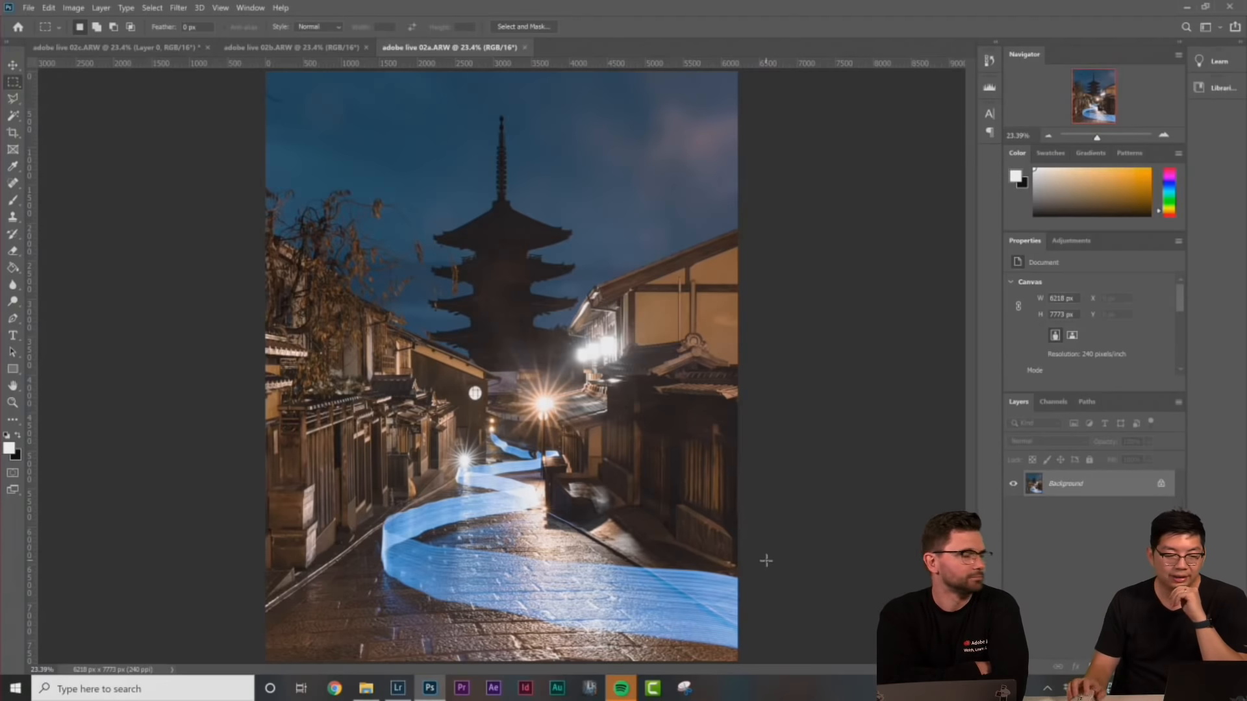
Compare the street photos adobe live 02a, 02b and 02c, checking the pagoda and the light trail
left_click(315, 48)
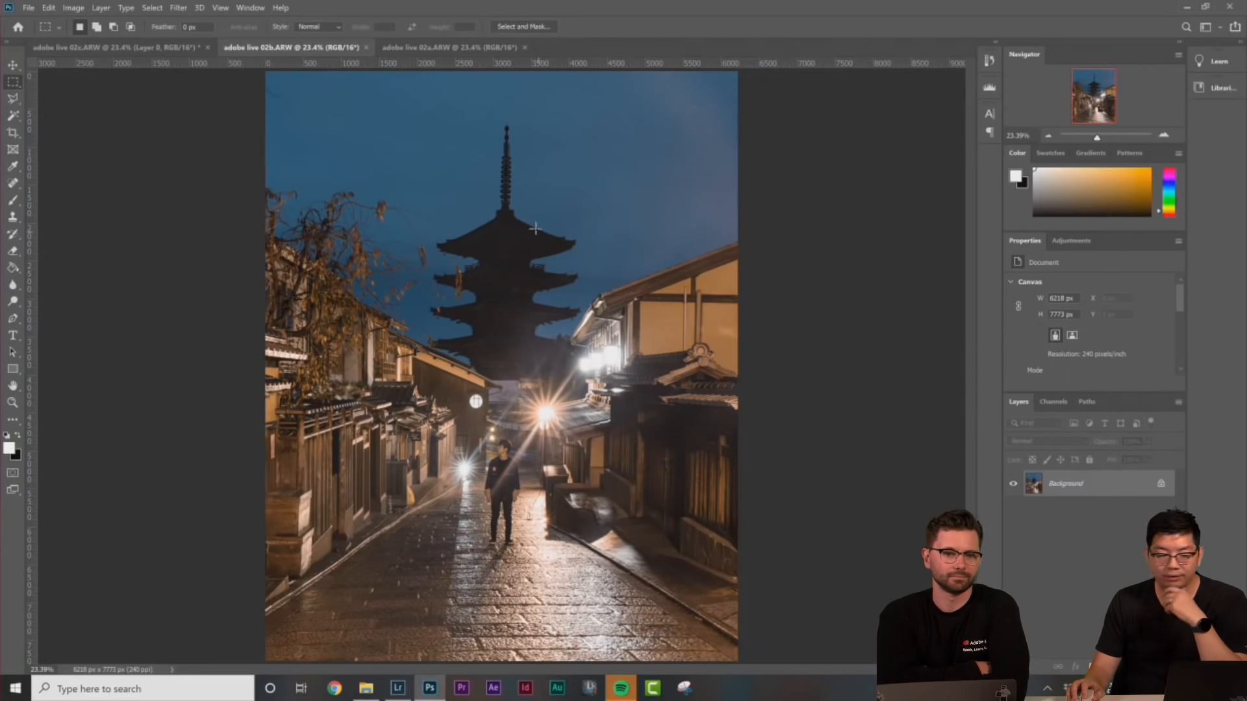
left_click(159, 46)
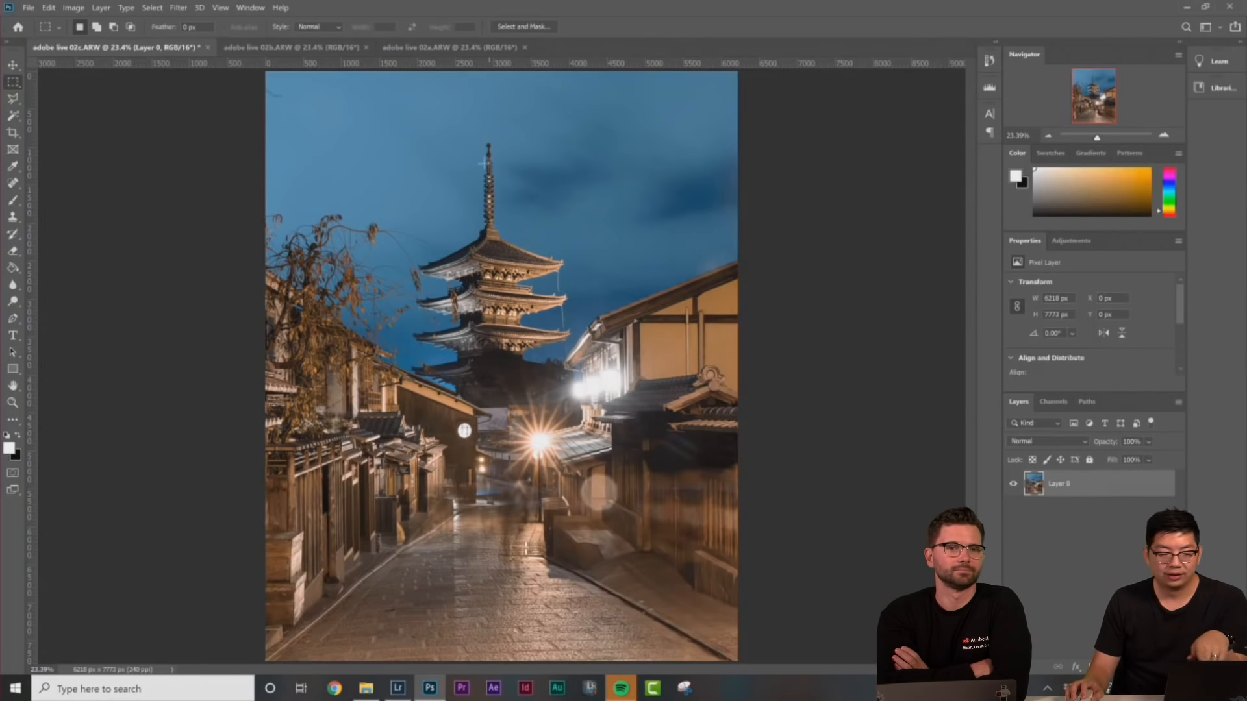
left_click(459, 50)
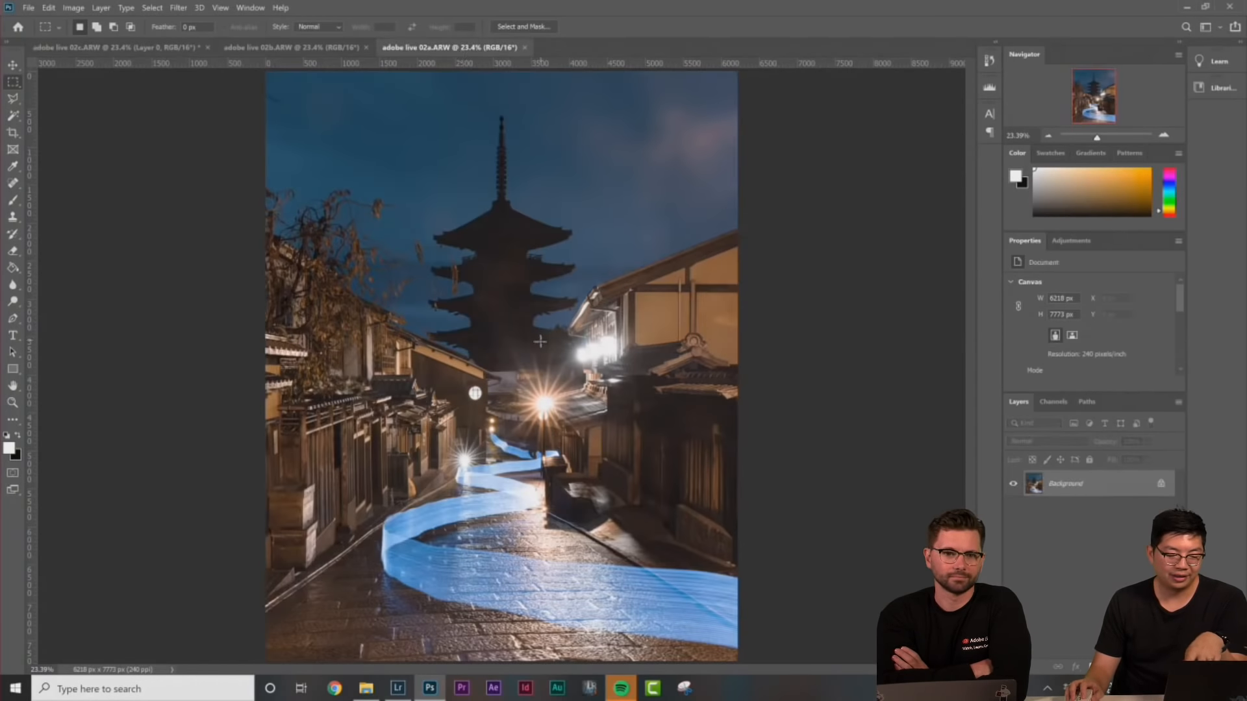
left_click(144, 51)
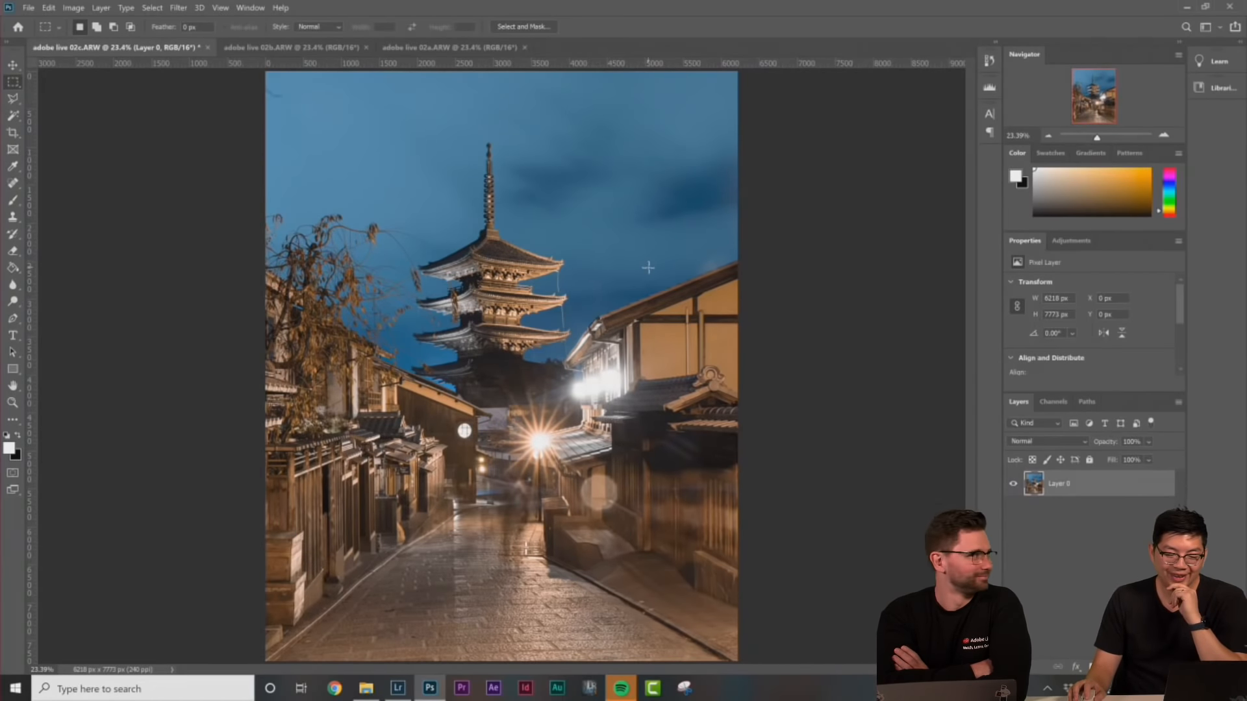
left_click(442, 47)
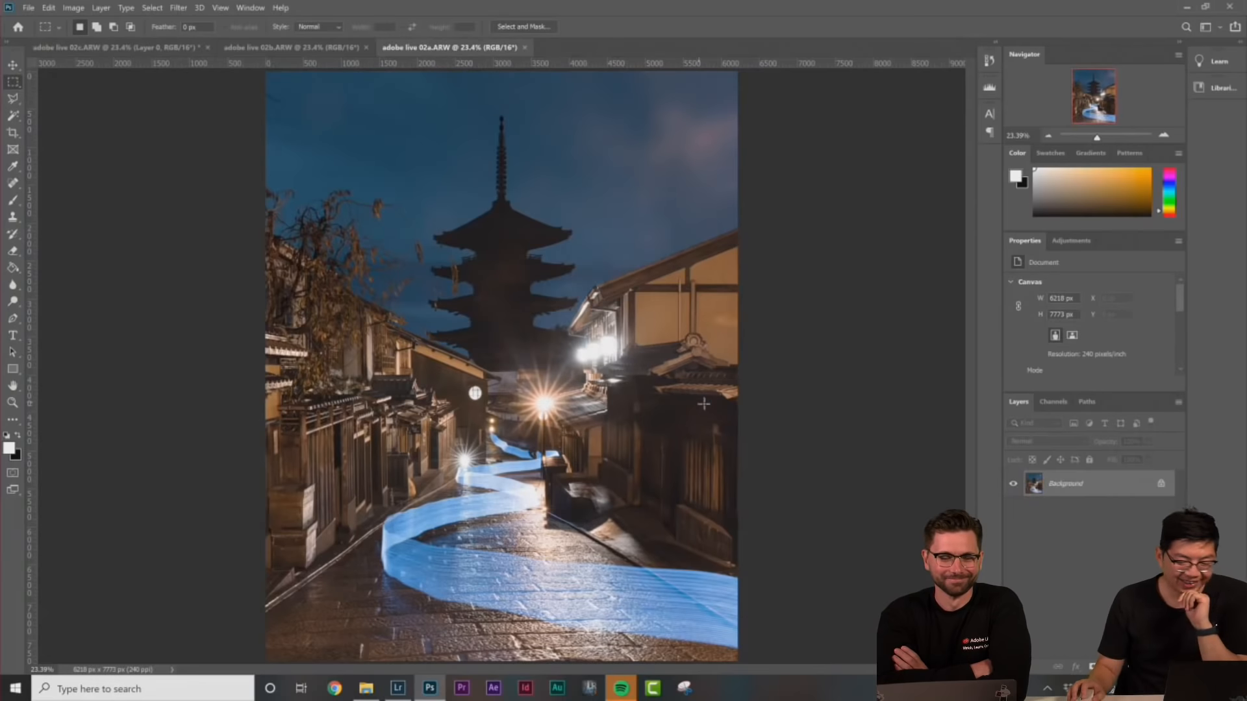
key("ctrl+minus")
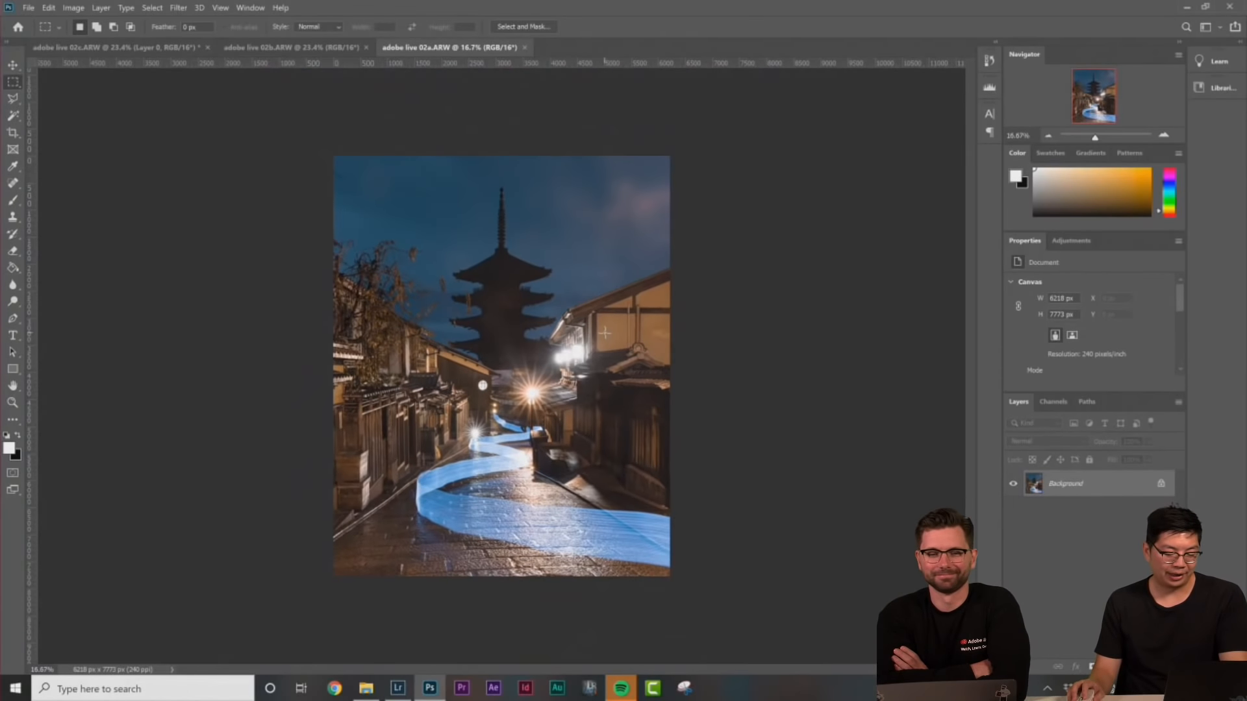
key("ctrl+plus")
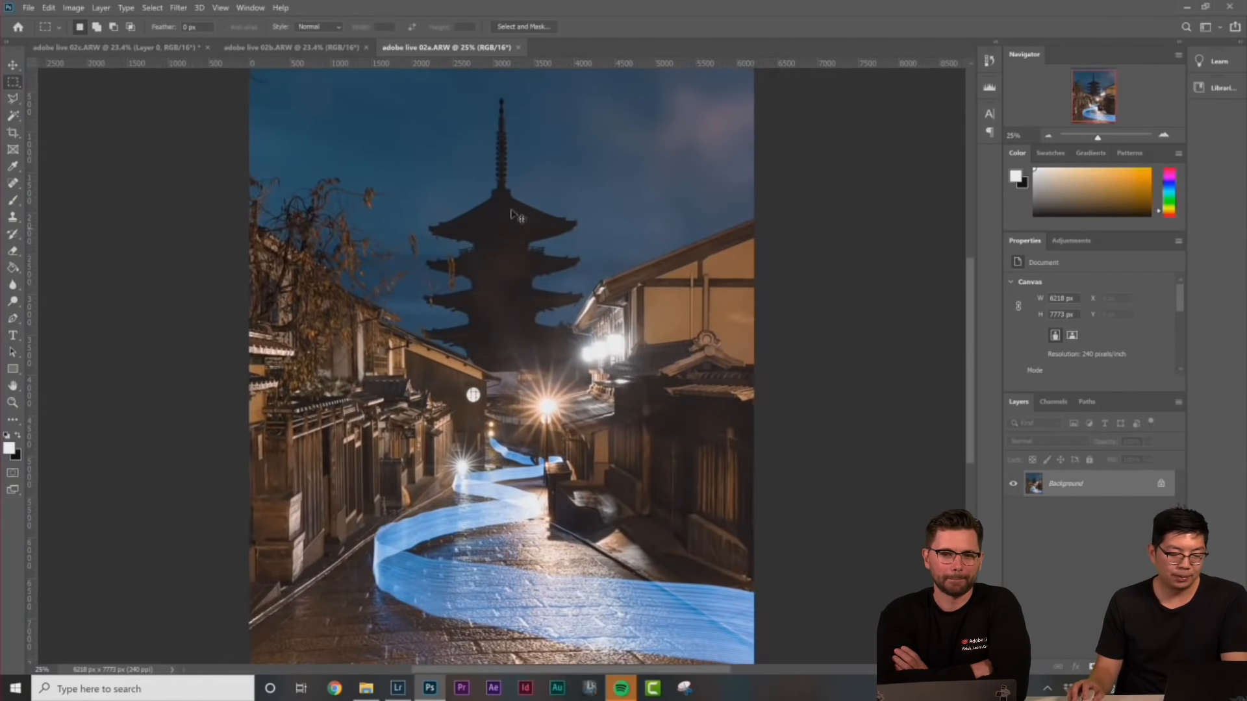
key("ctrl+minus")
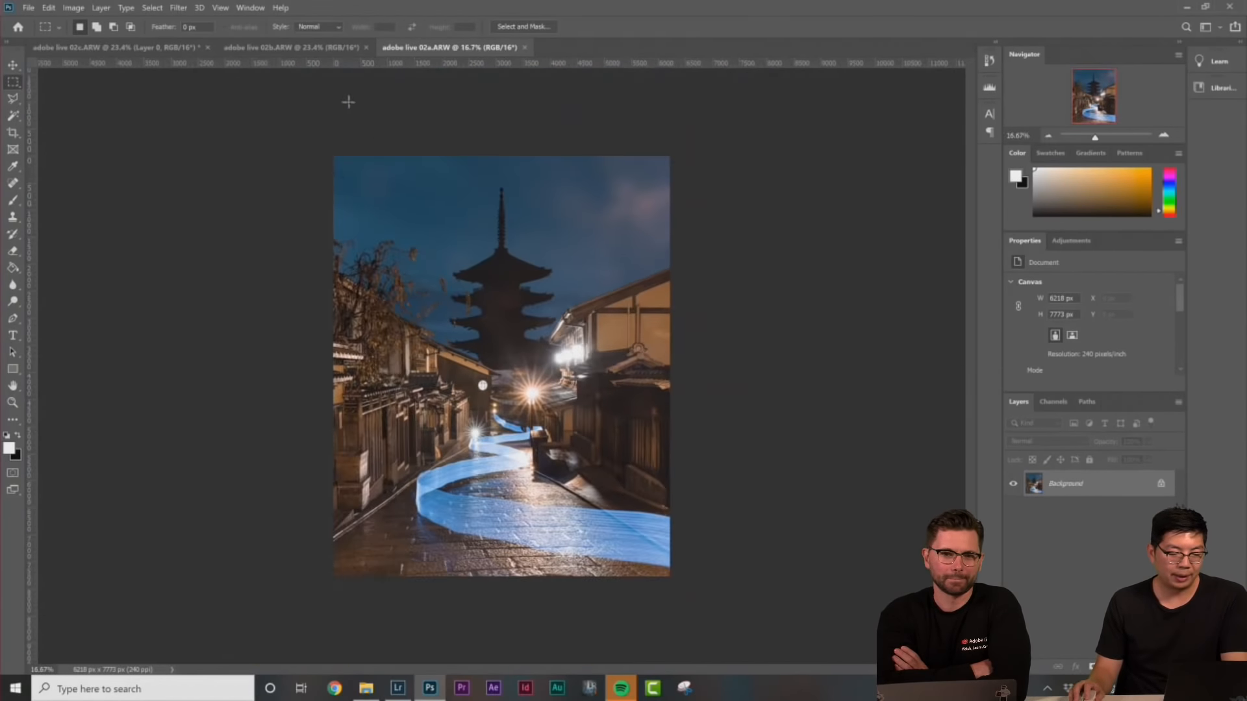
In adobe live 02c, select the upper part of the photo across its full width, about 4685 px high
left_click(157, 43)
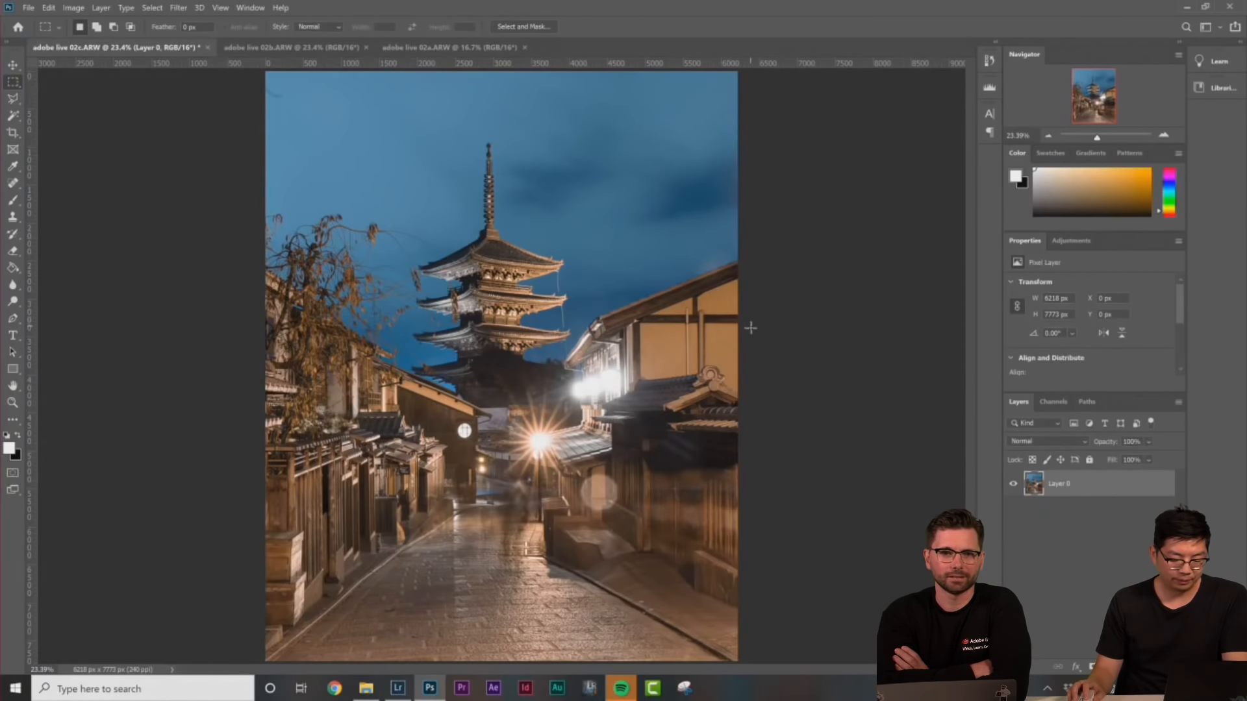
key("ctrl+minus")
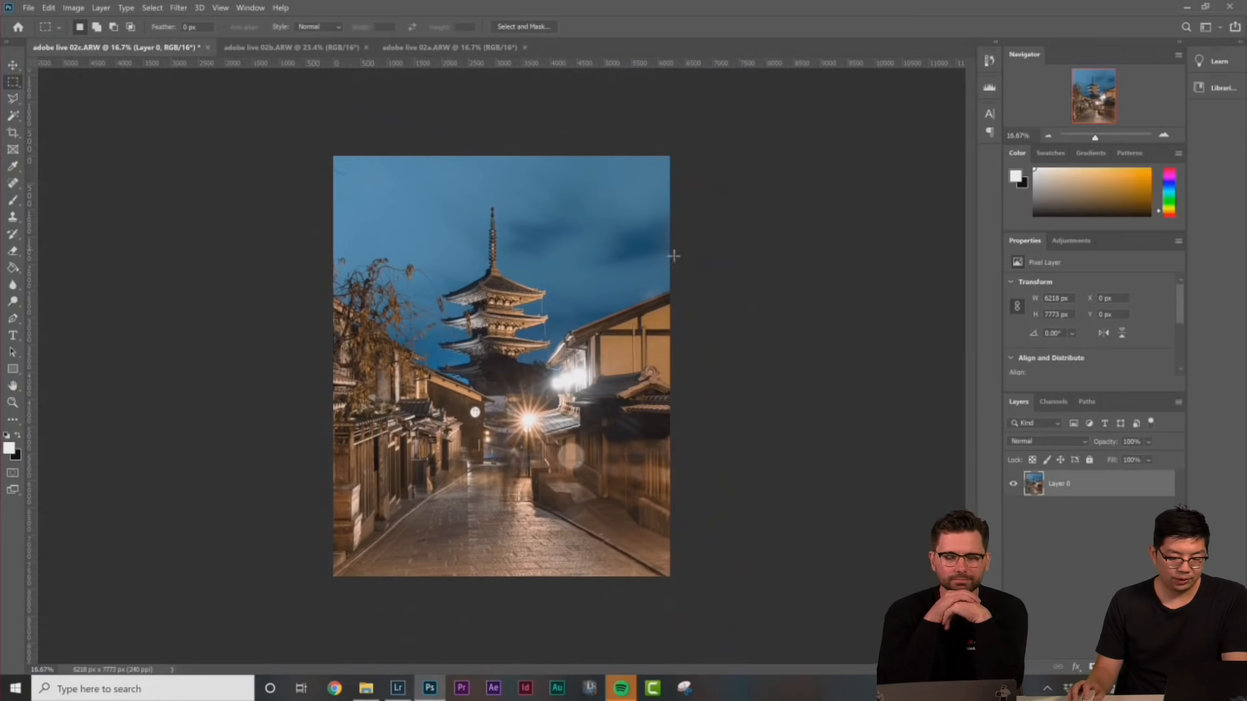
left_click_drag(284, 120, 846, 406)
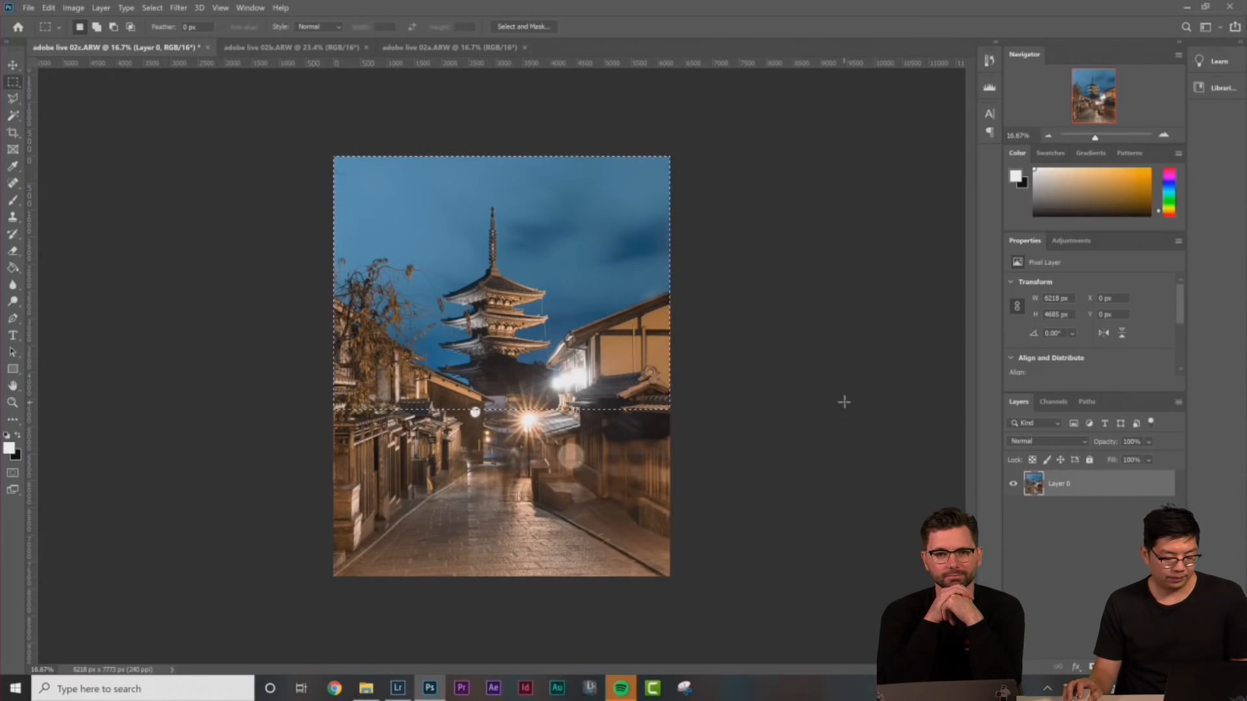
Convert the background of adobe live 02a to a regular layer and paste the copied upper part of 02c above it
left_click(468, 48)
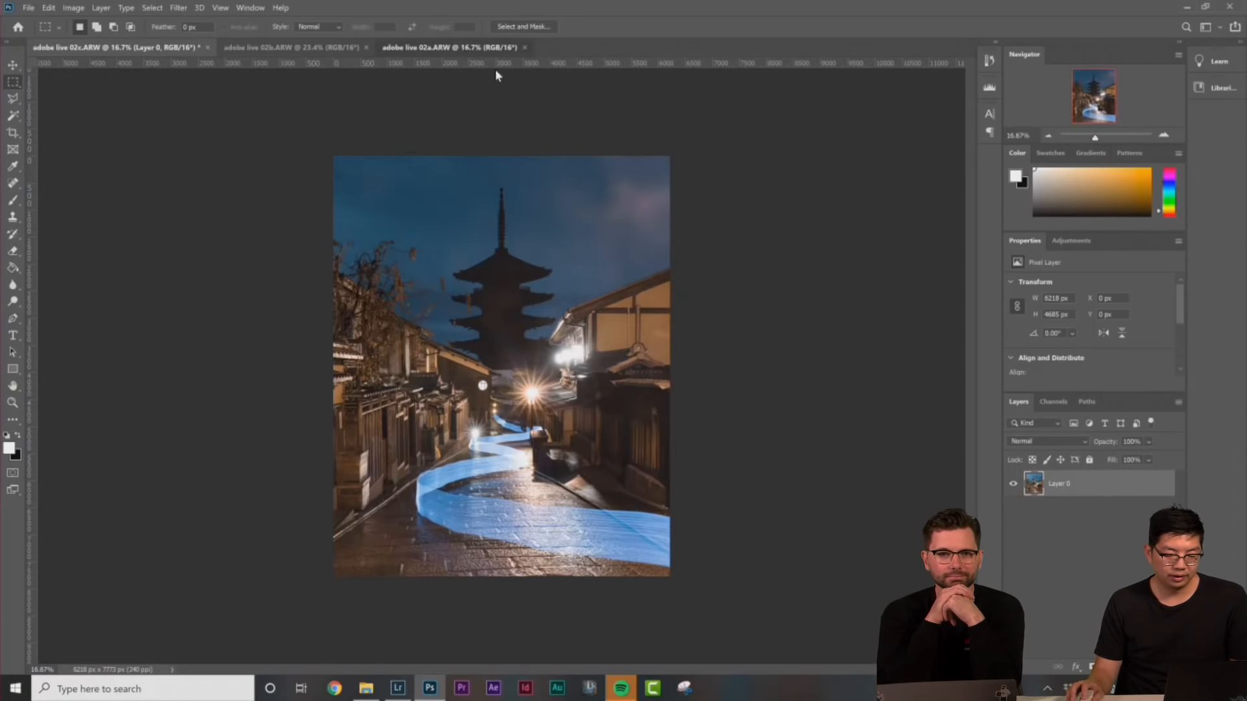
double_click(1057, 487)
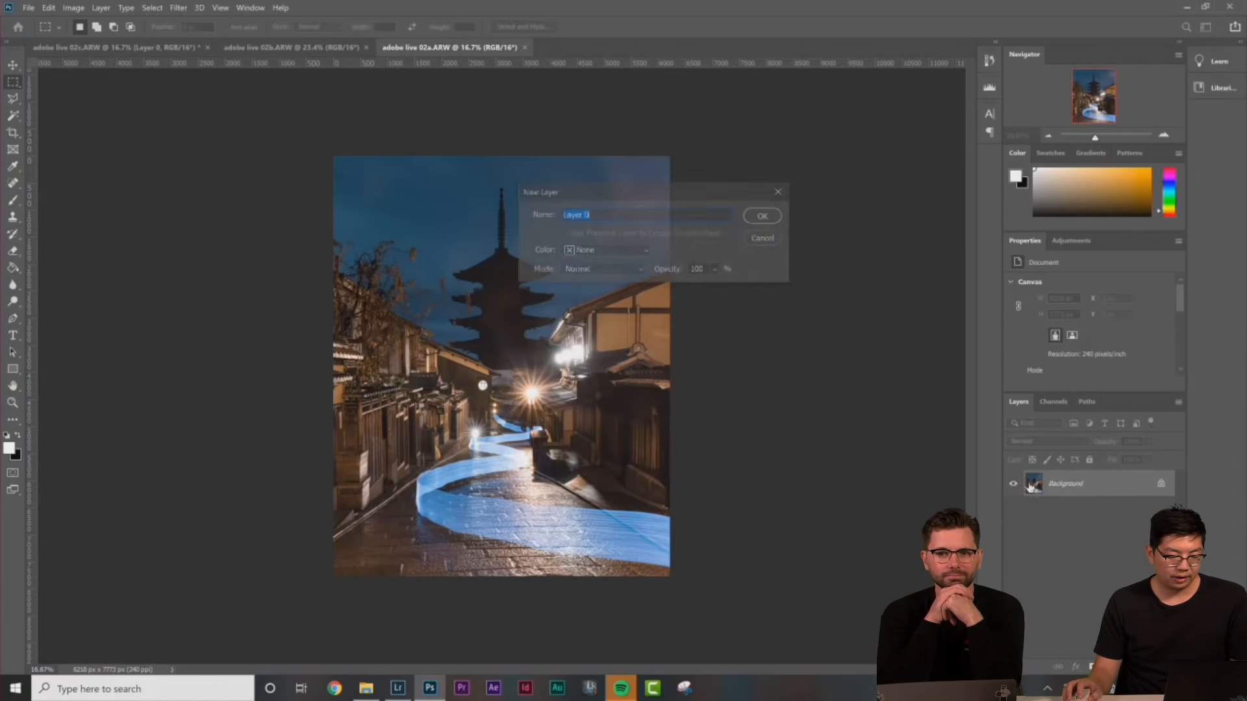
left_click(760, 219)
key("ctrl+v")
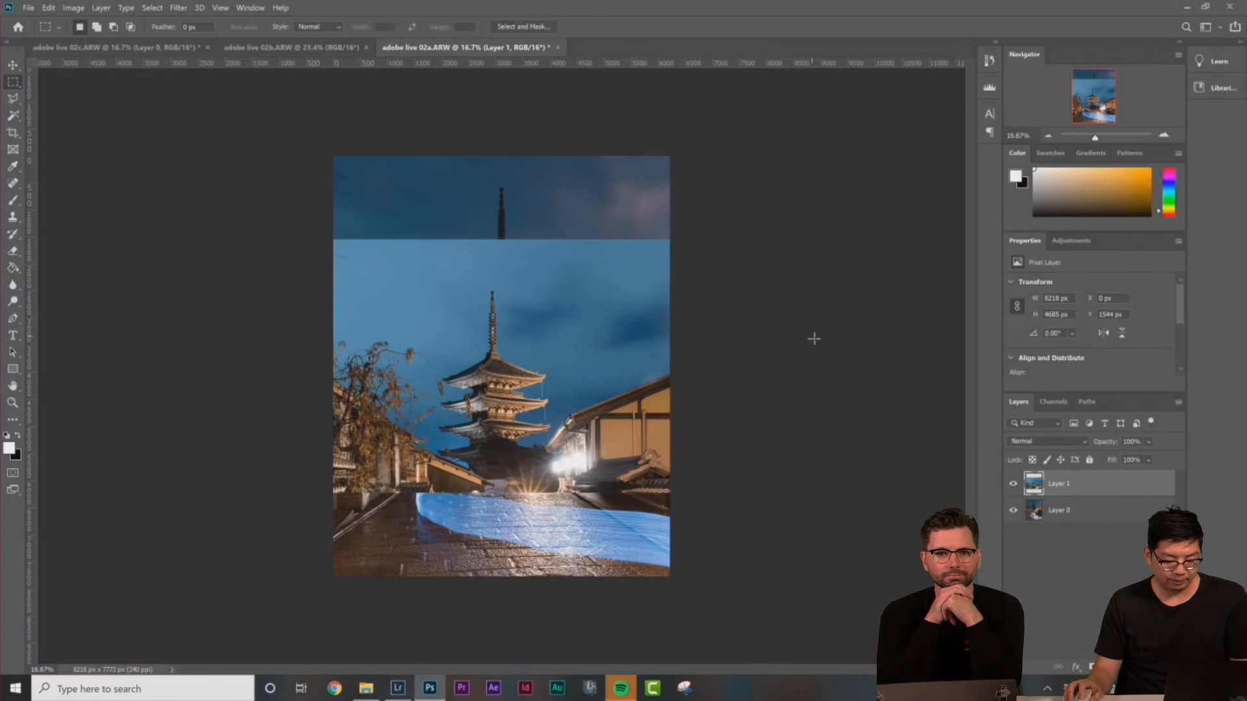
Set the pasted layer's opacity to 50% and move it up until its pagoda overlaps the one beneath
key("ctrl+plus")
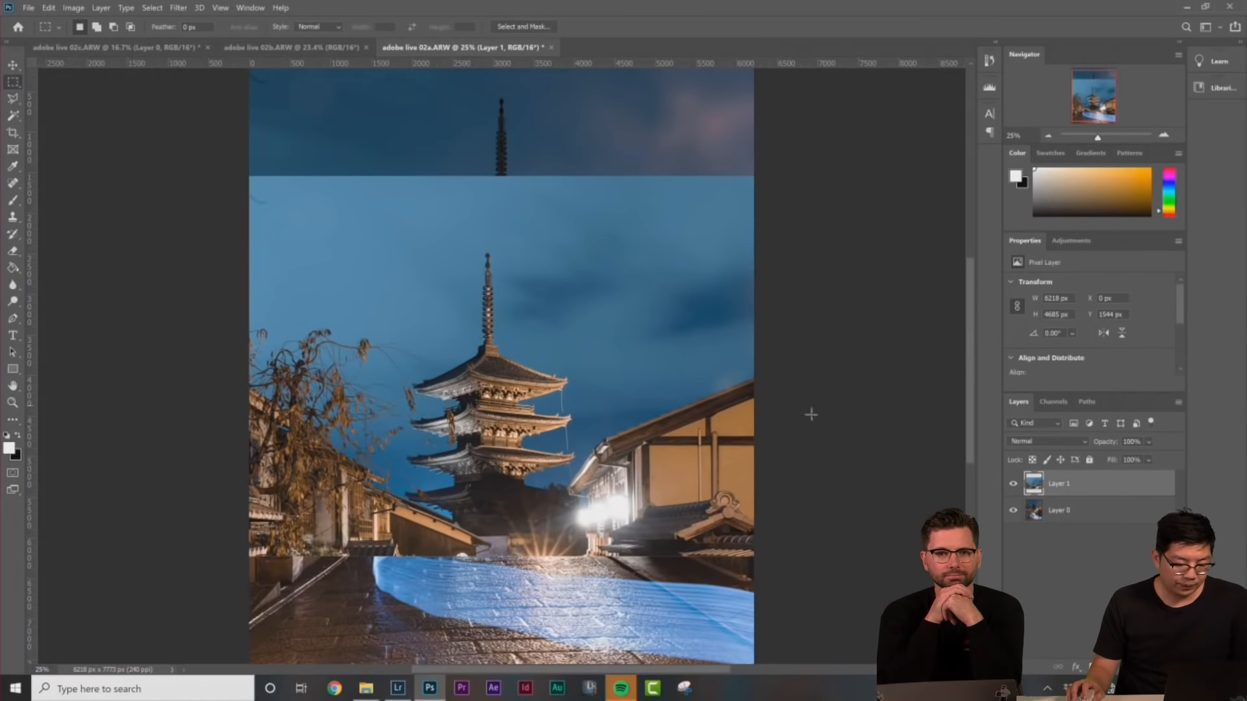
left_click_drag(556, 304, 564, 160)
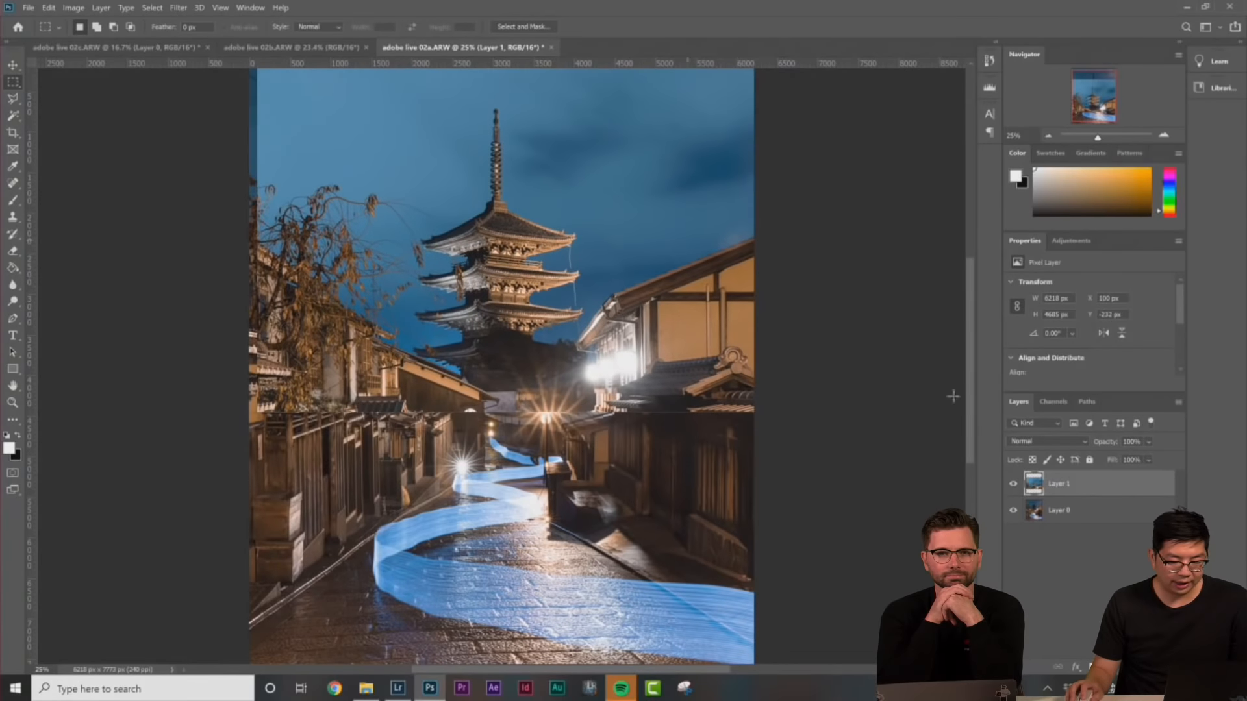
left_click(1141, 443)
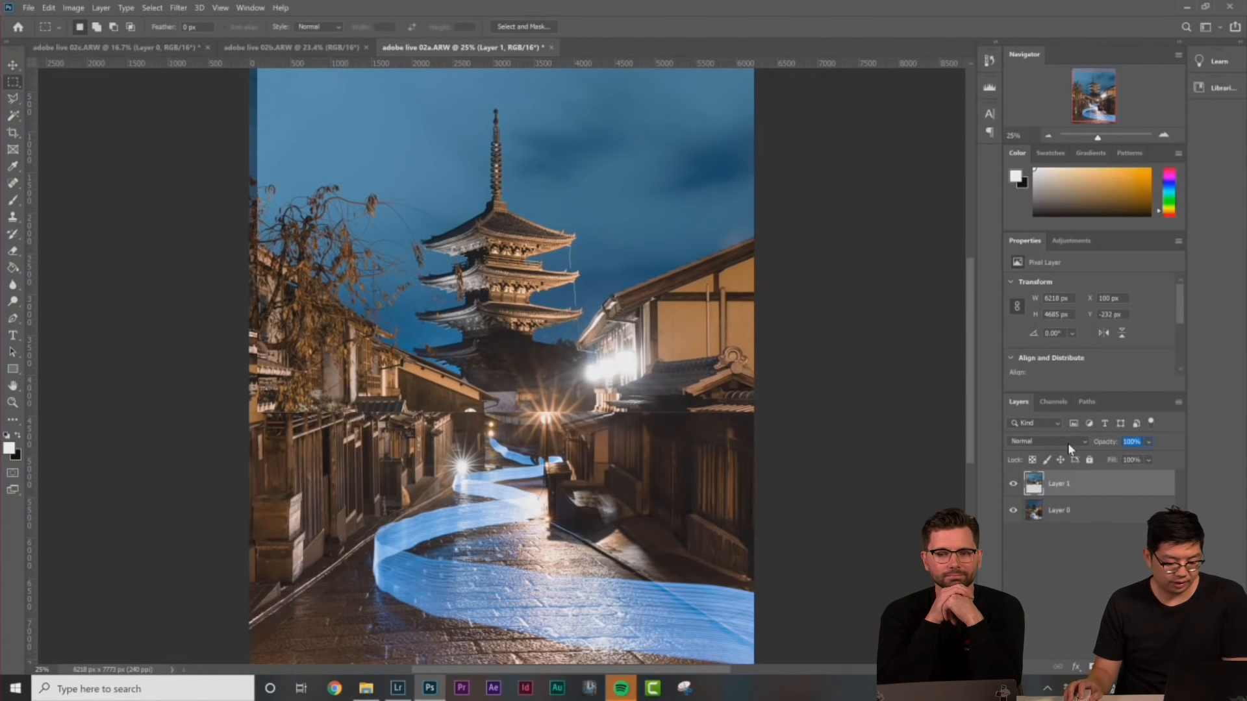
type("50")
key("Return")
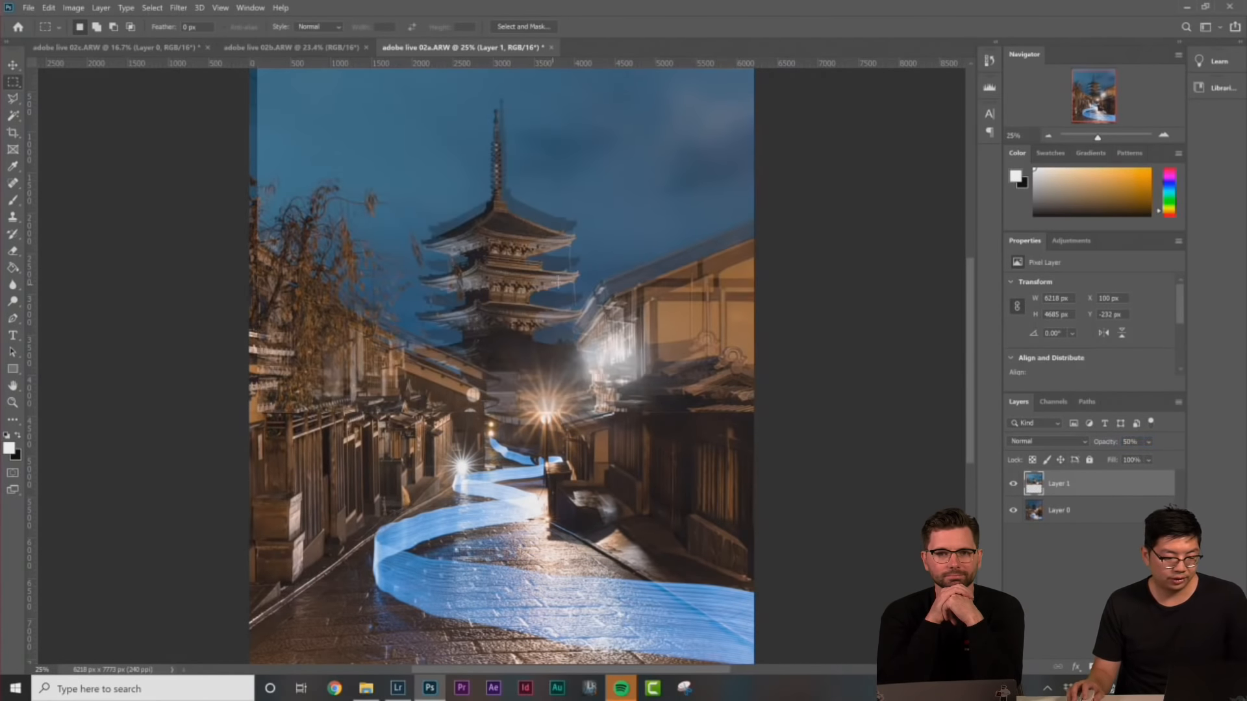
mouse_move(527, 256)
left_mouse_down()
mouse_move(545, 231)
mouse_move(526, 238)
left_mouse_up()
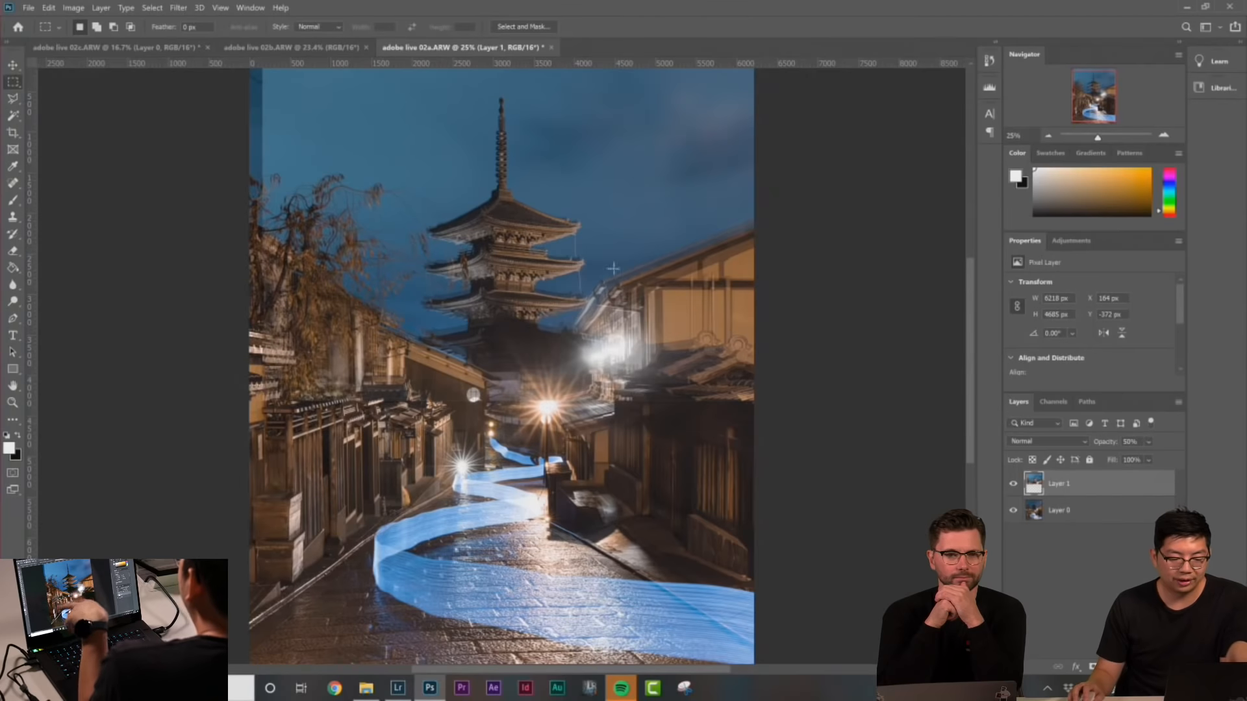
Start a Free Transform on the pasted layer, switch it to Distort, and pull the right edge slightly inward to match the buildings
right_click(544, 229)
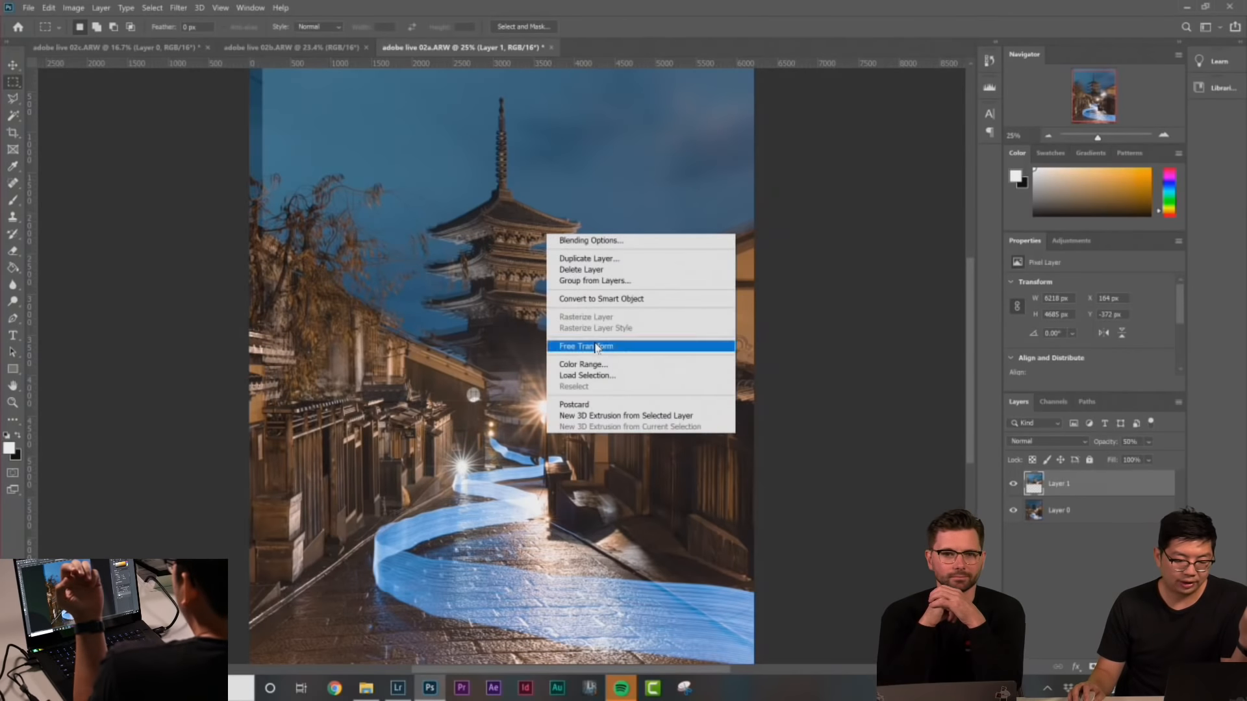
left_click(598, 346)
key("ctrl+plus")
key("ctrl+plus")
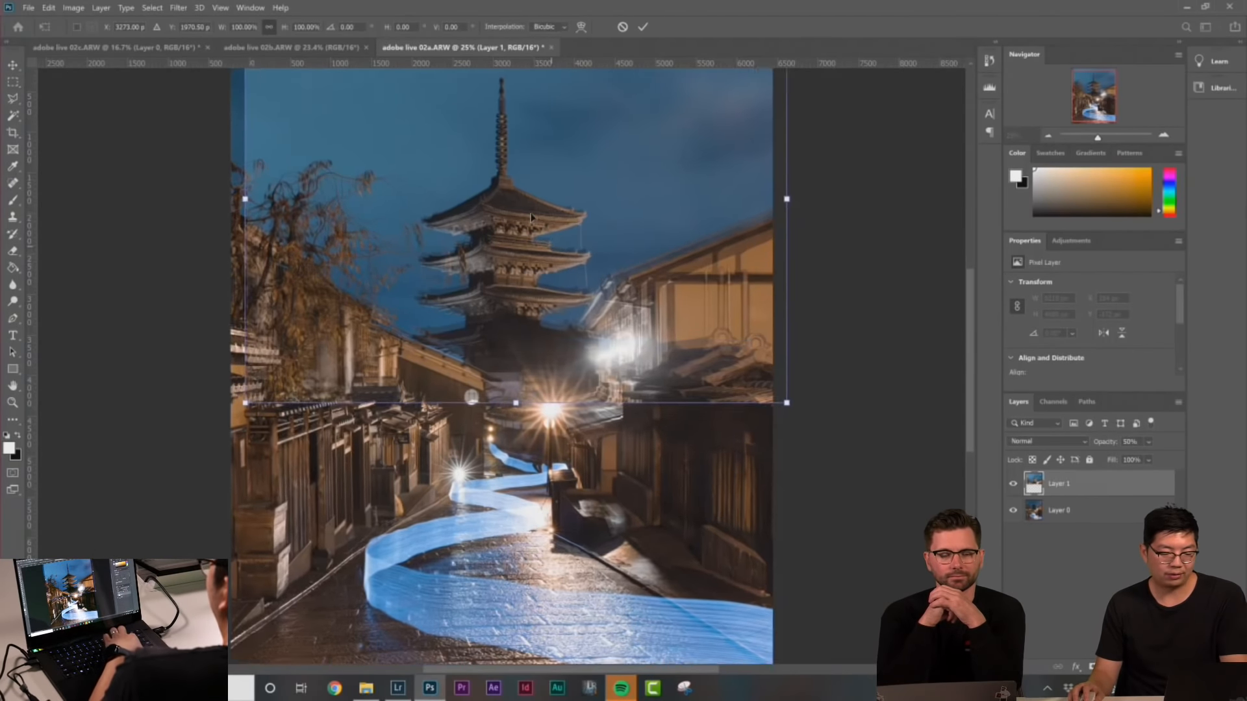
scroll(583, 313, "up", 2)
scroll(583, 314, "up", 1)
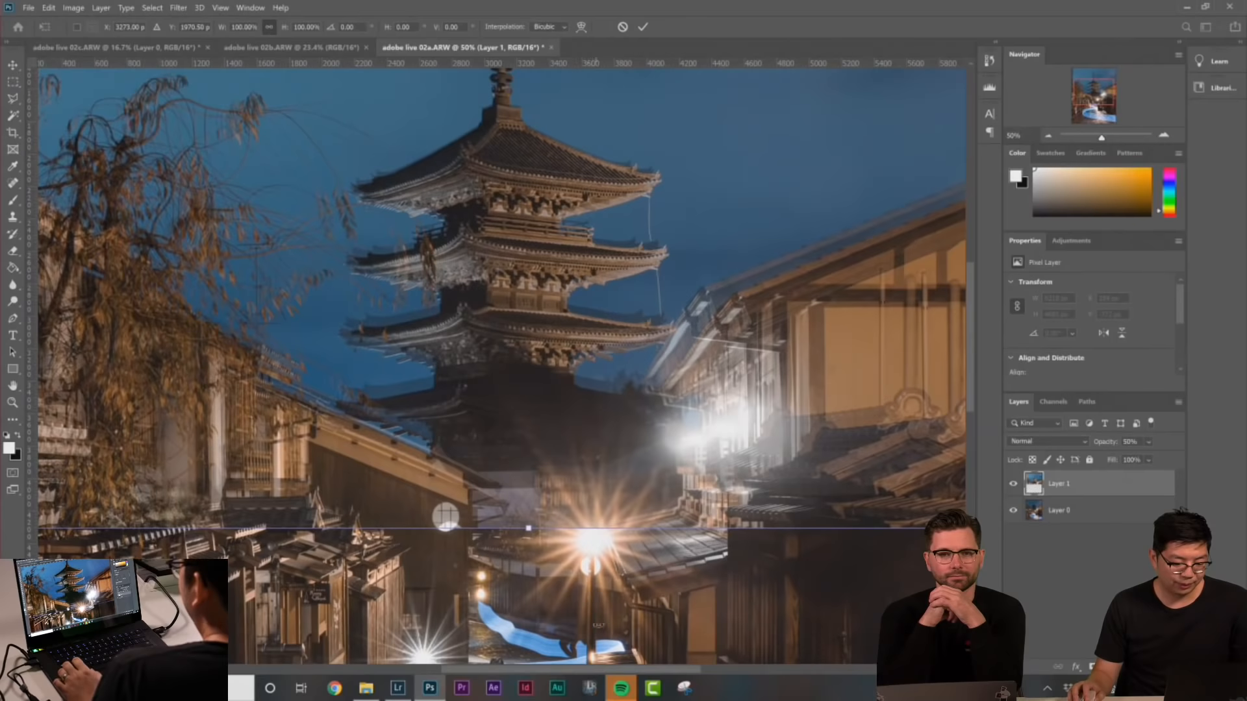
left_click_drag(636, 668, 695, 670)
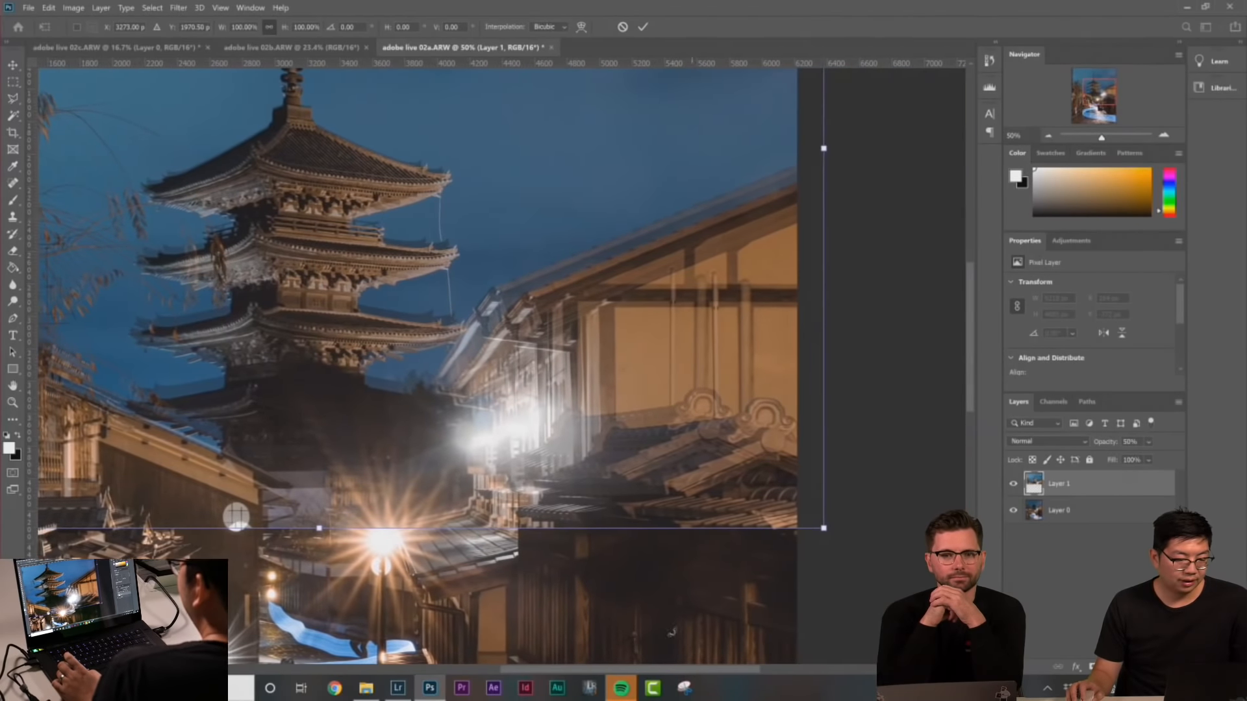
scroll(450, 286, "up", 5)
right_click(366, 275)
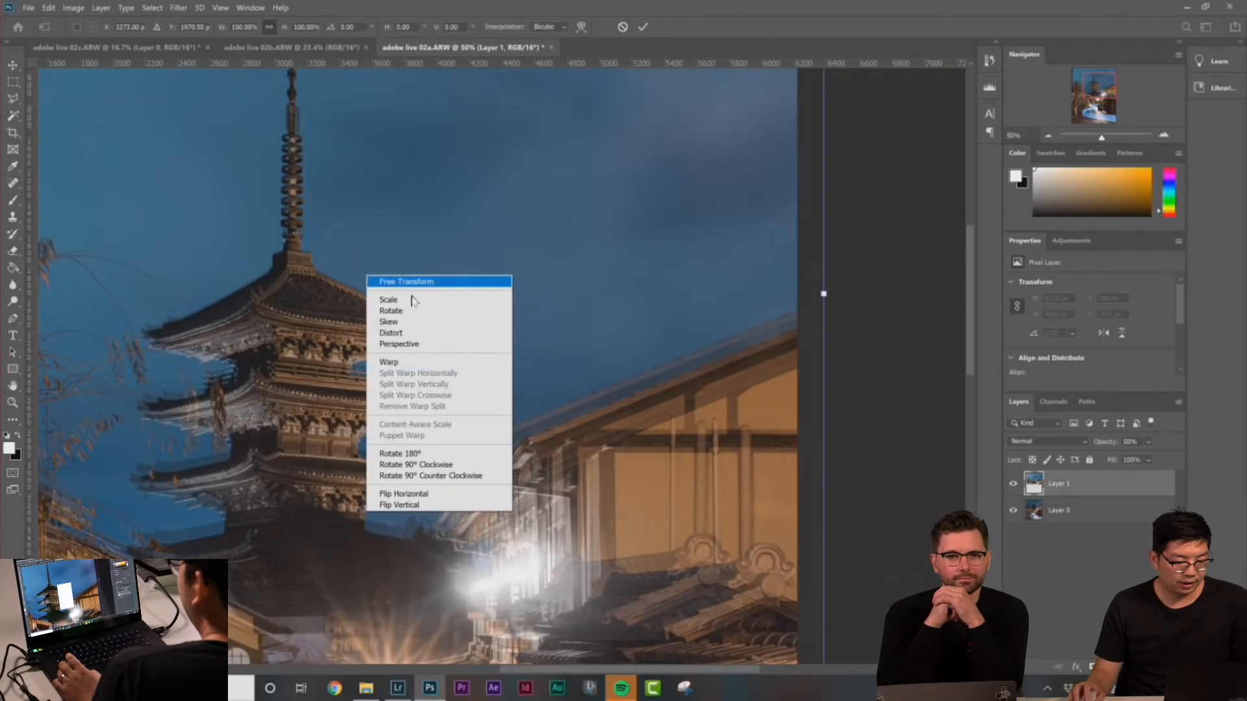
left_click(432, 332)
left_click_drag(825, 296, 809, 286)
Pull the left edge of the pasted layer slightly inward, narrowing it to about 97.35% width
left_click_drag(691, 669, 575, 669)
key("ctrl+minus")
left_click_drag(334, 318, 342, 316)
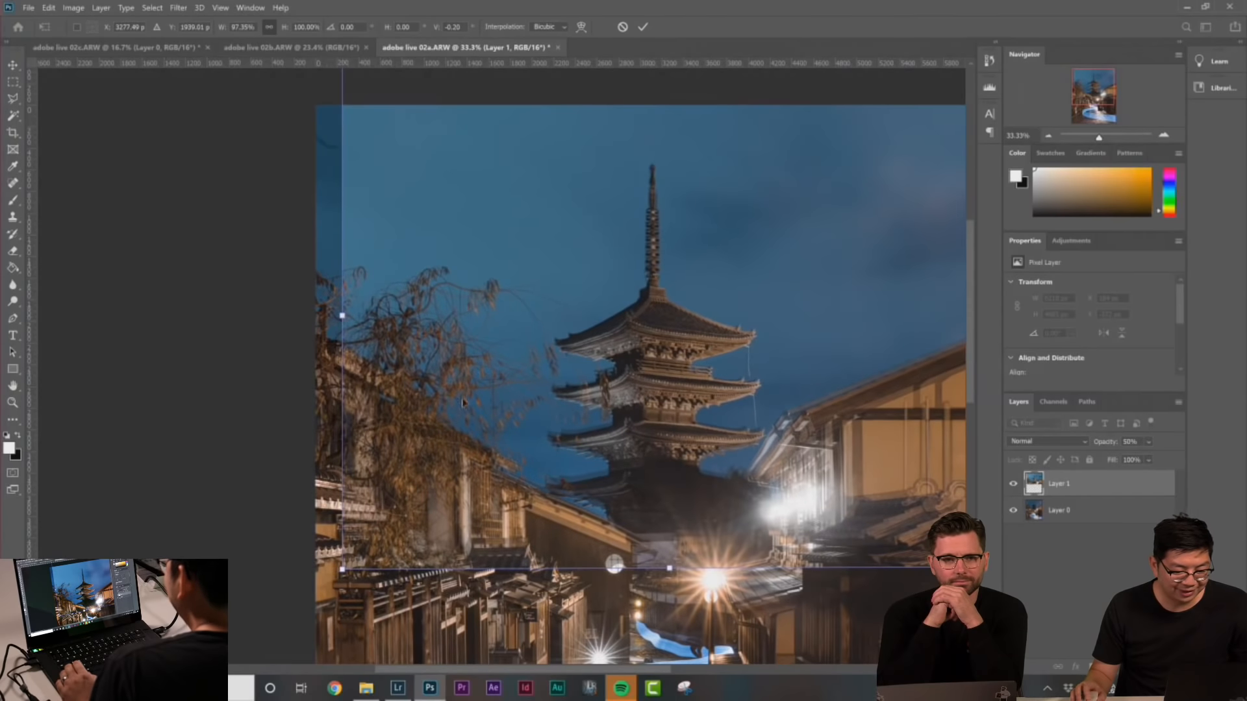
Adjust the top and bottom edges of the pasted layer to align the pagoda roofs, at about 97.57% height
scroll(647, 551, "up", 1)
left_click_drag(669, 582, 669, 582)
scroll(677, 167, "up", 3)
left_click_drag(669, 124, 670, 130)
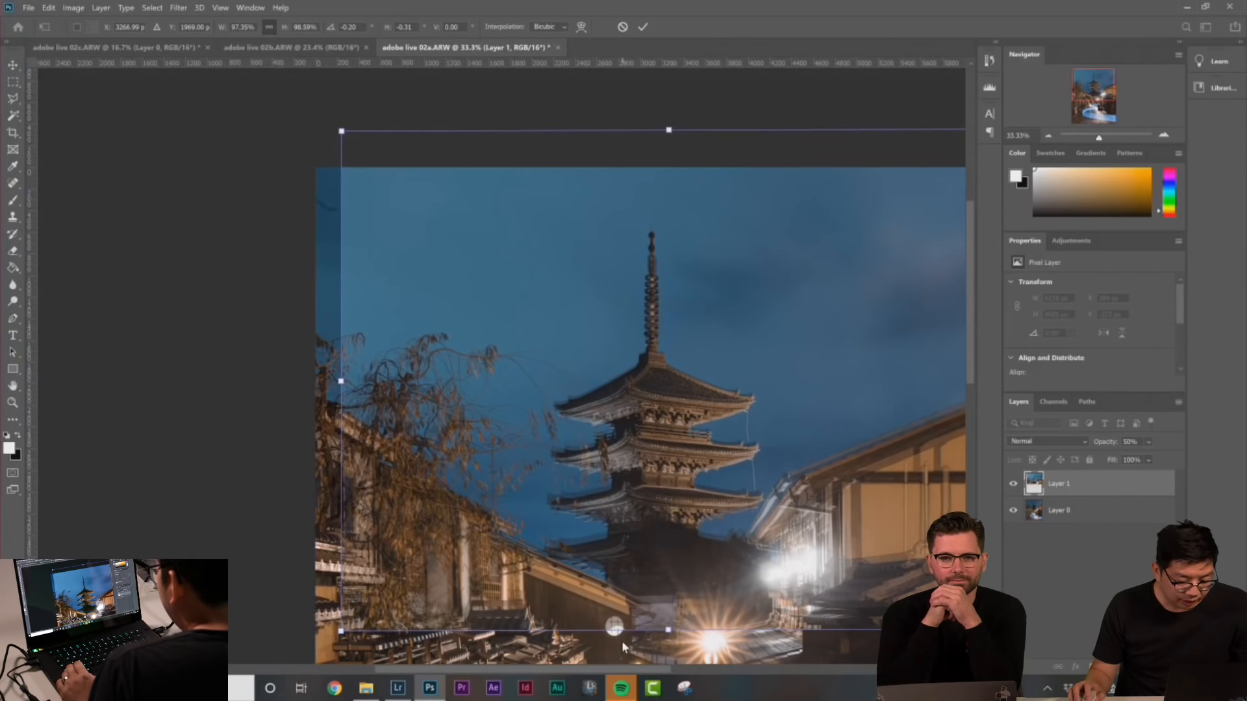
left_click_drag(668, 634, 669, 628)
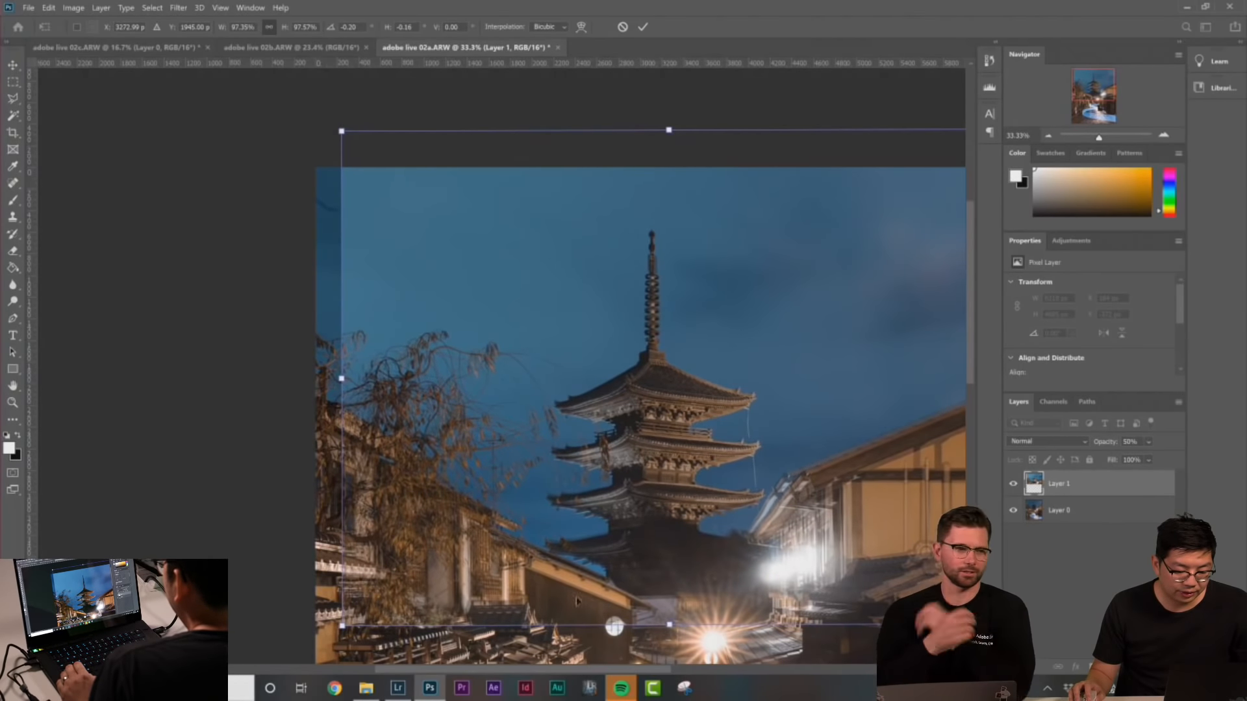
Fine-tune the lower-left and upper-right corners of the pasted layer to about 97.44% width and 97.12% height, and apply the transform
left_click_drag(343, 634, 346, 627)
left_click_drag(606, 672, 641, 669)
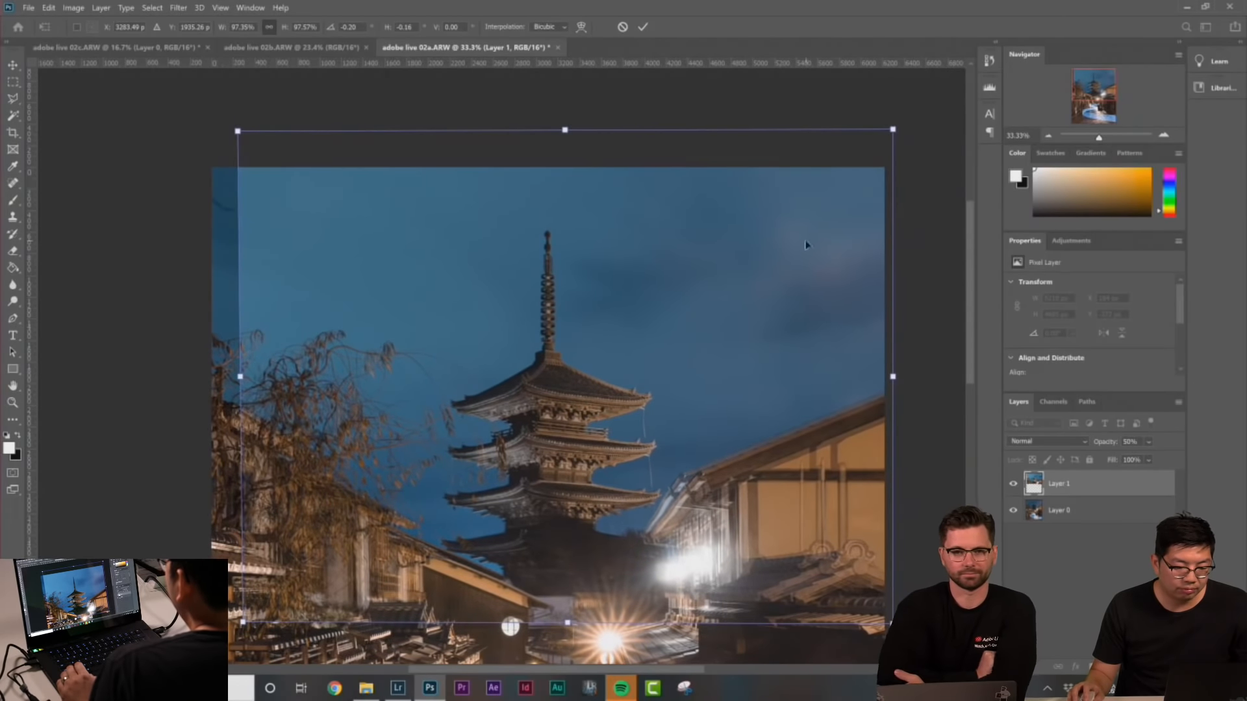
left_click_drag(894, 131, 893, 134)
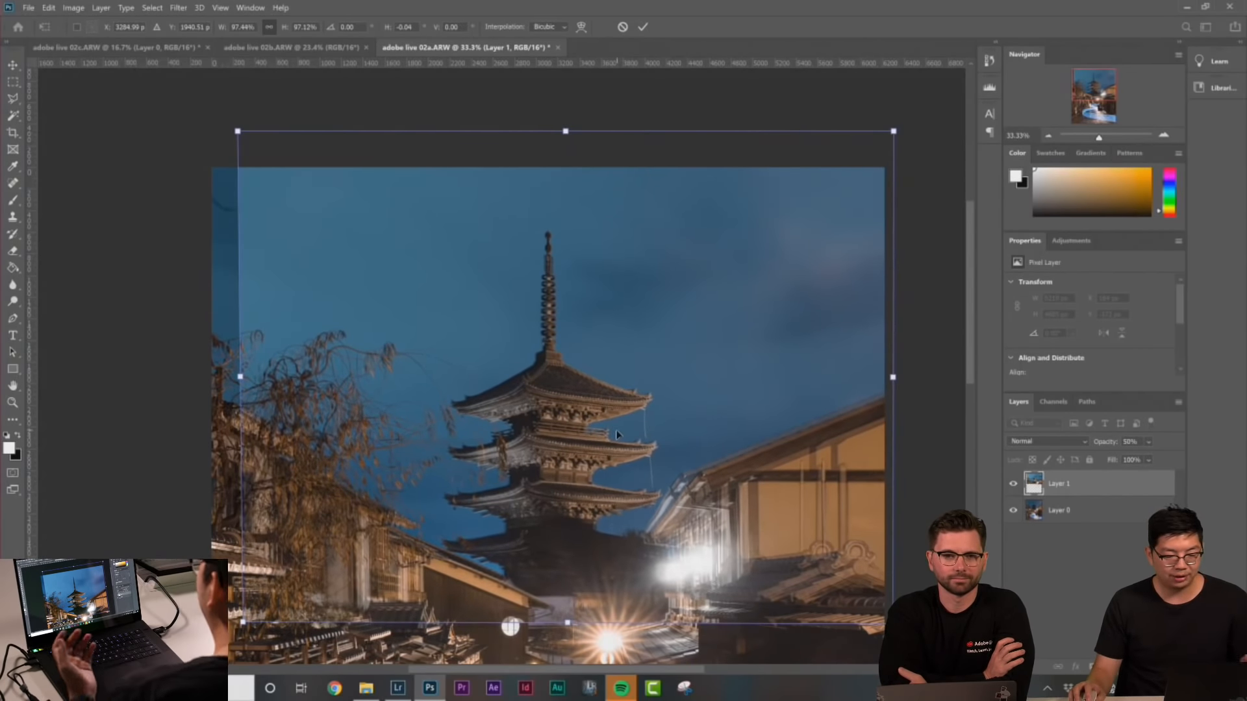
key("Return")
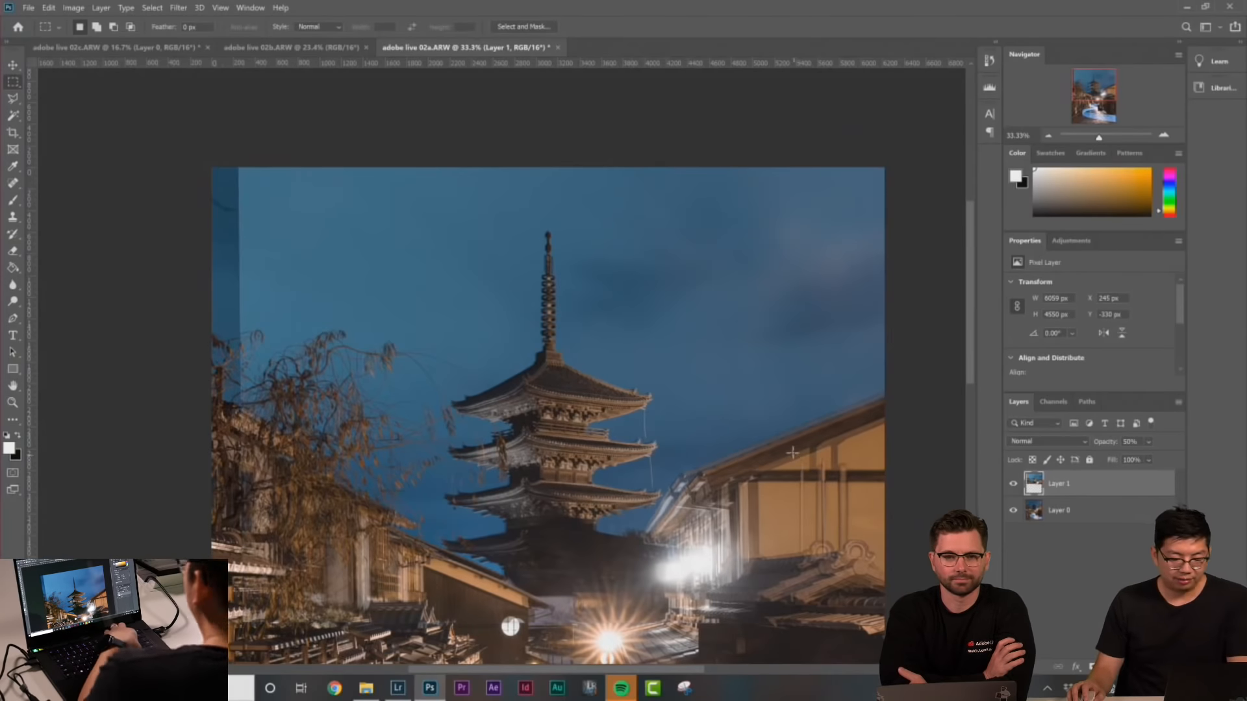
Hide Layer 0 and set the opacity of Layer 1 to 100%
scroll(798, 413, "down", 3)
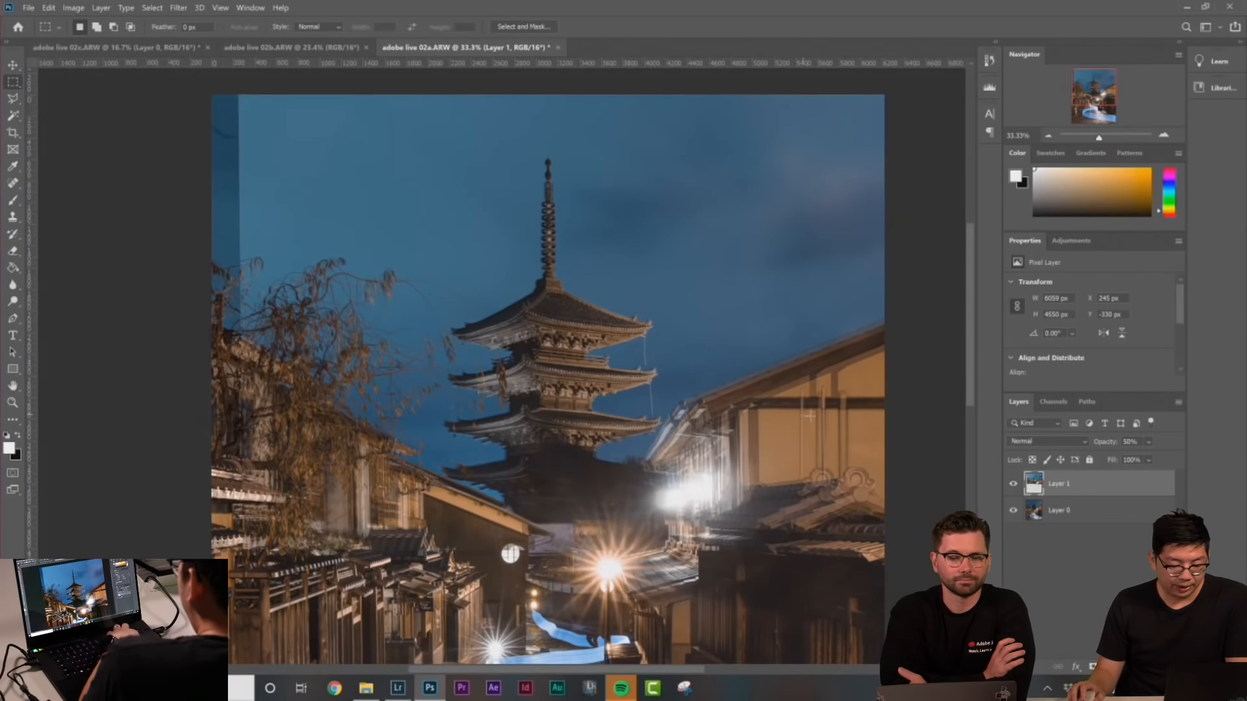
left_click(1013, 510)
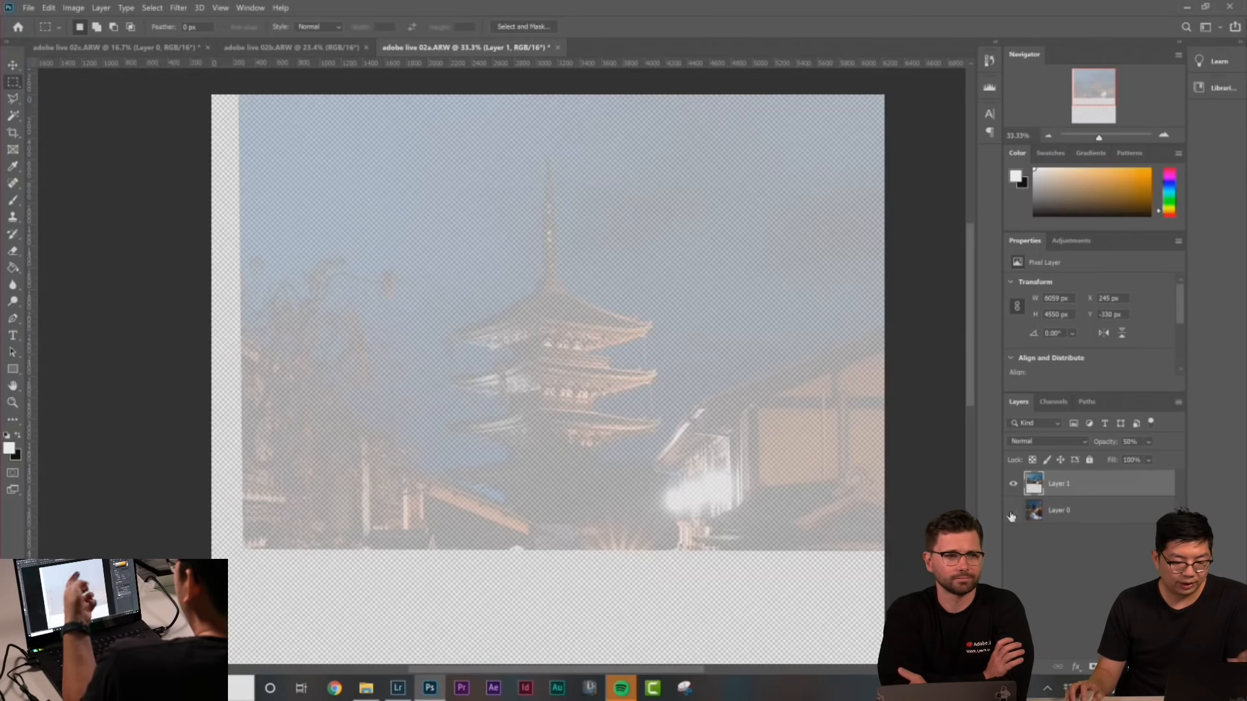
left_click_drag(1103, 441, 1193, 446)
key("0")
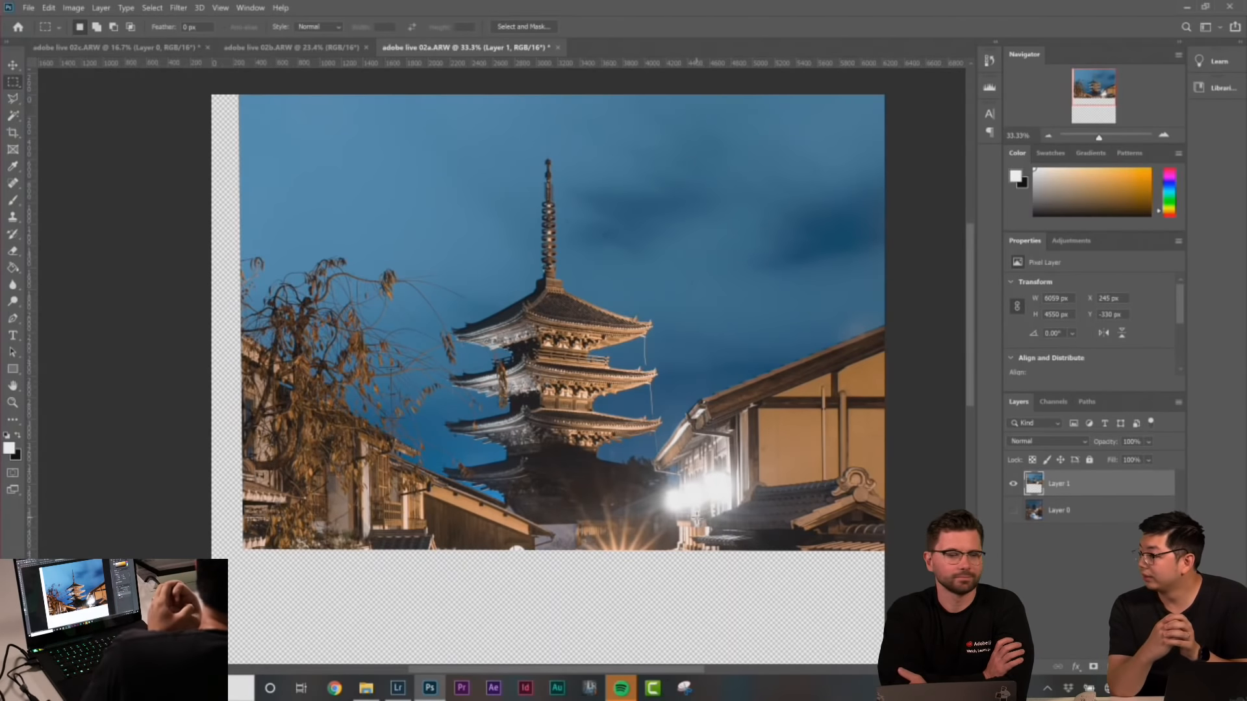
Switch to adobe live 02c and examine the area around the street lamp at 33.33% zoom
left_click(78, 46)
left_click(529, 421)
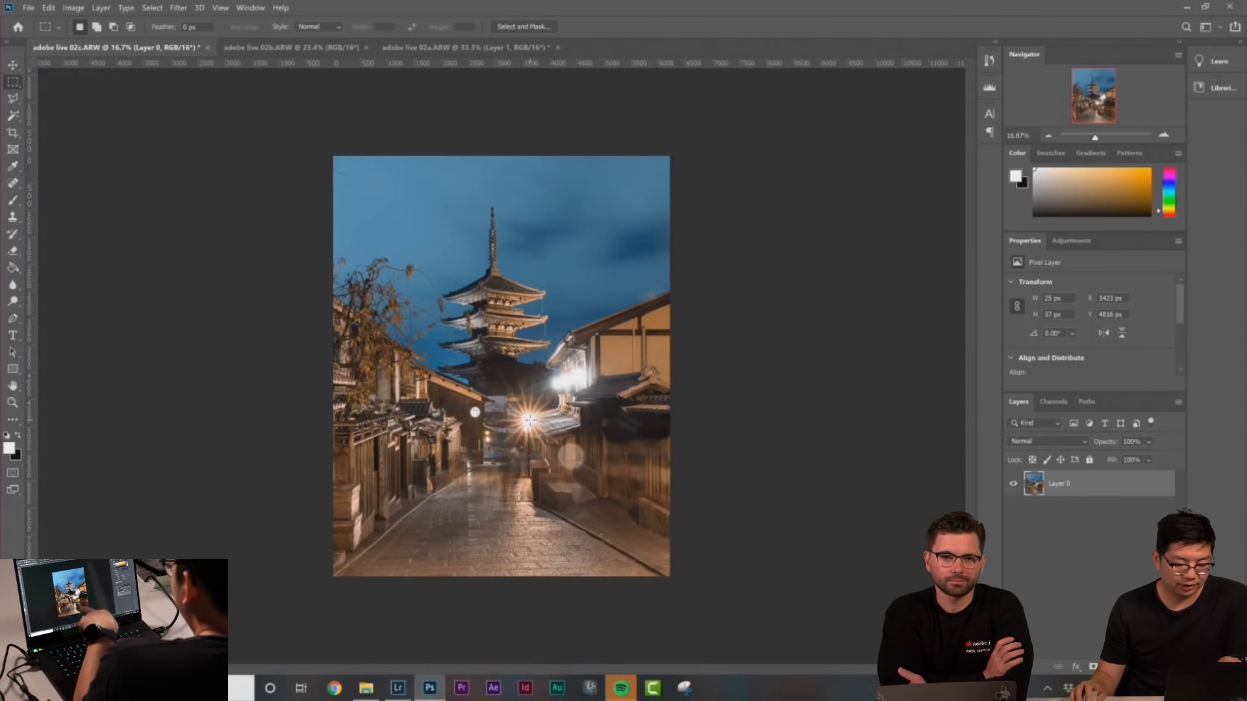
key("ctrl+plus")
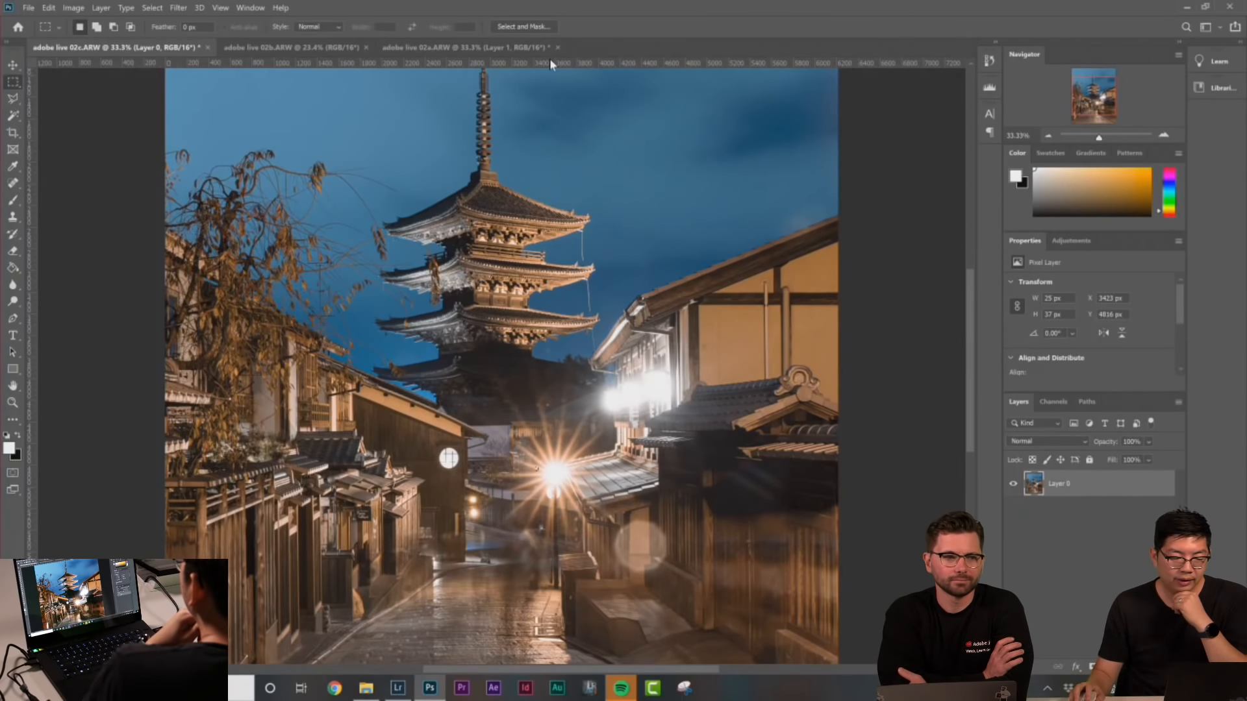
Switch to adobe live 02a, show Layer 0 again, and add a layer mask to Layer 1
left_click(500, 52)
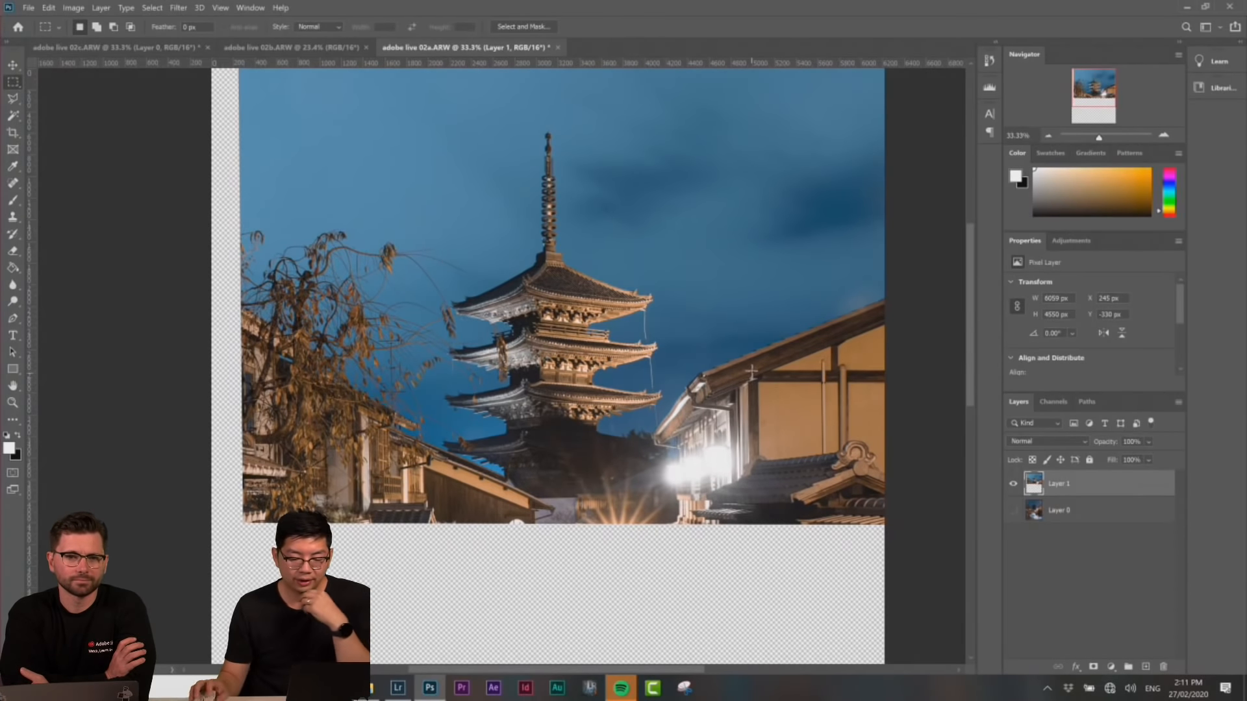
left_click(1013, 511)
scroll(548, 367, "down", 5)
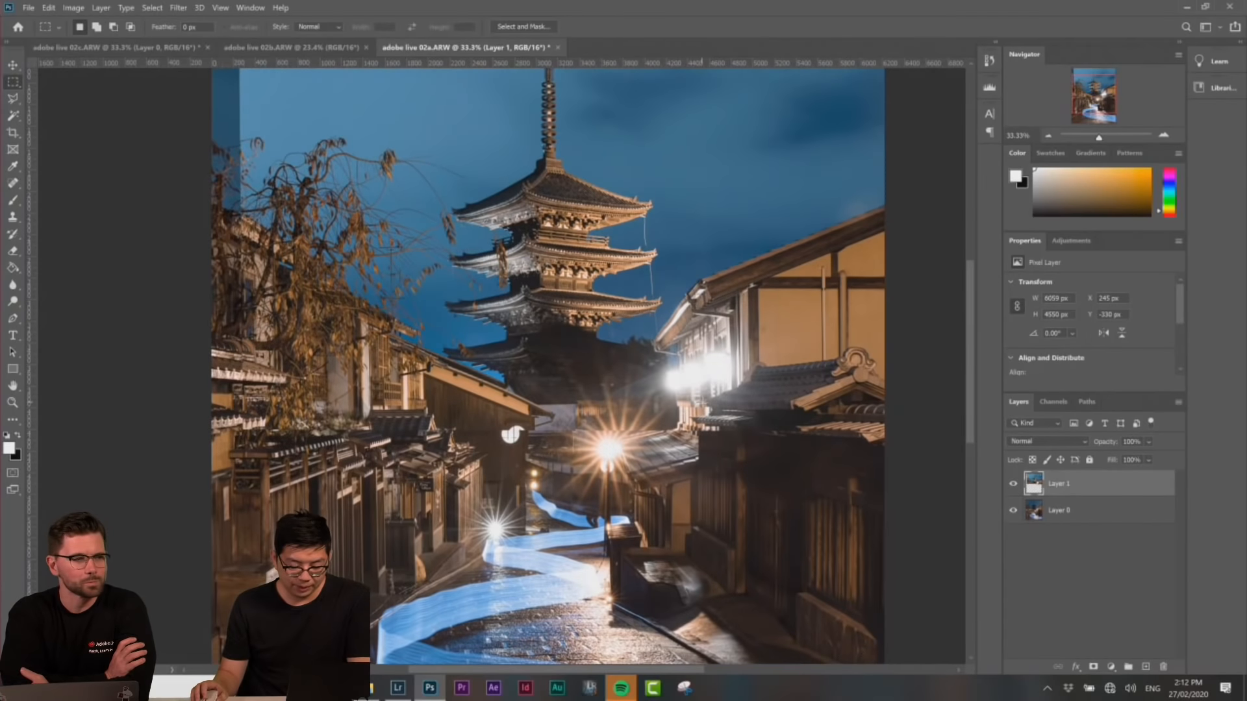
key("ctrl+minus")
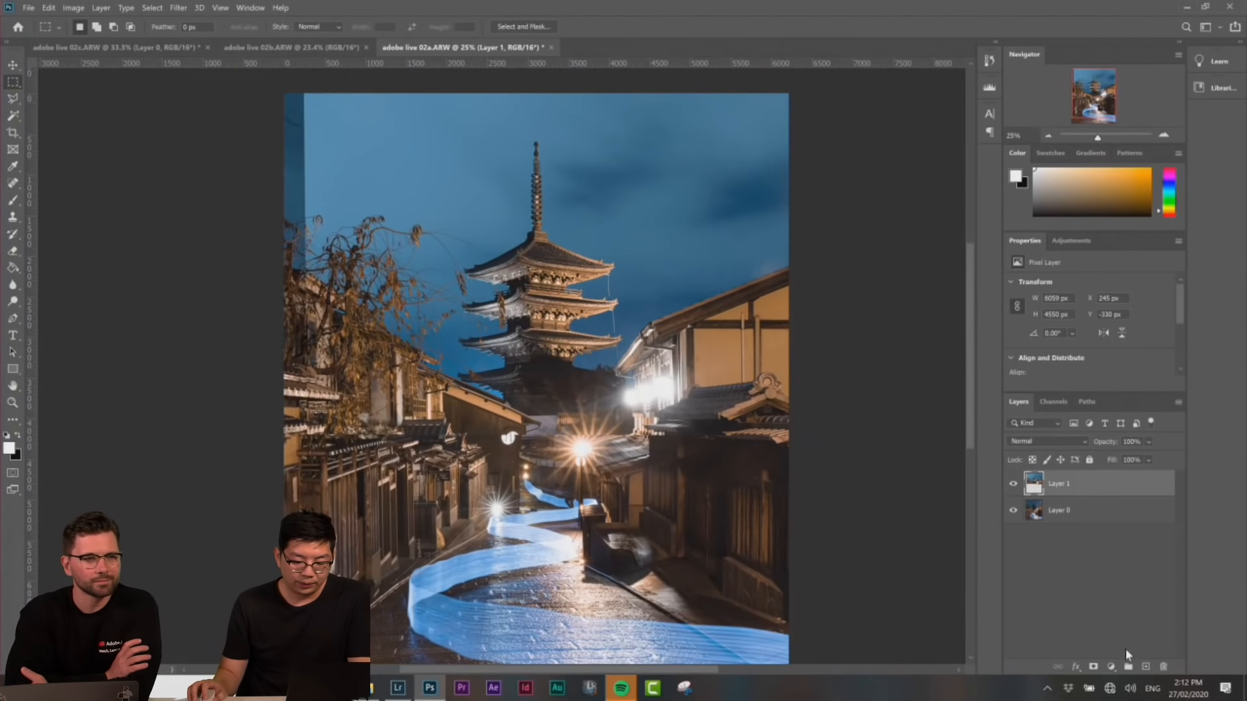
left_click(1094, 669)
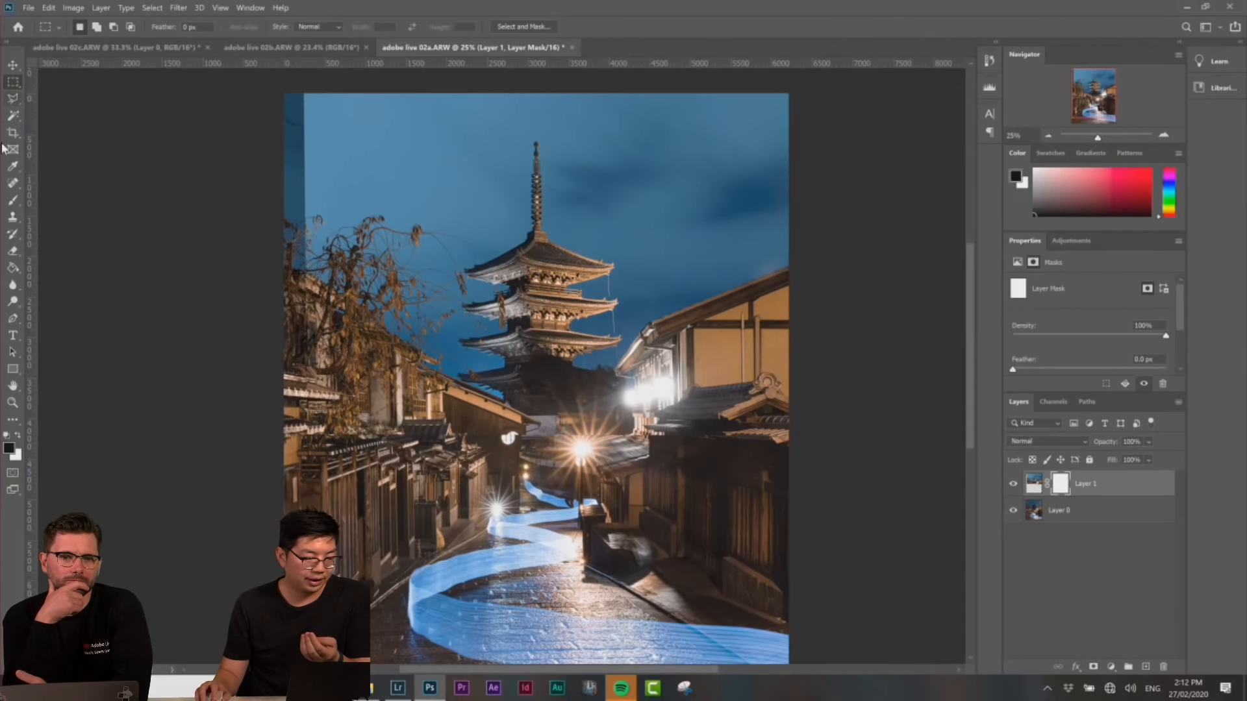
Paint the upper-left sky out of Layer 1's mask with a soft black brush of 1102 px and 0% hardness
left_click(13, 201)
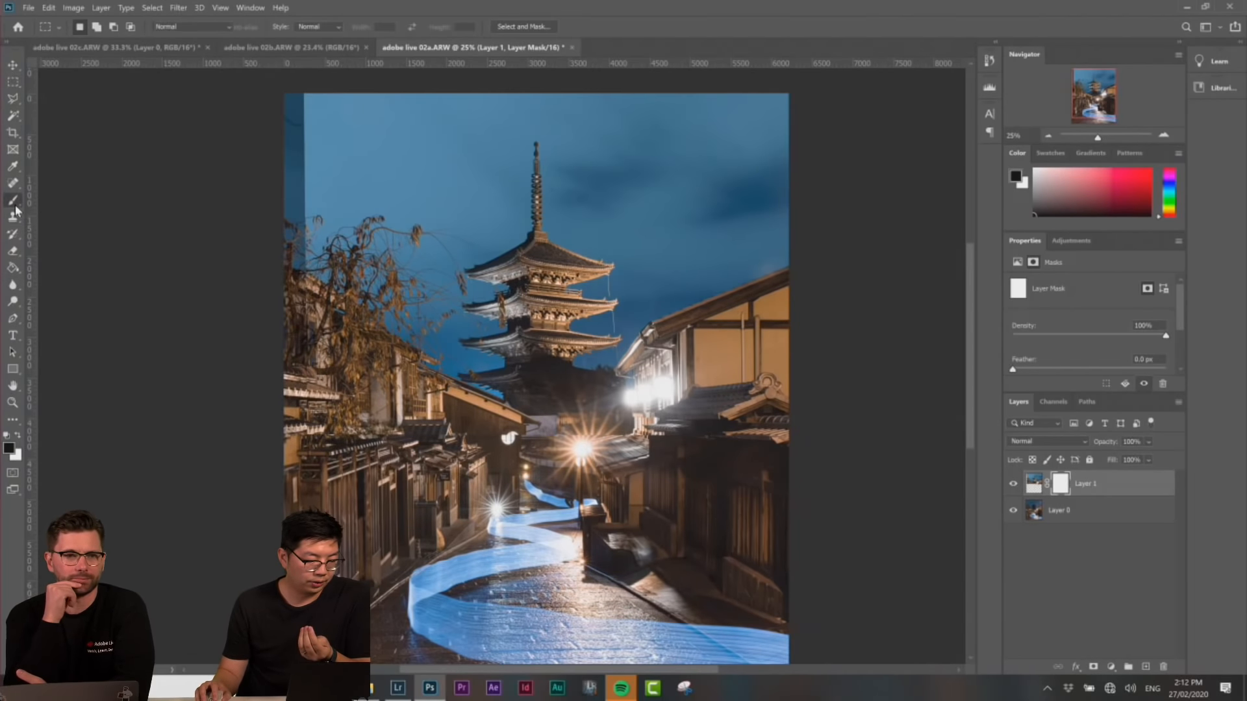
right_click(375, 193)
left_click_drag(517, 229, 518, 228)
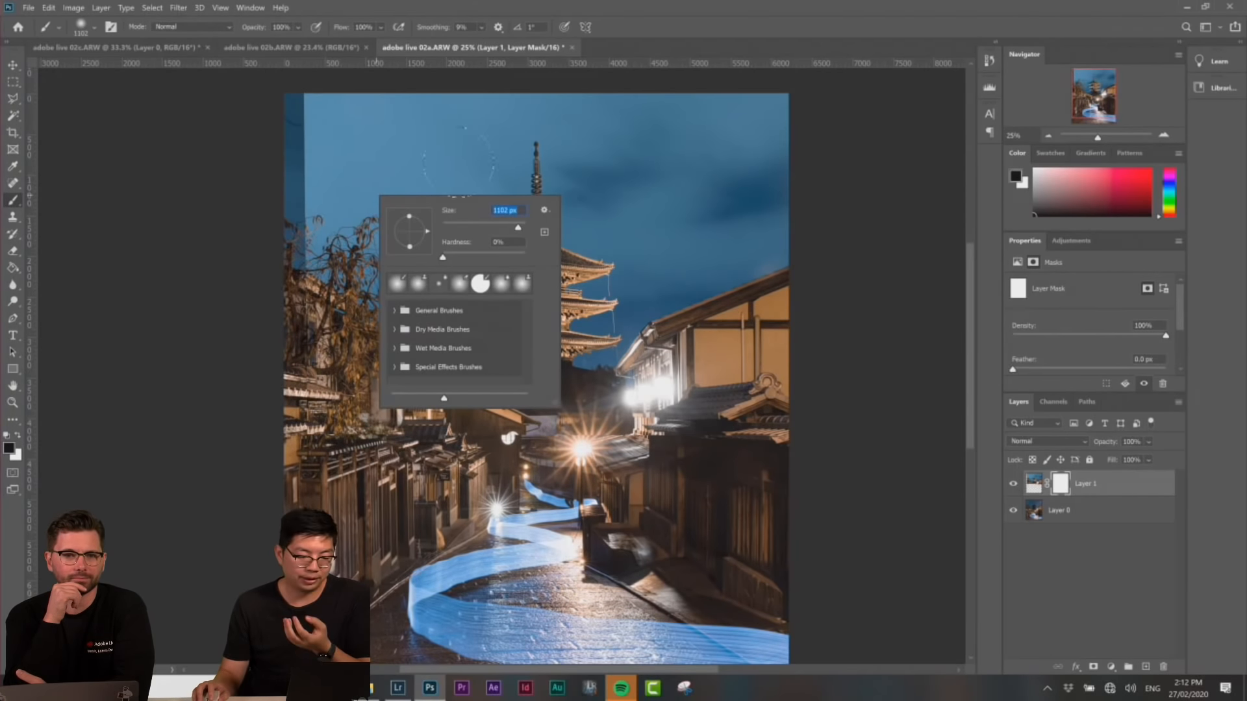
left_click(345, 151)
mouse_move(344, 122)
left_mouse_down()
mouse_move(332, 120)
mouse_move(321, 174)
left_mouse_up()
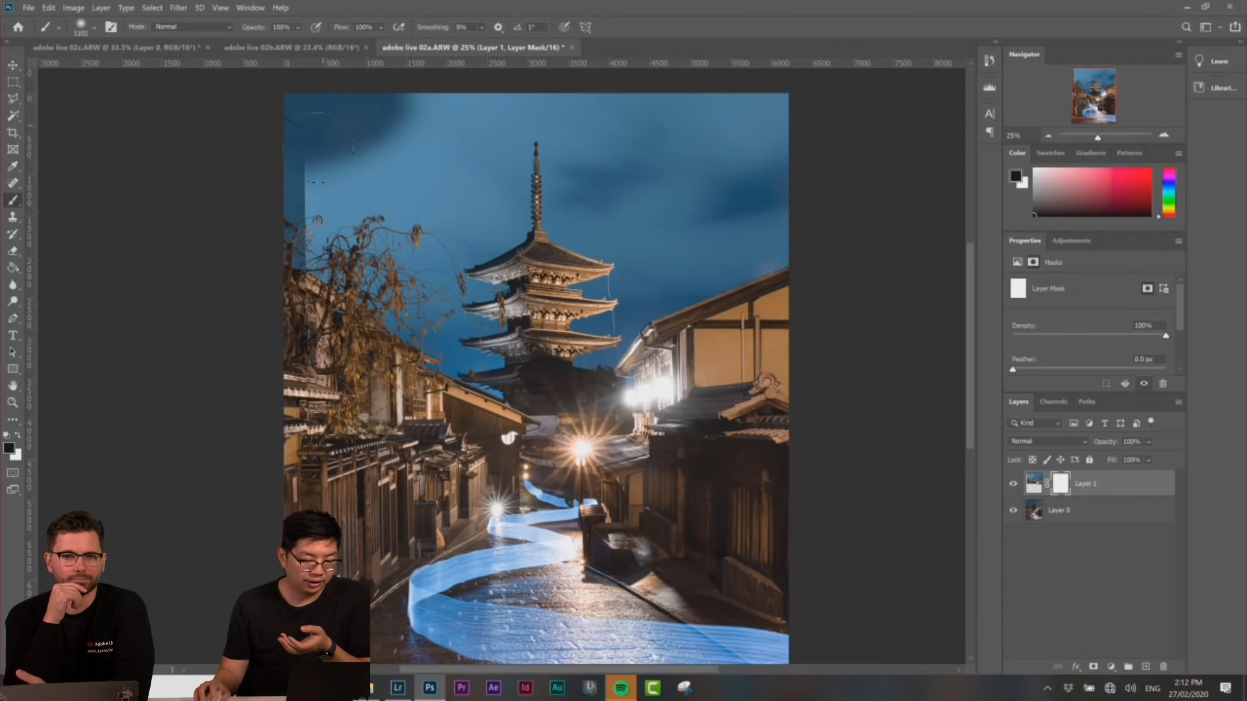
Enlarge the soft brush to 2520 px and 3937 px and mask out Layer 1's vertical seam, sky and tree along the photo's left side
right_click(397, 192)
left_click_drag(537, 224, 538, 224)
left_click(174, 225)
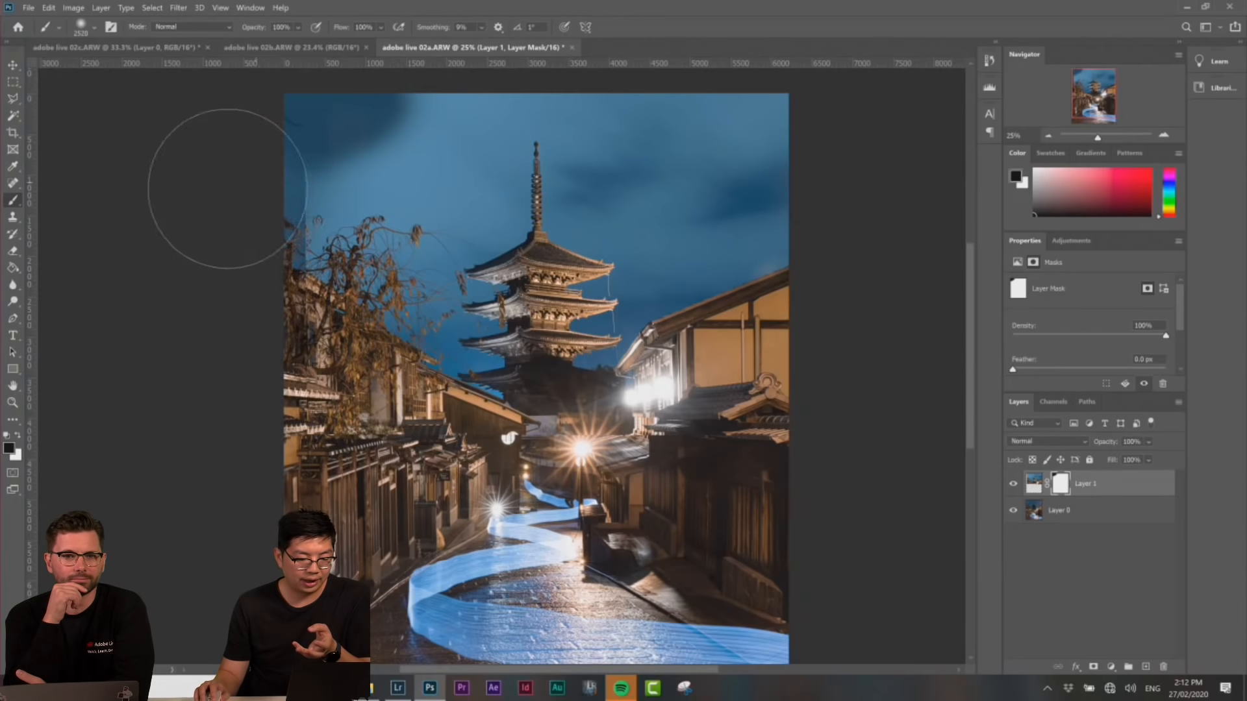
right_click(358, 252)
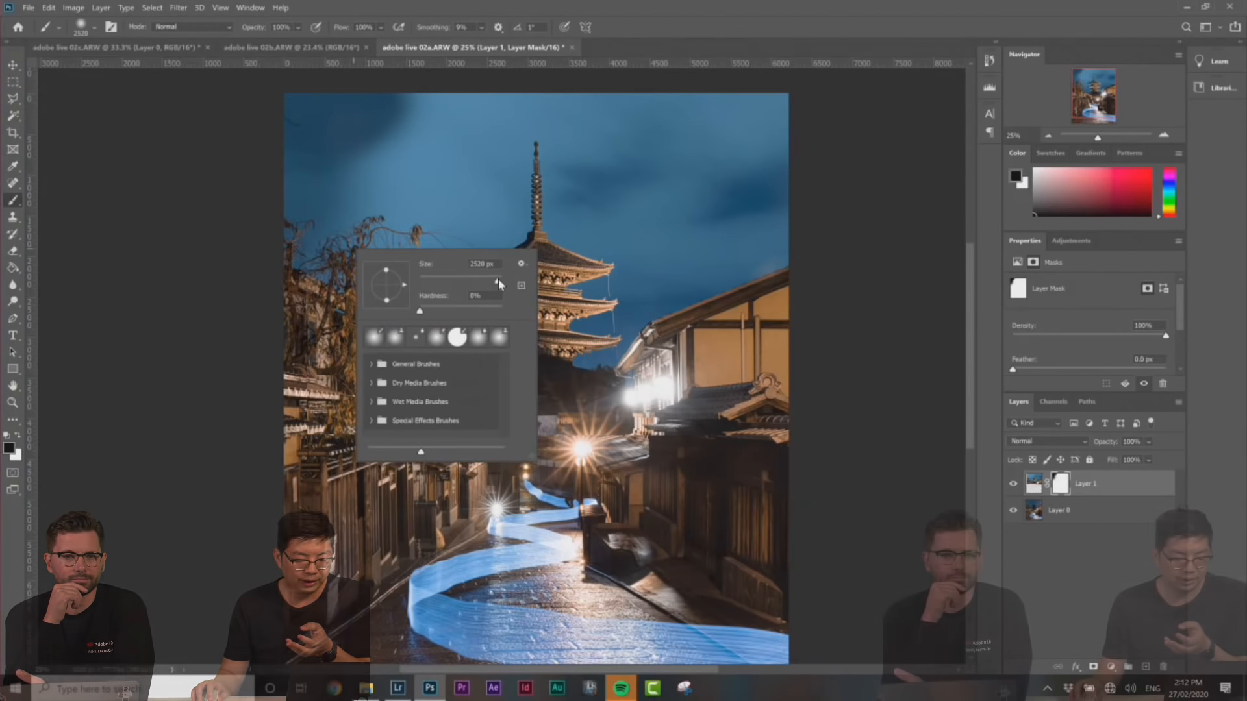
left_click_drag(497, 278, 500, 279)
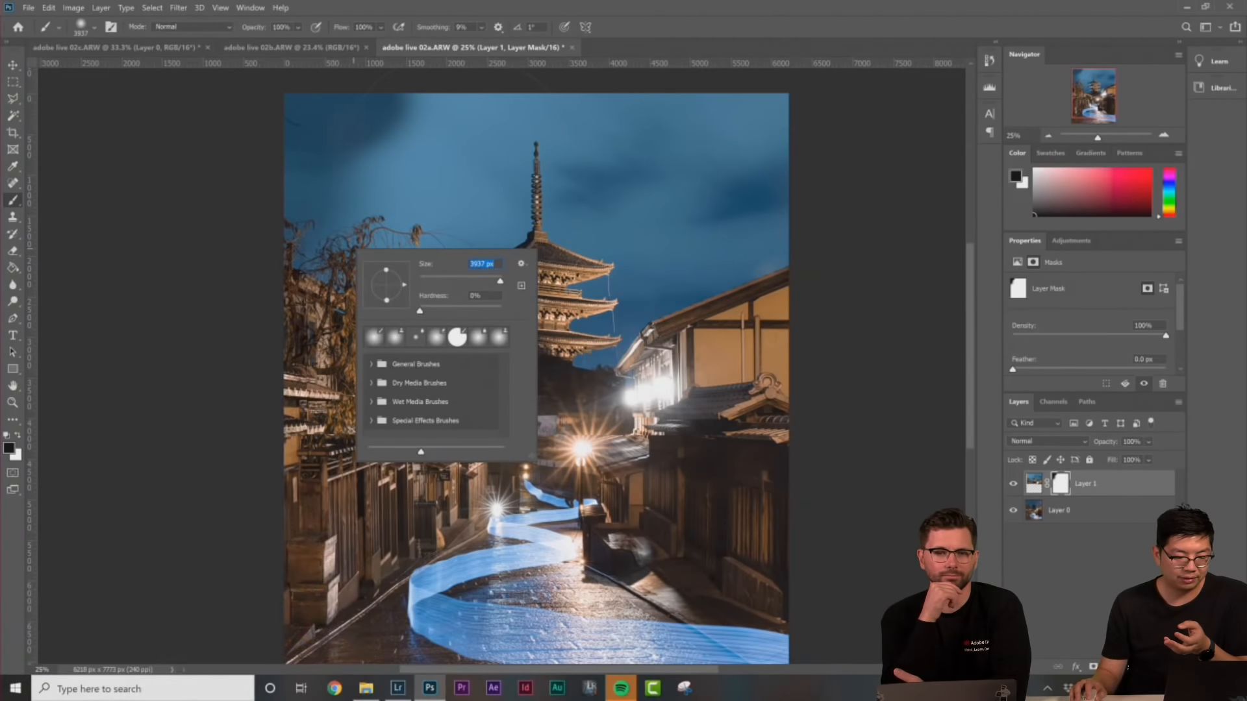
left_click(274, 162)
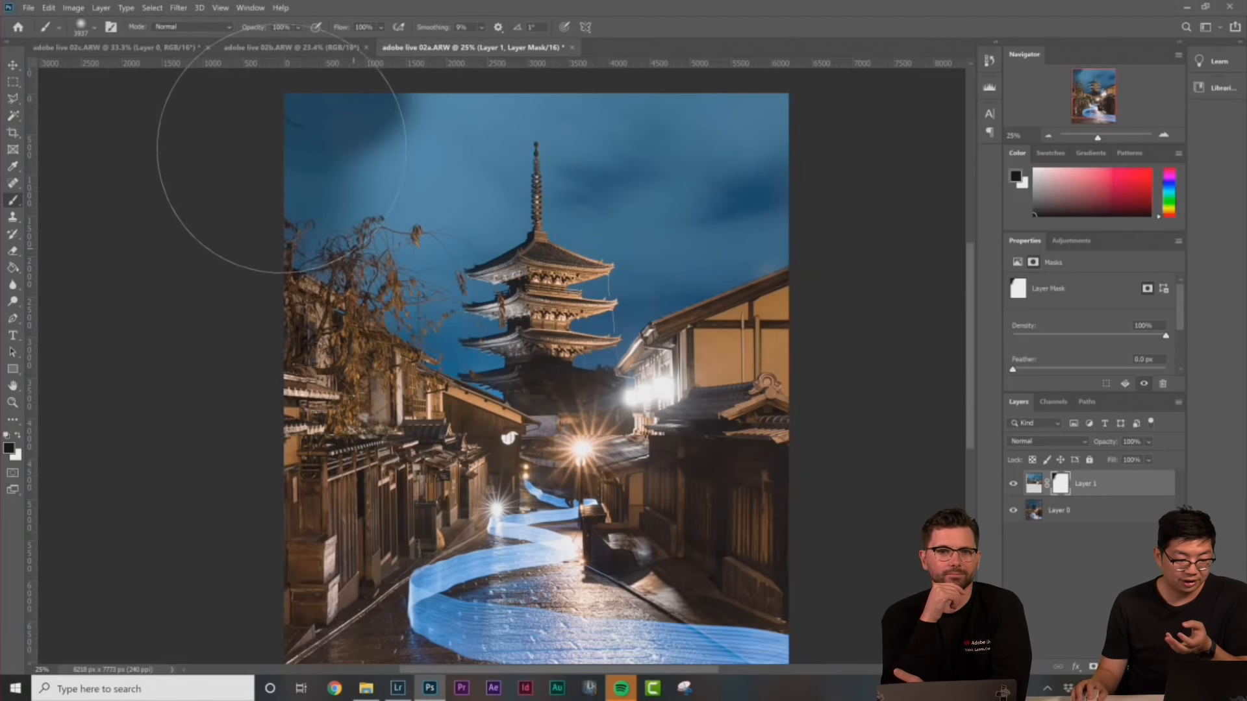
mouse_move(279, 320)
left_mouse_down()
mouse_move(314, 97)
mouse_move(372, 83)
left_mouse_up()
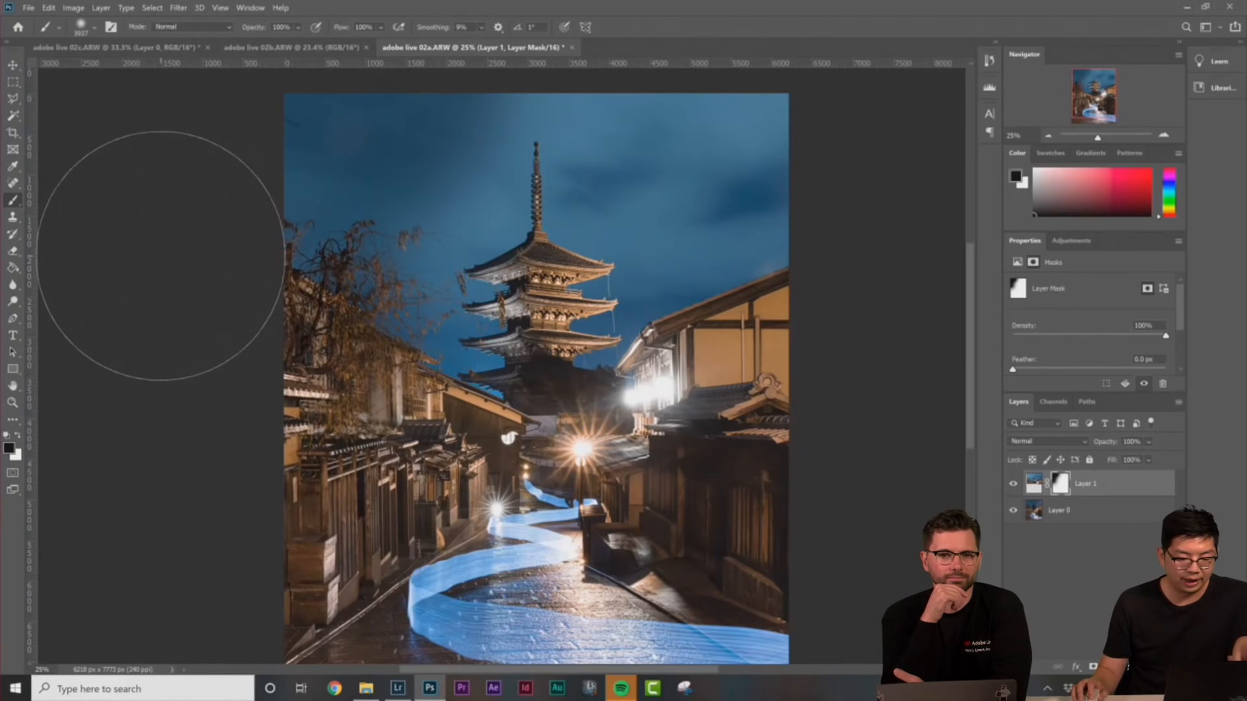
Mask out Layer 1 over the right-hand houses and bright lamps with a 511 px brush, touching up the roof edge with white
scroll(608, 399, "down", 2)
right_click(609, 398)
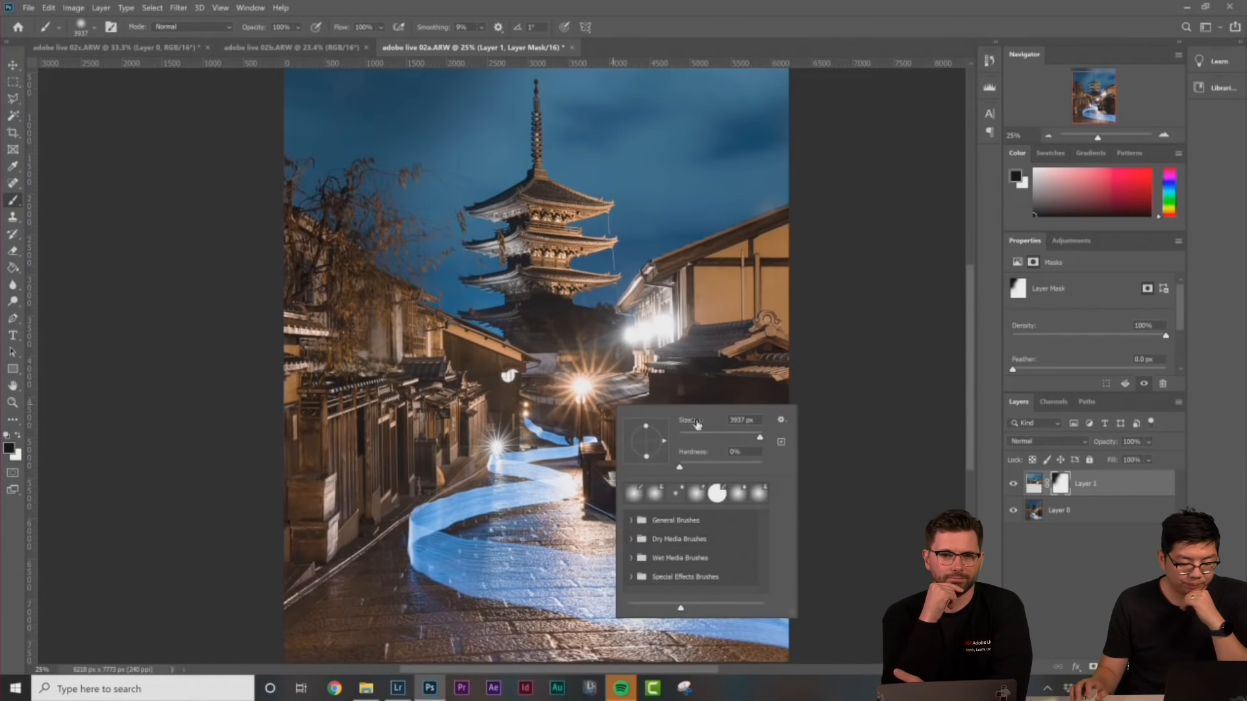
type("511")
key("Return")
mouse_move(613, 404)
left_mouse_down()
mouse_move(633, 383)
mouse_move(622, 361)
mouse_move(519, 354)
mouse_move(665, 328)
mouse_move(780, 269)
left_mouse_up()
mouse_move(754, 325)
left_mouse_down()
mouse_move(730, 311)
mouse_move(640, 334)
left_mouse_up()
left_click_drag(713, 351, 727, 382)
left_click_drag(791, 263, 742, 239)
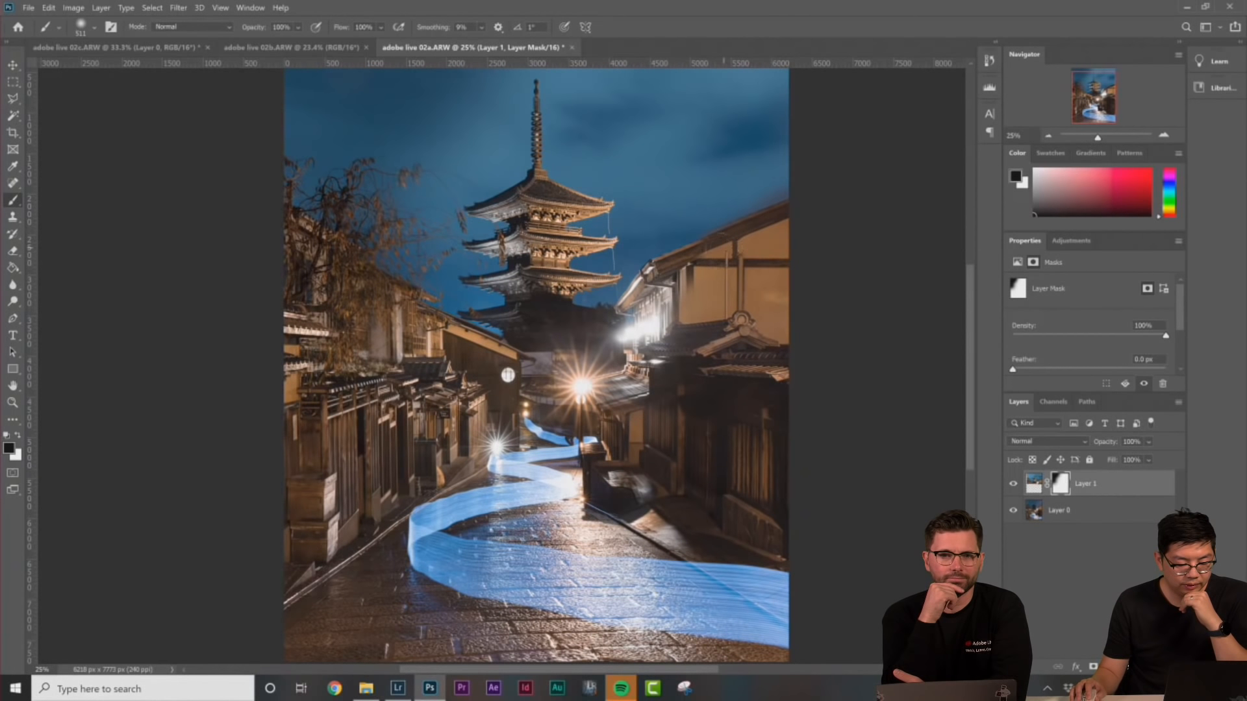
left_click_drag(672, 256, 639, 312)
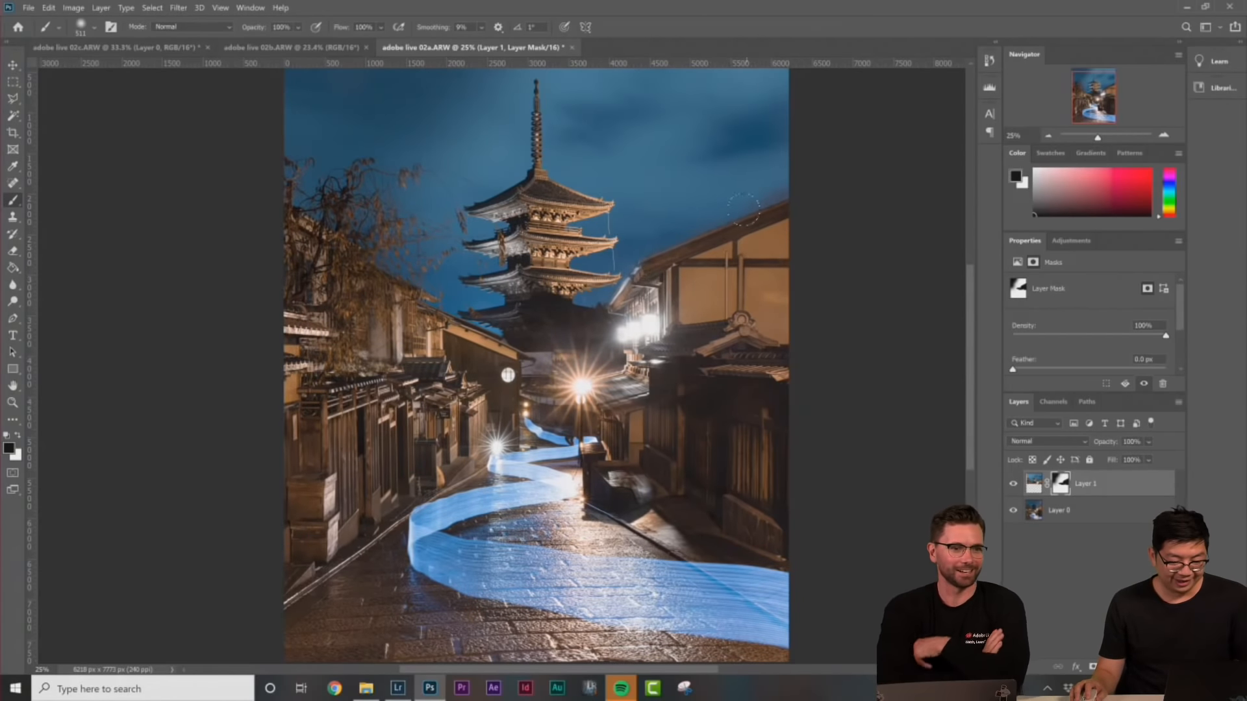
key("x")
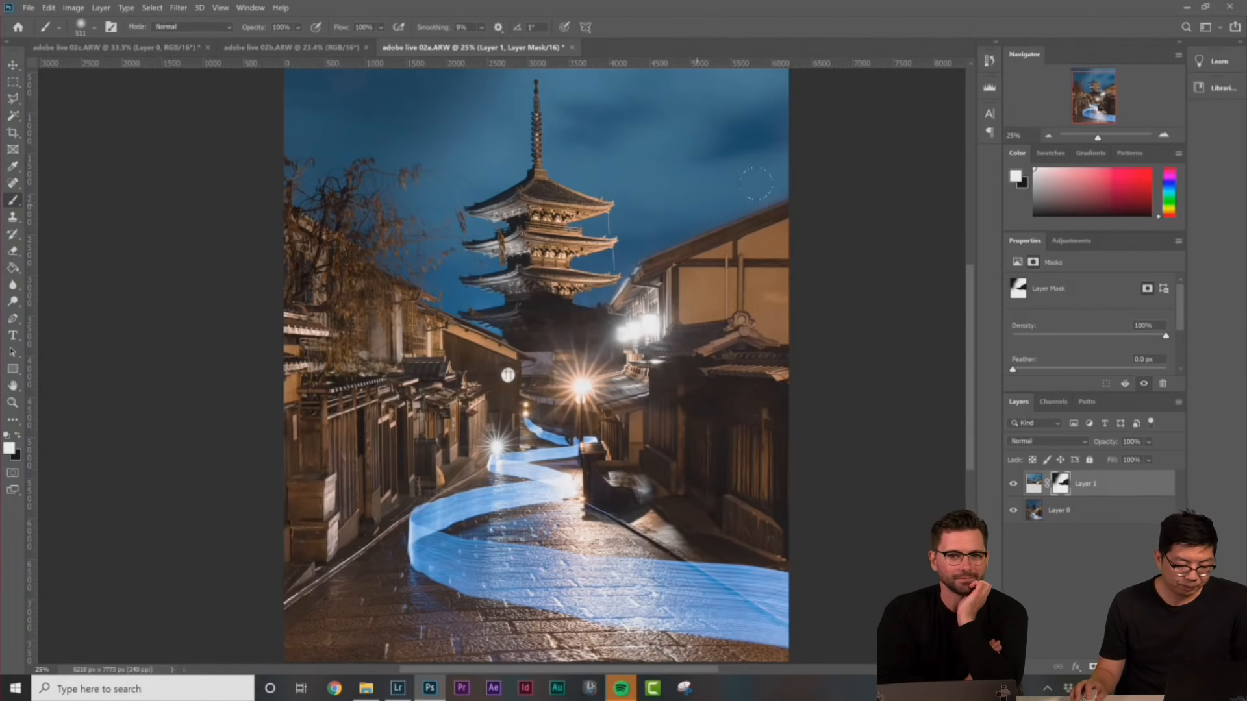
key("x")
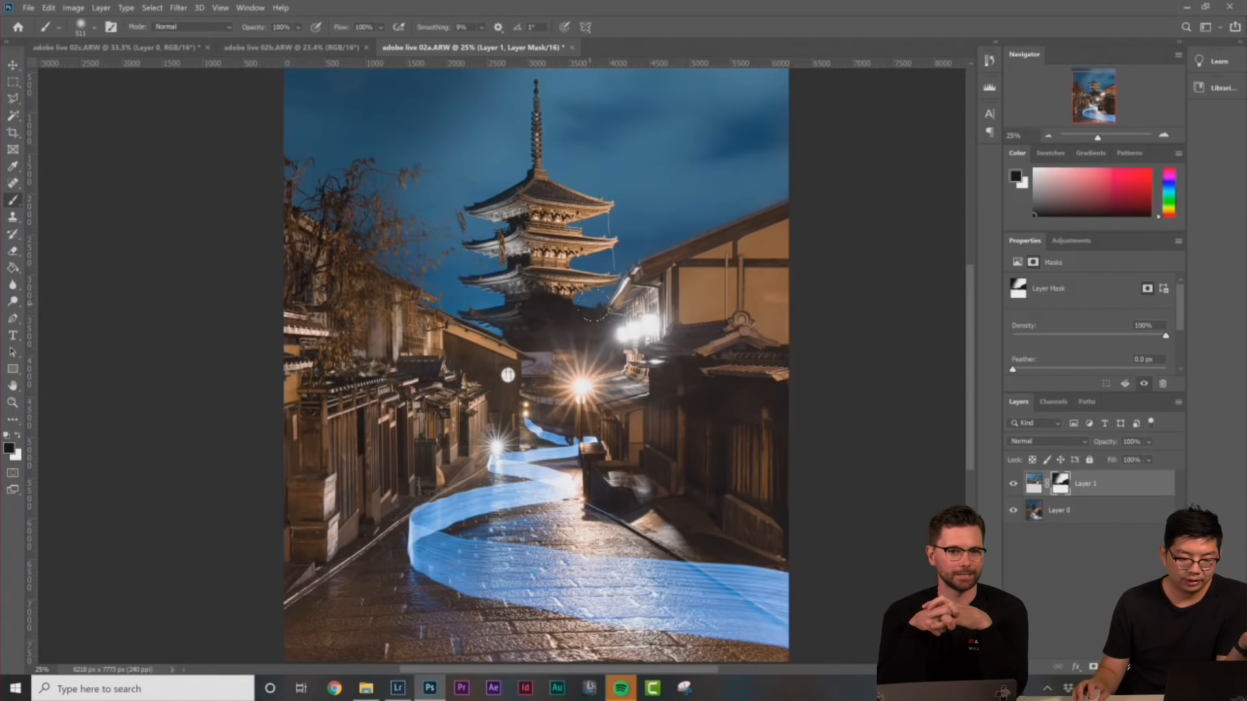
Resize the soft black brush to 1457 px and mask out more of Layer 1 over the left tree and the sky above it
scroll(592, 308, "up", 3)
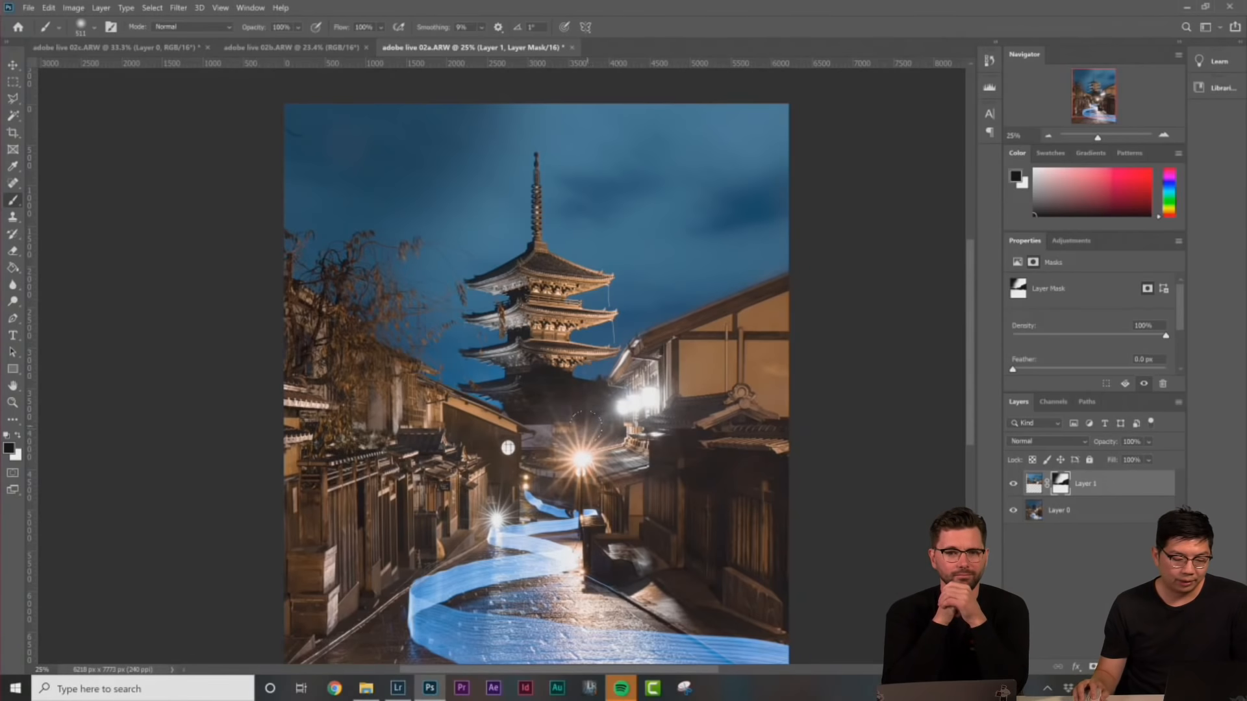
right_click(598, 369)
left_click(742, 400)
left_click(331, 315)
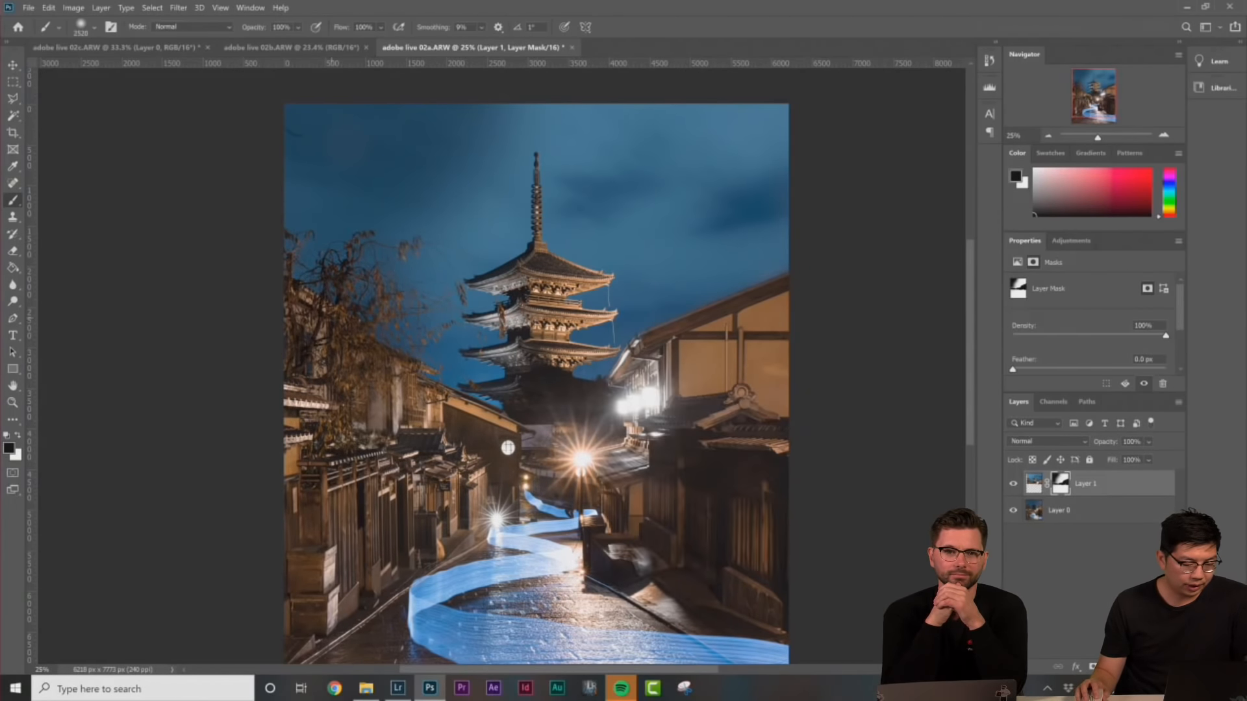
right_click(614, 380)
left_click(630, 397)
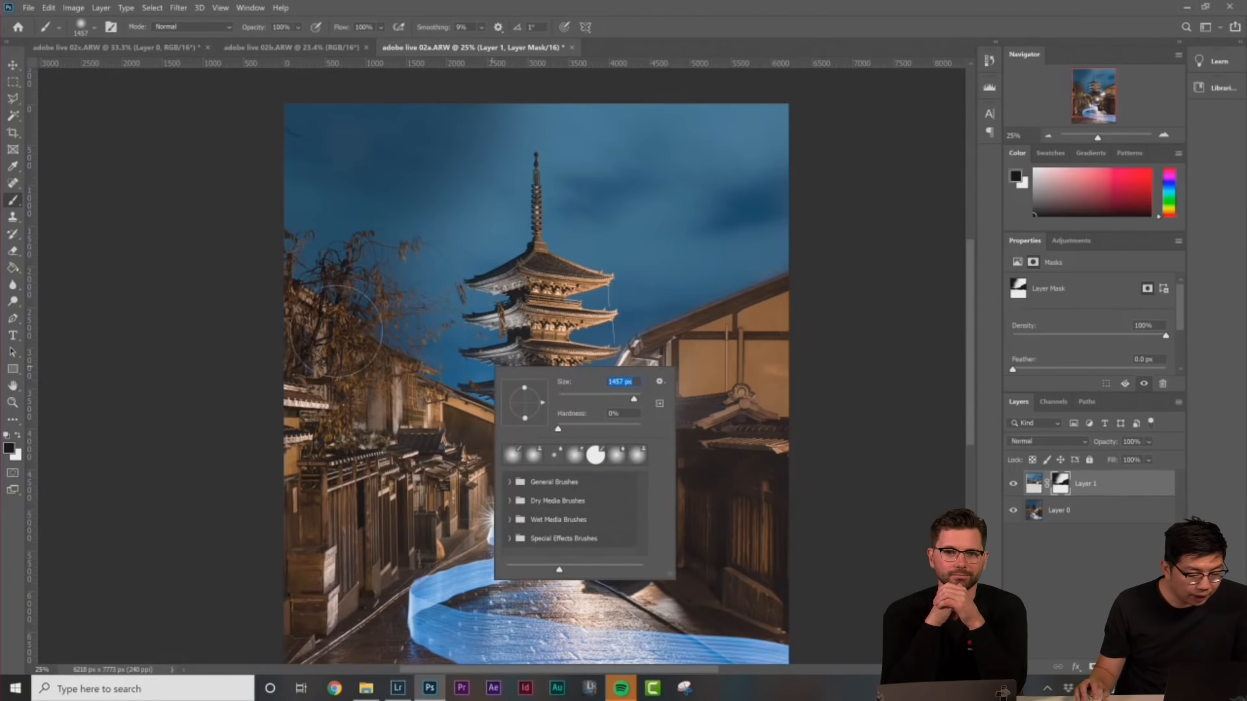
left_click(306, 305)
mouse_move(356, 243)
left_mouse_down()
mouse_move(373, 265)
mouse_move(418, 245)
mouse_move(404, 237)
mouse_move(422, 244)
left_mouse_up()
Reduce the brush to 417 px and touch up Layer 1's mask in the sky above the right-hand roof
right_click(640, 372)
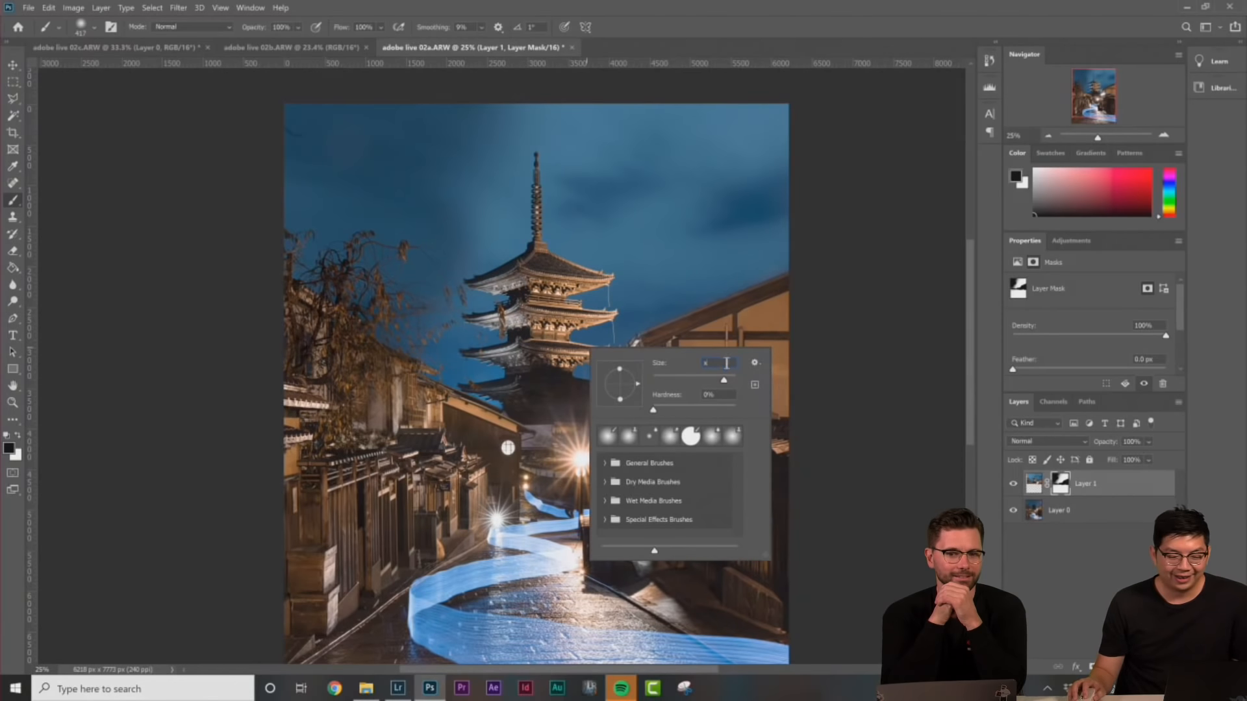
left_click(838, 359)
left_click(677, 280)
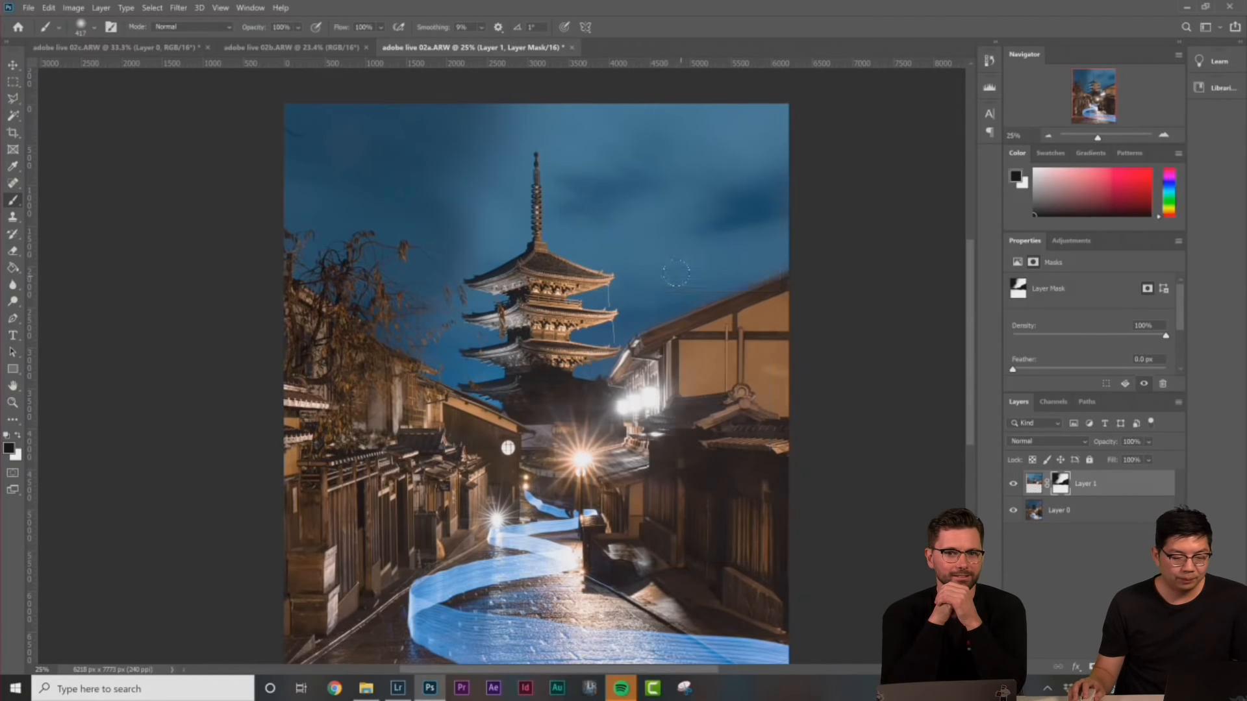
Enlarge the brush to 1811 px, try masking the sky around the pagoda, and undo that stroke
right_click(674, 270)
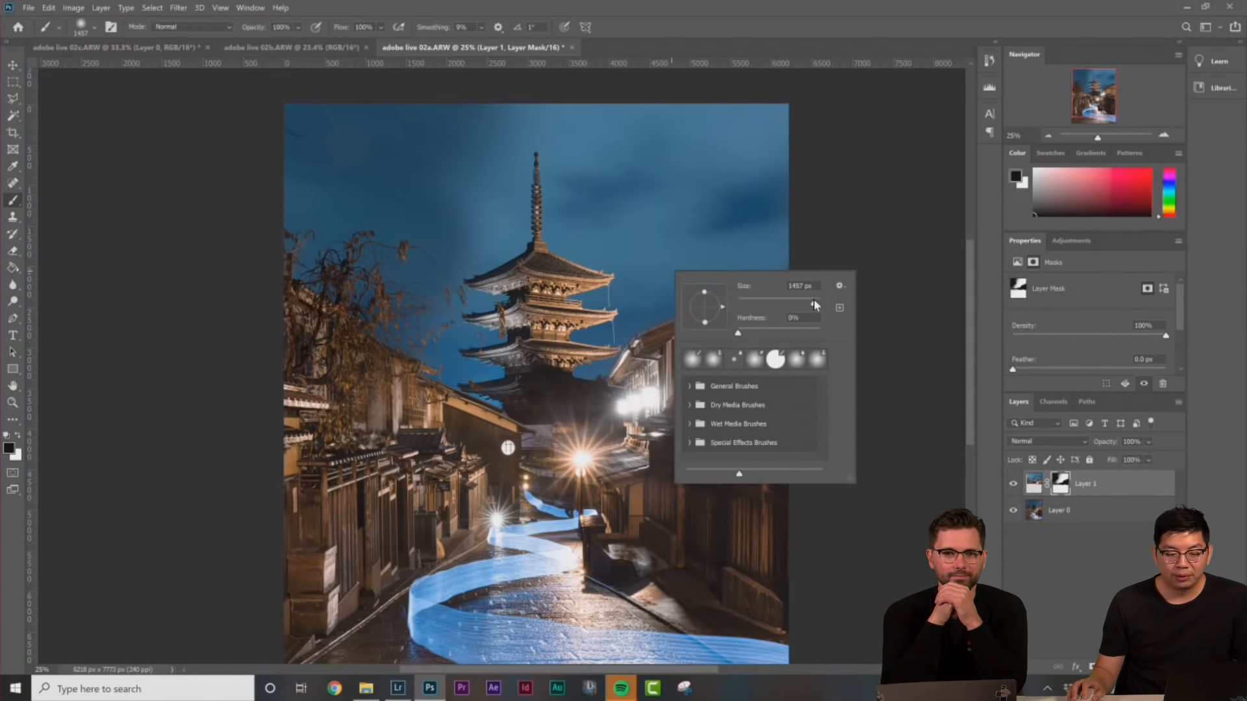
left_click_drag(813, 301, 814, 304)
mouse_move(654, 217)
left_mouse_down()
mouse_move(533, 233)
mouse_move(565, 224)
mouse_move(535, 234)
left_mouse_up()
key("ctrl+z")
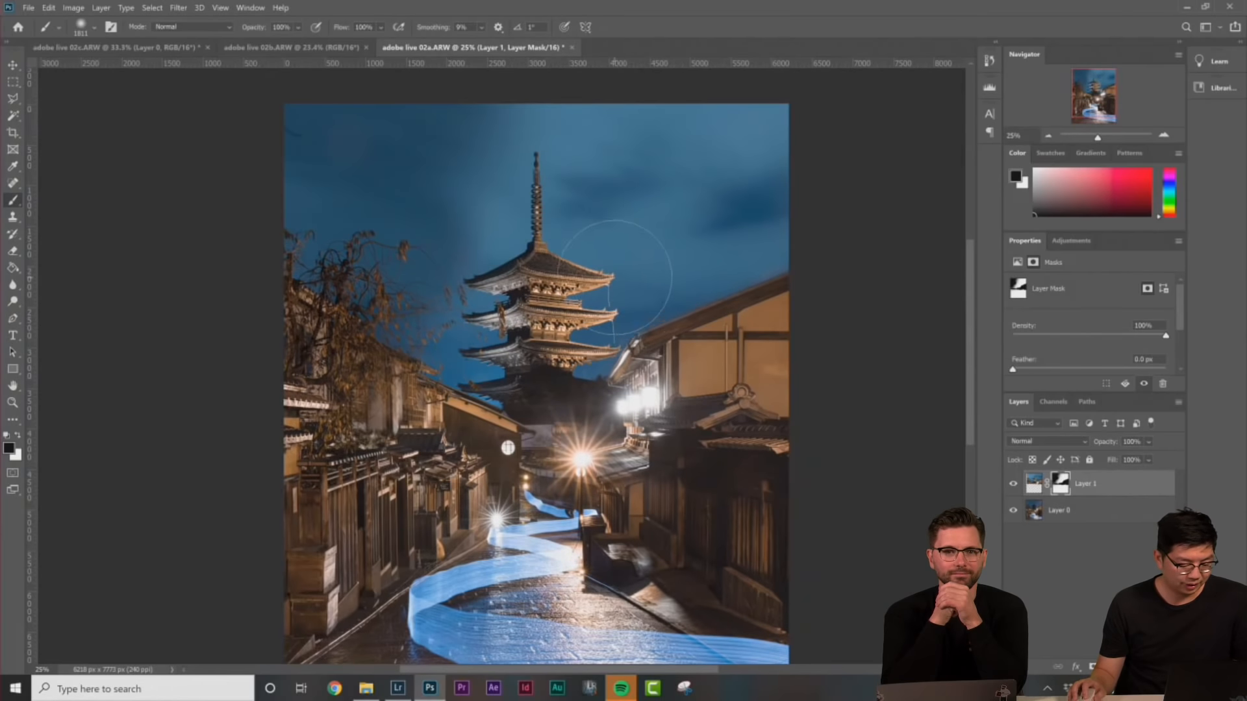
Try restoring Layer 1 over the left houses with white, and paint the houses and tree back out of the mask with black
key("x")
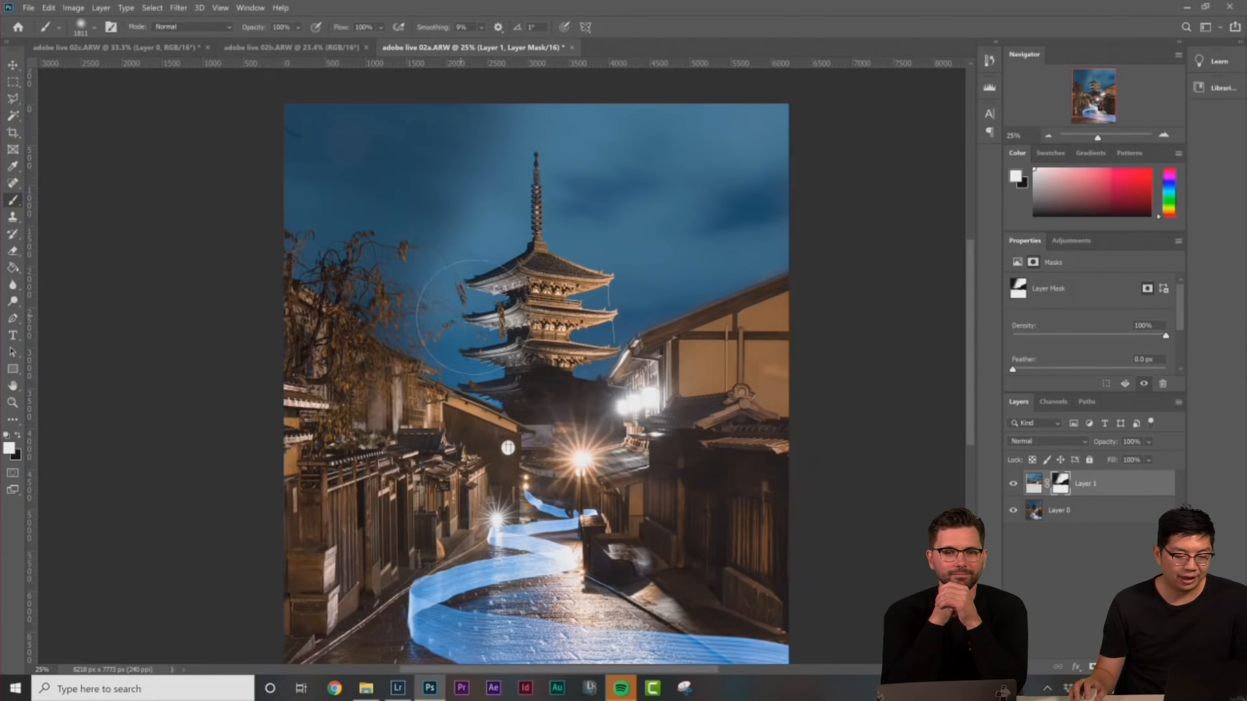
mouse_move(396, 434)
left_mouse_down()
mouse_move(364, 413)
mouse_move(328, 425)
left_mouse_up()
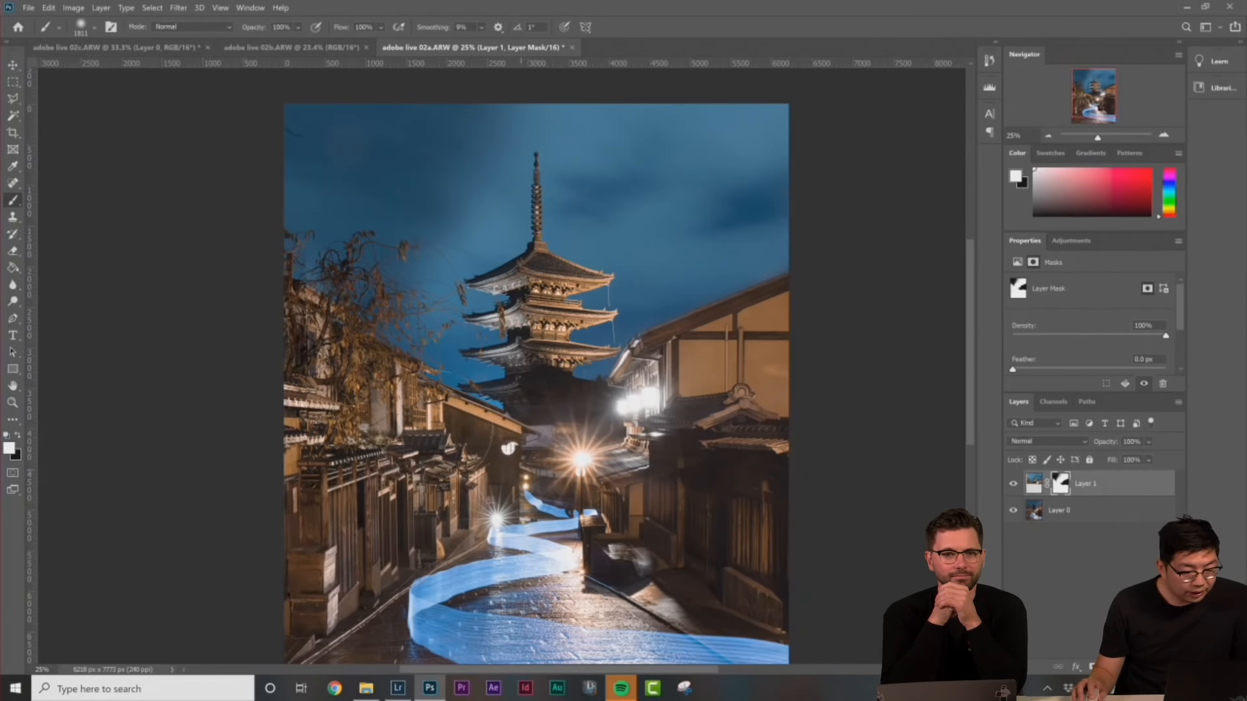
key("x")
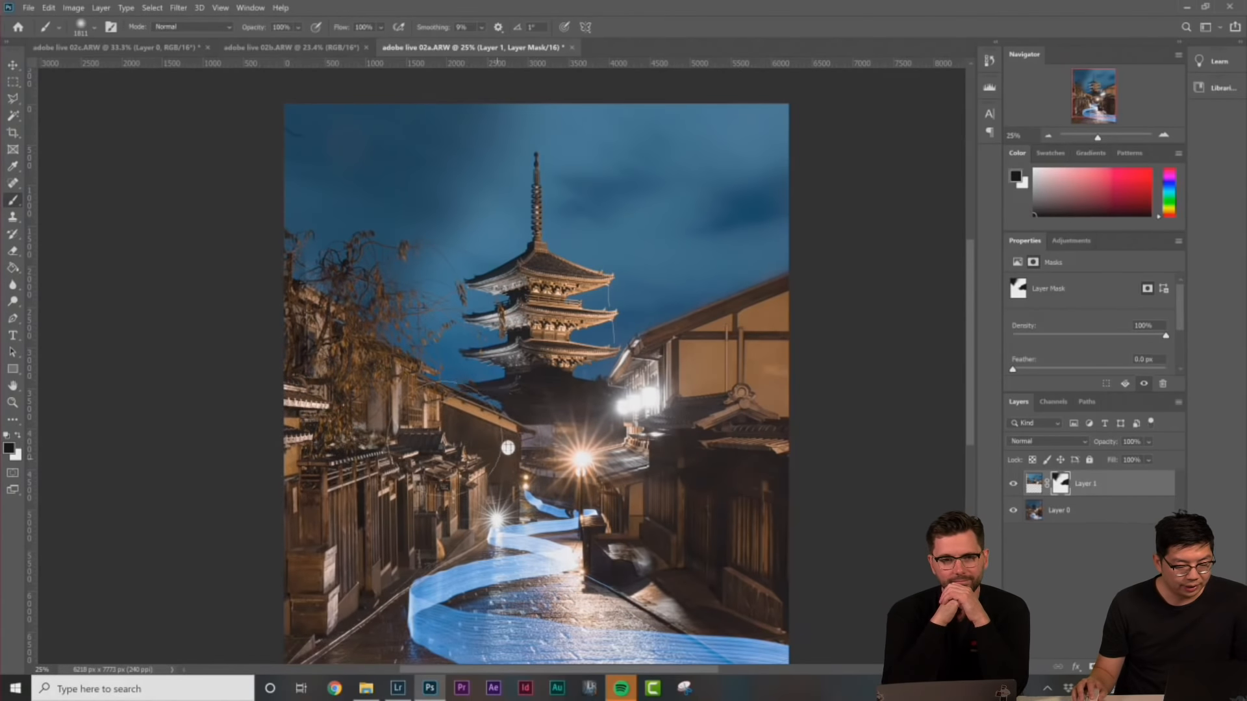
mouse_move(359, 398)
left_mouse_down()
mouse_move(273, 364)
mouse_move(261, 325)
left_mouse_up()
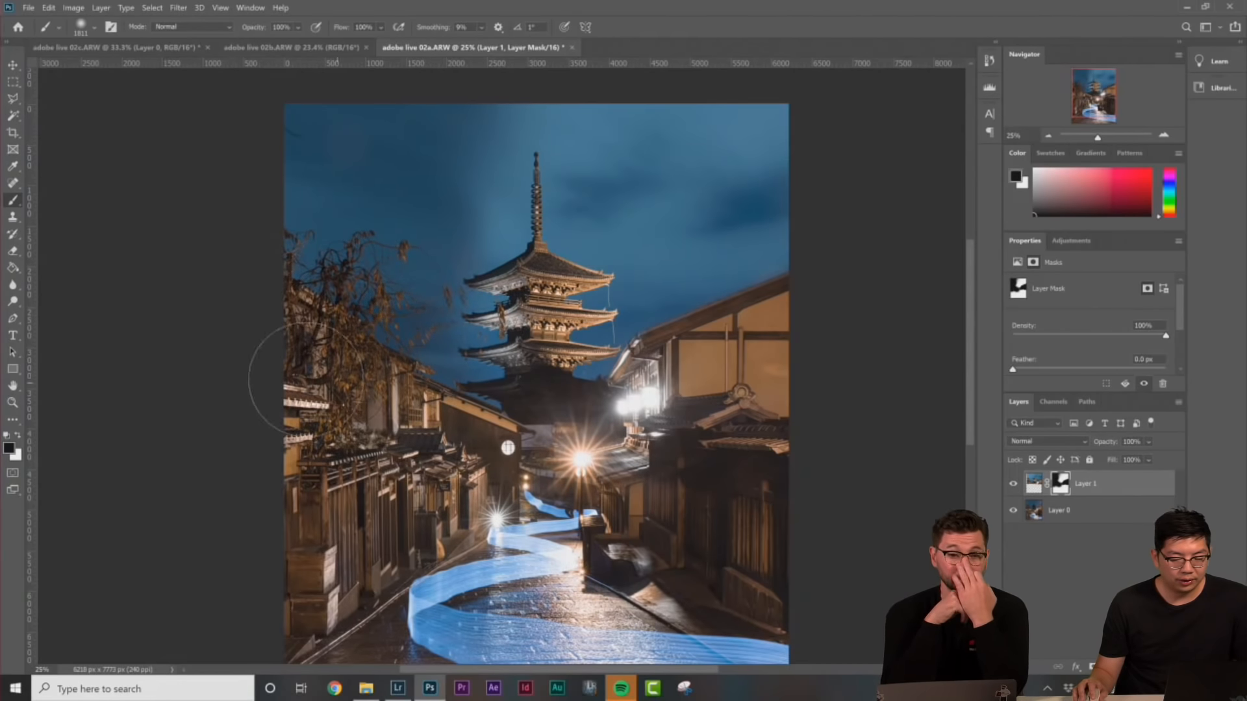
Add a Brightness/Contrast adjustment layer above Layer 1 and clip it to that layer
left_click(1033, 487)
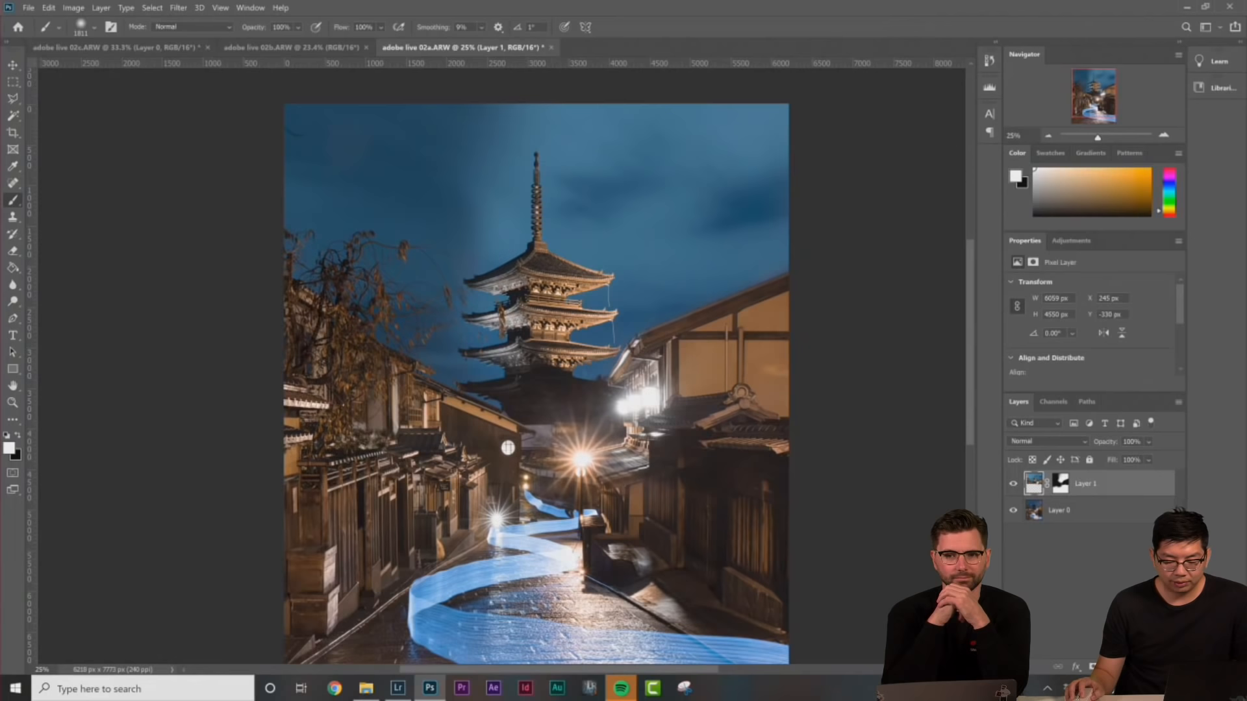
left_click(1109, 667)
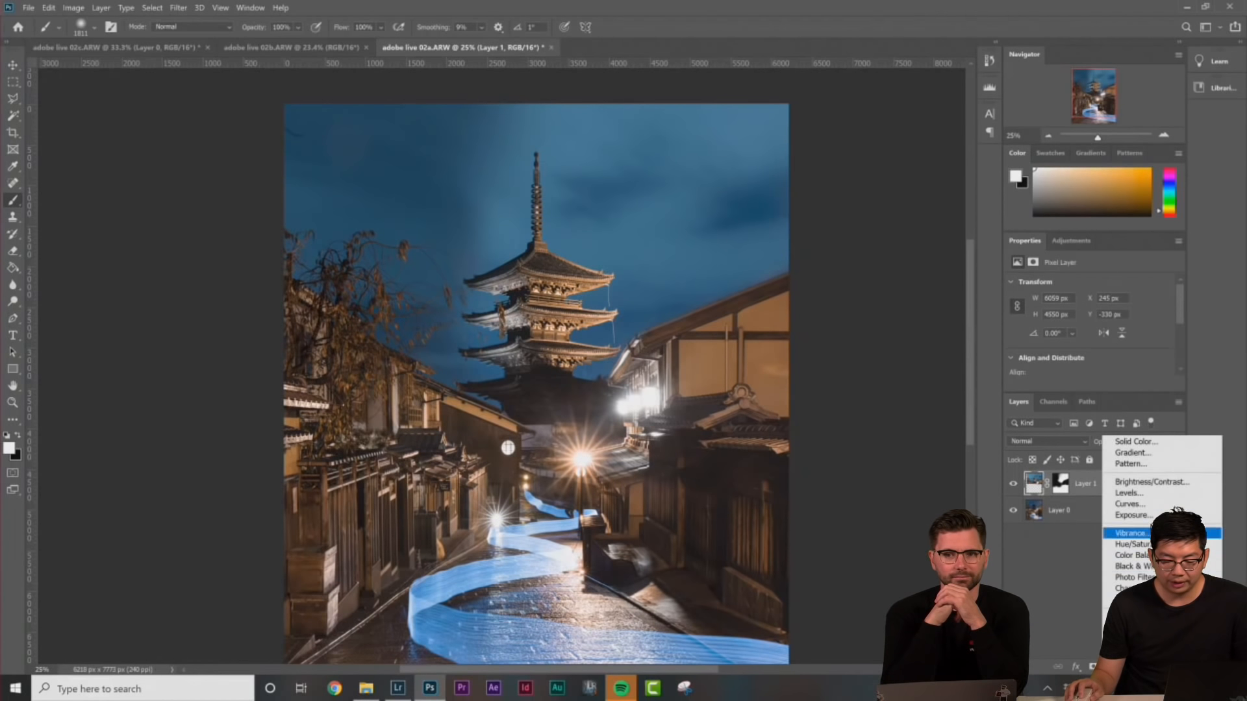
left_click(1155, 483)
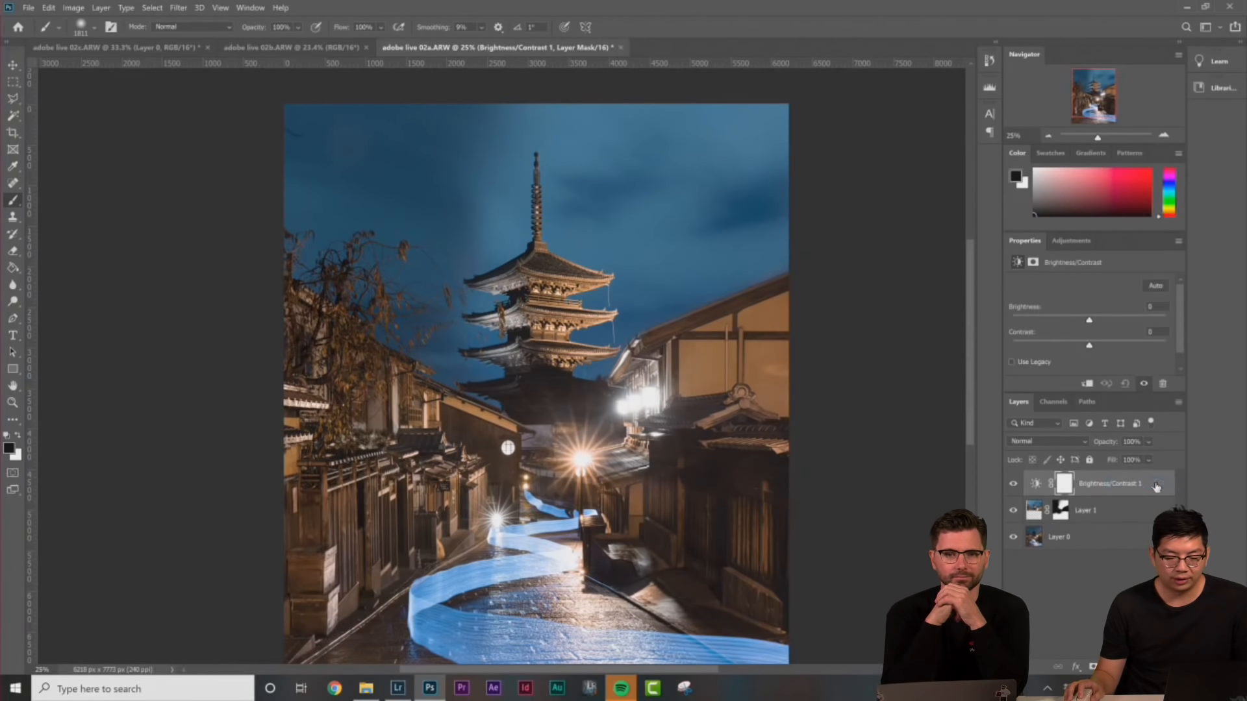
right_click(1115, 492)
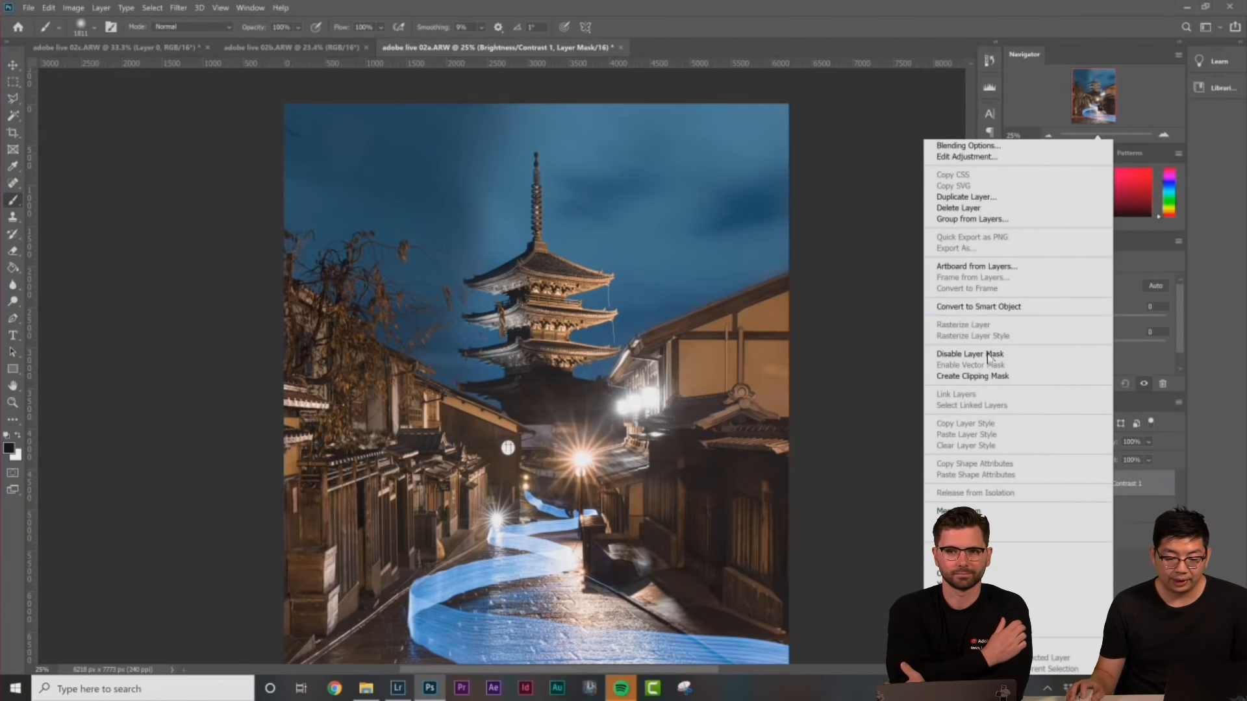
left_click(996, 376)
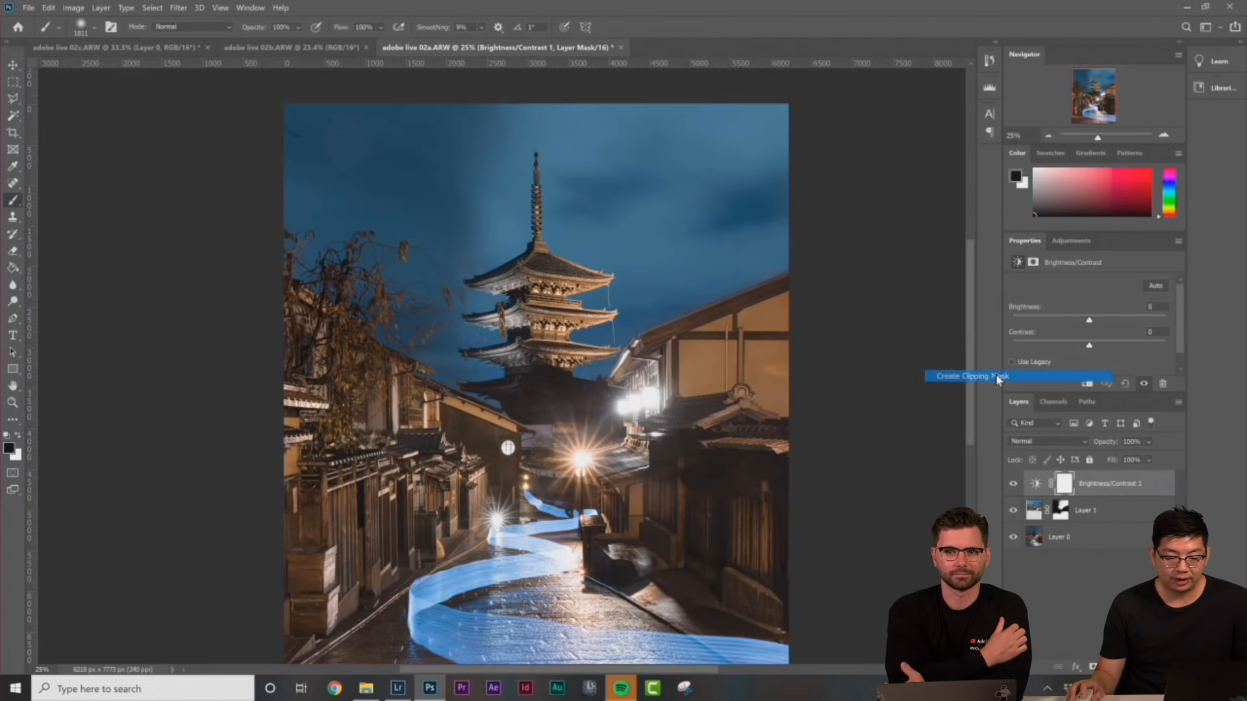
Set the clipped adjustment's brightness to -66 and contrast to 26 to darken the pasted sky and pagoda
left_click_drag(1089, 319, 1099, 346)
left_click(1082, 342)
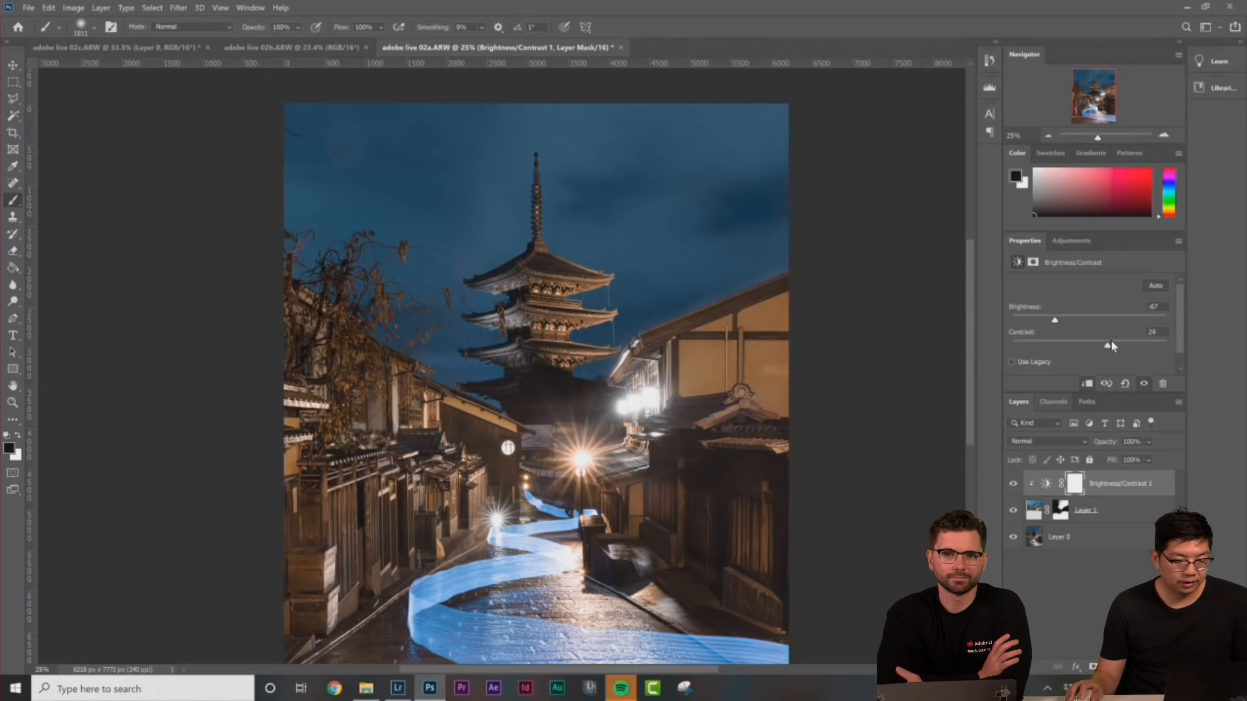
left_click_drag(1054, 320, 1047, 322)
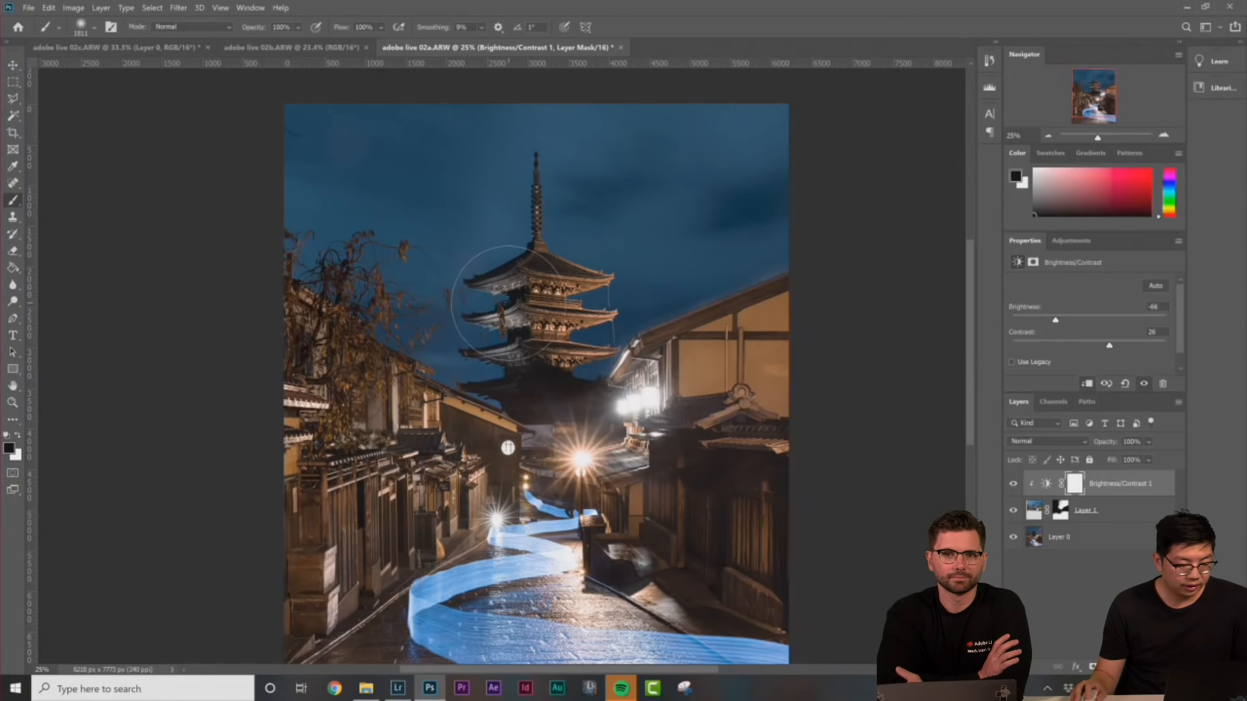
Touch up Layer 1's mask around the pagoda's eaves, alternating white and black with a soft brush reduced to 155 px
right_click(514, 305)
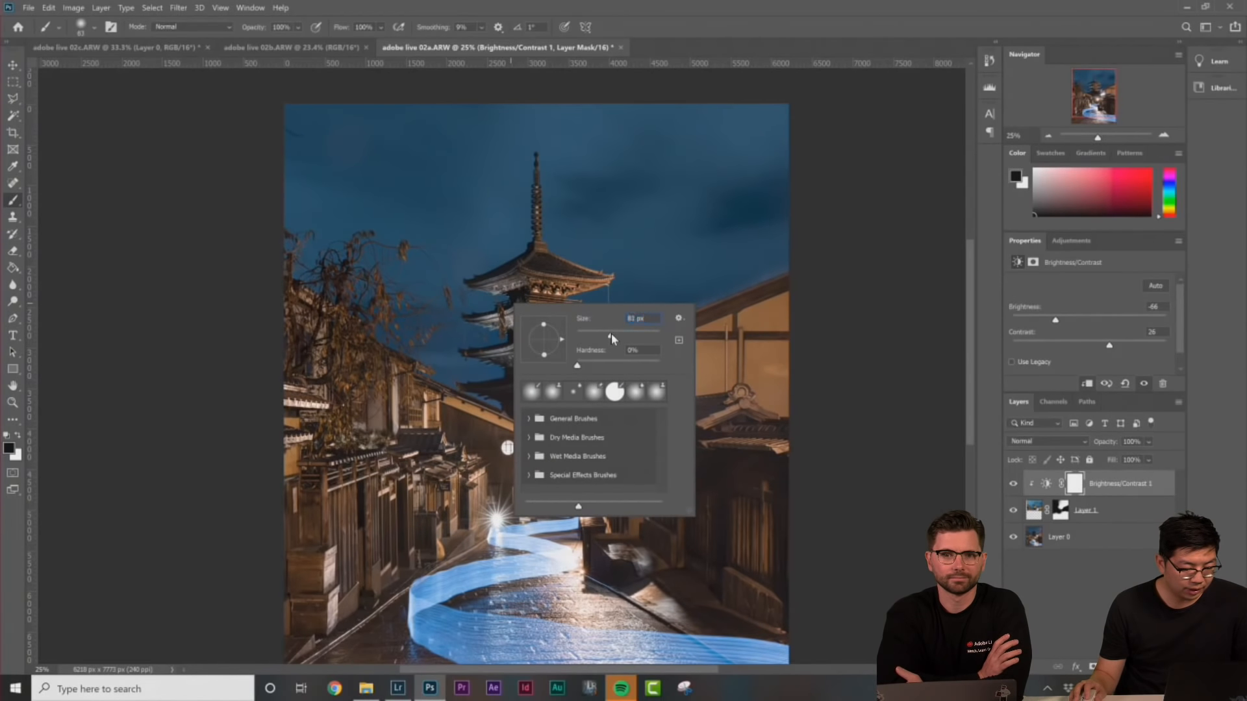
left_click(1056, 516)
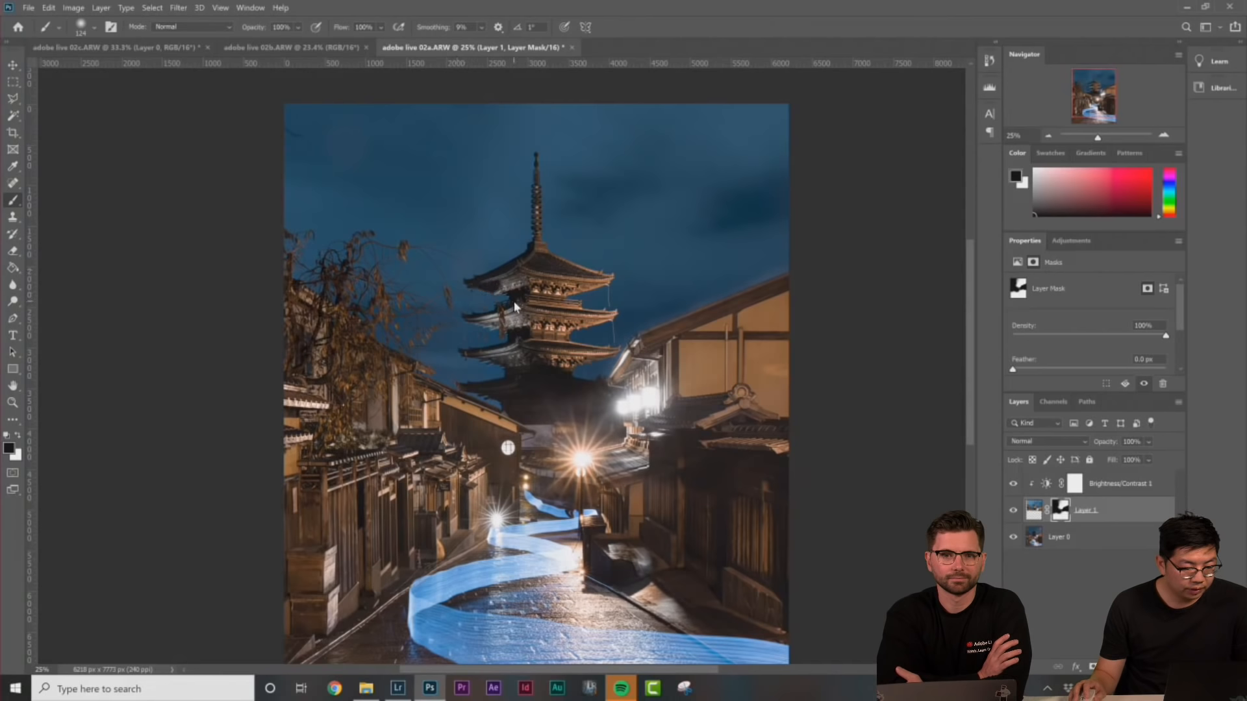
right_click(535, 303)
left_click(667, 336)
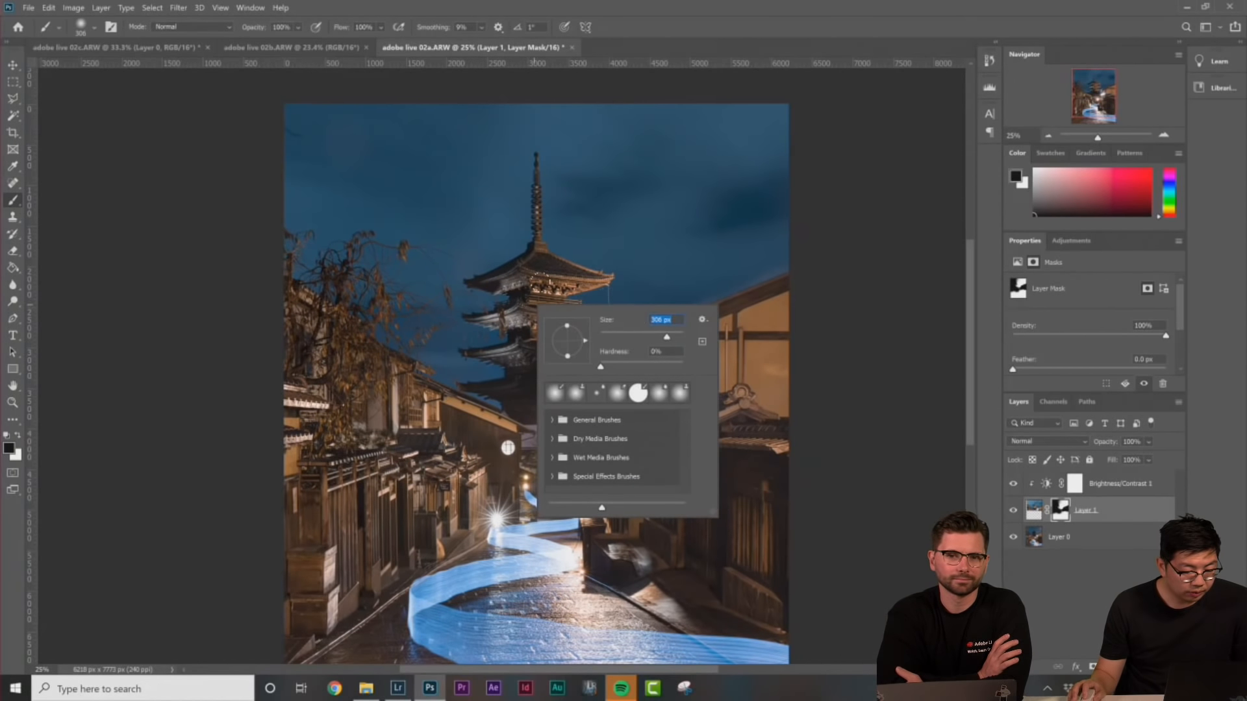
left_click(674, 337)
left_click(835, 295)
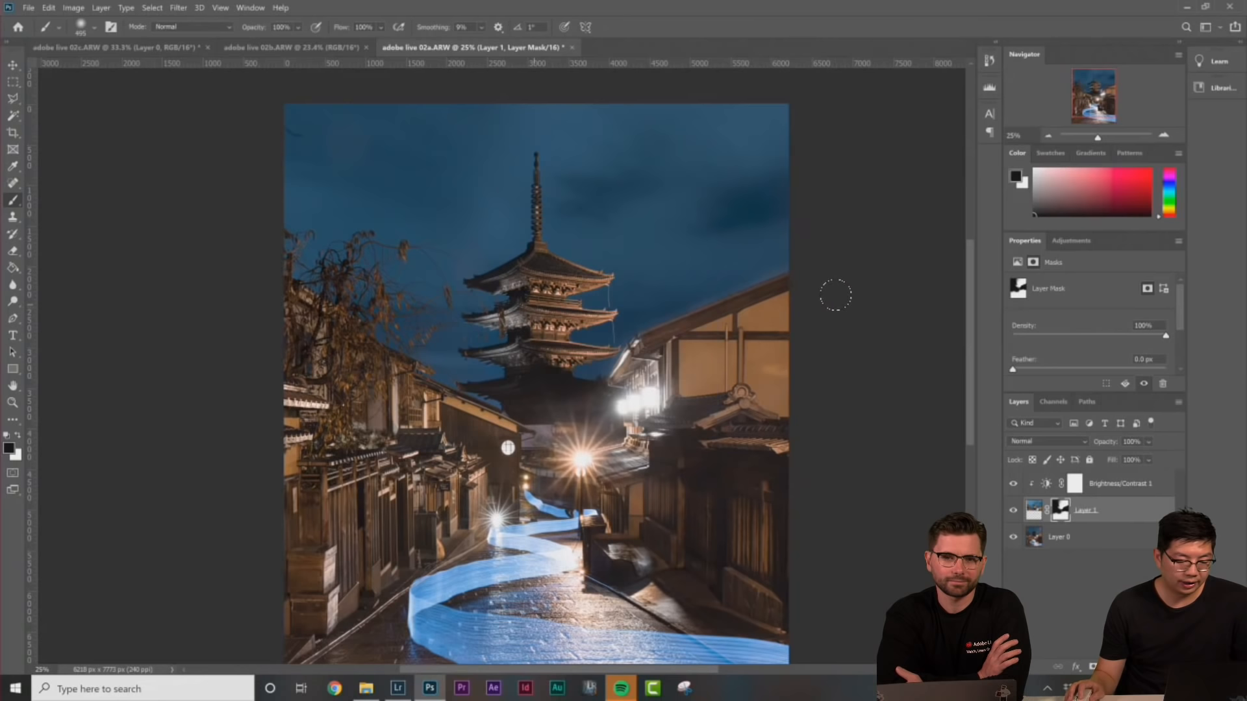
key("x")
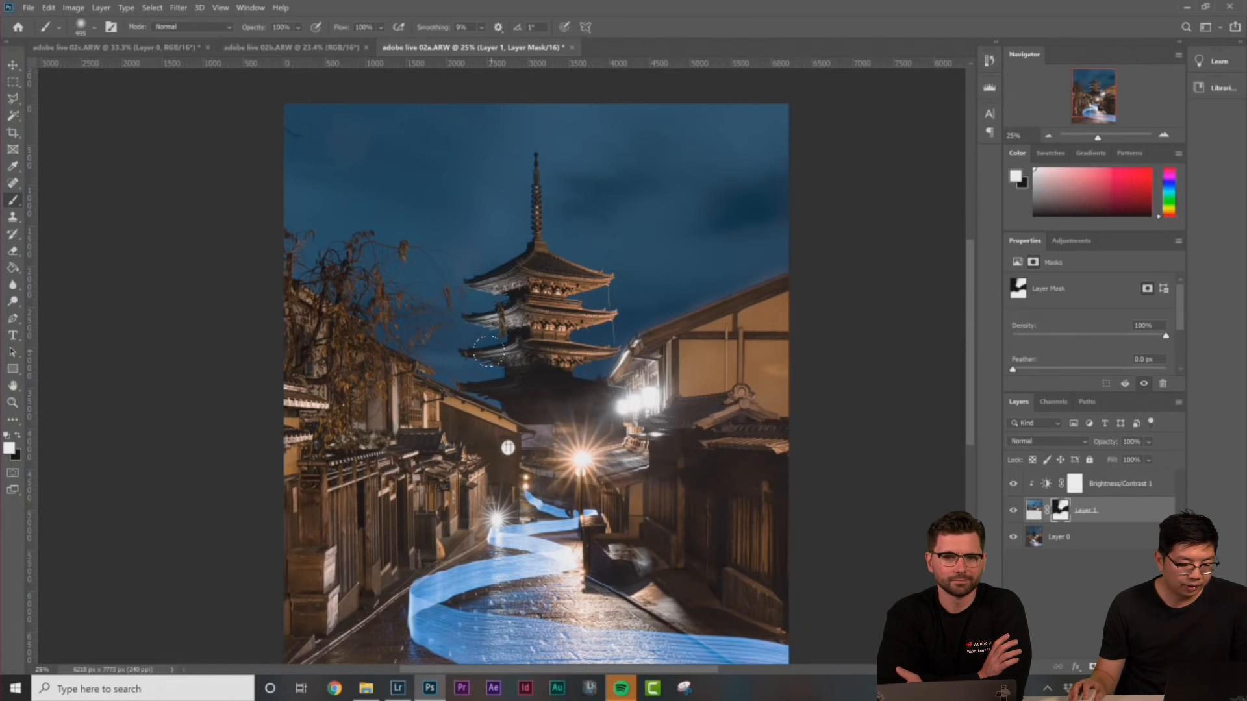
right_click(576, 357)
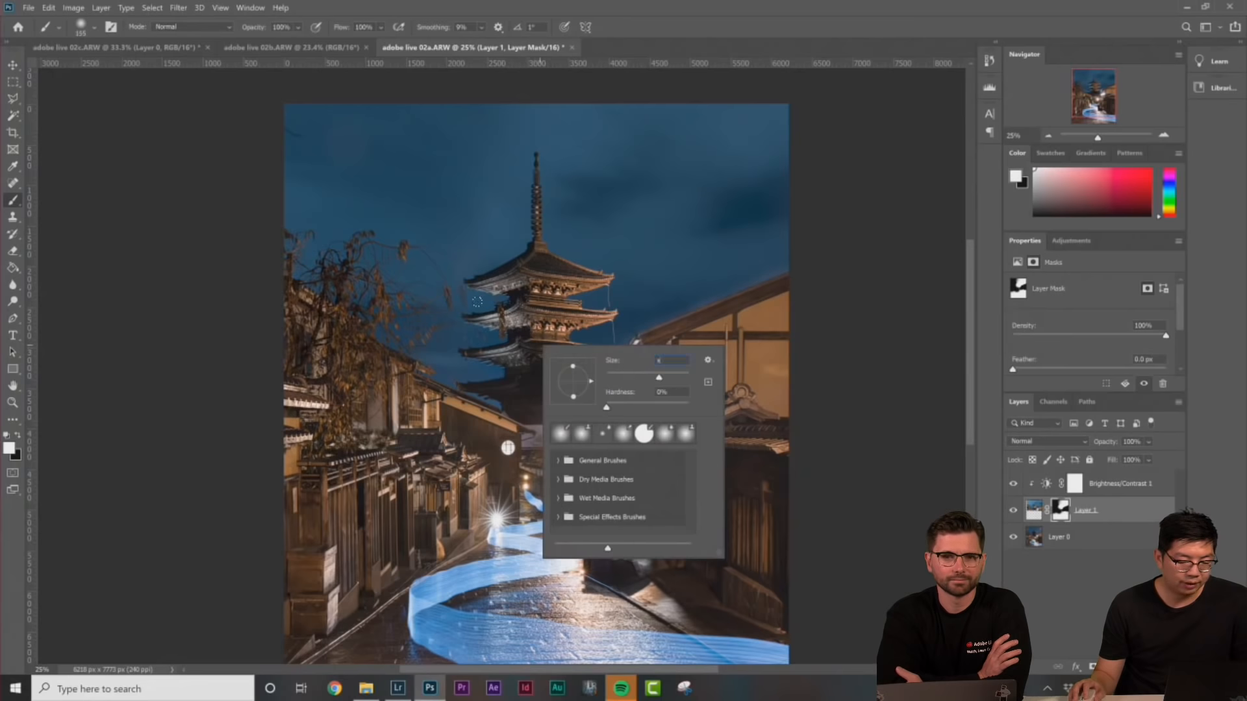
key("Return")
left_click(670, 279)
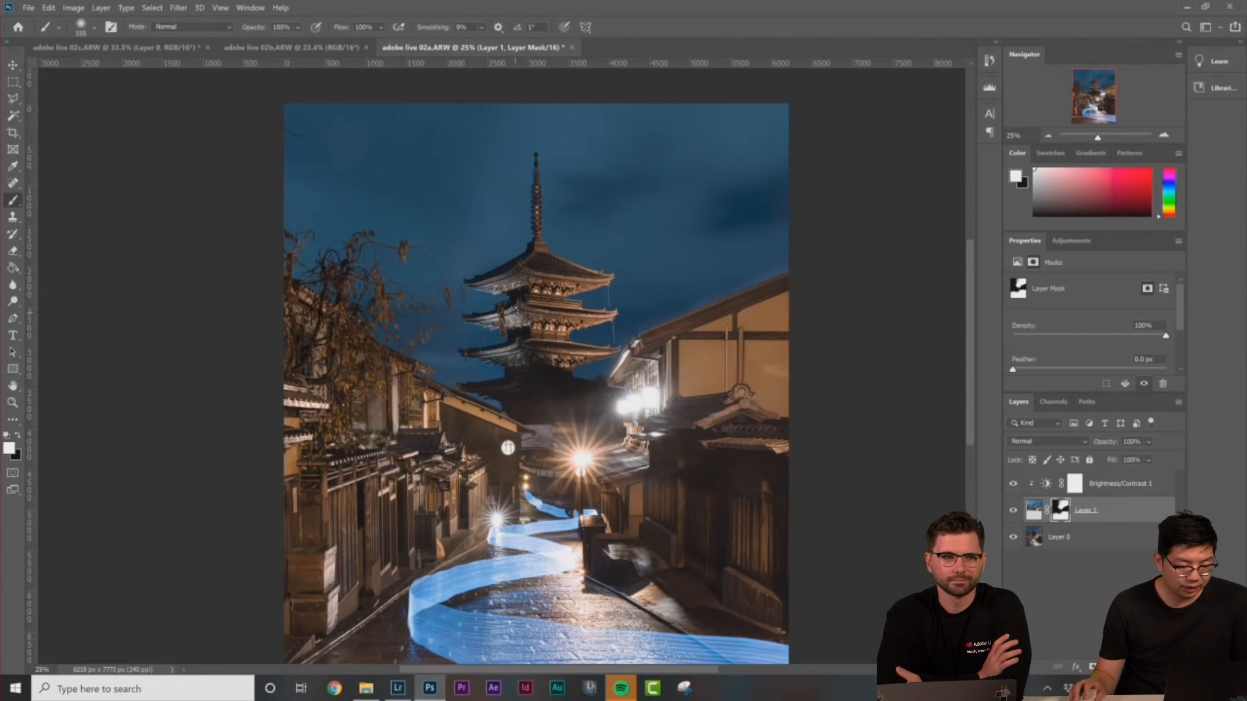
key("x")
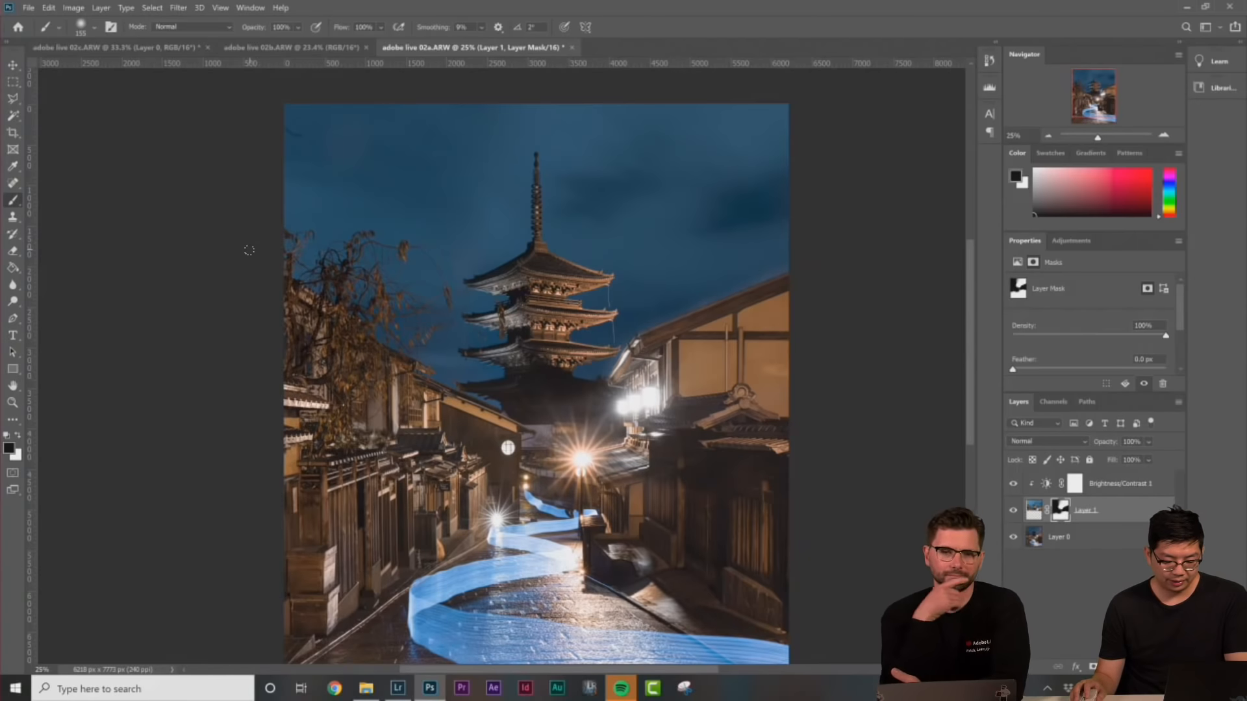
Copy a rectangular piece of the upper light trail, about 258 × 264 px, from Layer 0 onto a new layer
key("ctrl+minus")
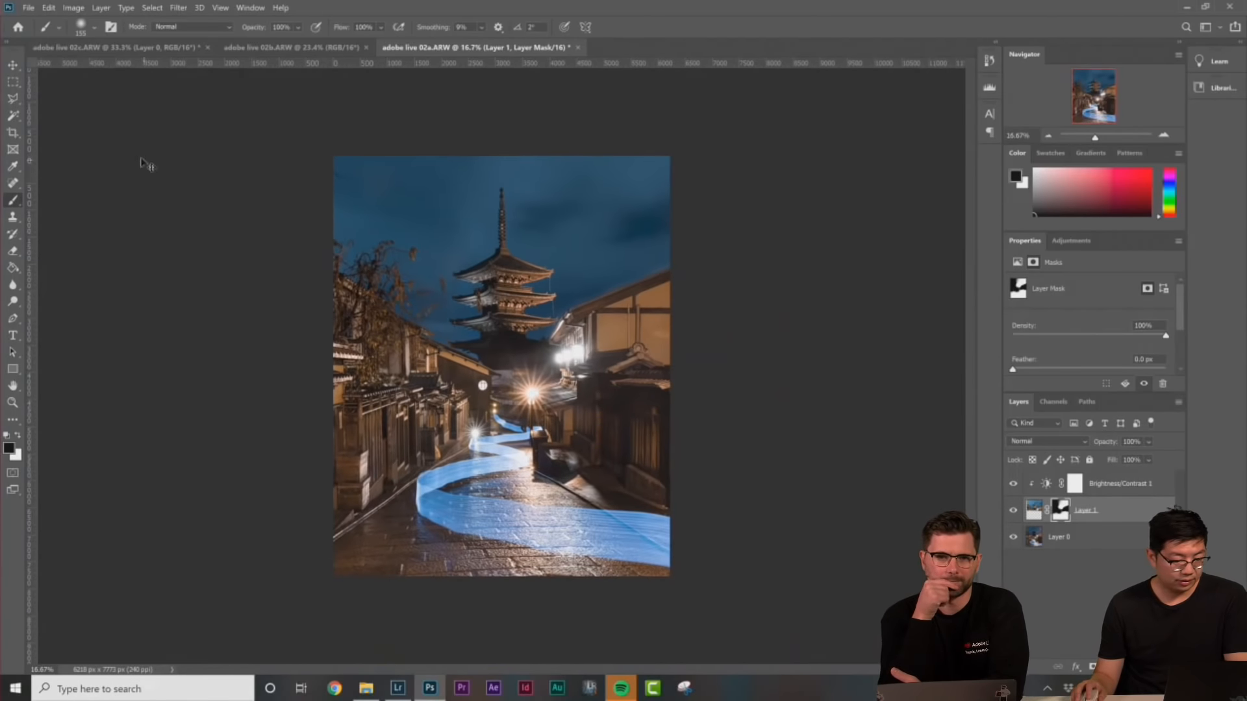
left_click(13, 82)
key("ctrl+plus")
key("ctrl+minus")
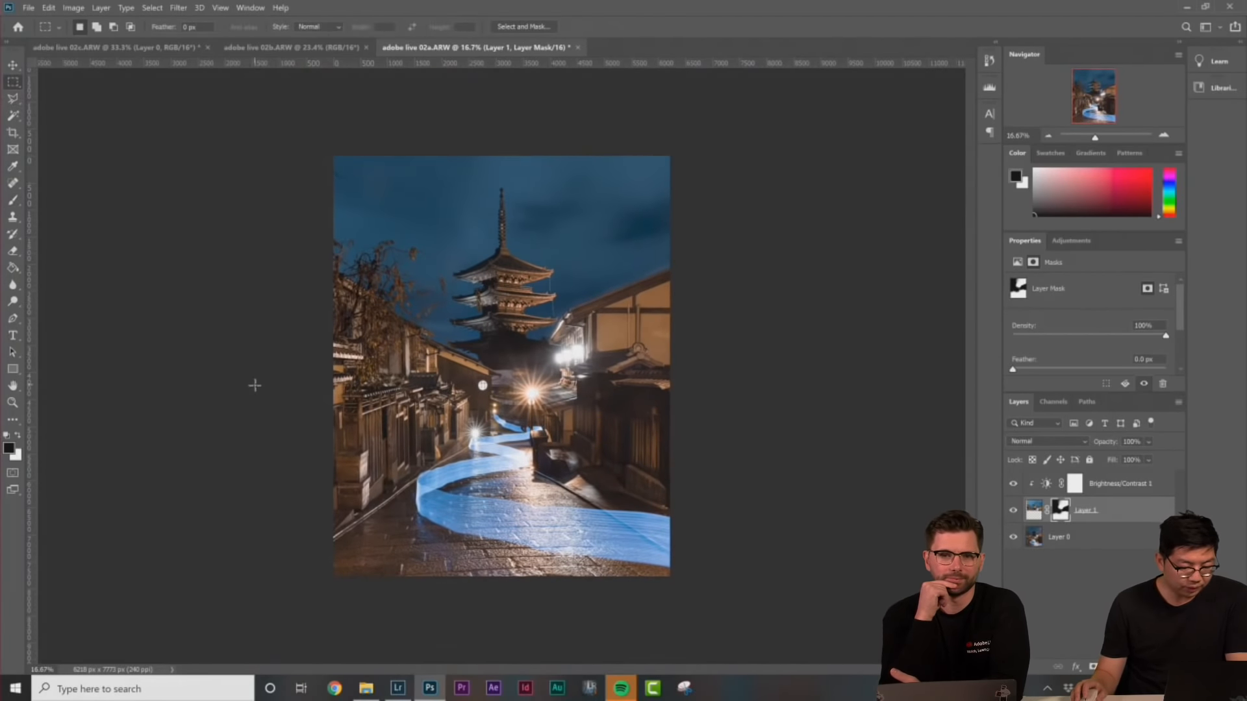
key("ctrl+plus")
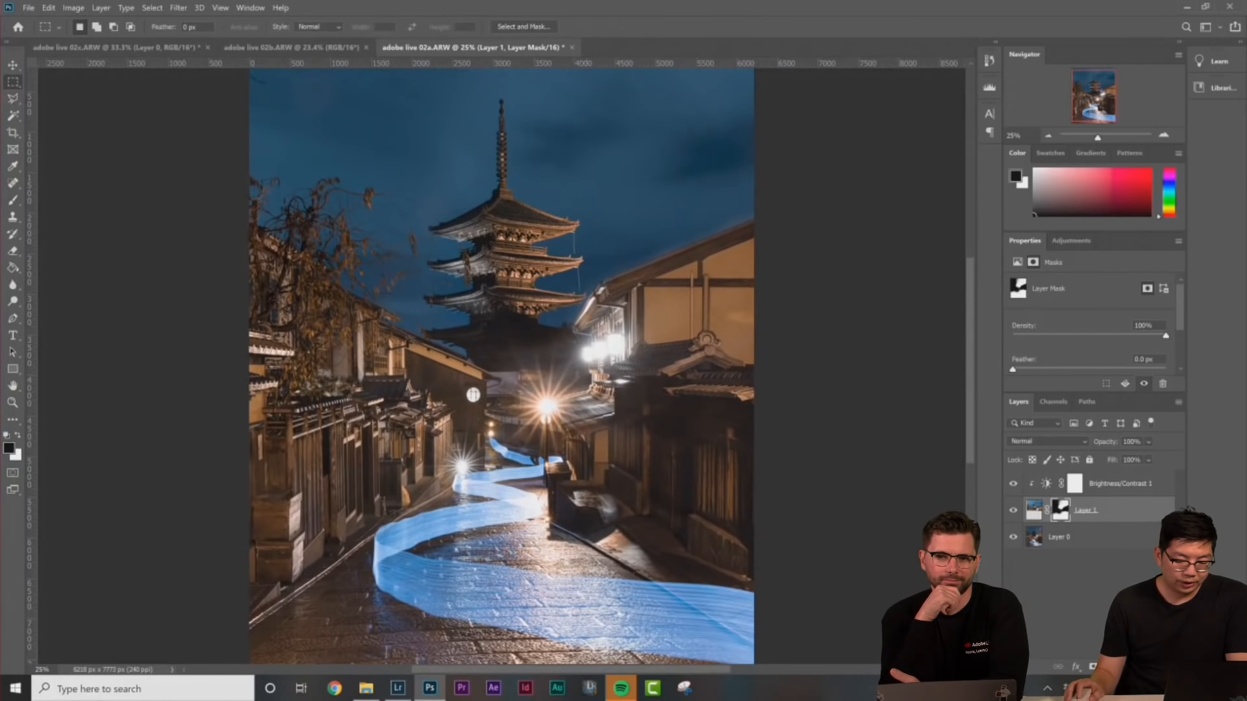
left_click(1097, 540)
key("ctrl+plus")
scroll(611, 486, "down", 3)
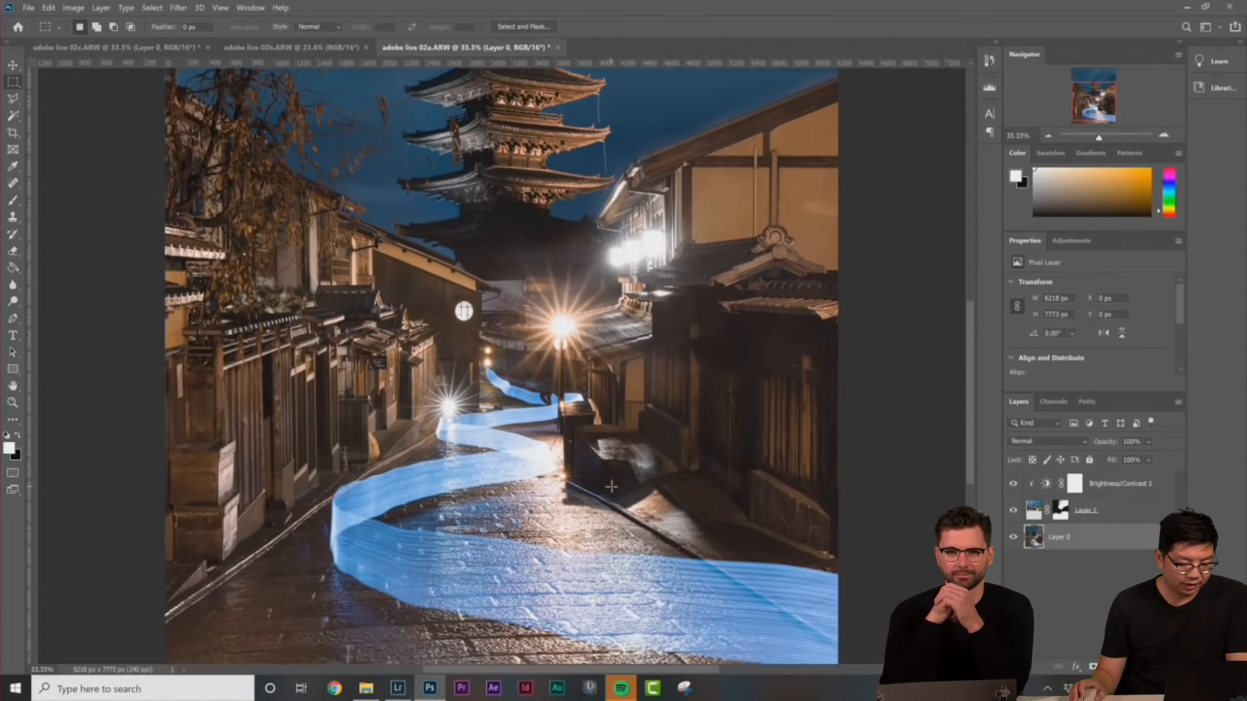
scroll(611, 486, "down", 3)
key("ctrl+plus")
key("ctrl+plus")
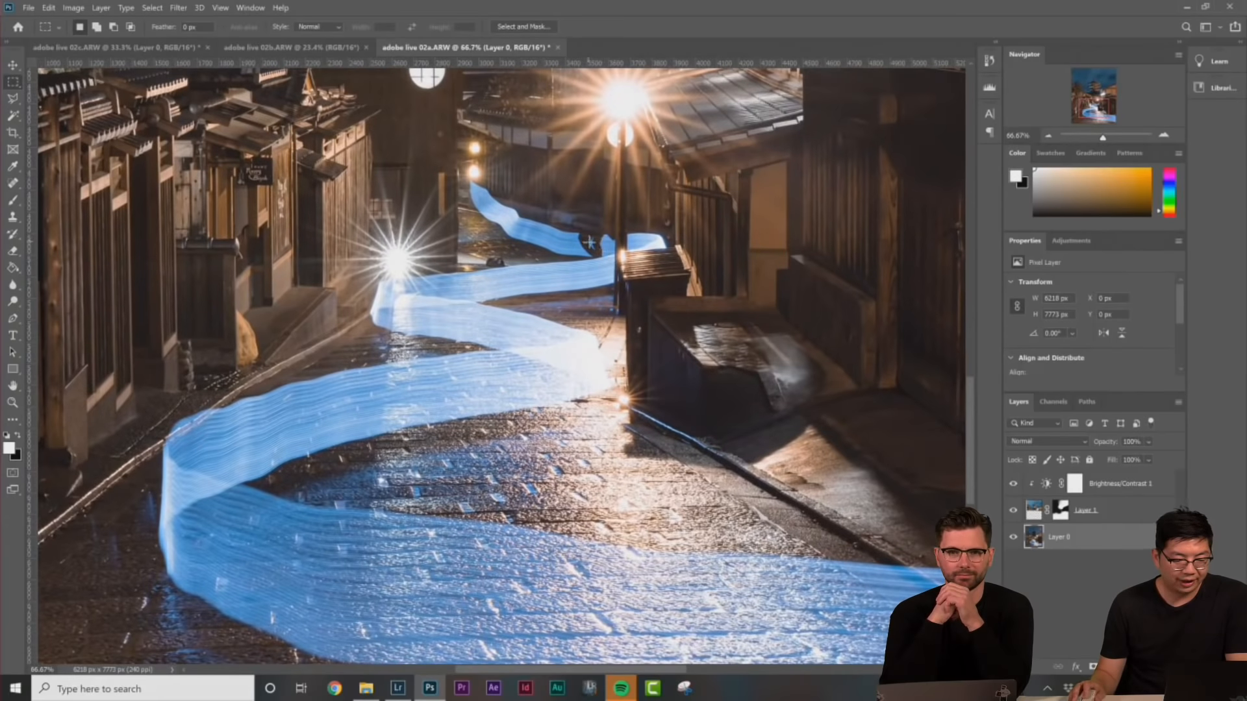
key("ctrl+plus")
scroll(611, 486, "up", 3)
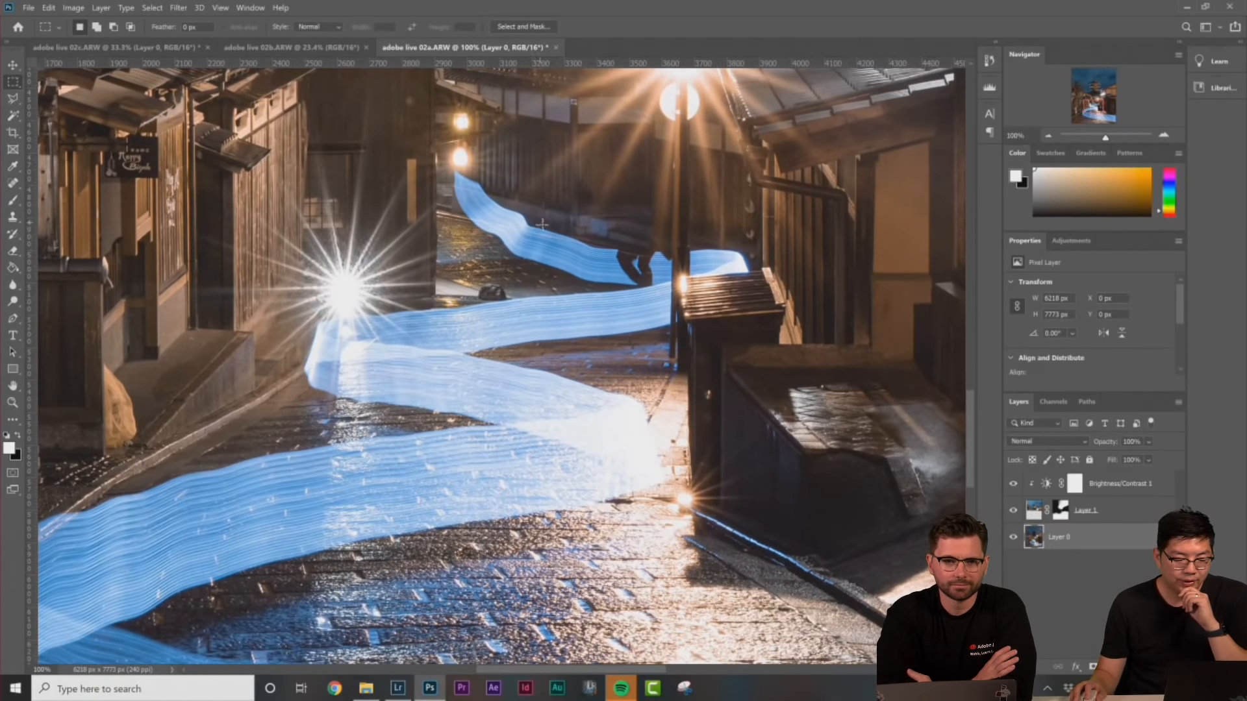
left_click_drag(535, 210, 602, 290)
right_click(584, 253)
left_click(644, 345)
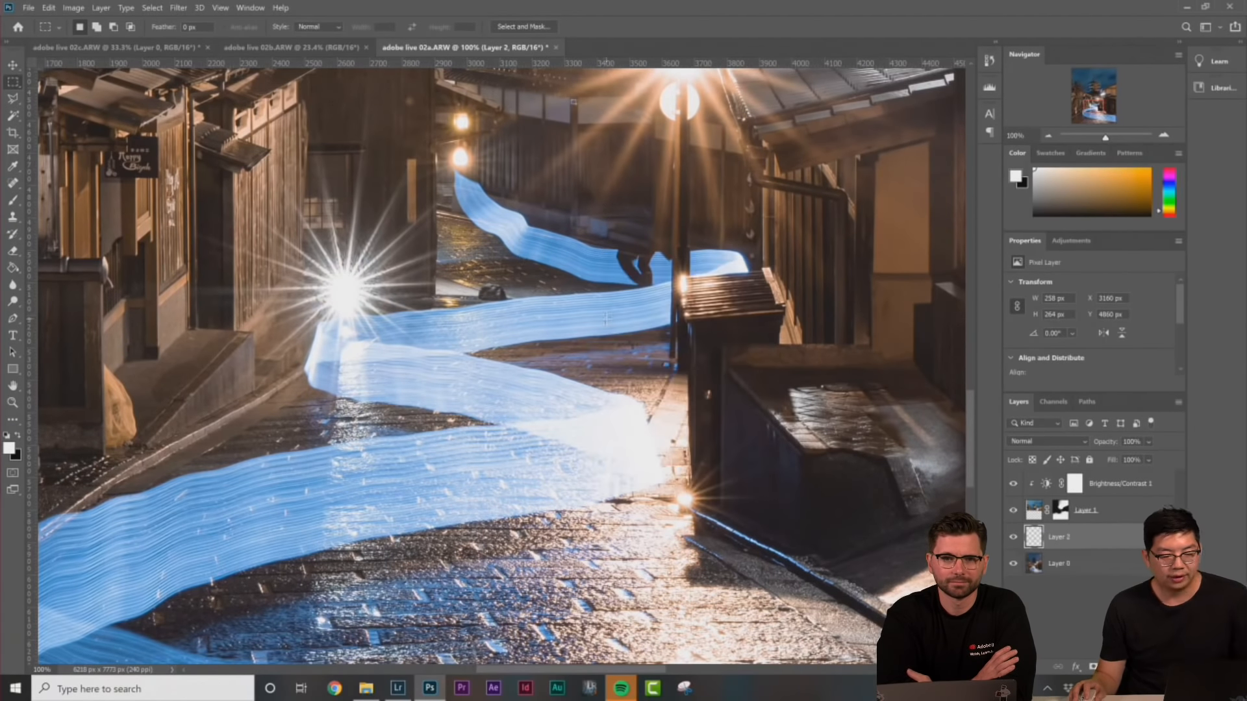
Move the copied trail piece over the dark figure interrupting the trail beside the lamp post and set its opacity to 50%
left_click_drag(557, 261, 614, 264)
right_click(622, 257)
left_click(1118, 537)
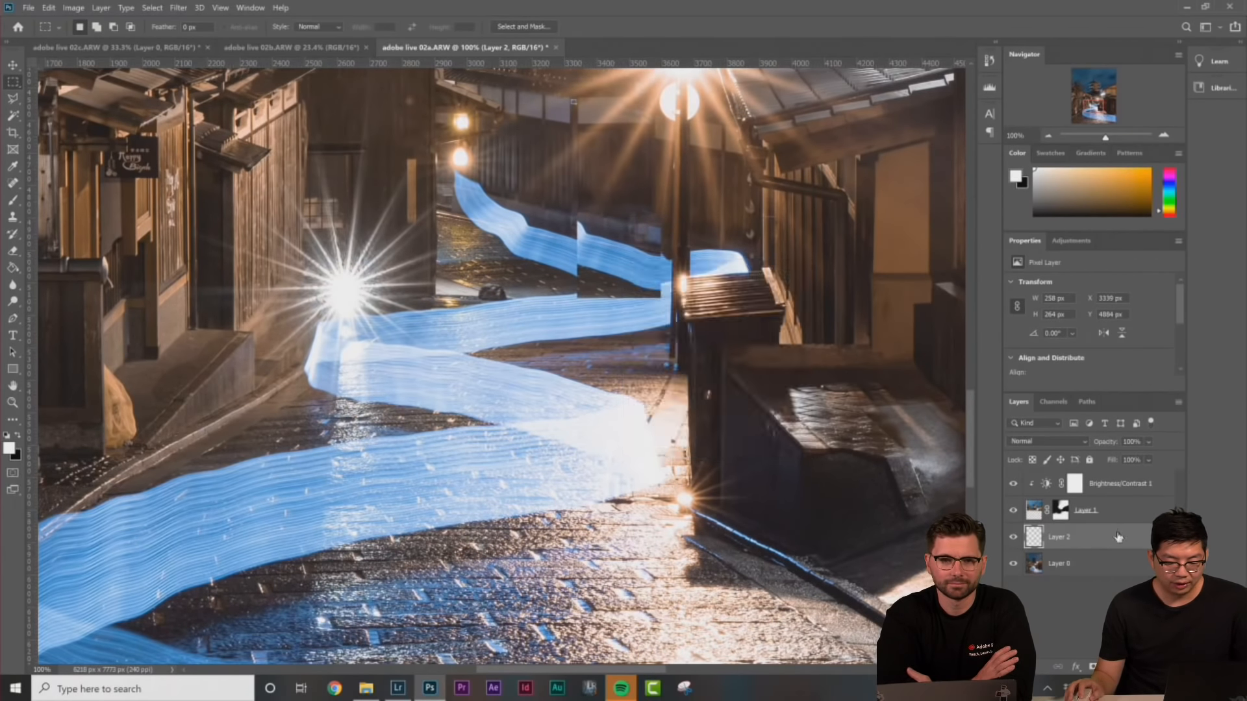
left_click_drag(1139, 446, 1076, 444)
type("50")
key("Return")
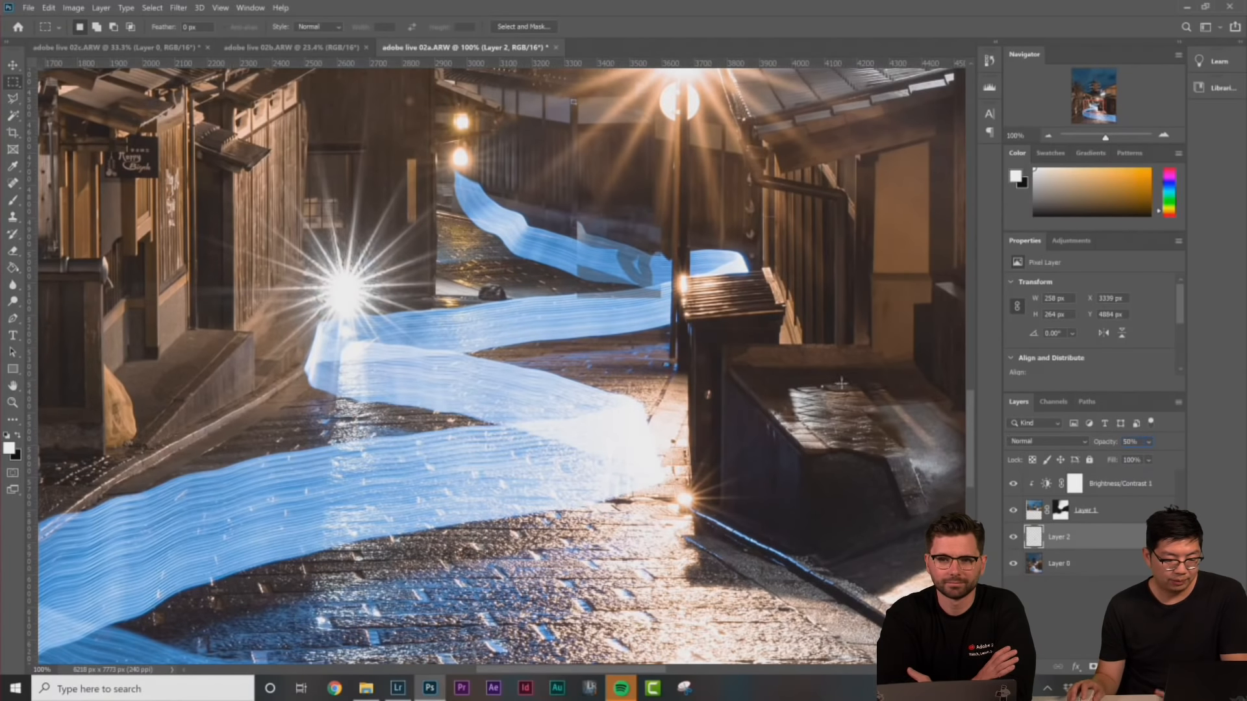
Skew the copied piece vertically by about -16° and narrow it to about 90% width to follow the trail beneath
right_click(647, 275)
left_click(675, 392)
right_click(629, 268)
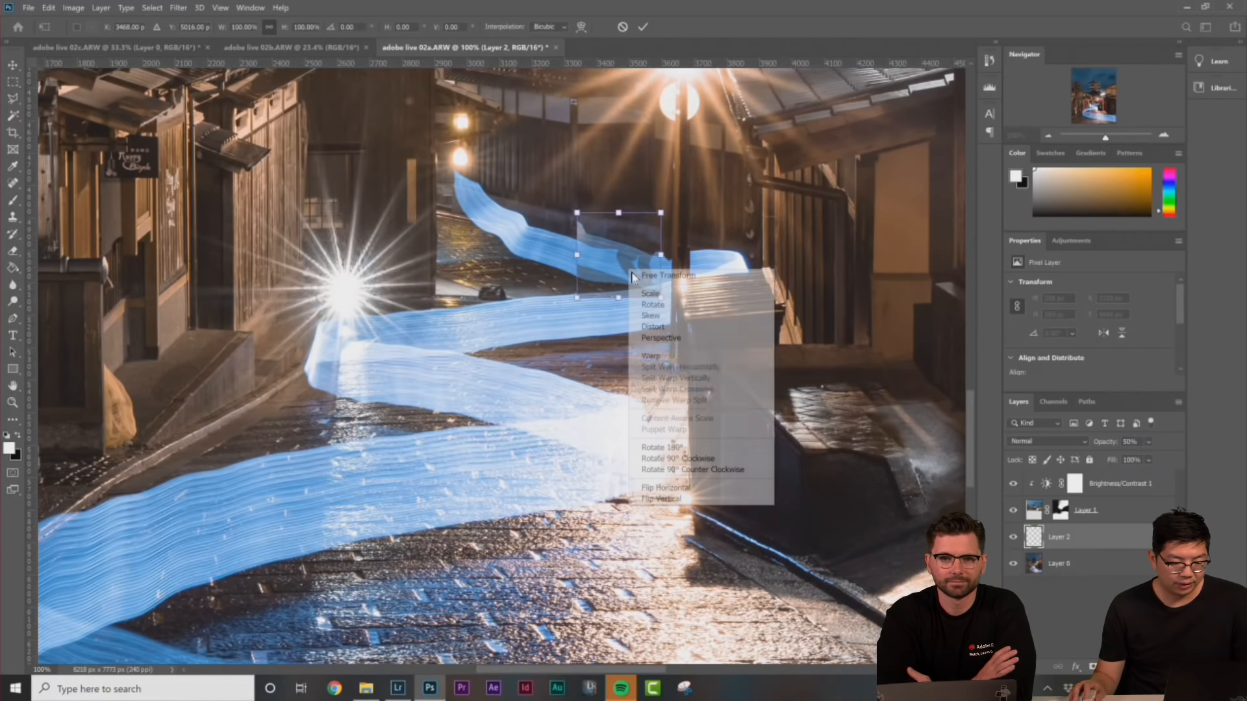
left_click(652, 316)
left_click_drag(577, 255, 581, 274)
left_click_drag(661, 256, 664, 254)
left_click_drag(581, 269, 587, 273)
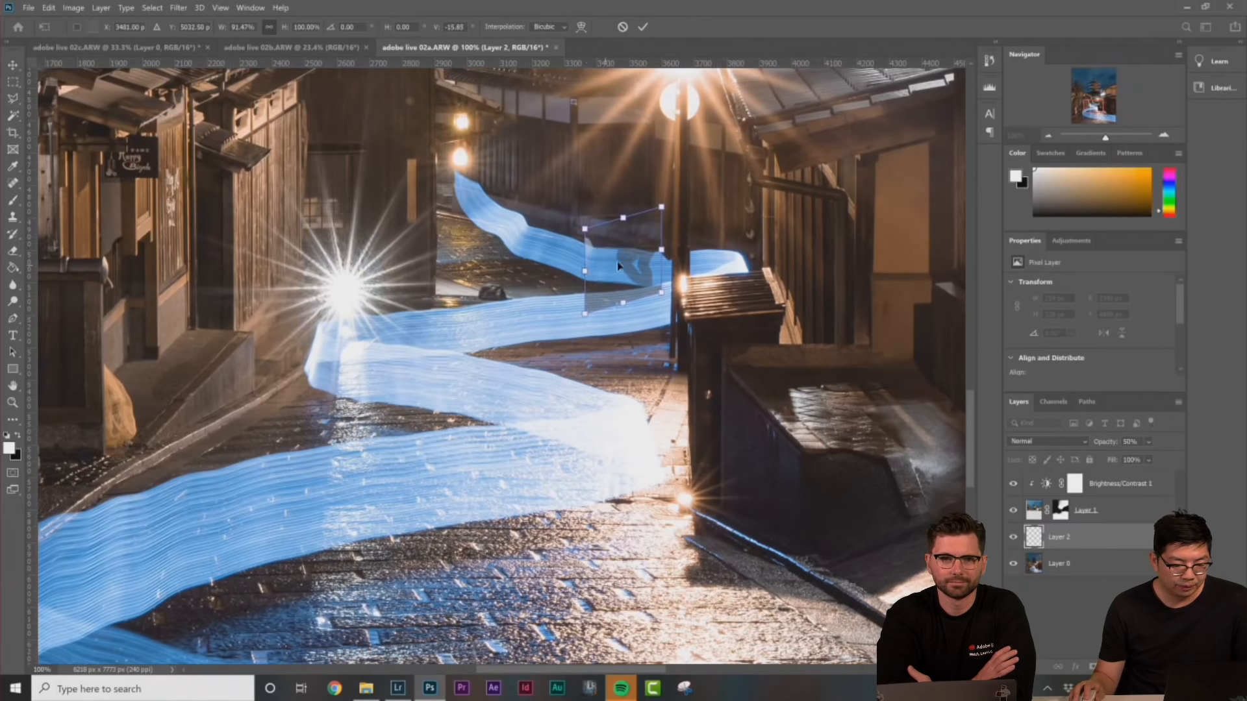
left_click_drag(661, 250, 663, 253)
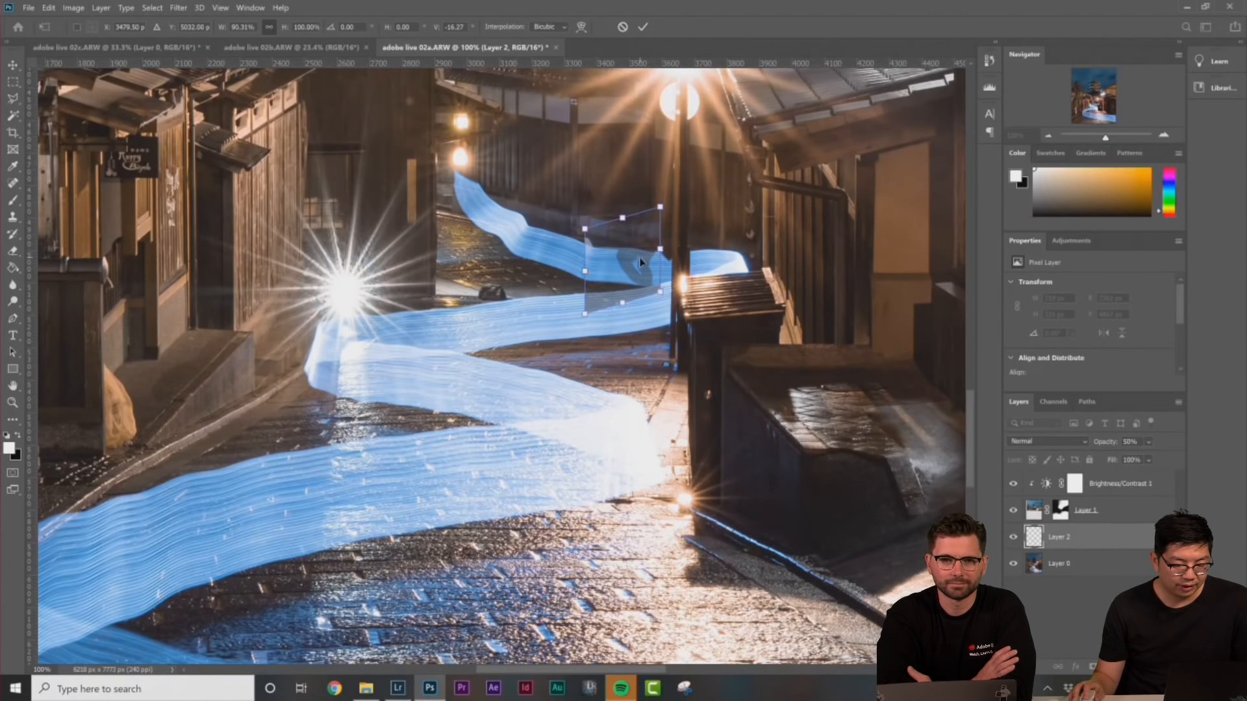
key("Return")
Return Layer 2 to 100% opacity and paint its overlapping edges out with black on a new layer mask
left_click_drag(1104, 442, 1145, 486)
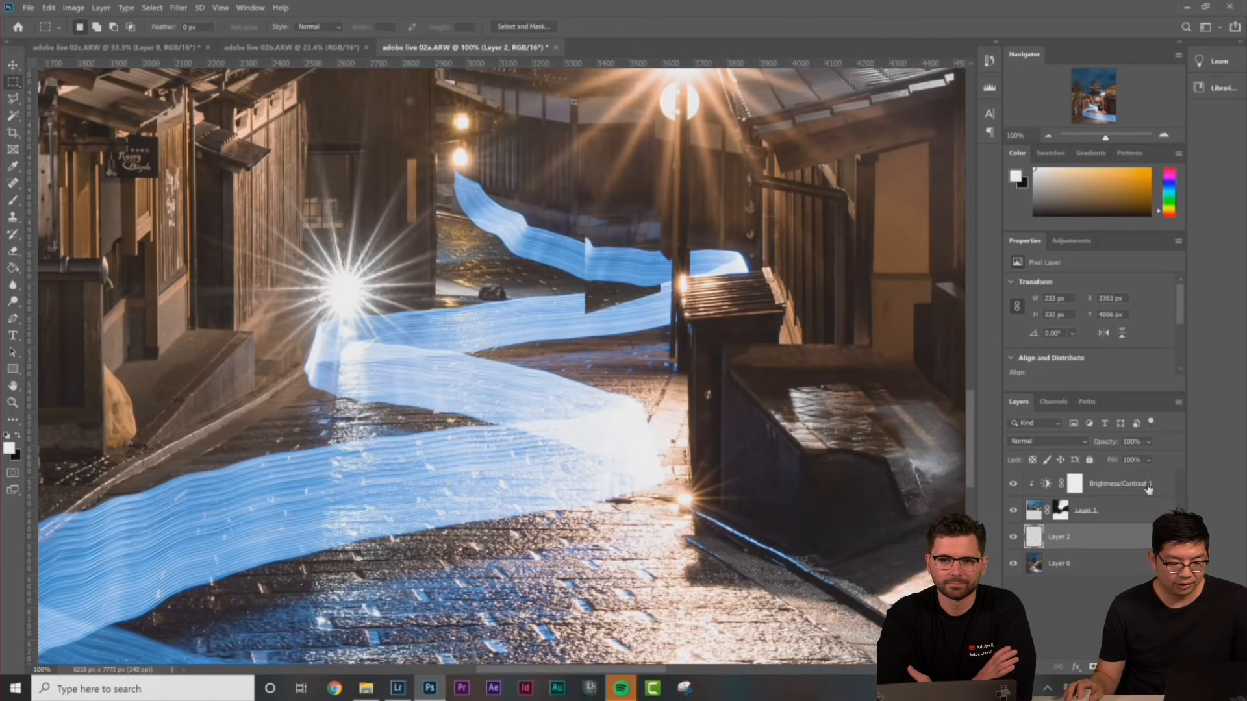
left_click(1093, 667)
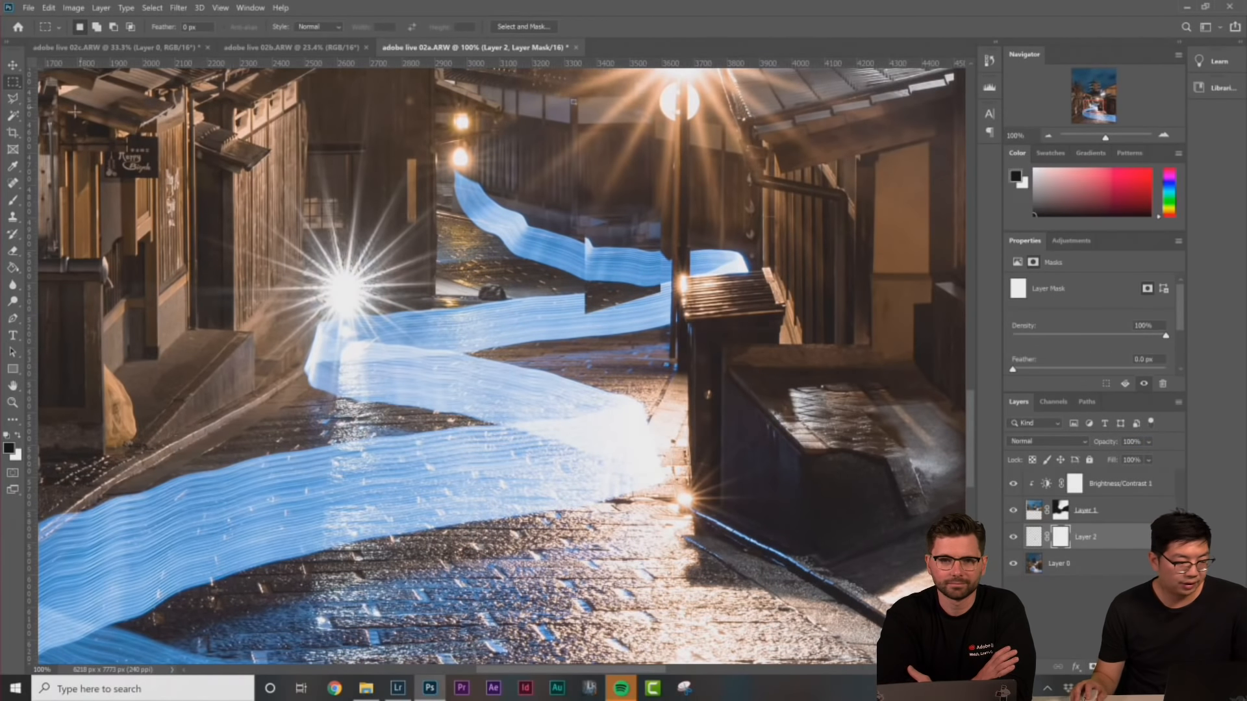
left_click(13, 200)
left_click_drag(587, 235, 588, 295)
mouse_move(592, 250)
left_mouse_down()
mouse_move(596, 302)
mouse_move(652, 300)
left_mouse_up()
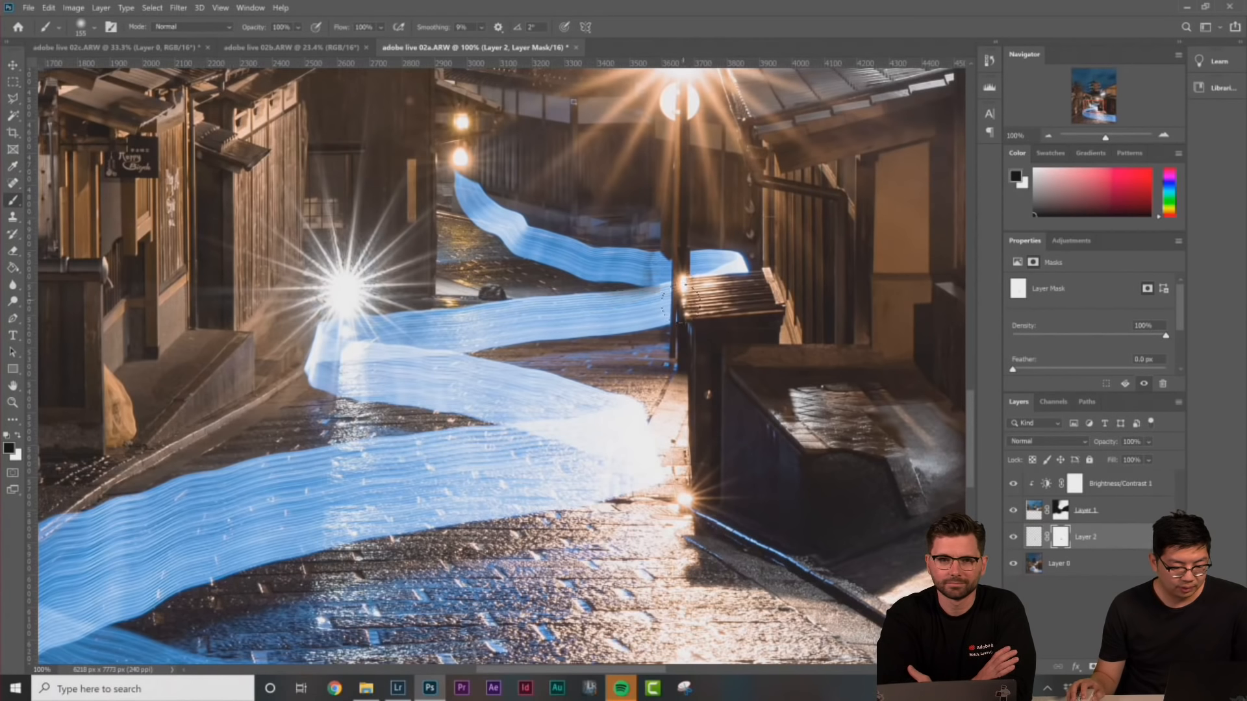
Refine Layer 2's mask along the patched trail with a 77 px soft brush, alternating white and black
key("x")
right_click(694, 317)
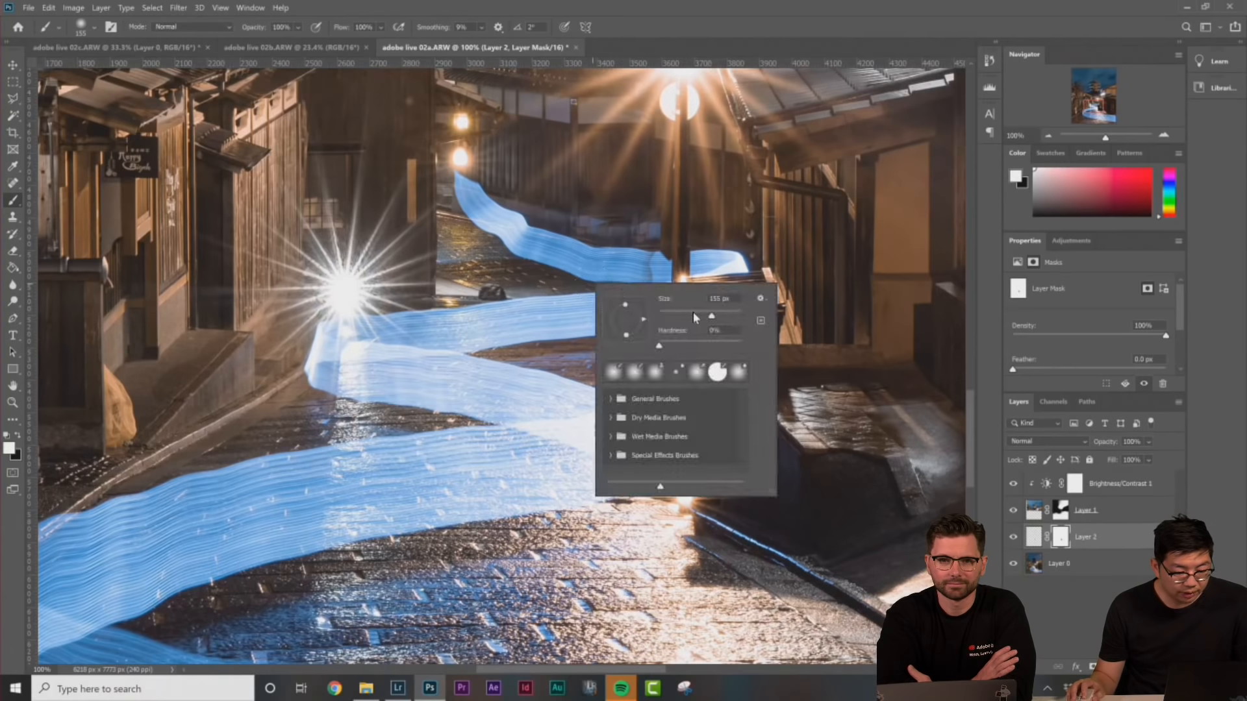
key("Return")
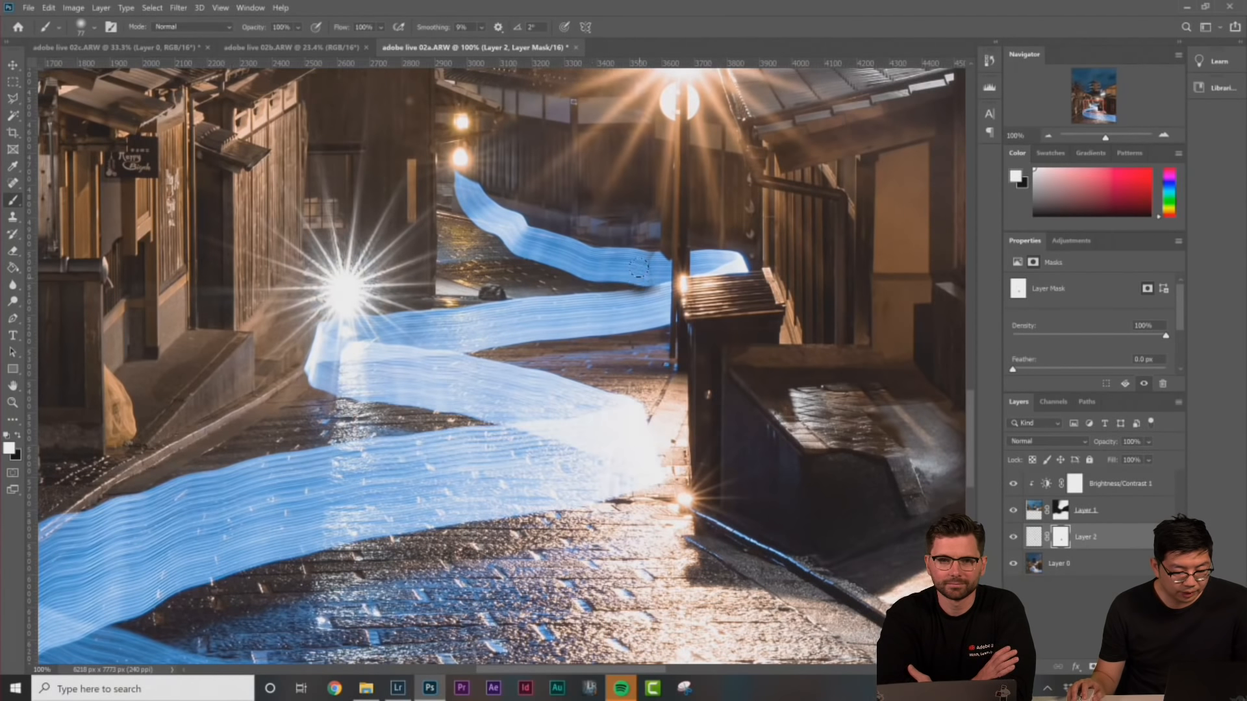
key("x")
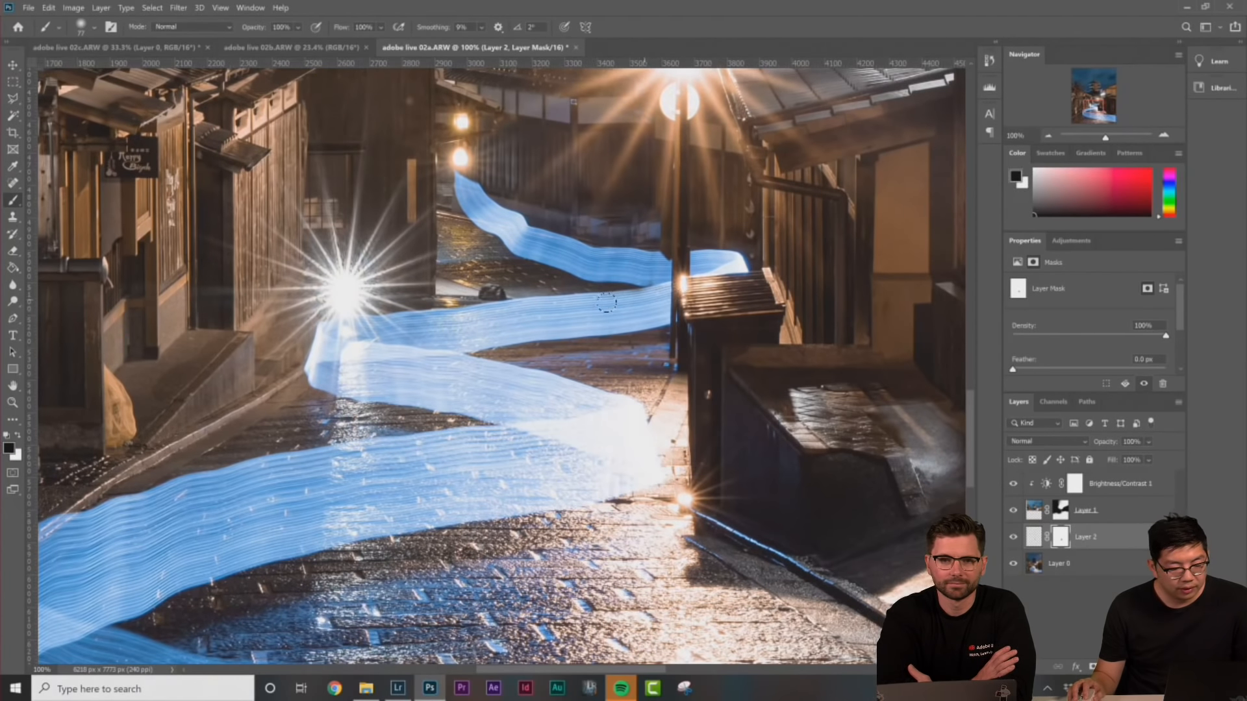
key("x")
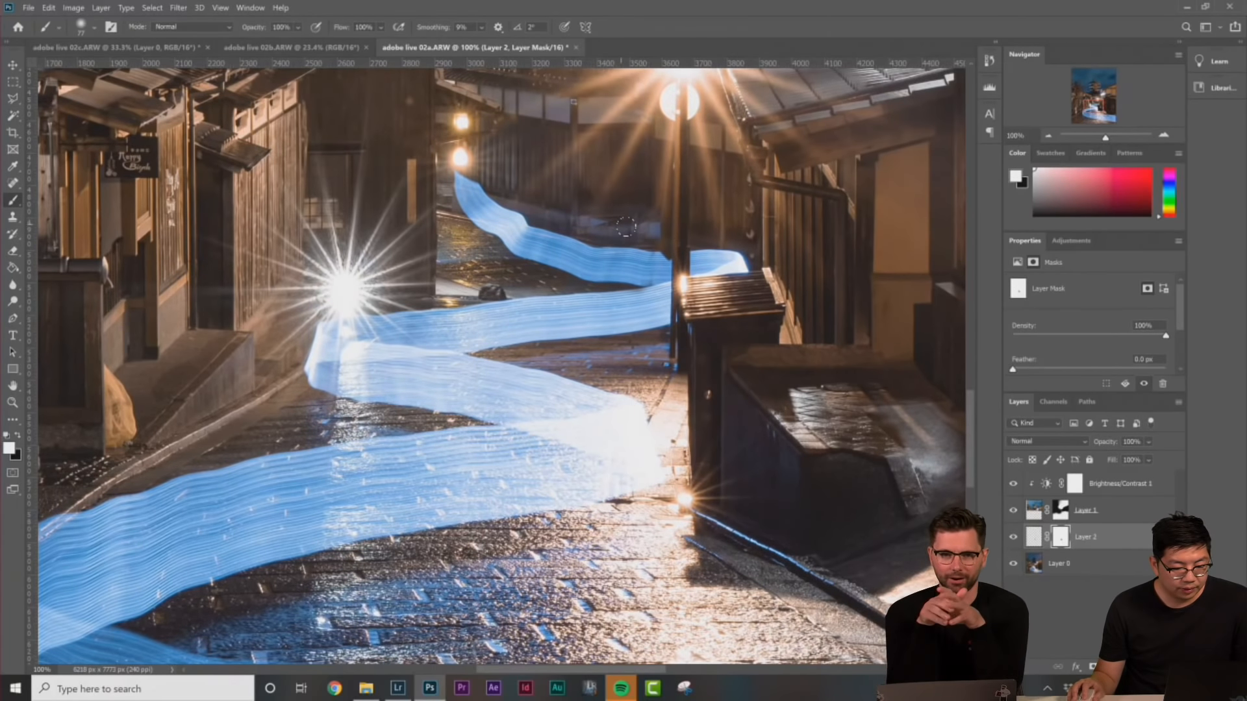
key("x")
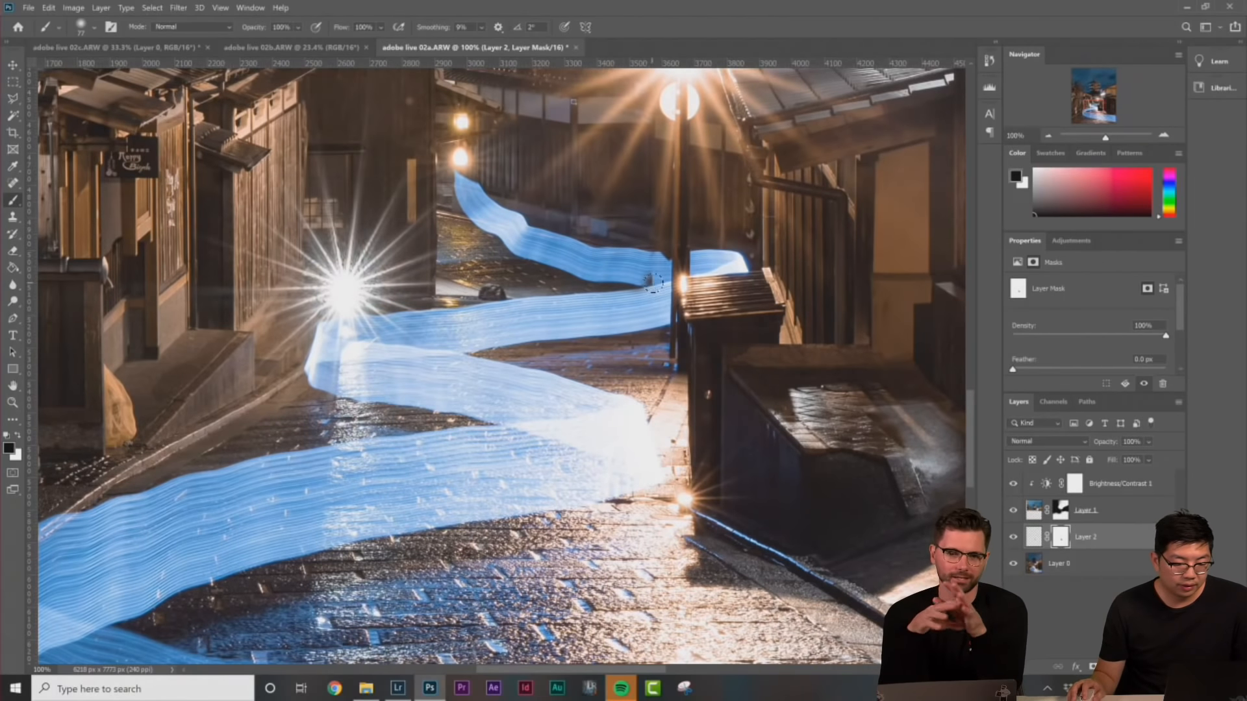
Clean up the remaining dark spot at the patch's lower edge by painting white on Layer 2's mask with a smaller brush
key("x")
right_click(693, 284)
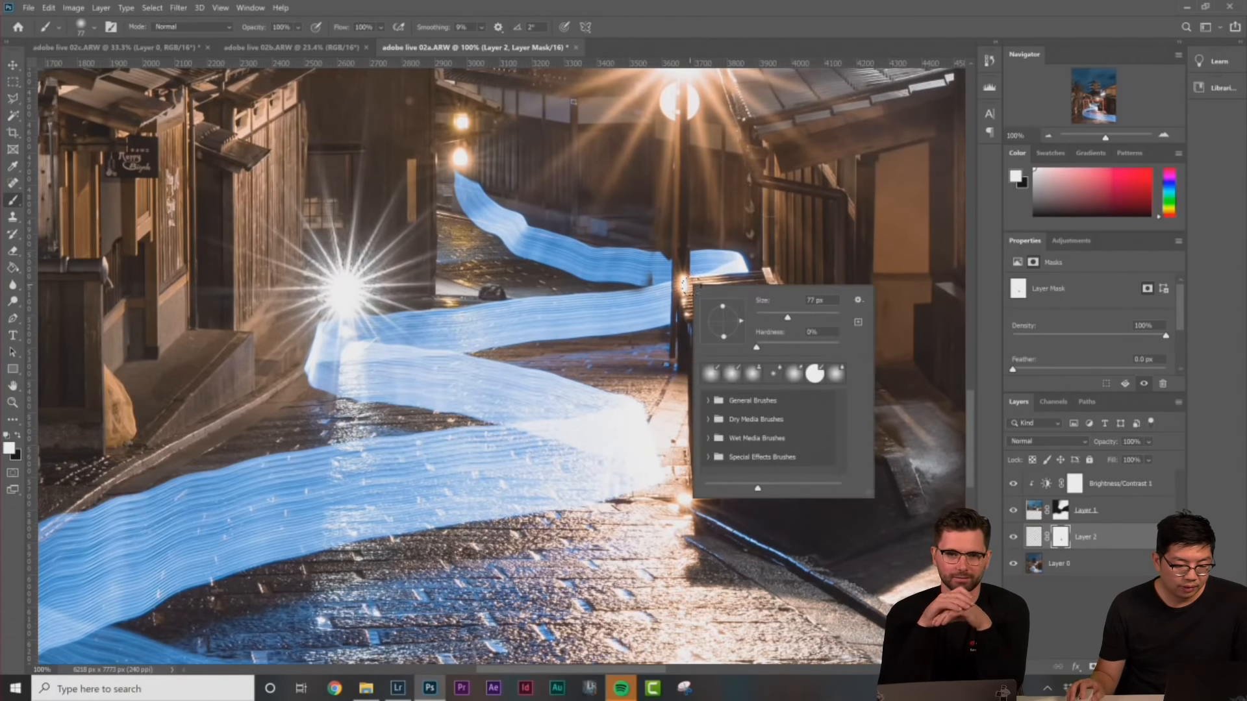
key("Return")
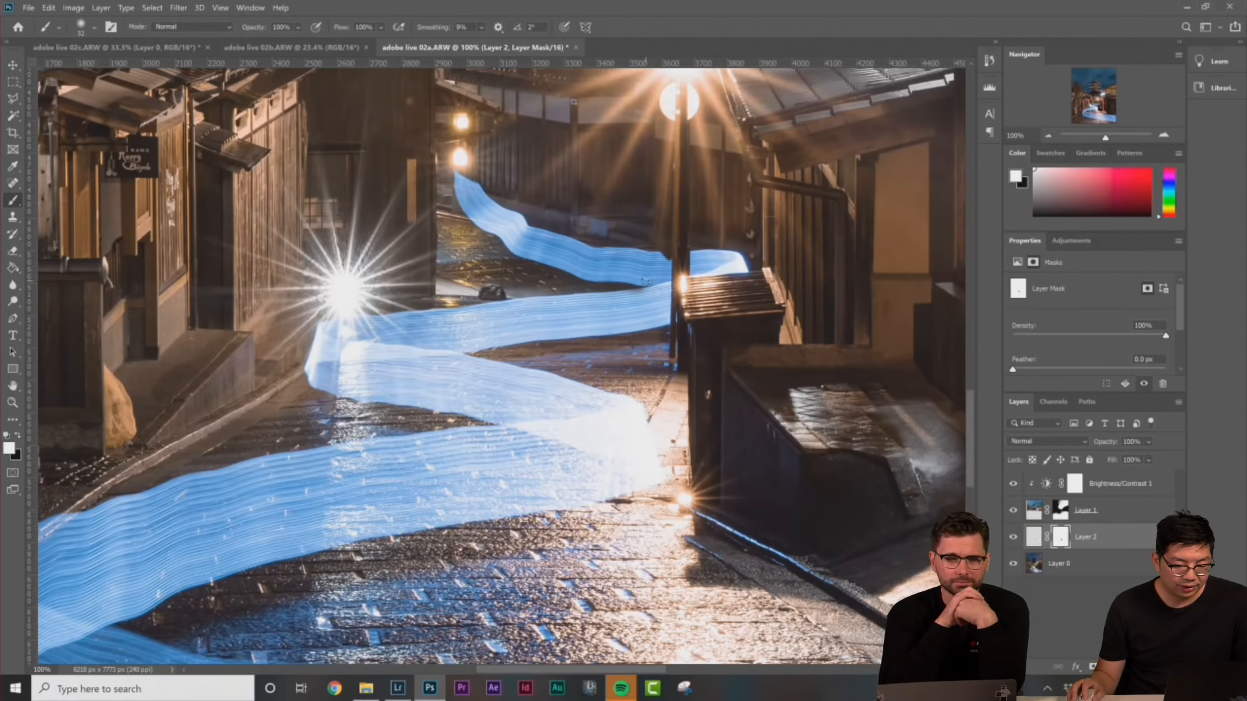
key("x")
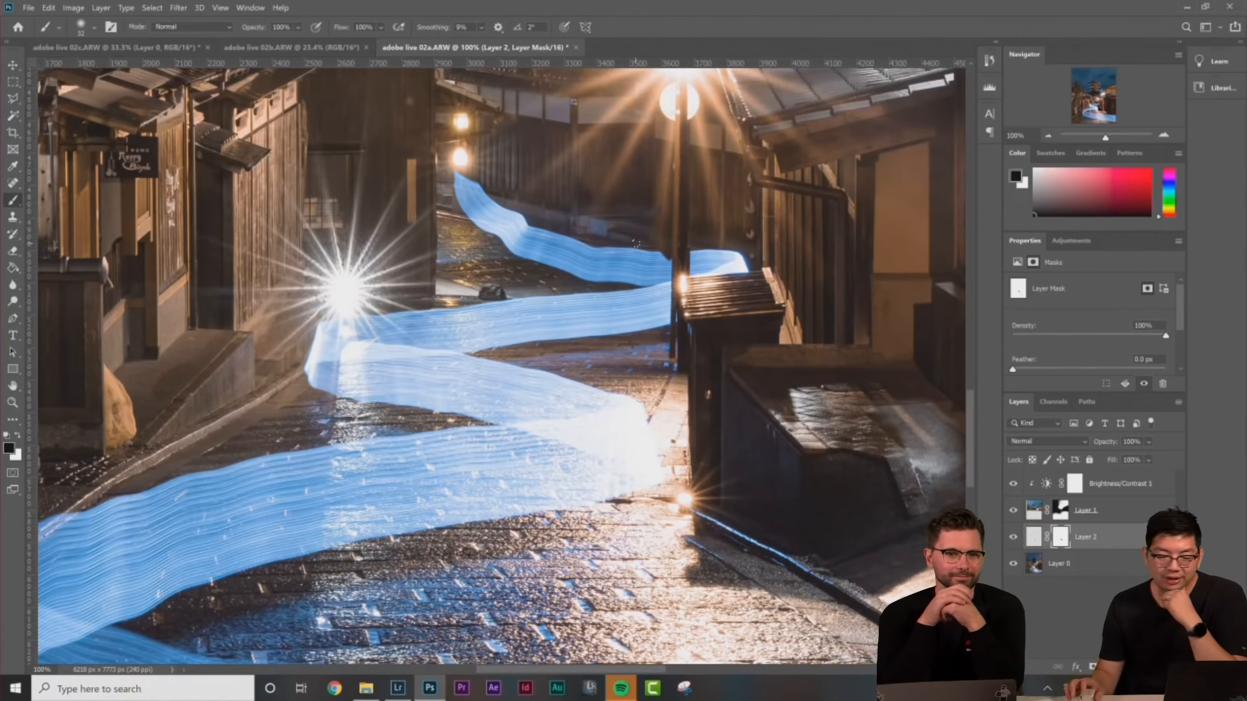
Look over the repaired light trail with the Rectangular Marquee tool active and switch to the adobe live 02c.ARW photo
key("m")
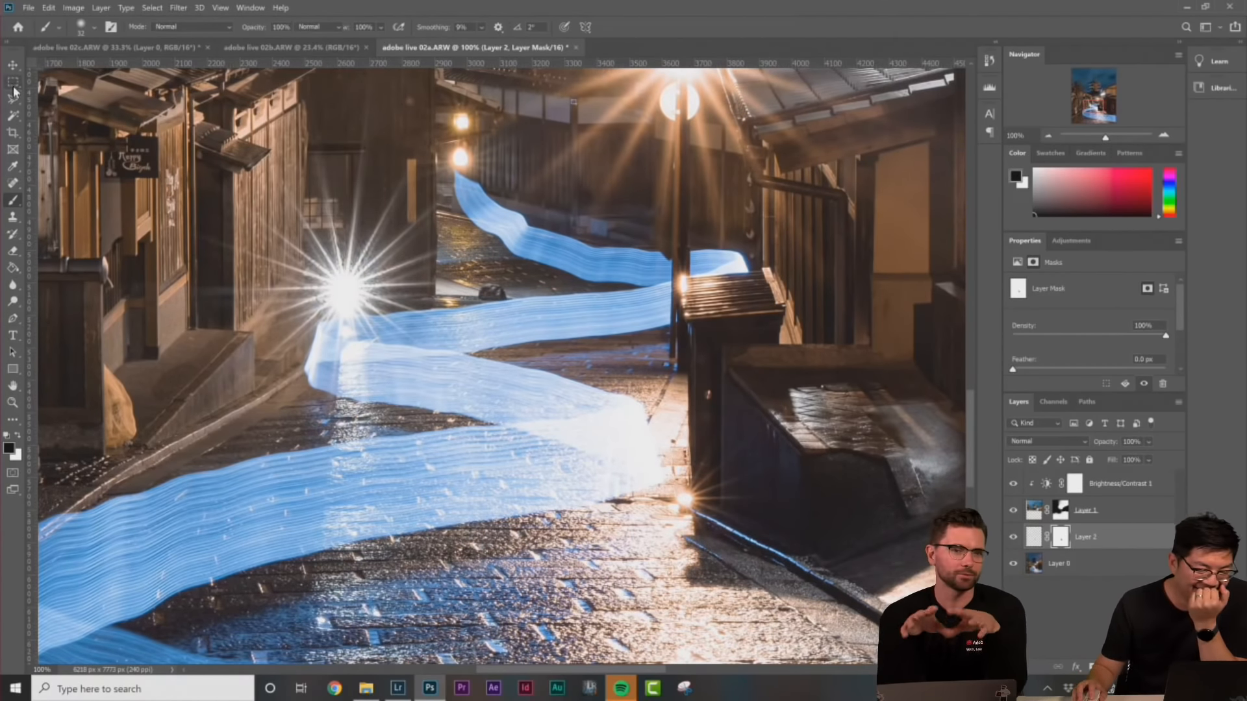
scroll(627, 333, "up", 1)
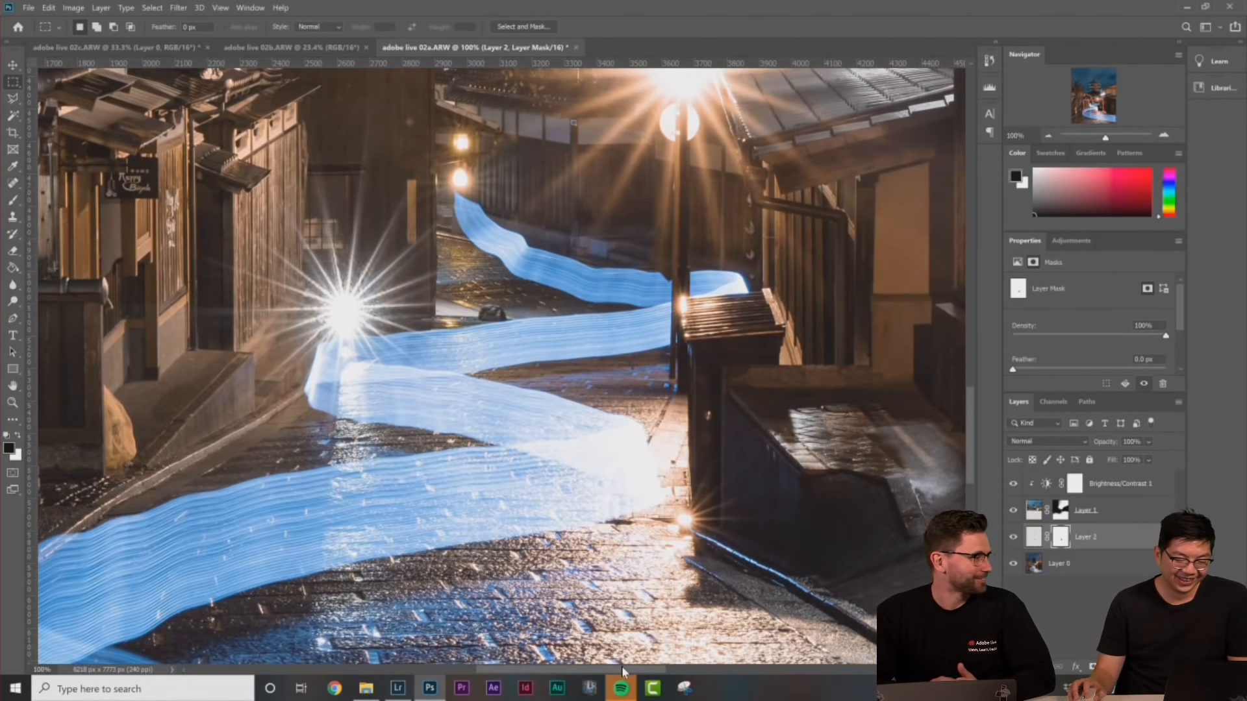
left_click_drag(622, 666, 603, 668)
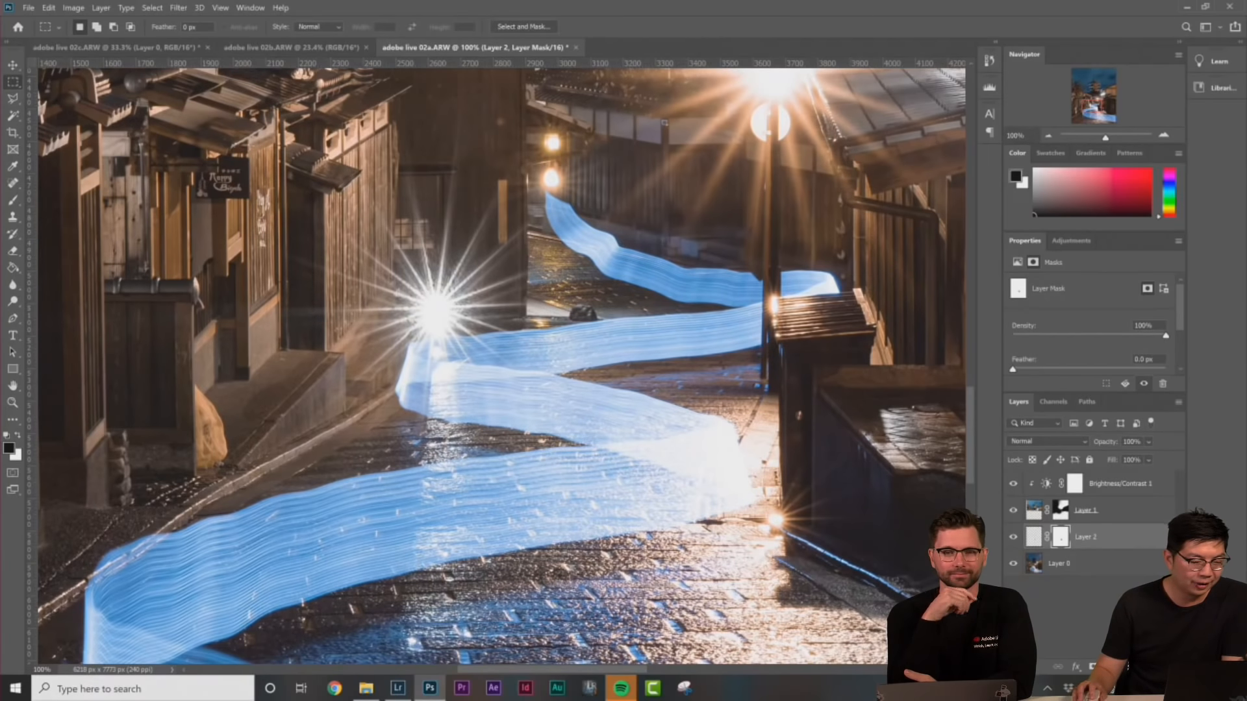
left_click(154, 45)
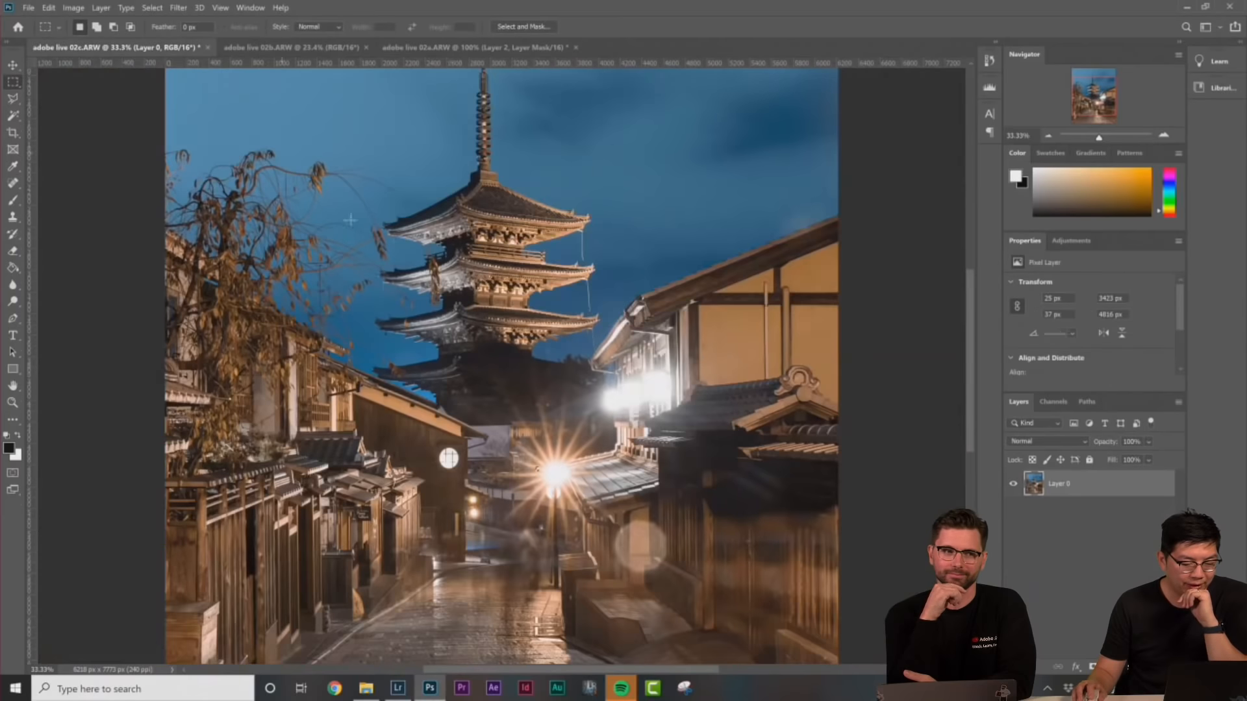
Copy the alley section around the two small lanterns from adobe live 02c.ARW into adobe live 02a.ARW and place it over the far light trail
scroll(448, 416, "down", 3)
left_click_drag(454, 409, 529, 489)
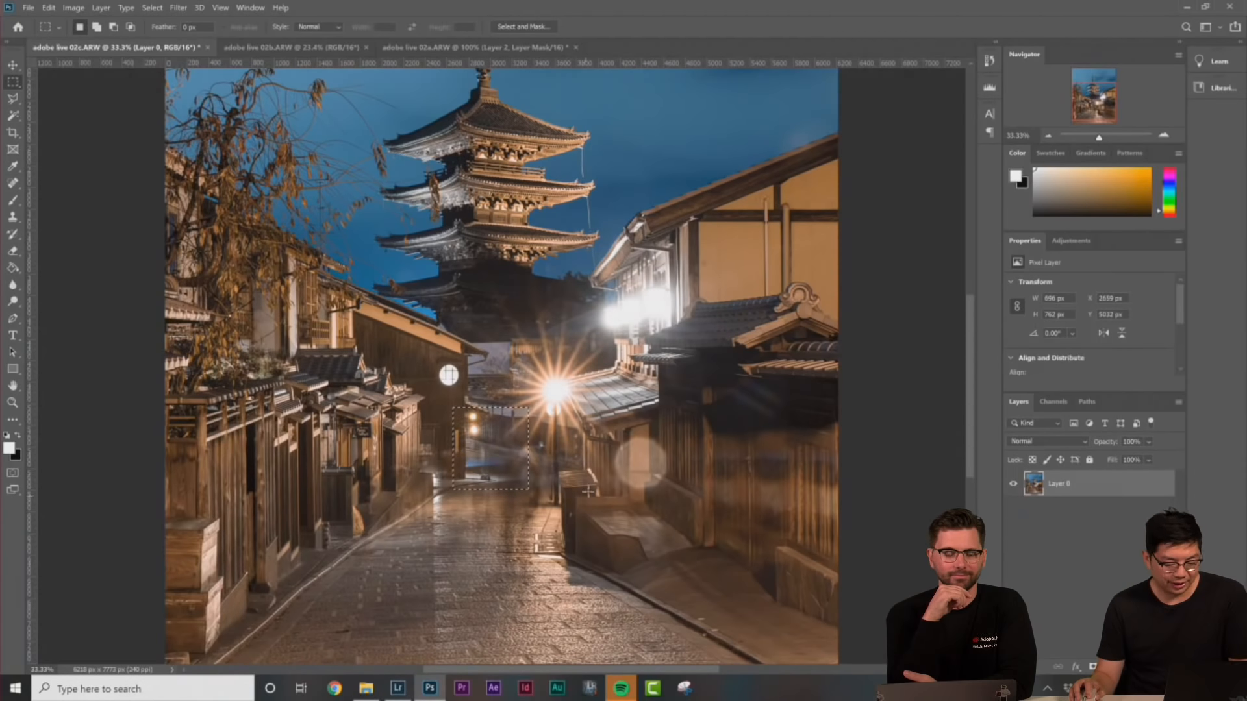
left_click(443, 45)
key("ctrl+v")
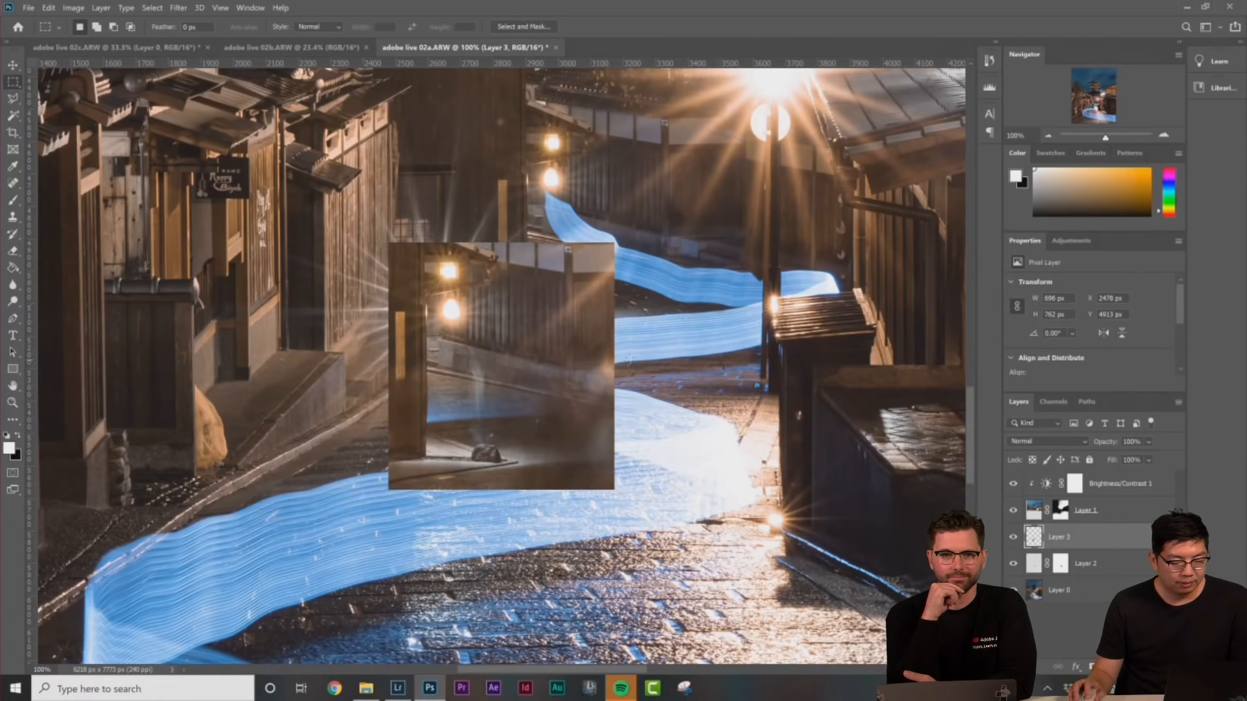
left_click_drag(598, 351, 703, 243)
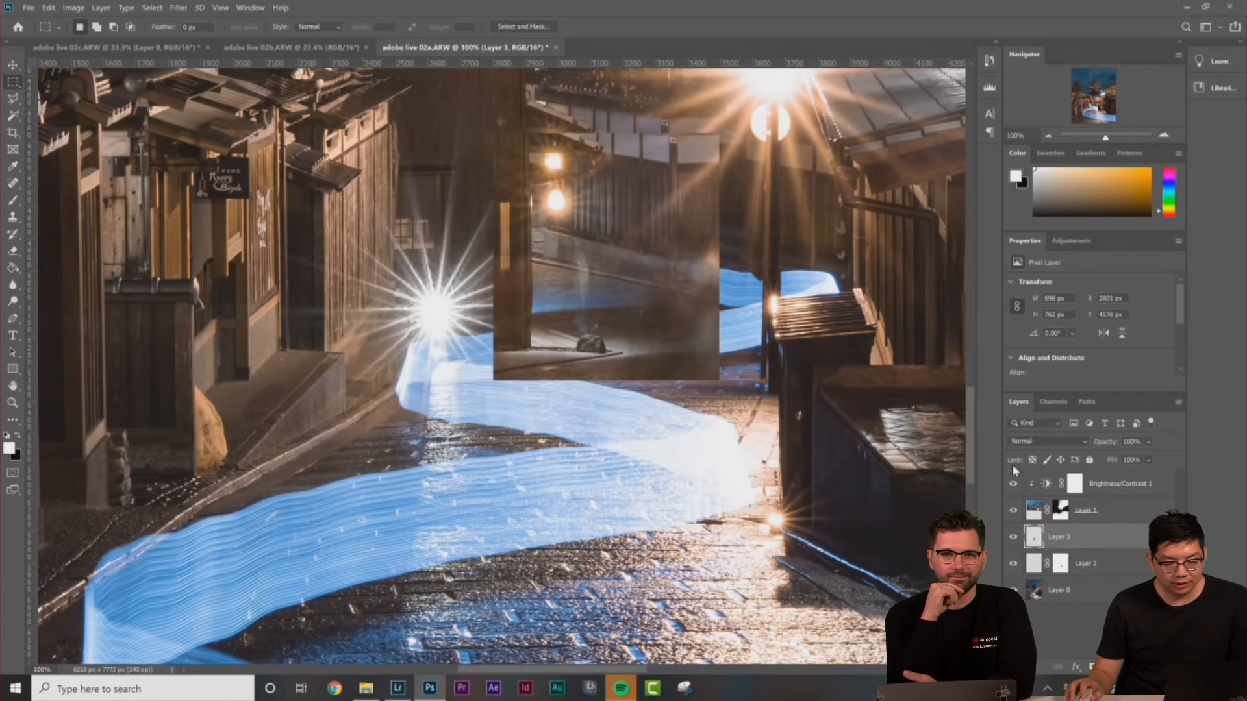
Set Layer 3 to 50% opacity, then move and scale it to 94.62% to line up with the lanterns beneath
left_click(1141, 443)
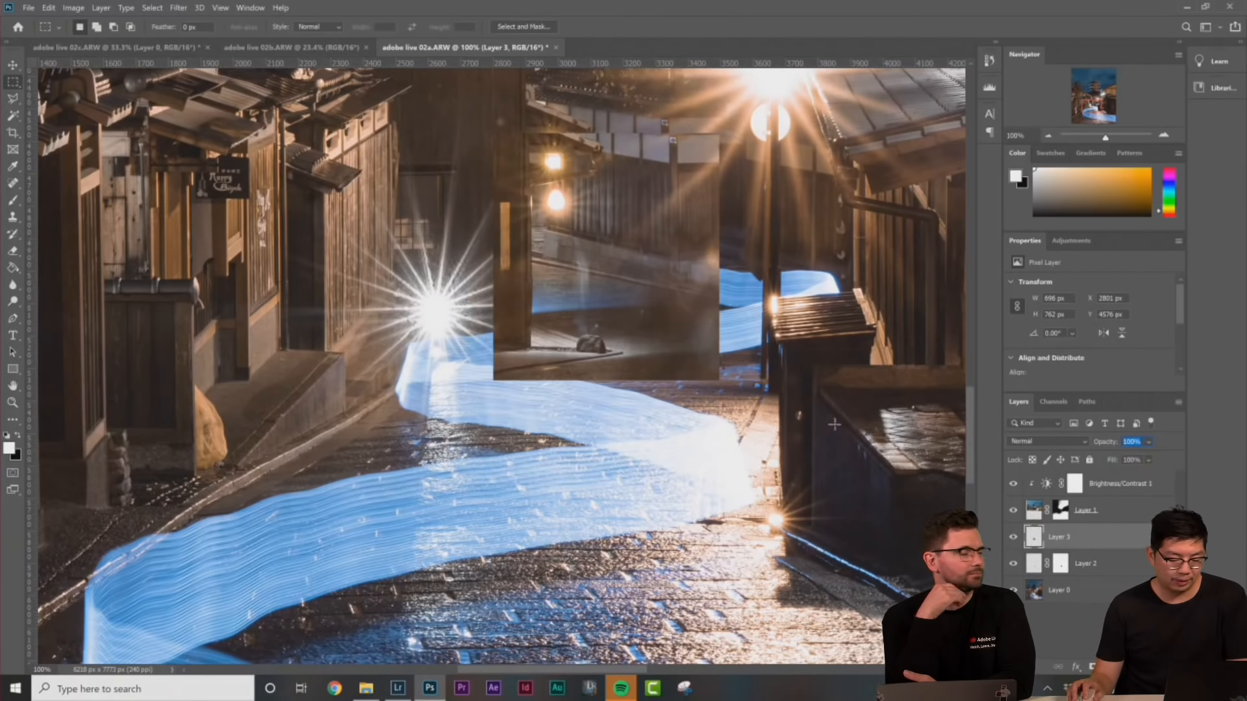
type("50")
key("Return")
right_click(632, 258)
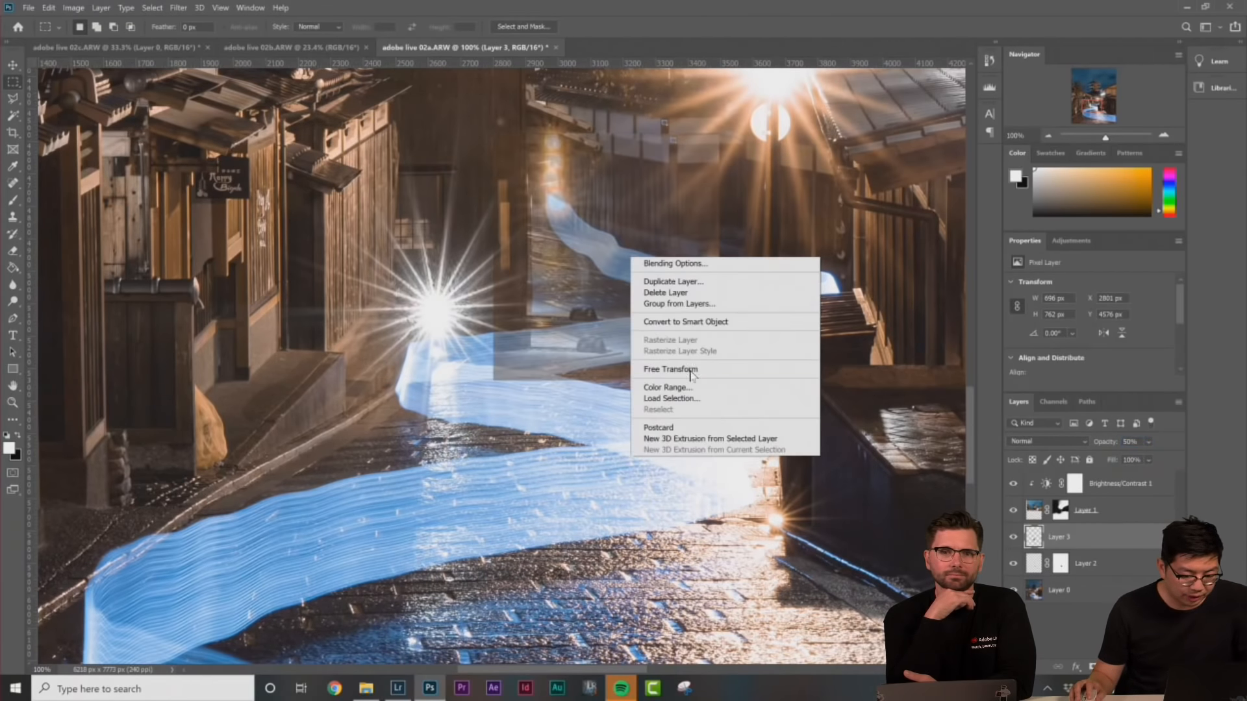
left_click(692, 374)
left_click_drag(632, 379, 610, 312)
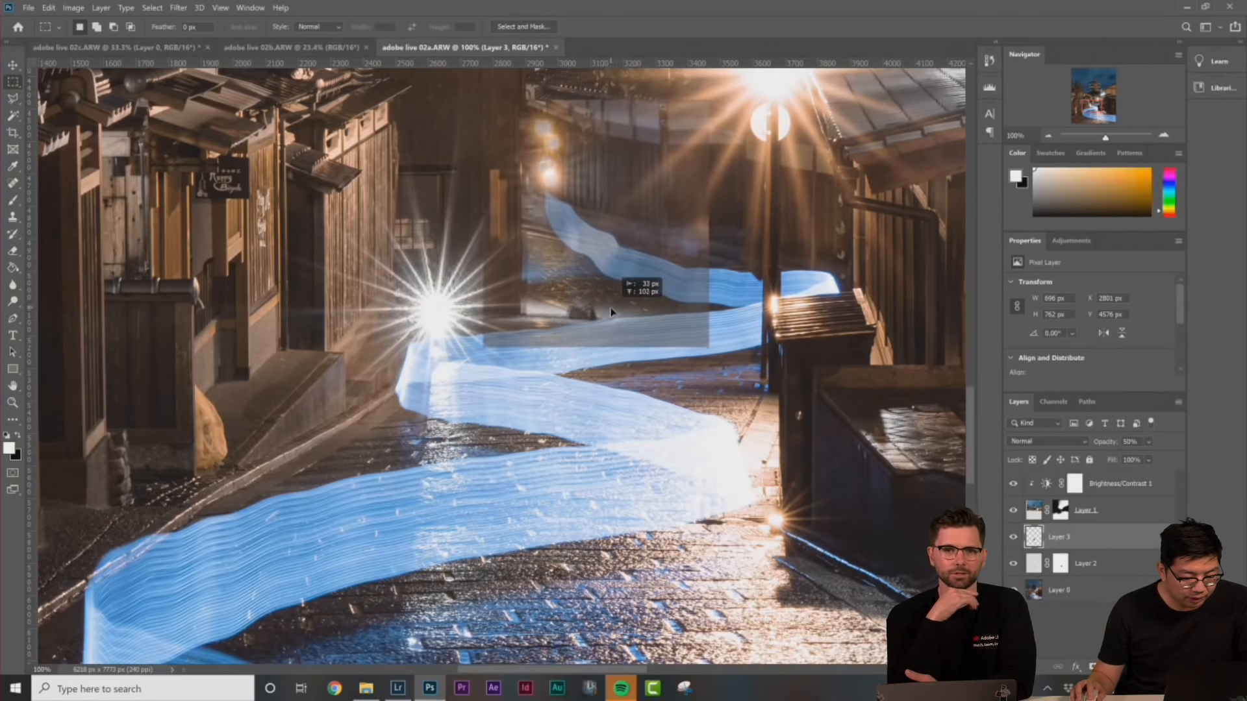
right_click(621, 210)
left_click(676, 326)
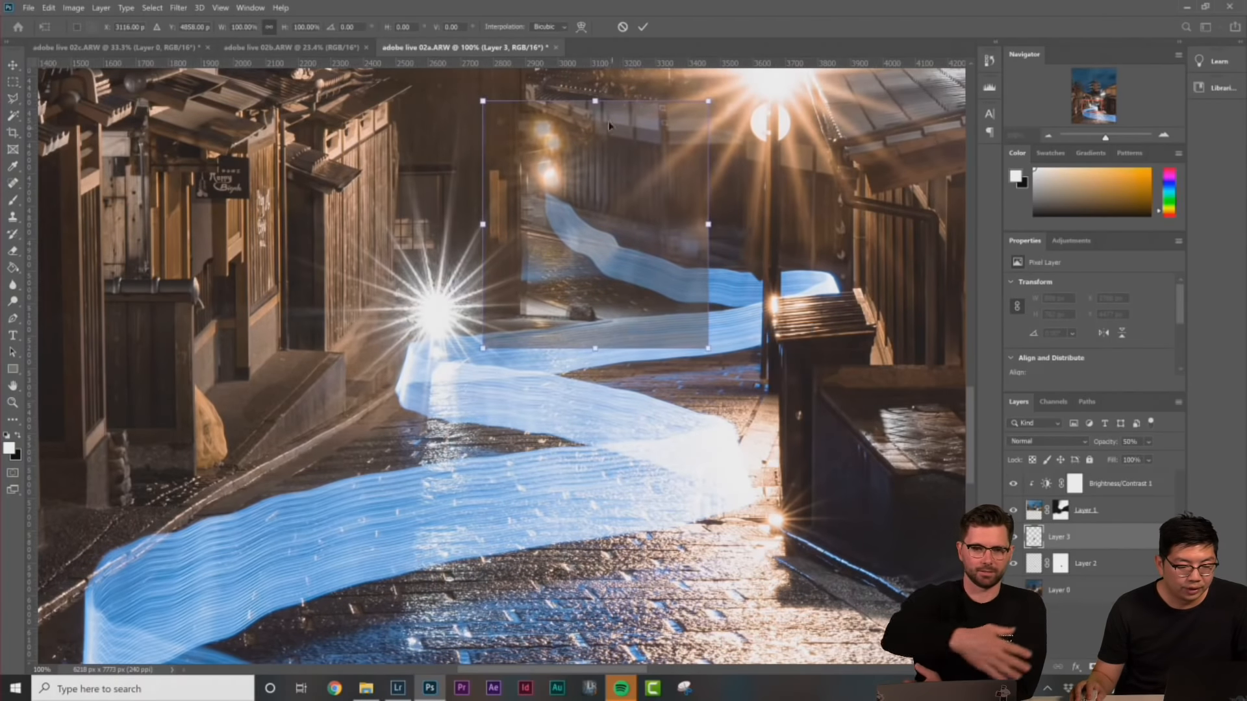
left_click_drag(595, 102, 596, 110)
left_click_drag(574, 259, 575, 260)
Distort the corners and sides of Layer 3 slightly to match the perspective of the alley beneath and apply the transform
right_click(614, 221)
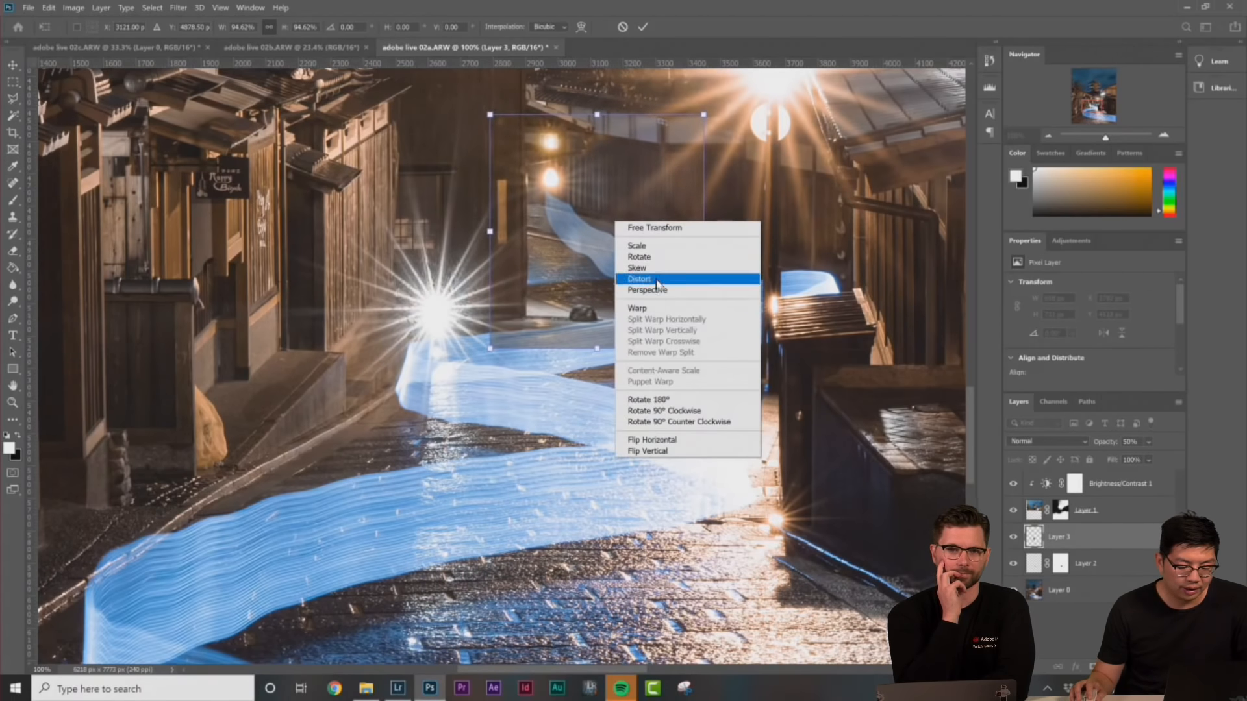
left_click(657, 283)
left_click_drag(704, 233, 704, 233)
left_click_drag(494, 119, 500, 122)
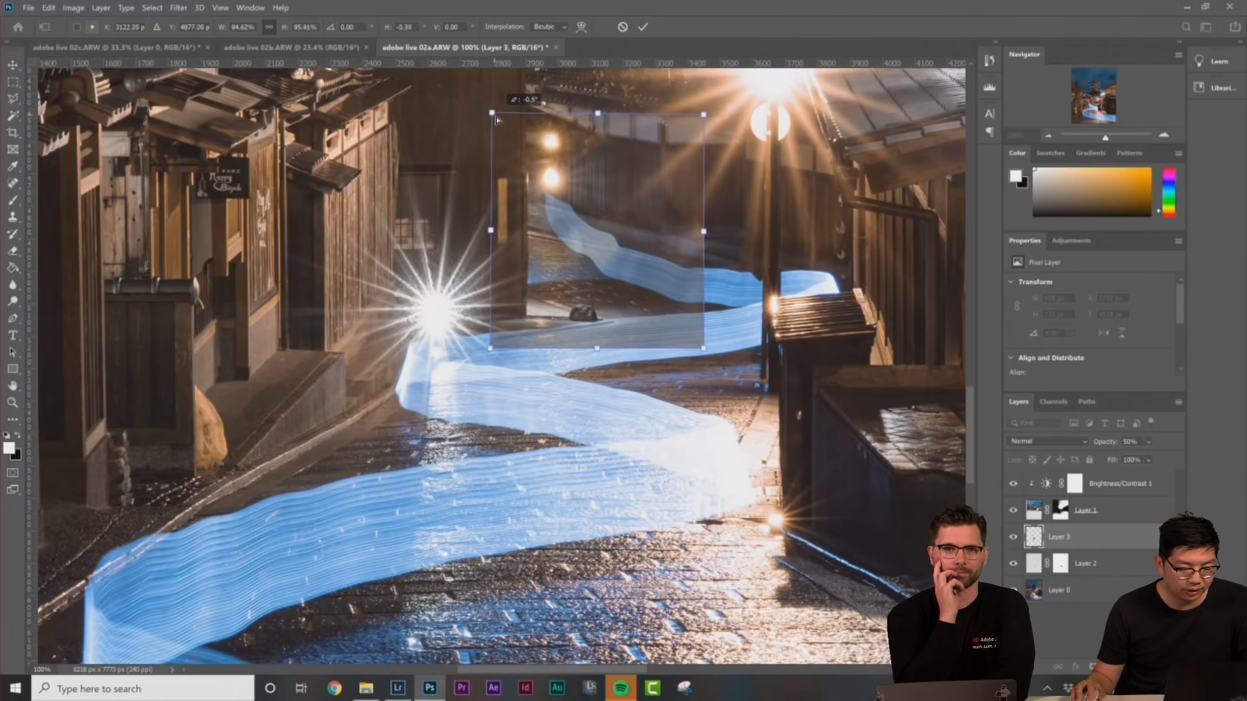
left_click_drag(490, 348, 494, 348)
left_click_drag(497, 118, 492, 112)
left_click_drag(707, 233, 703, 230)
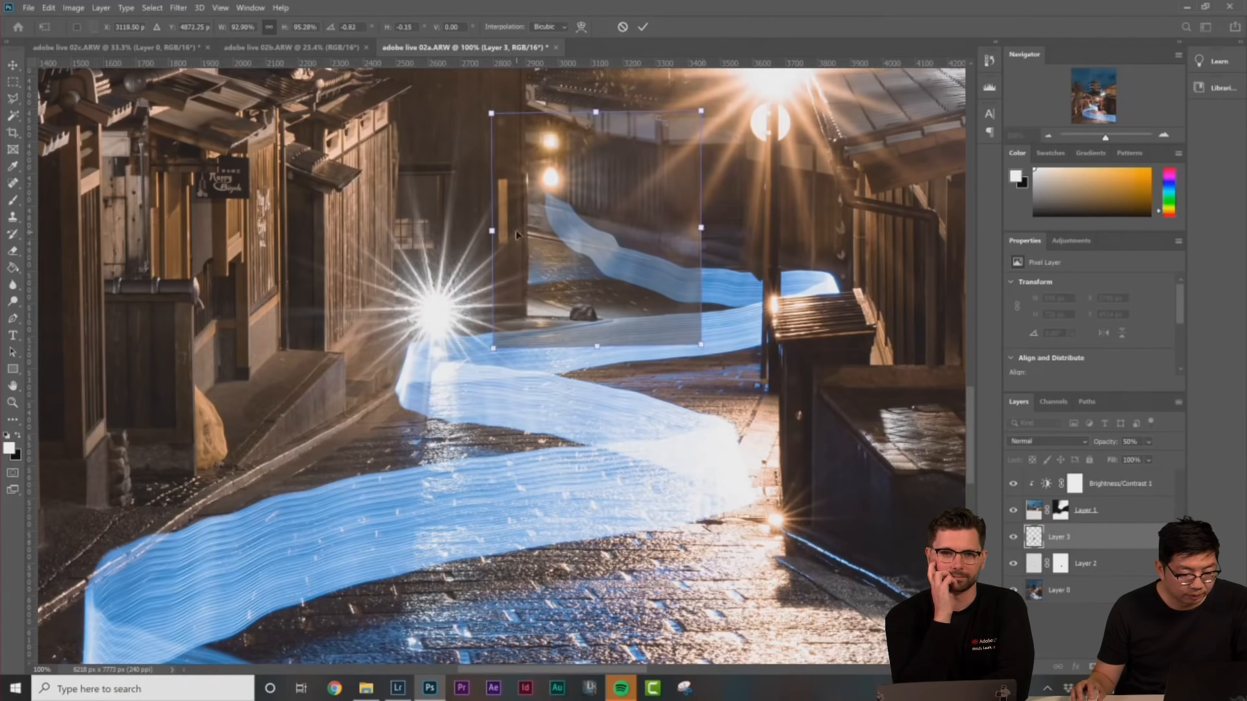
left_click_drag(488, 235, 495, 240)
key("Return")
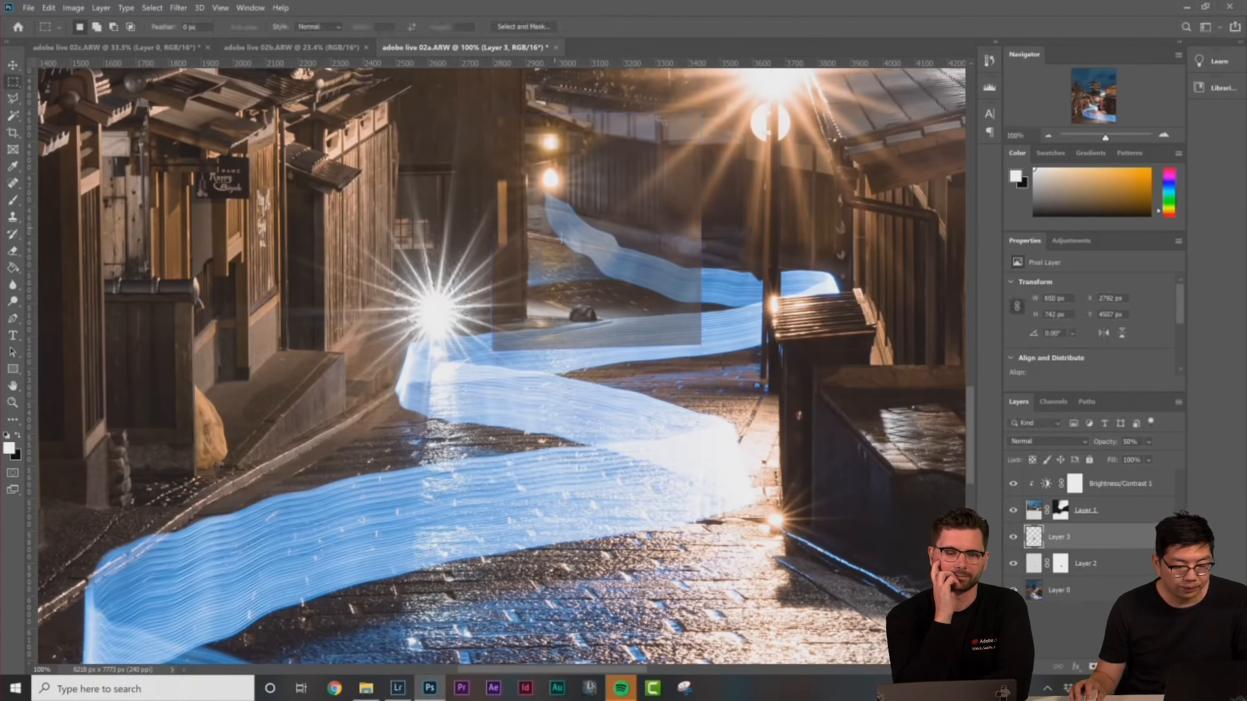
Return Layer 3 to 100% opacity and blend its edges on a new layer mask with a soft brush, removing the far end of the trail
key("0")
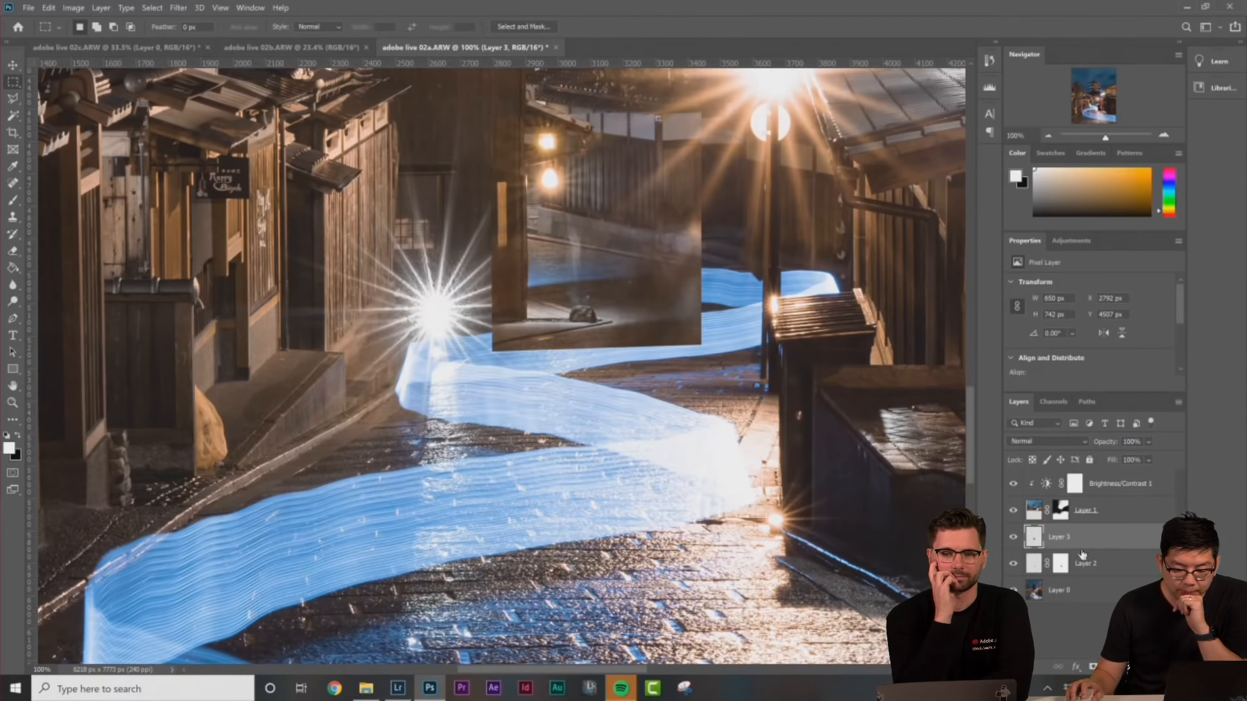
left_click(1093, 666)
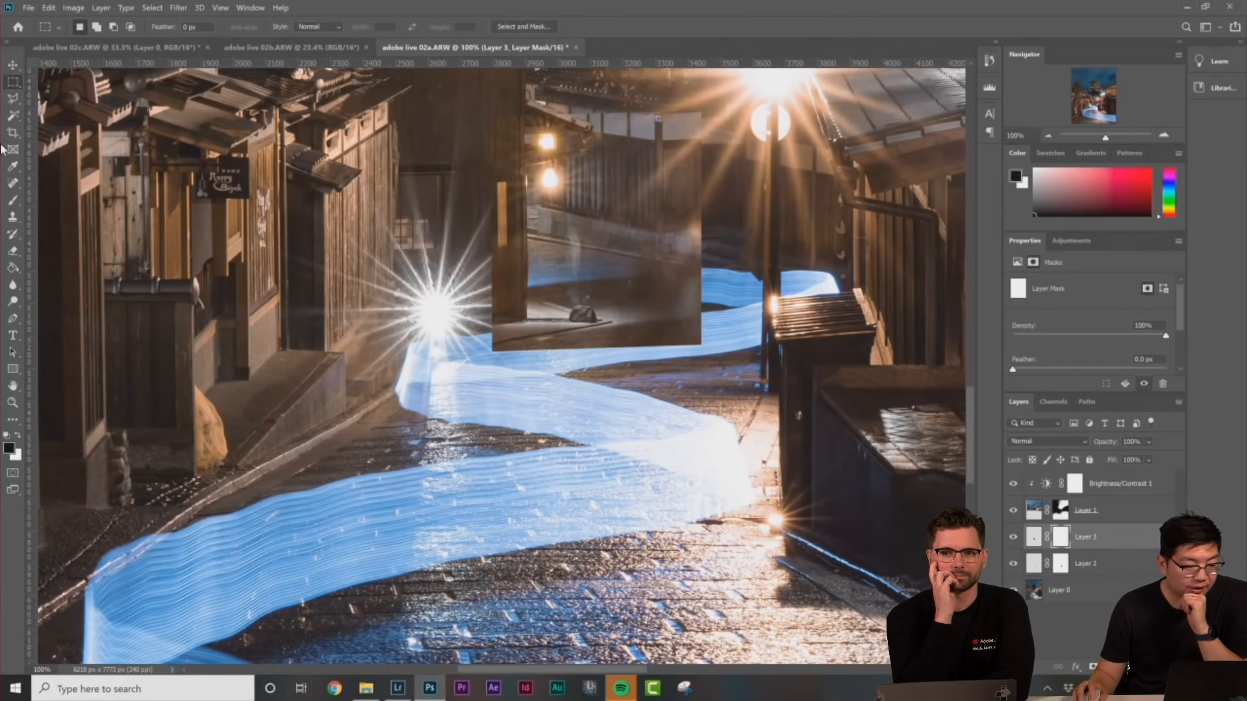
key("b")
right_click(574, 362)
left_click(690, 393)
mouse_move(449, 355)
left_mouse_down()
mouse_move(627, 346)
mouse_move(476, 346)
mouse_move(519, 335)
mouse_move(701, 331)
mouse_move(685, 276)
left_mouse_up()
mouse_move(700, 125)
left_mouse_down()
mouse_move(603, 126)
mouse_move(552, 142)
mouse_move(571, 170)
mouse_move(688, 176)
mouse_move(678, 208)
mouse_move(564, 211)
mouse_move(701, 206)
left_mouse_up()
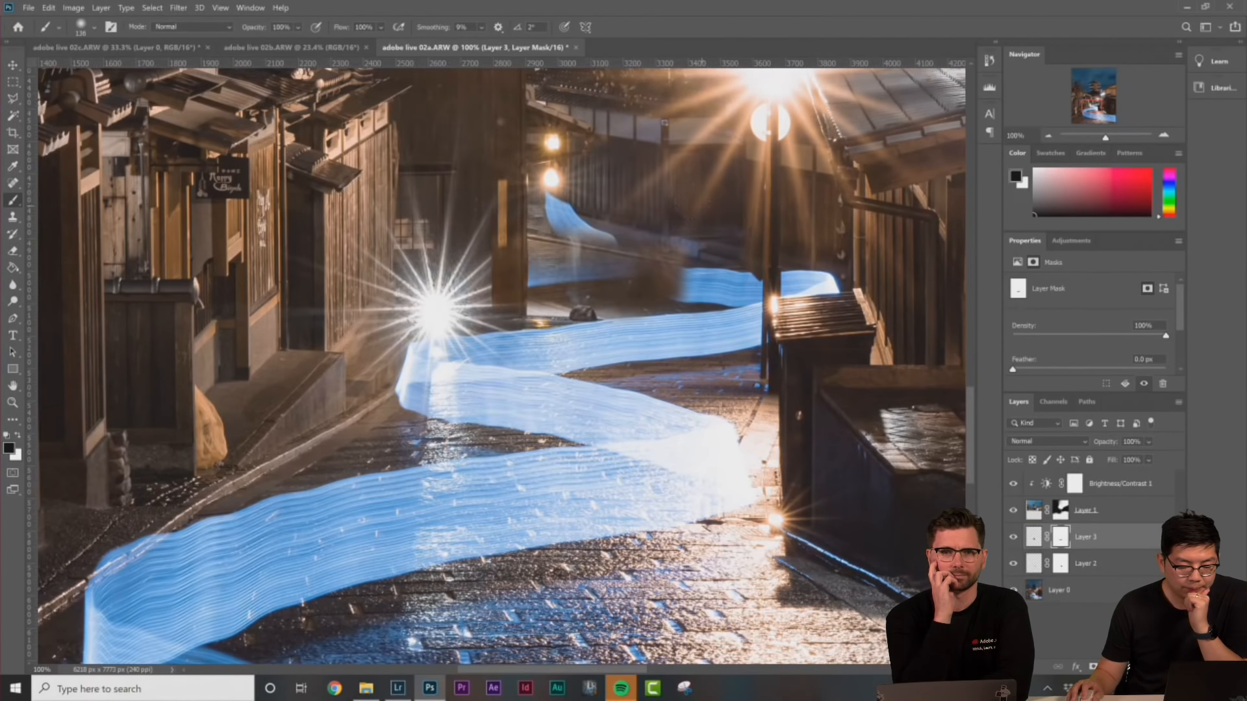
key("x")
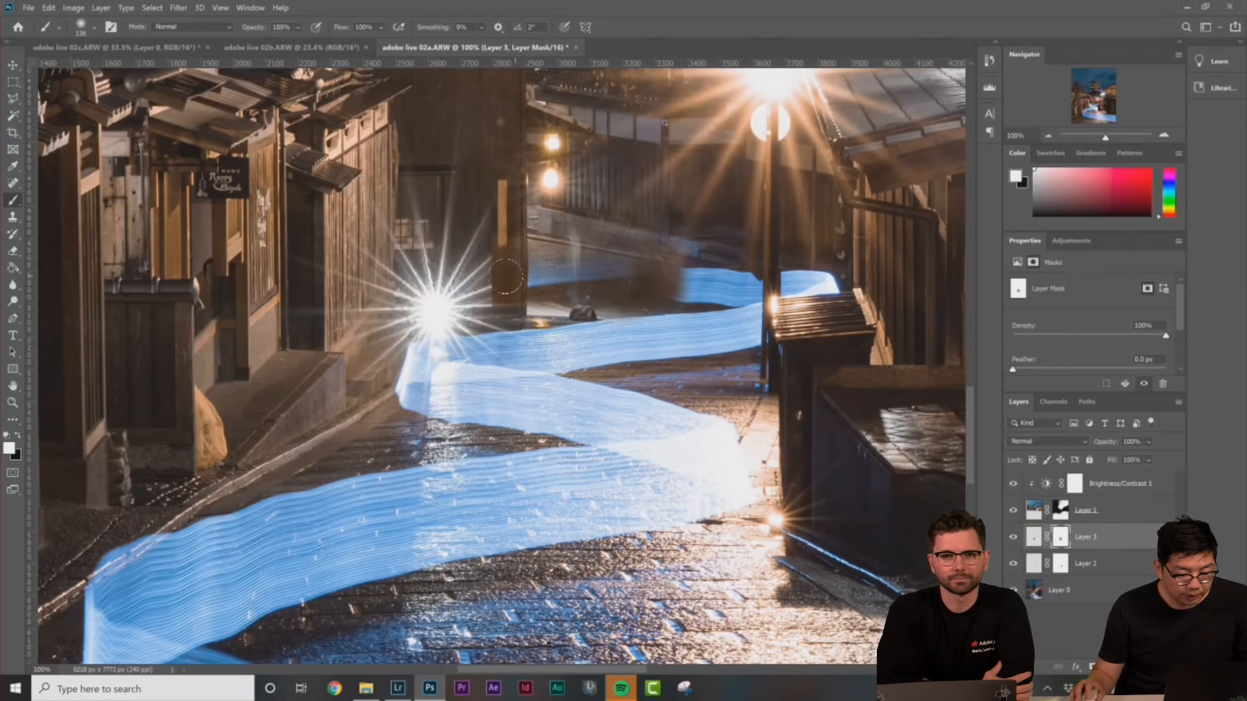
key("x")
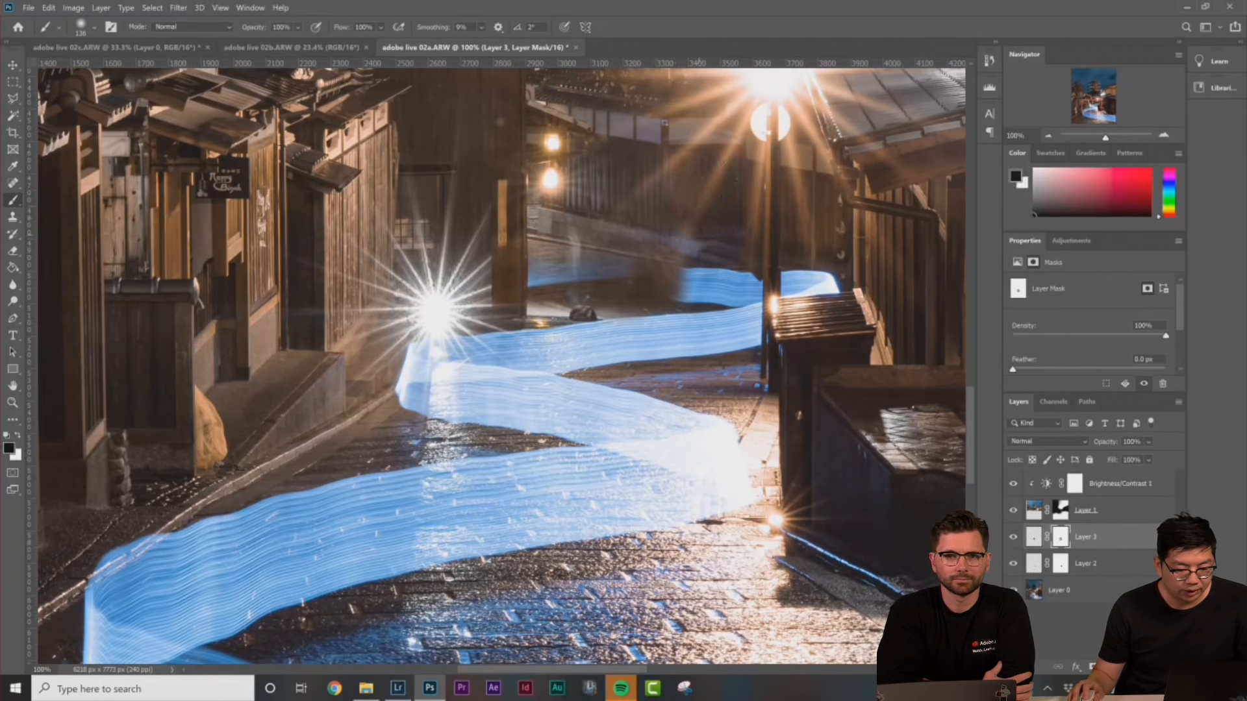
Hide Layer 3 and make a rectangular selection around the far light trail between the lanterns and the lamp post
key("m")
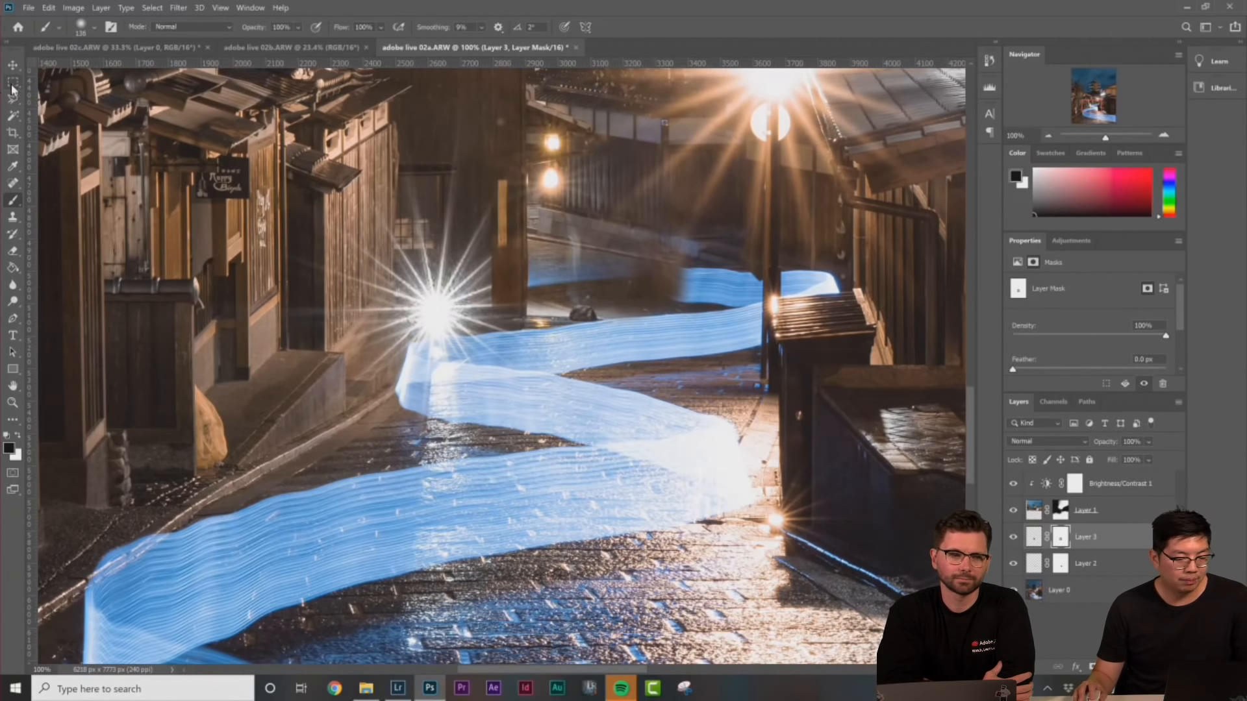
left_click(1013, 536)
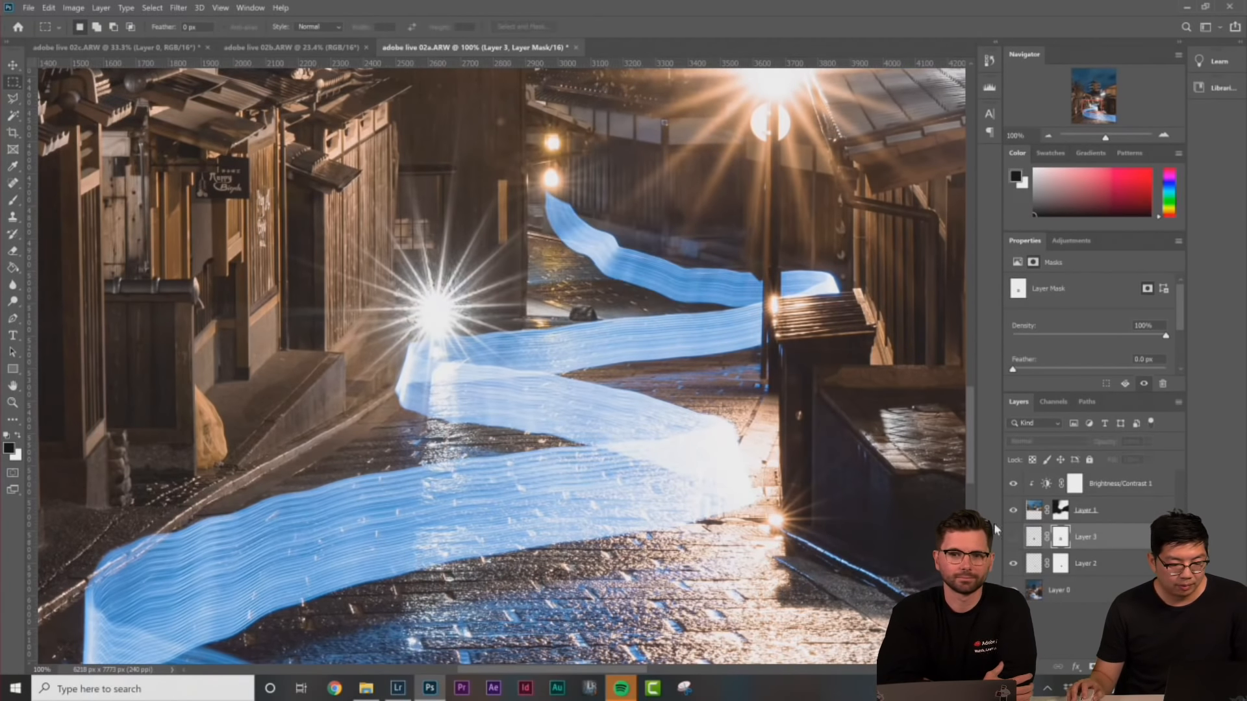
left_click_drag(547, 197, 716, 304)
right_click(643, 255)
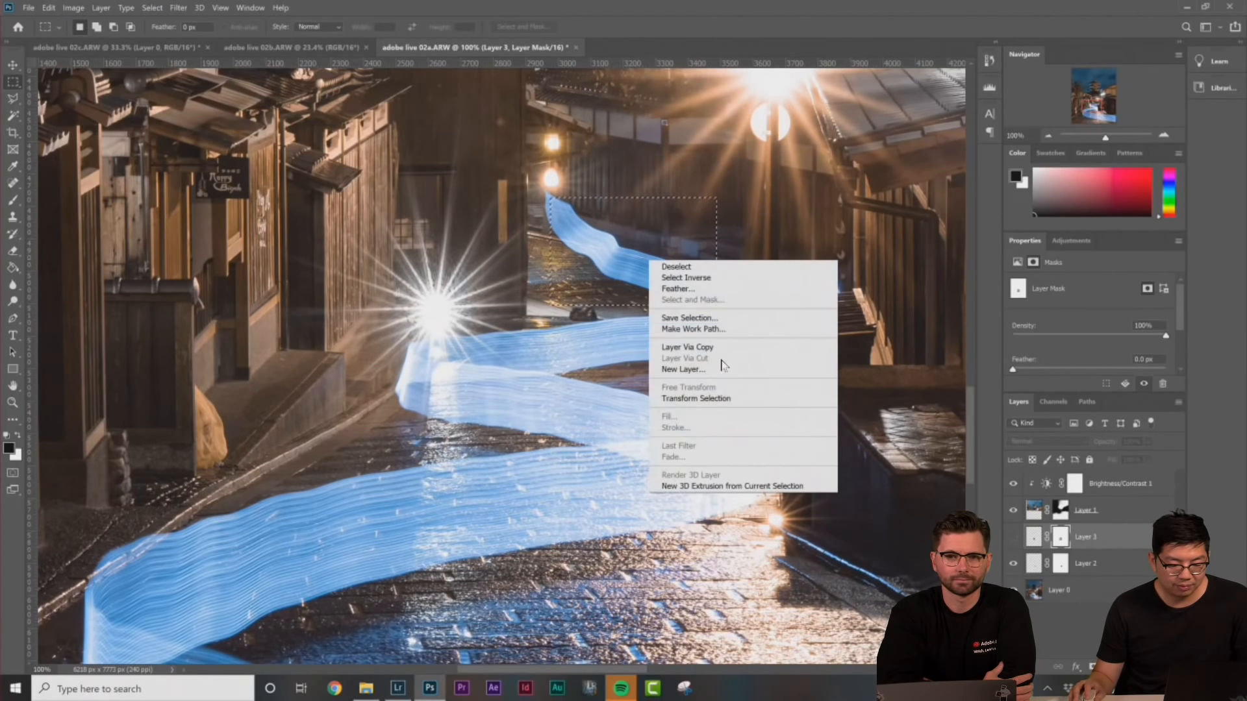
left_click(717, 347)
key("ctrl+z")
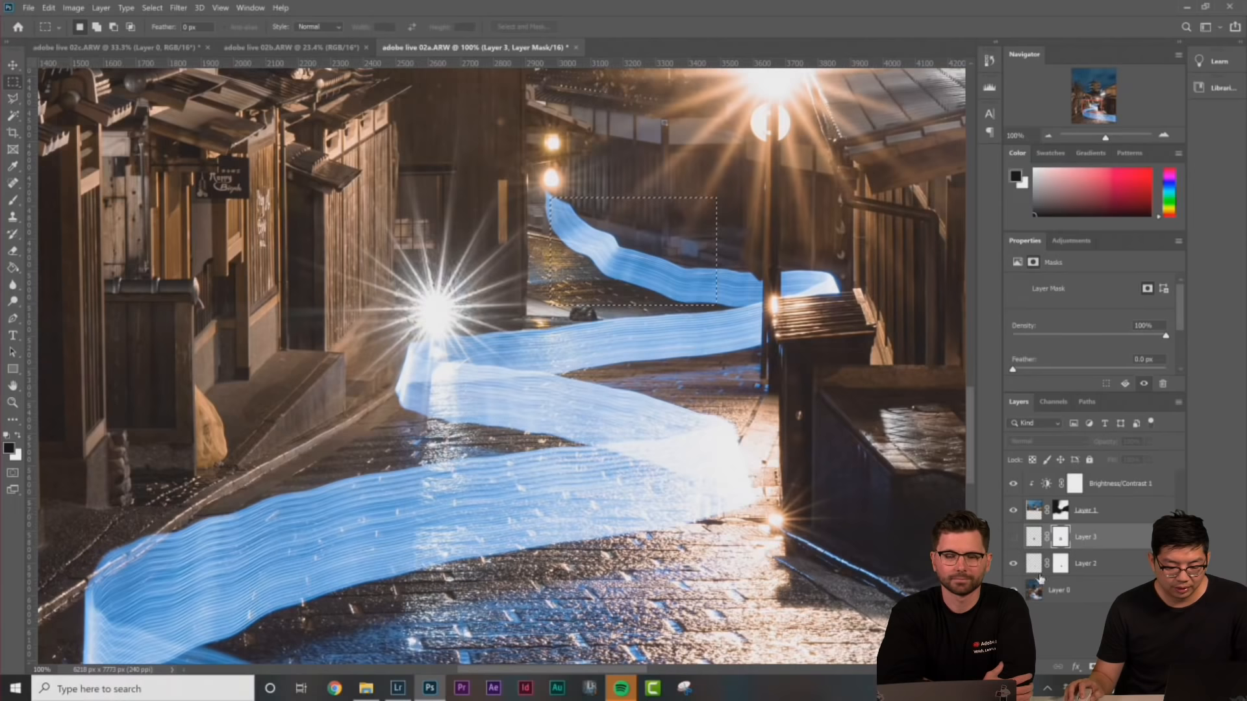
Copy the selected trail section from Layer 0 to a new layer at the top of the stack and show Layer 3 again
left_click(1039, 588)
right_click(658, 268)
left_click(717, 348)
left_click_drag(1081, 588, 1104, 483)
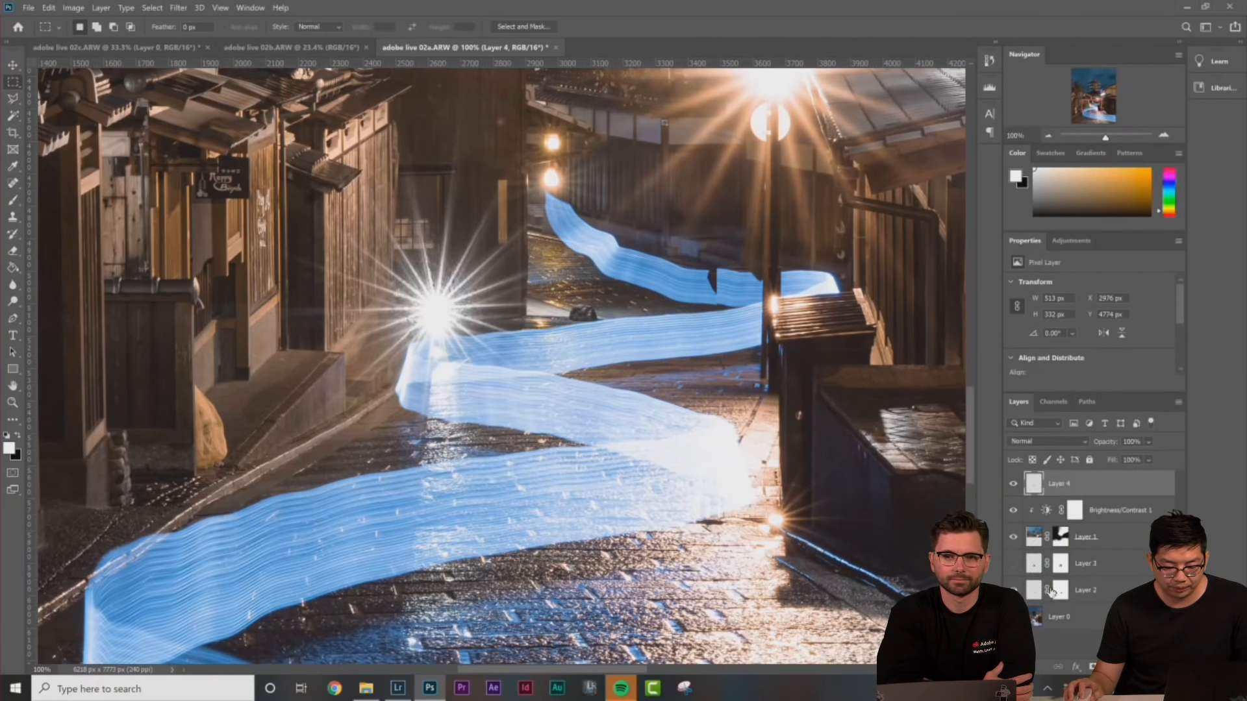
left_click(1014, 564)
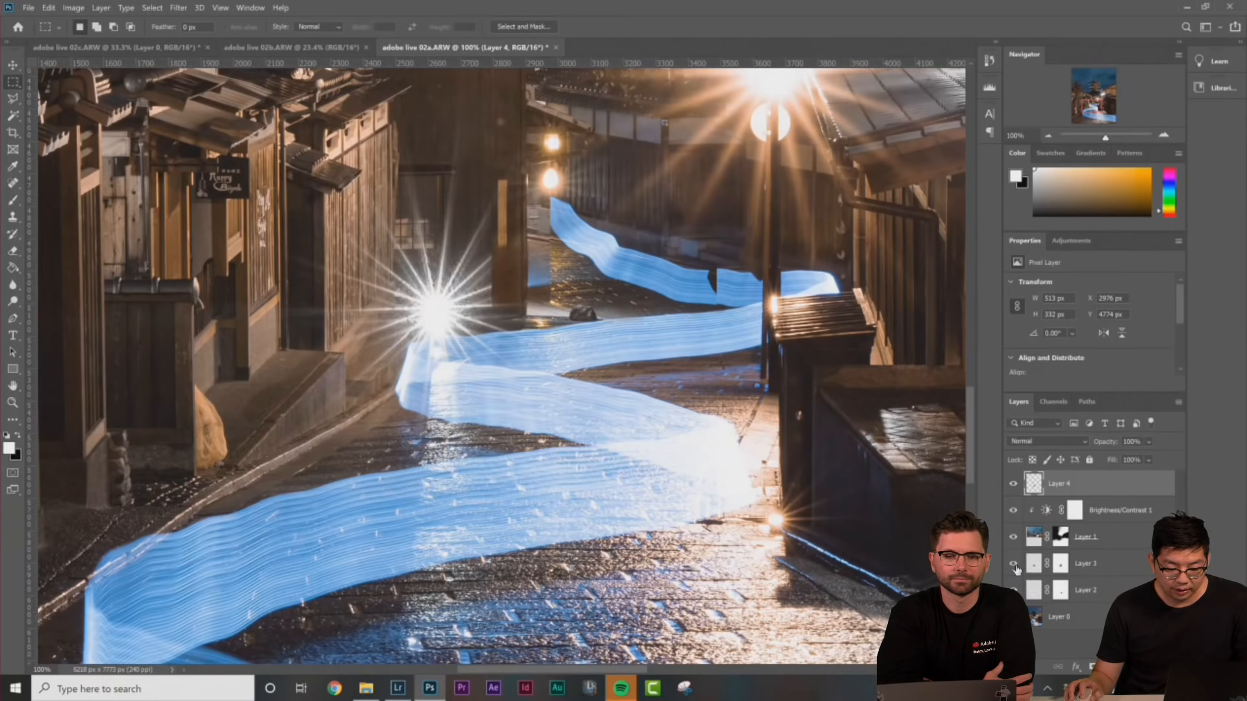
left_click(1013, 483)
left_click(1013, 484)
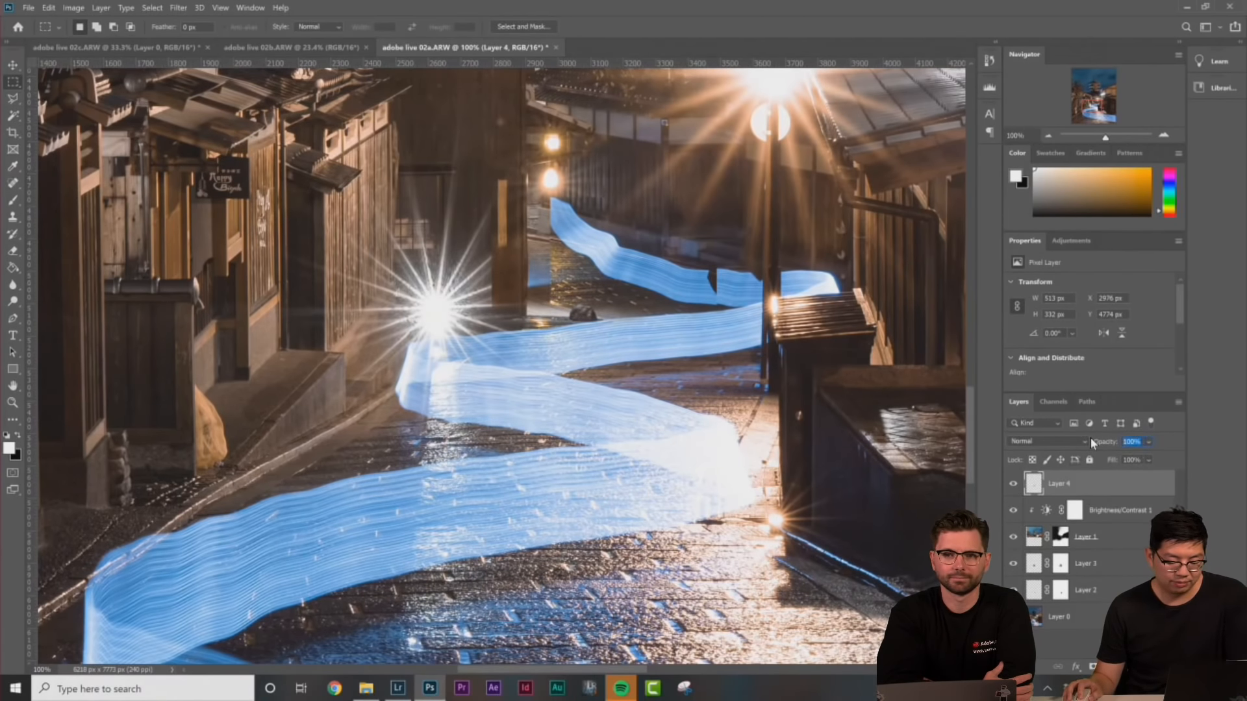
Set Layer 4 to 50% opacity and stretch the copied trail leftward to about 198% width, tilting its left end slightly upward
key("5")
right_click(651, 271)
left_click(689, 388)
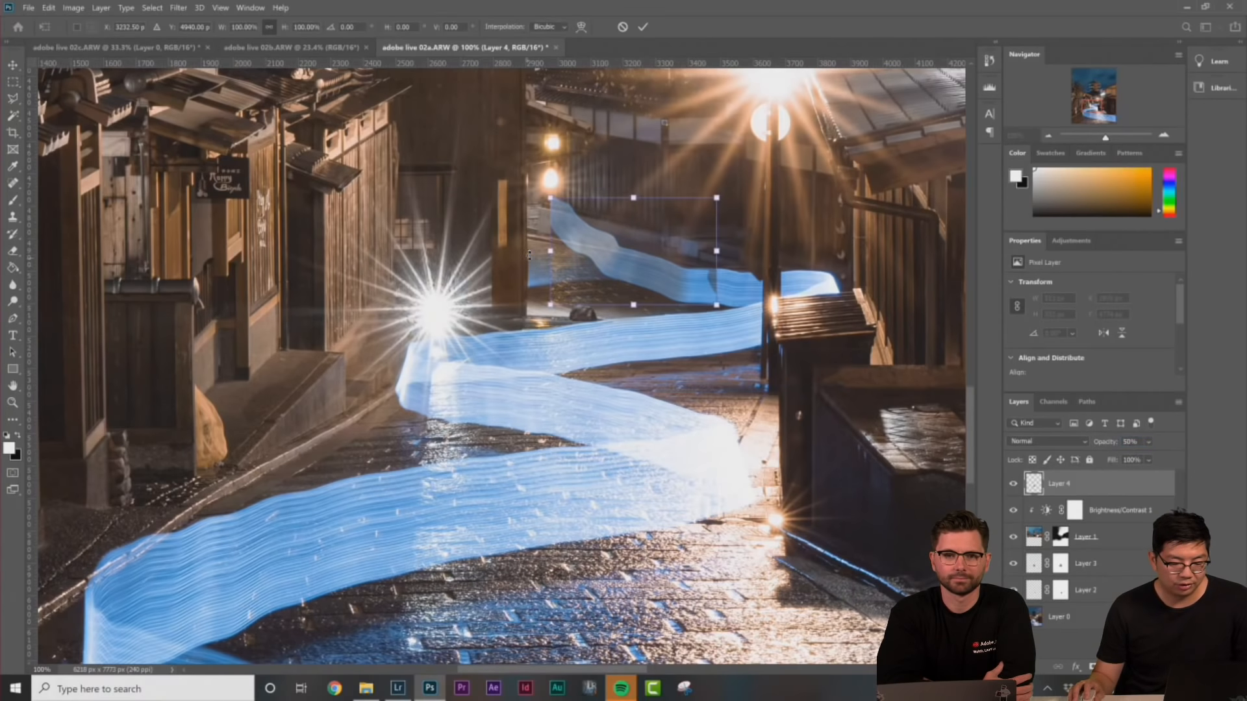
left_click_drag(550, 250, 420, 250)
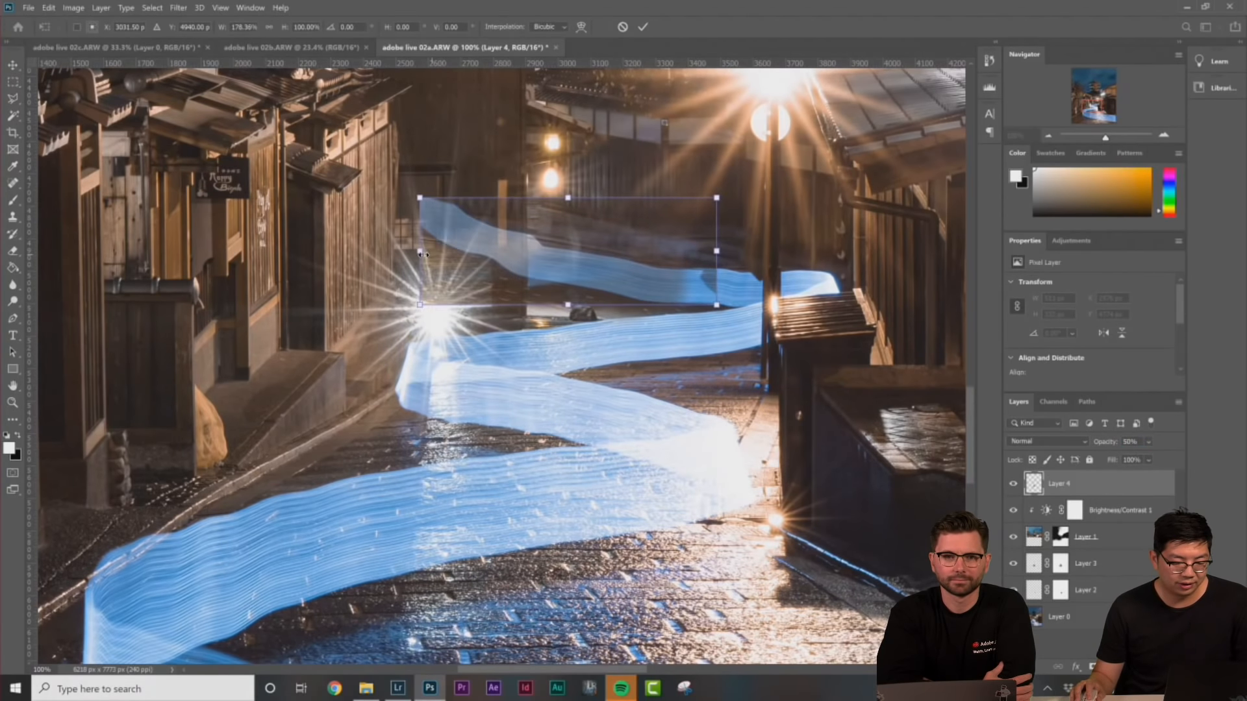
right_click(696, 262)
left_click(715, 315)
left_click_drag(716, 251, 722, 251)
left_click_drag(420, 253, 390, 246)
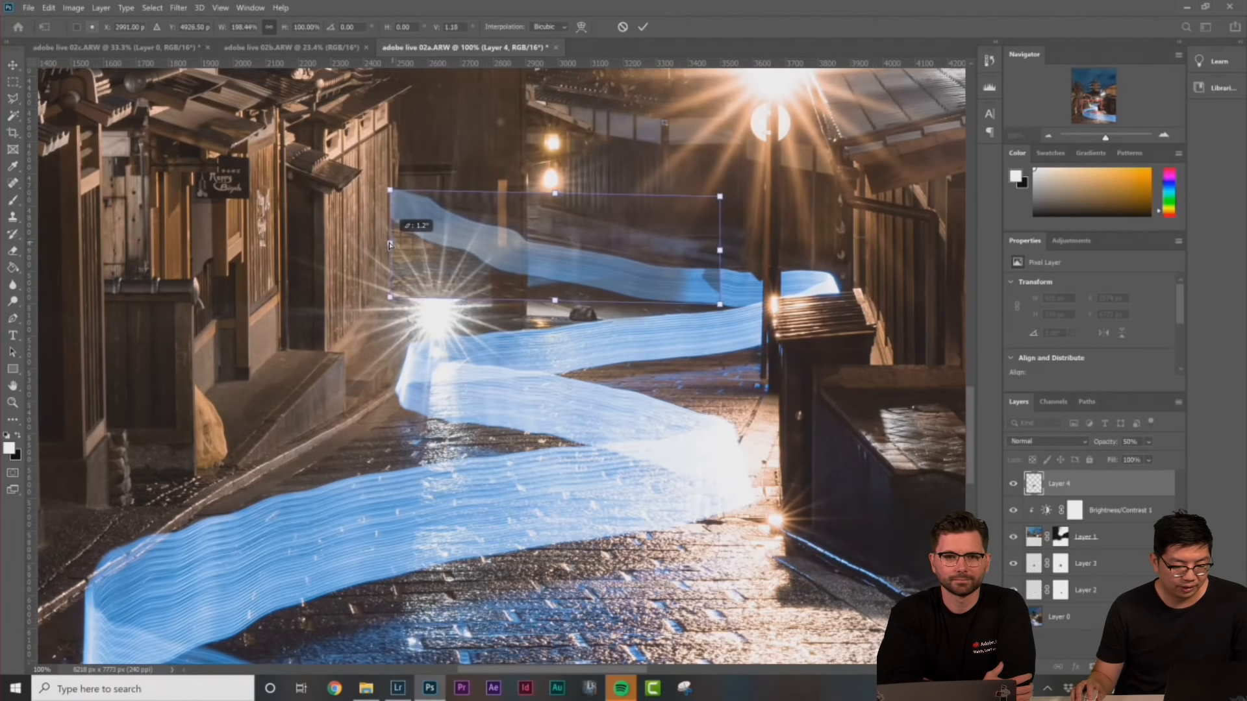
key("Return")
key("m")
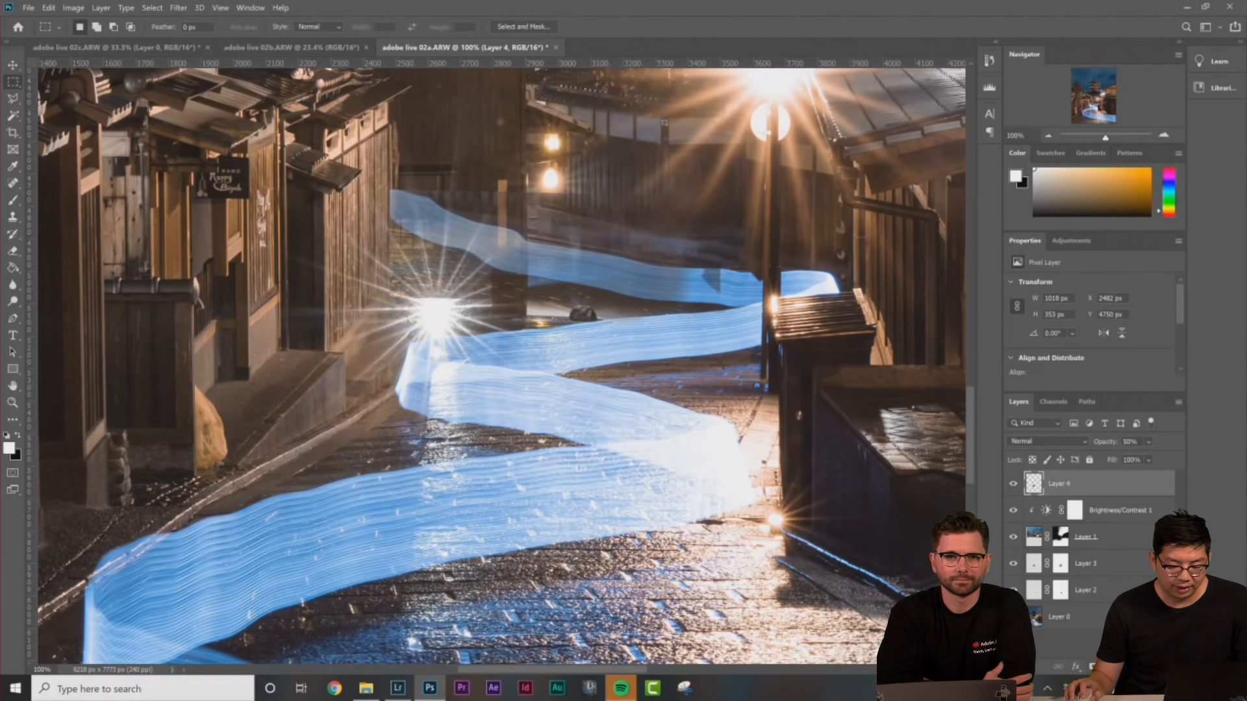
Add a layer mask to Layer 4 and outline the areas above and below the stretched trail with the Polygonal Lasso tool
left_click(1093, 666)
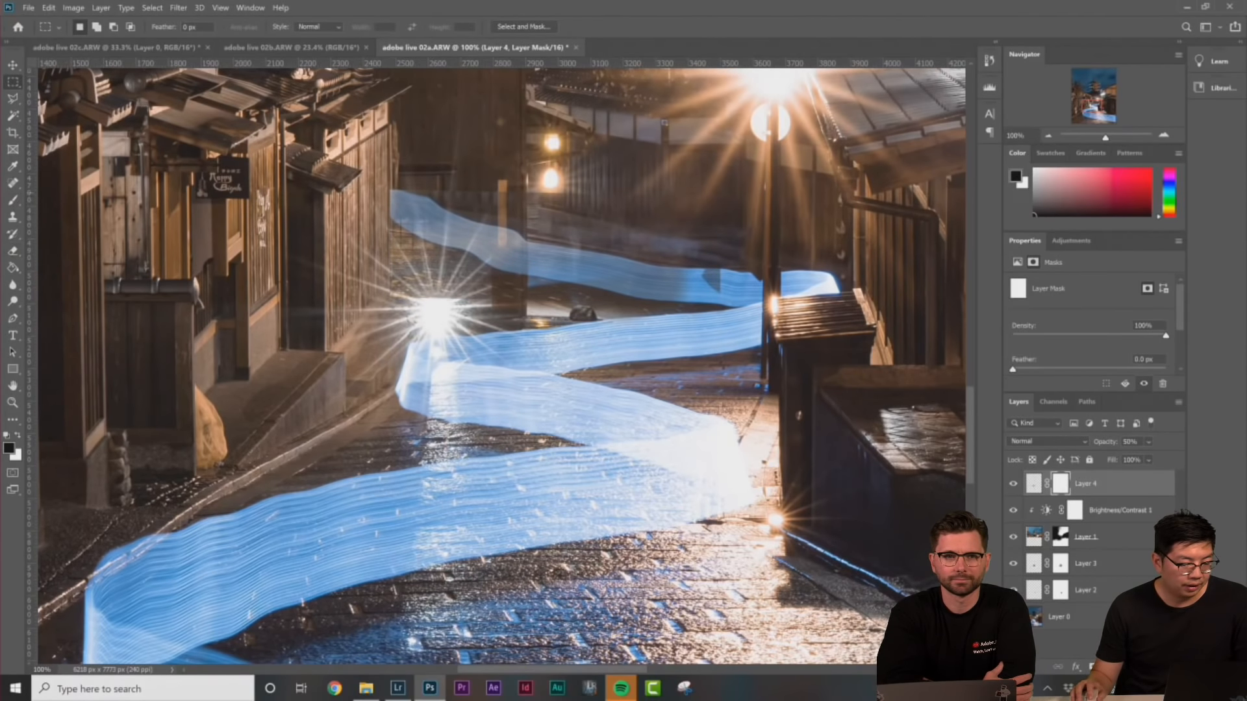
key("l")
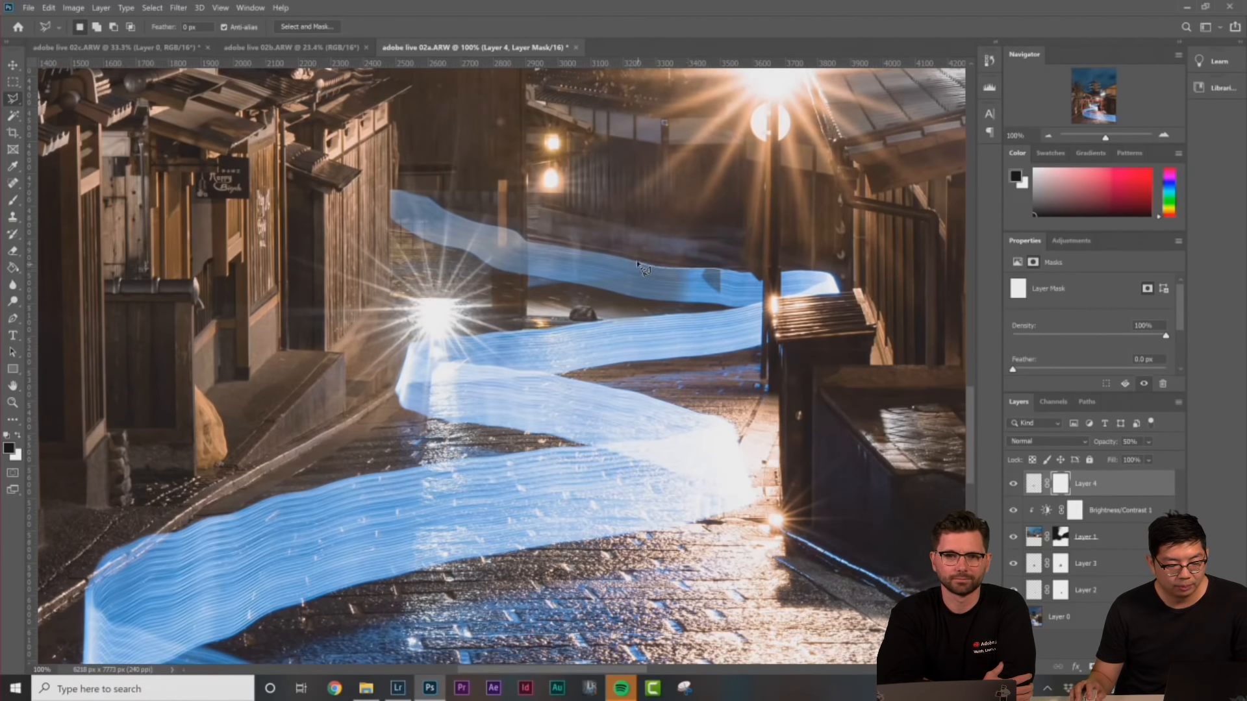
left_click(524, 241)
left_click(508, 174)
left_click(681, 148)
left_click(780, 162)
double_click(796, 194)
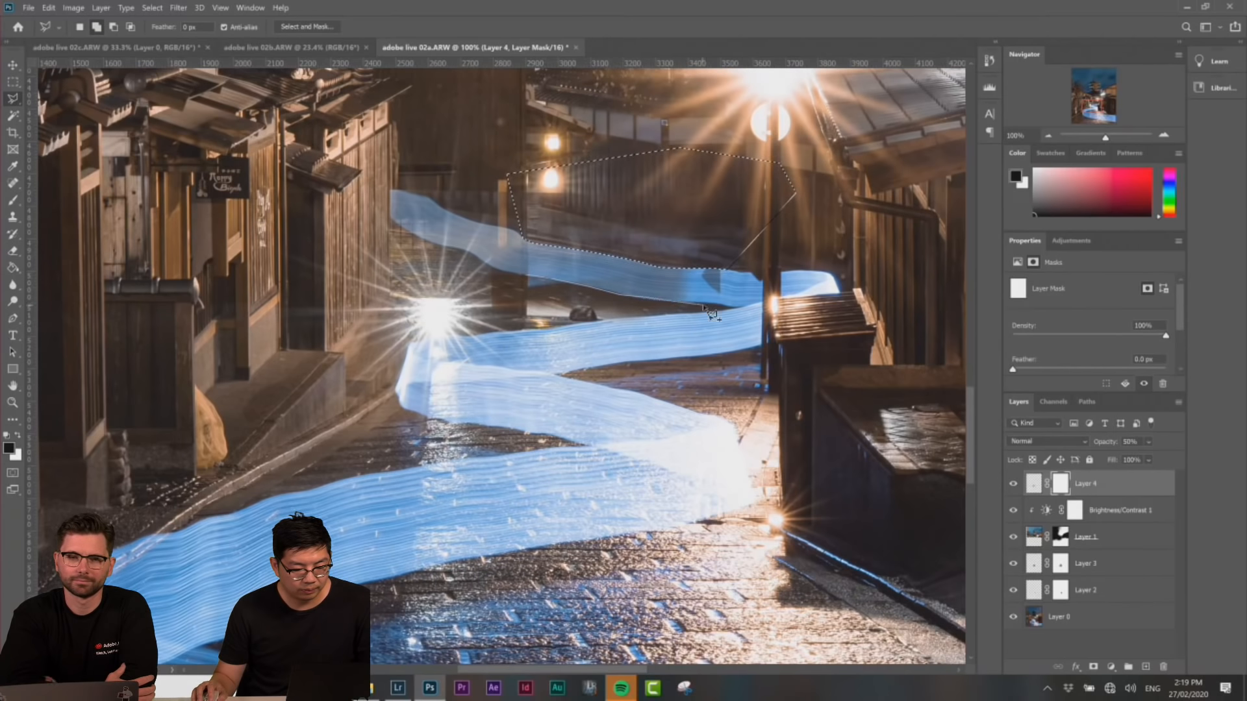
left_click(635, 414)
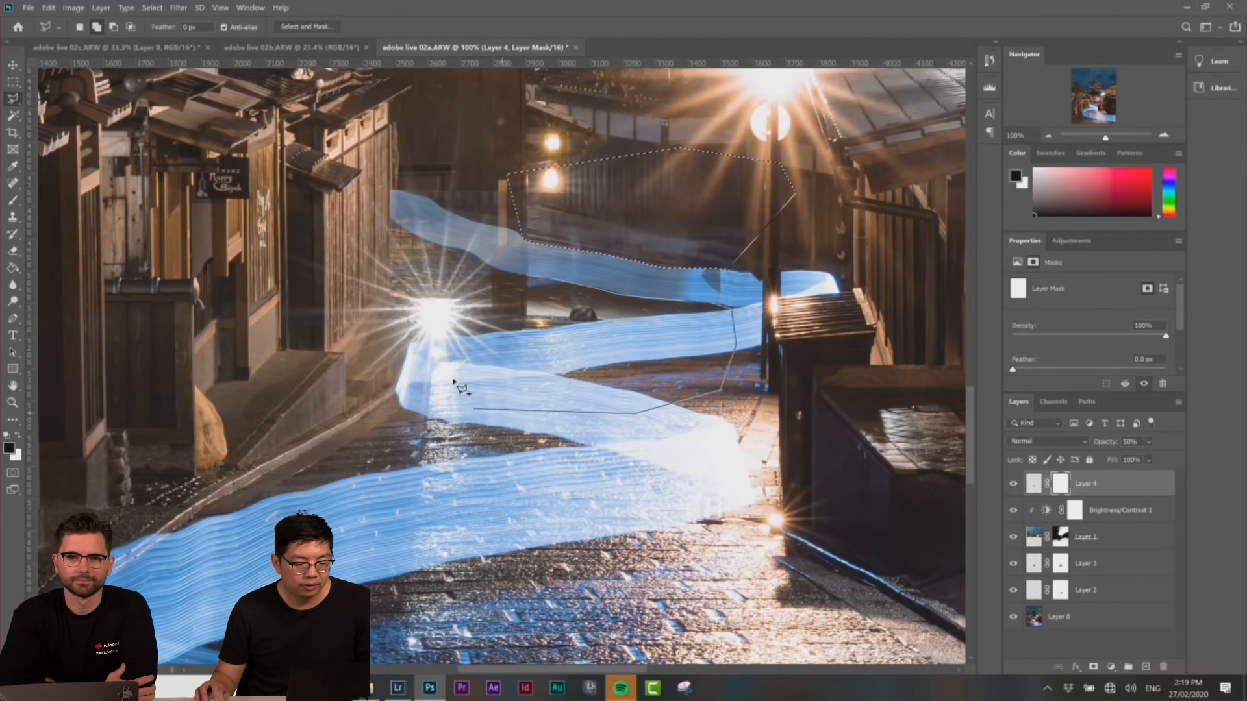
double_click(397, 297)
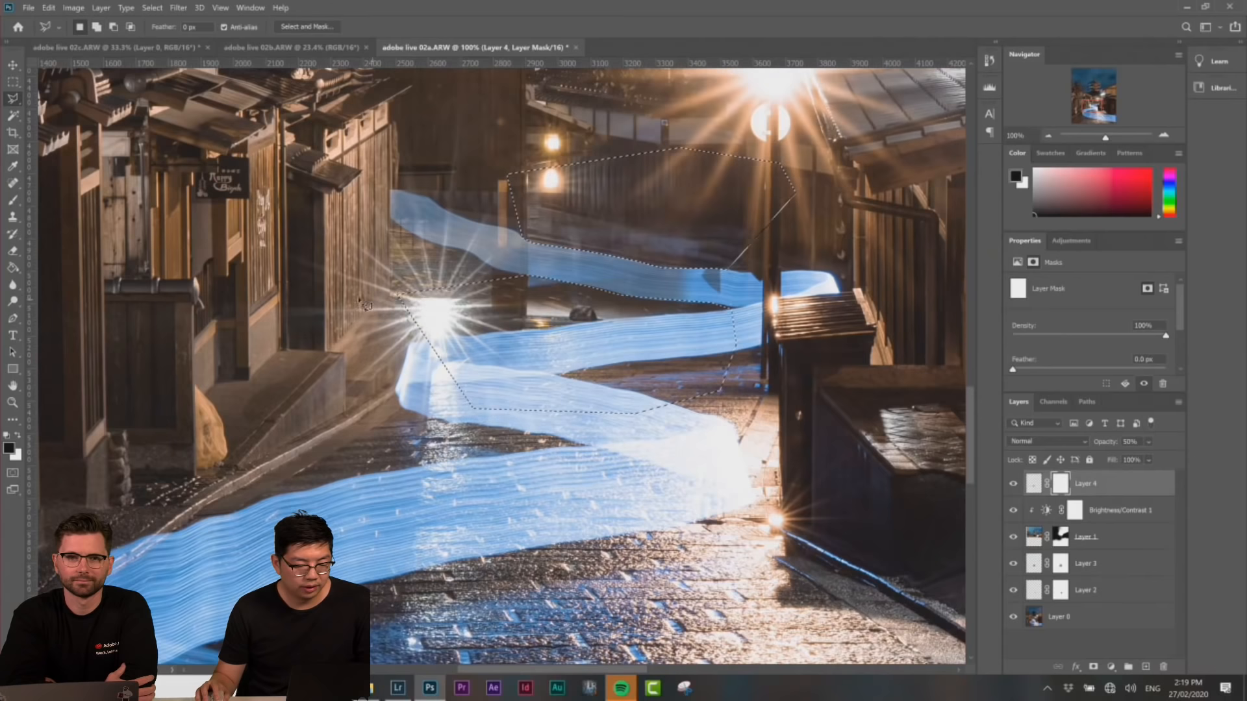
Paint the selected areas out with black on Layer 4's mask, return the layer to 100% opacity and deselect
left_click(13, 200)
right_click(684, 234)
key("Escape")
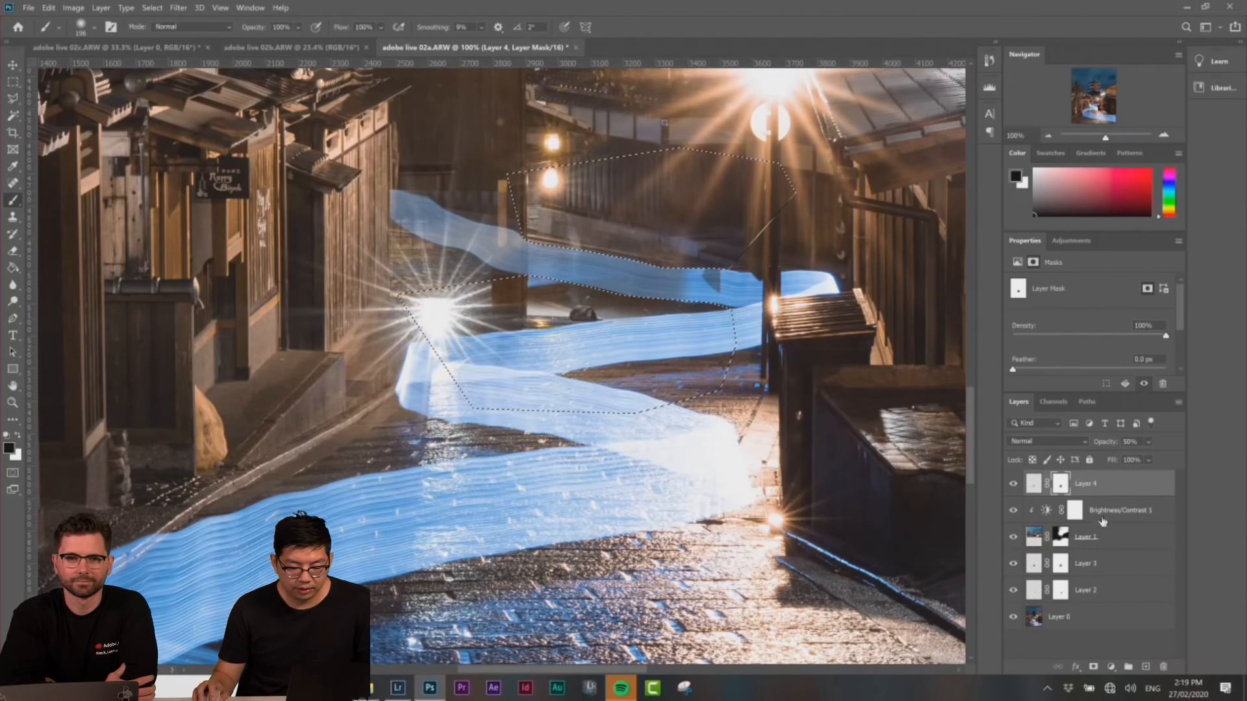
left_click_drag(1122, 448, 1156, 448)
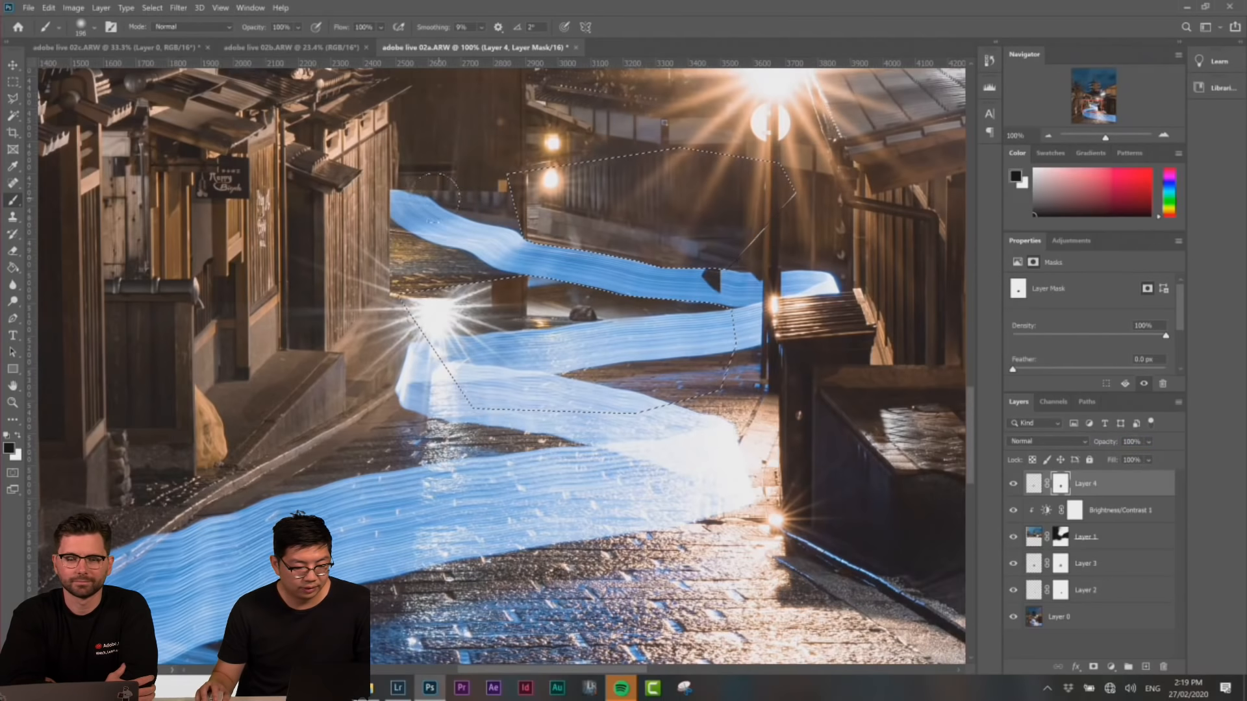
left_click(13, 79)
key("ctrl+d")
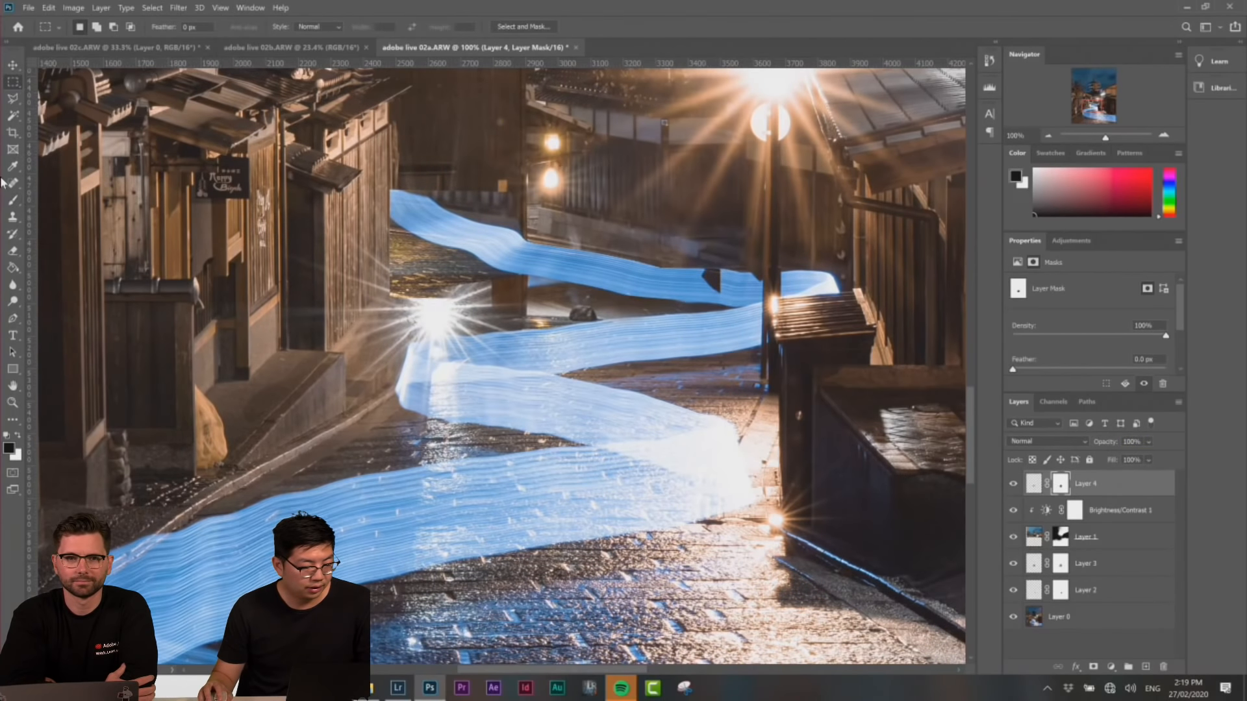
Paint out Layer 4's trail over the starburst and building with black on its mask within a rectangular selection, then deselect
left_click(13, 200)
key("m")
left_click_drag(353, 133, 527, 357)
left_click(452, 315)
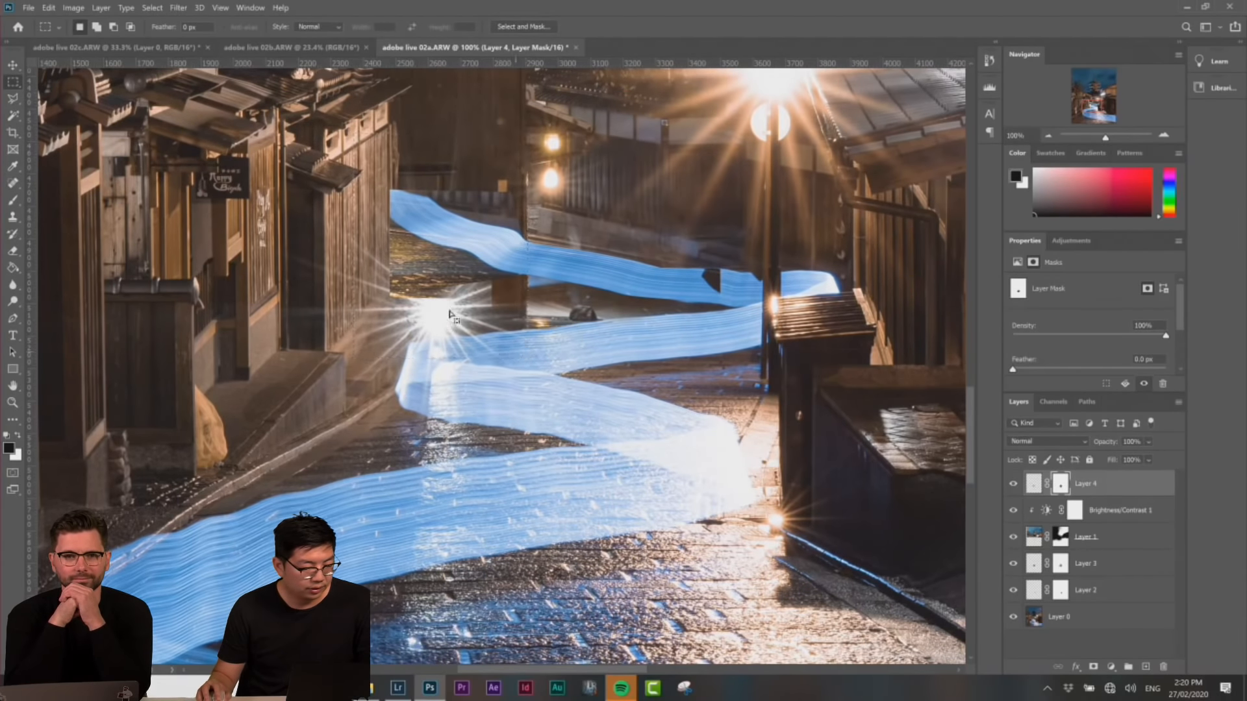
left_click(13, 199)
mouse_move(399, 195)
left_mouse_down()
mouse_move(467, 286)
mouse_move(506, 280)
left_mouse_up()
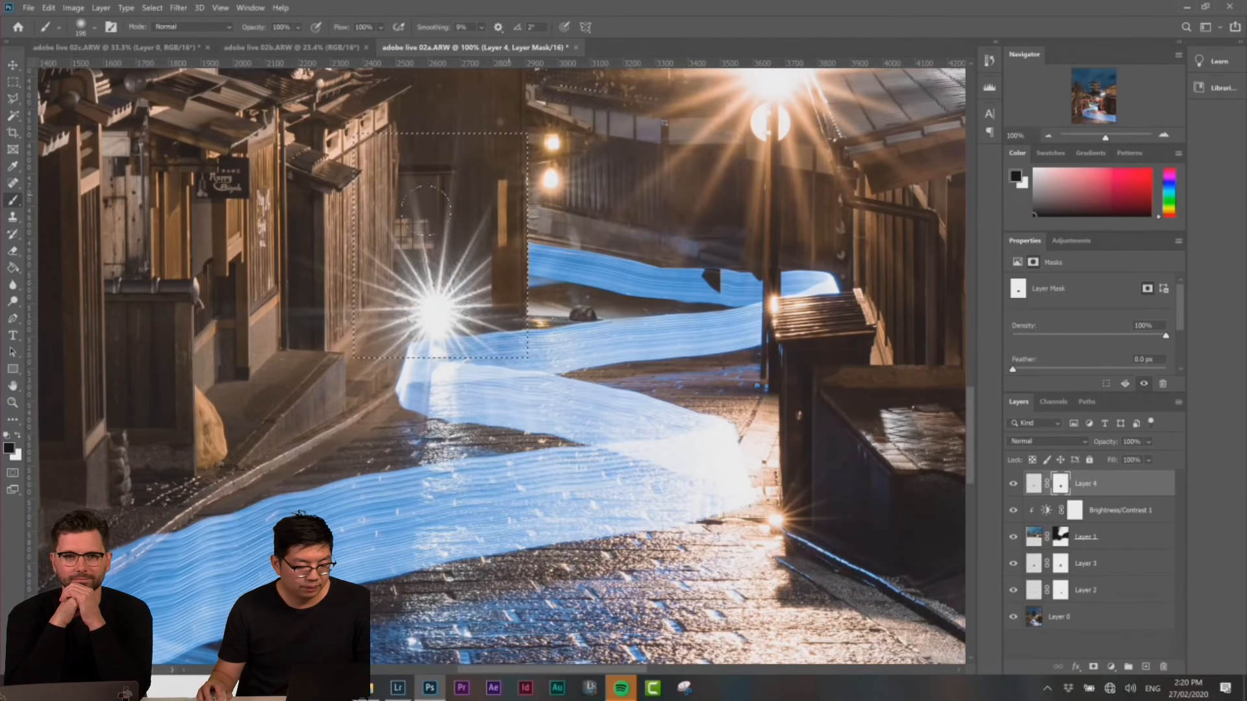
key("ctrl+d")
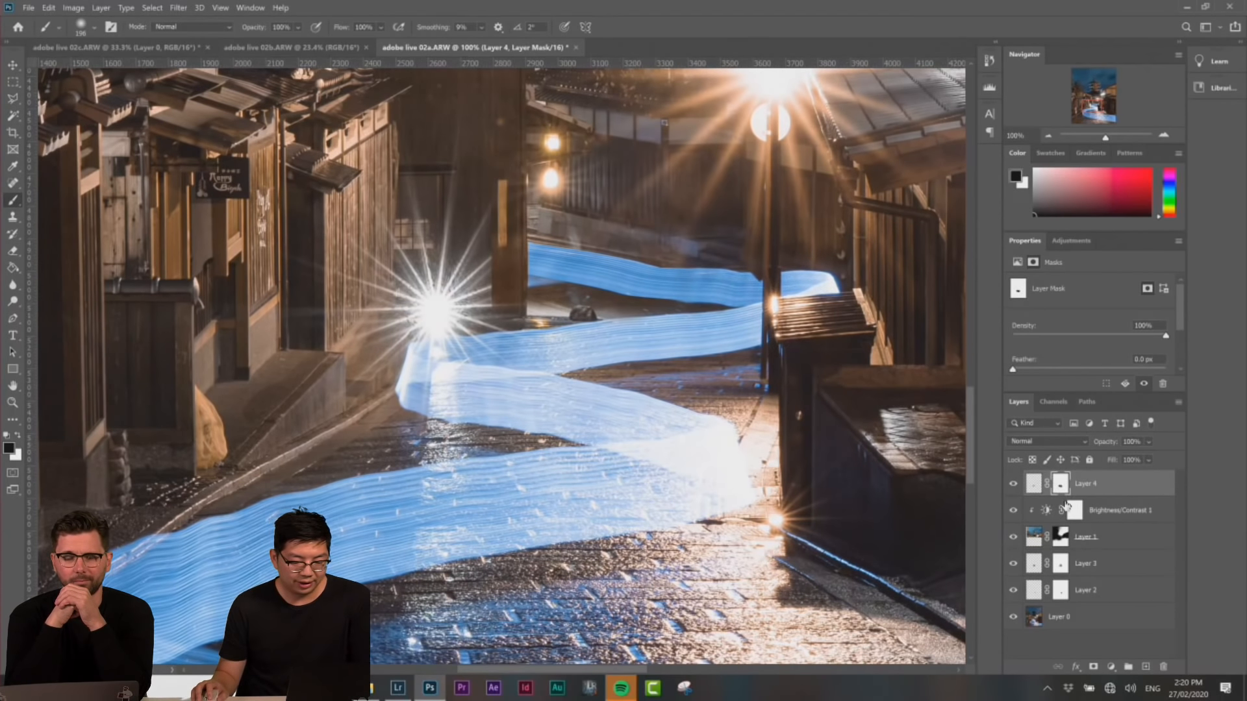
Soften the trail on Layer 4's image beside the wooden post using the Blur tool with a small soft brush
left_click(1013, 485)
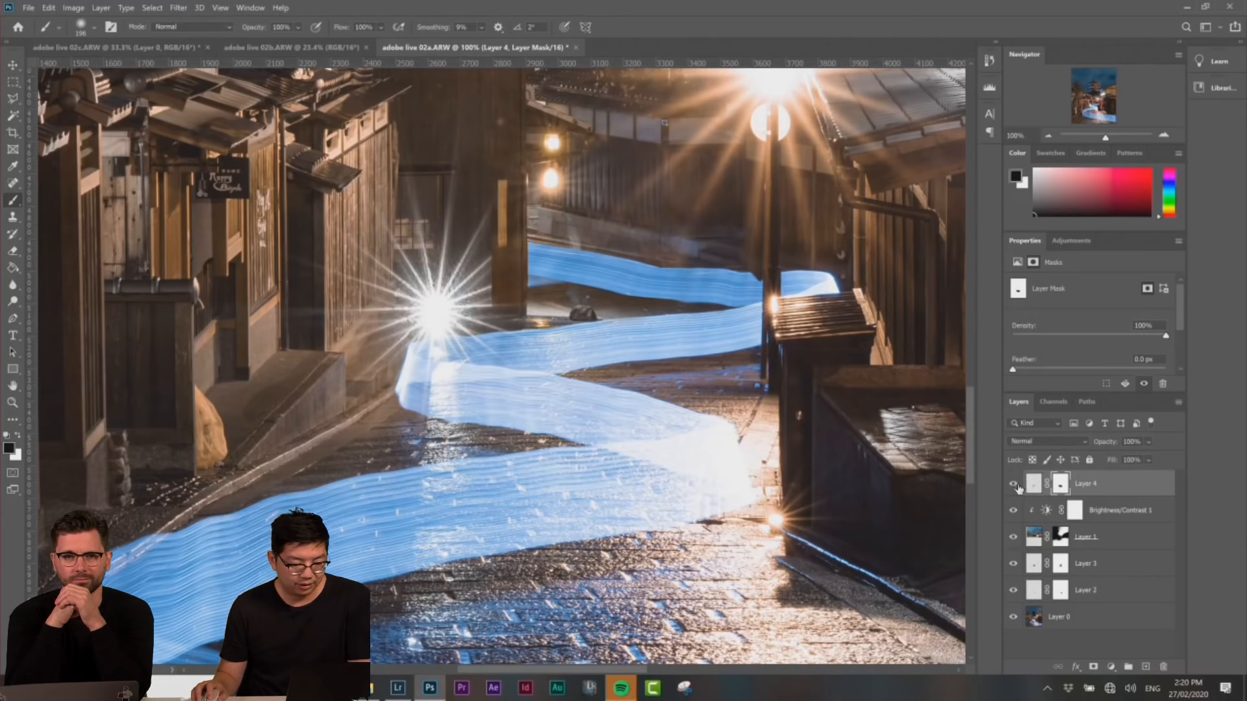
left_click(1034, 485)
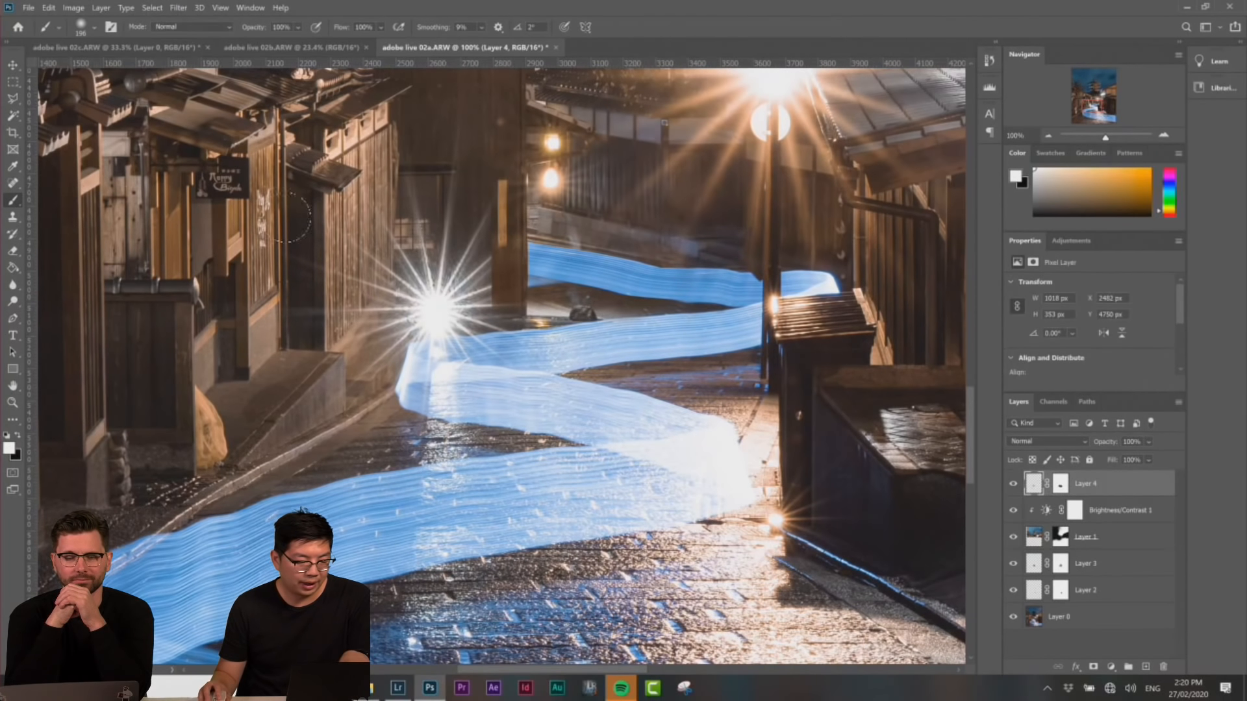
left_click(12, 285)
right_click(578, 279)
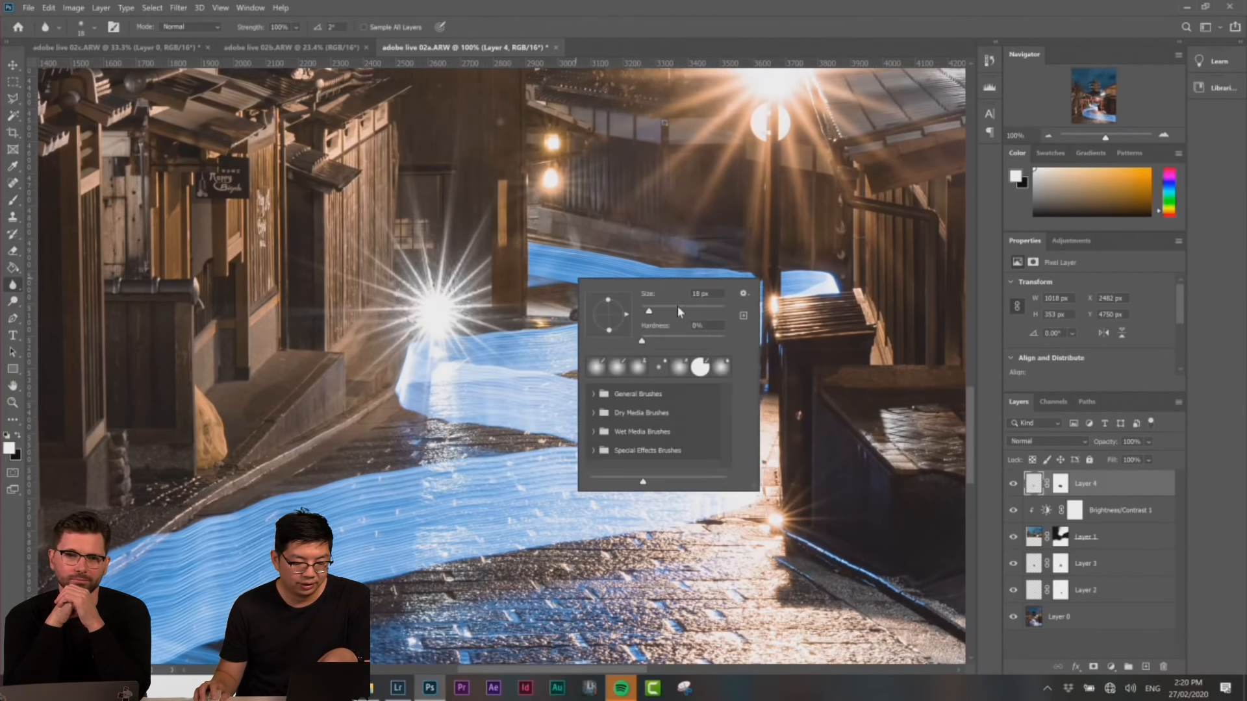
left_click(531, 281)
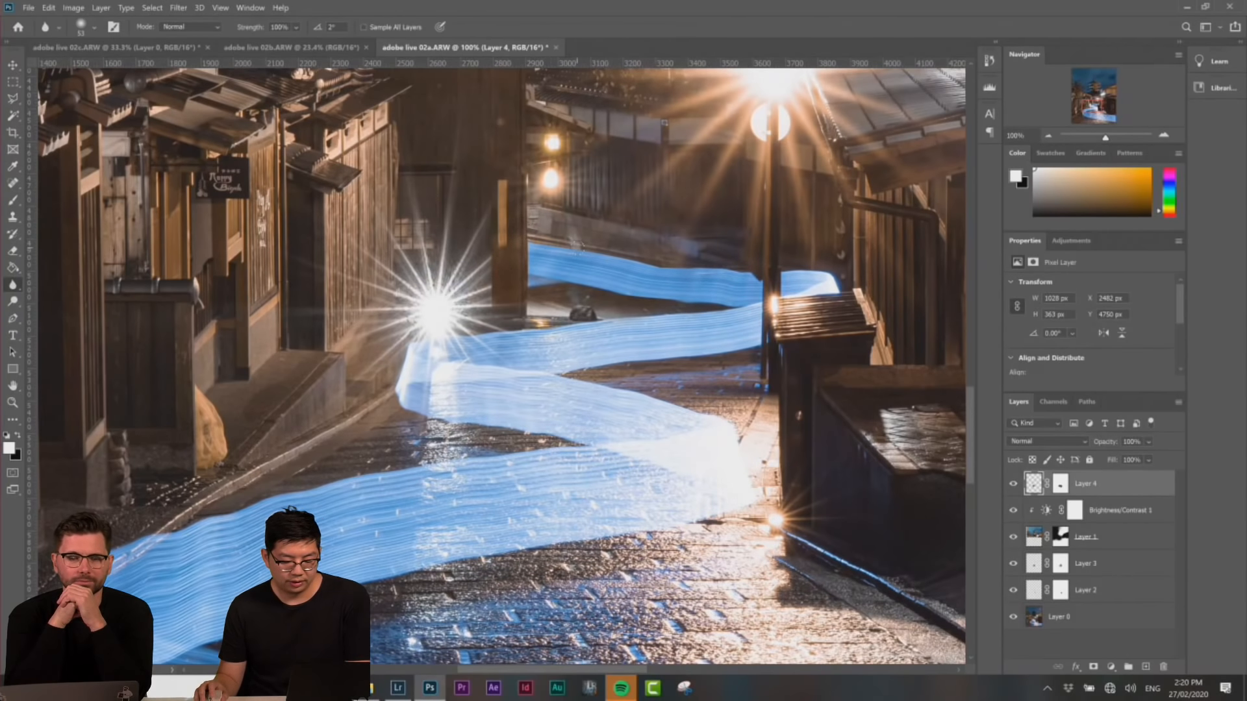
Examine the whole composite to judge how the reshaped light trail fits the street
key("ctrl+minus")
key("ctrl+minus")
key("ctrl+minus")
key("ctrl+minus")
key("ctrl+minus")
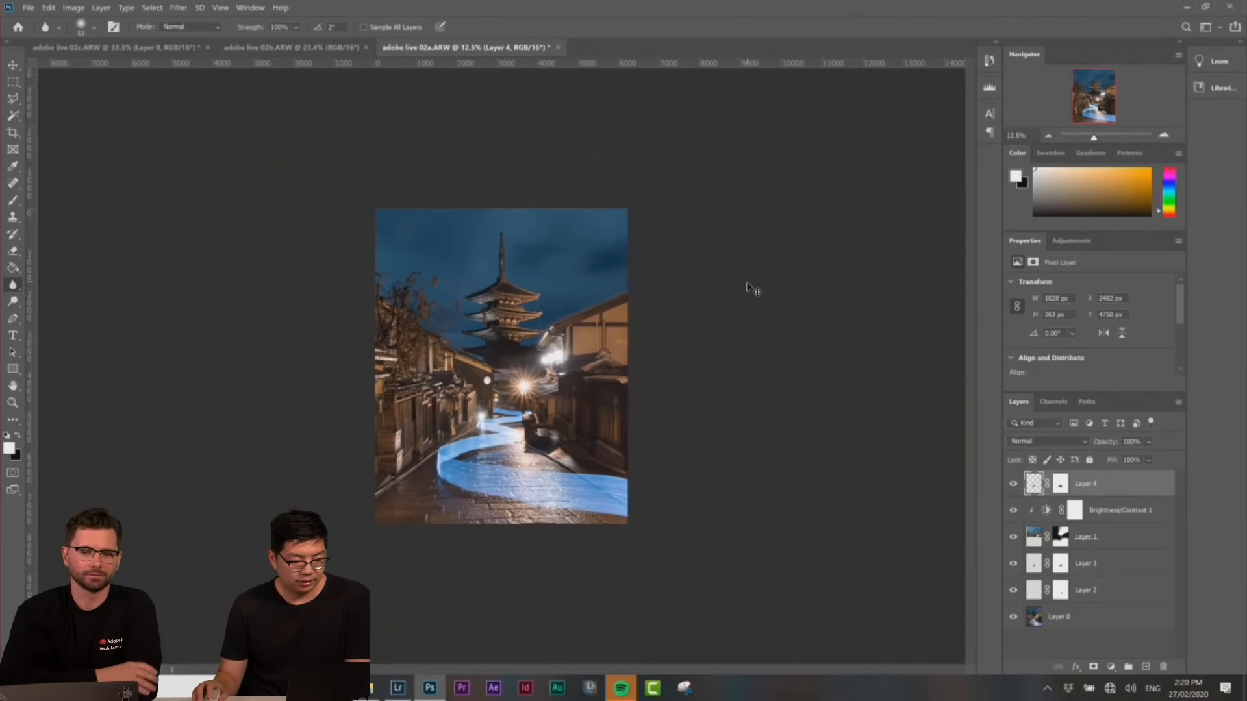
key("ctrl+plus")
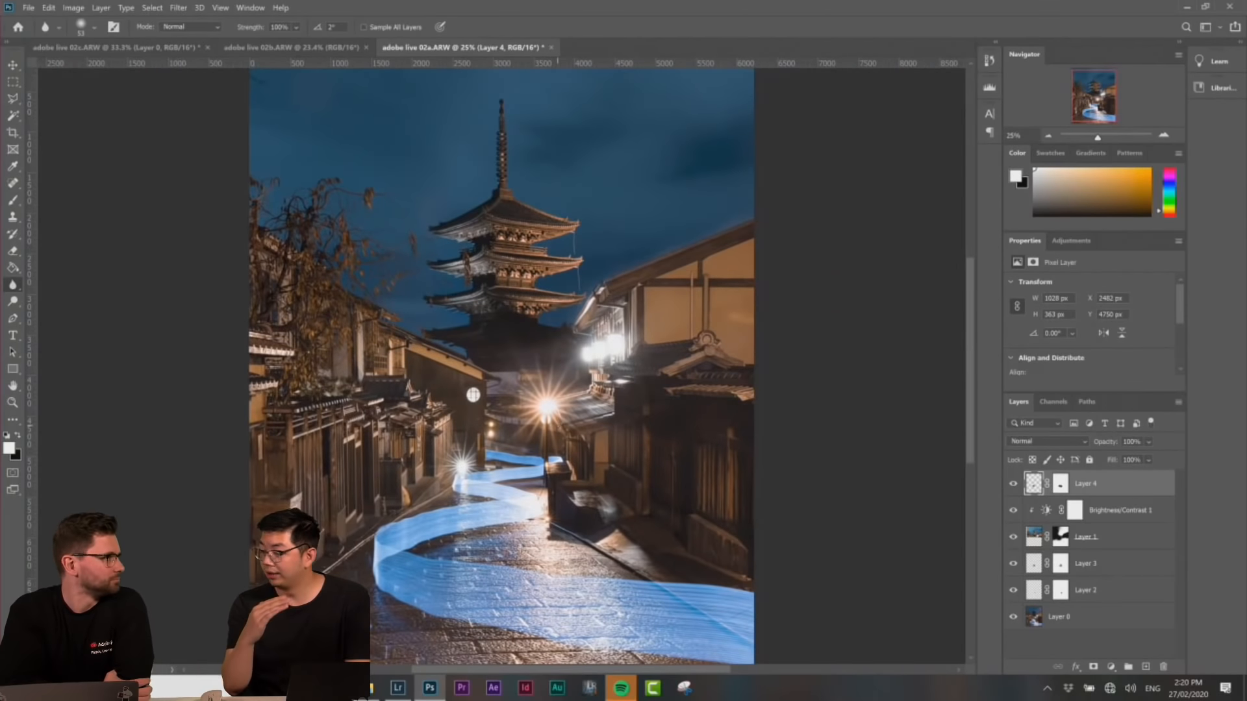
key("ctrl+minus")
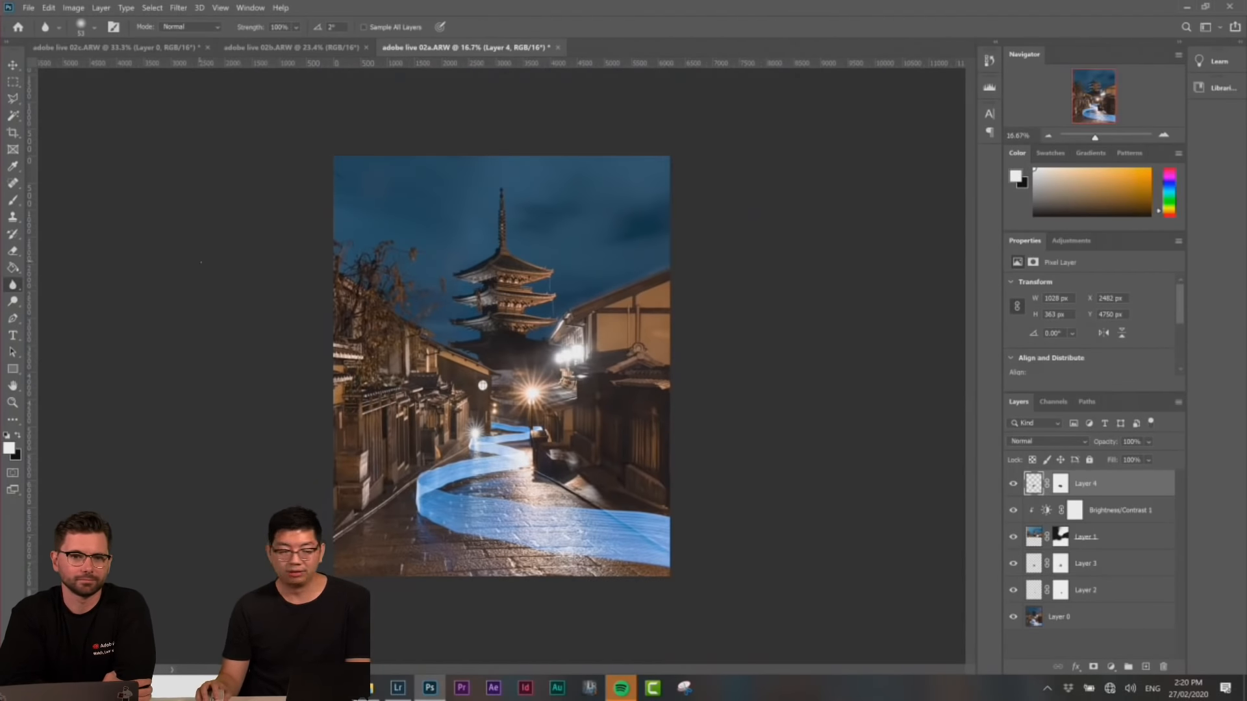
Copy a rectangular area around the standing man from adobe live 02b.ARW and paste it as a new layer in adobe live 02a.ARW
left_click(13, 86)
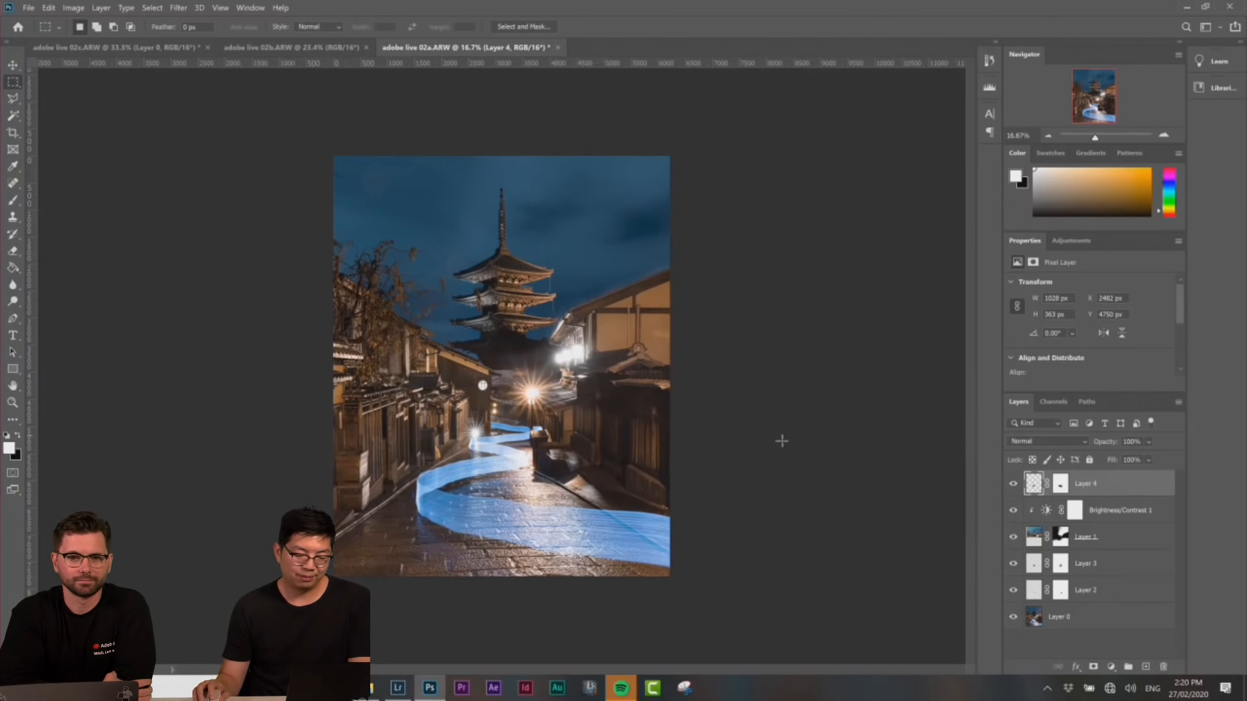
scroll(816, 436, "up", 3)
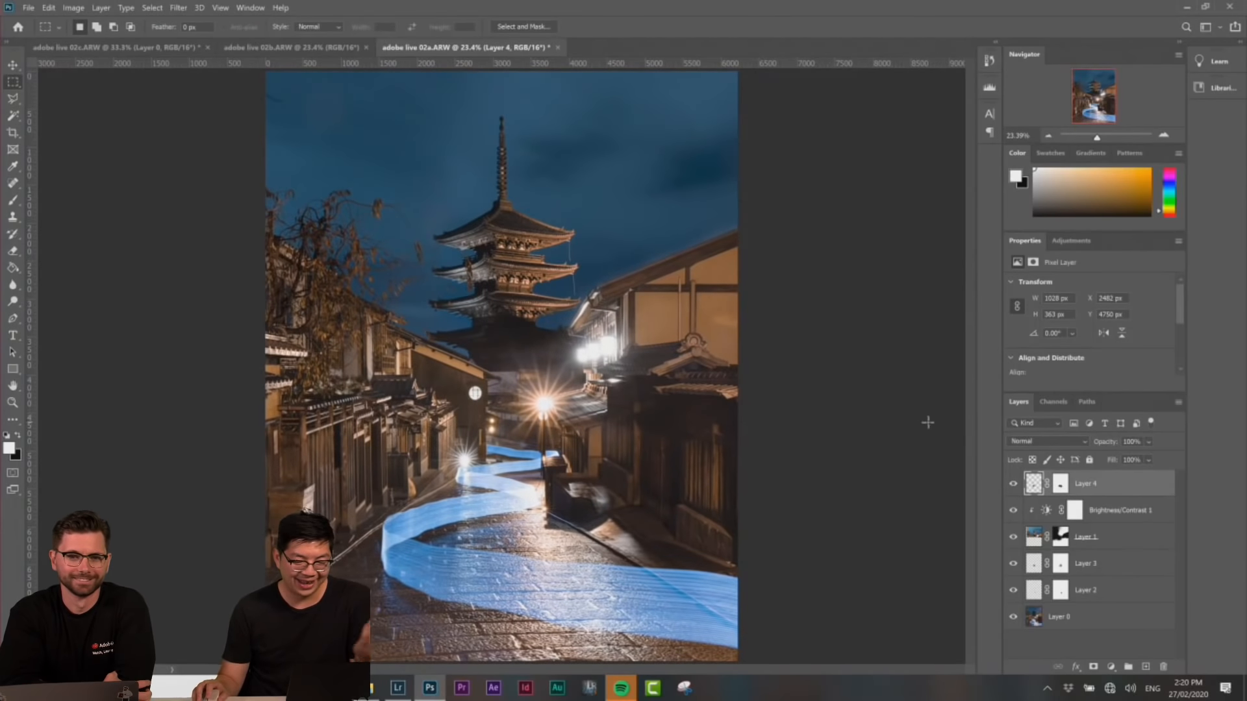
left_click(272, 45)
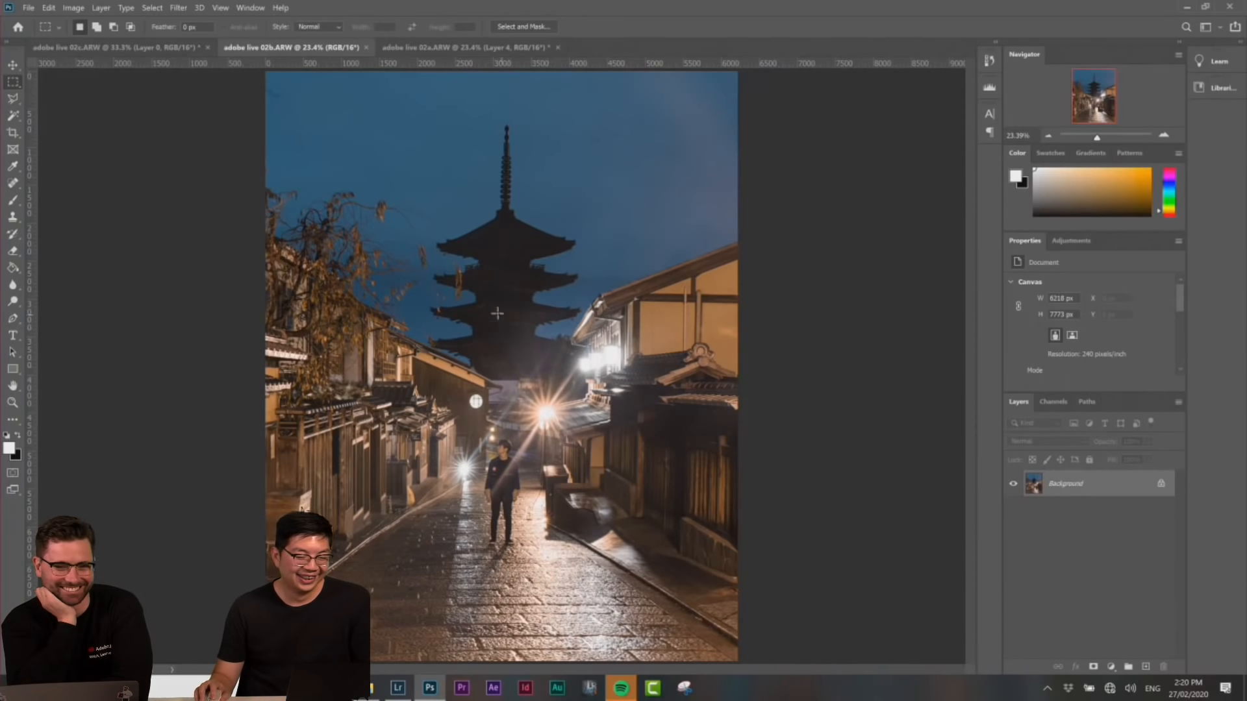
left_click_drag(396, 273, 627, 636)
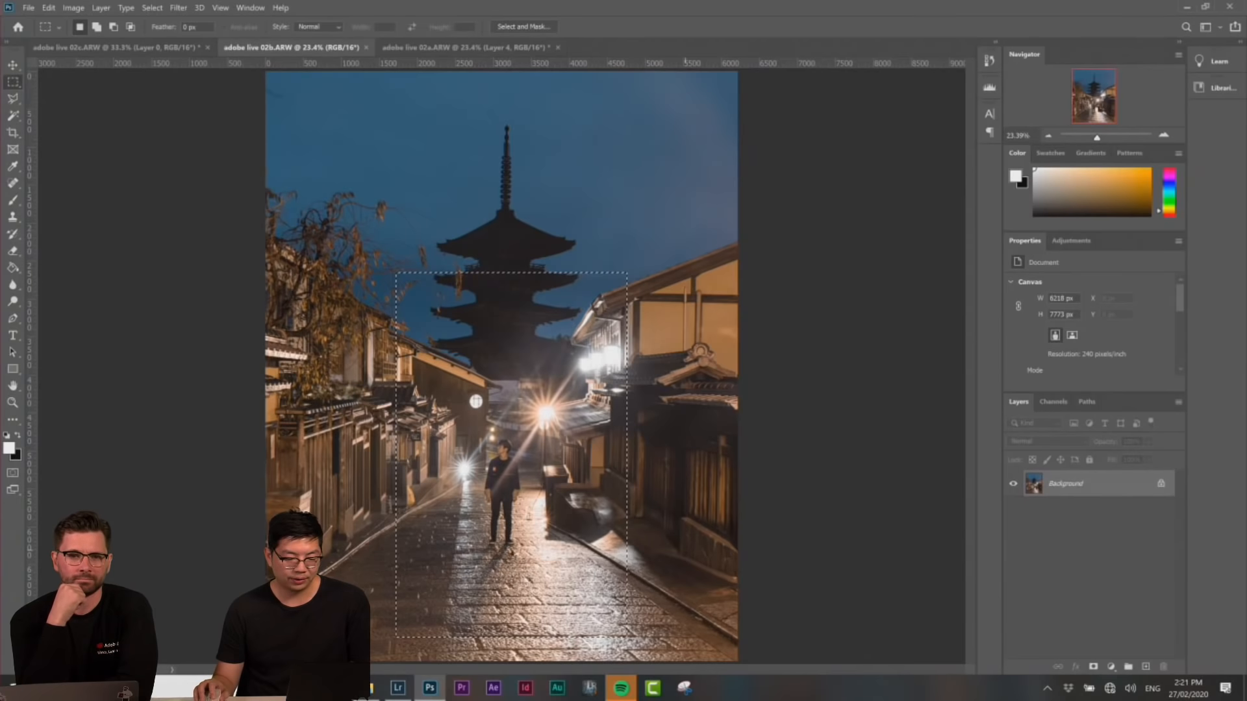
left_click(484, 48)
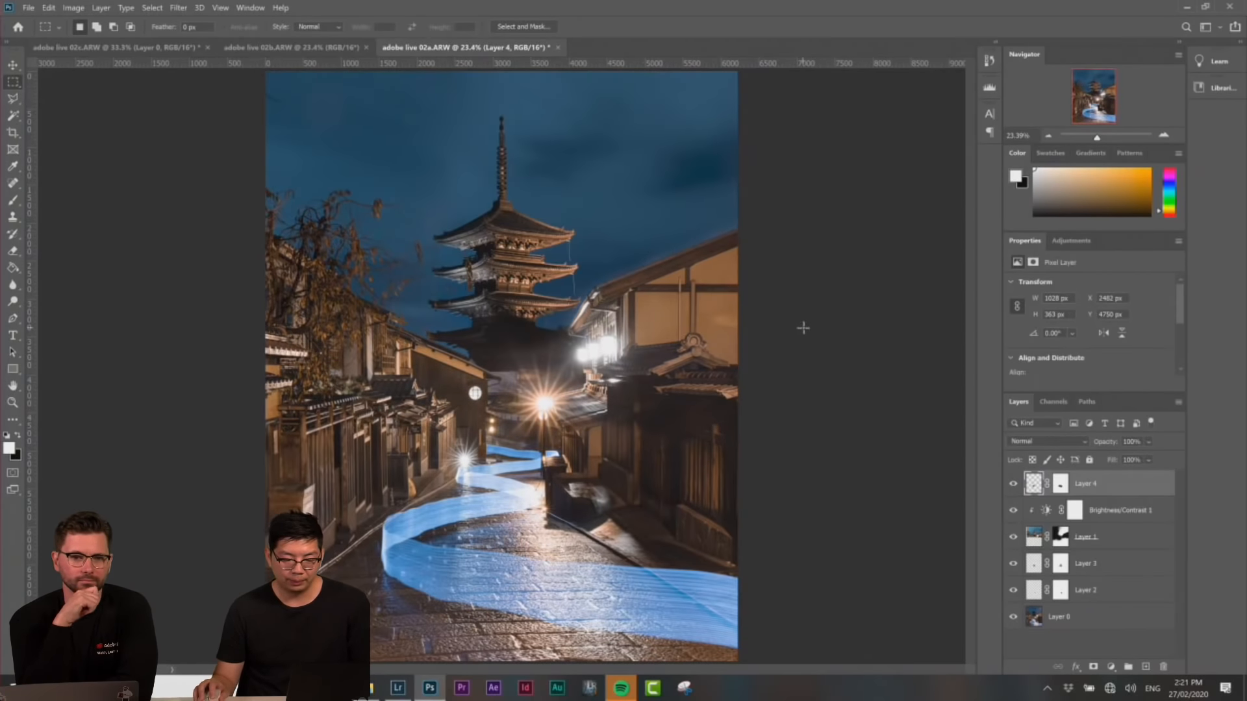
key("ctrl+v")
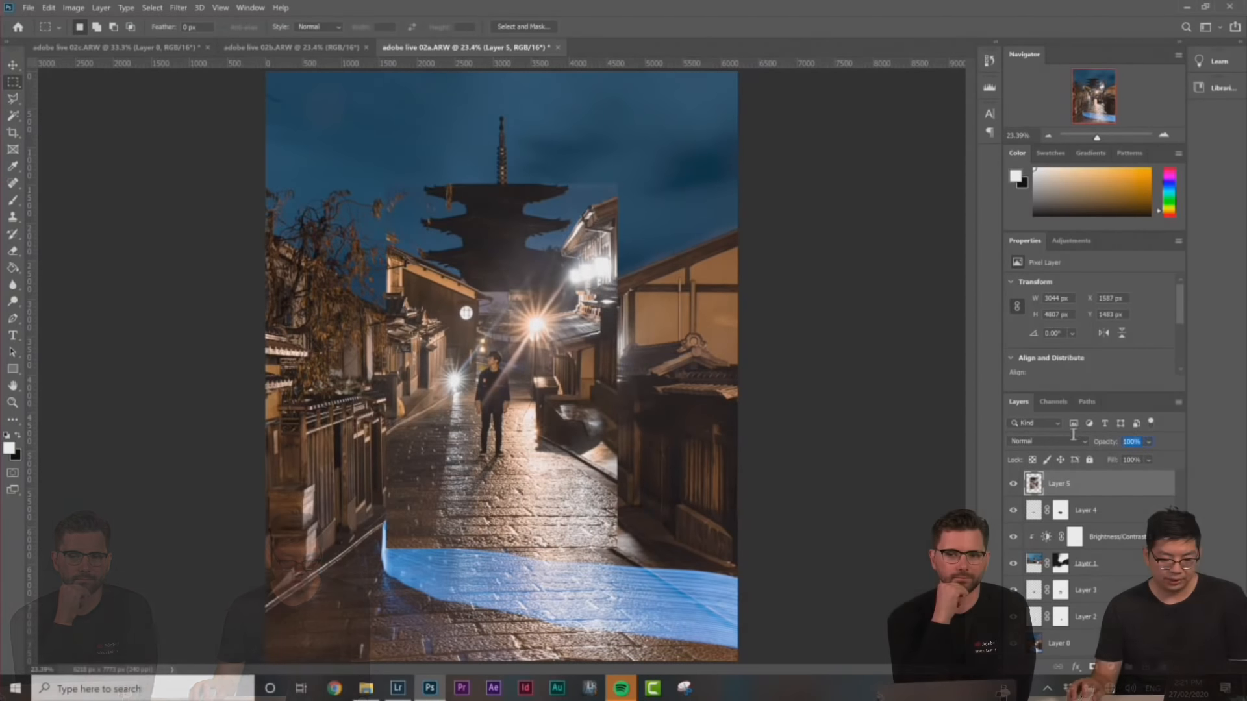
Set Layer 5 to 50% opacity and move it down until its street and lamps line up with the image beneath
key("5")
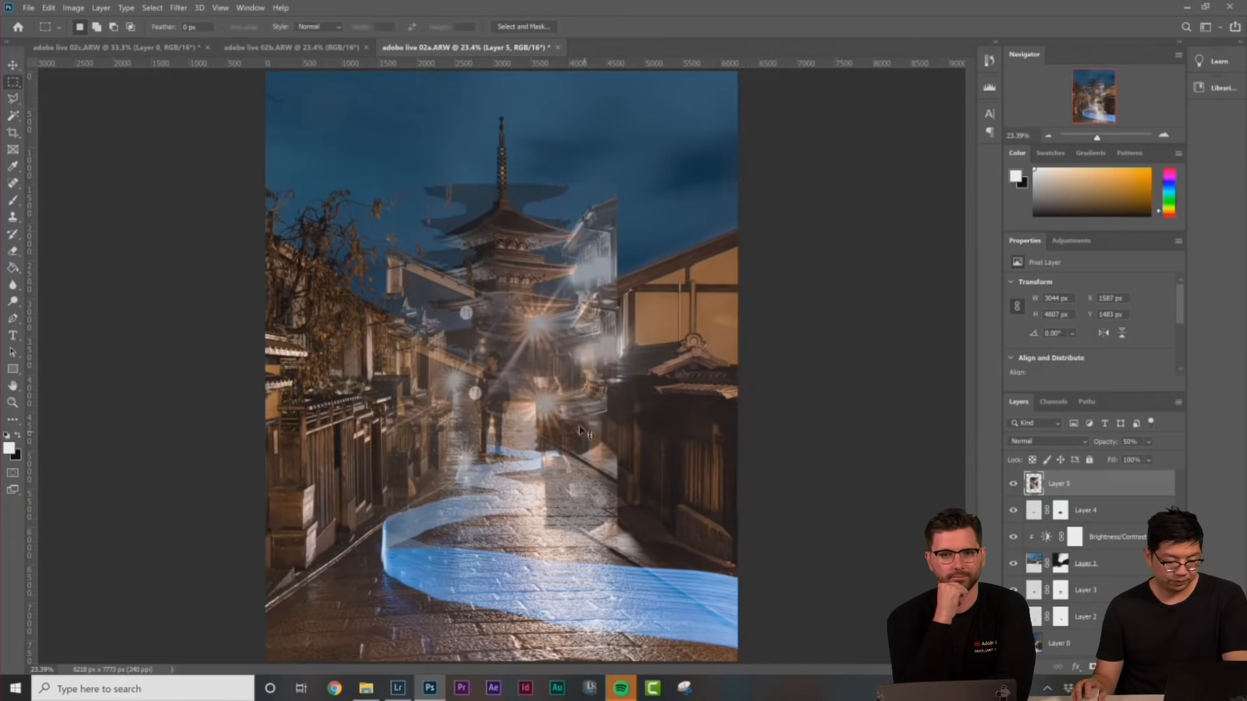
key("ctrl+plus")
scroll(545, 399, "down", 6)
key("ctrl+plus")
scroll(546, 399, "up", 3)
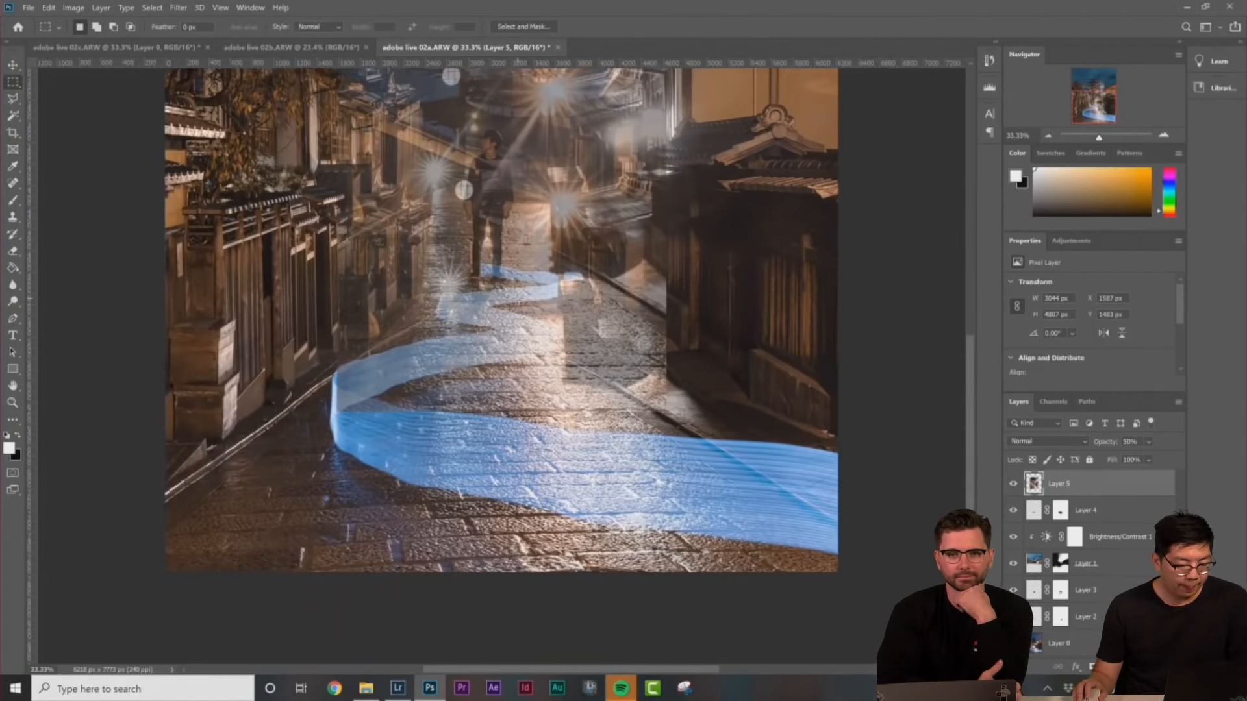
left_click_drag(505, 224, 517, 324)
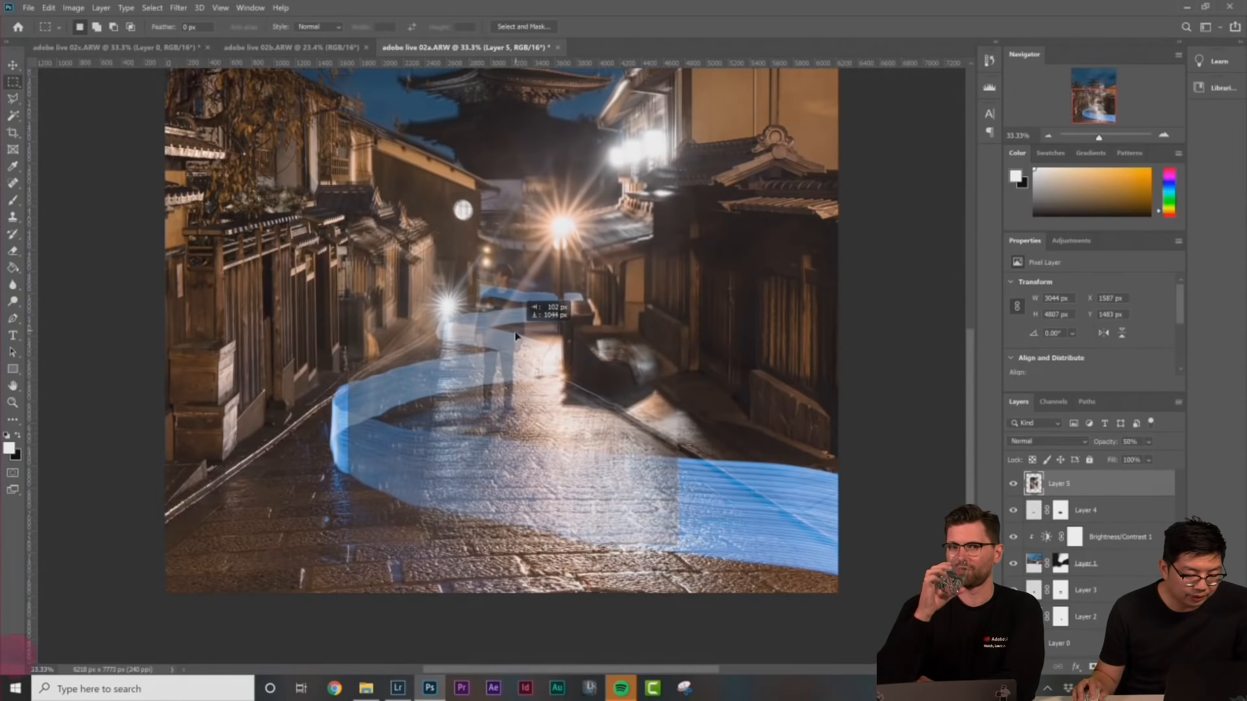
Free-transform Layer 5 to about 100.5% width, 98.8% height and -0.56° rotation to match the scene beneath, and apply it
right_click(524, 284)
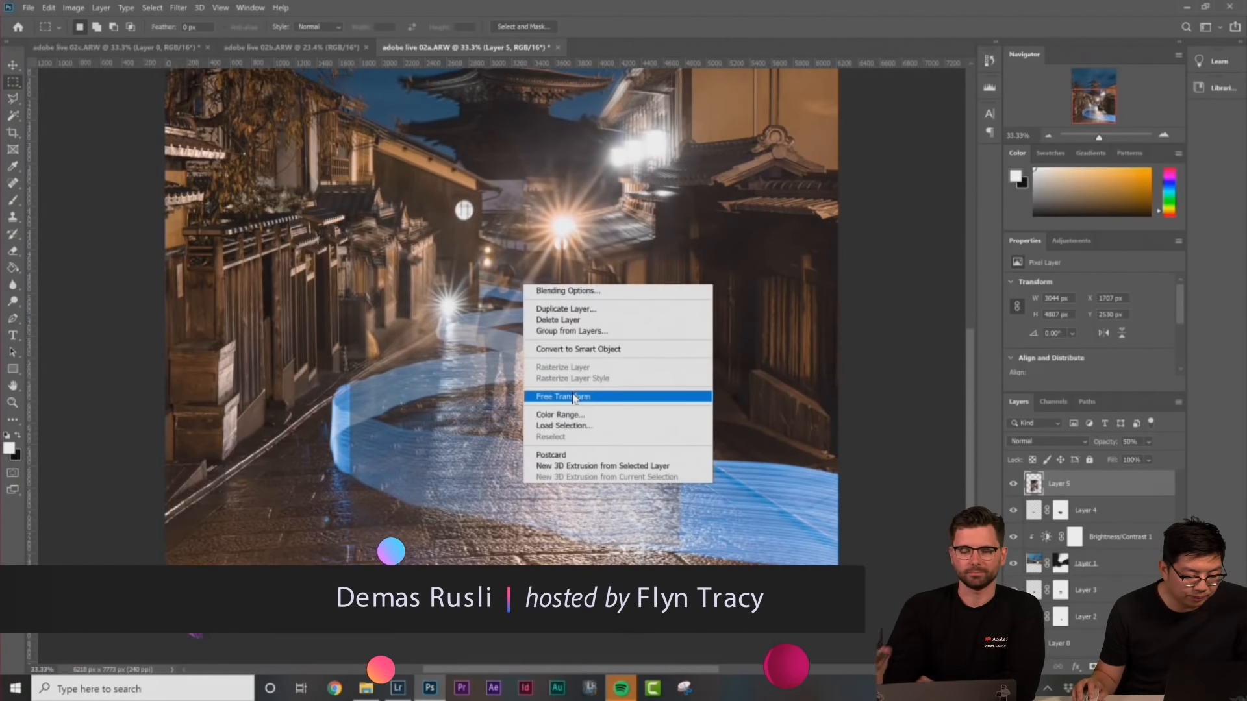
left_click(573, 396)
right_click(511, 300)
left_click(562, 361)
left_click_drag(514, 546, 515, 541)
left_click_drag(680, 541, 676, 536)
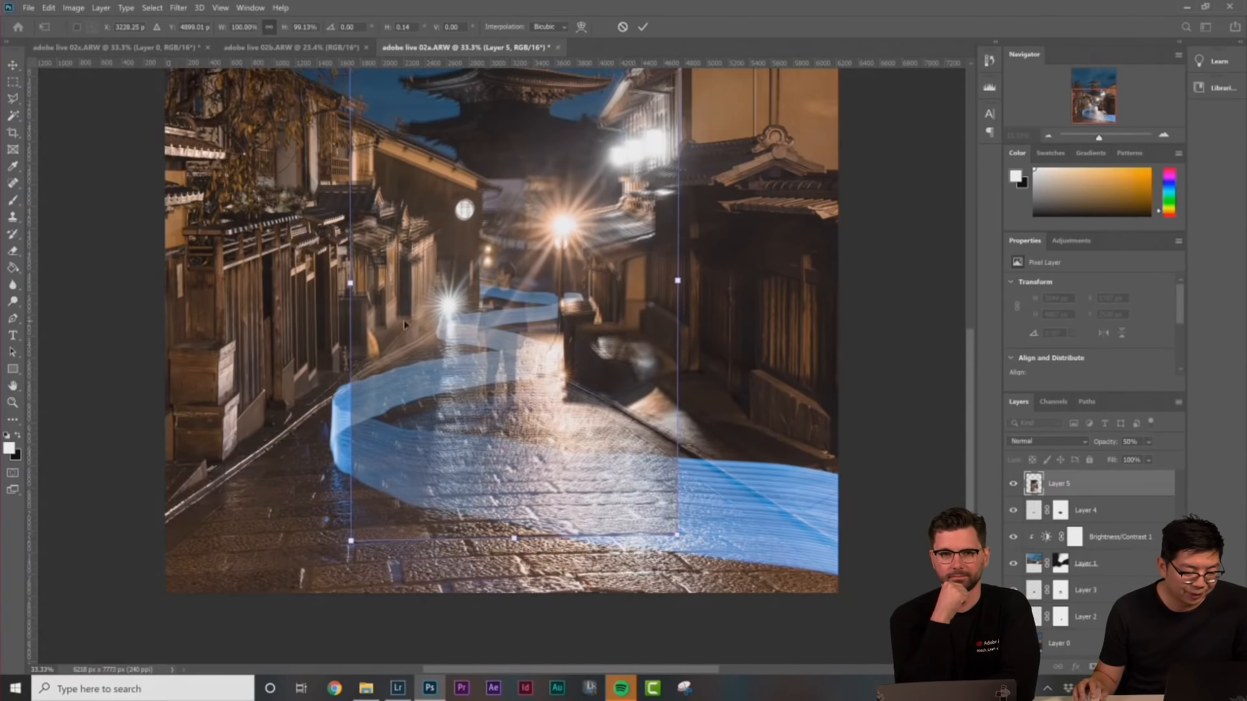
left_click_drag(349, 284, 347, 290)
left_click_drag(348, 546, 353, 550)
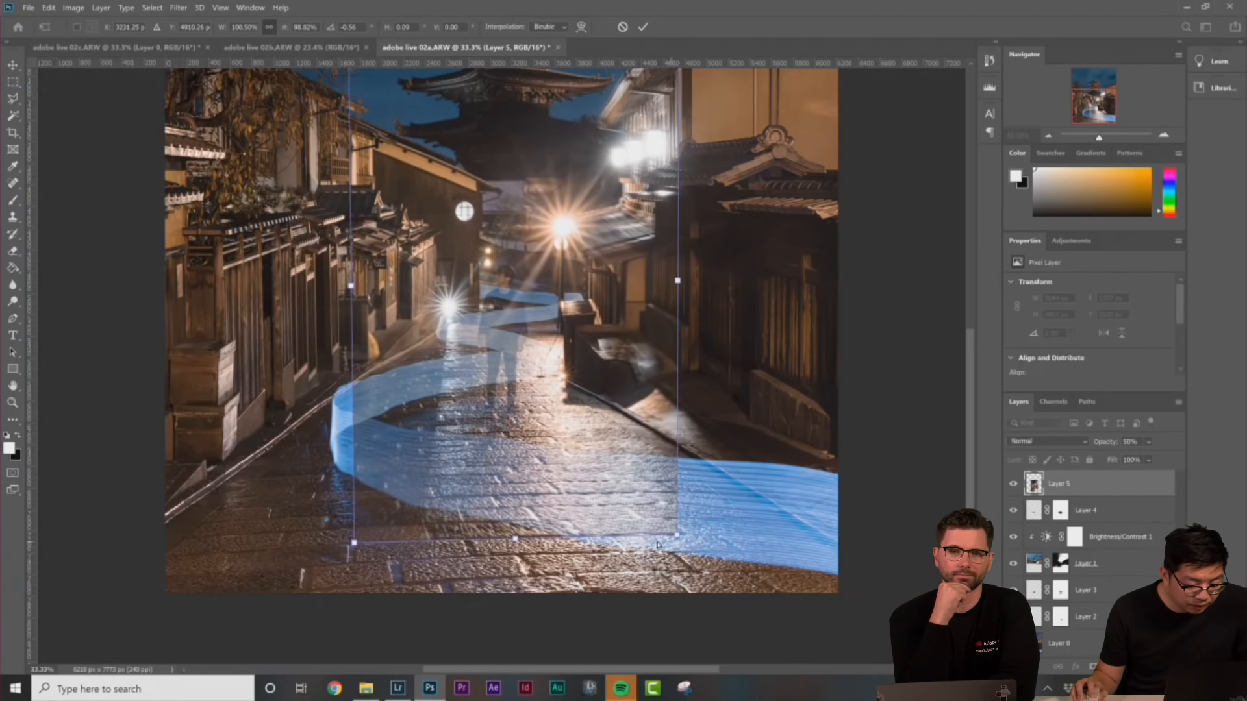
left_click_drag(516, 541, 515, 543)
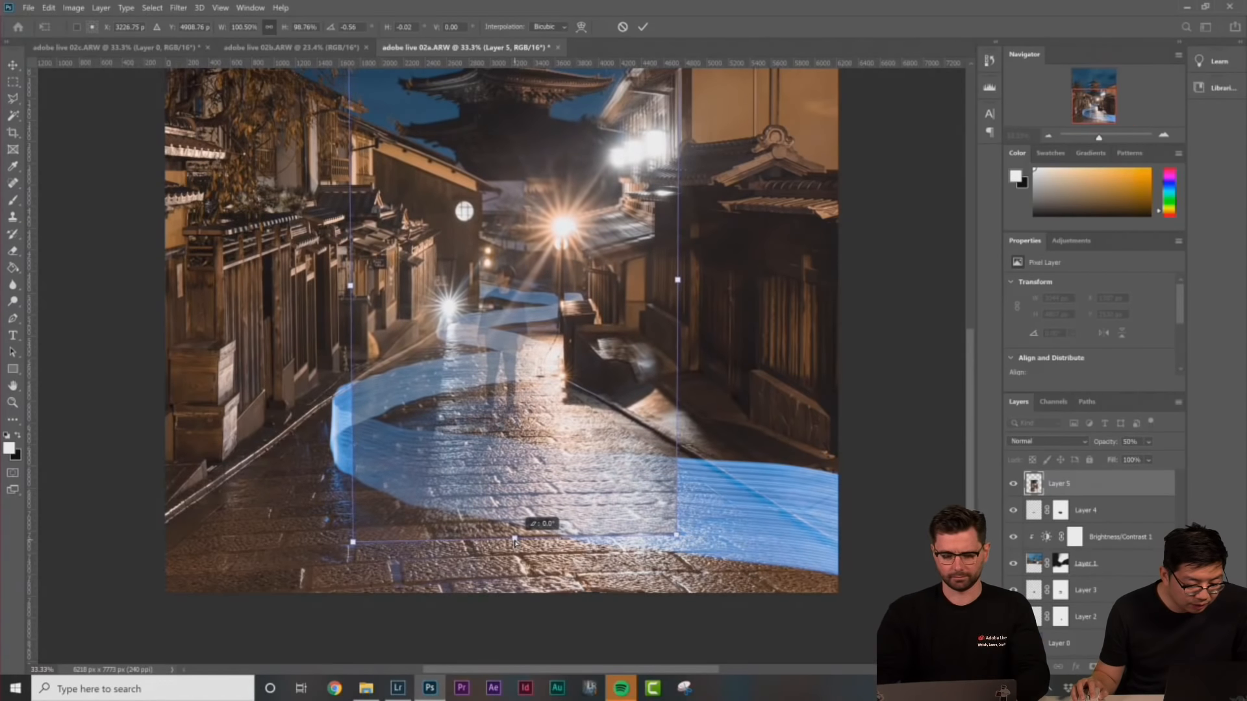
scroll(551, 176, "up", 5)
left_click_drag(507, 138, 513, 135)
key("Return")
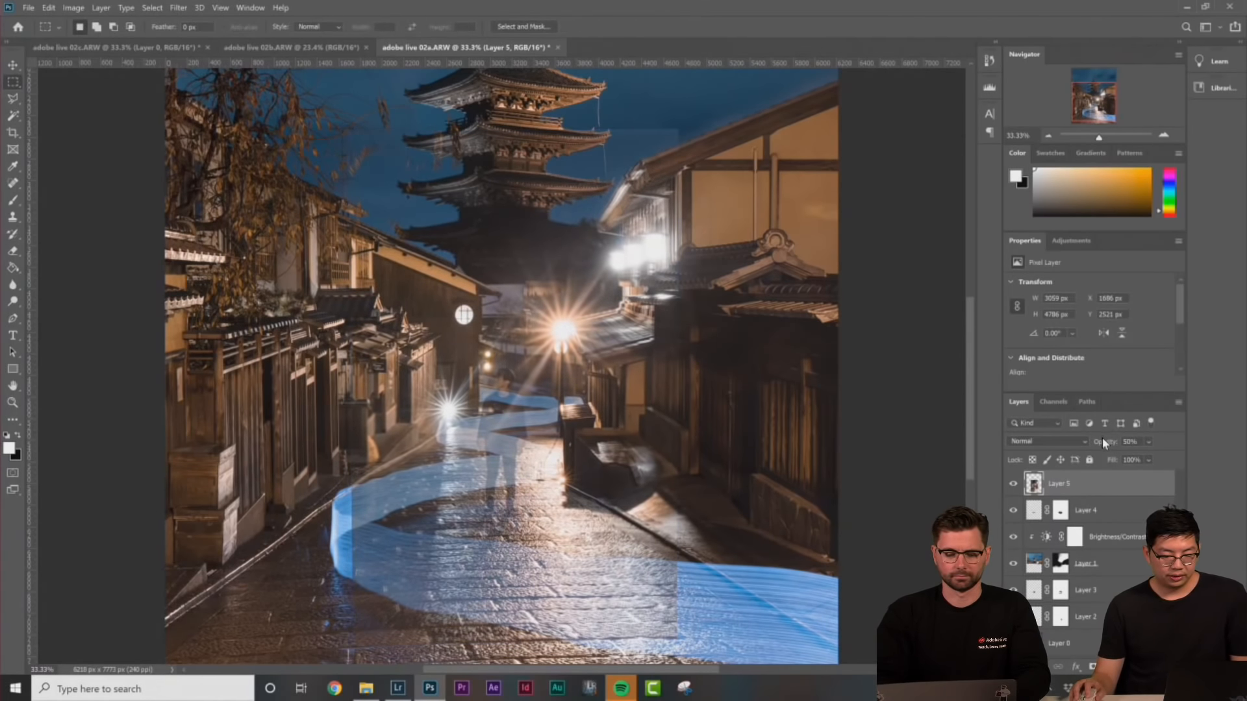
Return Layer 5 to 100% opacity and add a layer mask to it
left_click_drag(1103, 441, 1143, 441)
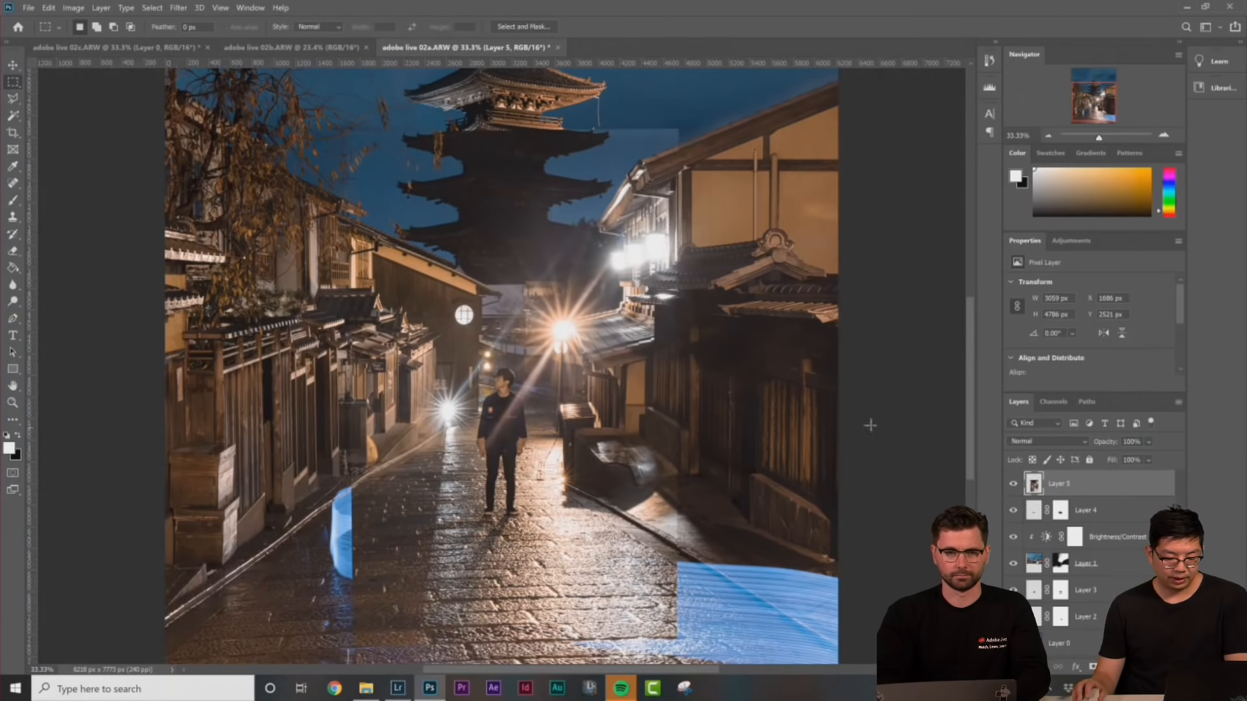
scroll(871, 423, "down", 3)
left_click(1092, 667)
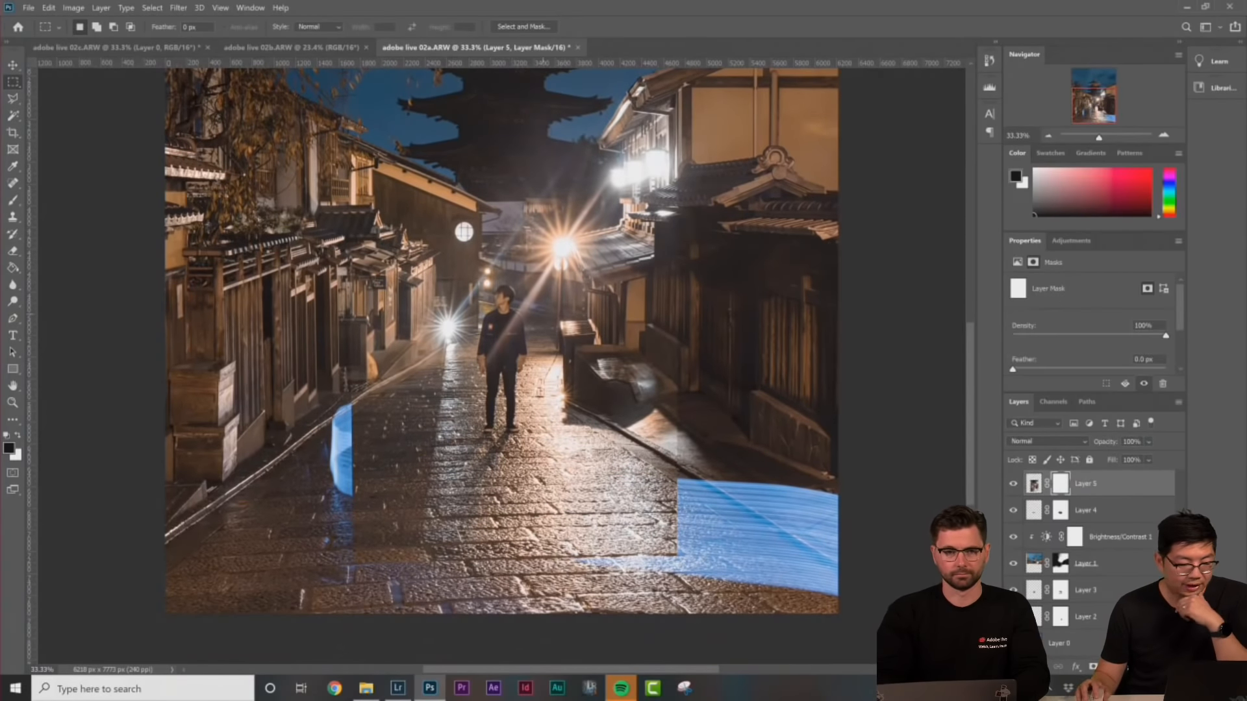
Paint black on Layer 5's mask with a large brush at 0% hardness to hide the pasted surroundings, keeping the area around the man
left_click(13, 200)
right_click(665, 224)
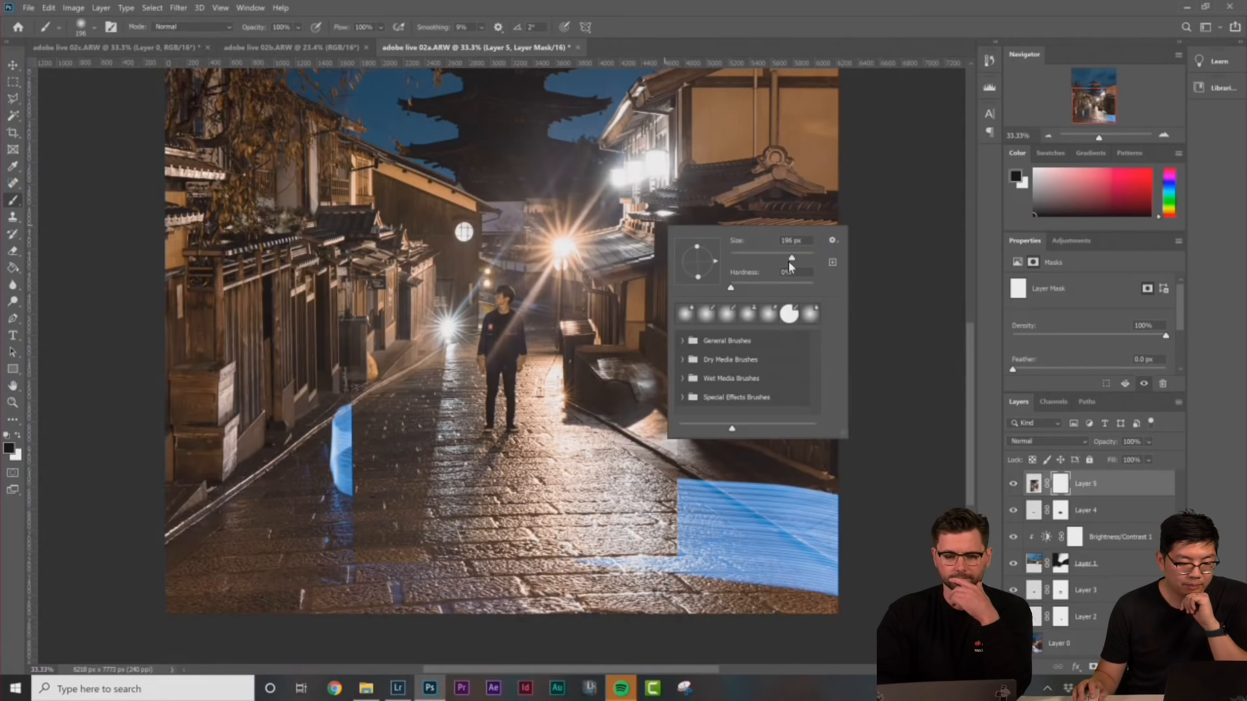
left_click_drag(804, 258, 805, 258)
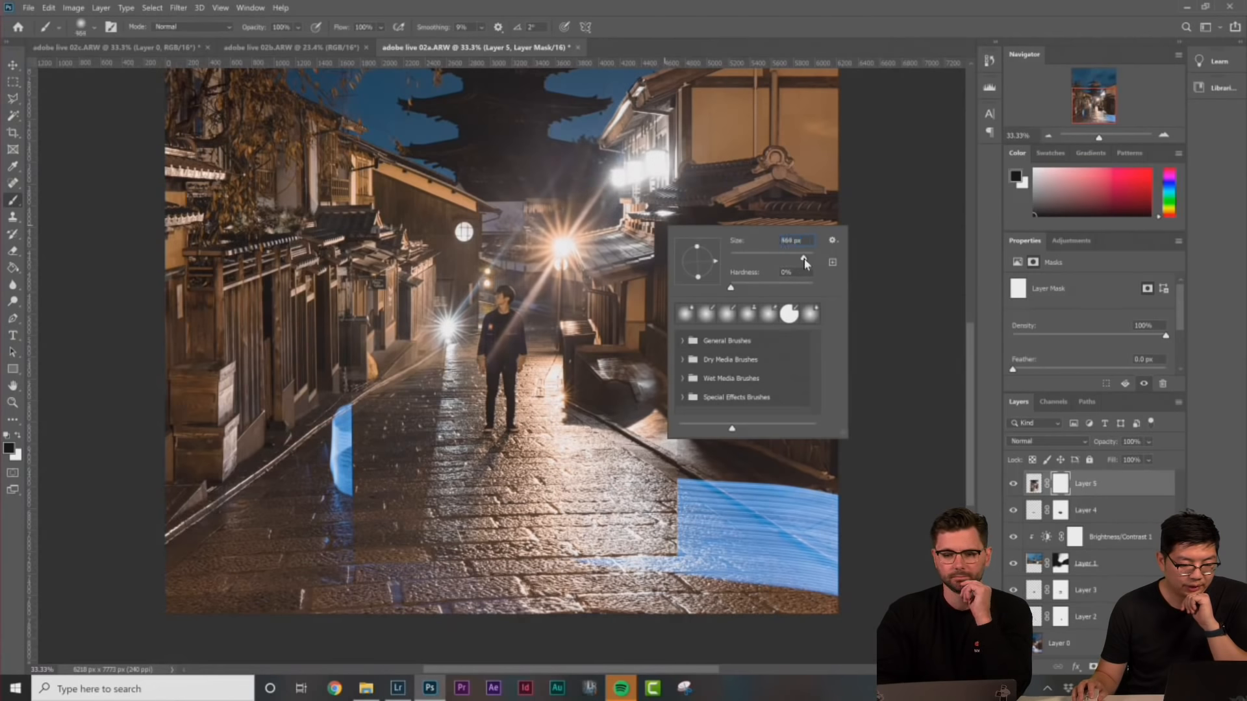
mouse_move(547, 186)
left_mouse_down()
mouse_move(409, 183)
mouse_move(412, 172)
mouse_move(712, 166)
left_mouse_up()
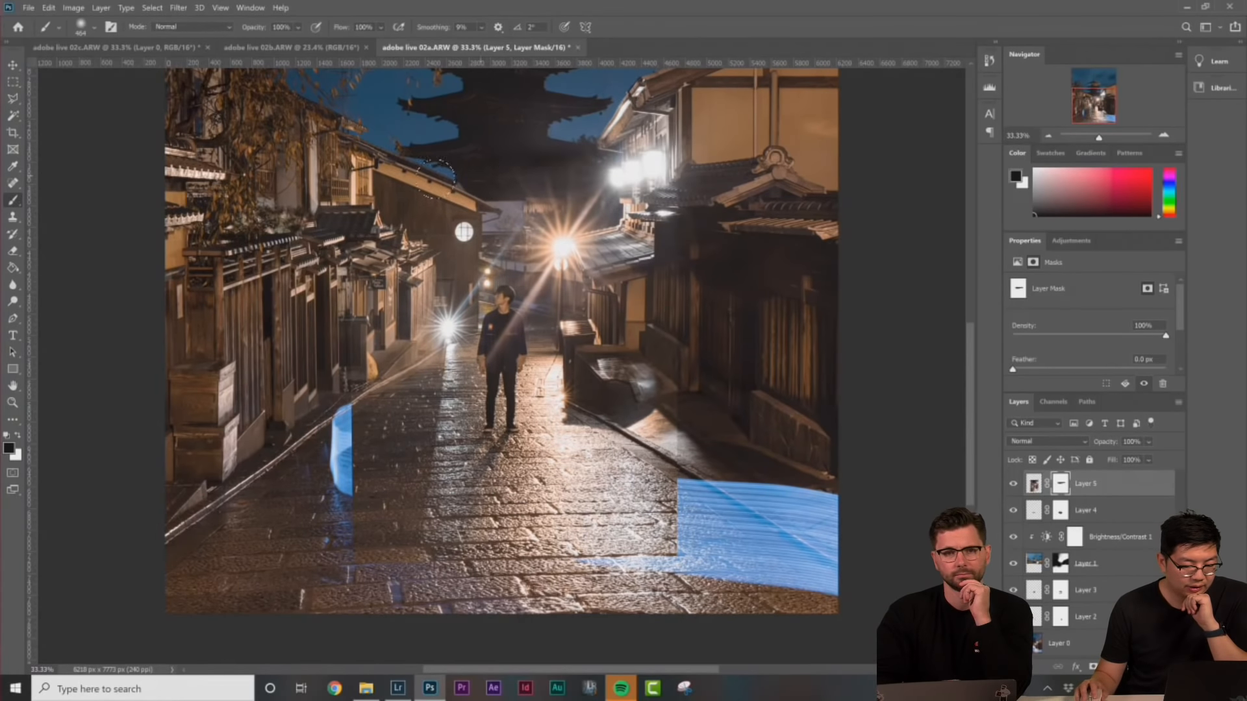
scroll(502, 161, "up", 2)
mouse_move(495, 135)
left_mouse_down()
mouse_move(662, 135)
mouse_move(628, 165)
mouse_move(622, 194)
left_mouse_up()
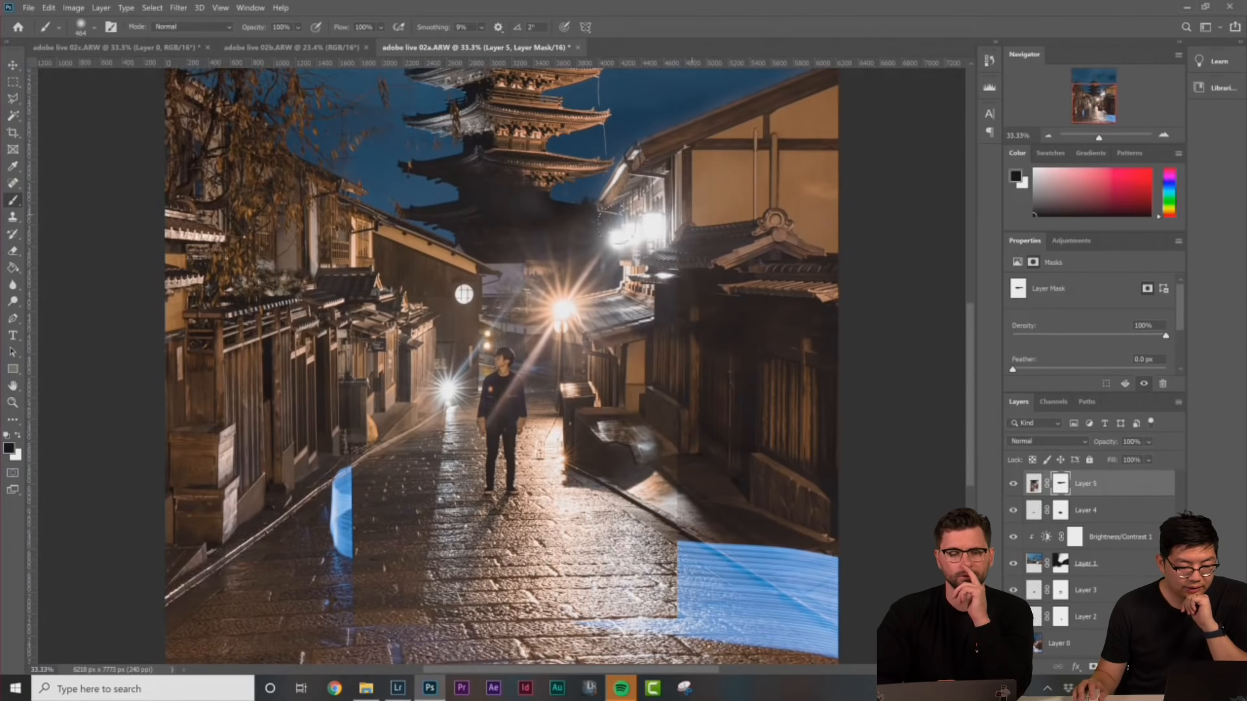
mouse_move(440, 198)
left_mouse_down()
mouse_move(513, 165)
mouse_move(397, 156)
left_mouse_up()
mouse_move(322, 281)
left_mouse_down()
mouse_move(383, 325)
mouse_move(409, 370)
left_mouse_up()
mouse_move(457, 400)
left_mouse_down()
mouse_move(390, 483)
mouse_move(317, 499)
mouse_move(344, 513)
mouse_move(356, 544)
mouse_move(468, 572)
mouse_move(396, 599)
mouse_move(552, 617)
mouse_move(675, 584)
mouse_move(339, 596)
left_mouse_up()
mouse_move(525, 578)
left_mouse_down()
mouse_move(662, 563)
mouse_move(652, 520)
mouse_move(672, 451)
mouse_move(640, 438)
mouse_move(583, 446)
mouse_move(569, 434)
mouse_move(578, 370)
mouse_move(560, 391)
mouse_move(546, 377)
left_mouse_up()
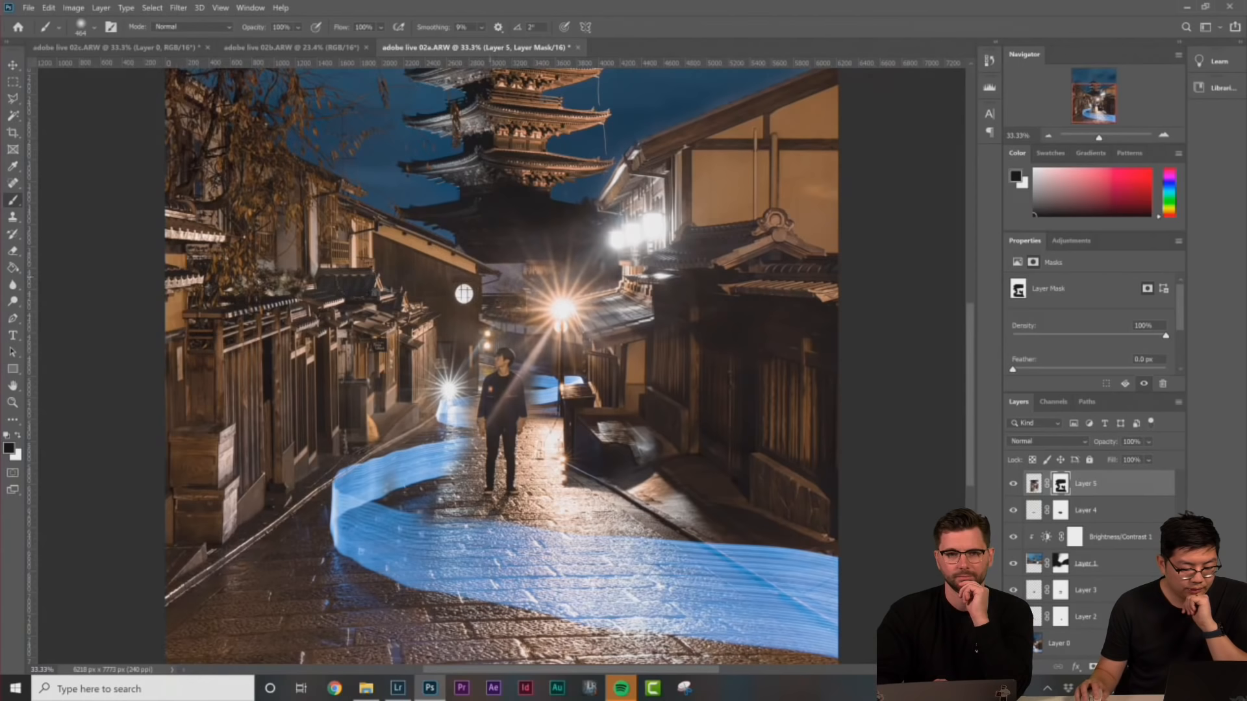
Target Layer 5's image instead of its mask and run Select Subject to select the standing man
key("l")
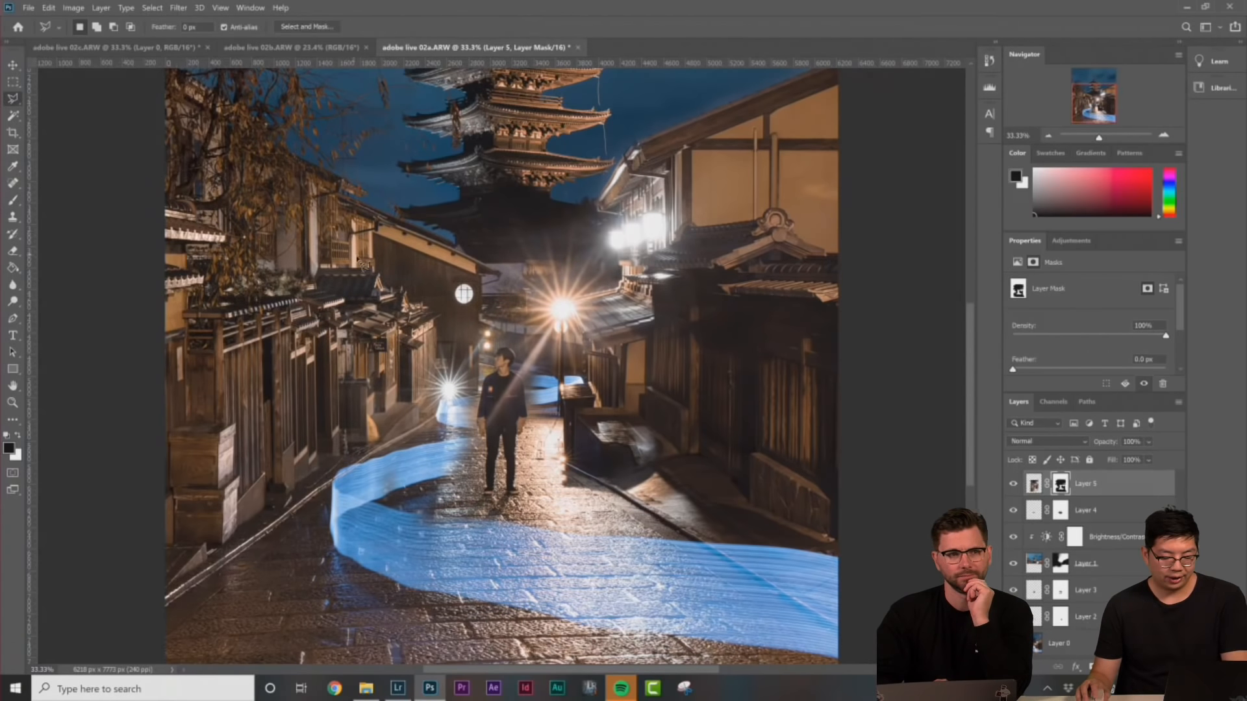
scroll(503, 520, "up", 2)
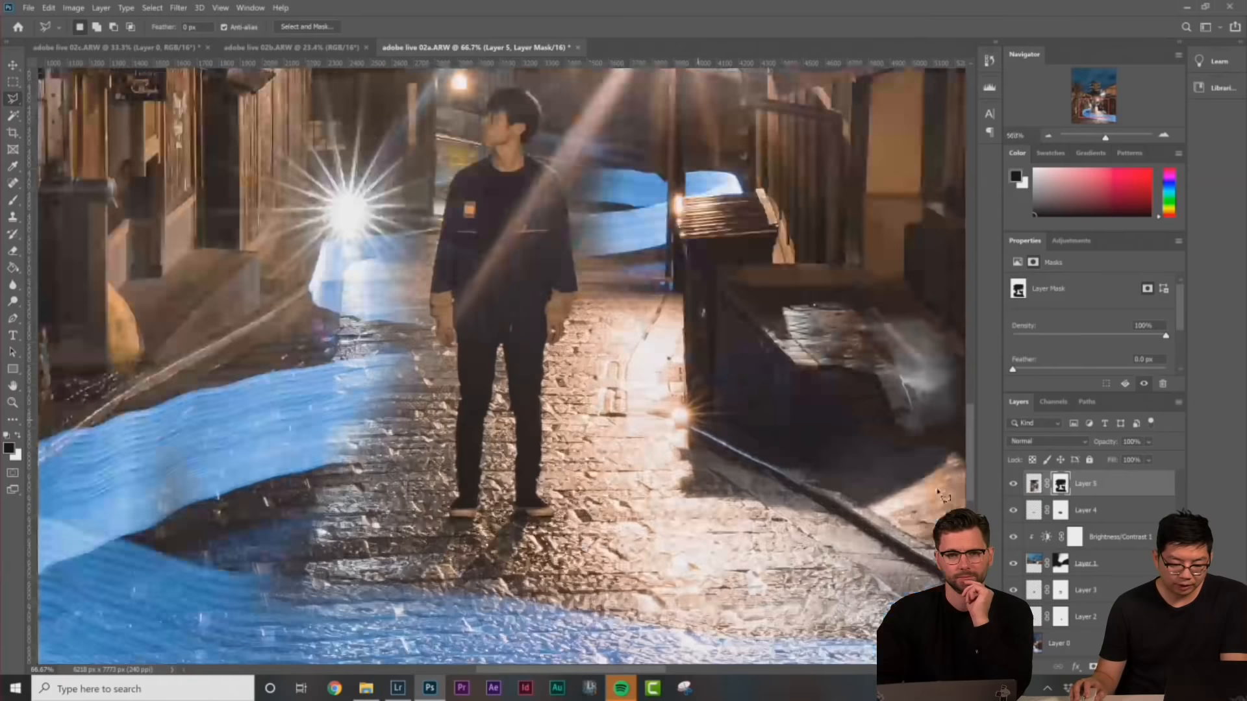
left_click(1033, 485)
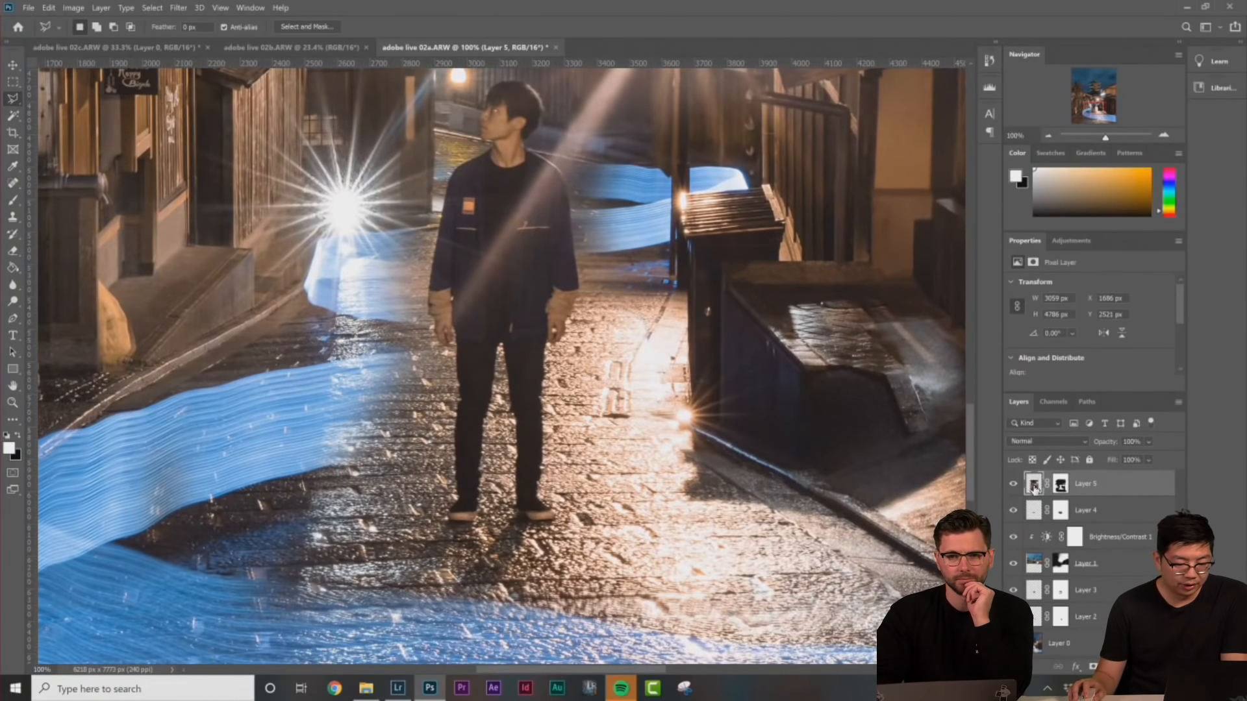
left_click(11, 119)
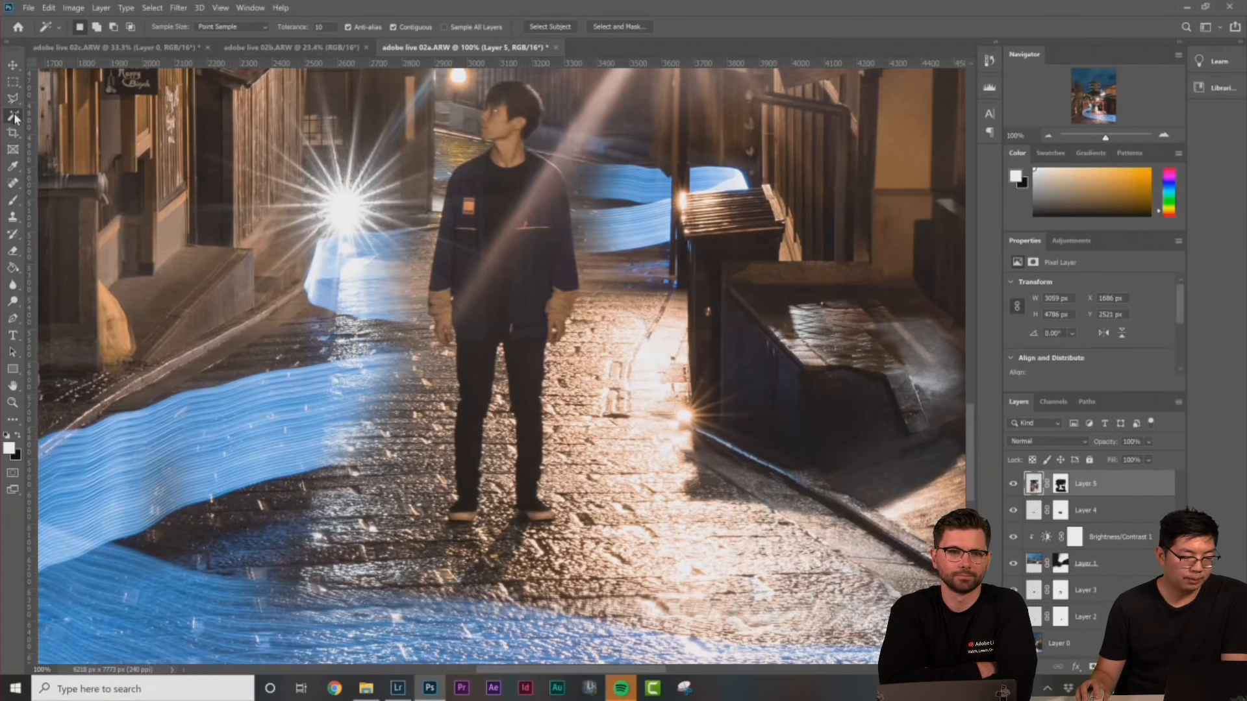
left_click(562, 29)
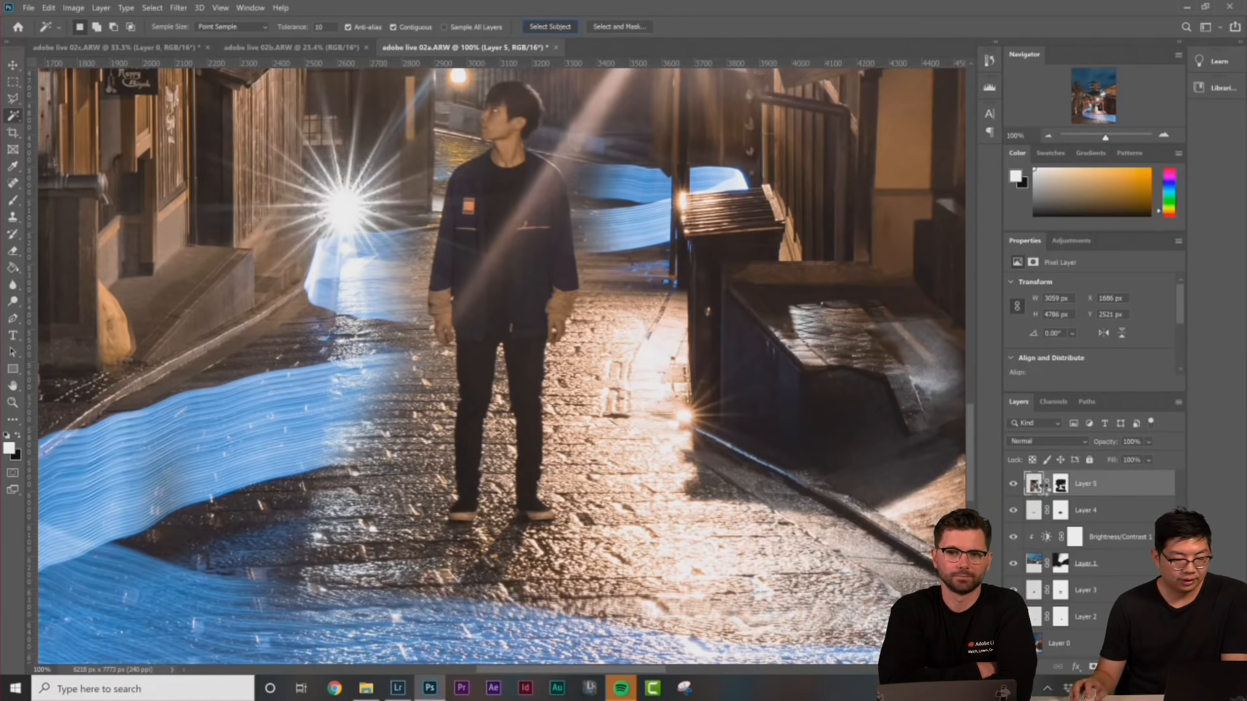
scroll(549, 388, "up", 1)
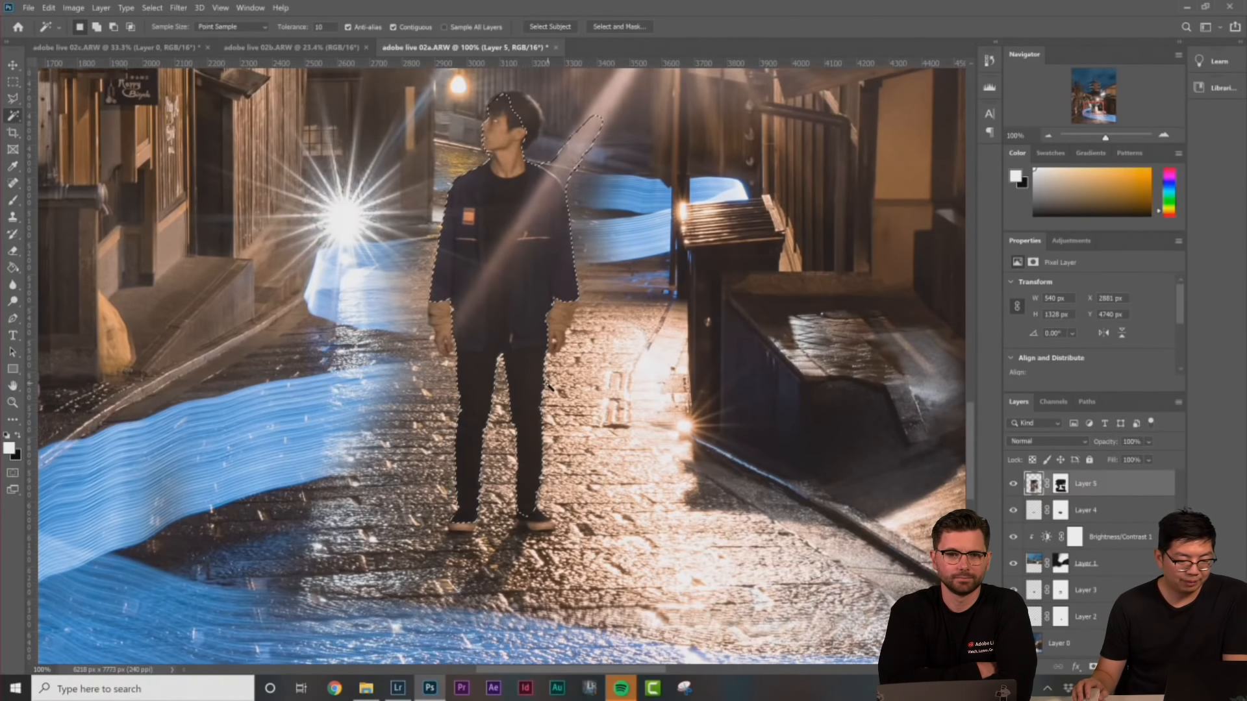
scroll(549, 388, "up", 2)
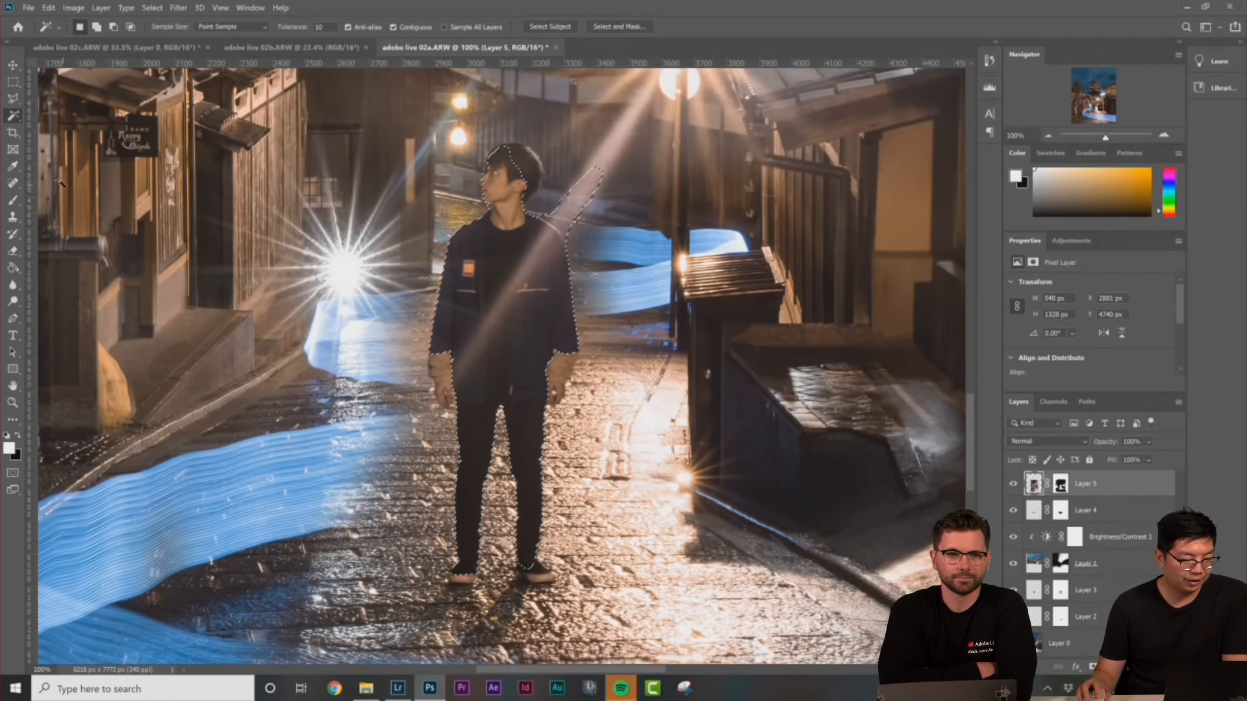
Add the man's forearms and hands on both sides to the selection with the Polygonal Lasso
left_click(12, 98)
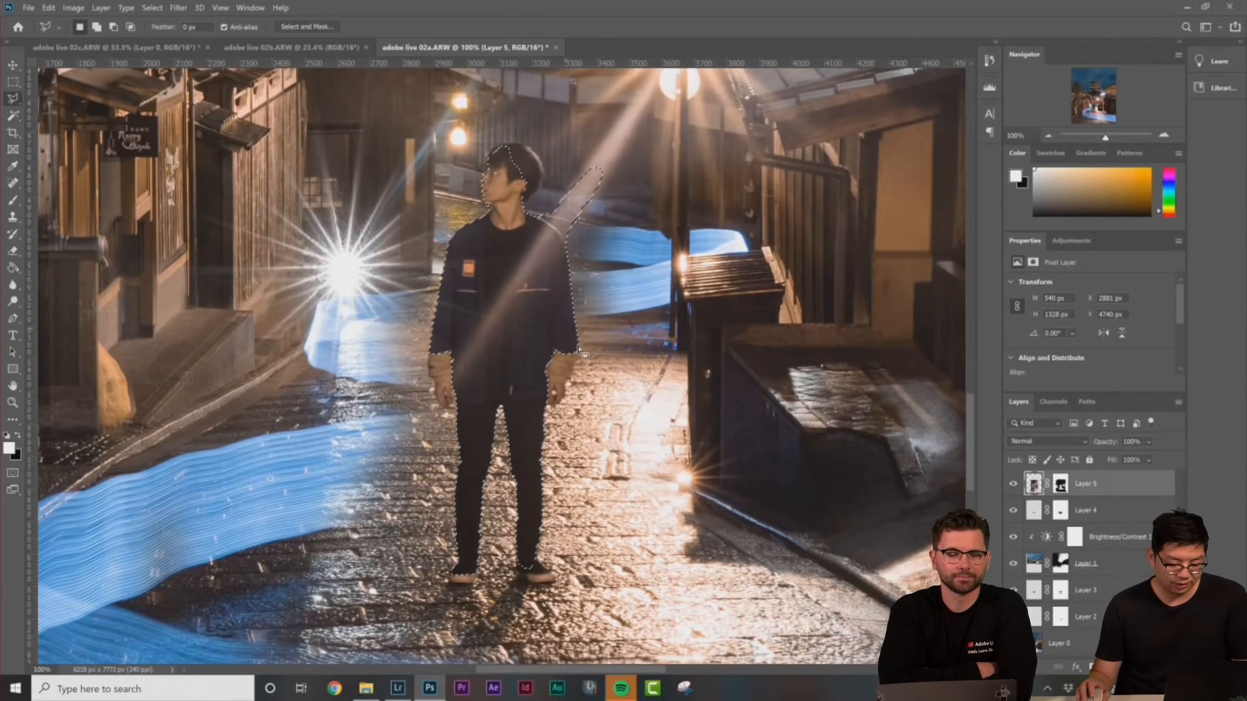
key("ctrl+plus")
scroll(551, 376, "down", 1)
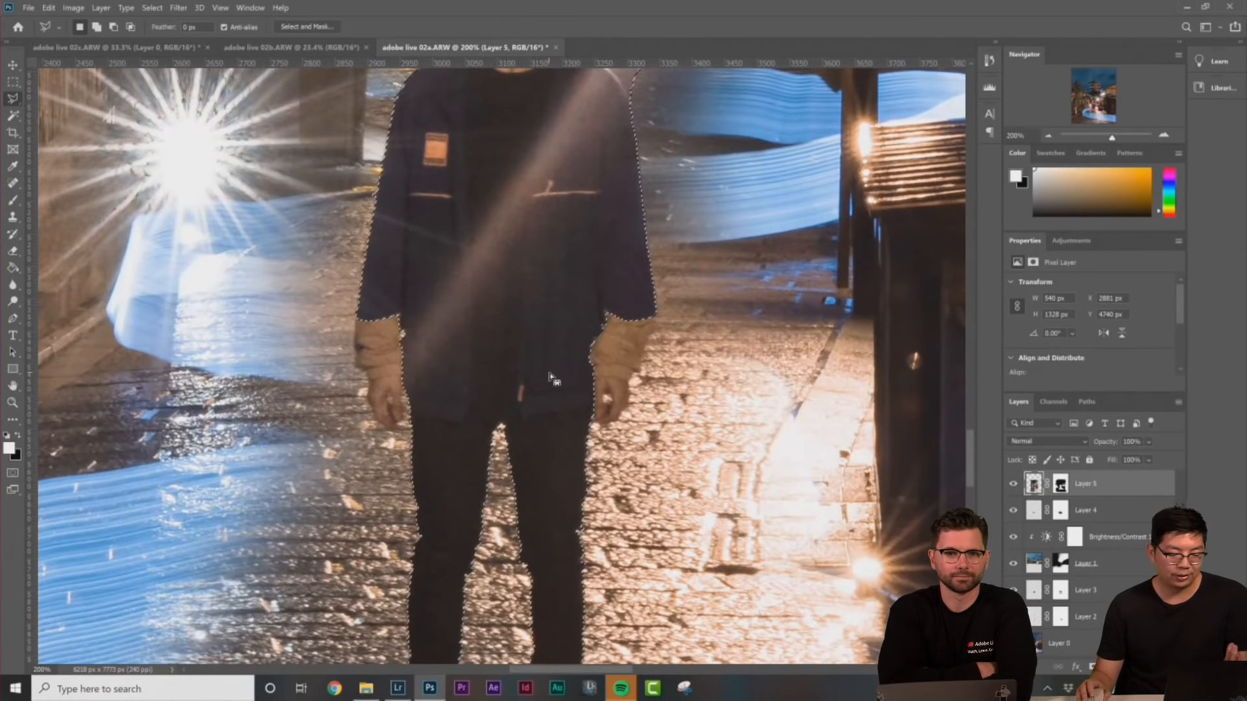
key("shift")
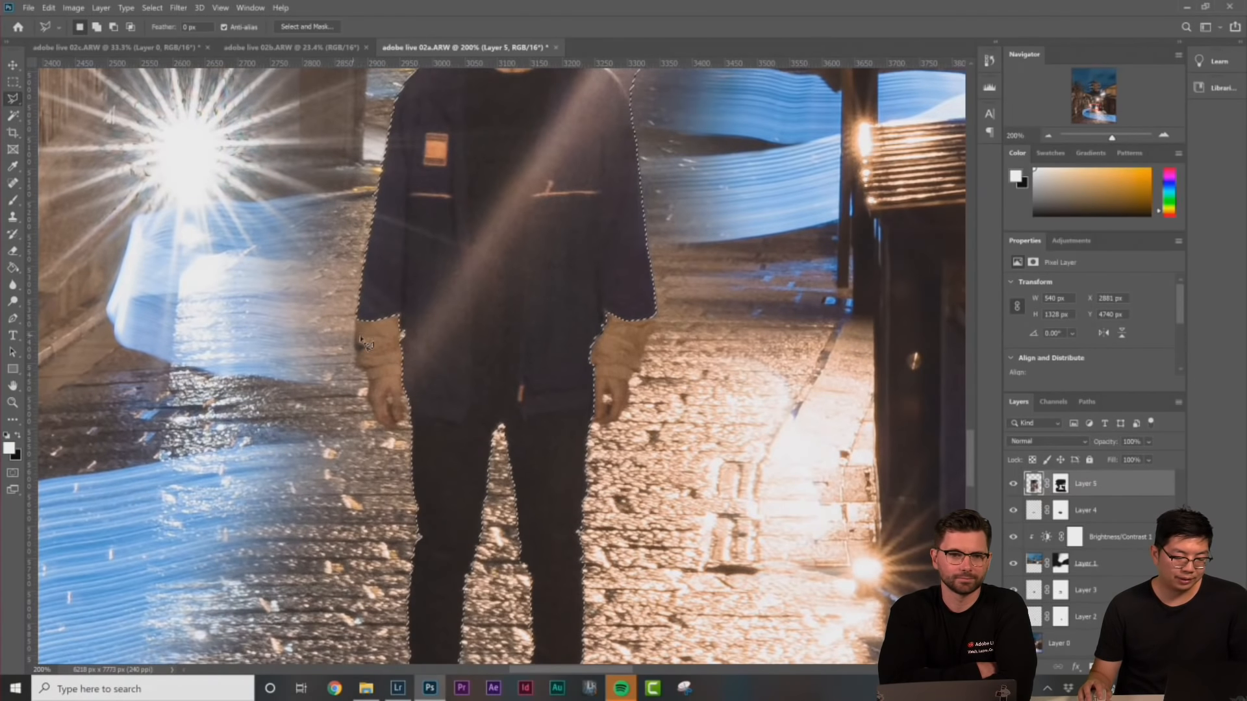
key("shift")
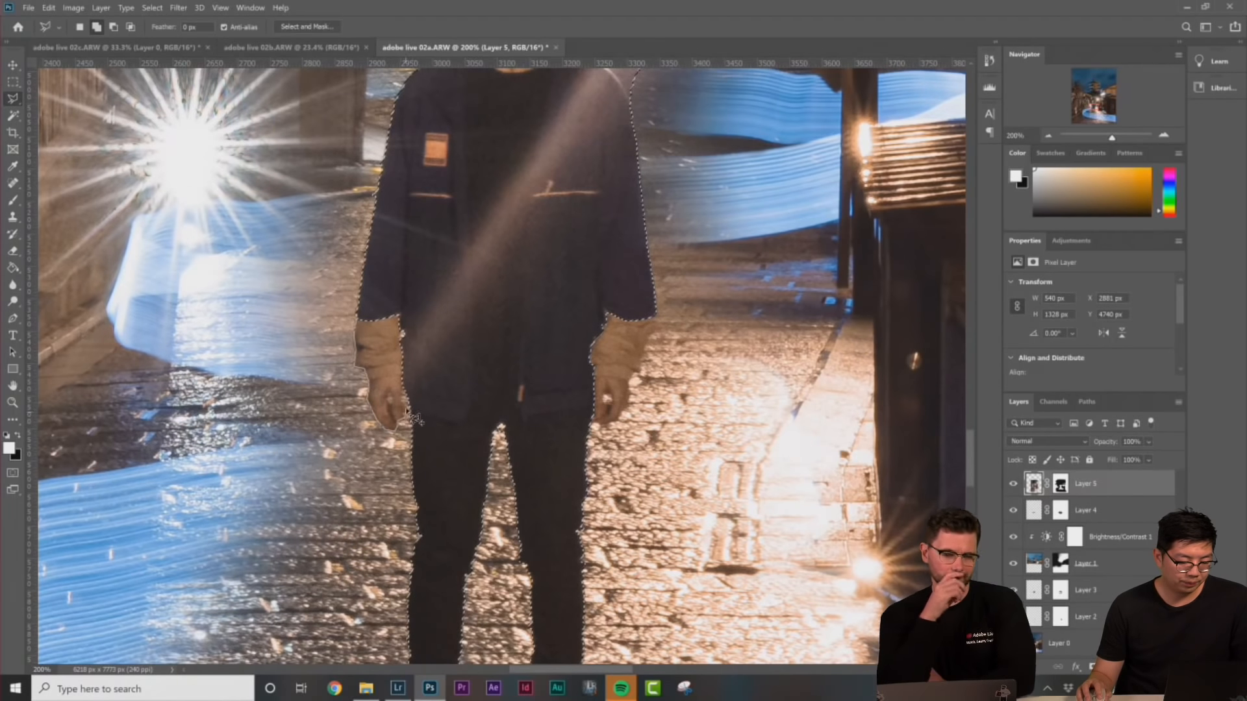
left_click(462, 315)
double_click(442, 260)
key("shift")
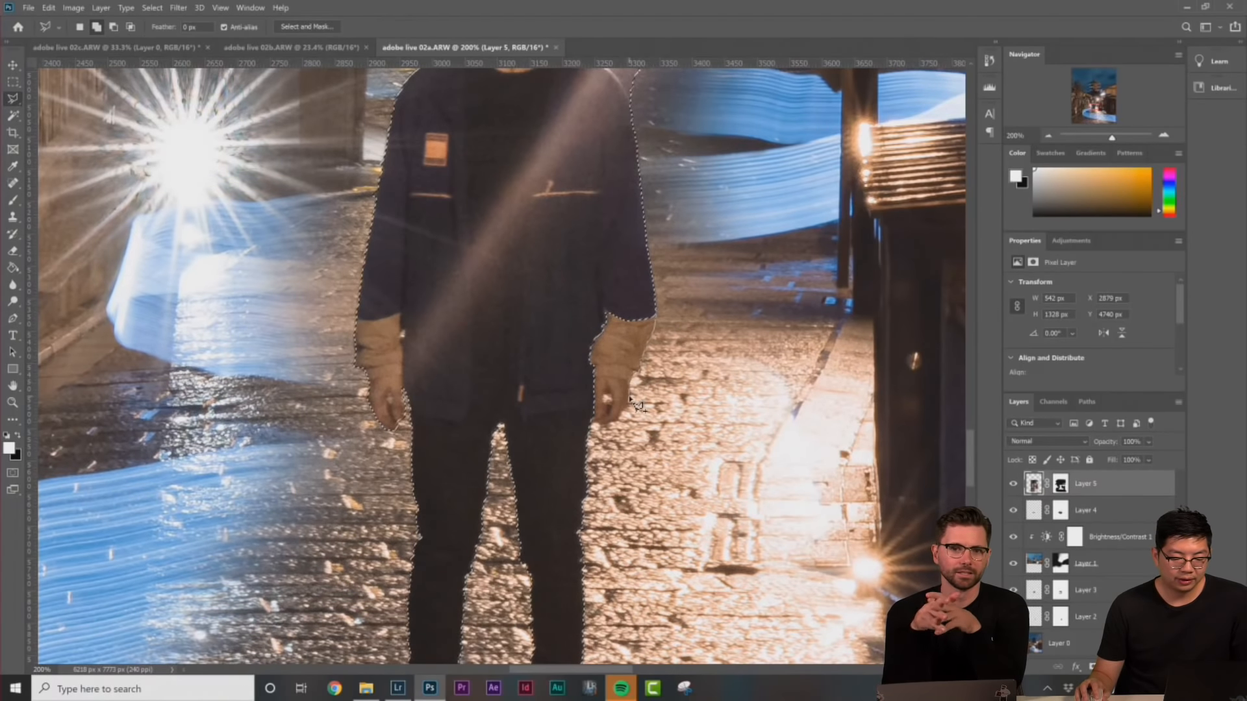
left_click(580, 425)
double_click(574, 316)
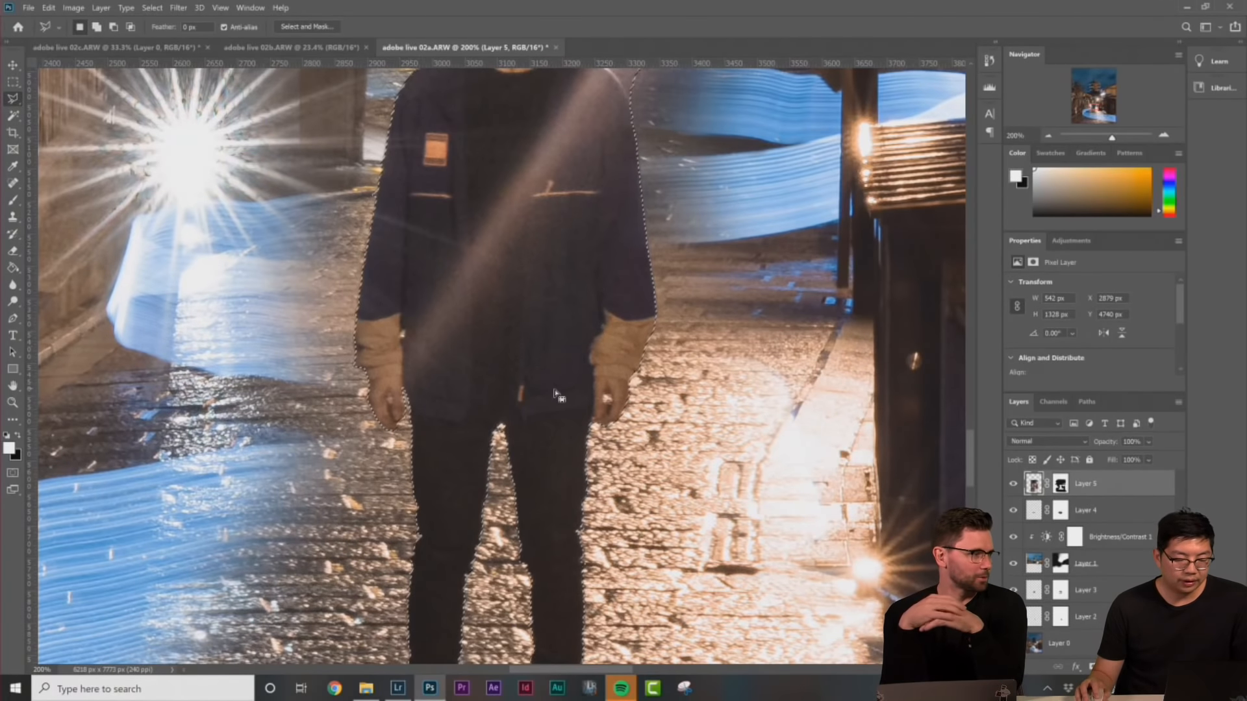
key("alt")
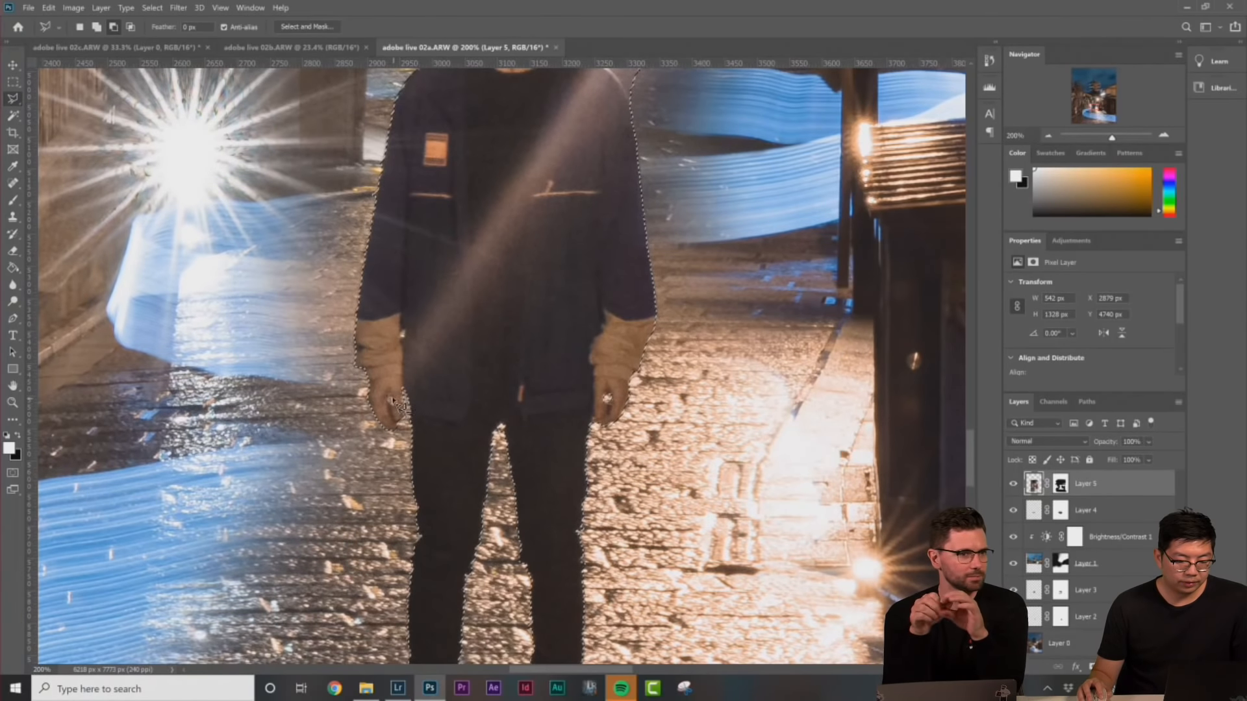
Subtract the light-flare beam beside the man's shoulder from the selection with the Polygonal Lasso
scroll(605, 348, "up", 5)
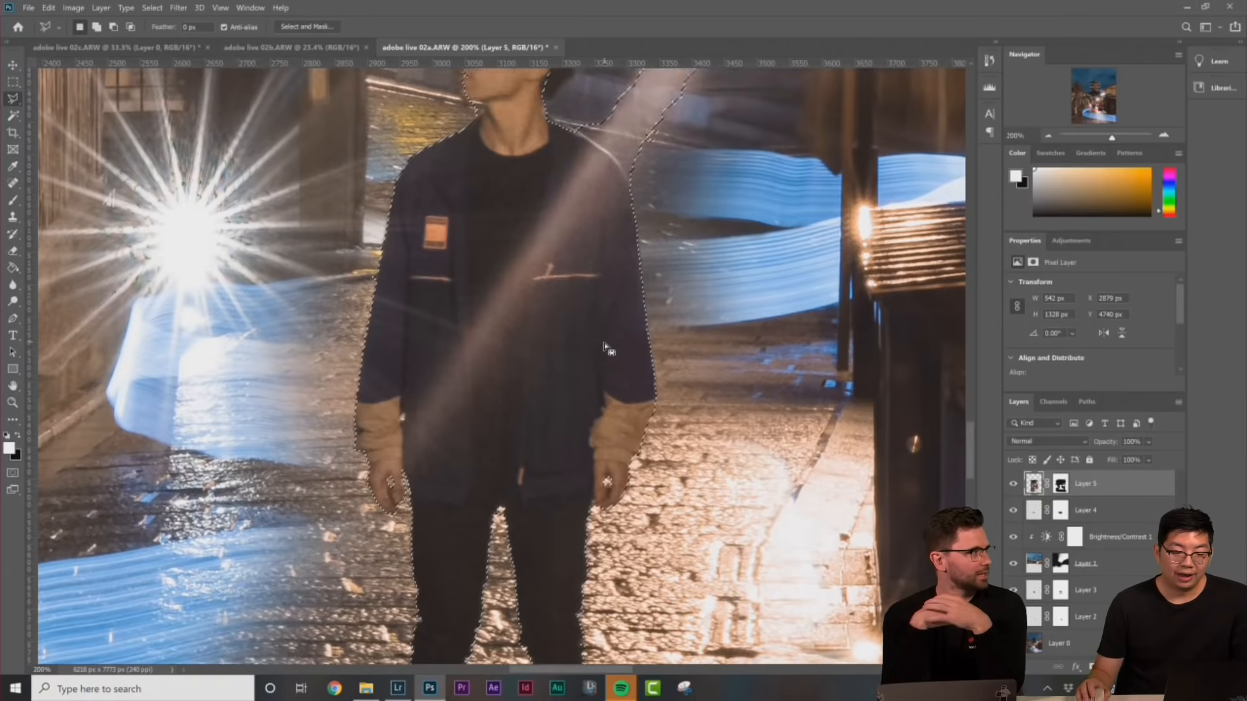
scroll(606, 349, "up", 3)
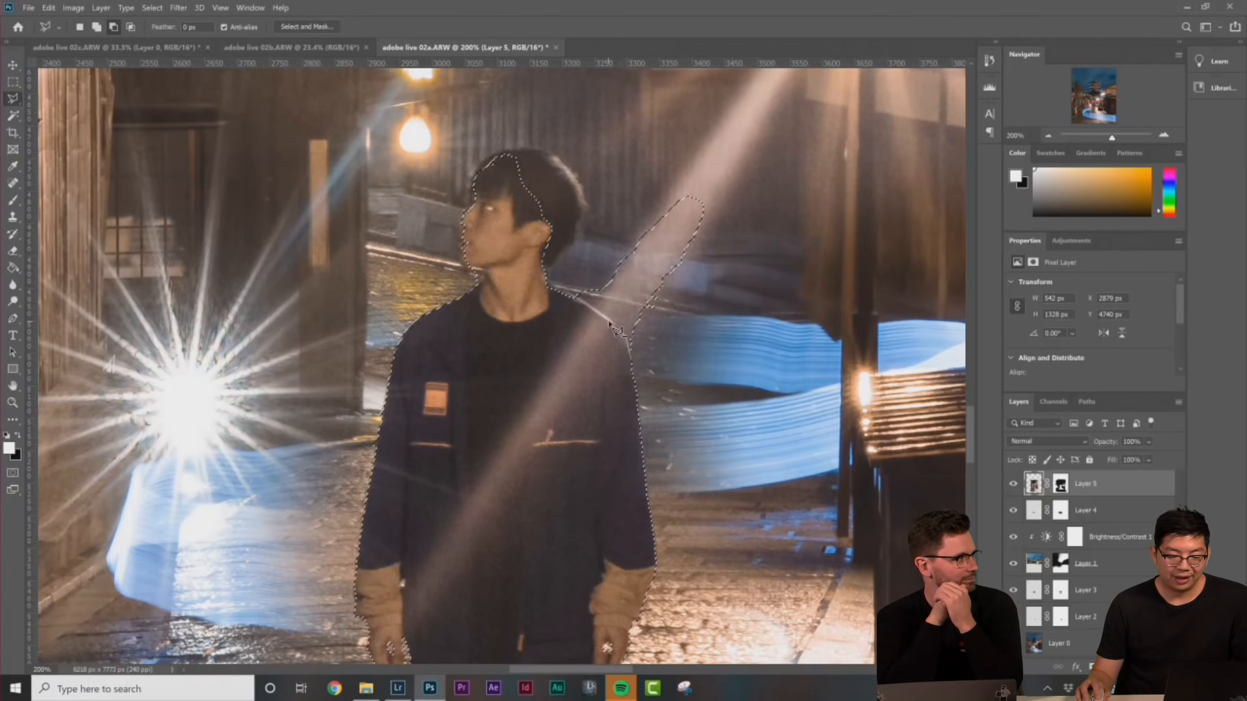
mouse_move(593, 251)
left_mouse_down()
mouse_move(696, 138)
mouse_move(753, 147)
mouse_move(769, 188)
left_mouse_up()
Add the rest of the man's hair and head to the selection by outlining it with the Polygonal Lasso
key("shift")
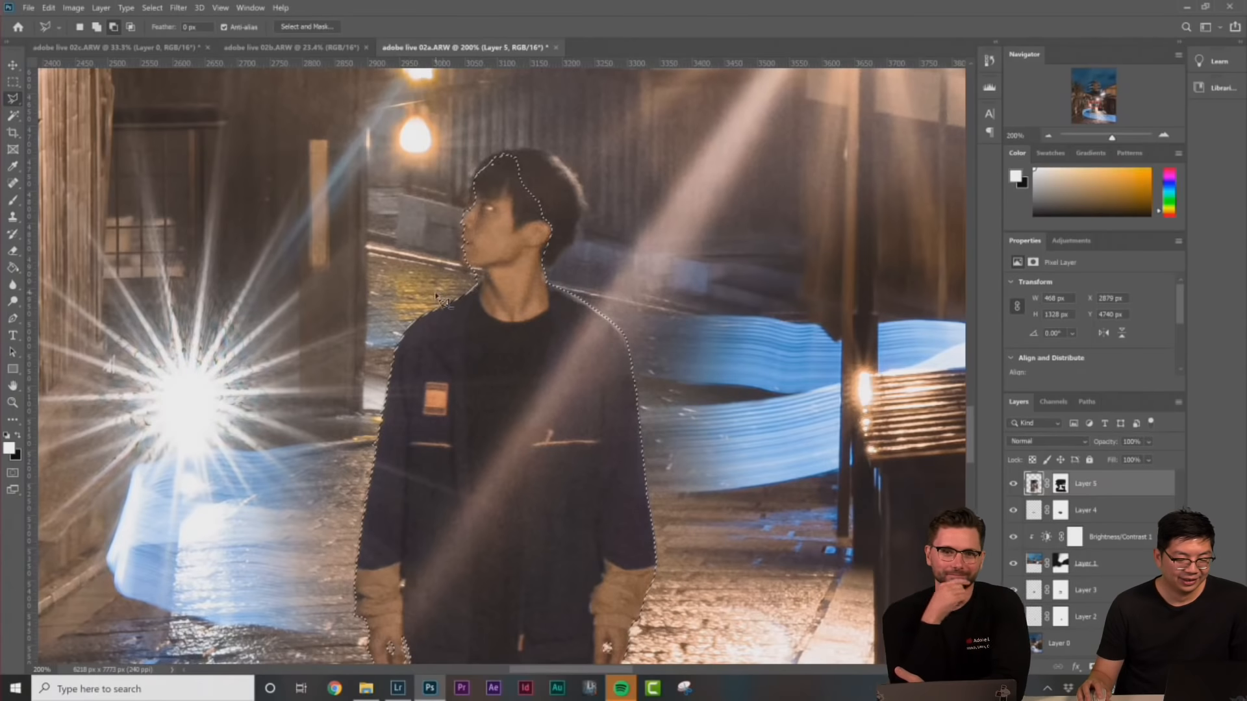
key("alt")
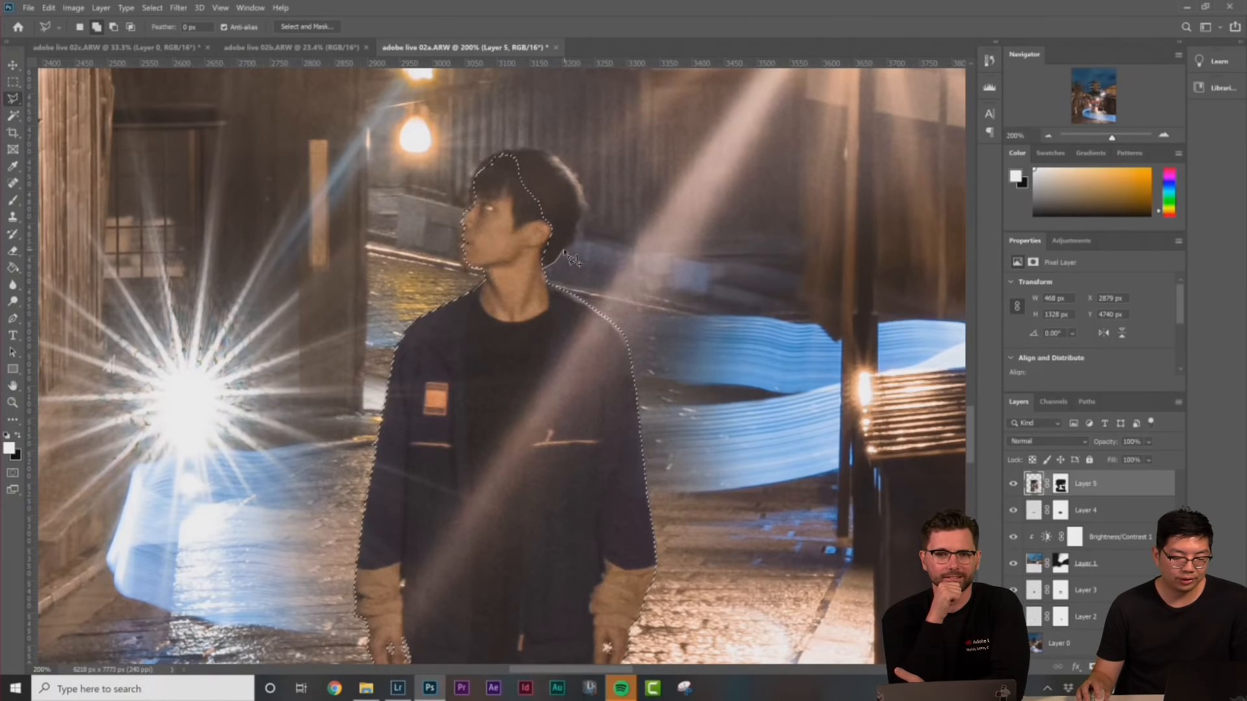
left_click(582, 209)
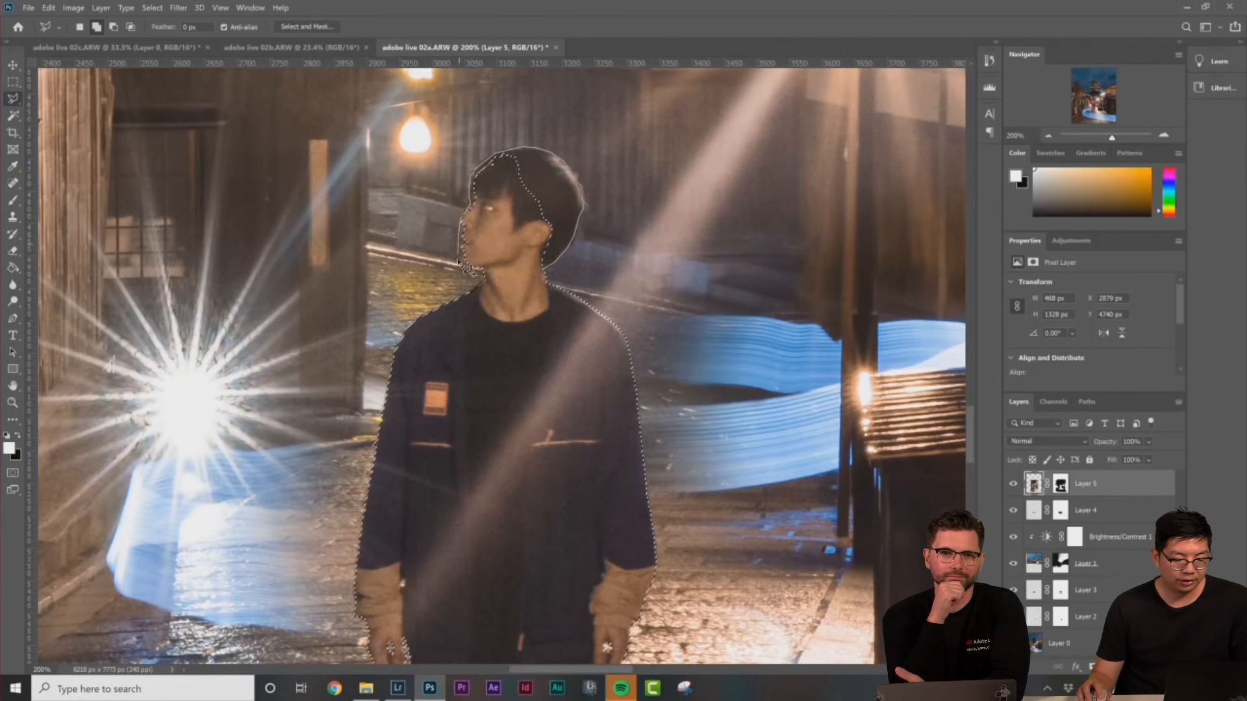
left_click(516, 301)
key("m")
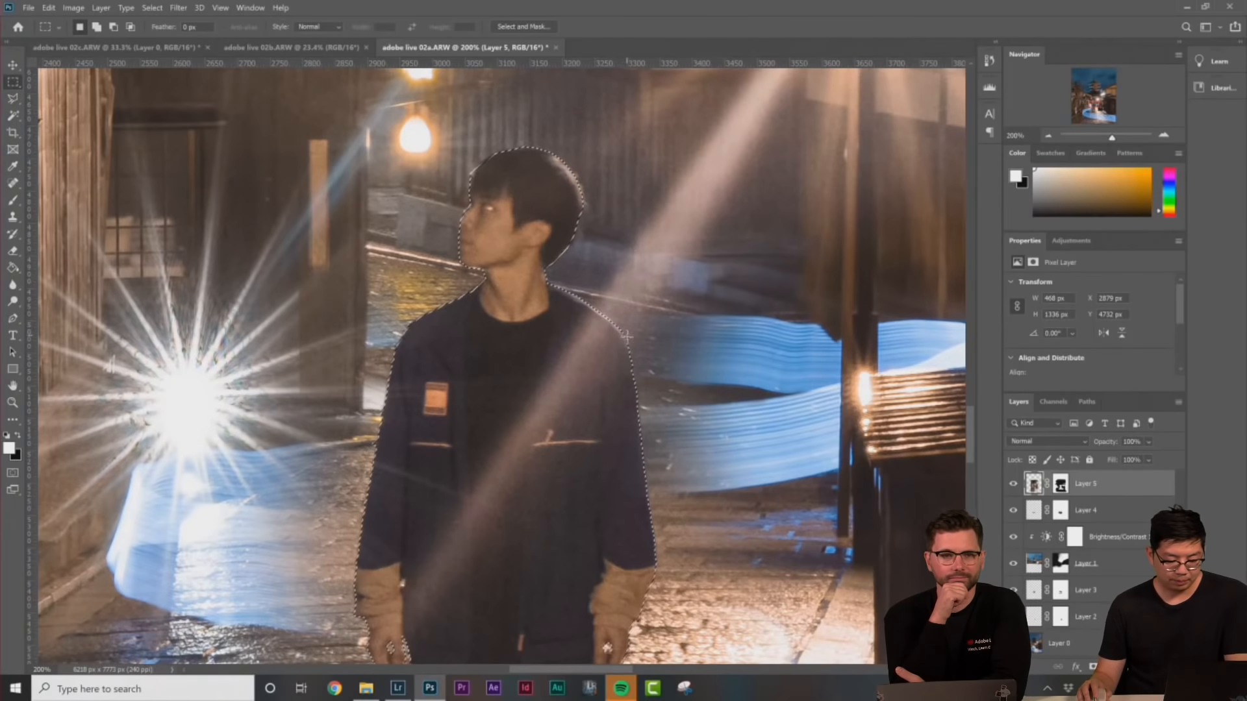
Add both of the man's shoes to the selection by tracing around their soles with the Polygonal Lasso
key("ctrl+minus")
scroll(558, 472, "down", 4)
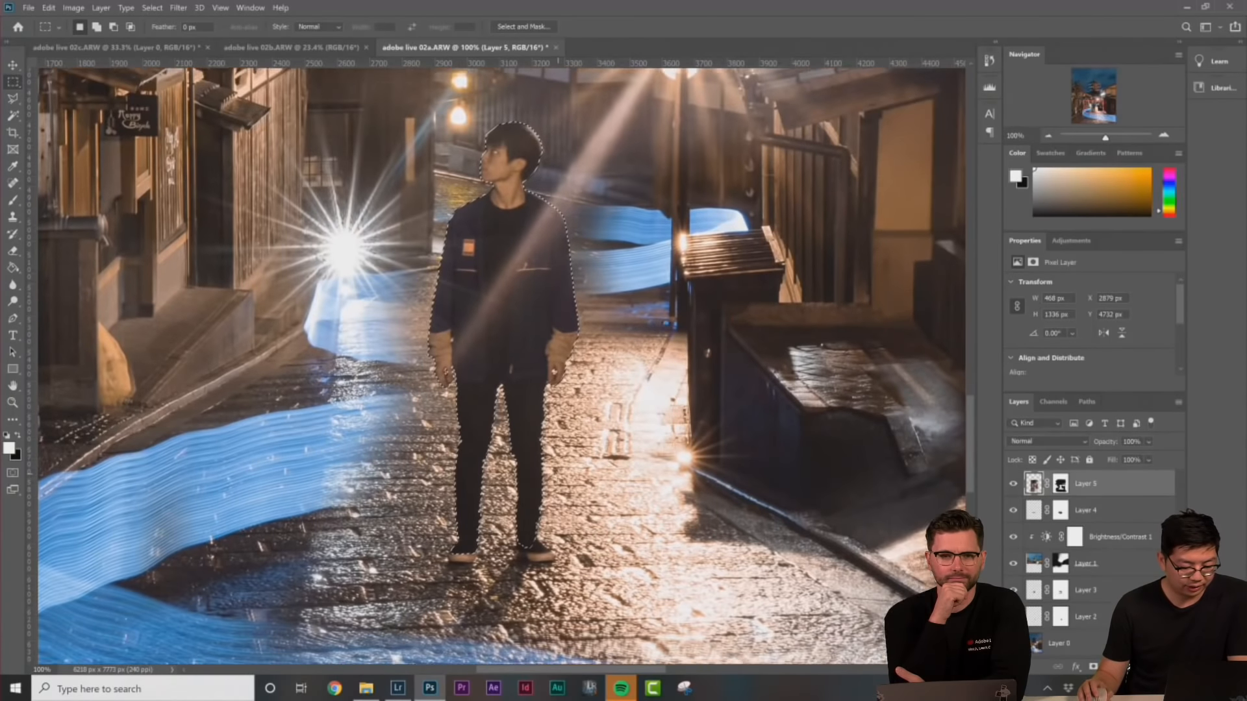
scroll(502, 367, "down", 2)
key("ctrl+plus")
left_click(18, 98)
left_click(400, 572)
left_click(429, 575)
left_click(445, 570)
left_click(449, 553)
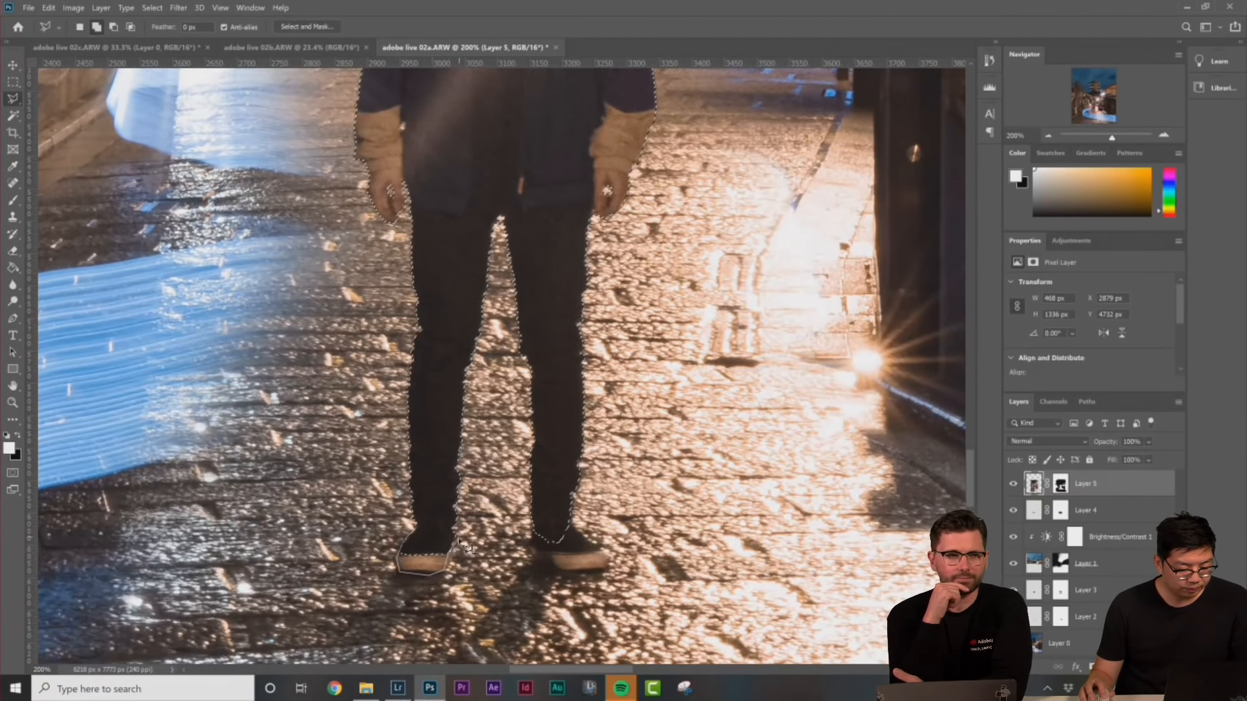
double_click(454, 537)
left_click(548, 566)
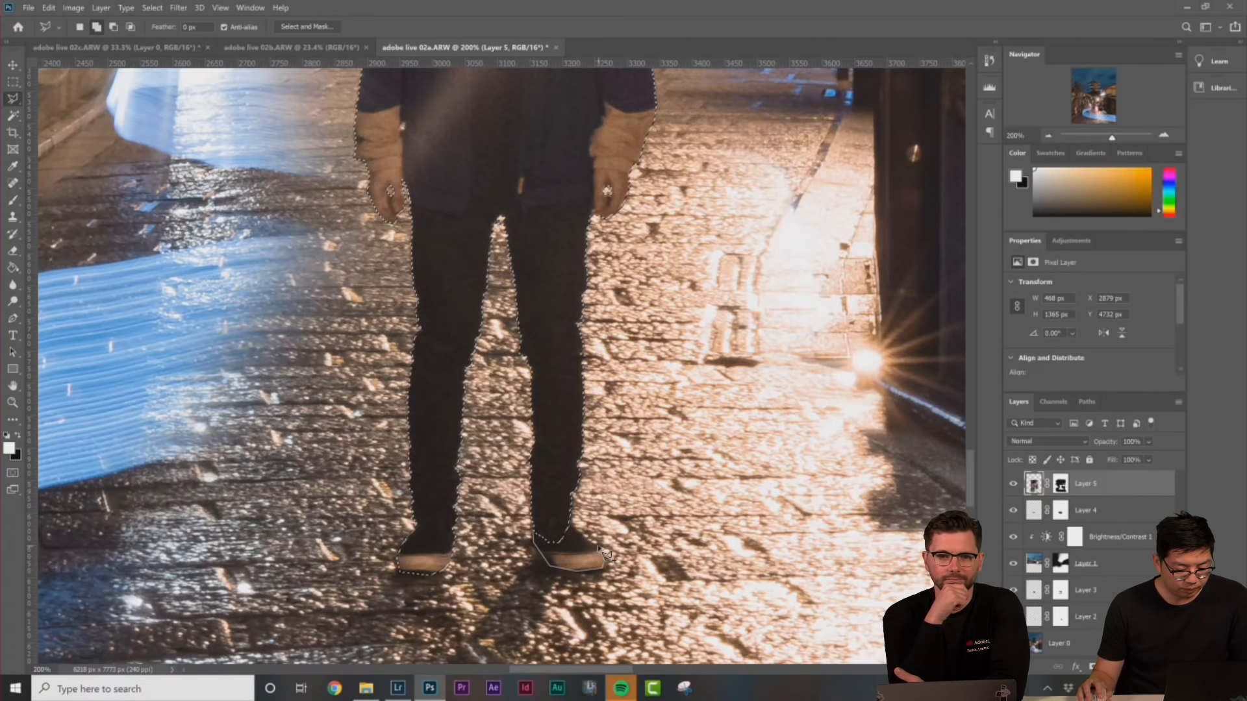
key("m")
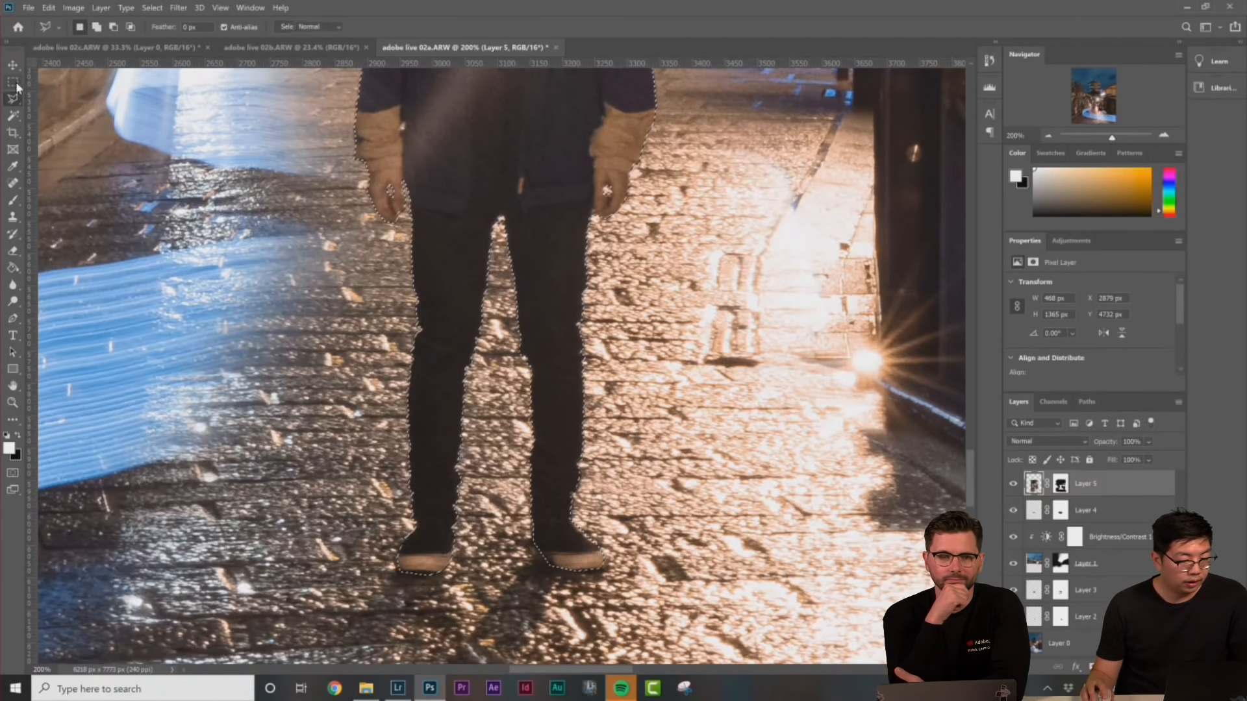
Invert the selection so that everything around the man is selected
scroll(560, 442, "up", 3)
key("ctrl+minus")
key("ctrl+minus")
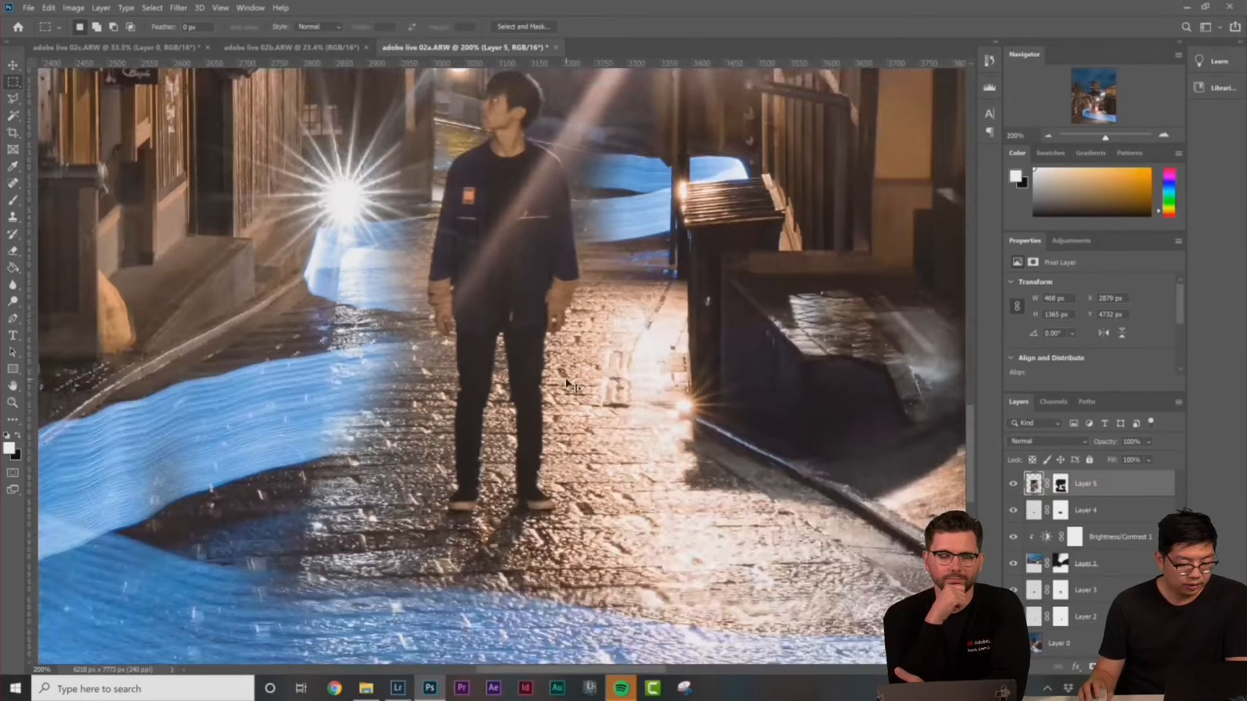
right_click(504, 273)
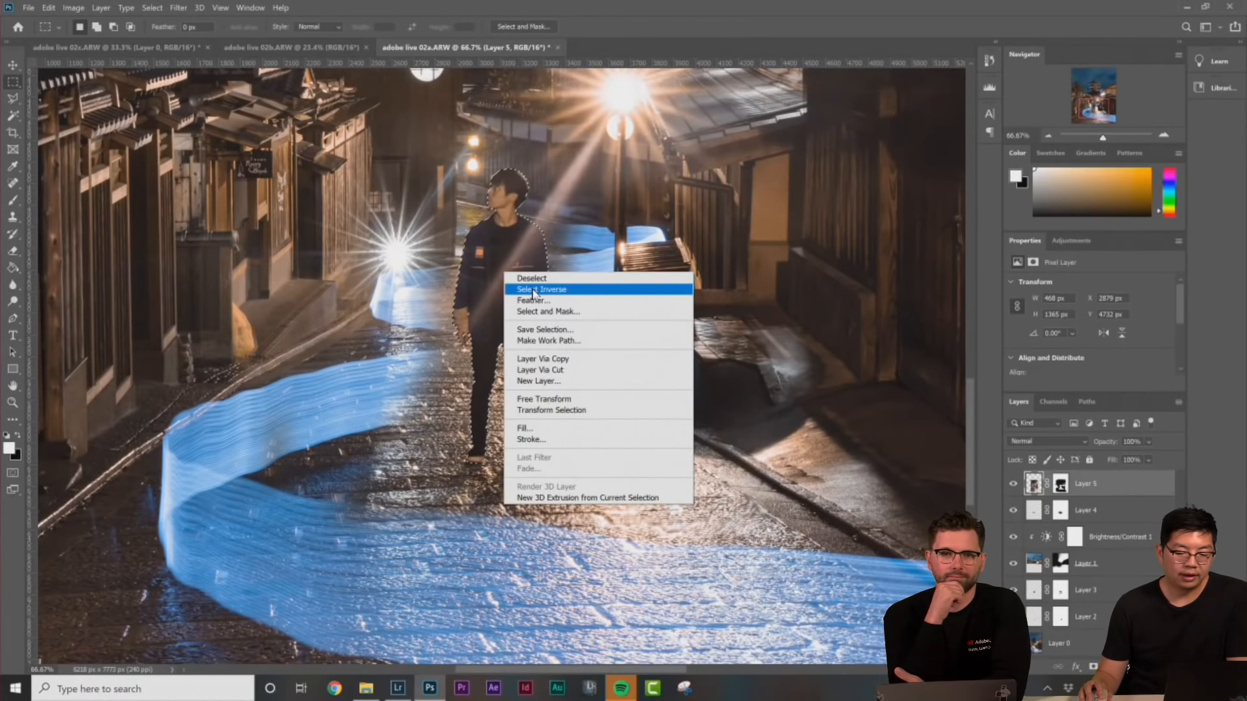
left_click(531, 289)
key("ctrl+minus")
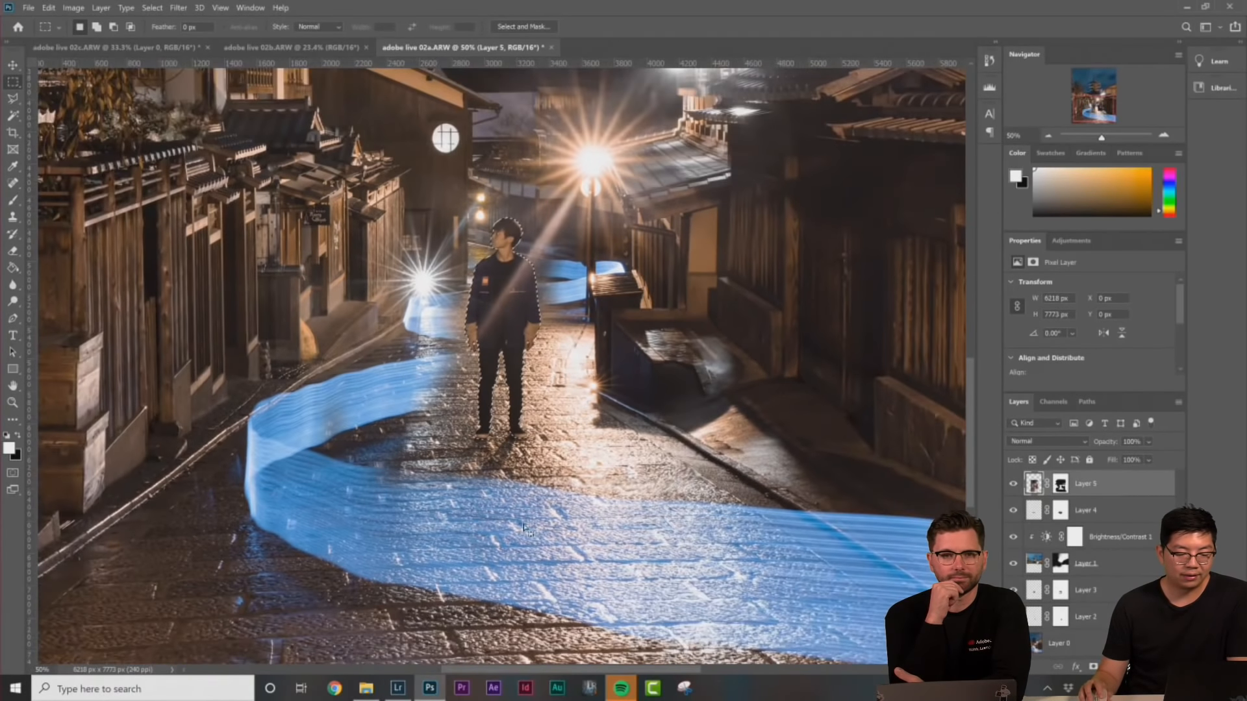
key("ctrl+plus")
key("ctrl+plus")
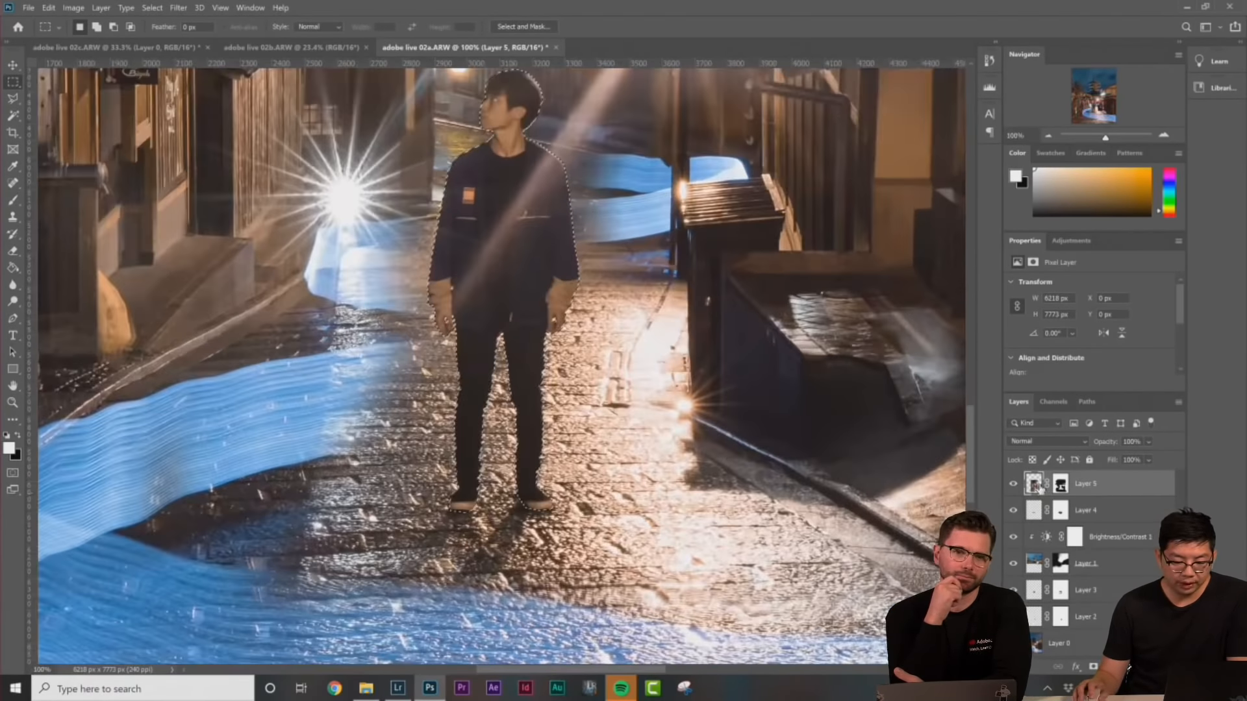
On Layer 5's mask, paint black beside the man's sleeve with a 133 px brush at 0% hardness to uncover the light trail toward the starburst lamp
key("ctrl+backslash")
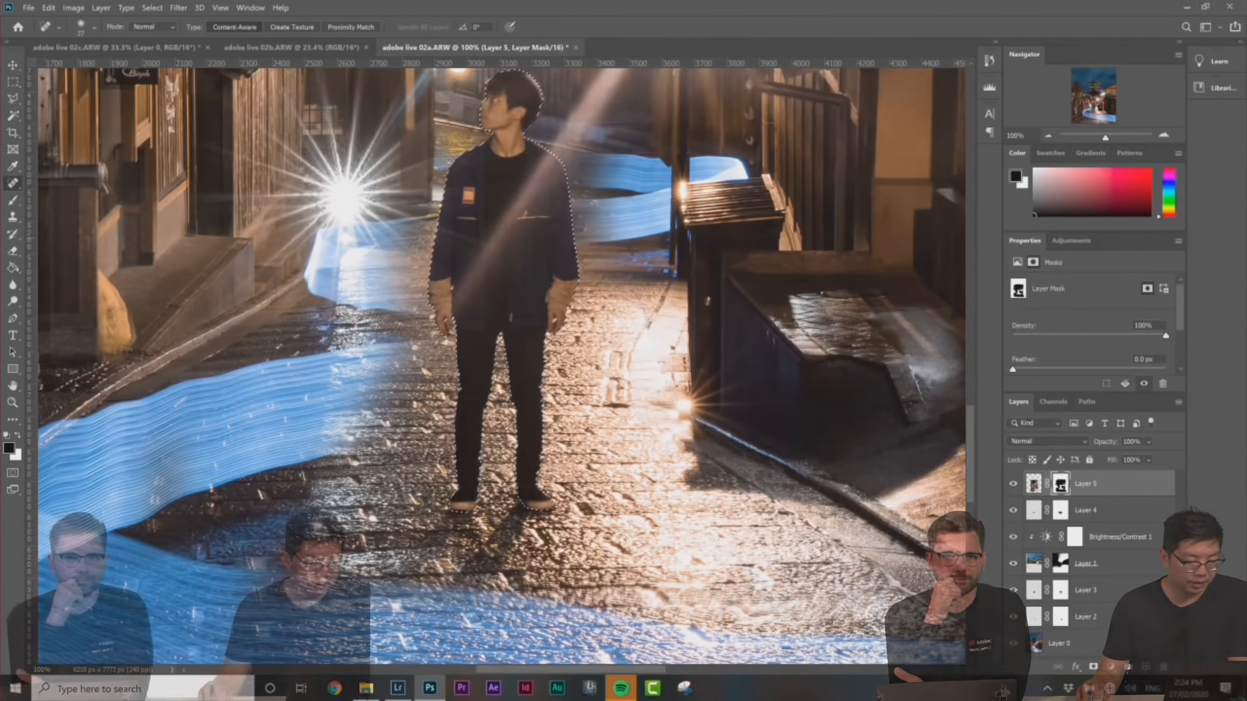
key("j")
left_click(13, 206)
right_click(536, 323)
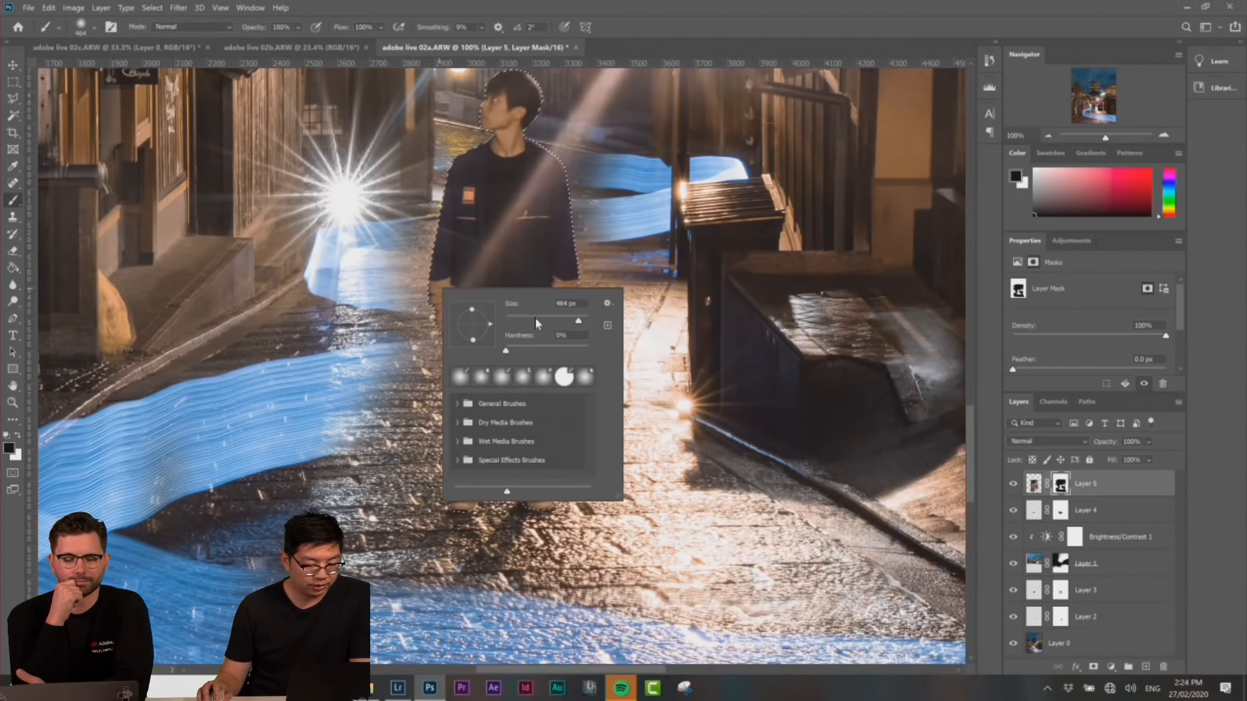
left_click_drag(427, 242, 432, 281)
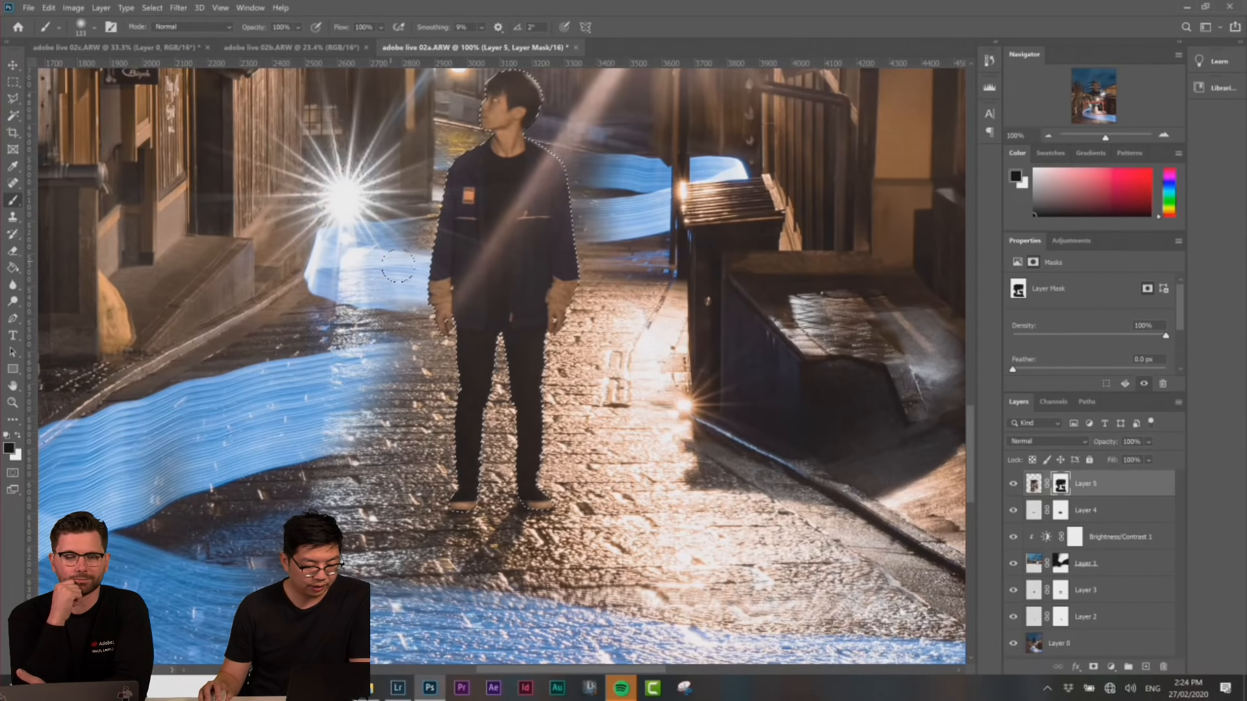
Enlarge the soft brush and paint black on Layer 5's mask around the man's legs, arms and shoulders to reveal the light trail behind him
right_click(613, 339)
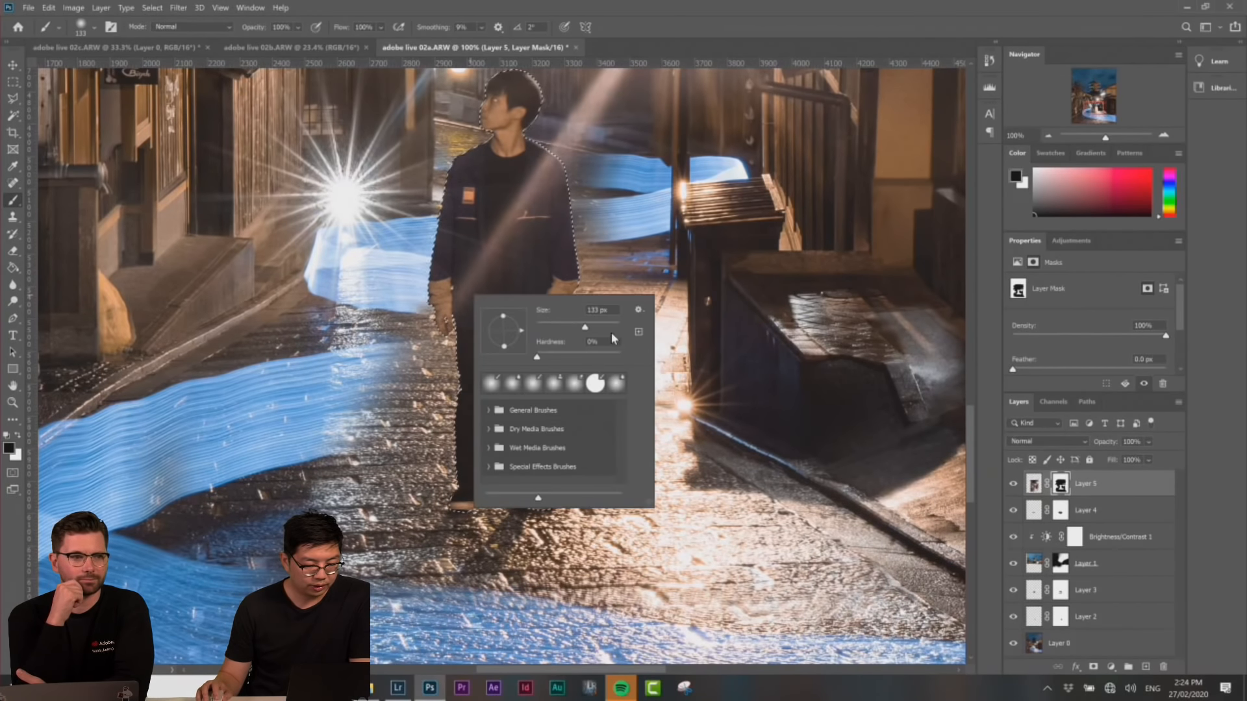
mouse_move(458, 344)
left_mouse_down()
mouse_move(415, 409)
mouse_move(418, 442)
mouse_move(469, 370)
left_mouse_up()
left_click_drag(618, 323, 588, 303)
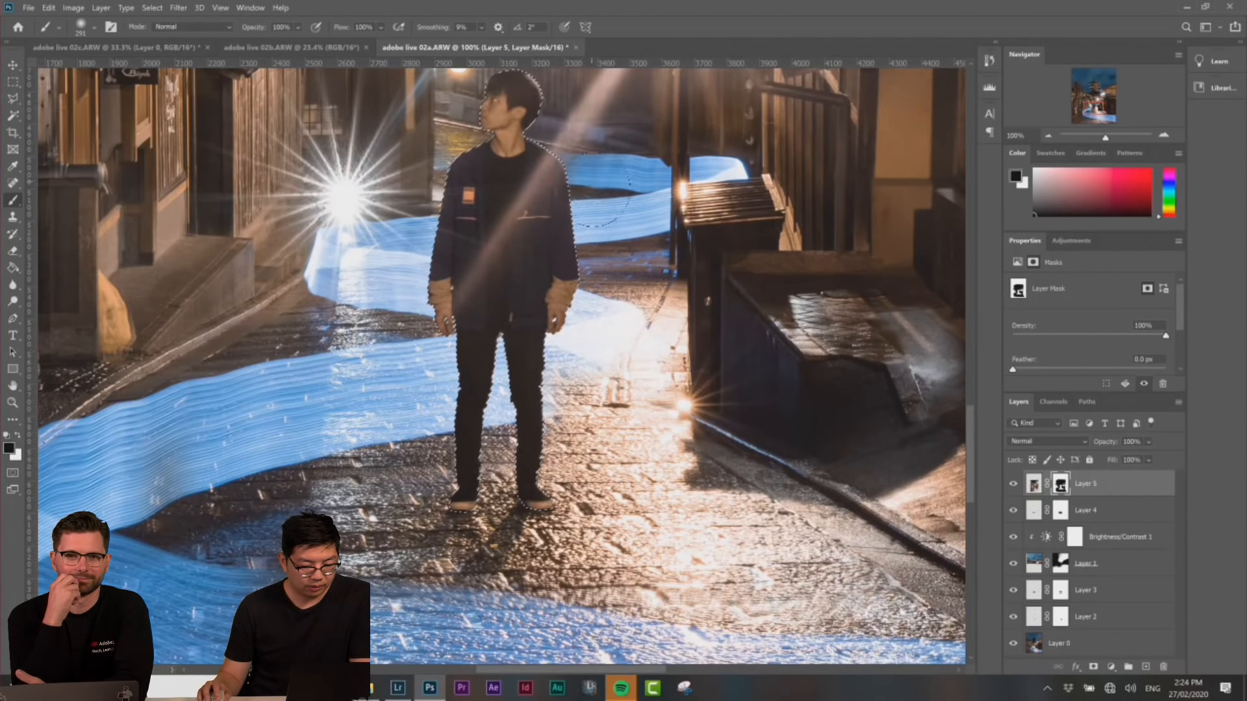
left_click_drag(628, 385, 611, 400)
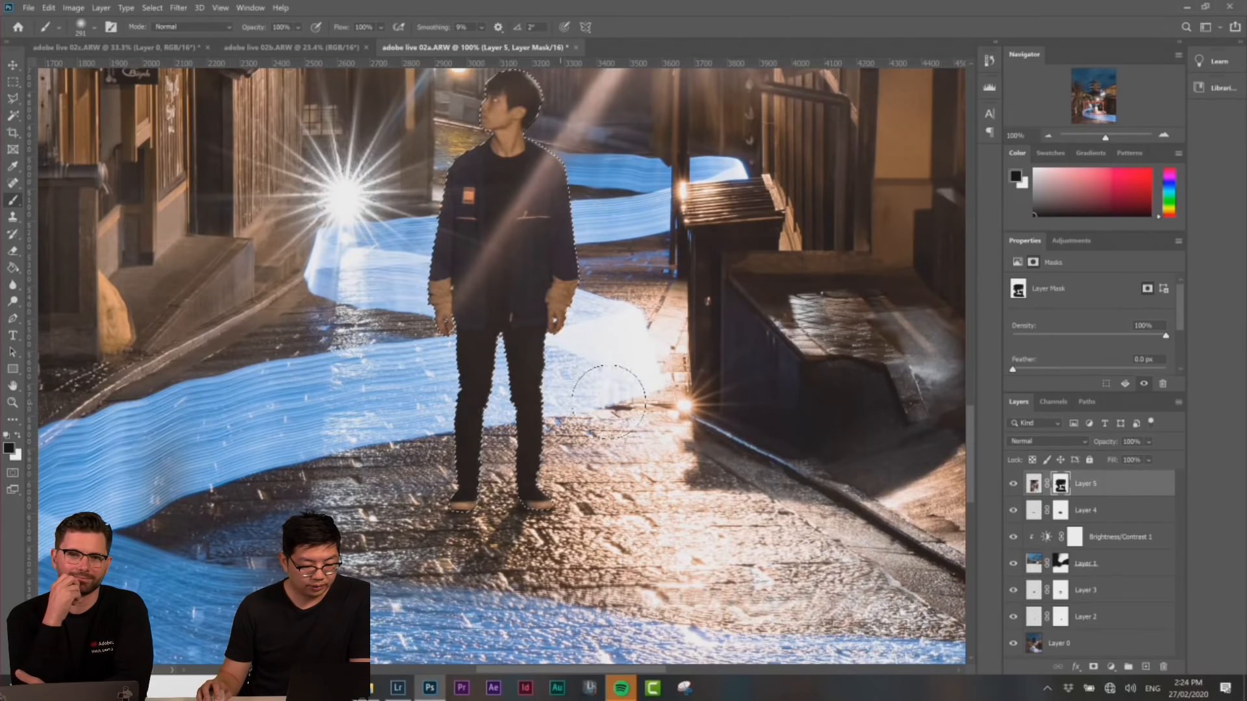
scroll(511, 375, "down", 2)
scroll(511, 375, "up", 3)
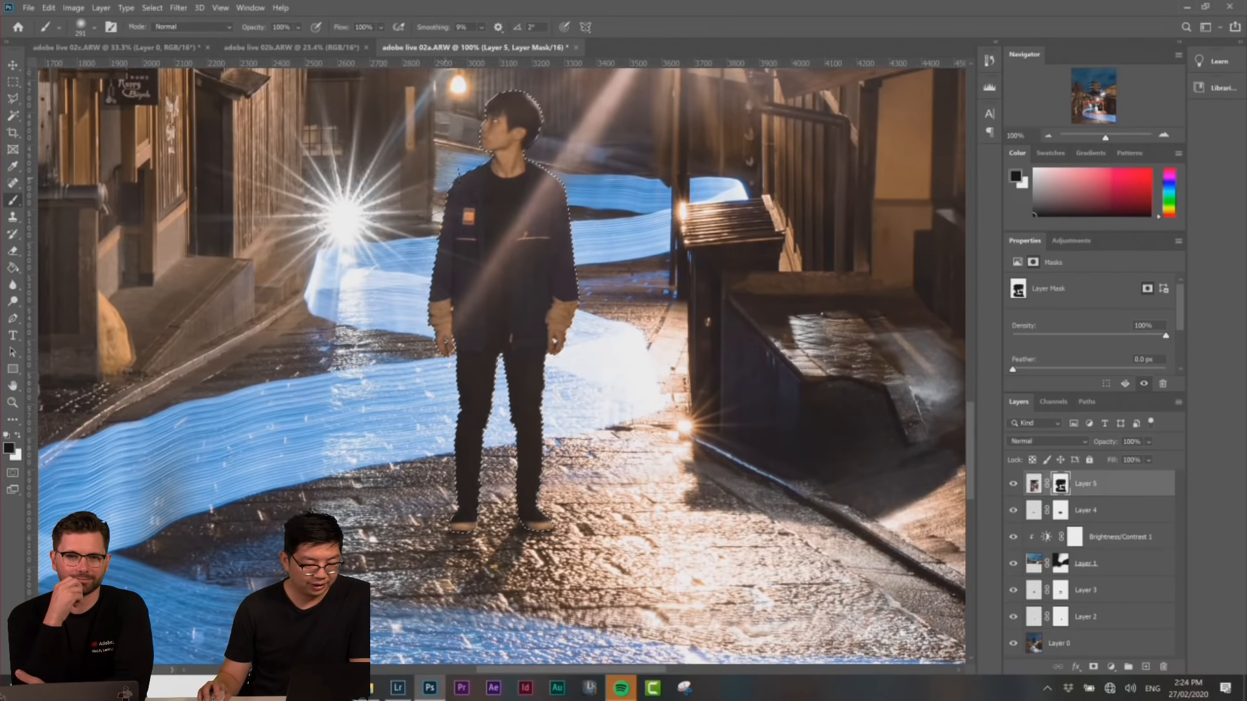
With a 95 px soft brush, paint white on Layer 5's mask over the wall just above the starburst lamp
right_click(479, 210)
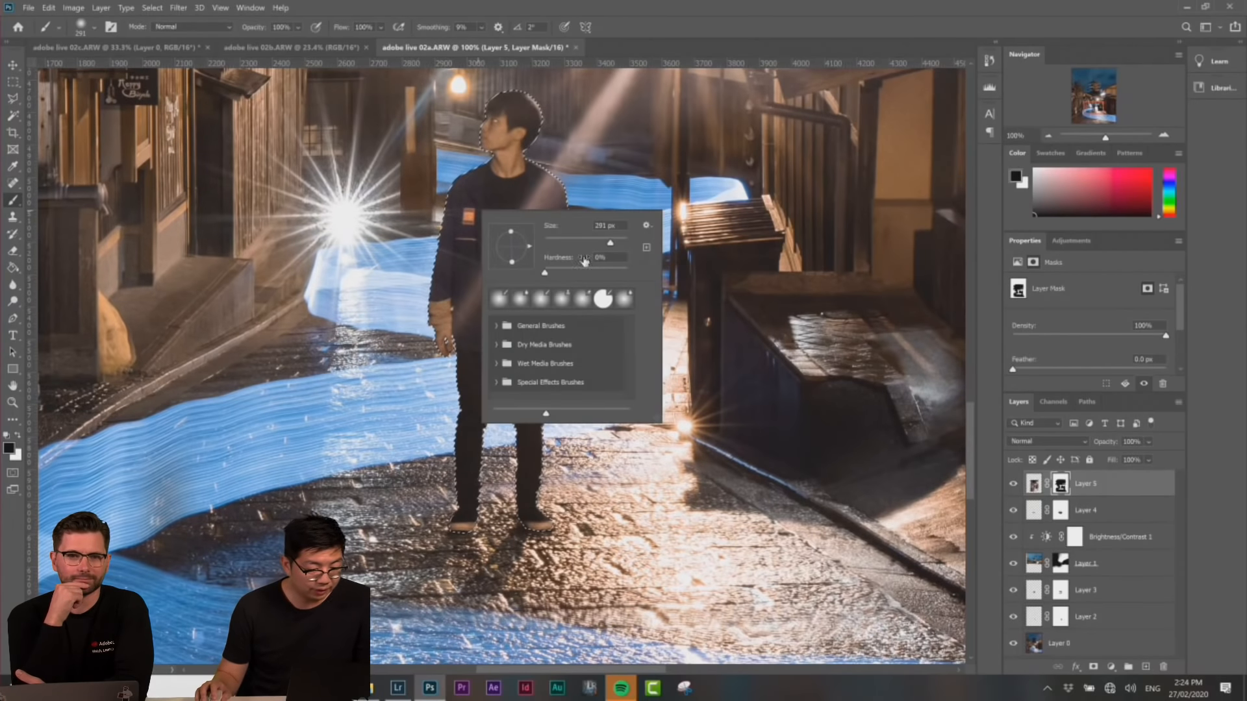
left_click_drag(606, 242, 598, 243)
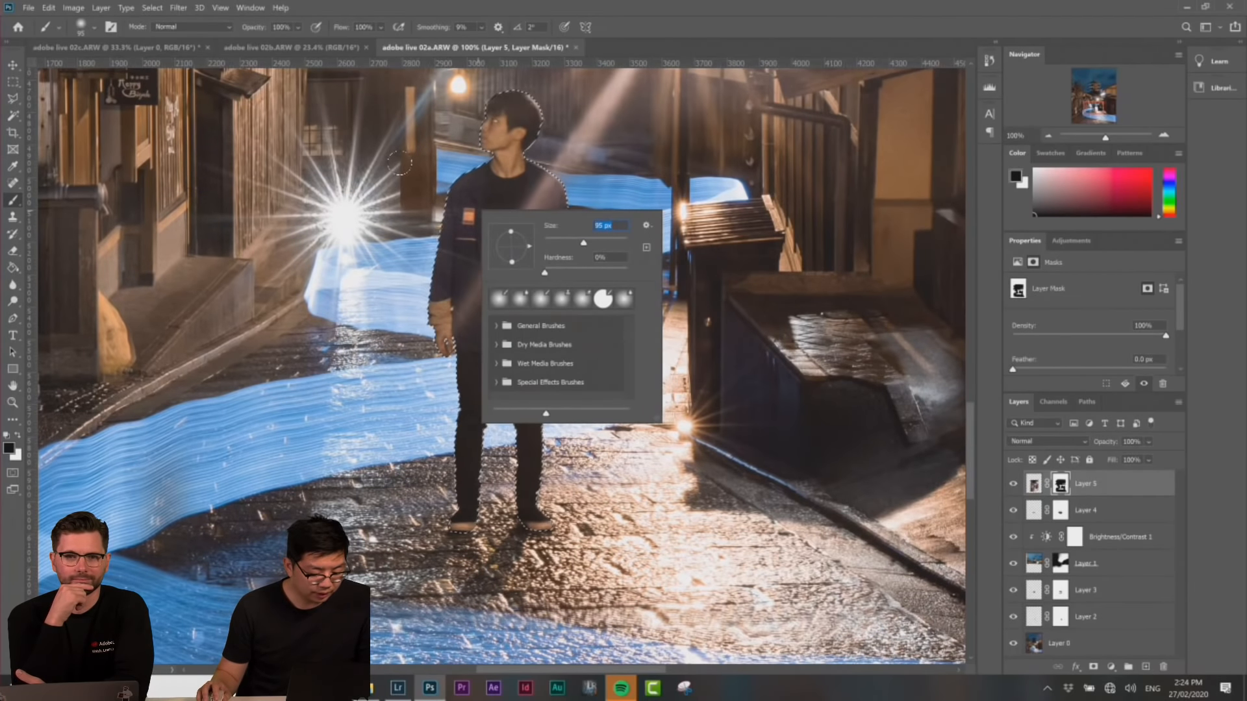
key("Return")
key("x")
mouse_move(394, 165)
left_mouse_down()
mouse_move(391, 146)
mouse_move(391, 180)
left_mouse_up()
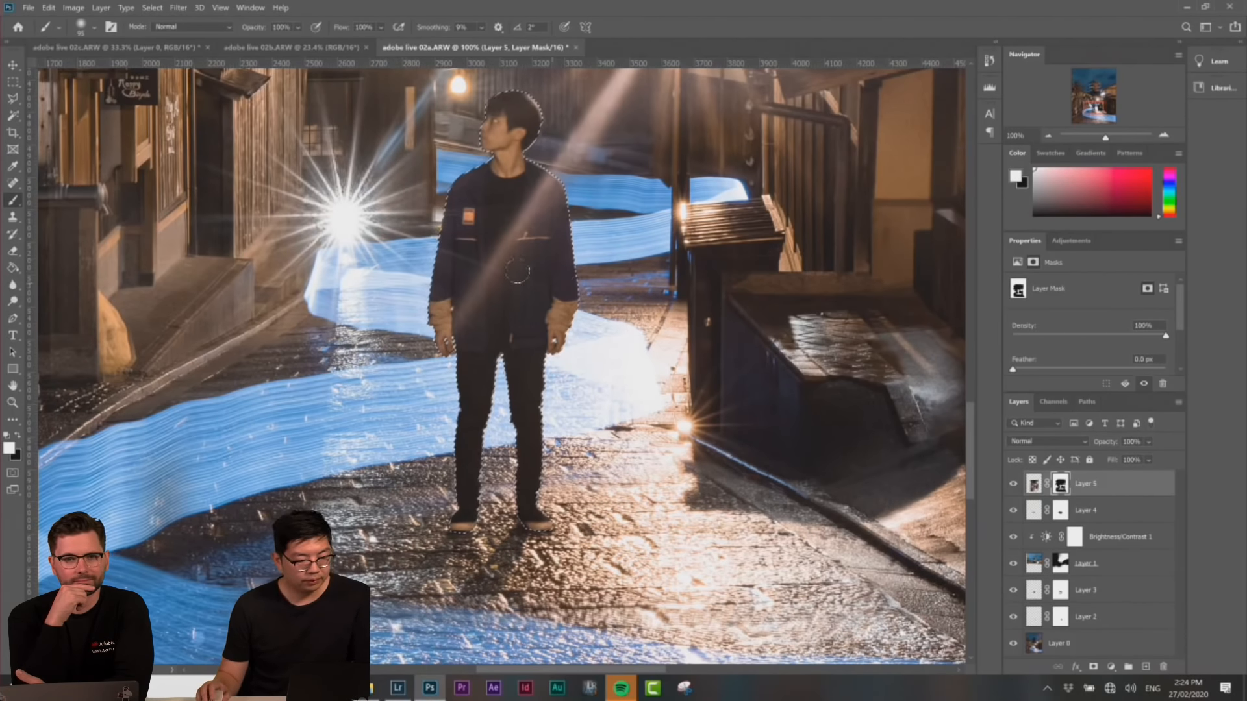
Deselect the area around the man, switch to the Rectangular Marquee tool and check the composite around the man and light trail
scroll(578, 307, "down", 2)
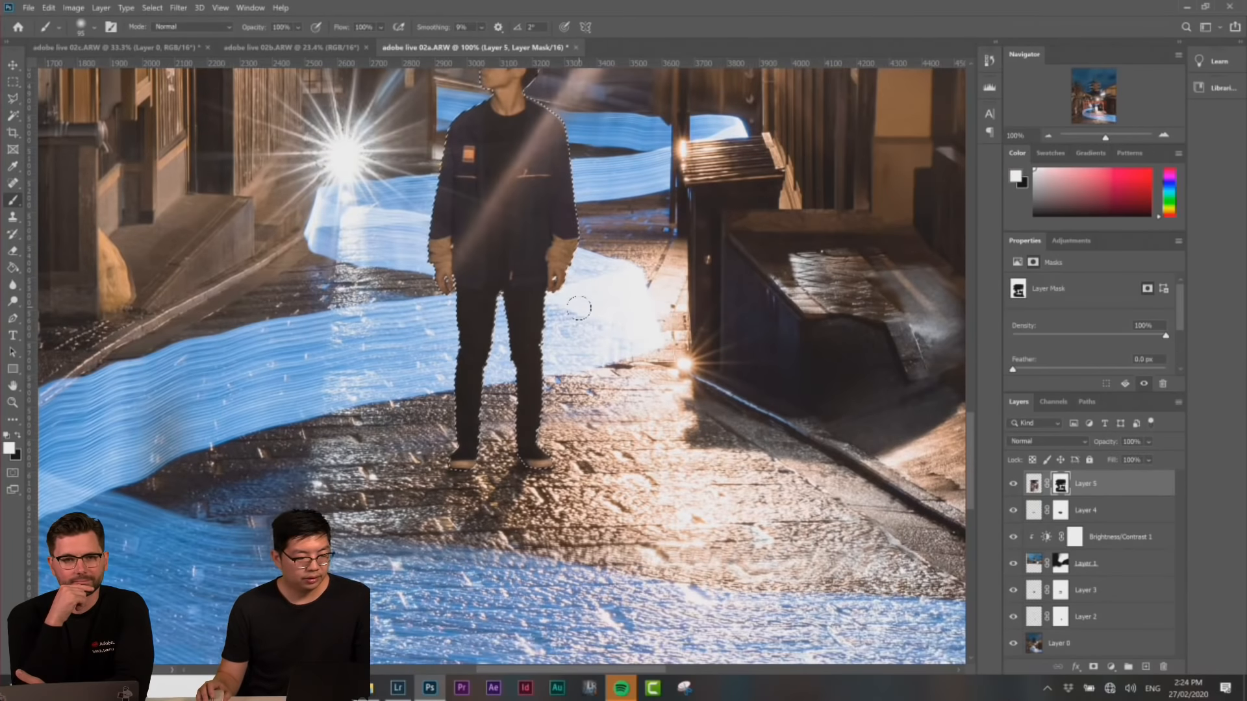
key("ctrl+0")
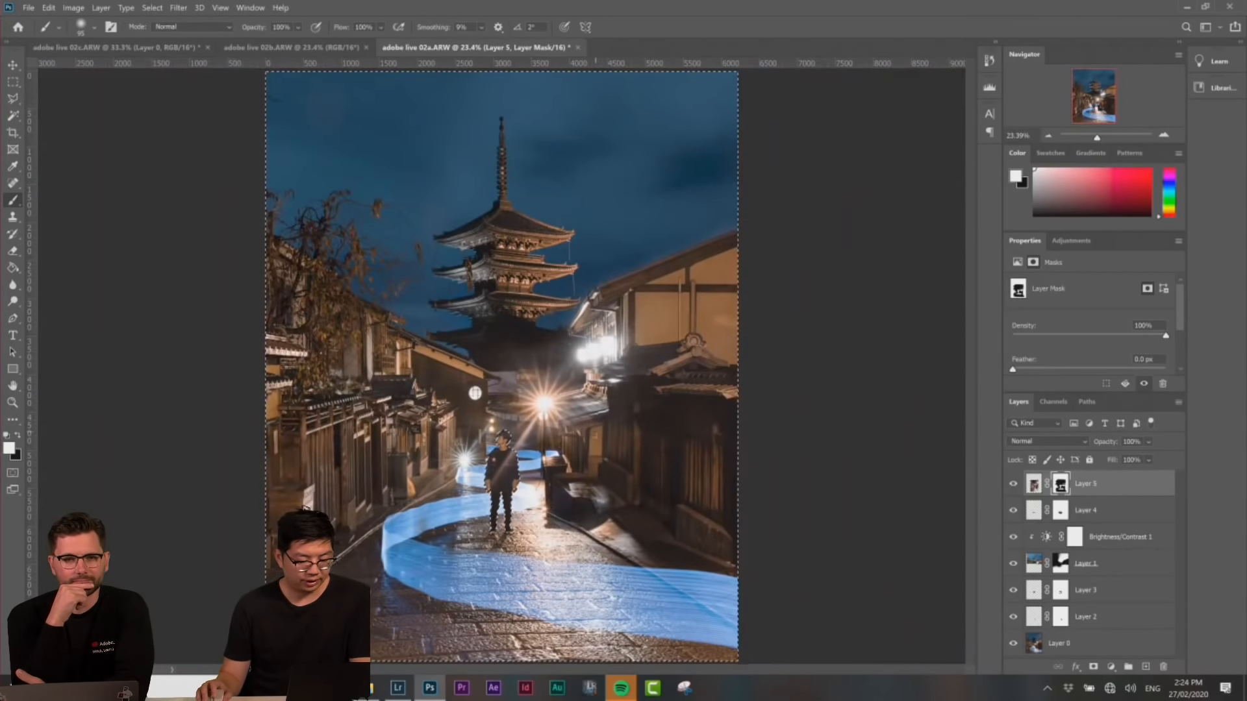
key("ctrl+d")
left_click(13, 82)
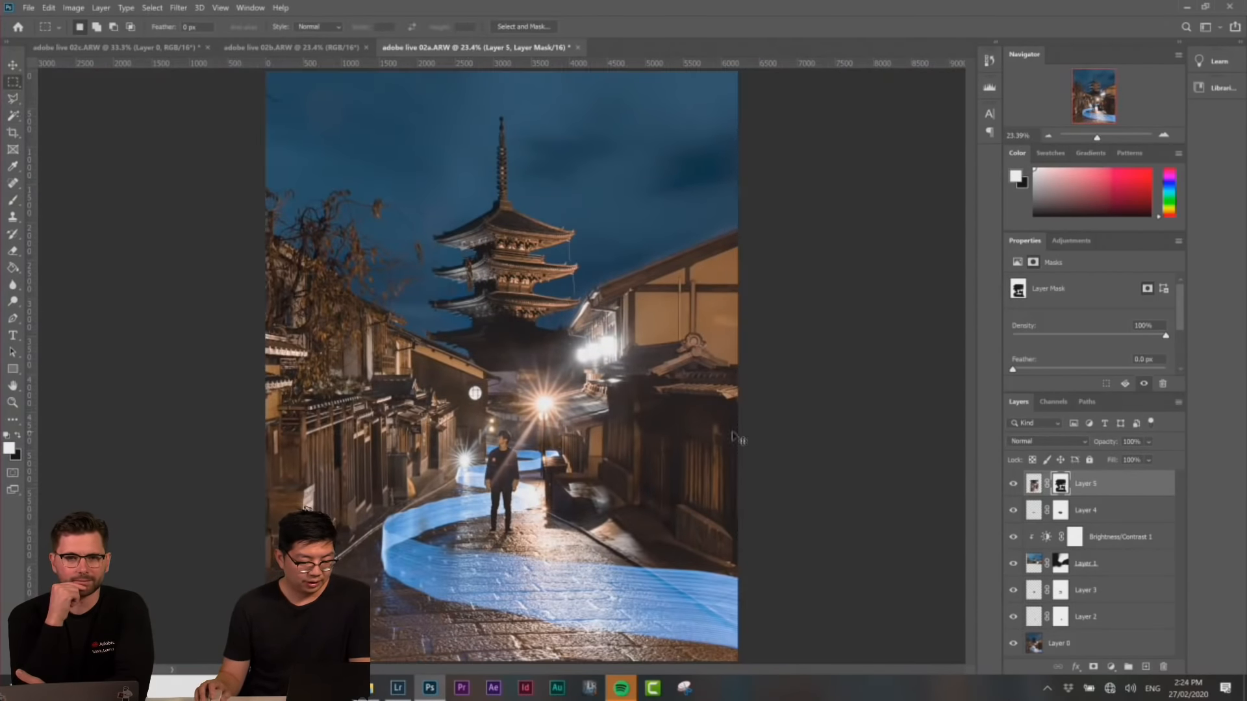
scroll(785, 439, "down", 3)
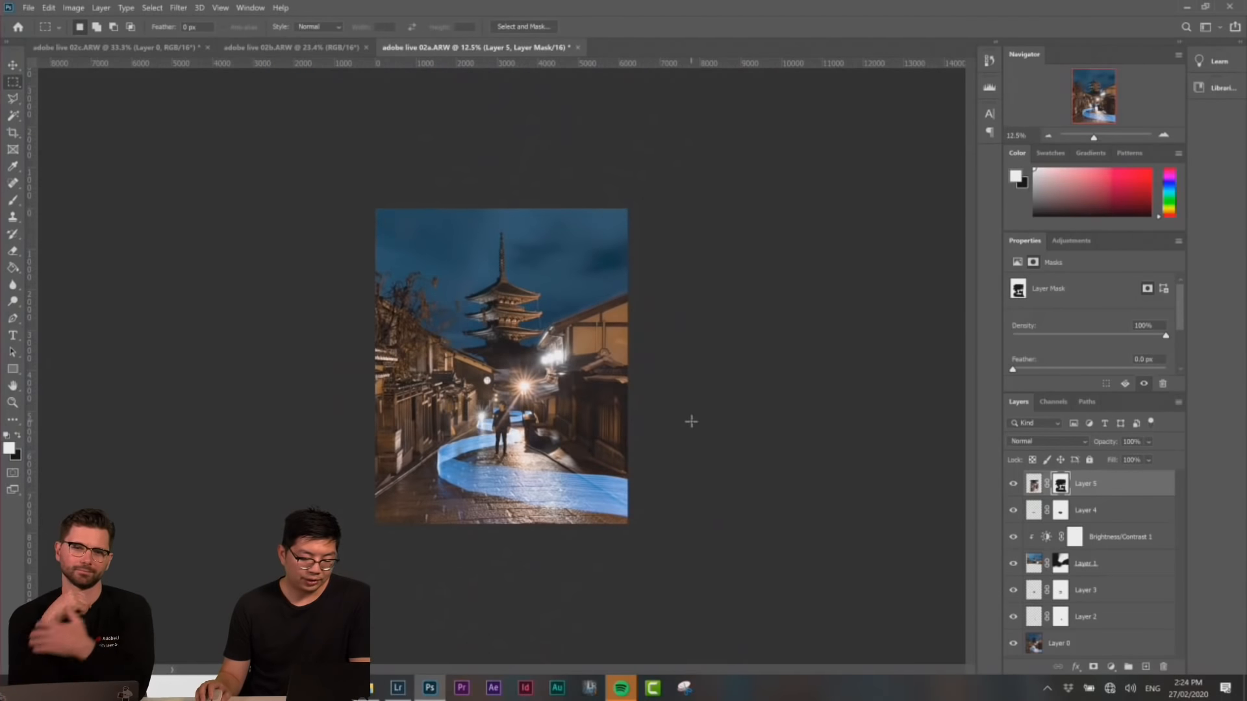
scroll(689, 417, "up", 3)
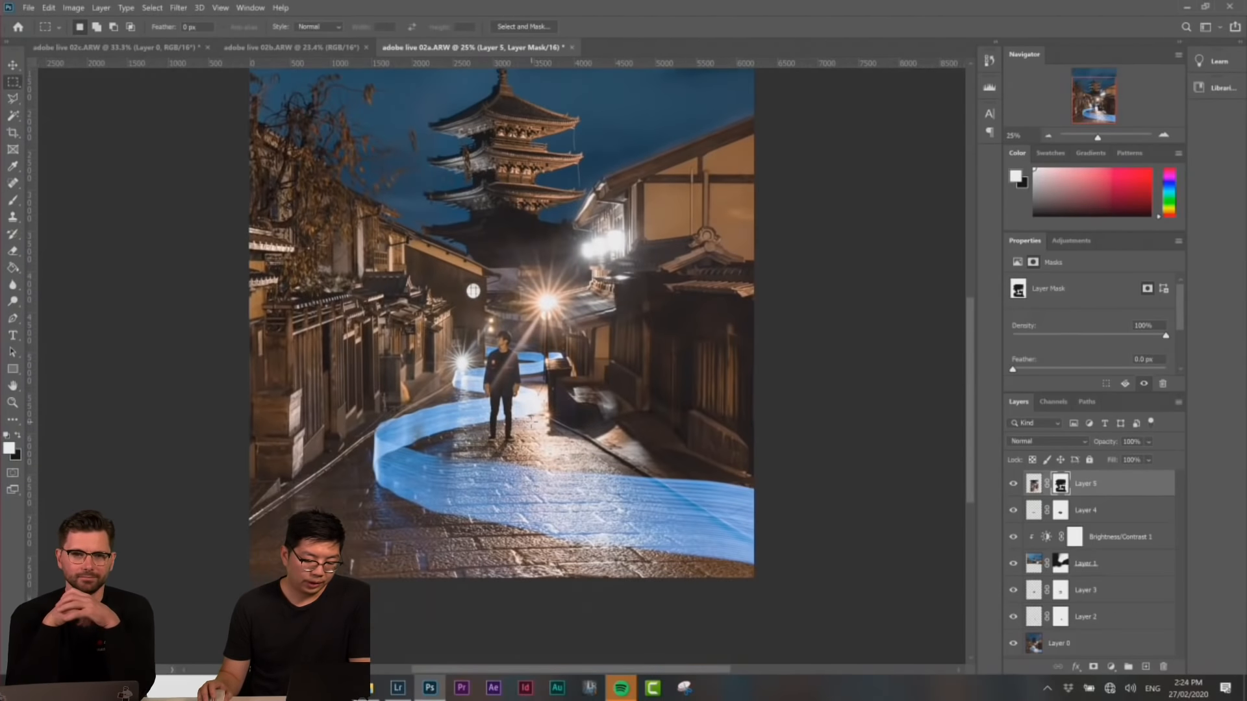
scroll(500, 425, "up", 3)
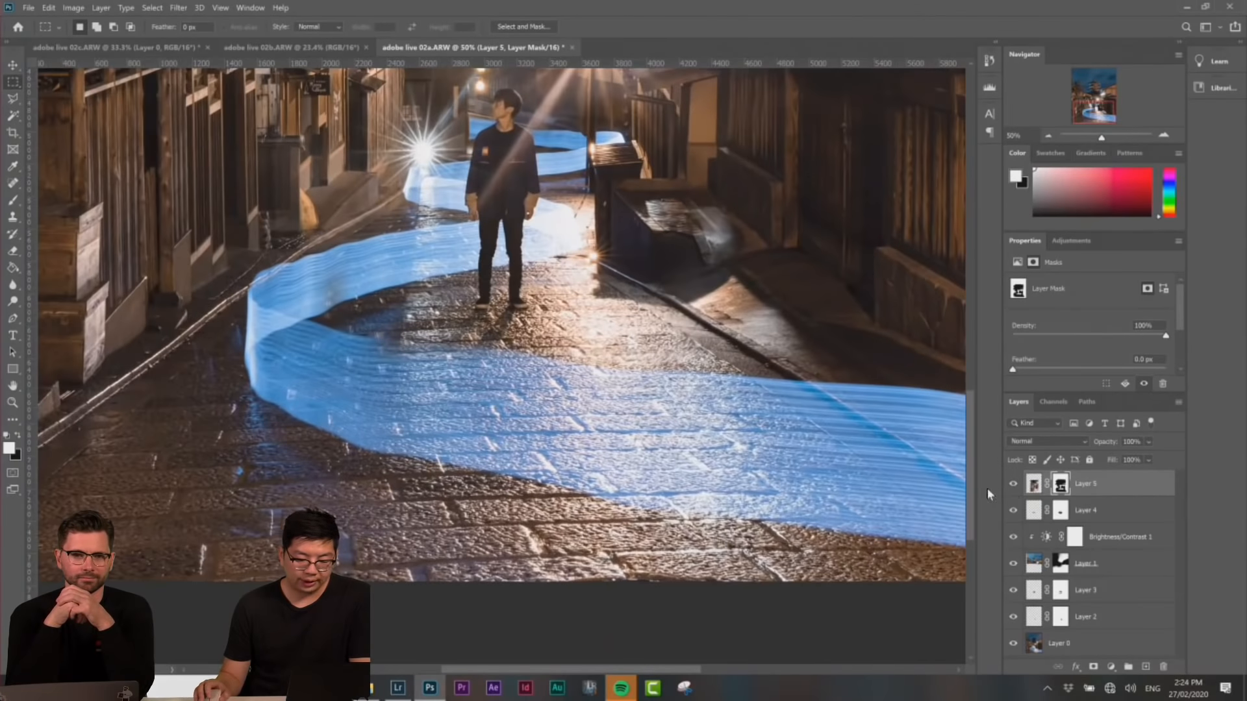
scroll(502, 364, "up", 5)
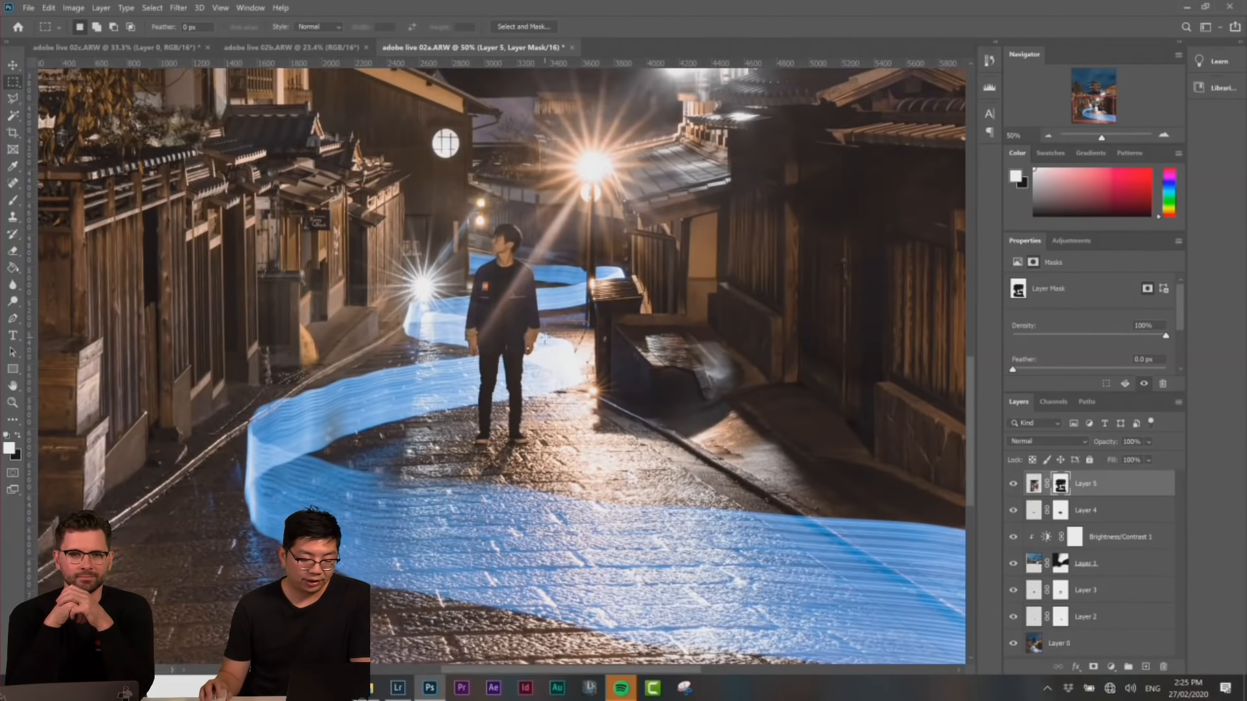
Add a Color Balance adjustment layer above Layer 5 and clip it to that layer
left_click(1034, 487)
left_click(1111, 670)
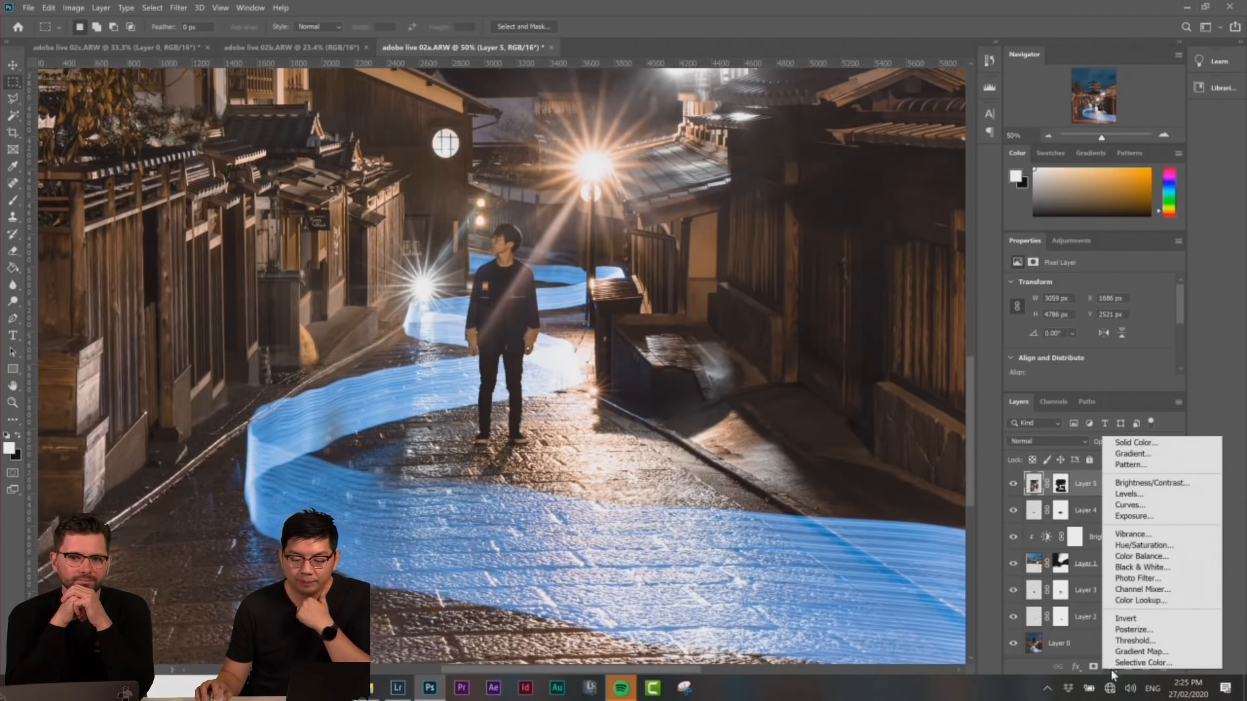
left_click(1162, 559)
right_click(1121, 488)
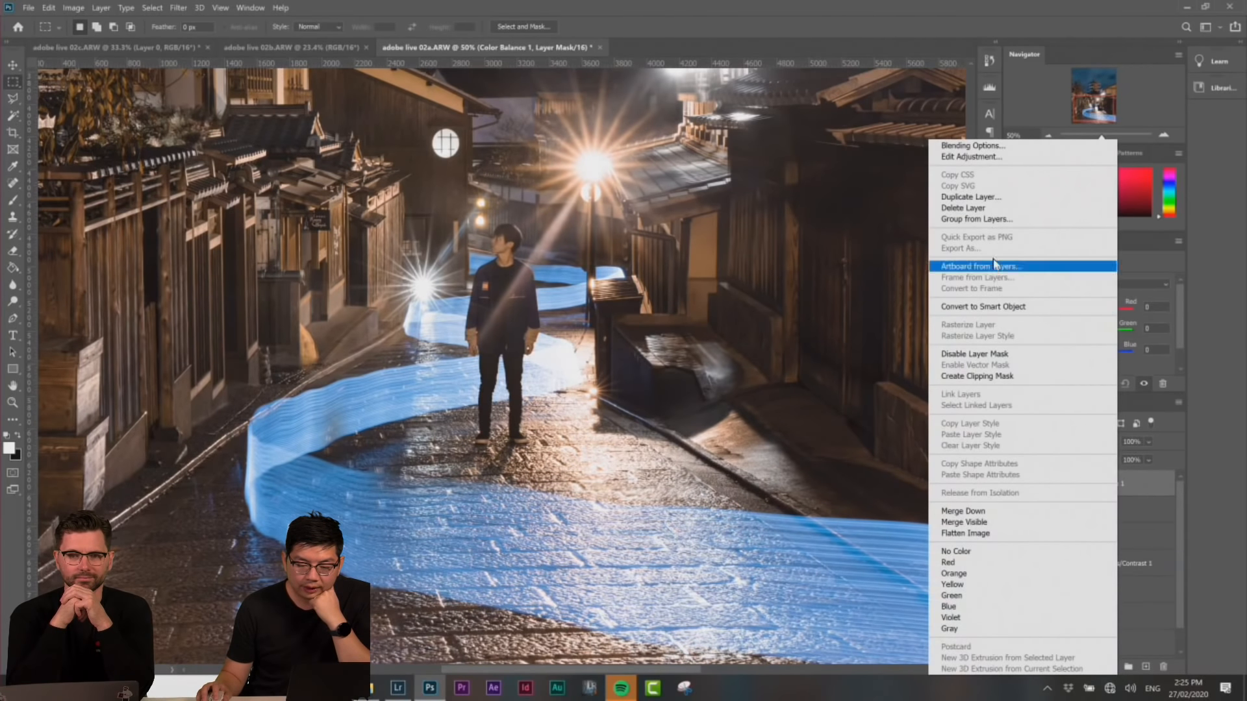
left_click(997, 377)
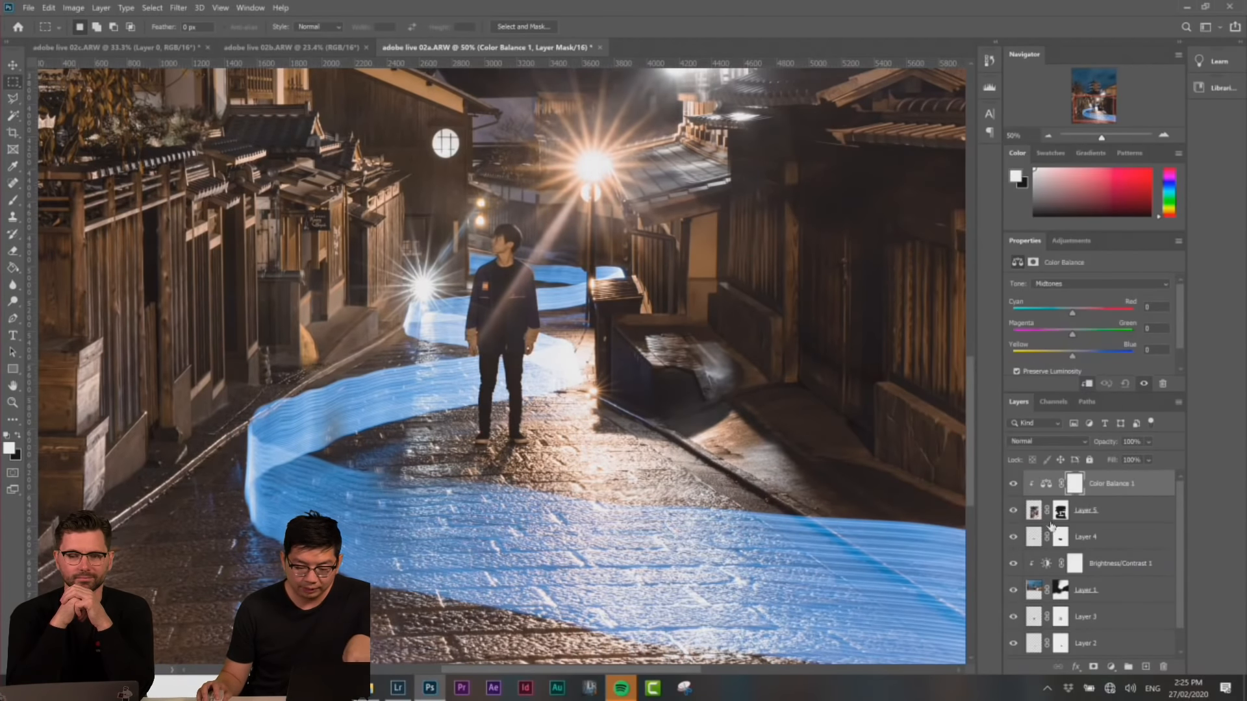
Try shifting the Color Balance midtones on the cyan–red and magenta–green ranges, and return both to 0
mouse_move(1071, 314)
left_mouse_down()
mouse_move(1047, 314)
mouse_move(1094, 314)
mouse_move(1043, 318)
mouse_move(1076, 311)
left_mouse_up()
type("0")
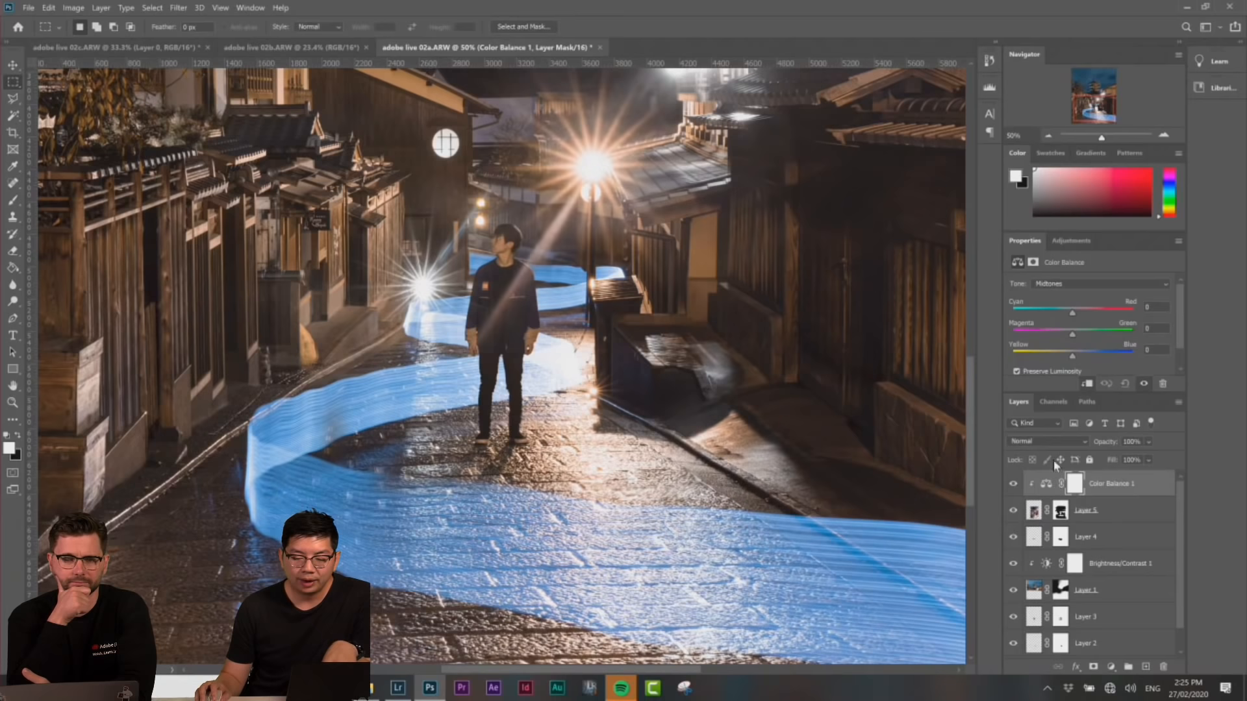
left_click(1077, 333)
key("ctrl+z")
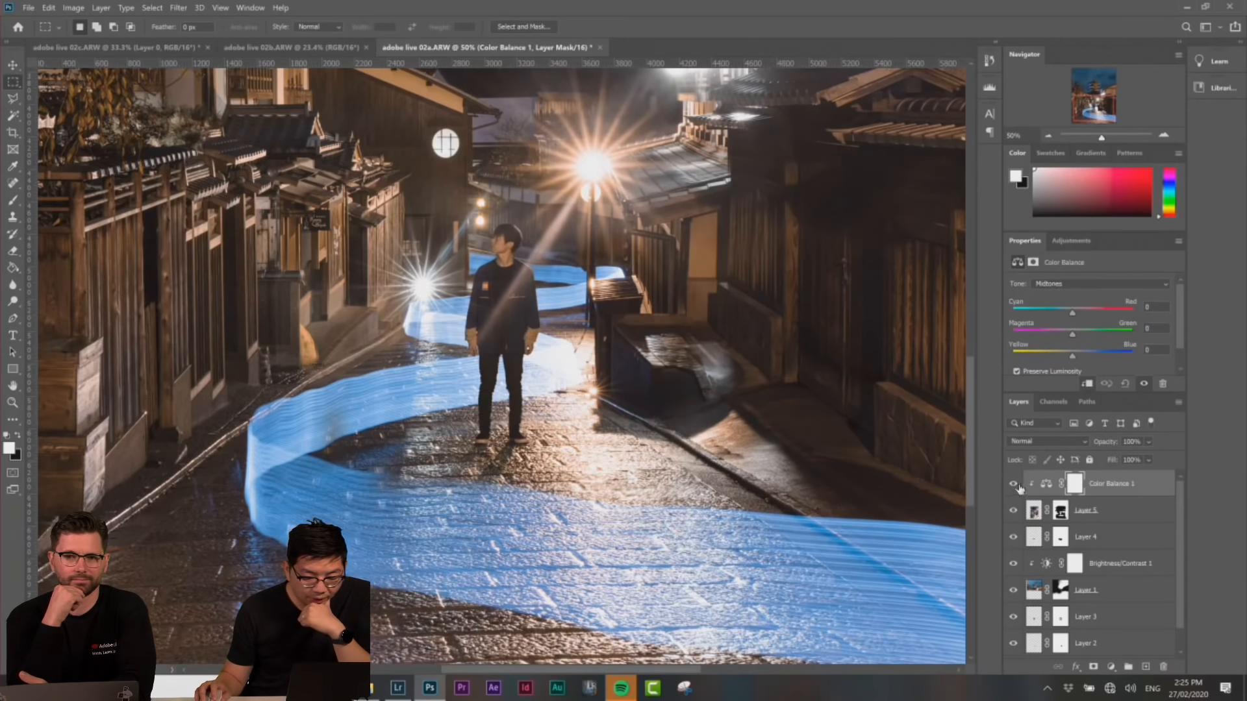
Make Layer 5, which holds the man, the active layer
left_click(1069, 512)
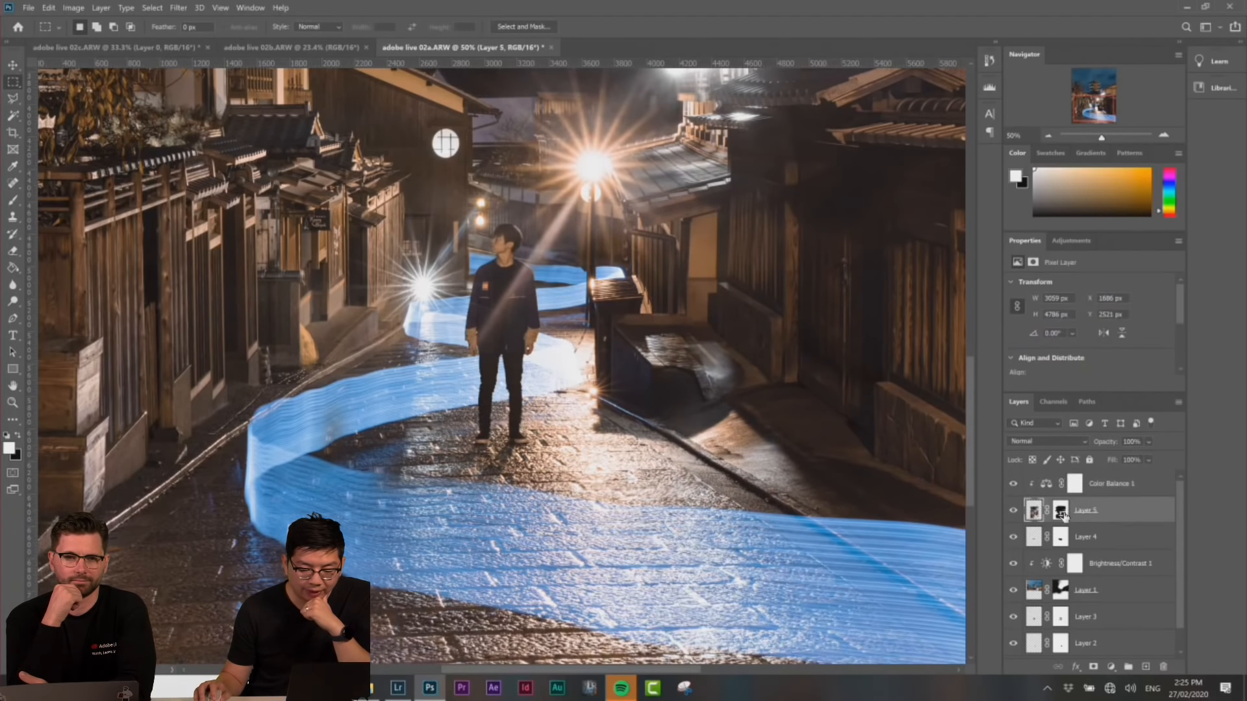
Refine Layer 5's mask around the standing man with a soft 0% hardness brush, painting black to hide his surroundings
left_click(12, 200)
right_click(523, 362)
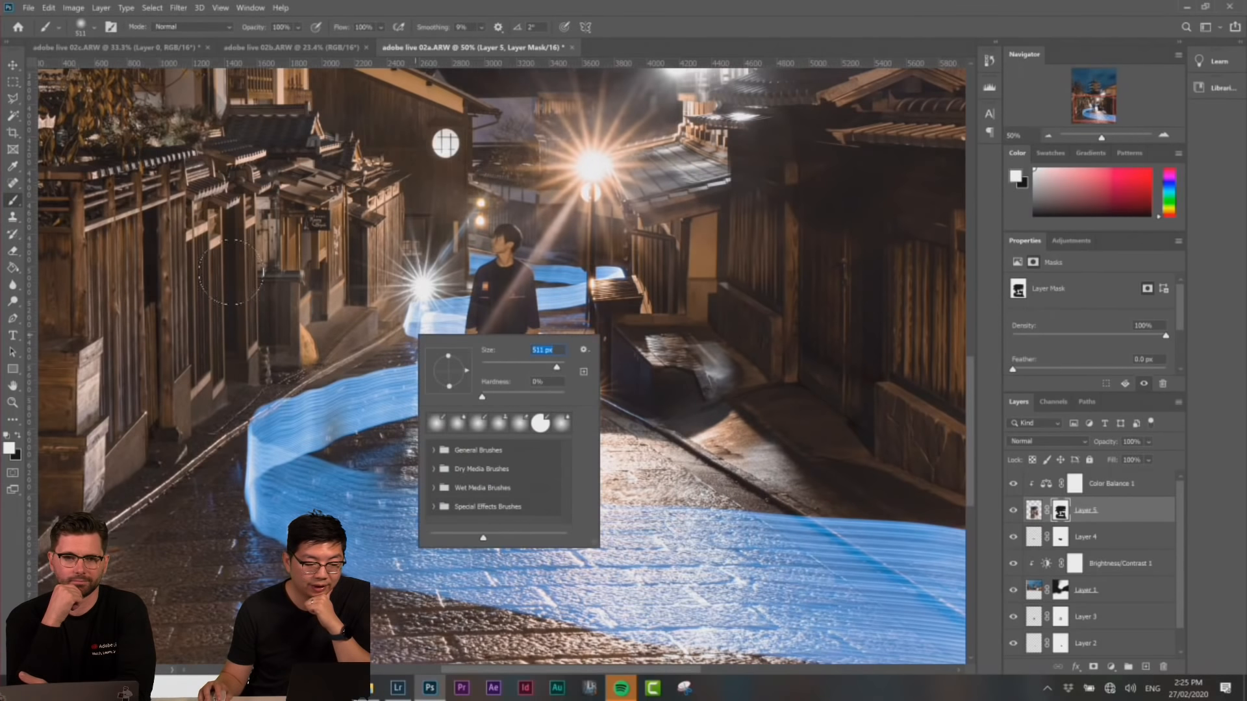
key("Return")
key("x")
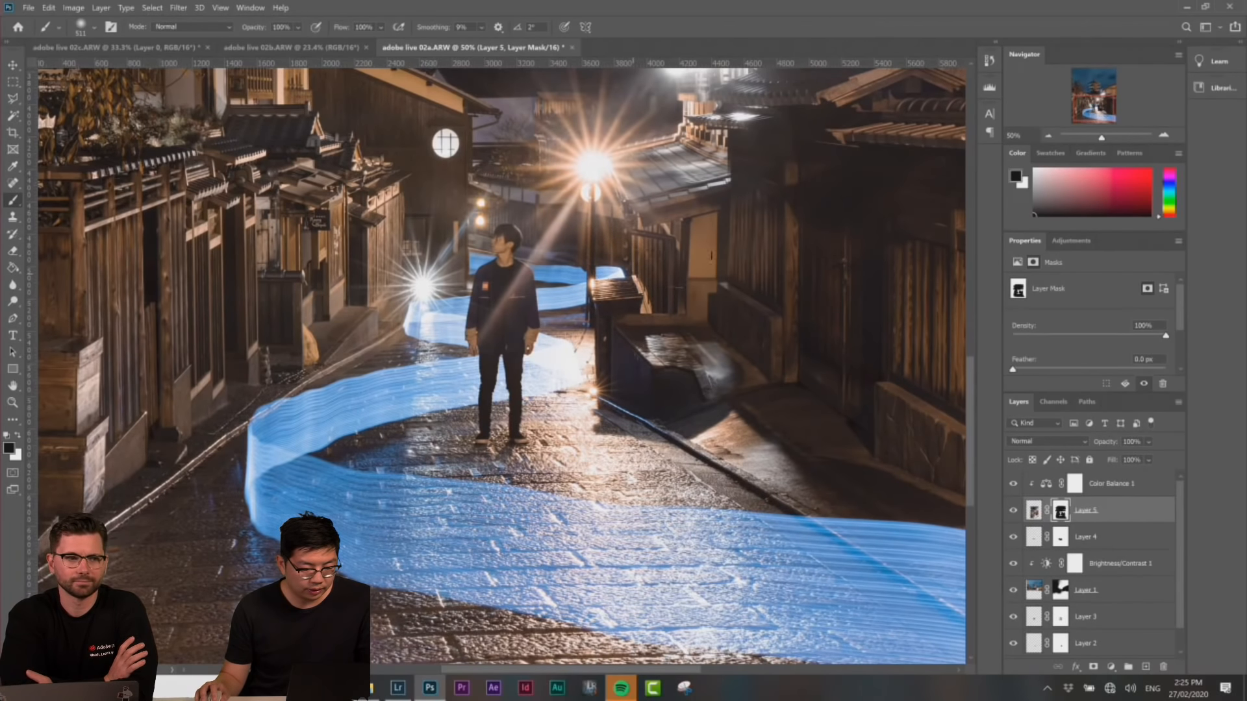
scroll(781, 187, "up", 3)
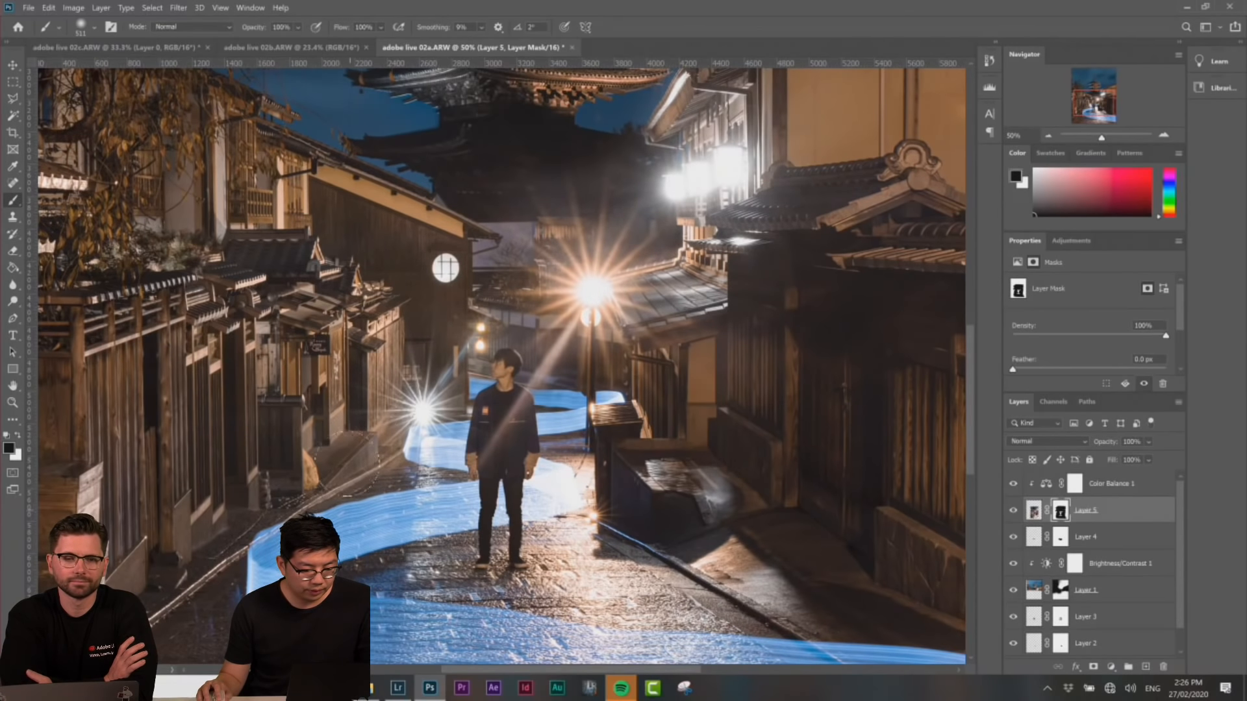
scroll(501, 366, "down", 2)
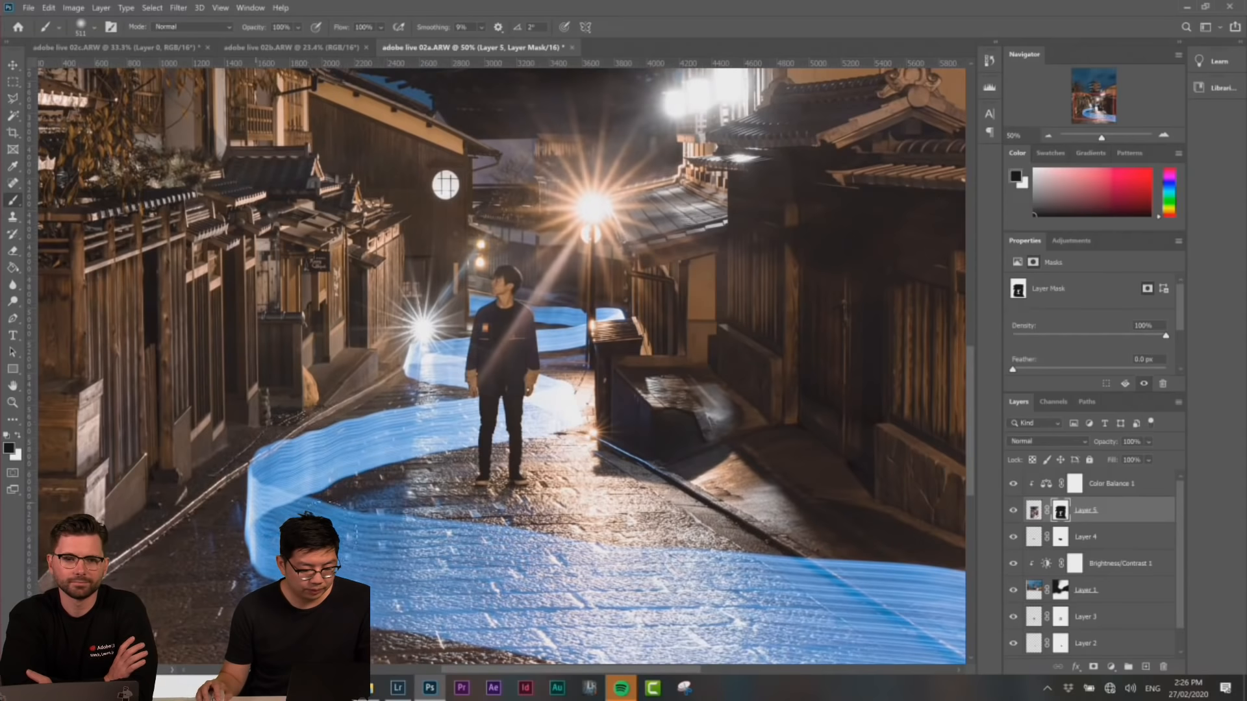
left_click(13, 82)
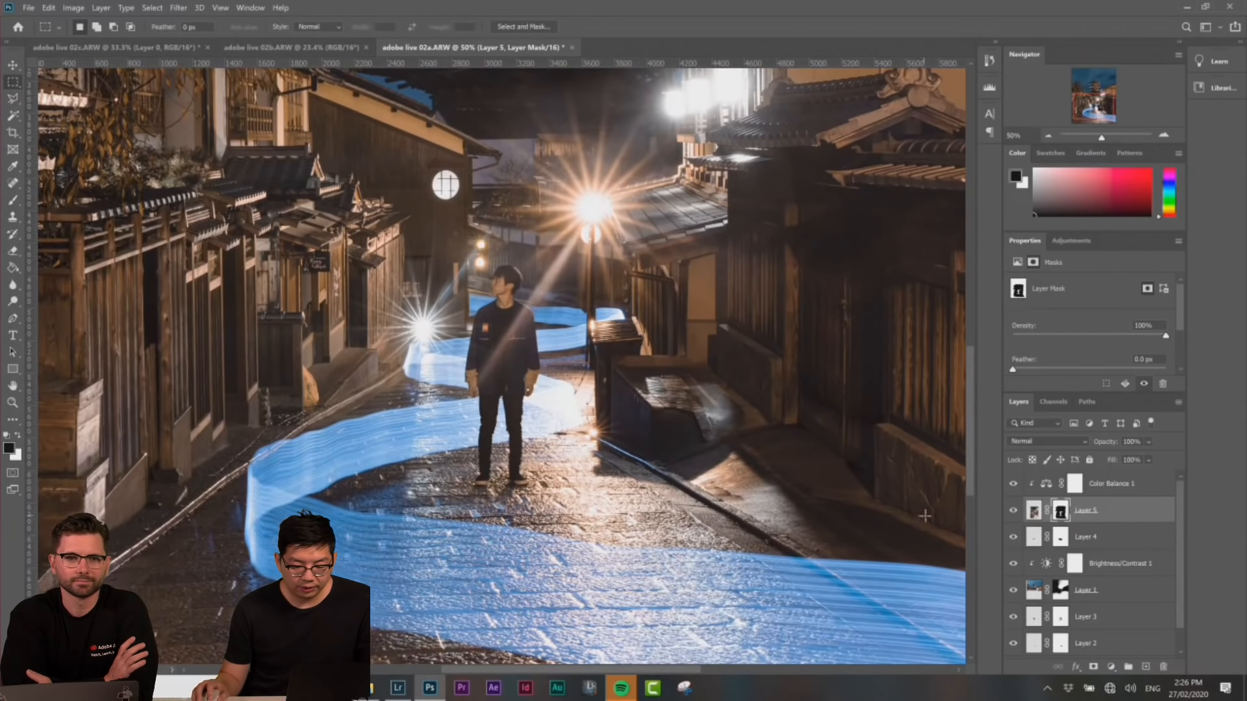
Set the Color Balance 1 midtones to +2 toward red, +1 toward green and +2 toward blue
left_click(1108, 492)
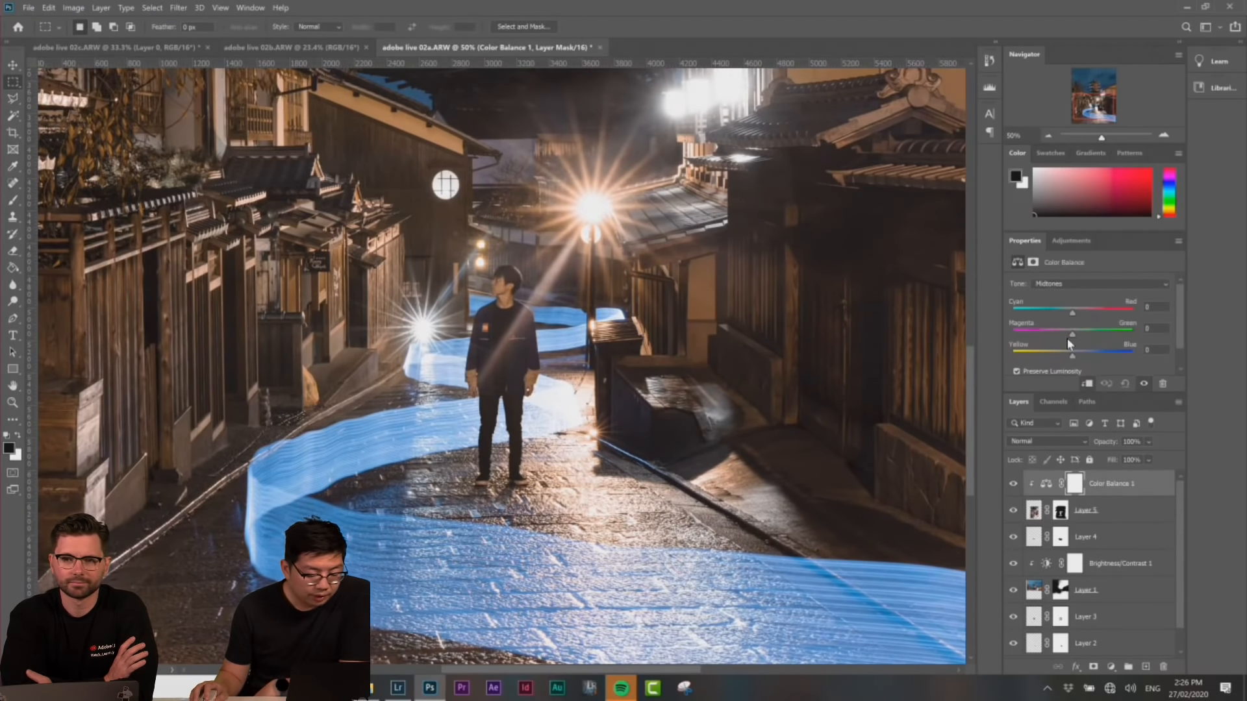
key("ctrl+plus")
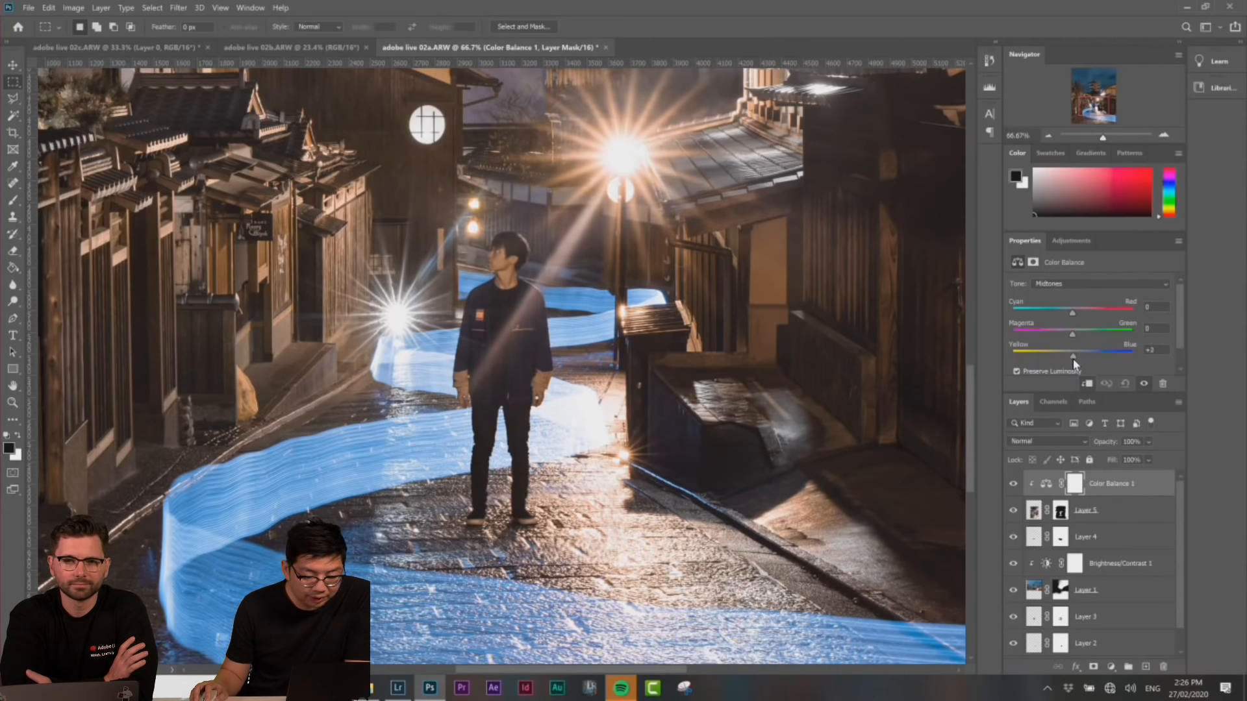
left_click_drag(1071, 335, 1073, 336)
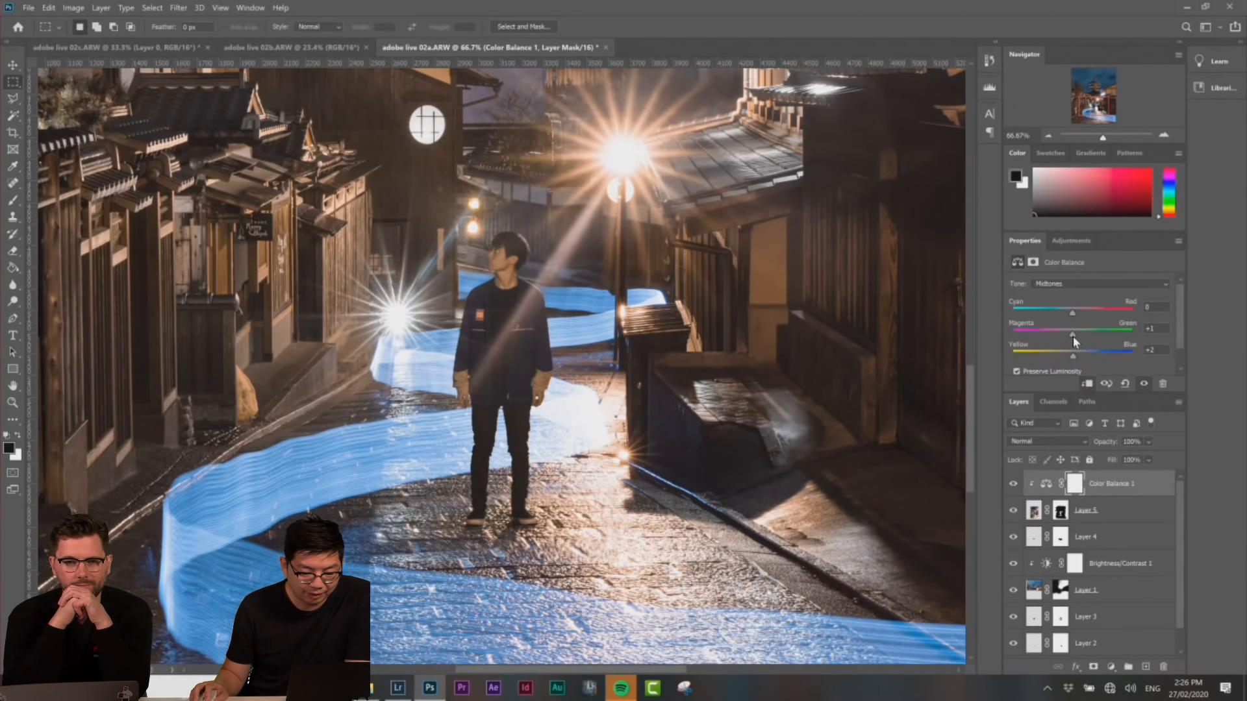
left_click(1073, 314)
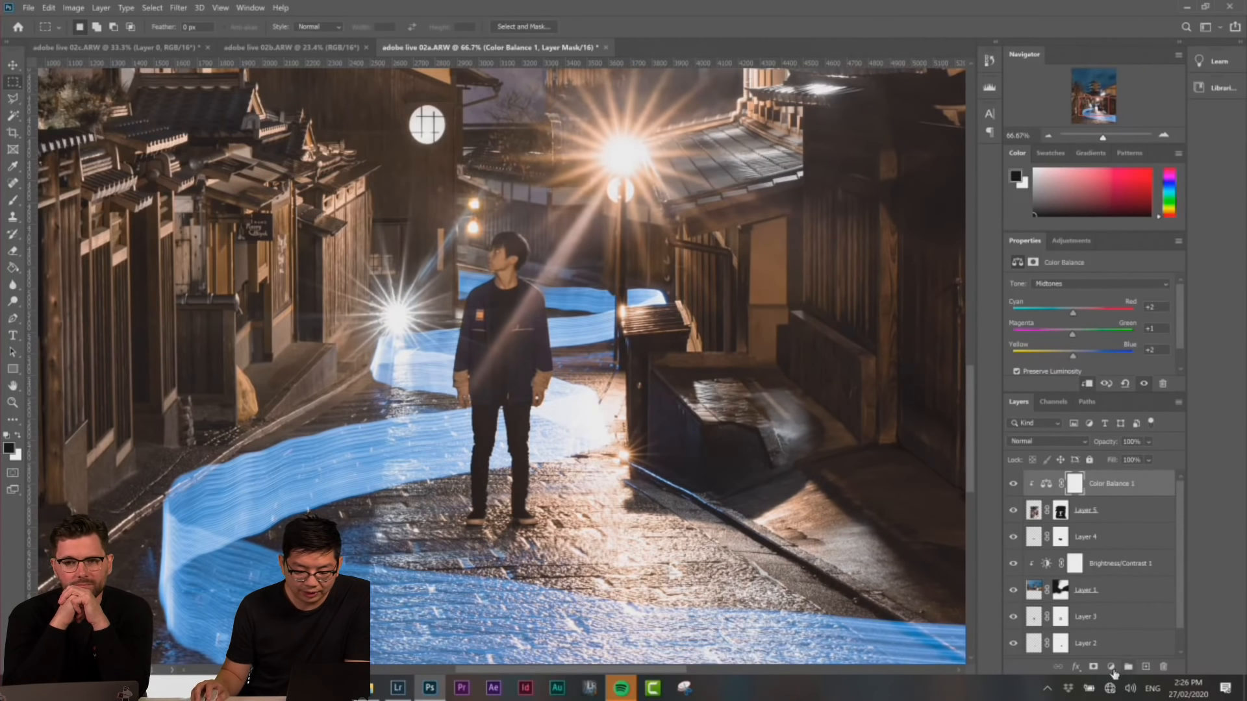
Add a Brightness/Contrast adjustment layer above Color Balance 1 and make it a clipping mask
left_click(1113, 667)
left_click(1129, 491)
right_click(1130, 483)
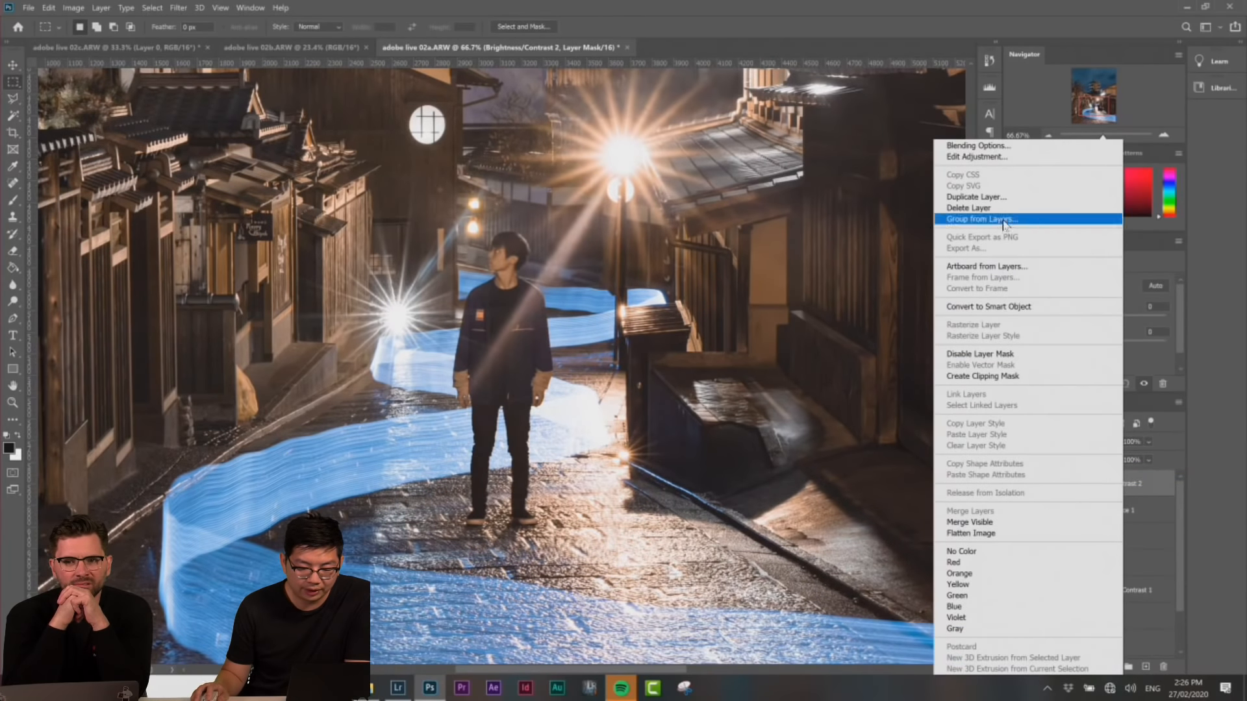
left_click(1000, 376)
Set the new adjustment layer's brightness to 5 and contrast to 5
left_click_drag(1088, 320, 1092, 320)
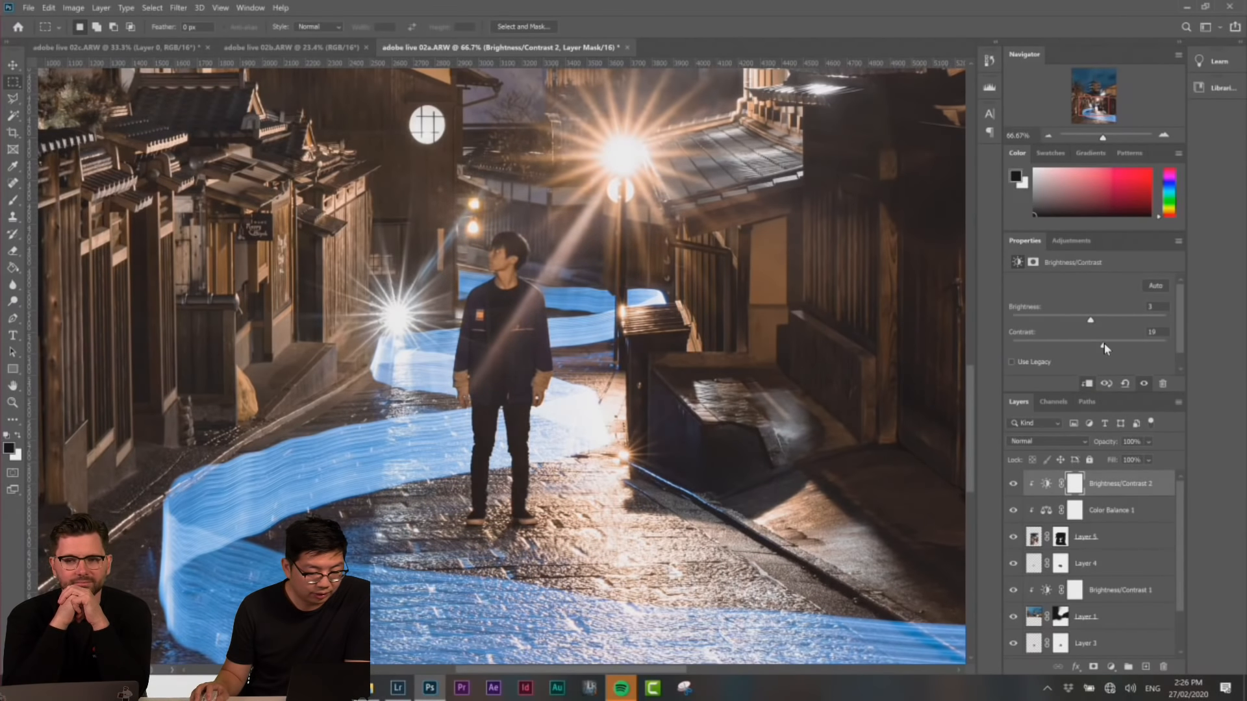
left_click_drag(1140, 344, 1105, 345)
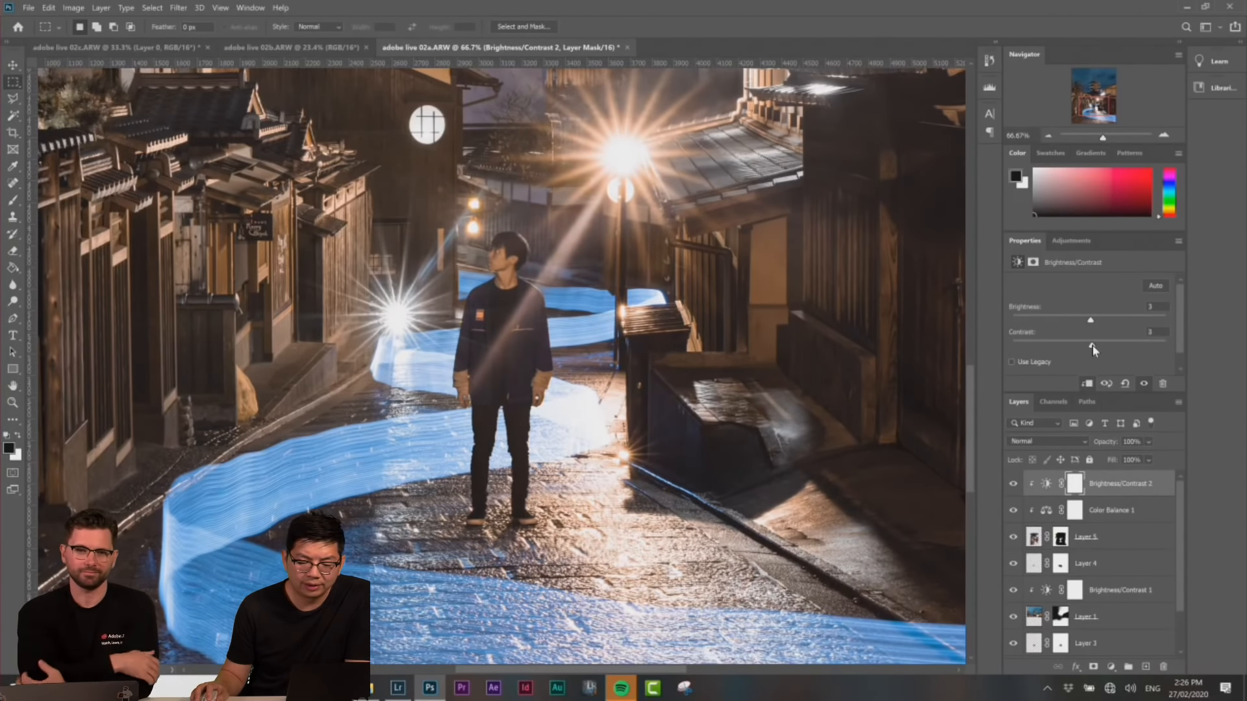
left_click_drag(1093, 346, 1093, 318)
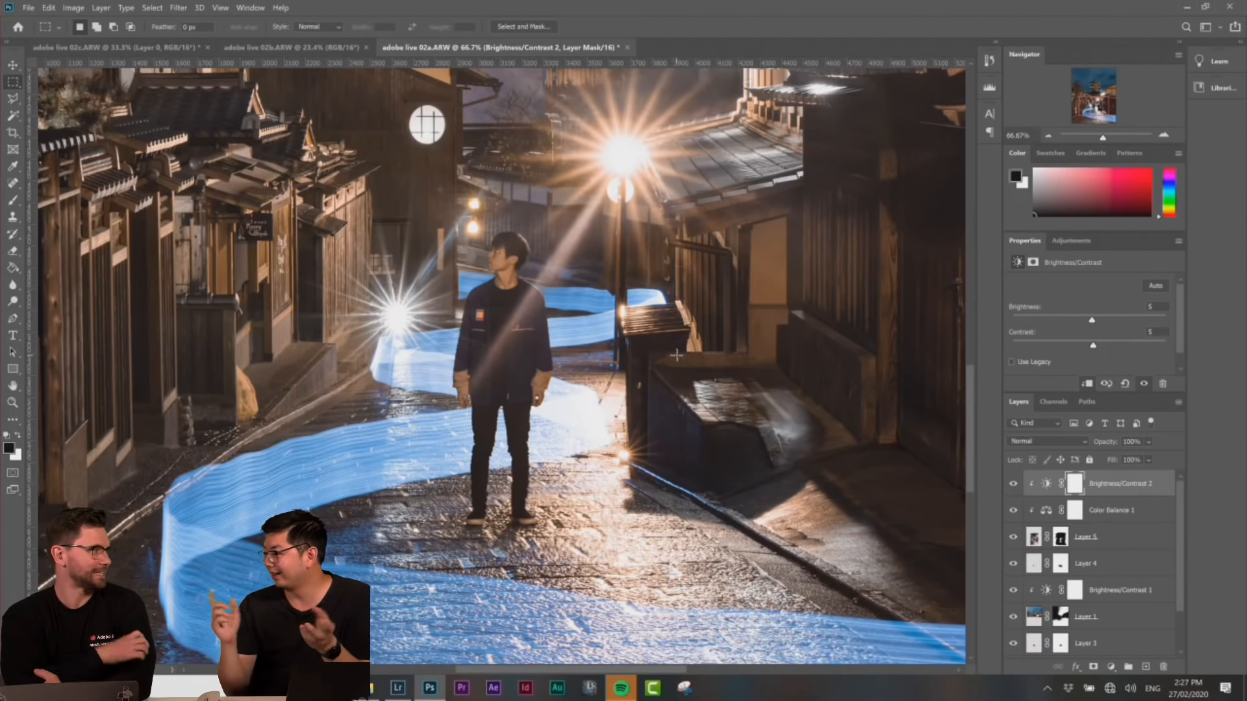
scroll(614, 401, "down", 4)
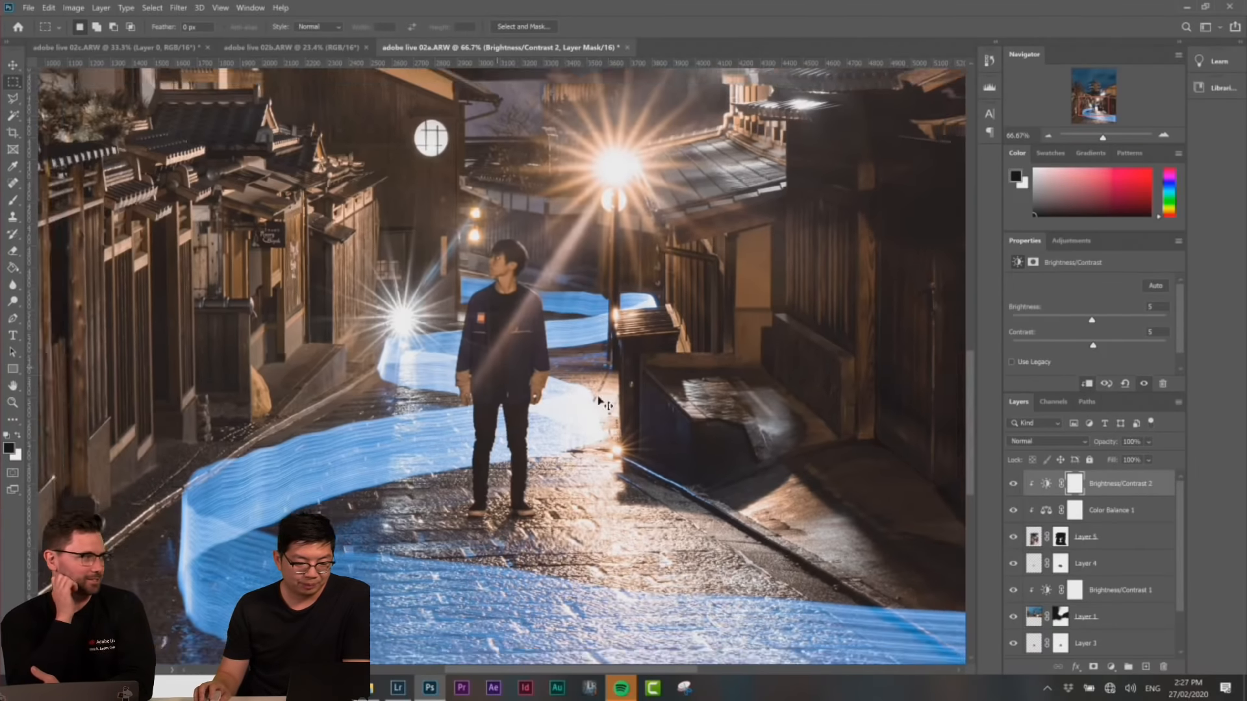
scroll(615, 401, "up", 1)
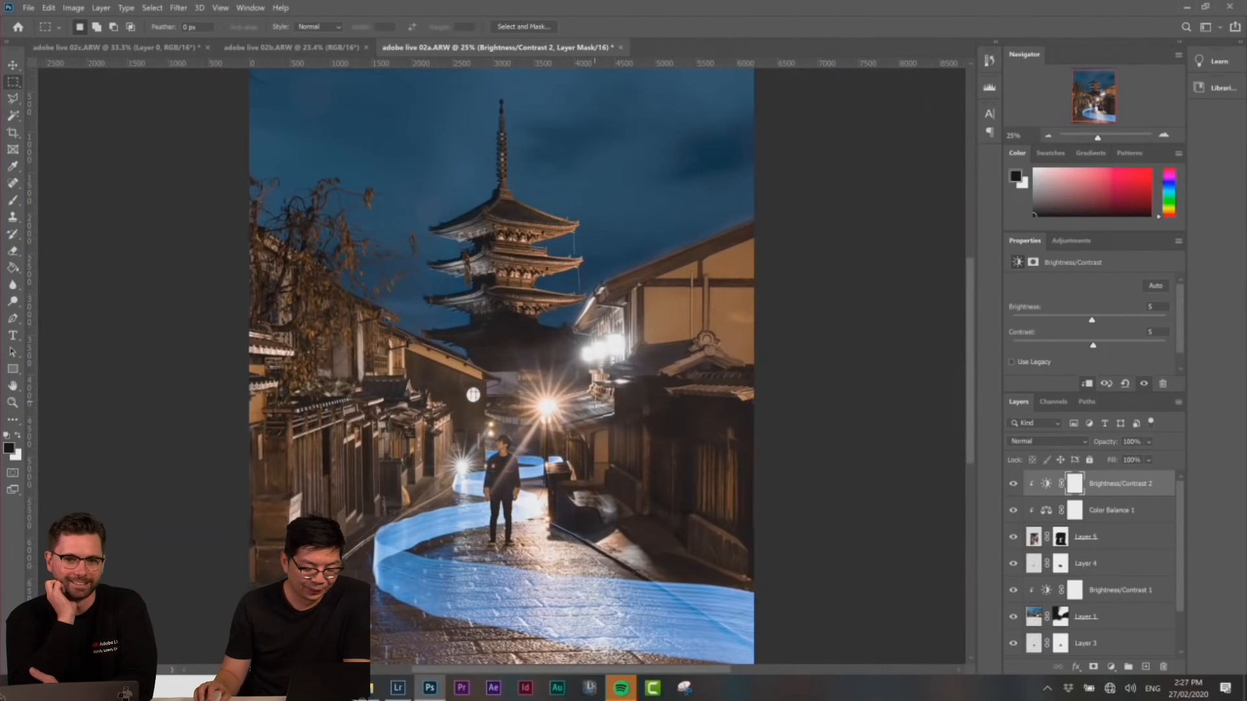
scroll(594, 406, "down", 1)
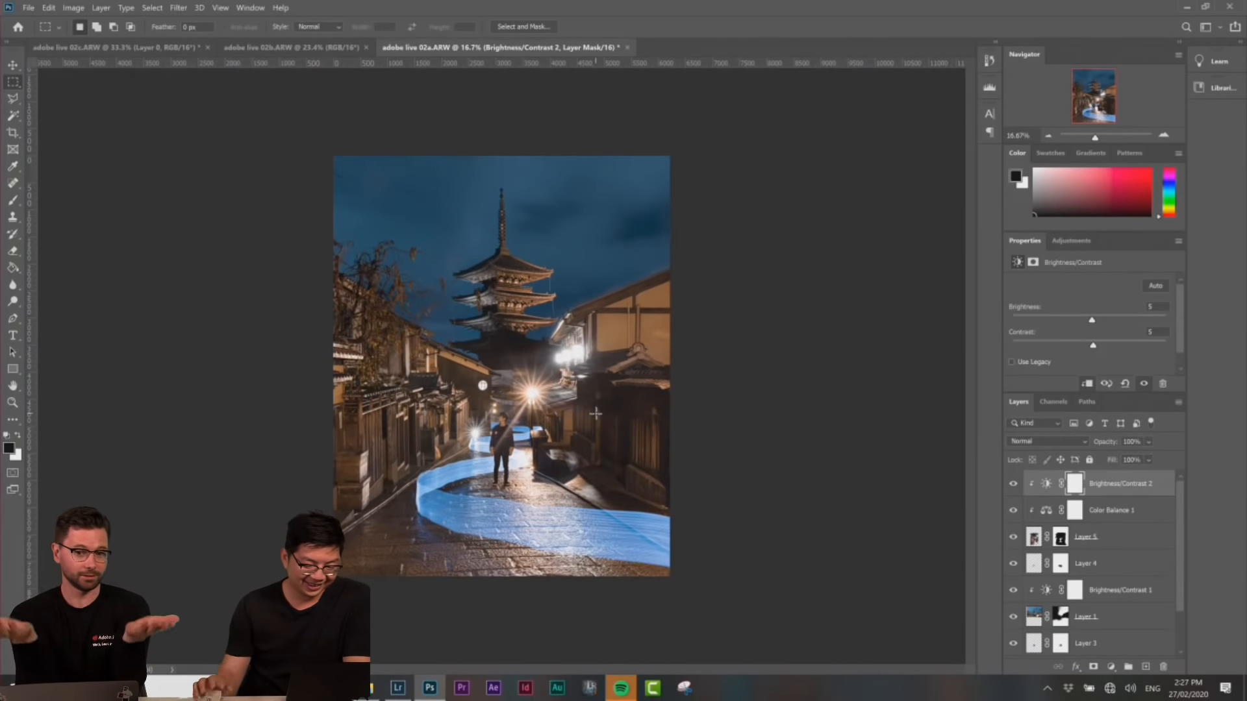
scroll(595, 413, "up", 1)
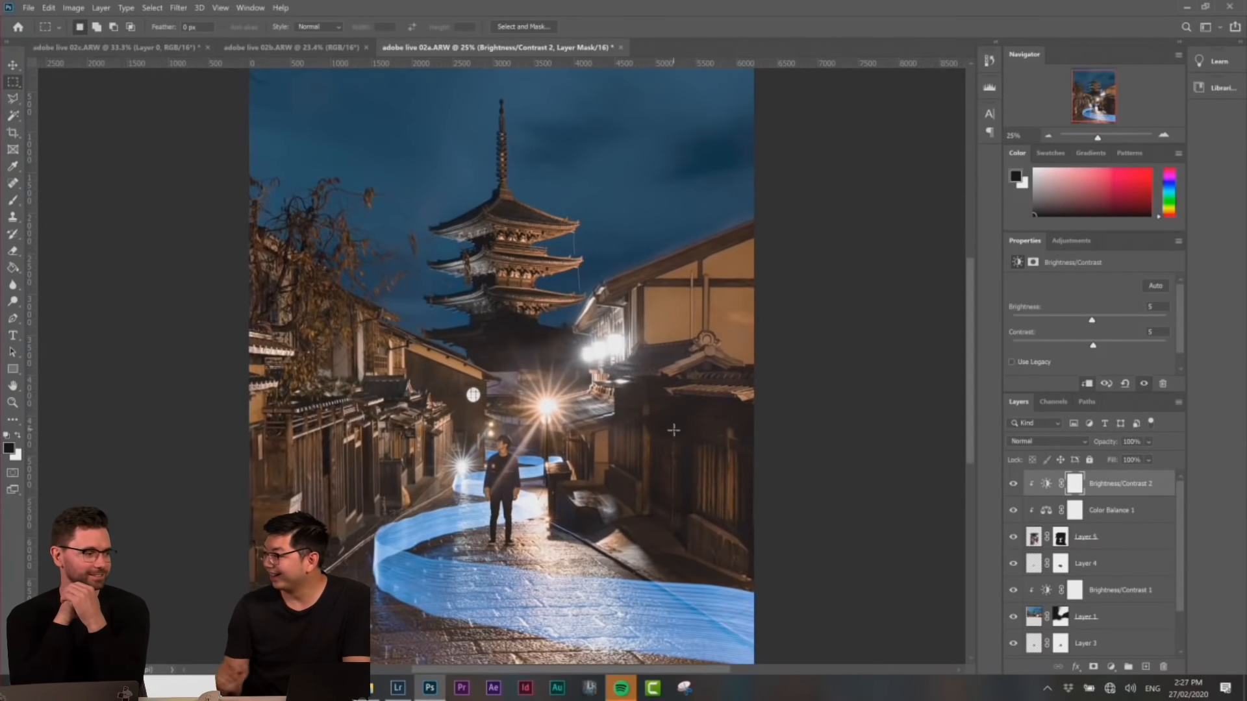
scroll(673, 430, "down", 1)
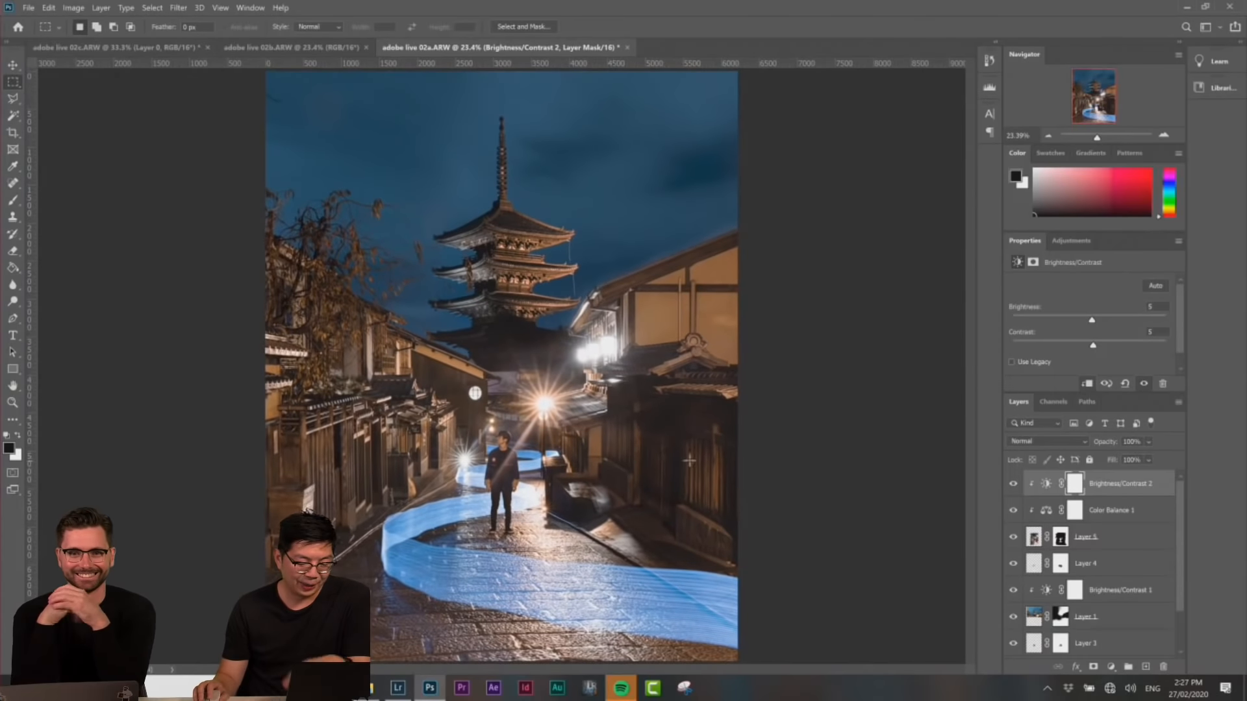
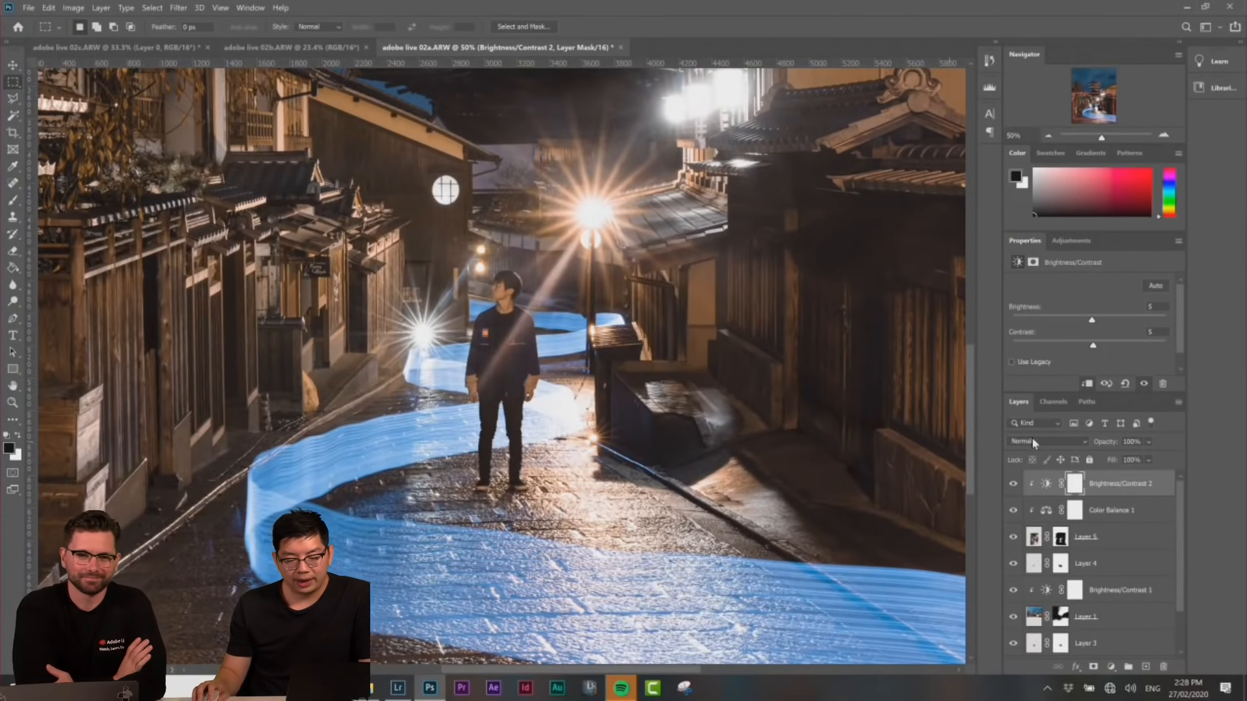
Lower the opacity of Layer 5, the standing man, to 85%
left_click(1086, 539)
left_click(1109, 444)
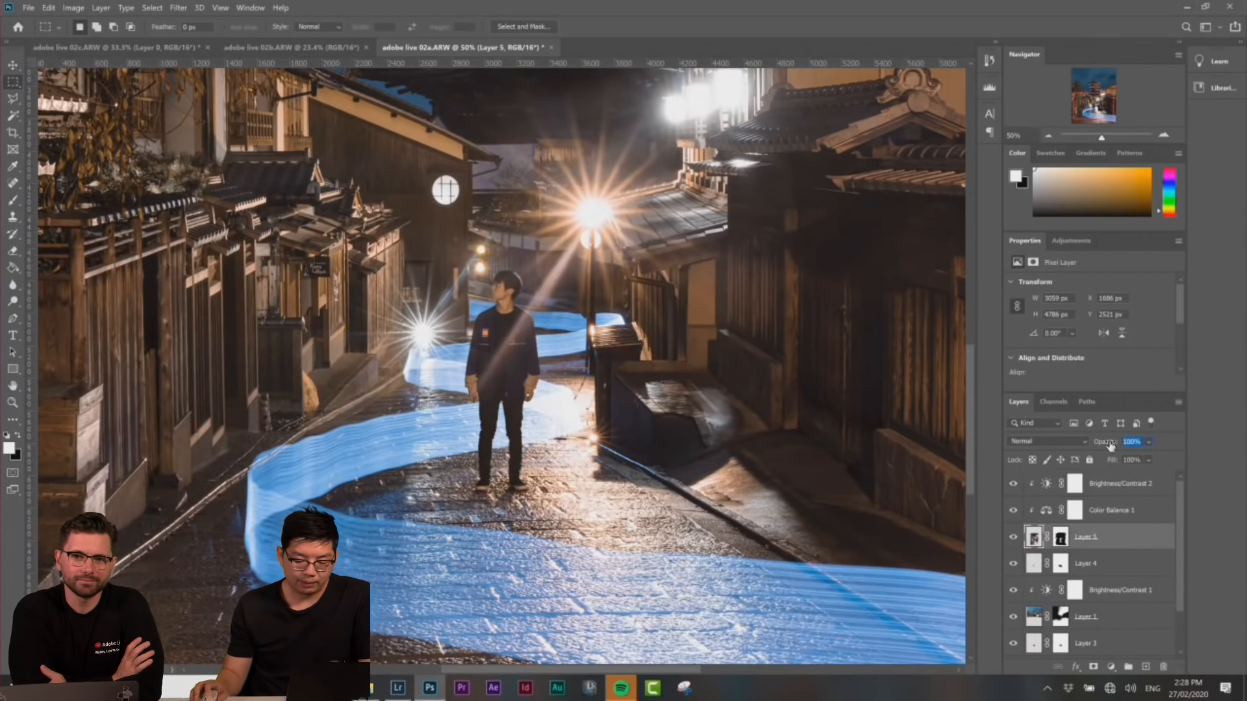
type("85")
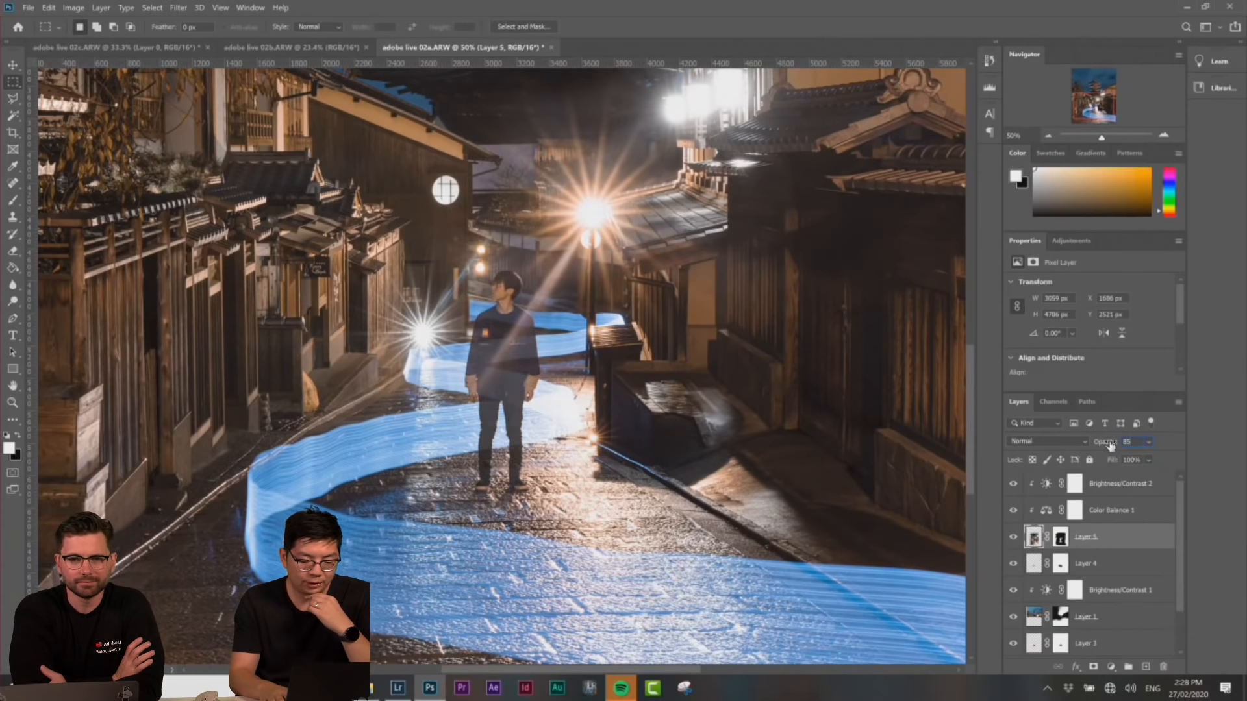
key("Return")
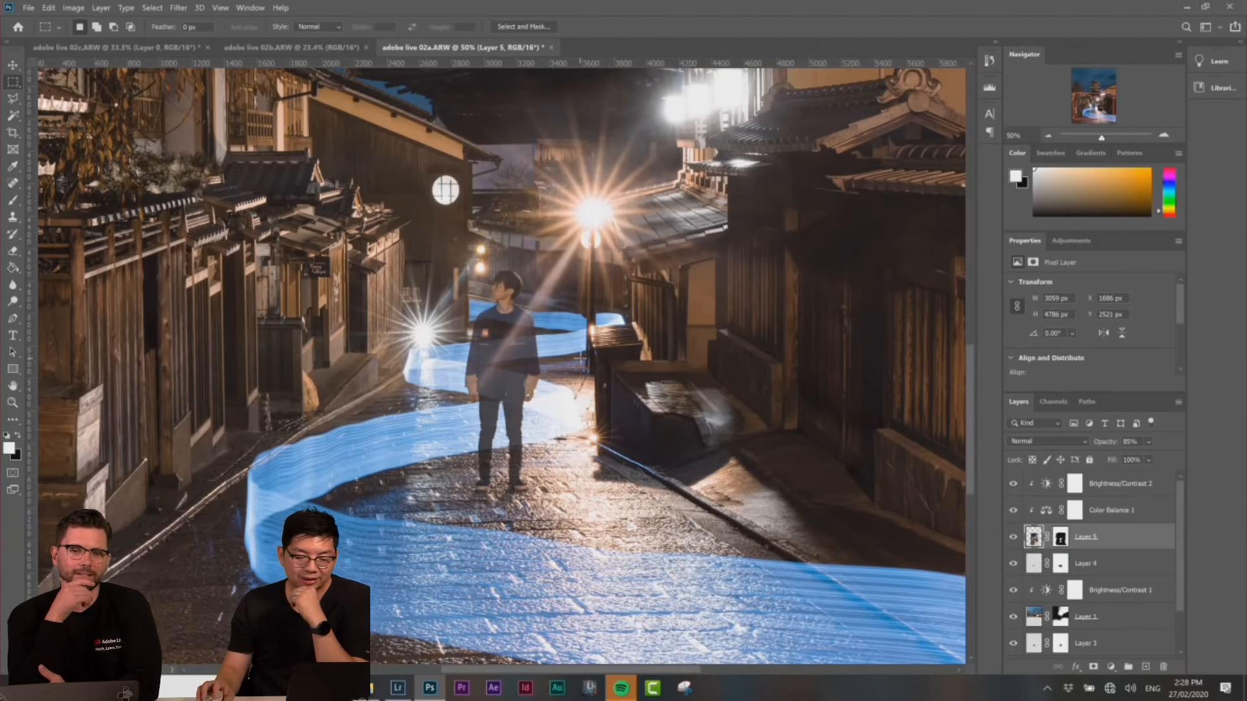
Compare the image with Layer 5 hidden and shown, and set its opacity to 90%
scroll(820, 484, "up", 5)
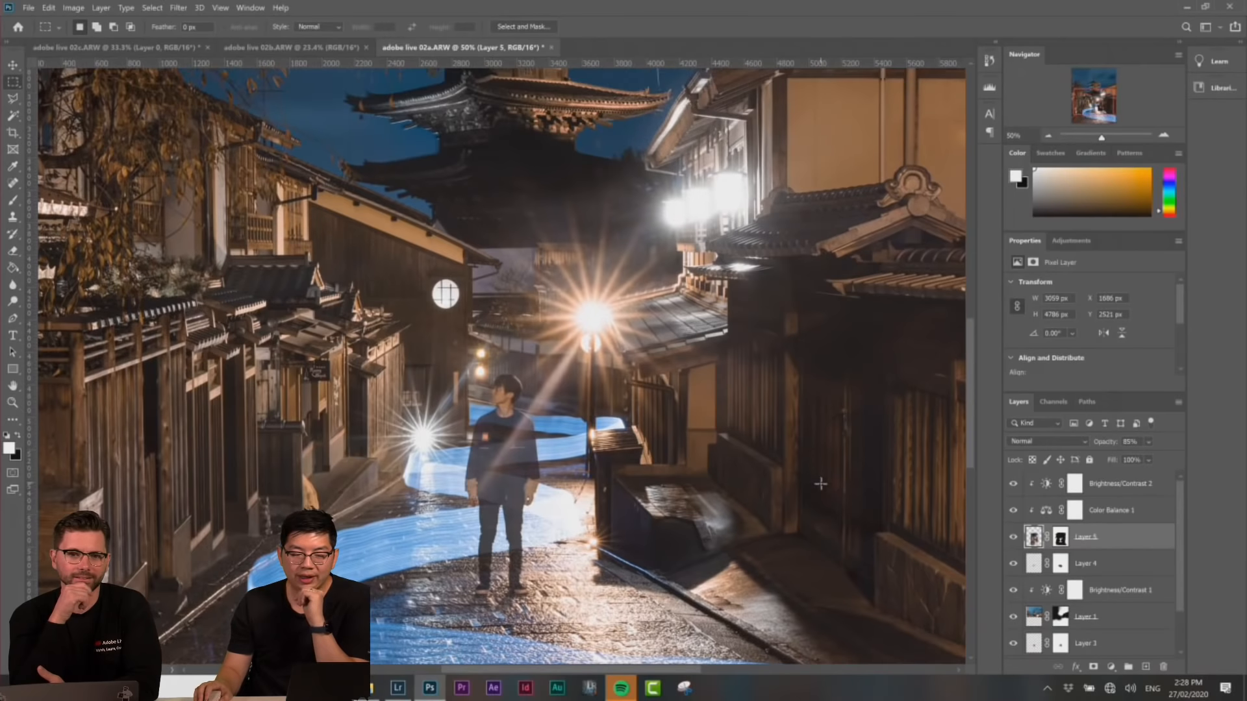
scroll(820, 484, "down", 1)
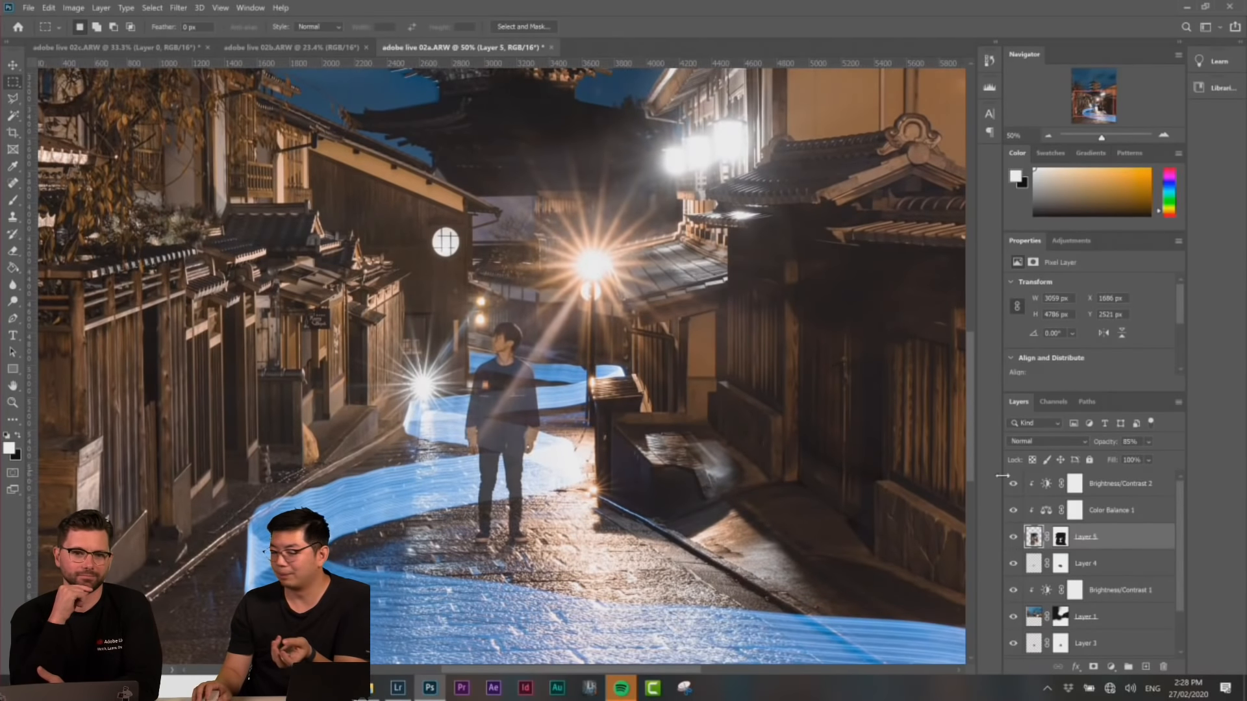
left_click(1012, 539)
left_click(1012, 539)
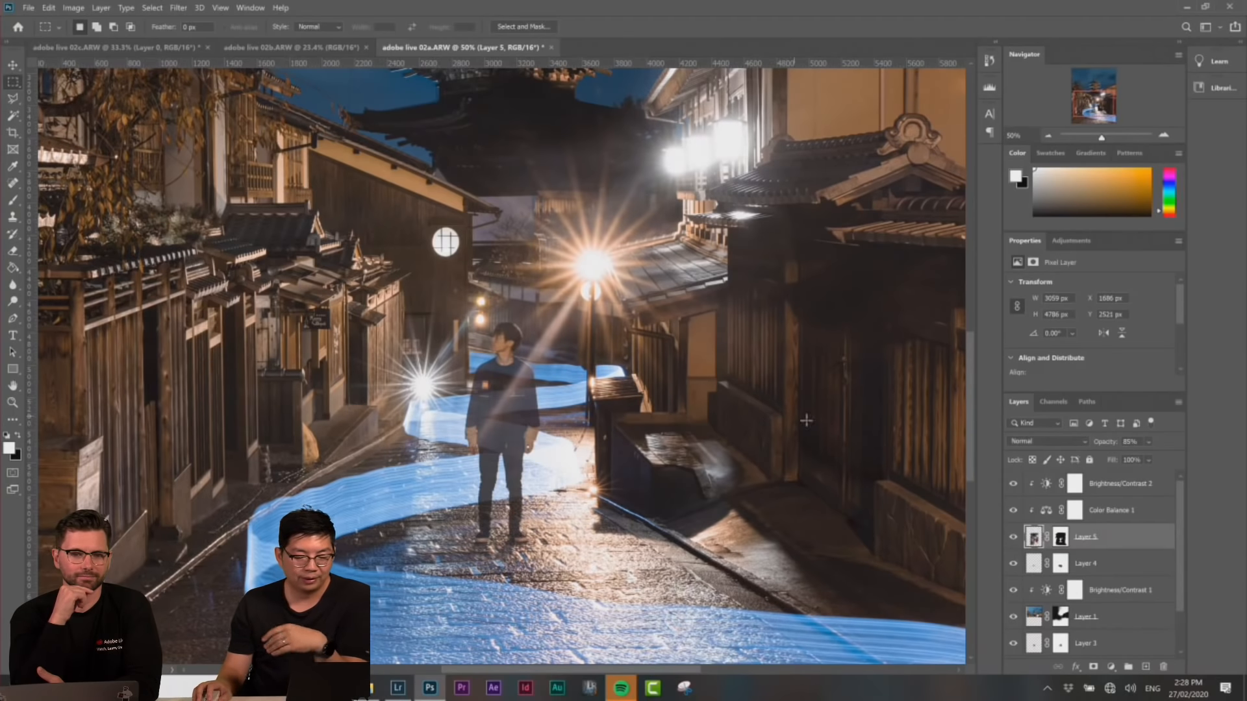
type("90")
key("Return")
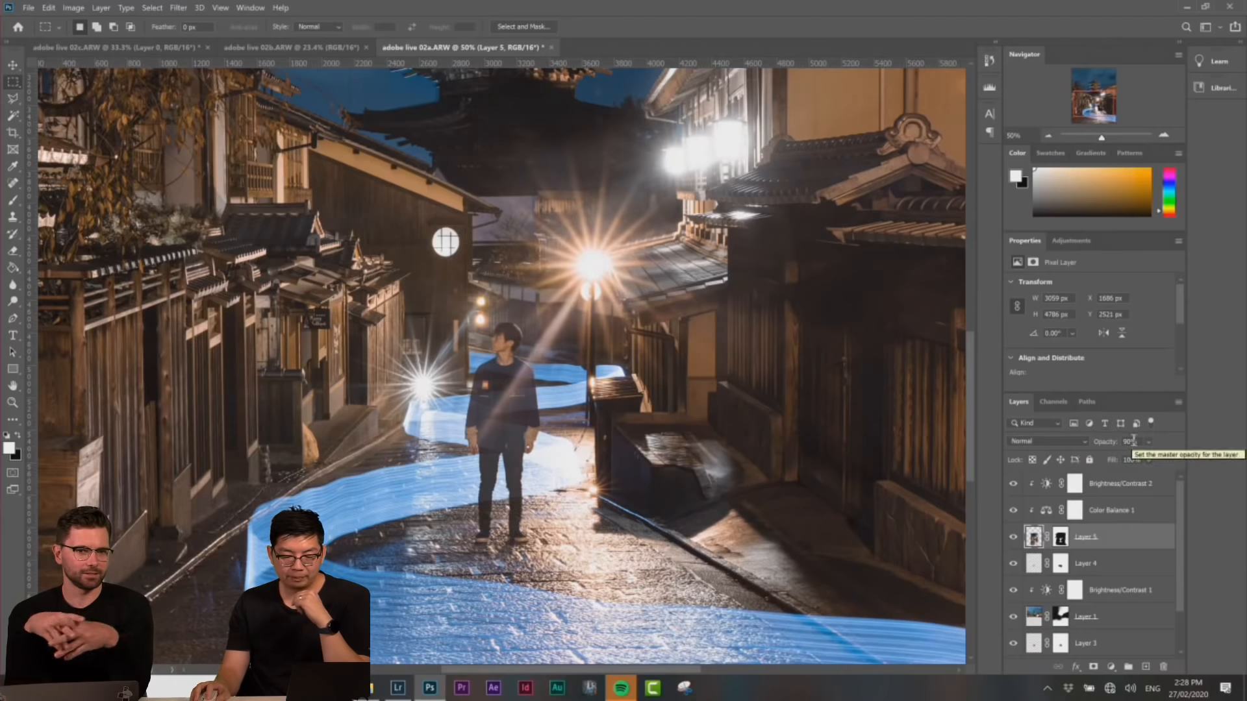
Check the man's blending in the whole image and up close, and set Layer 5's opacity back to 85%
key("ctrl+0")
key("ctrl+minus")
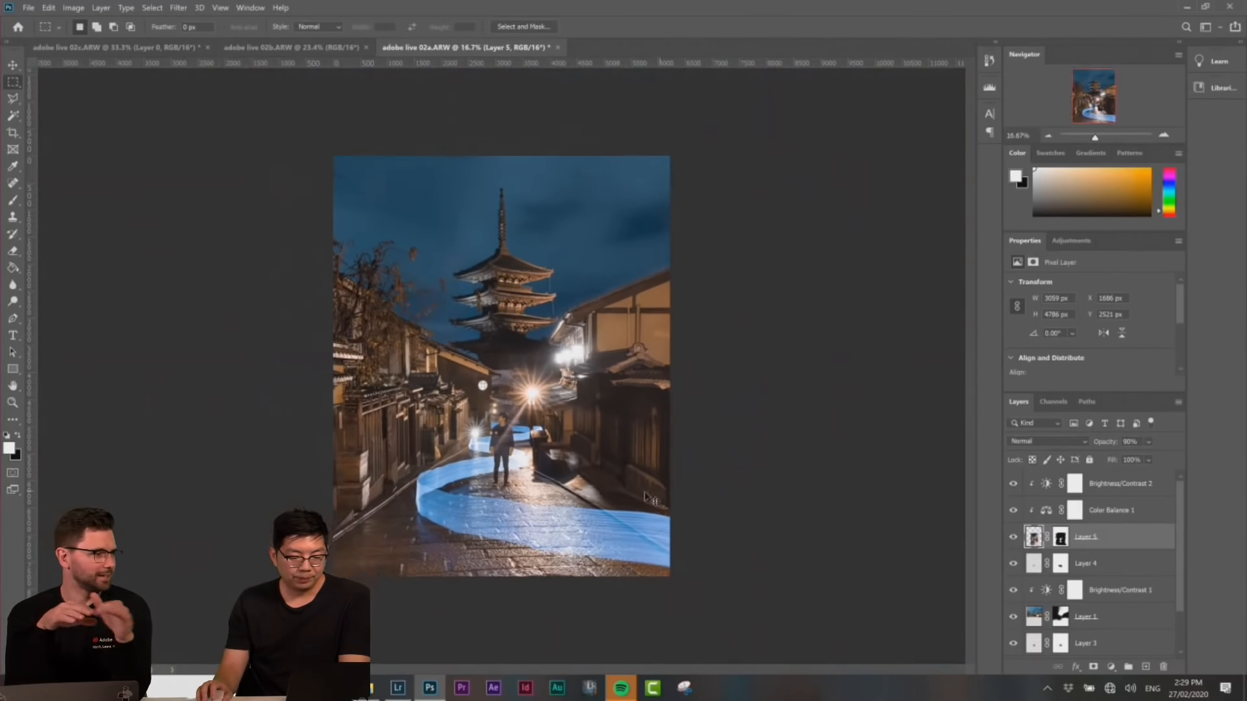
key("ctrl+plus")
key("ctrl+plus")
scroll(533, 504, "down", 3)
scroll(500, 355, "down", 2)
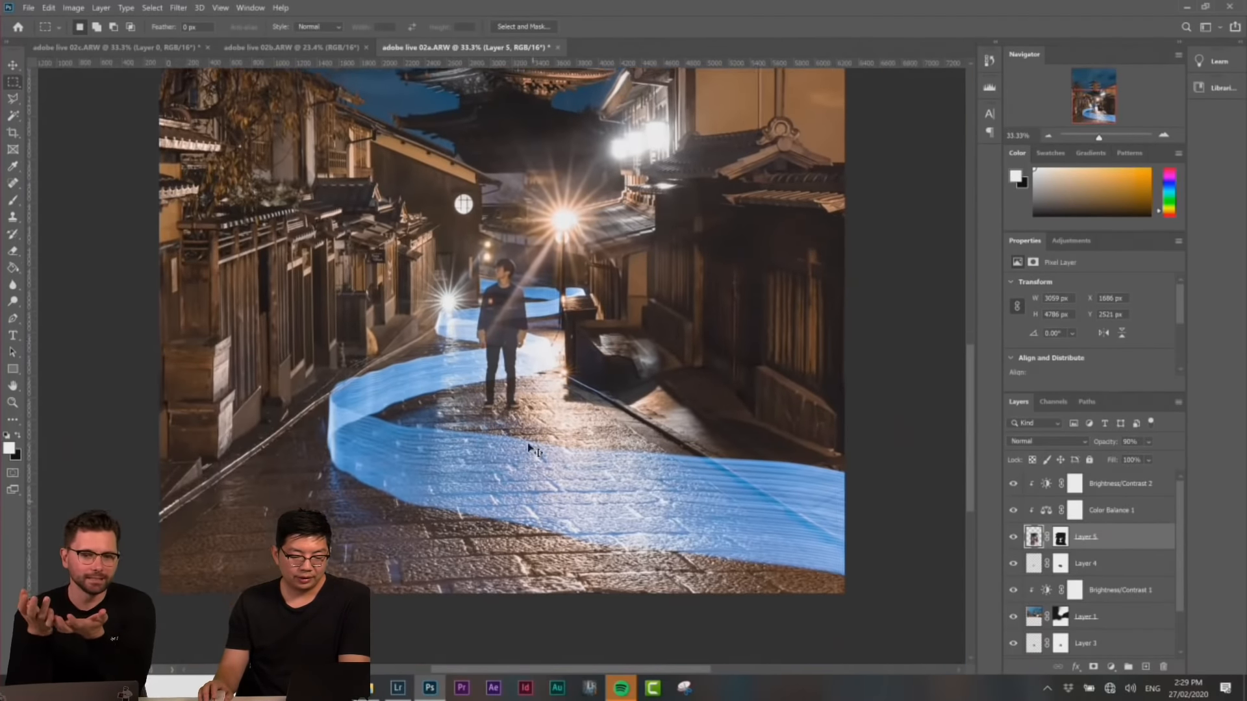
key("ctrl+plus")
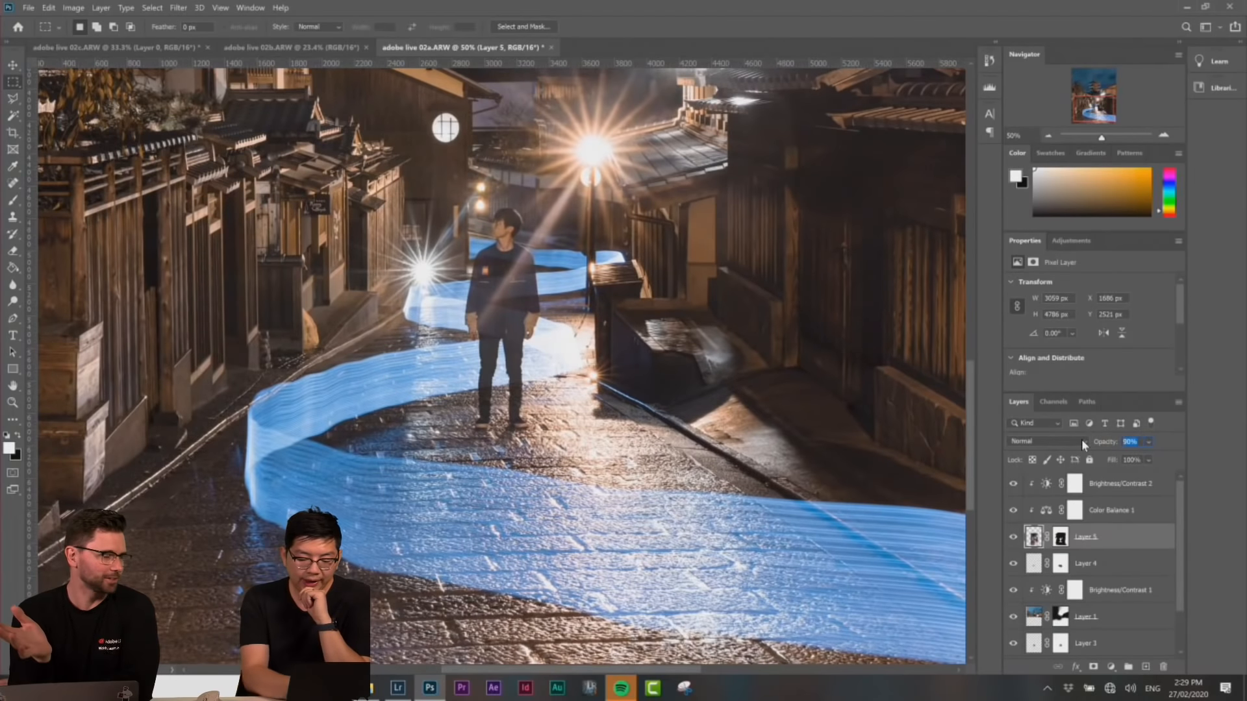
type("85")
key("Return")
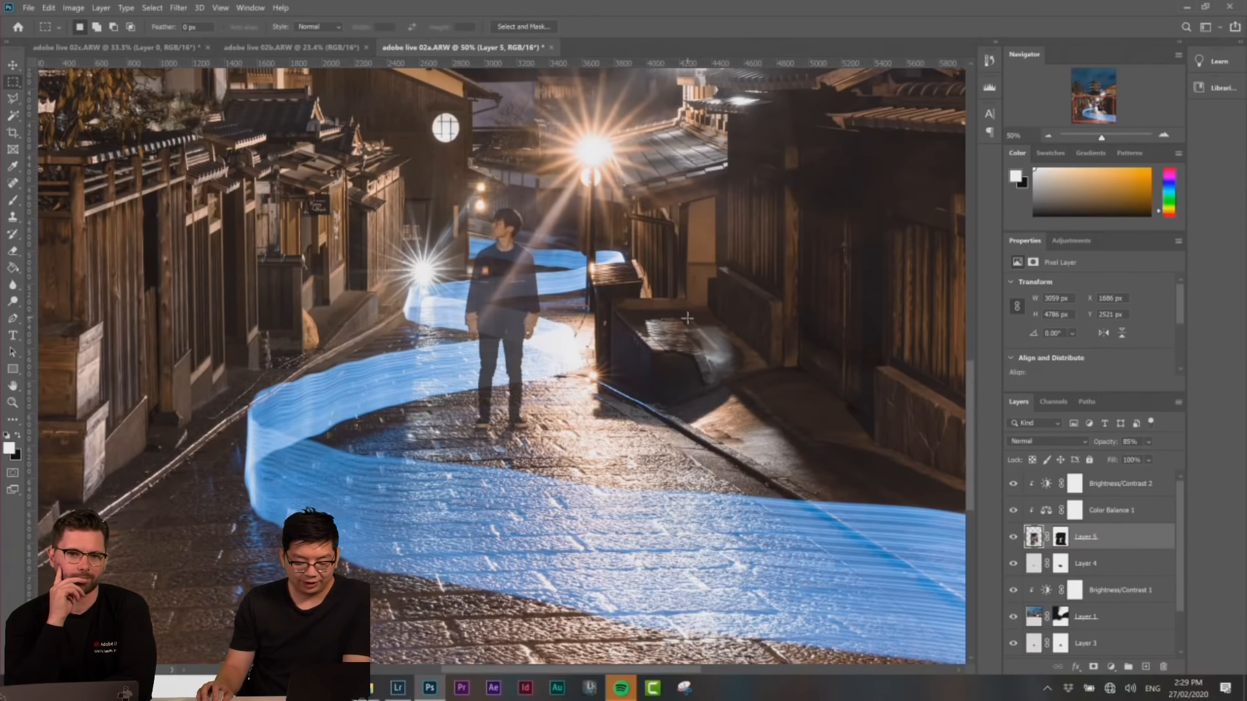
scroll(687, 318, "down", 3)
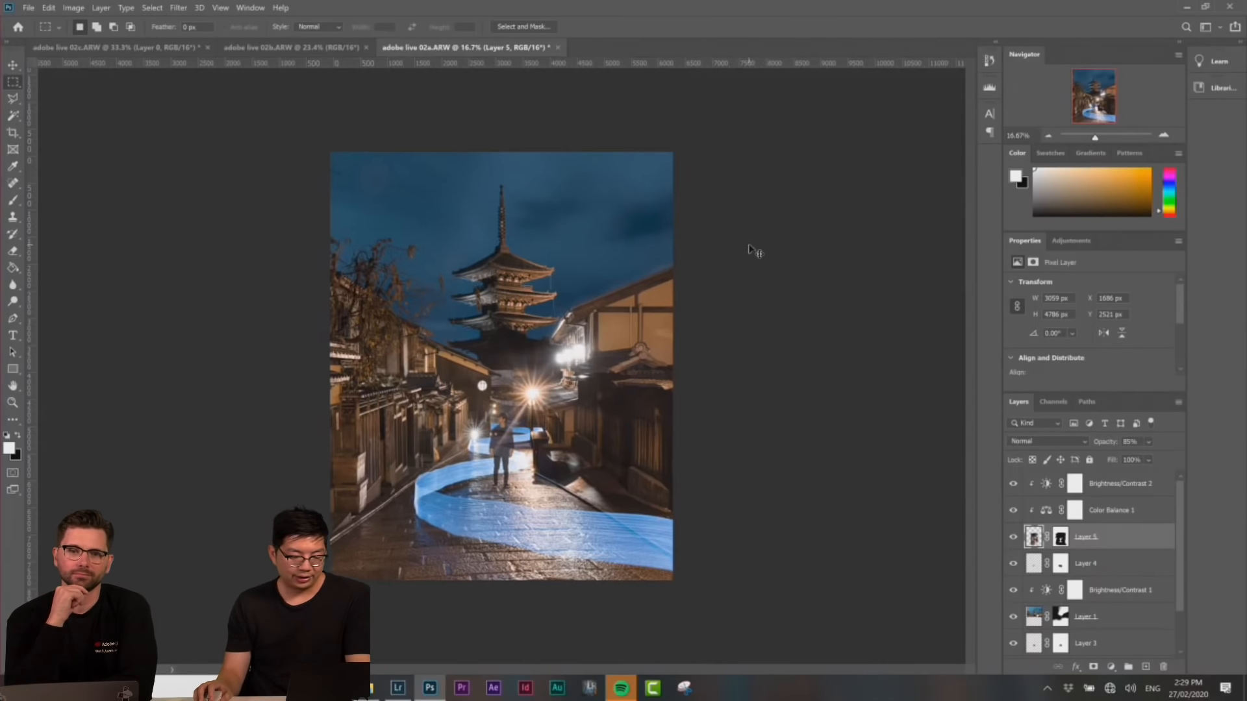
key("ctrl+plus")
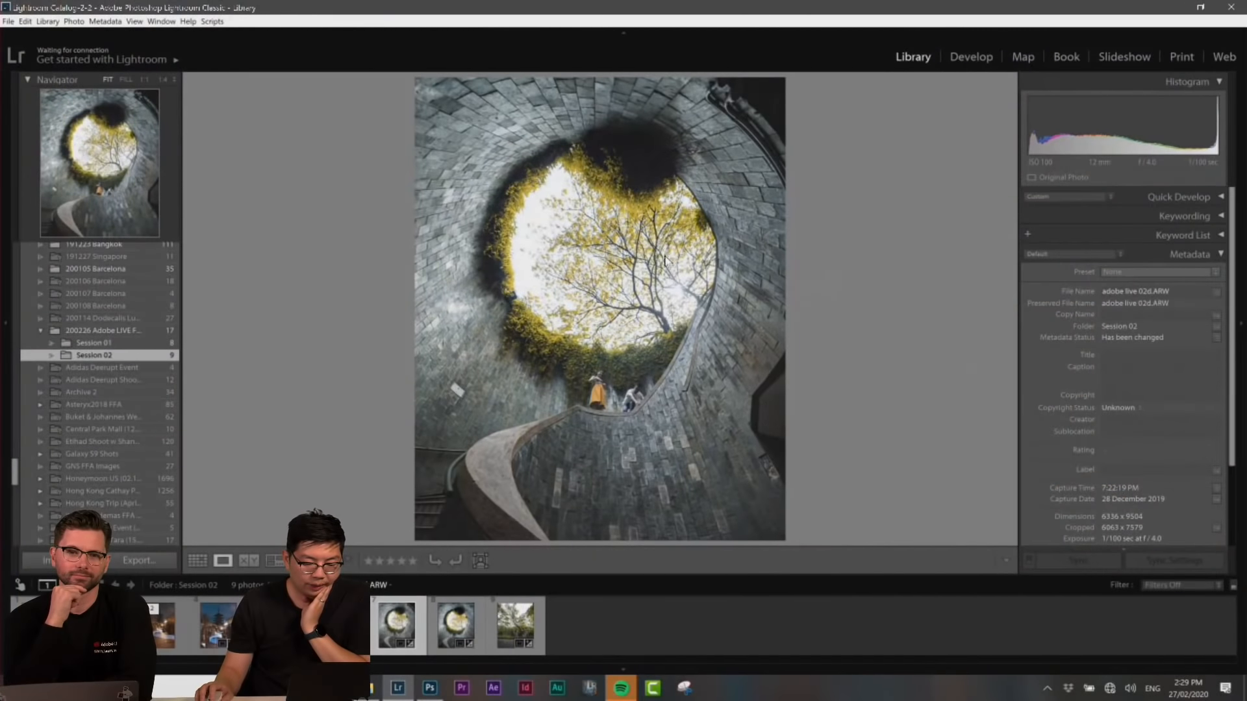
In Lightroom Classic, send the tunnel photo adobe live 02d.ARW to Adobe Photoshop 2020 for editing
right_click(664, 259)
mouse_move(724, 357)
left_click(846, 358)
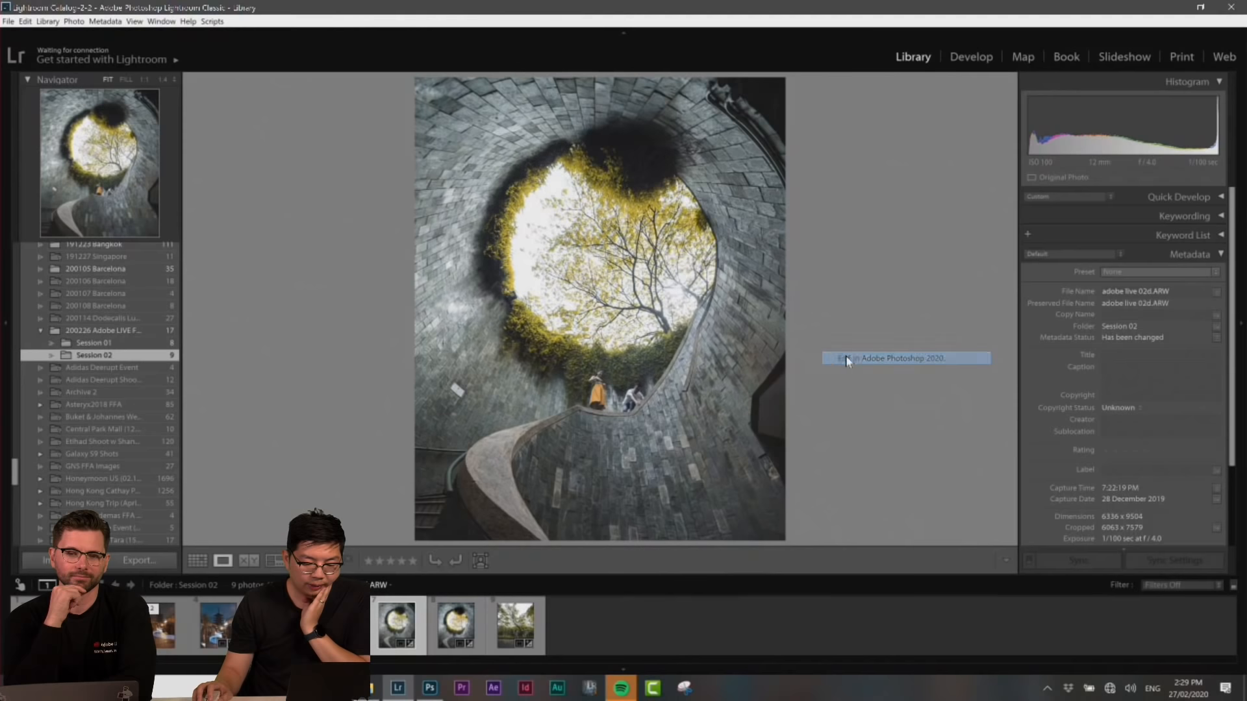
Send the photo of the woman standing under the trees from the Session 02 folder to Photoshop for editing
key("Right")
key("Right")
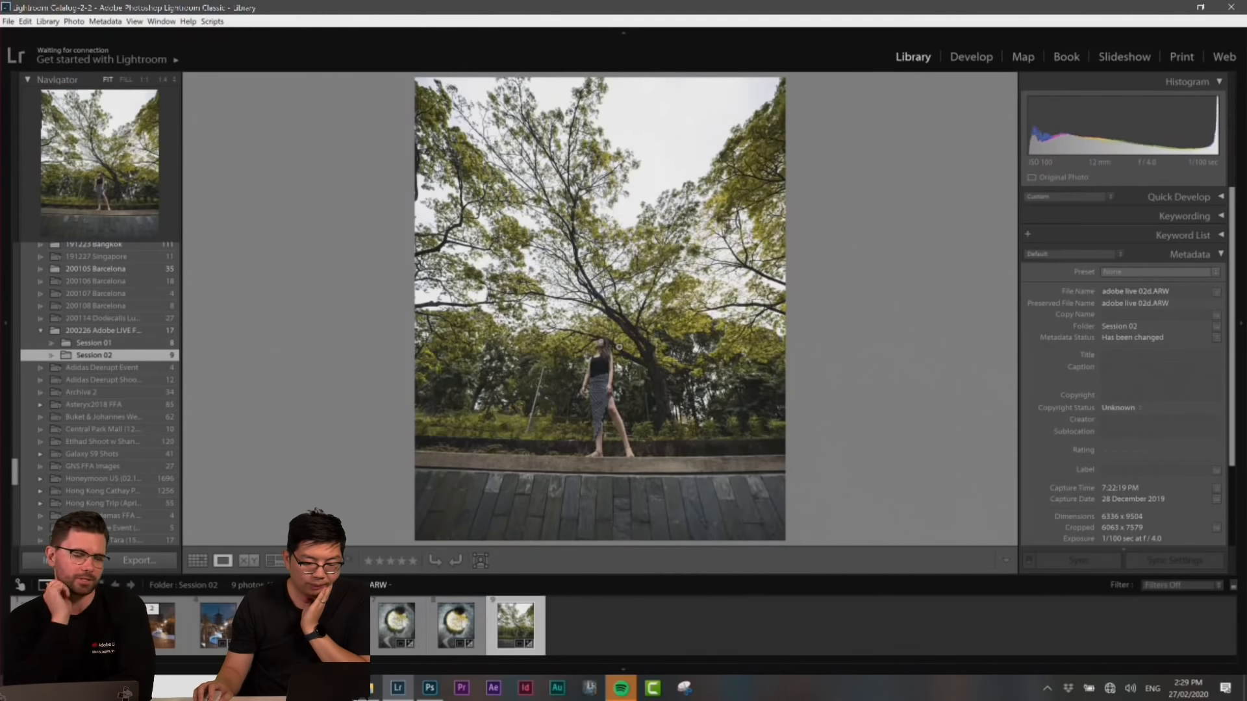
right_click(617, 299)
mouse_move(642, 403)
left_click(815, 404)
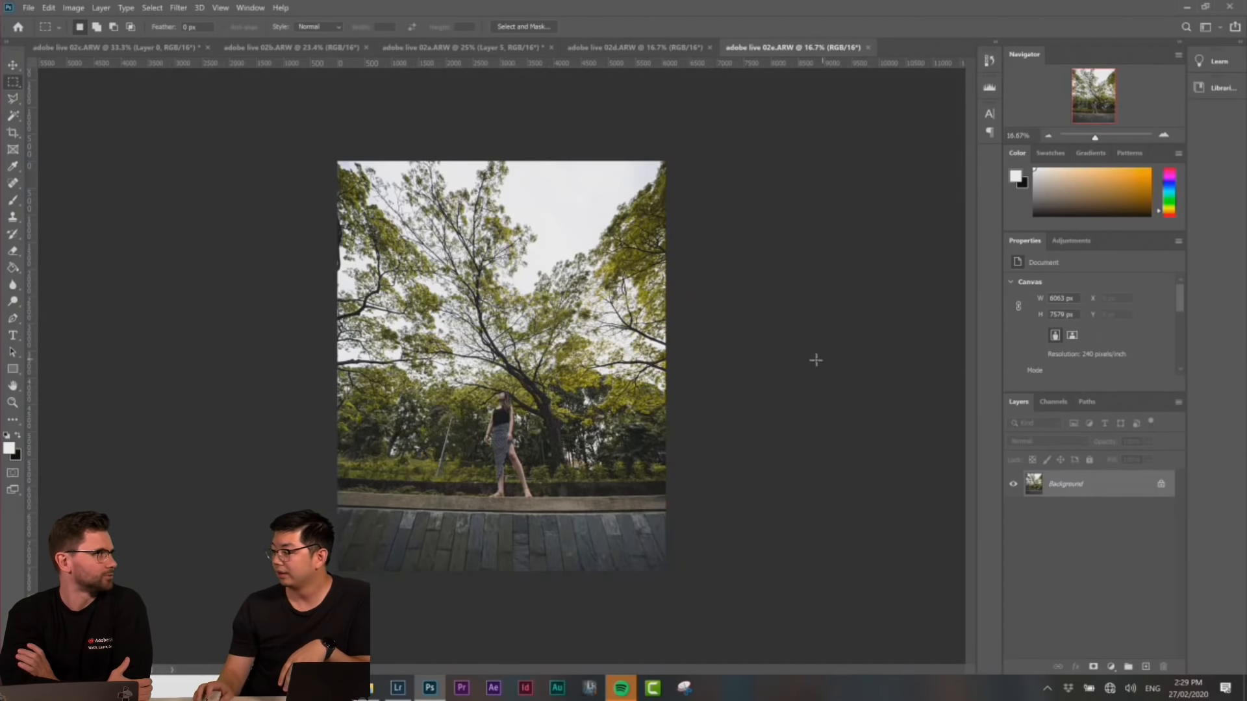
Switch to Lightroom Classic and send the empty tunnel photo adobe live 02f.ARW to Adobe Photoshop 2020 for editing
left_click(397, 688)
left_click(395, 631)
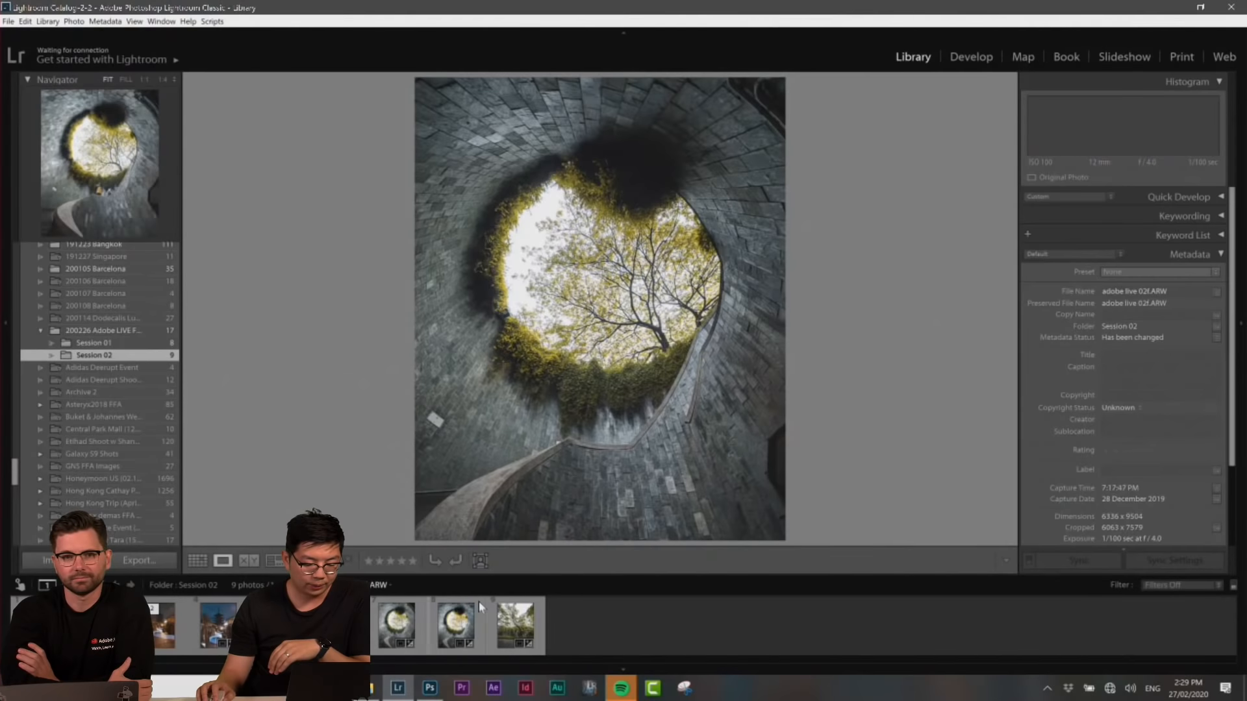
right_click(658, 311)
mouse_move(701, 411)
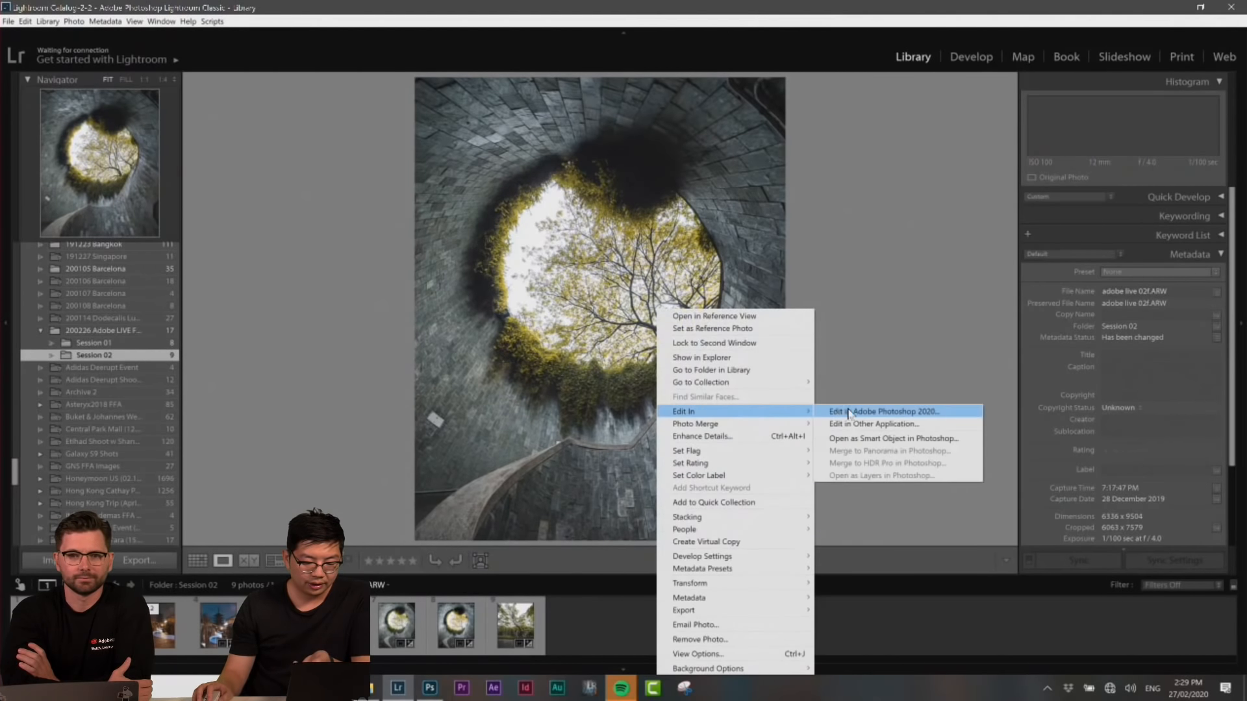
left_click(845, 411)
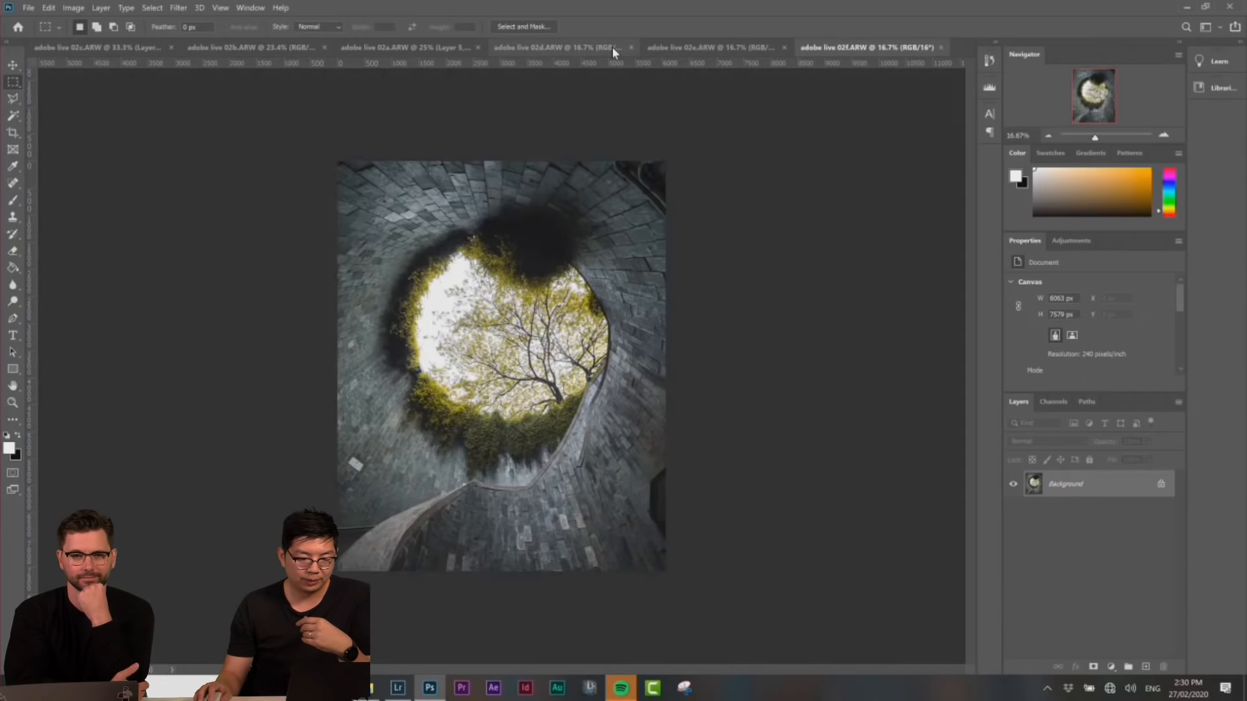
Compare the ledge with the two people in adobe live 02d.ARW against the empty ledge in adobe live 02f.ARW
left_click(586, 48)
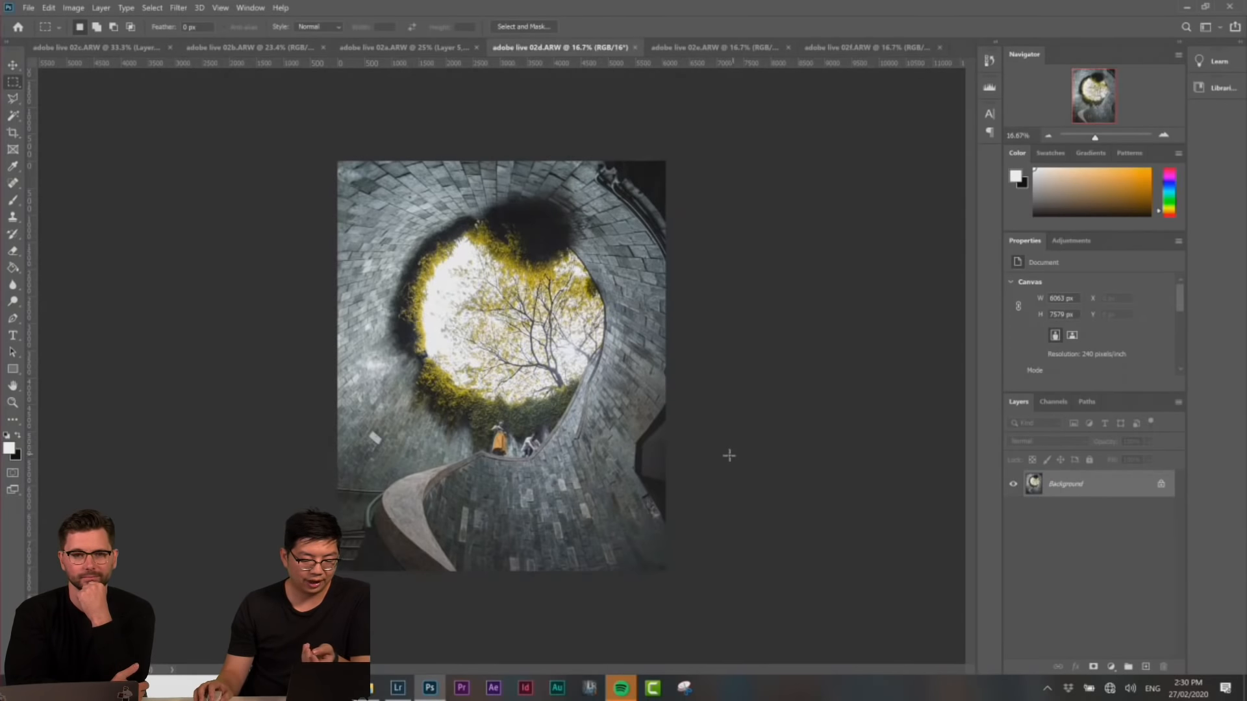
key("ctrl+plus")
scroll(563, 427, "down", 3)
scroll(563, 425, "up", 2)
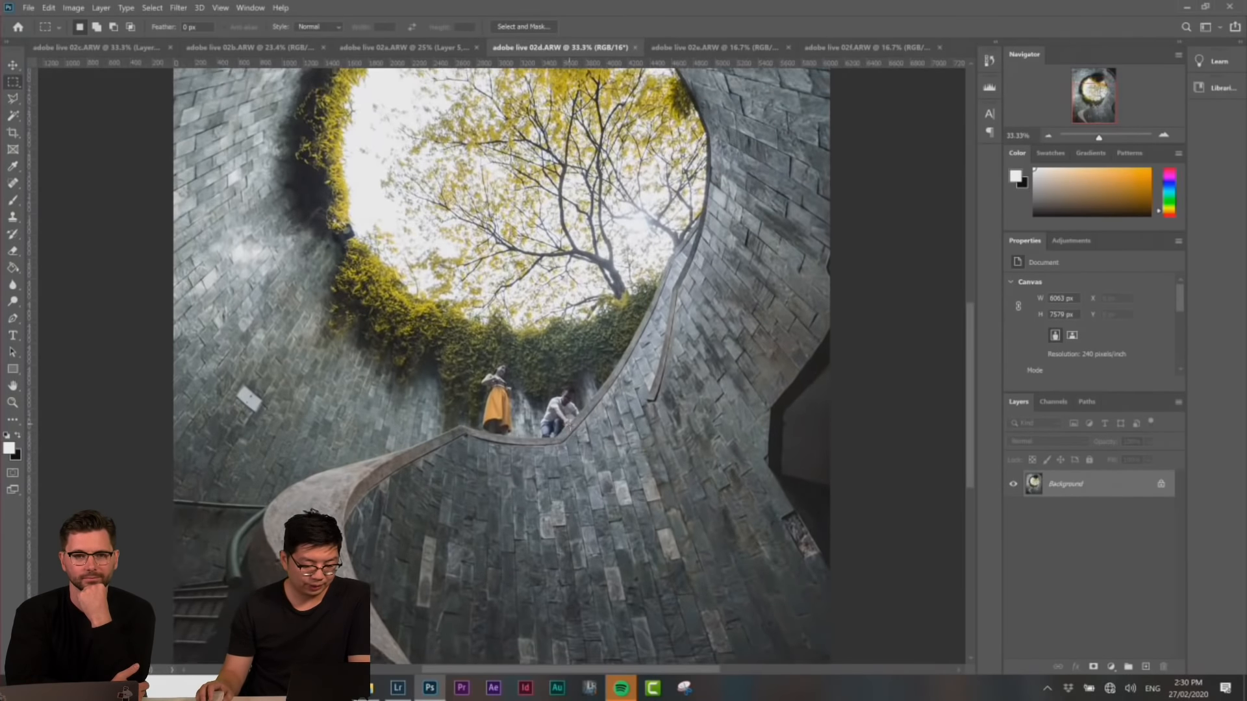
scroll(619, 413, "up", 2)
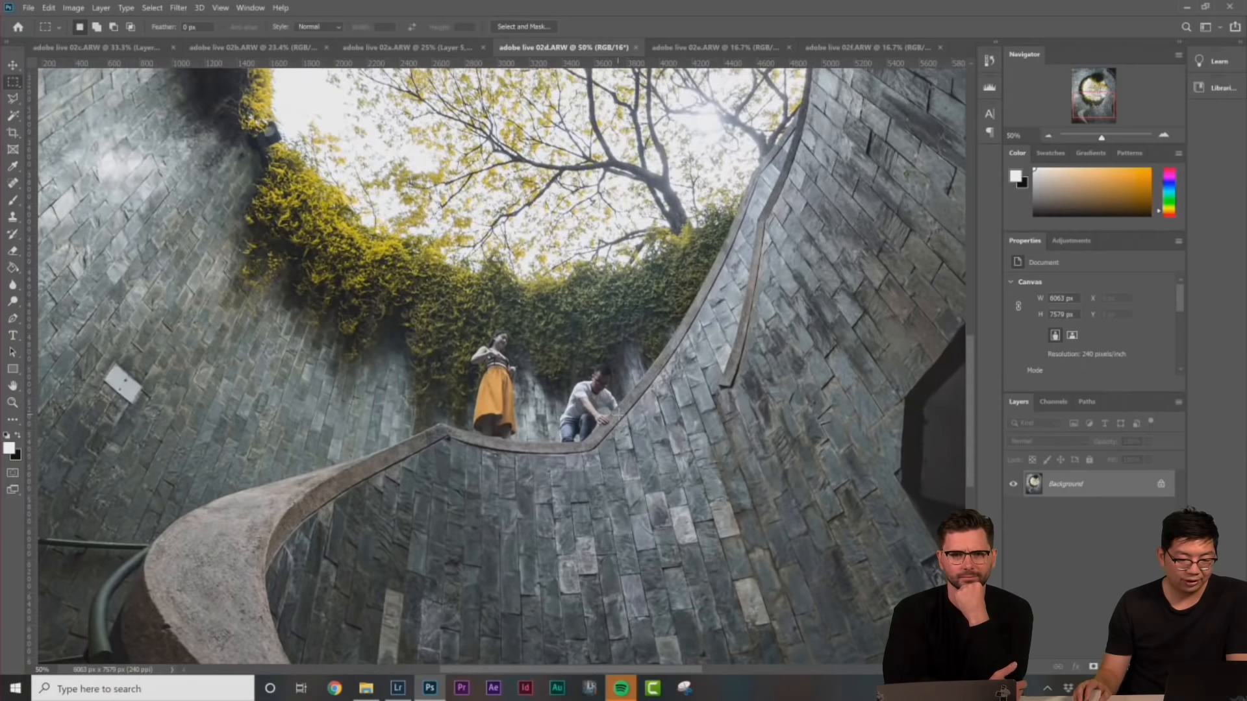
left_click(870, 47)
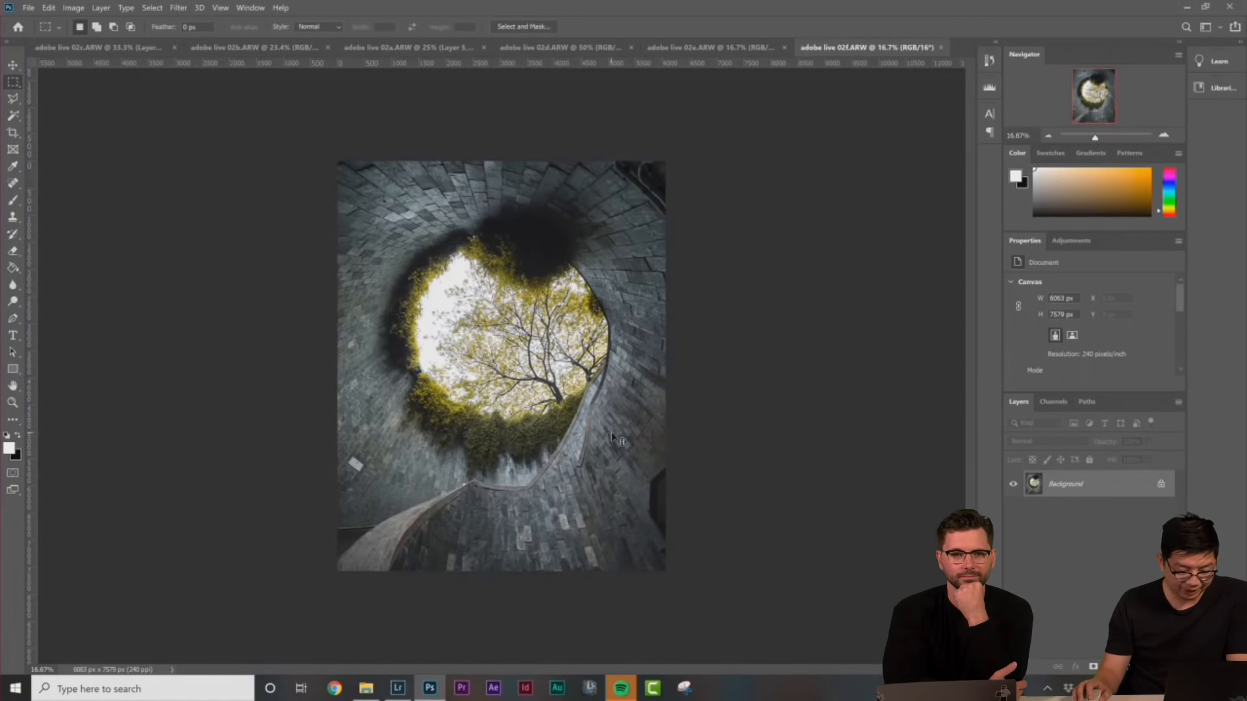
key("ctrl+plus")
scroll(611, 435, "down", 2)
key("ctrl+plus")
scroll(426, 353, "down", 2)
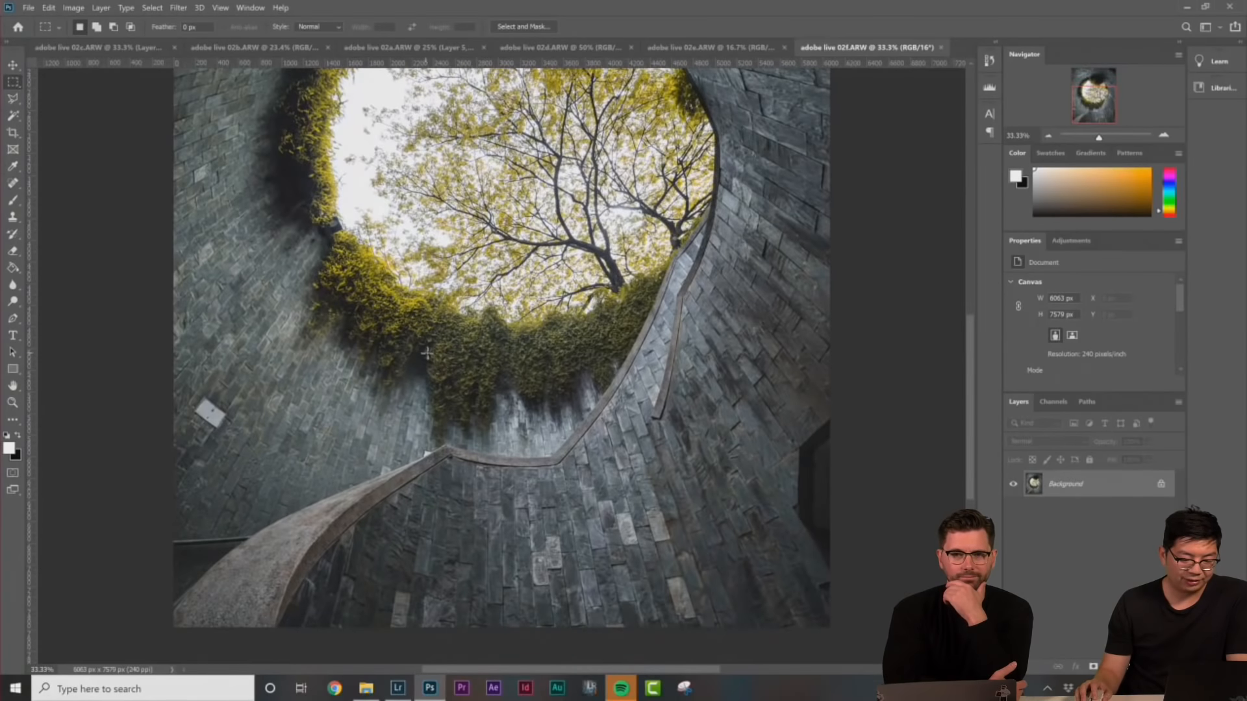
Copy a rectangular area around the empty ledge and hanging ivy from adobe live 02f.ARW and paste it into adobe live 02d.ARW
left_click_drag(424, 355, 604, 471)
left_click_drag(421, 338, 643, 495)
left_click_drag(413, 305, 694, 504)
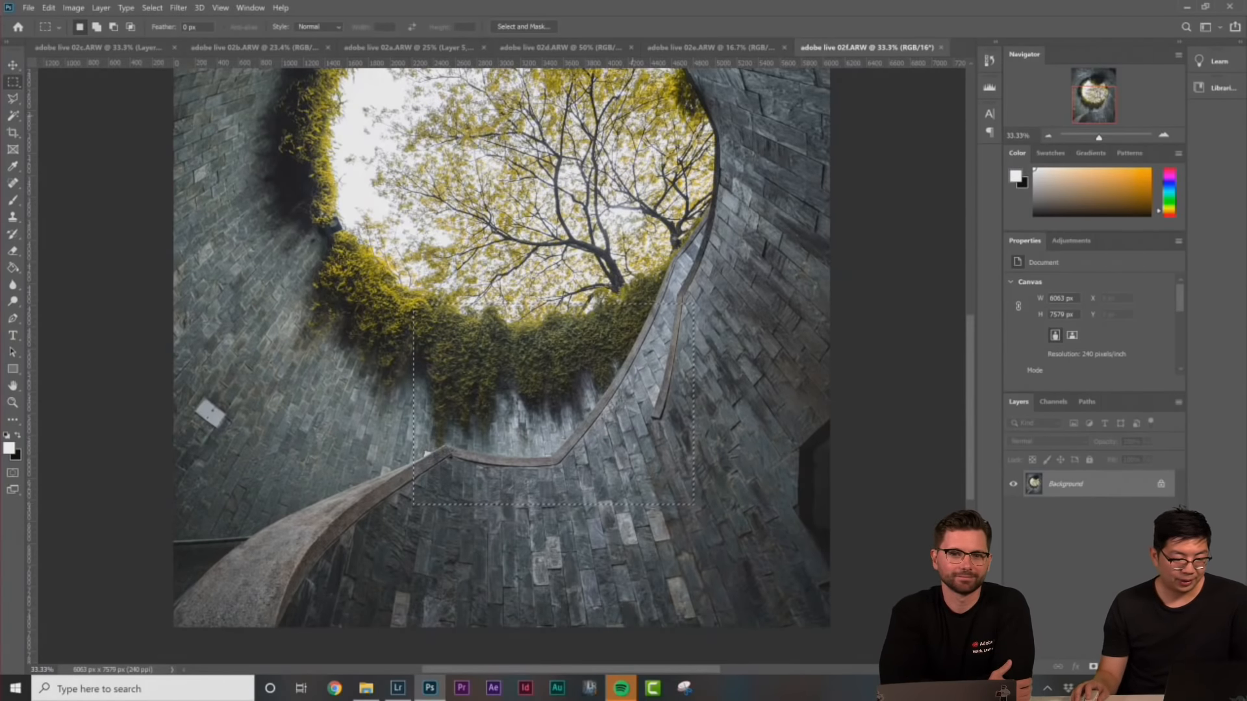
left_click(596, 49)
key("ctrl+v")
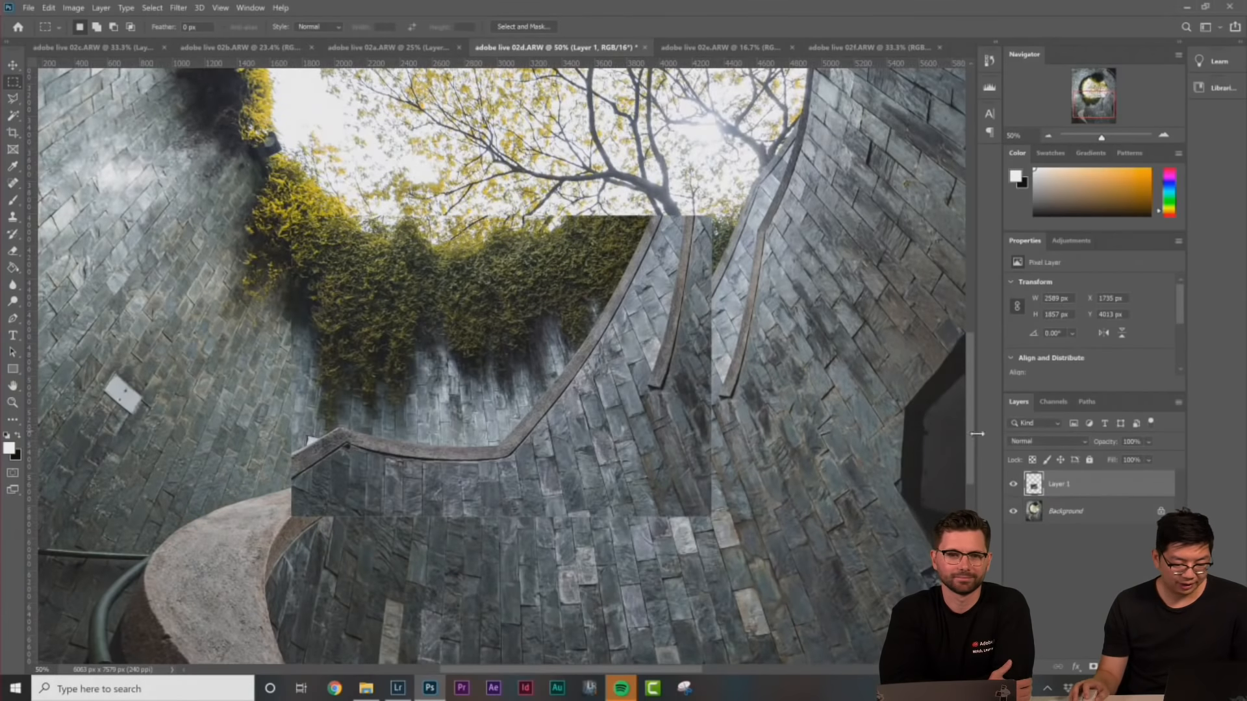
Set Layer 1's opacity to 50% and move the pasted patch over the matching ledge where the two people are
type("50")
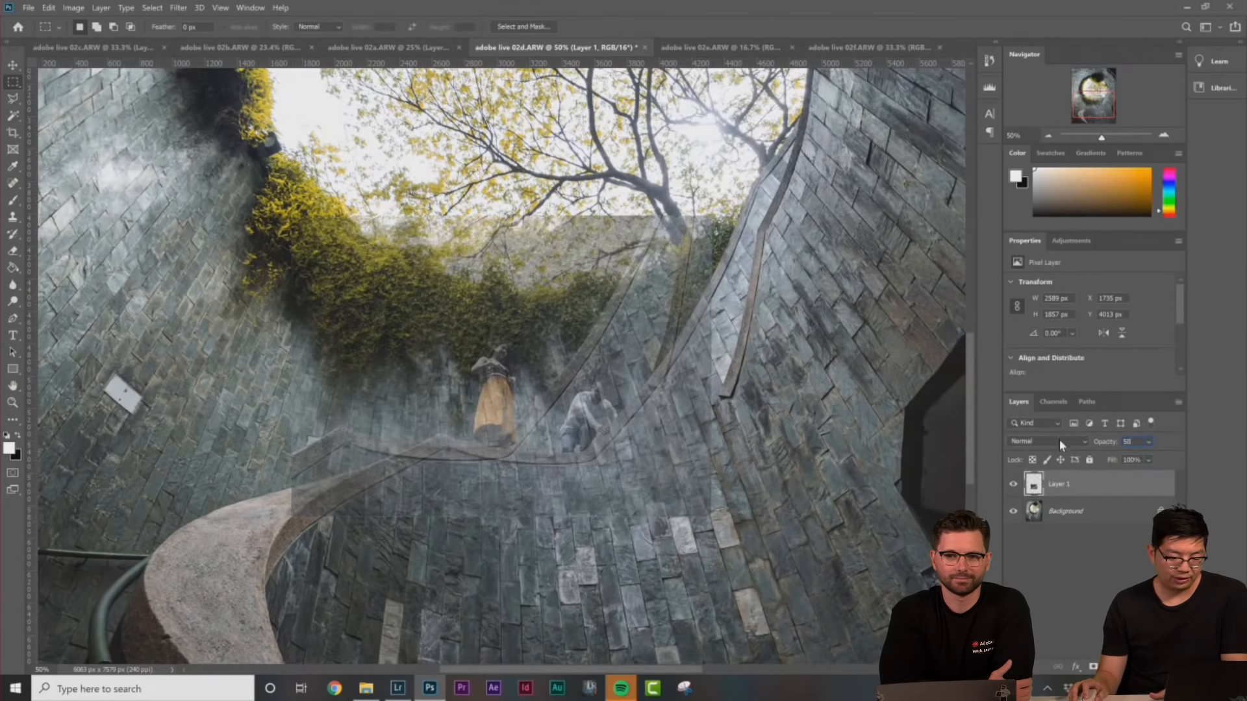
right_click(544, 336)
left_click(583, 447)
left_click_drag(541, 377, 629, 390)
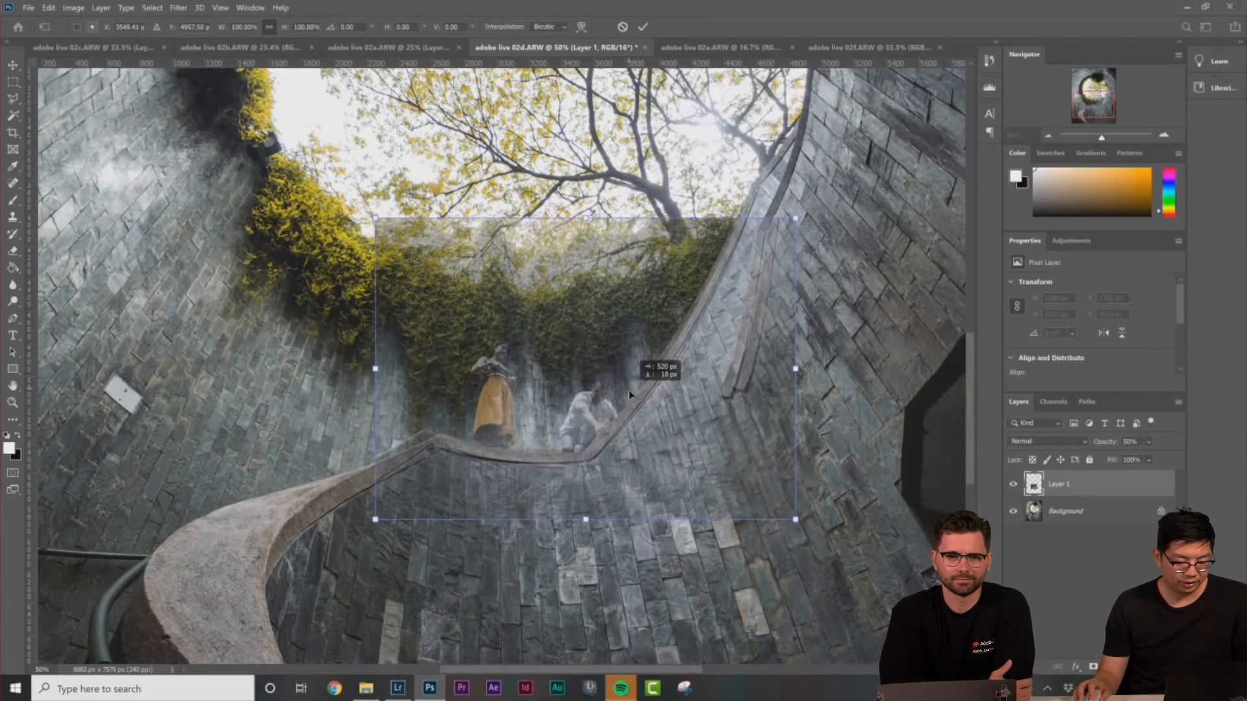
Distort the pasted patch by its edges and corners to line up its ledge and wall with the photo beneath
right_click(670, 337)
left_click(730, 395)
mouse_move(798, 370)
left_mouse_down()
mouse_move(797, 358)
mouse_move(781, 378)
left_mouse_up()
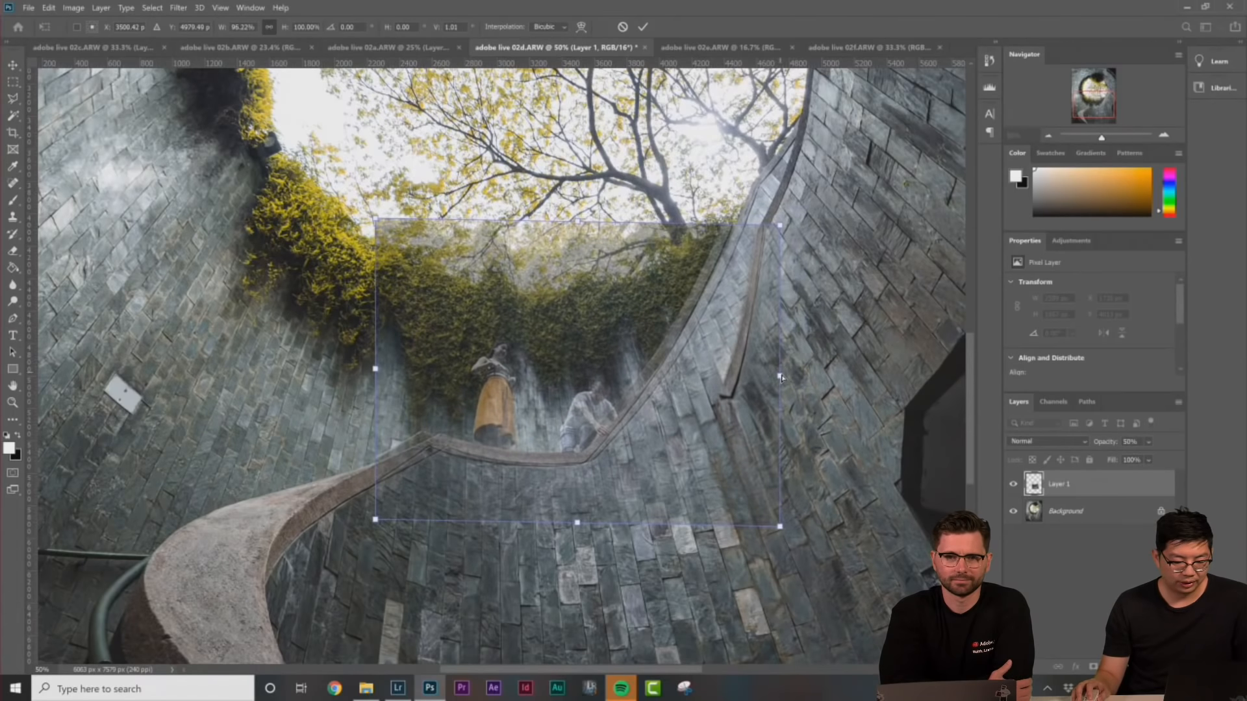
mouse_move(380, 377)
left_mouse_down()
mouse_move(388, 368)
mouse_move(398, 380)
left_mouse_up()
left_click_drag(589, 526, 591, 520)
left_click_drag(781, 228, 790, 233)
left_click_drag(780, 524, 770, 520)
mouse_move(405, 235)
left_mouse_down()
mouse_move(413, 245)
mouse_move(399, 227)
mouse_move(401, 243)
left_mouse_up()
left_click_drag(394, 367, 396, 372)
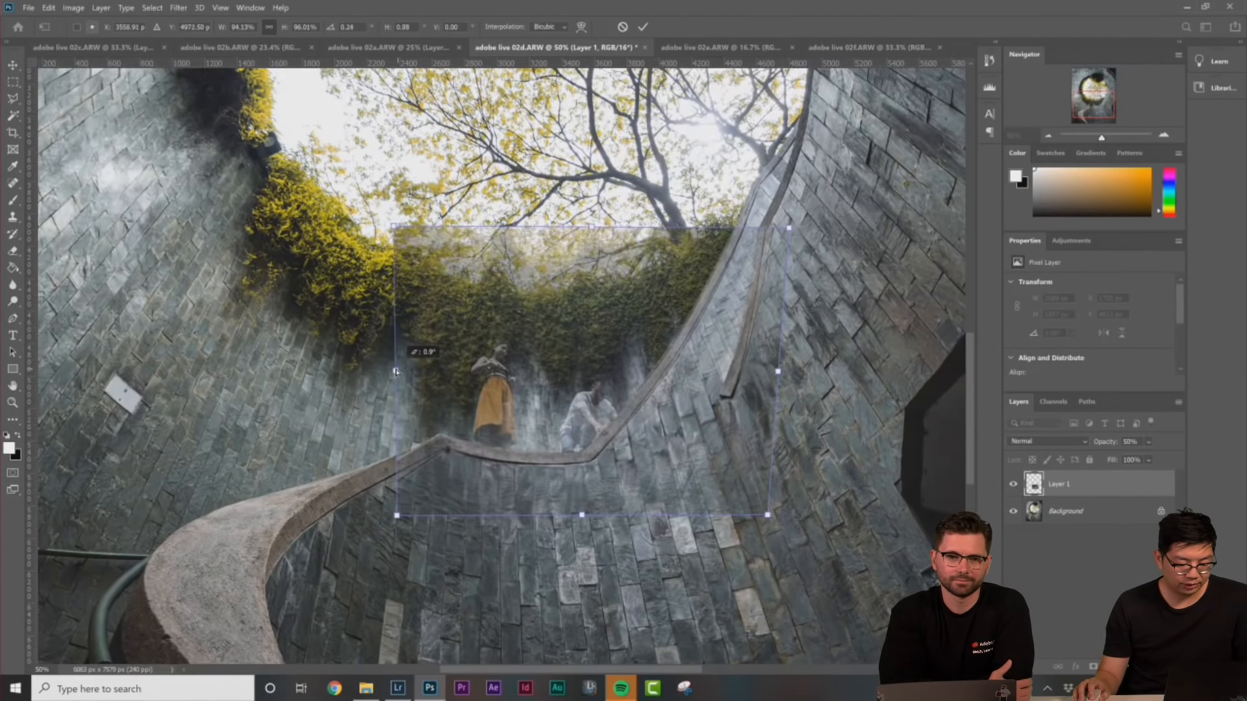
Apply the transformation of the pasted patch and set Layer 1's opacity to 100%
right_click(690, 300)
left_click(728, 384)
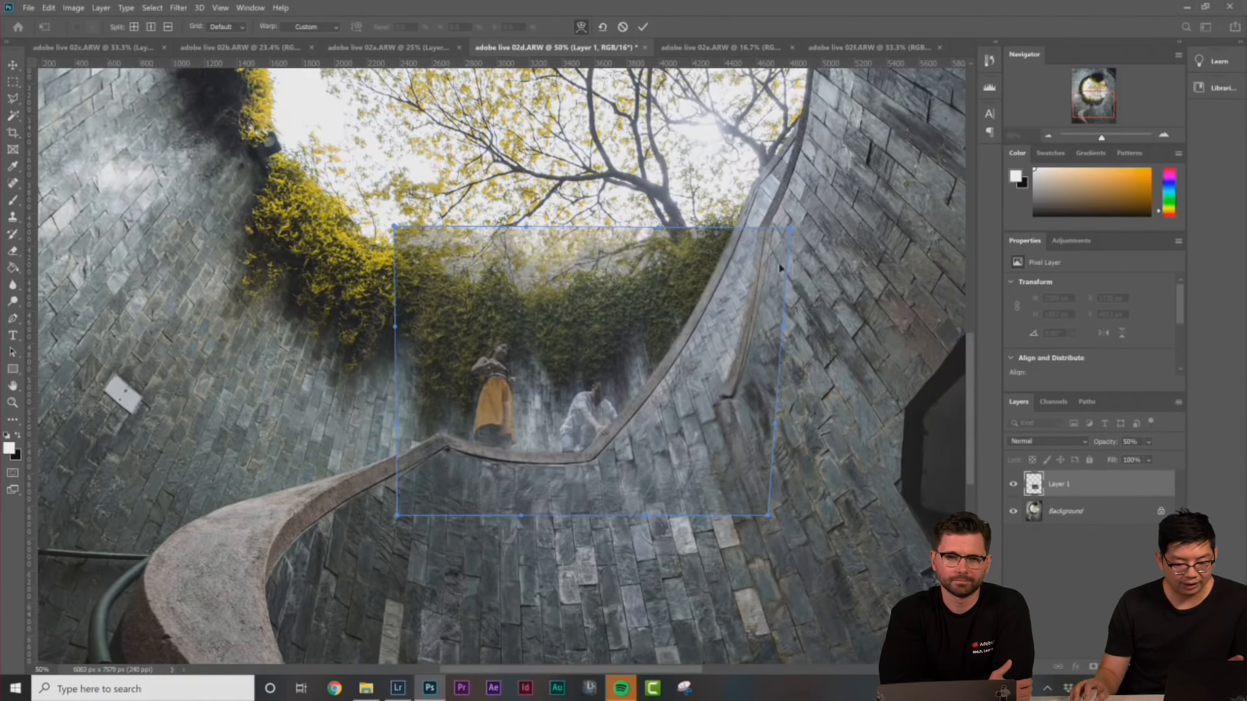
right_click(655, 334)
left_click(706, 340)
key("Return")
left_click_drag(1102, 447, 1244, 448)
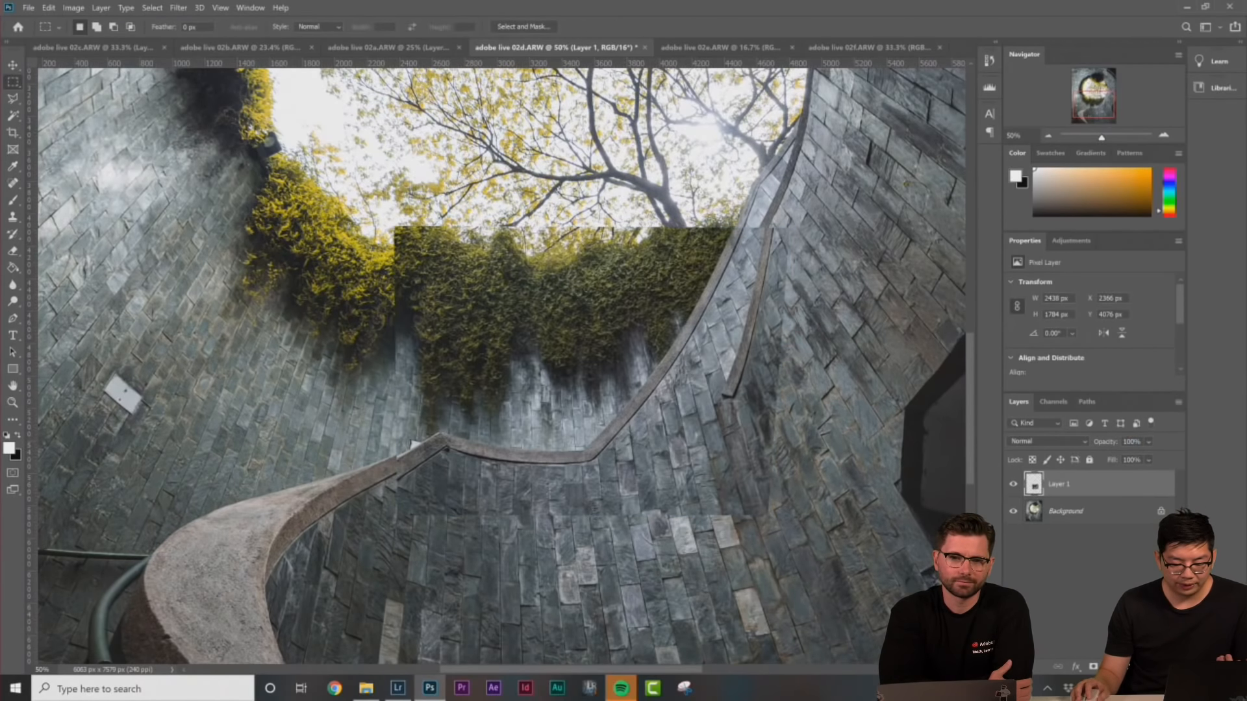
Add a layer mask to Layer 1 and paint black with a soft brush around the patch's edges to blend it into the tunnel
left_click(1093, 667)
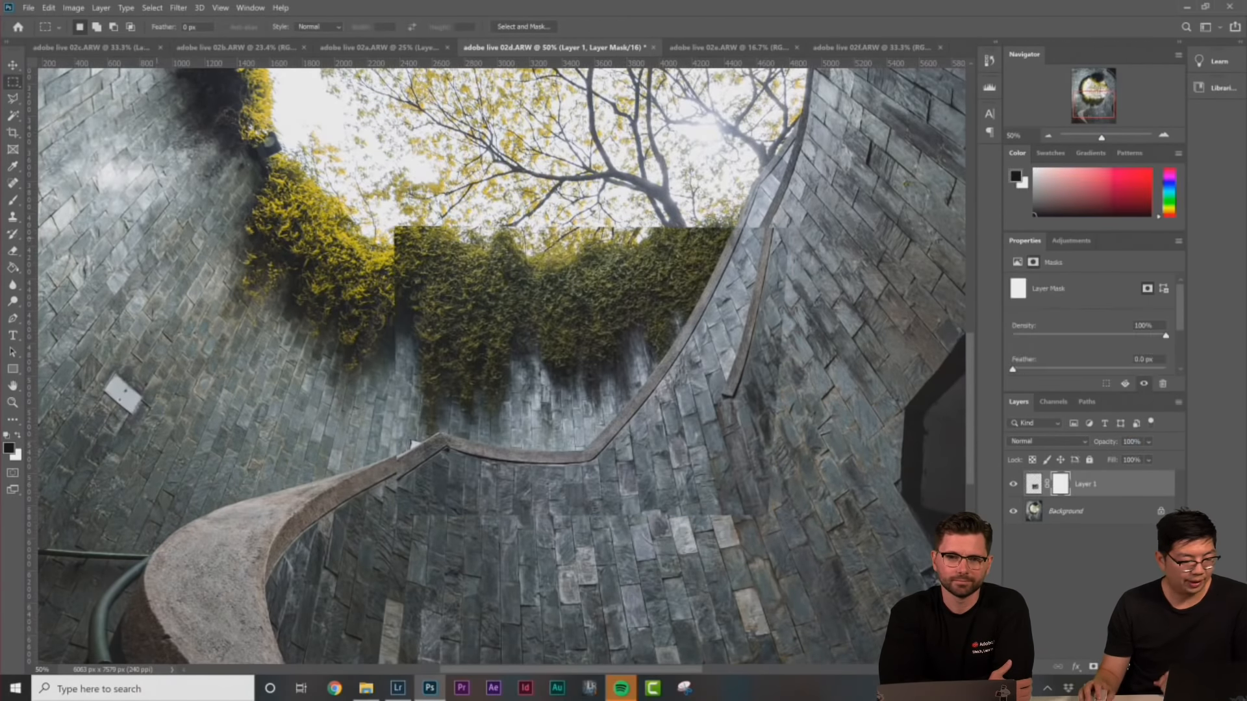
left_click(13, 201)
right_click(556, 245)
key("Return")
mouse_move(584, 217)
left_mouse_down()
mouse_move(389, 234)
mouse_move(513, 276)
mouse_move(766, 260)
mouse_move(769, 445)
mouse_move(733, 370)
mouse_move(720, 375)
mouse_move(708, 358)
left_mouse_up()
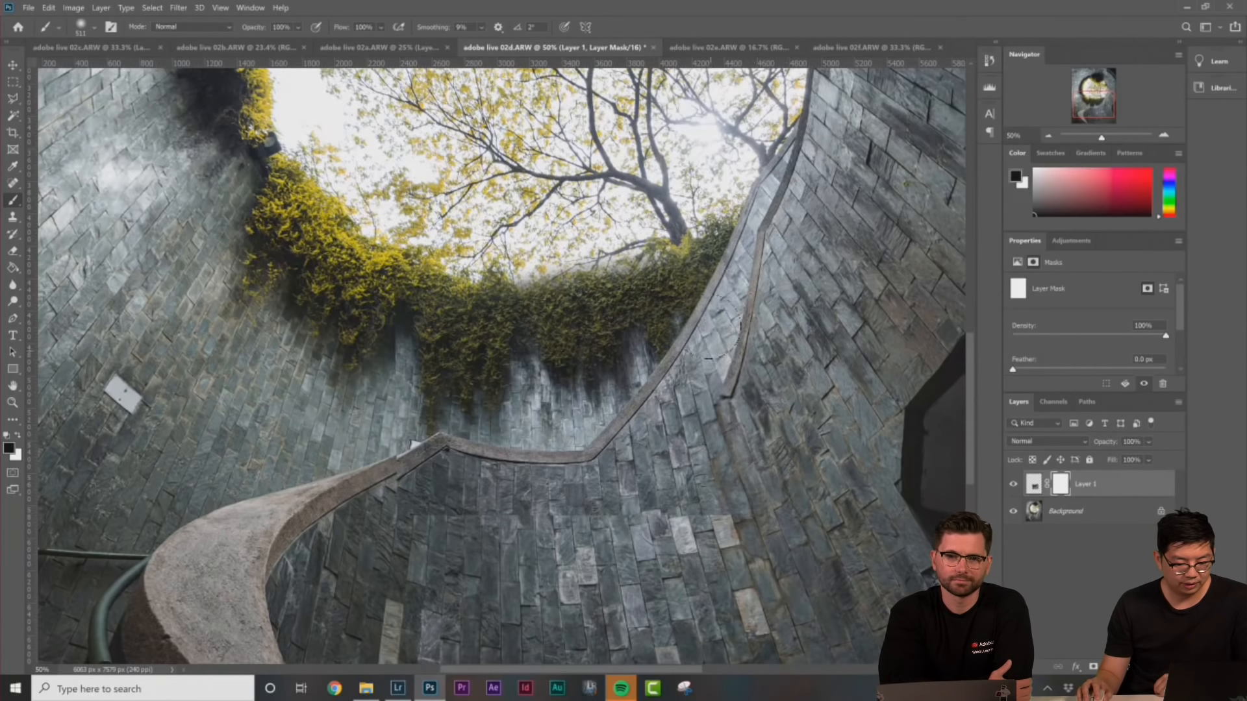
mouse_move(623, 250)
left_mouse_down()
mouse_move(455, 286)
mouse_move(393, 403)
left_mouse_up()
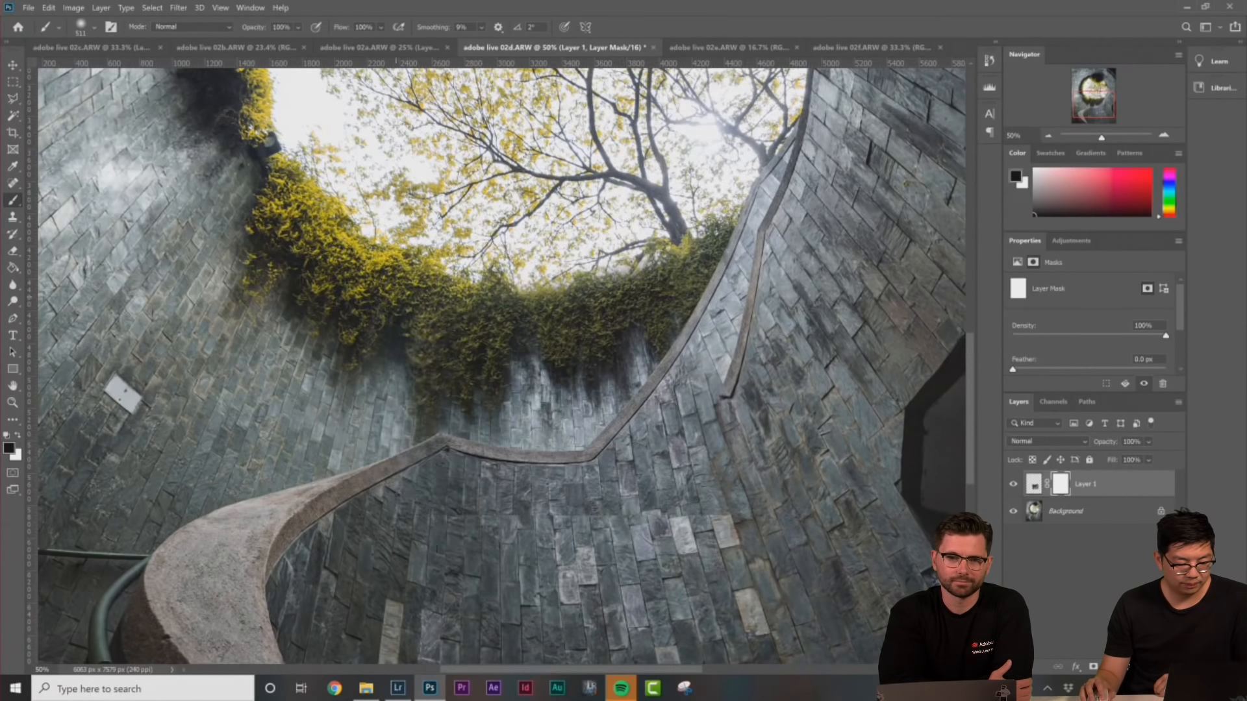
mouse_move(513, 504)
left_mouse_down()
mouse_move(694, 500)
mouse_move(707, 383)
left_mouse_up()
left_click_drag(633, 228, 559, 298)
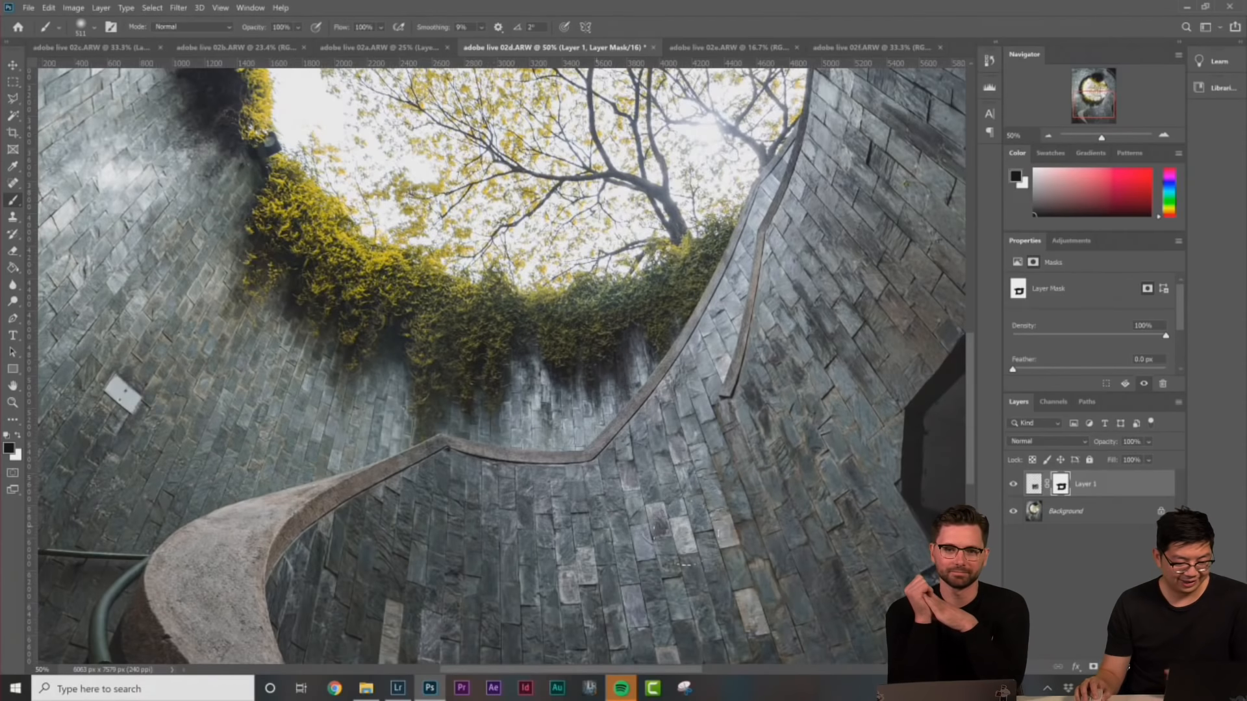
Check the blended ledge in the whole image and convert the locked Background into a regular layer
scroll(824, 450, "down", 5)
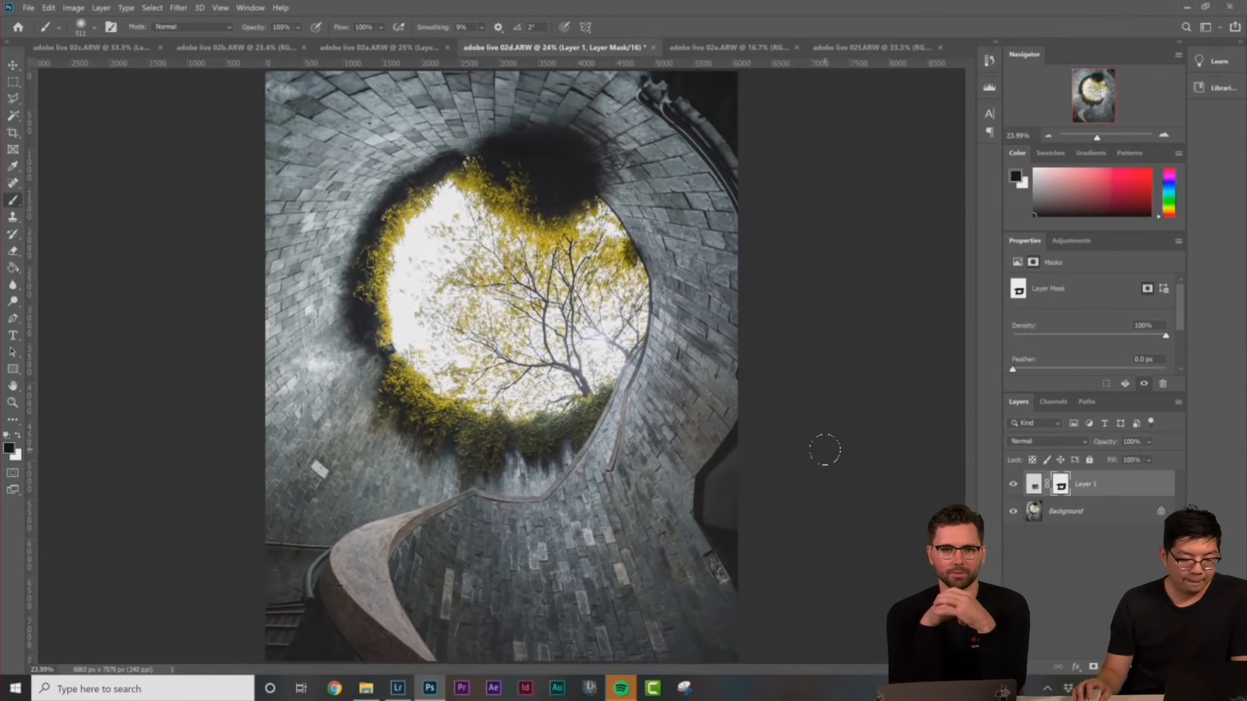
scroll(847, 455, "down", 2)
left_click(8, 83)
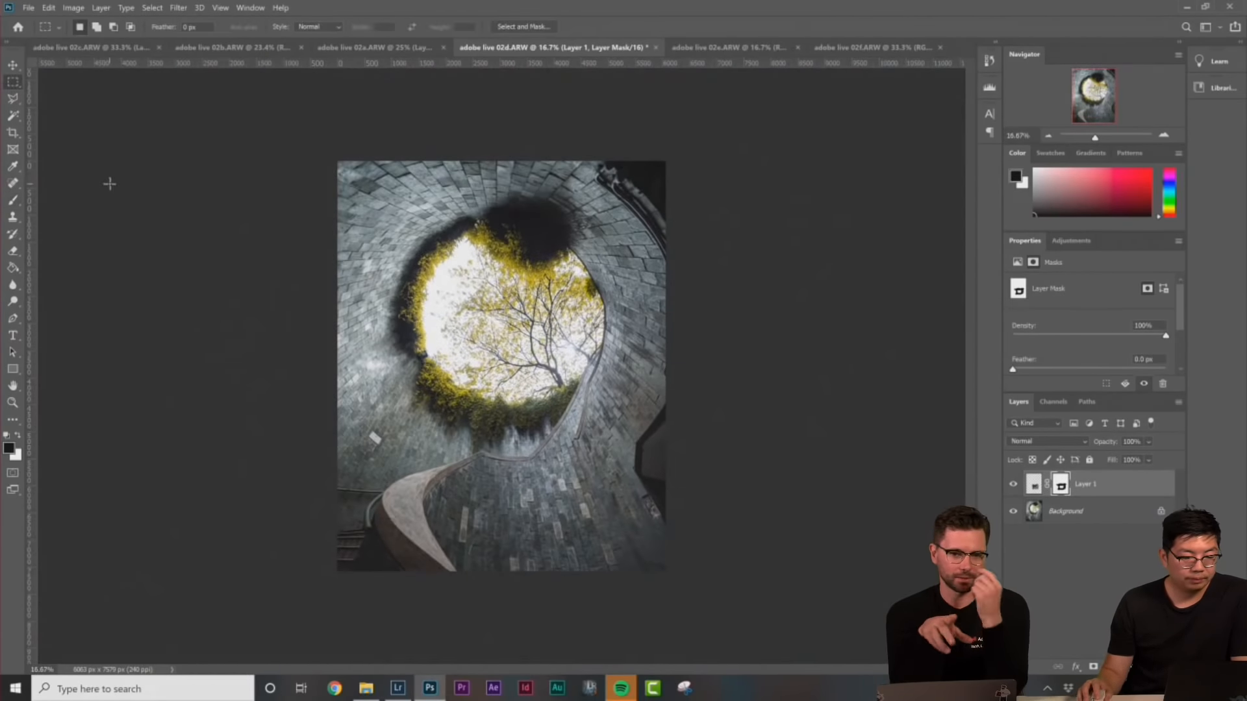
key("ctrl+plus")
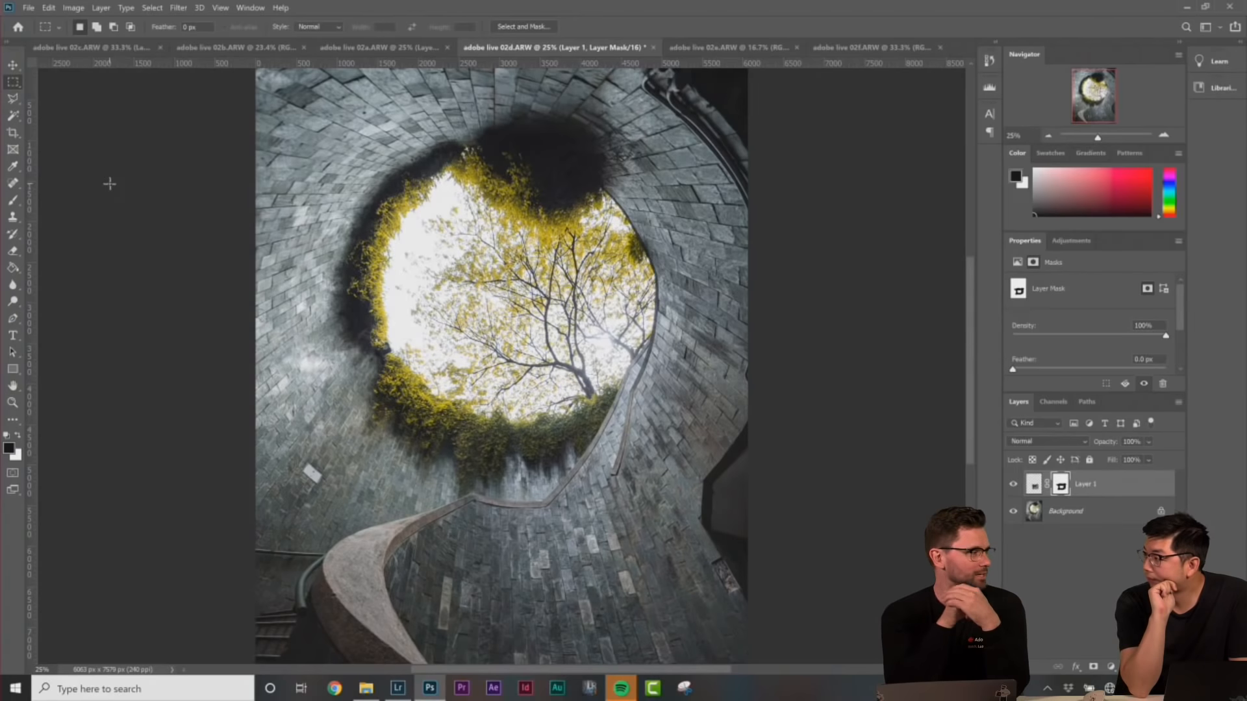
key("ctrl+minus")
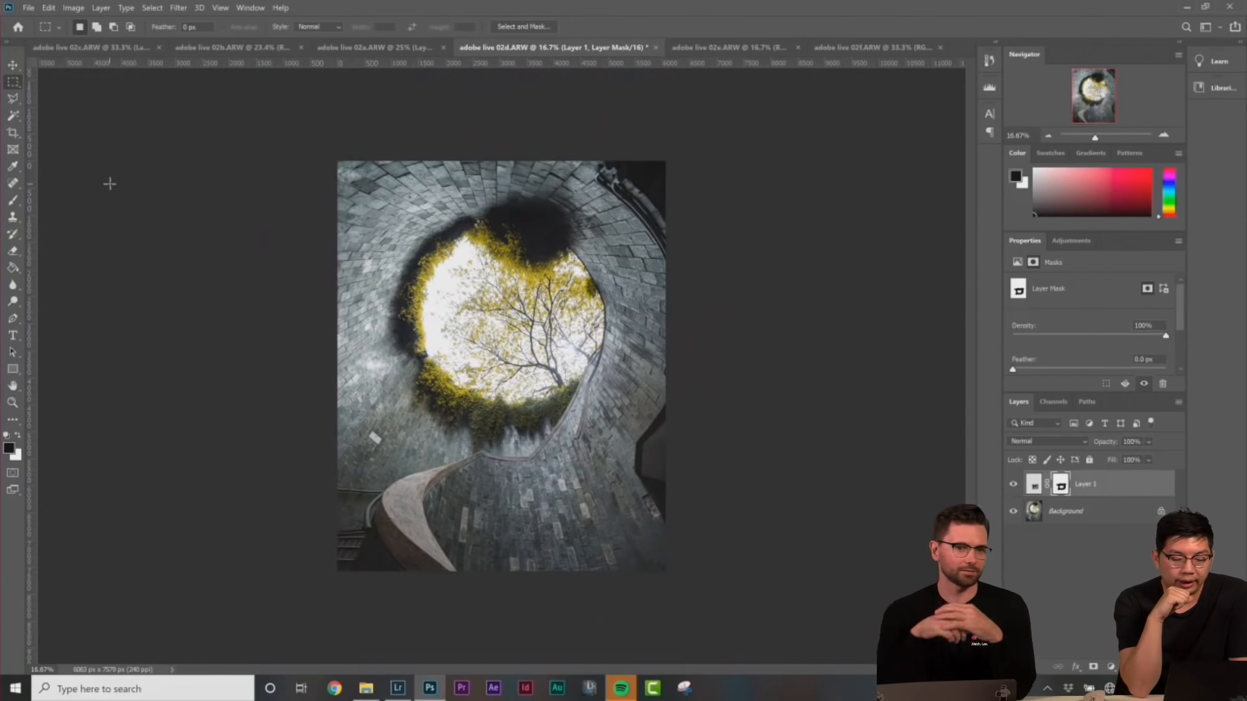
double_click(1106, 522)
left_click(783, 215)
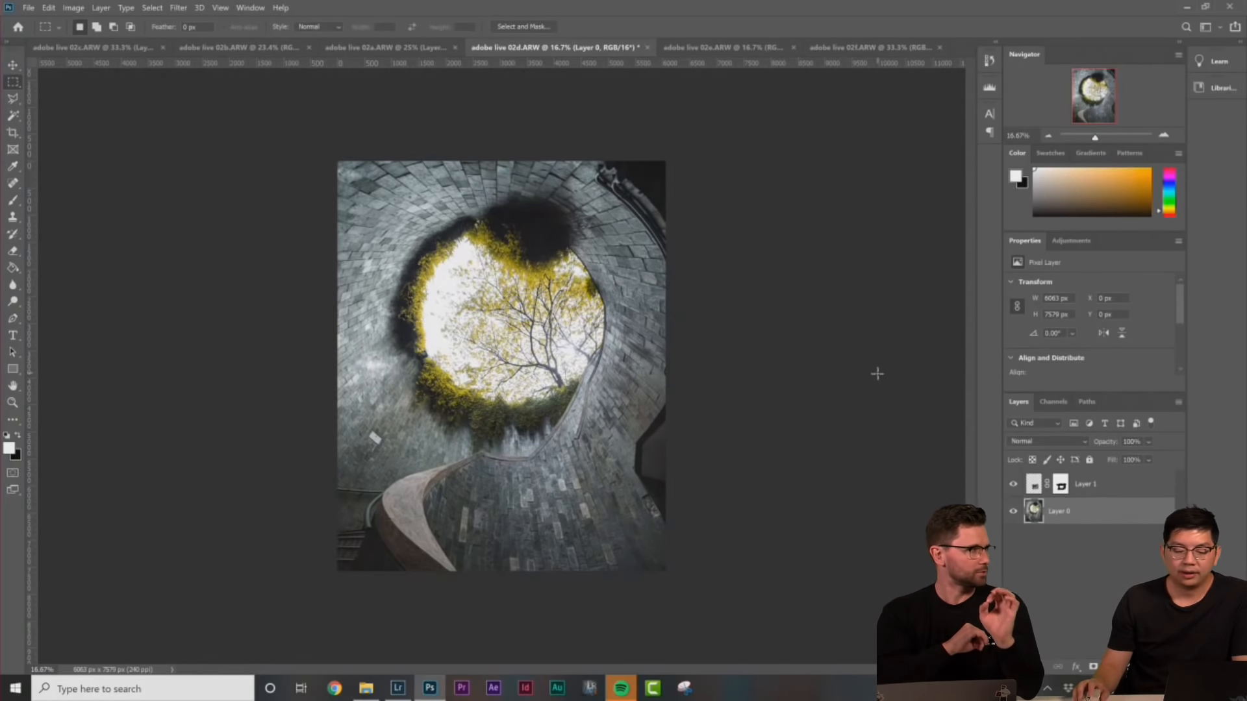
Select the small white panel on the tunnel wall, remove it with Fill, and clear the selection
key("ctrl+plus")
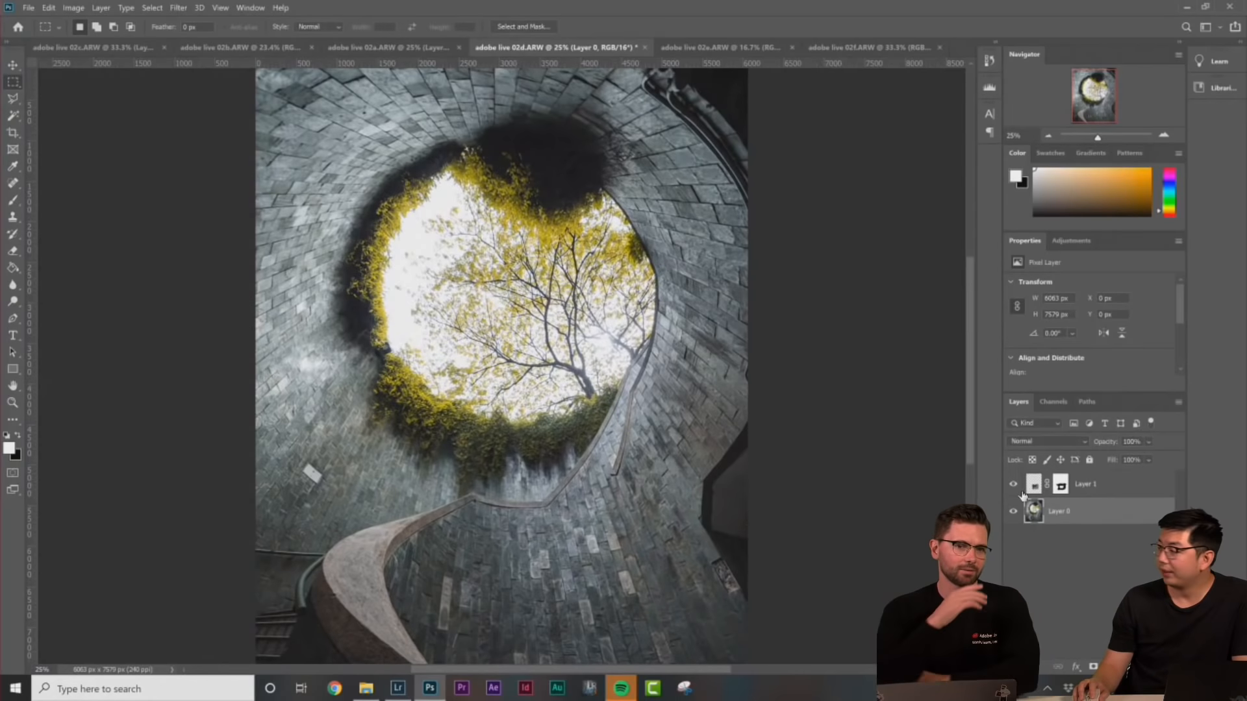
key("ctrl+plus")
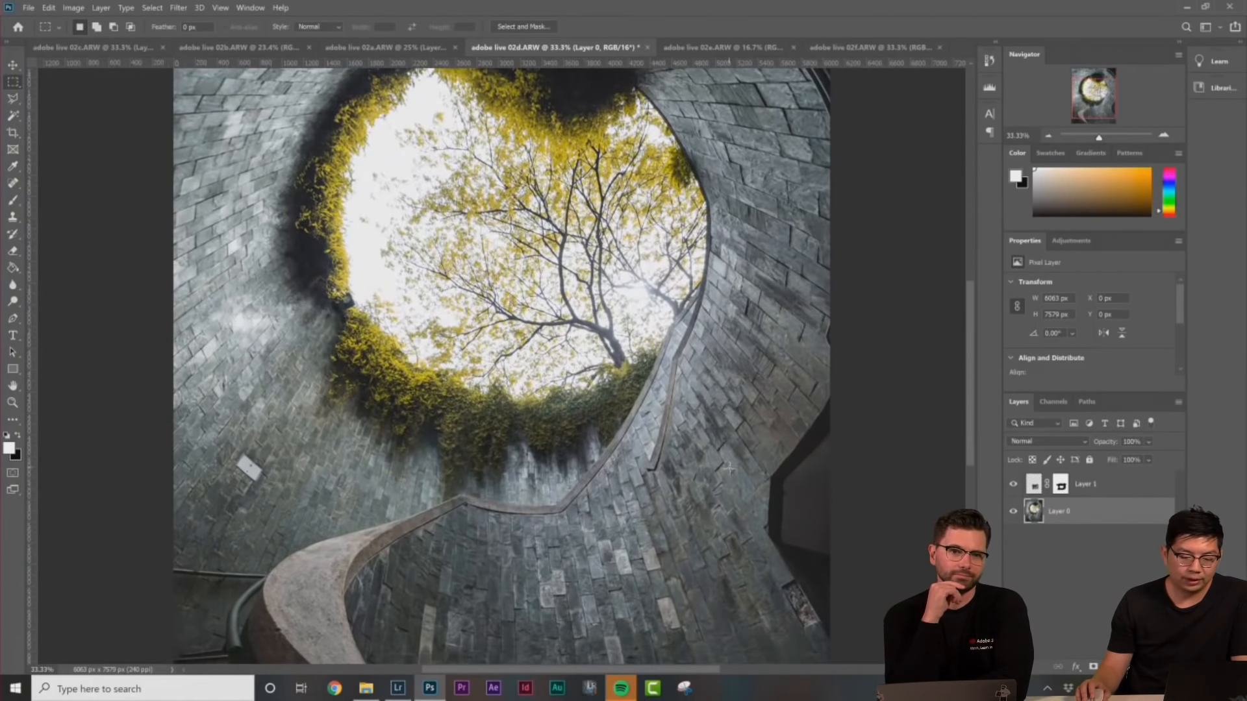
scroll(728, 468, "down", 2)
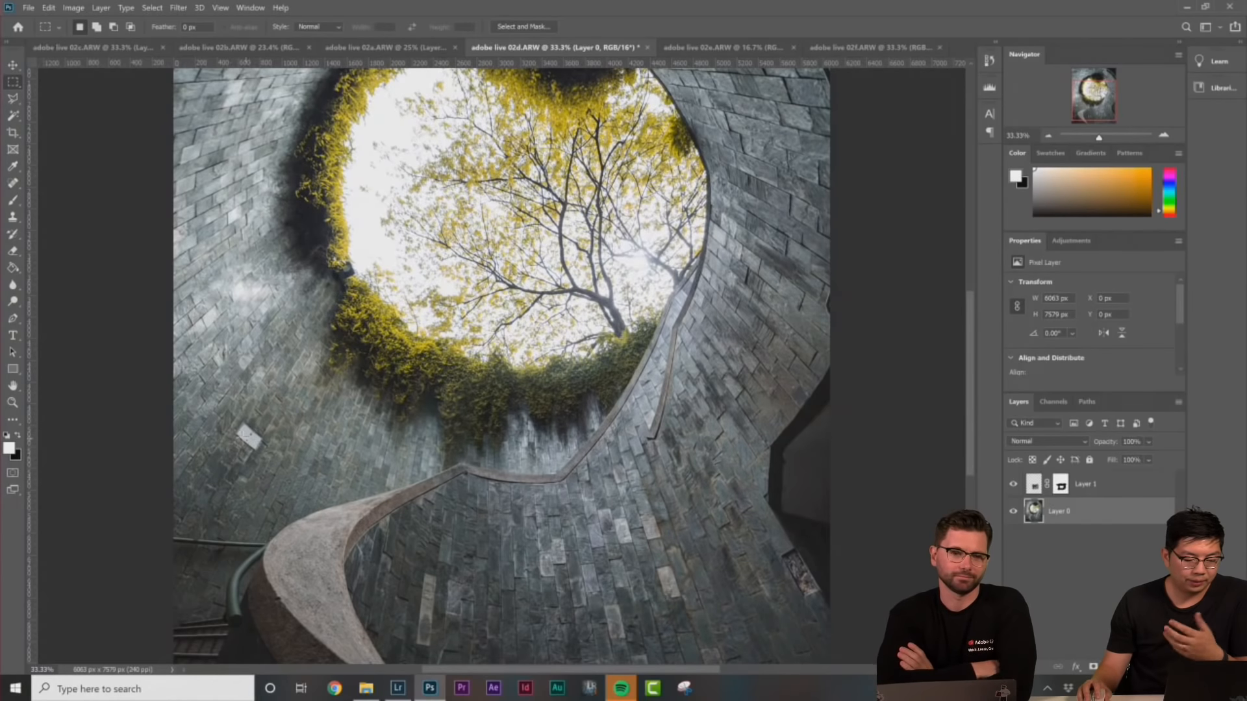
left_click_drag(232, 425, 267, 458)
right_click(257, 441)
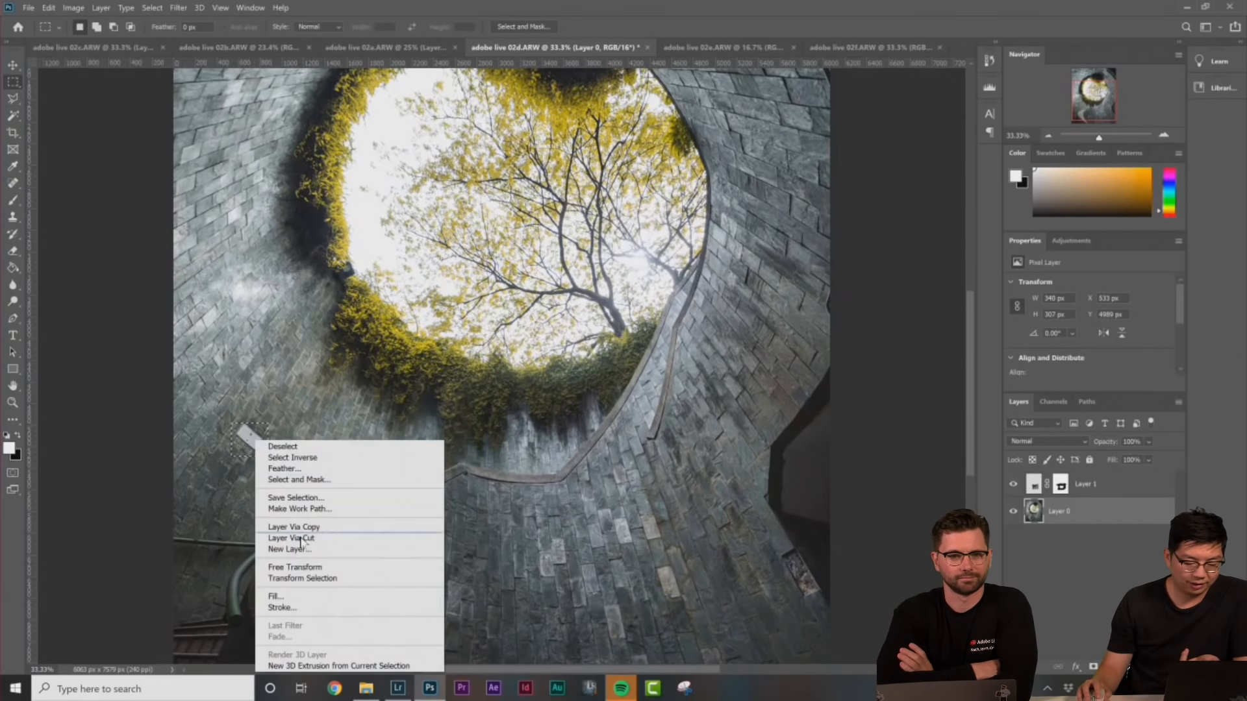
left_click(276, 597)
key("Return")
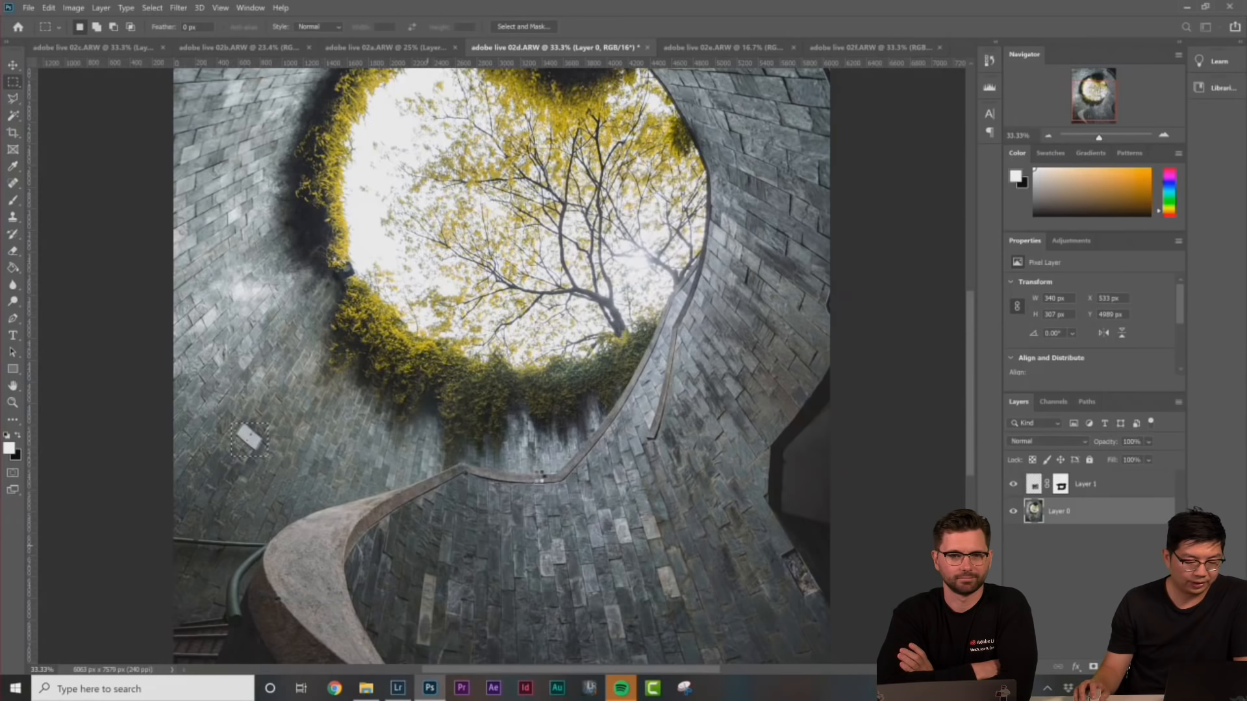
key("ctrl+d")
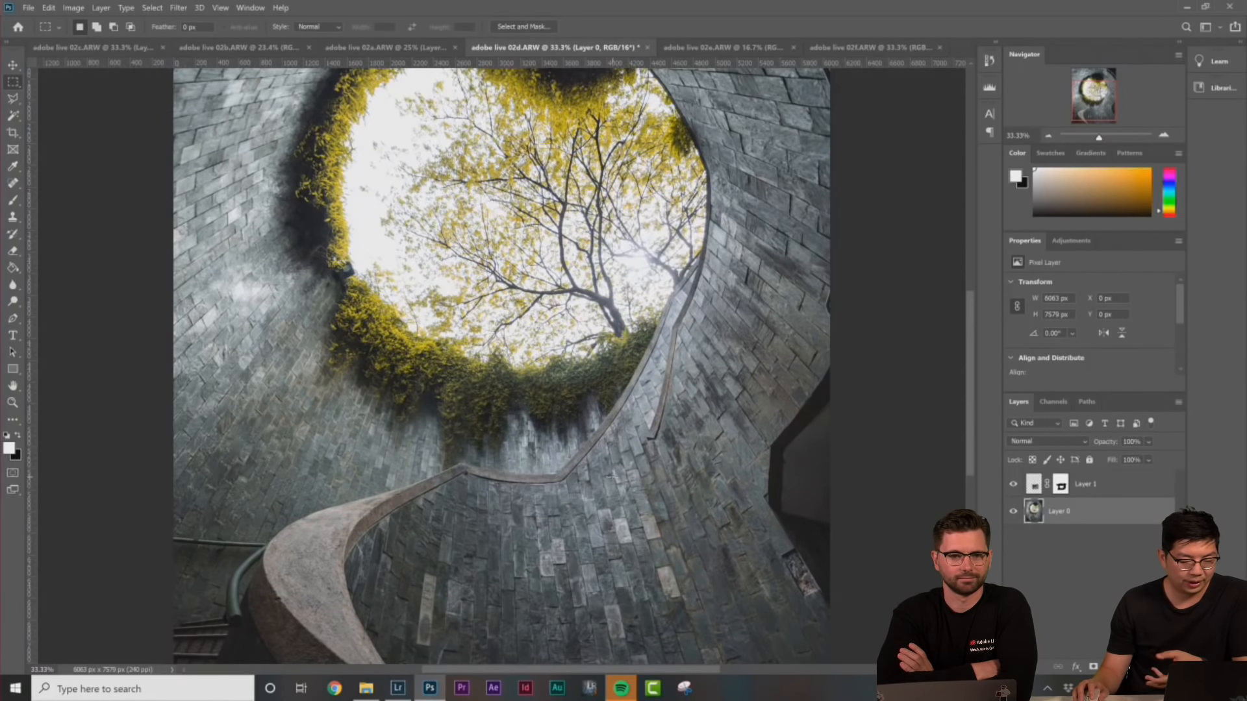
Place a vertical guide through the middle of the tunnel image at X 3031.5 px
scroll(698, 549, "up", 5)
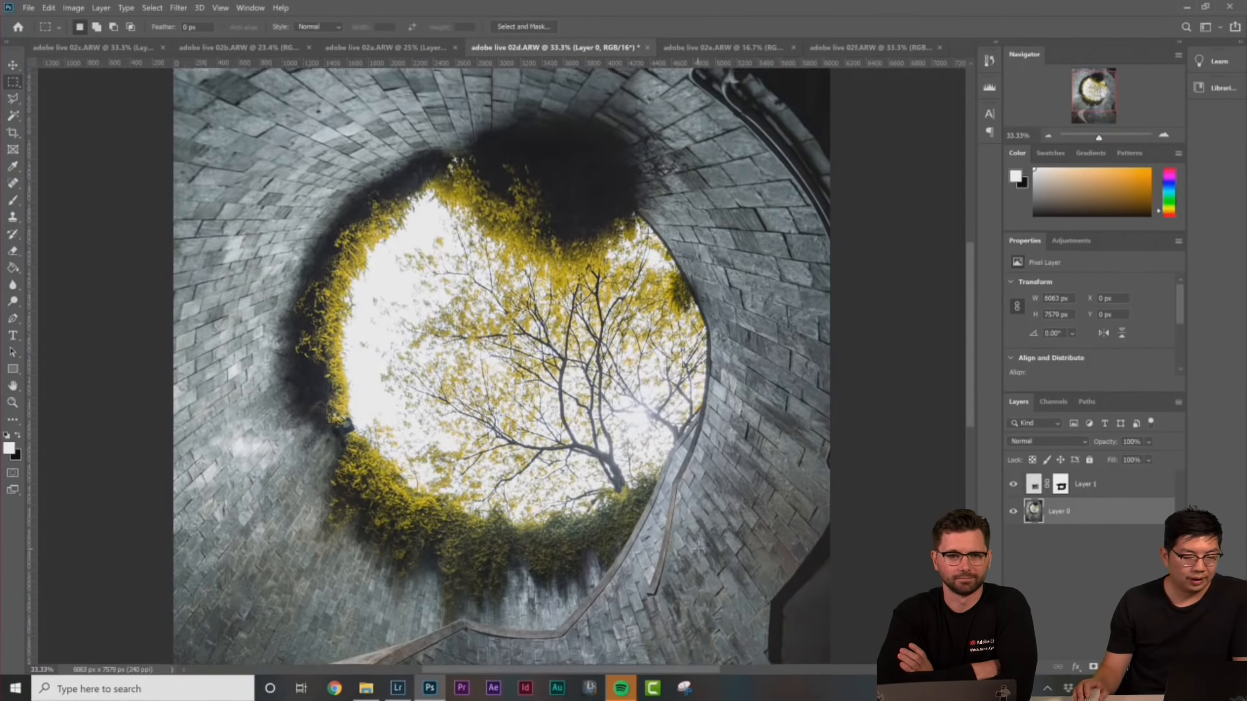
scroll(698, 549, "up", 1)
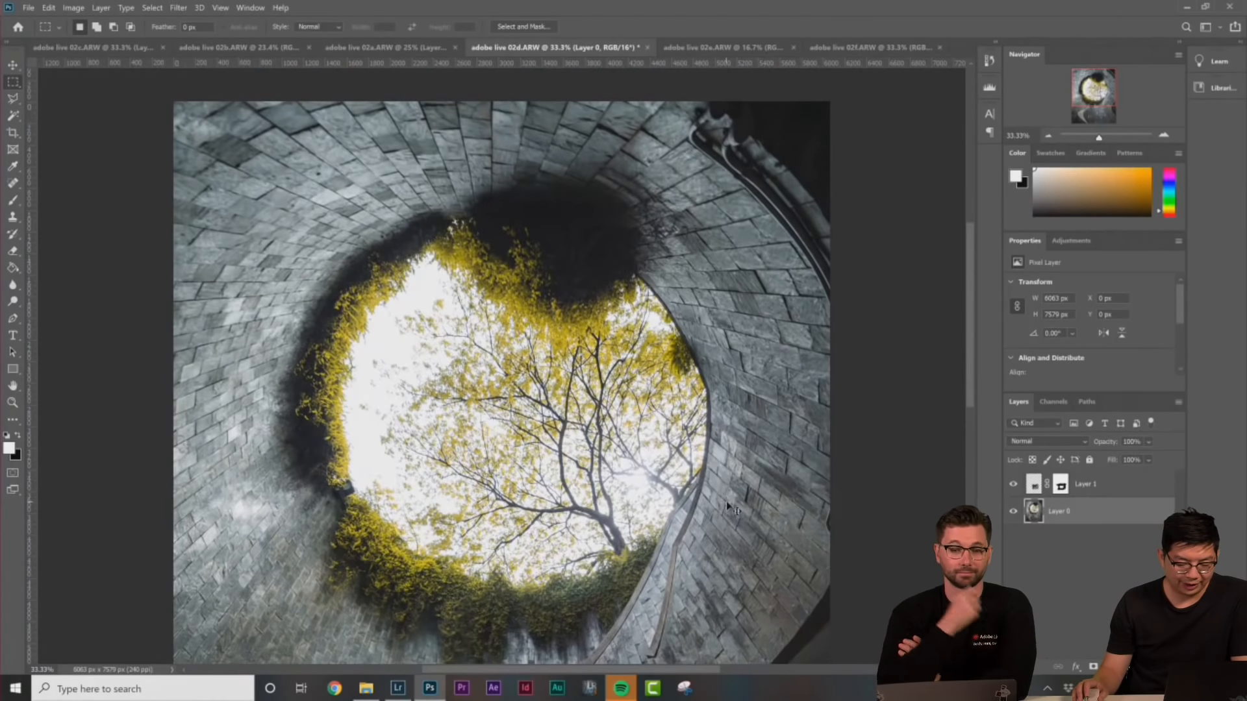
key("ctrl+minus")
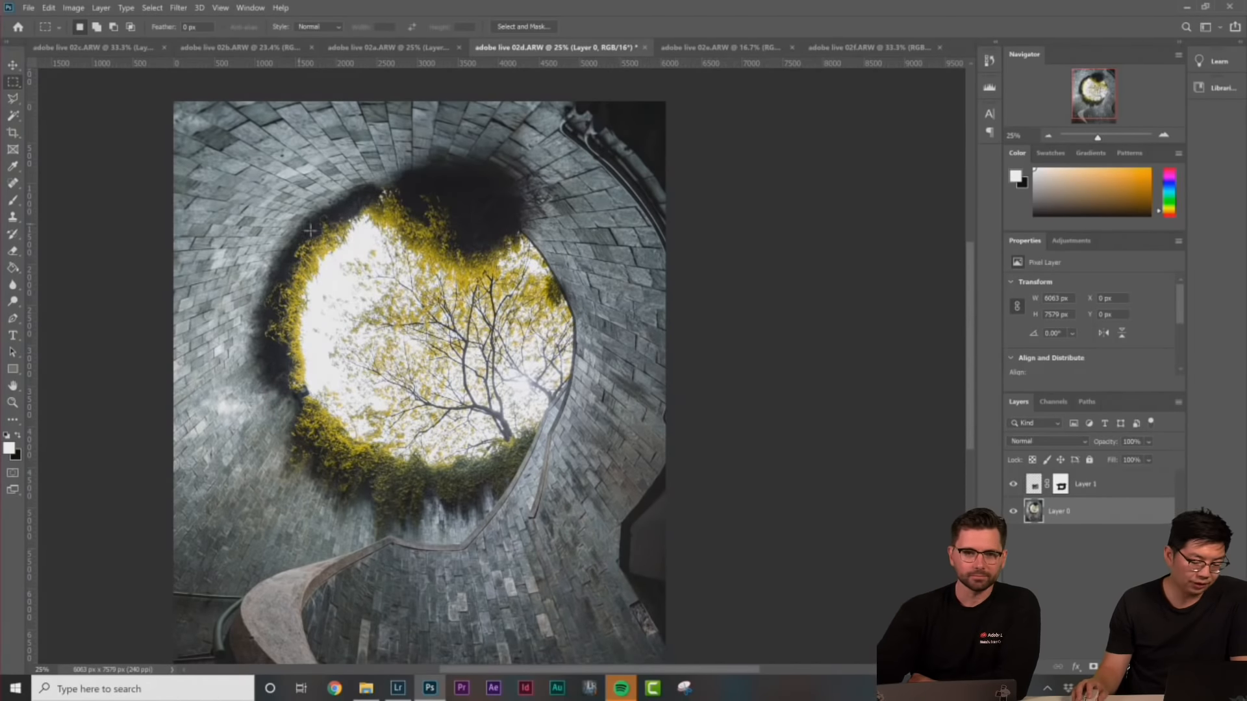
left_click_drag(33, 238, 423, 258)
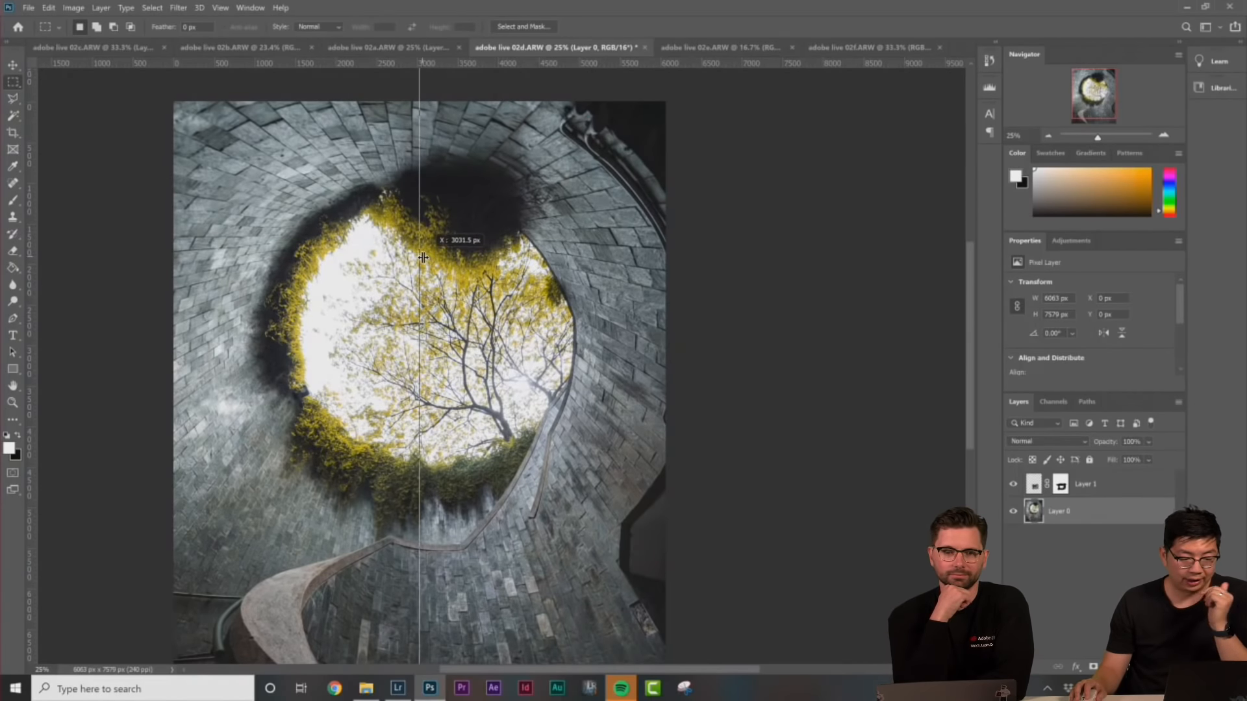
Select the tunnel's left half from the image's top edge to above the lower ledge and copy it to a new layer
left_click_drag(159, 94, 416, 580)
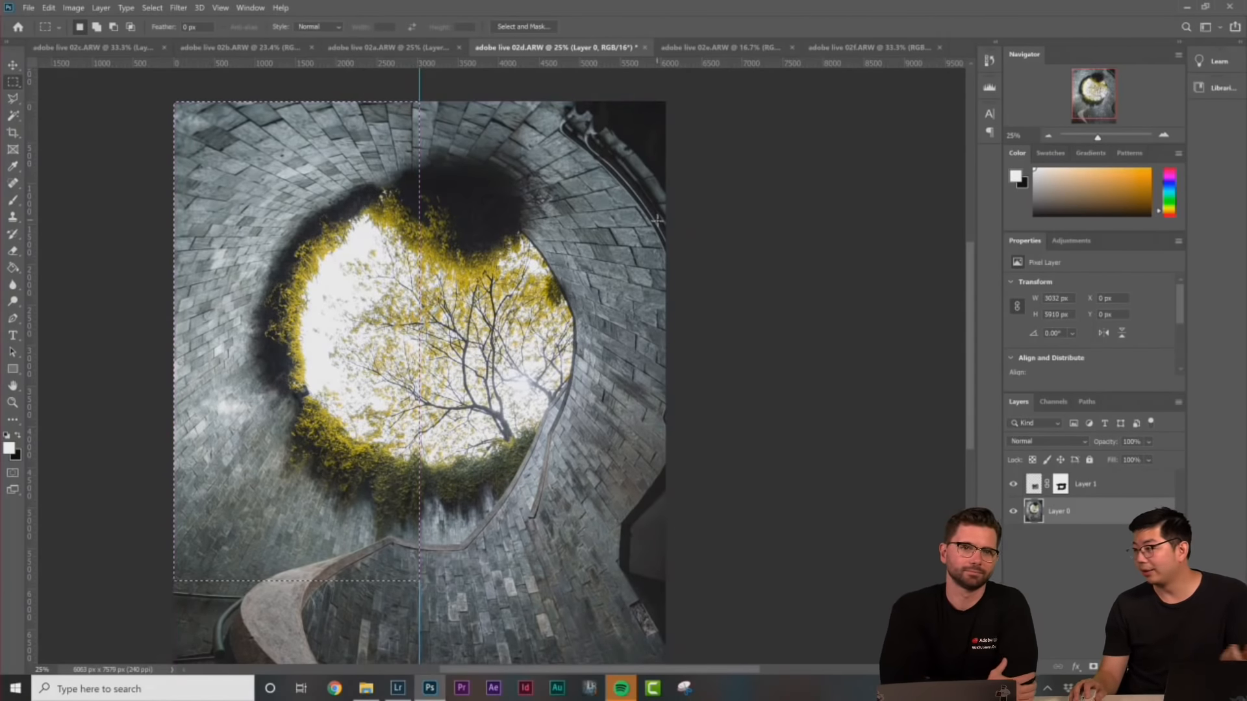
right_click(306, 159)
left_click(362, 248)
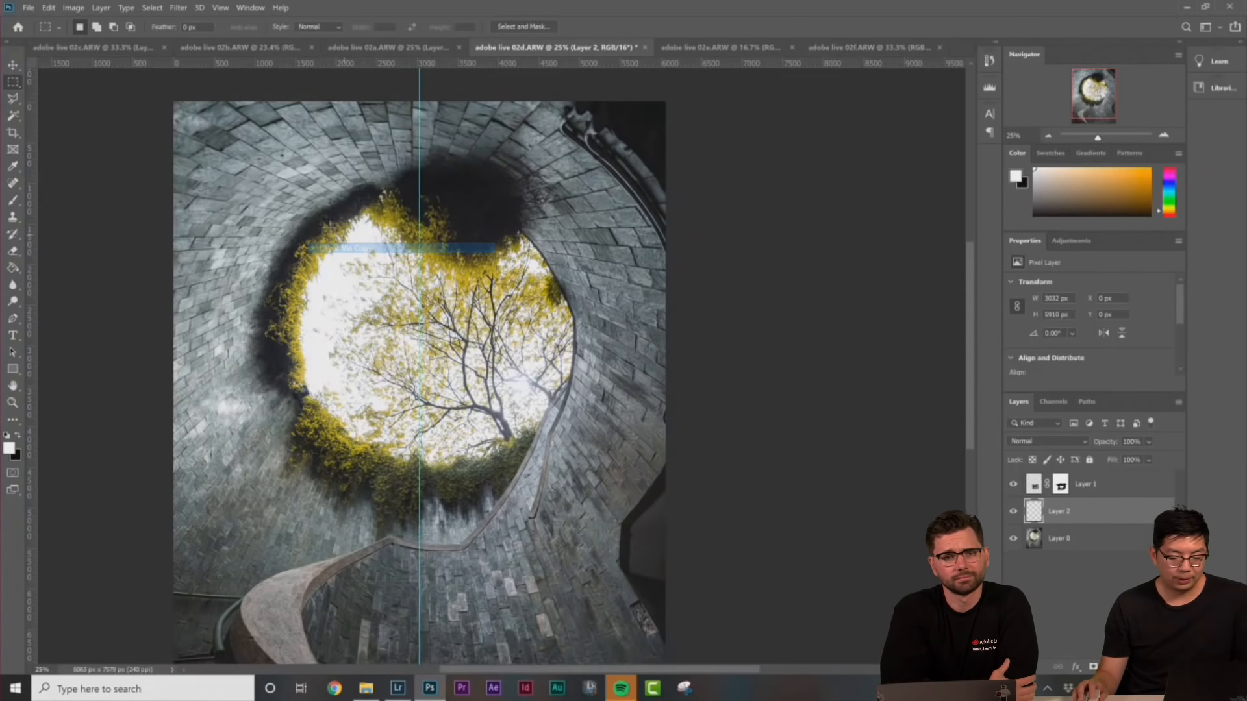
Flip the copied half horizontally and move it onto the right half of the image, starting at the centre guide
right_click(321, 218)
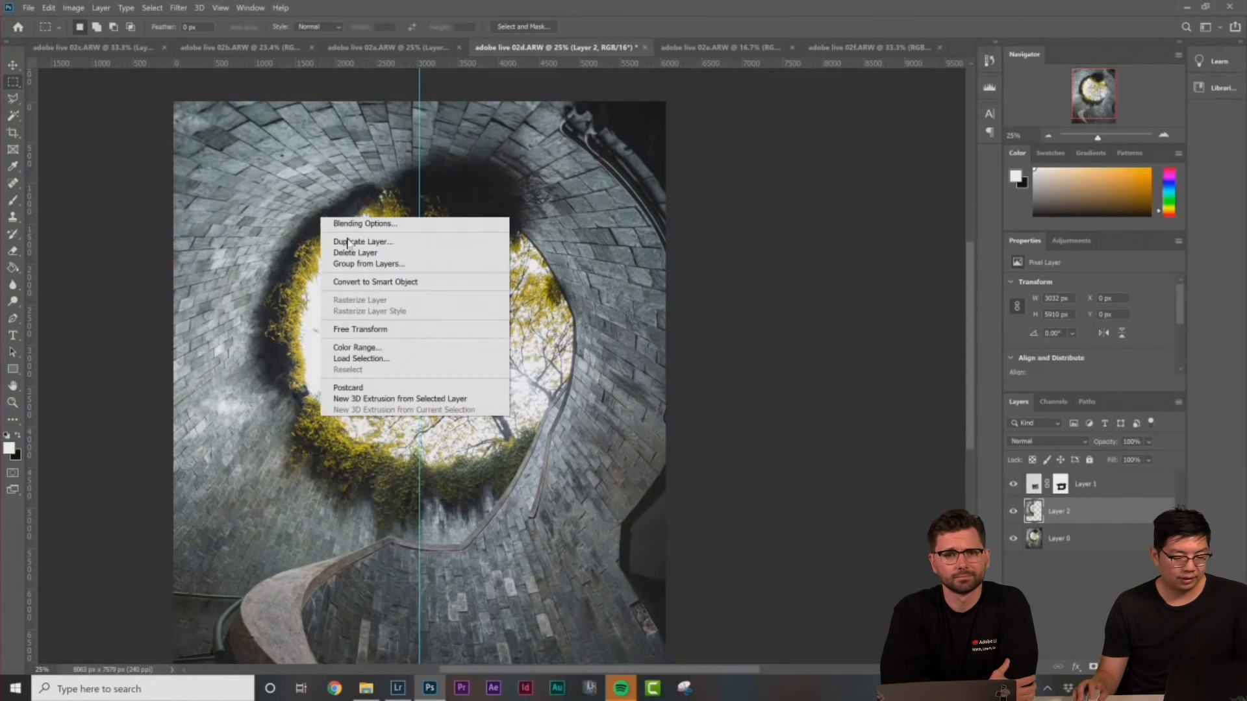
left_click(376, 330)
right_click(332, 253)
left_click(385, 468)
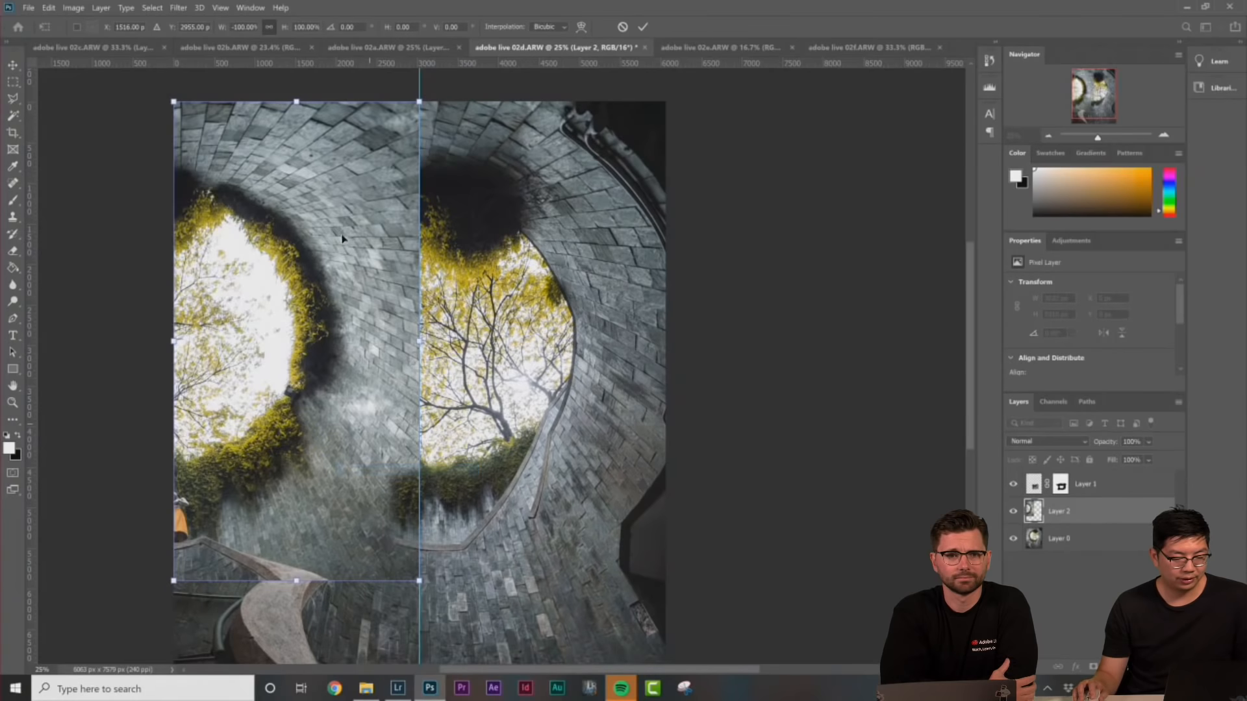
left_click_drag(362, 250, 605, 261)
key("Return")
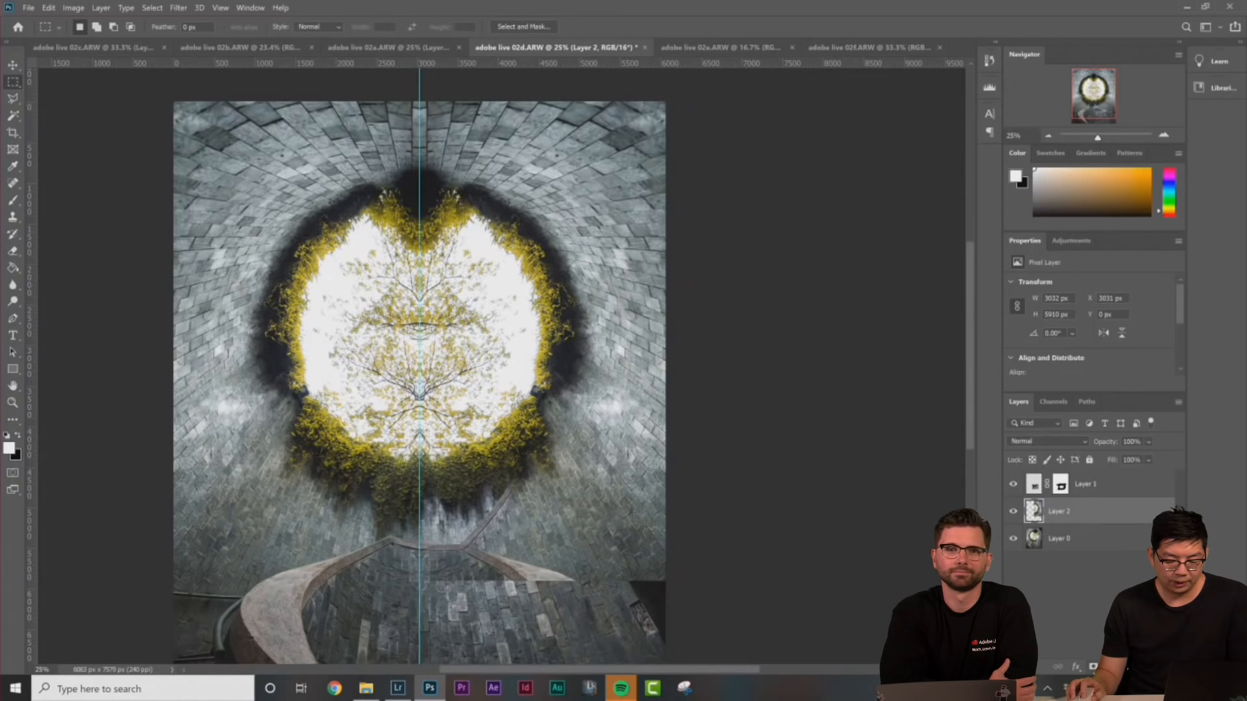
Give Layer 2 a layer mask inverted to black and paint it white over the image's upper-right corner to reveal the mirrored wall
left_click(1092, 667)
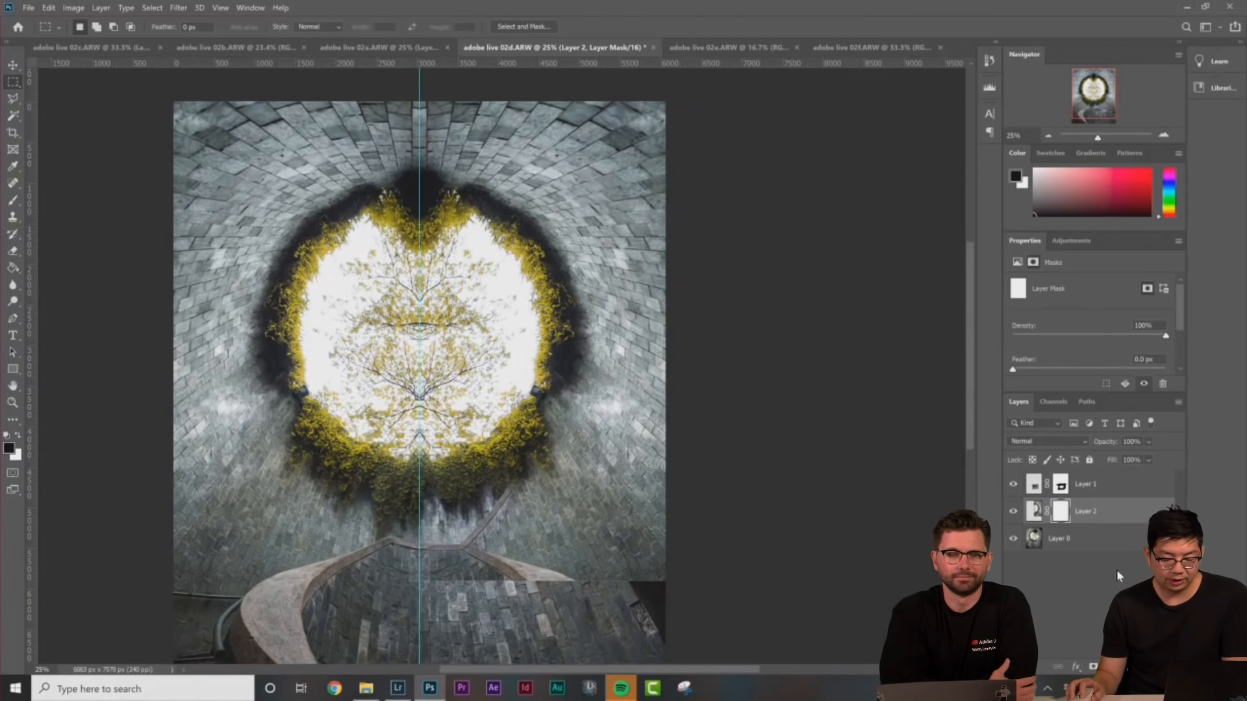
key("ctrl+i")
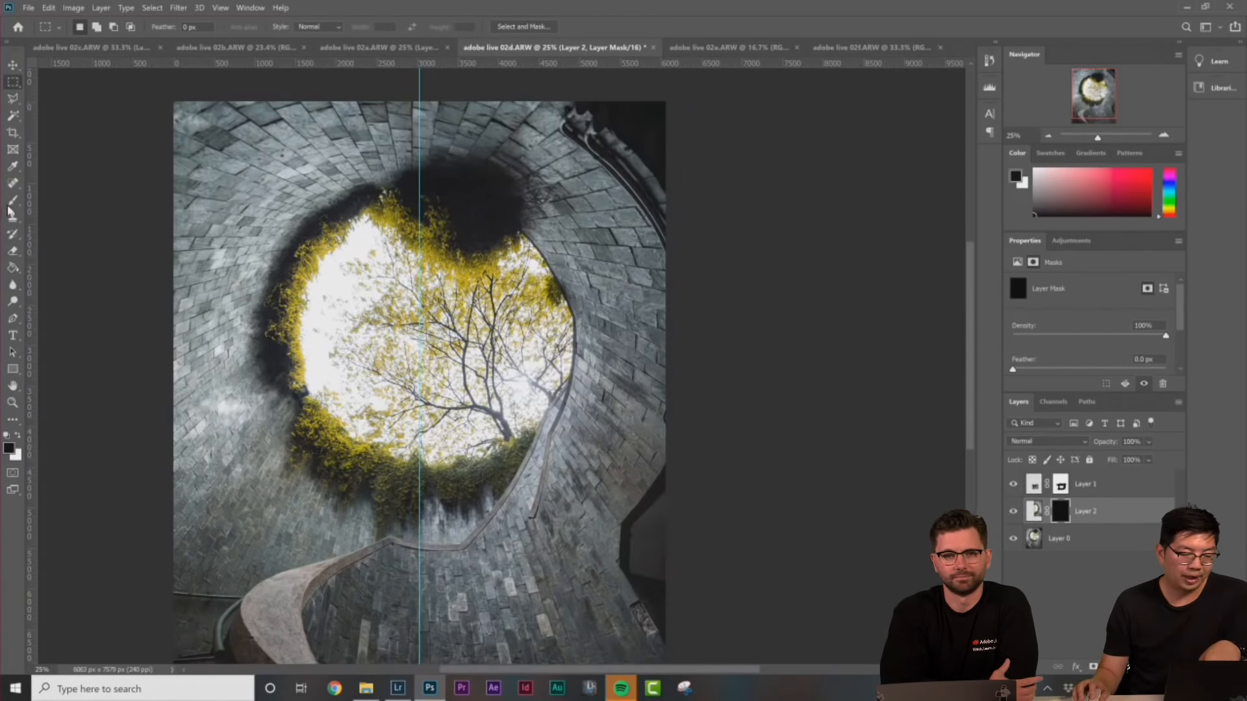
key("b")
key("x")
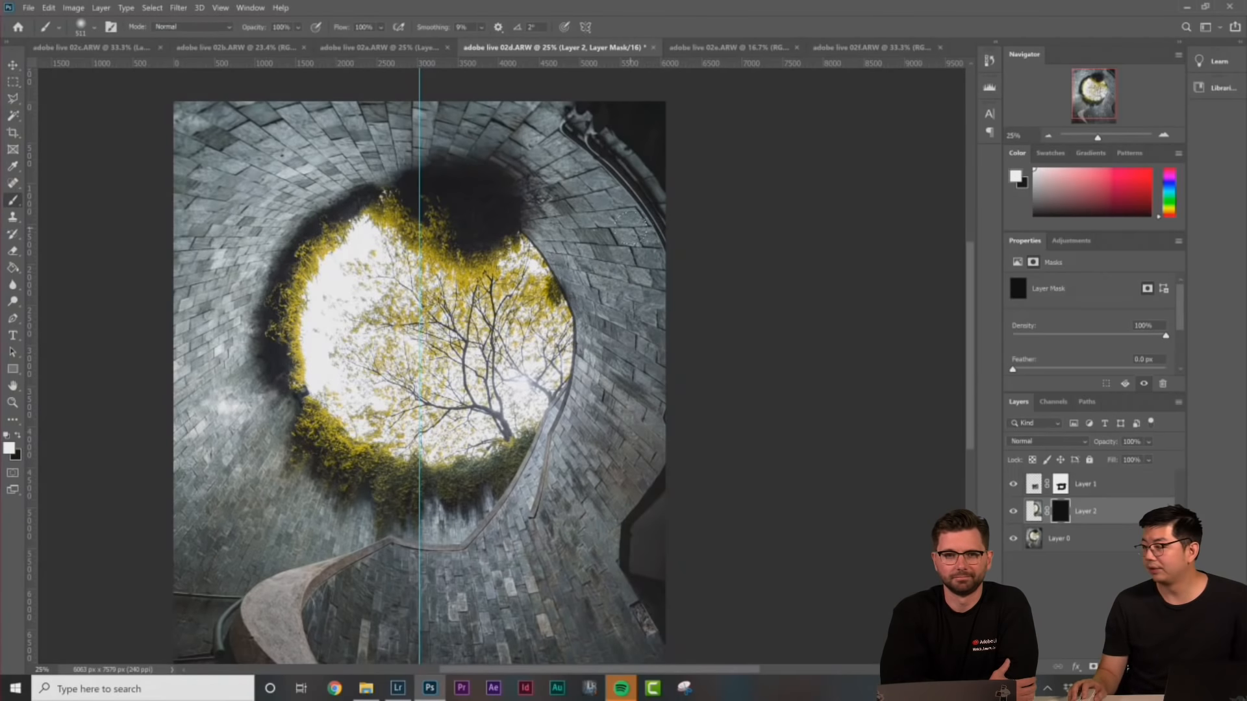
right_click(690, 258)
left_click_drag(773, 261, 773, 261)
key("Return")
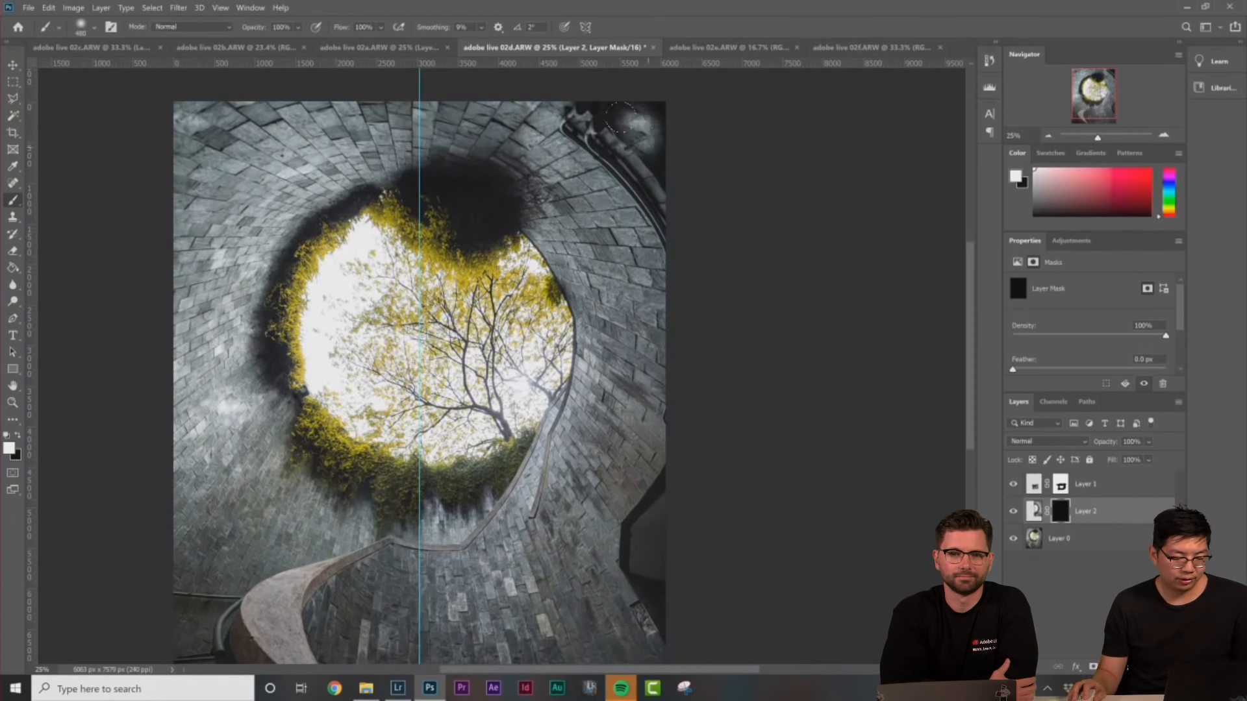
mouse_move(624, 99)
left_mouse_down()
mouse_move(641, 191)
mouse_move(664, 217)
mouse_move(661, 260)
left_mouse_up()
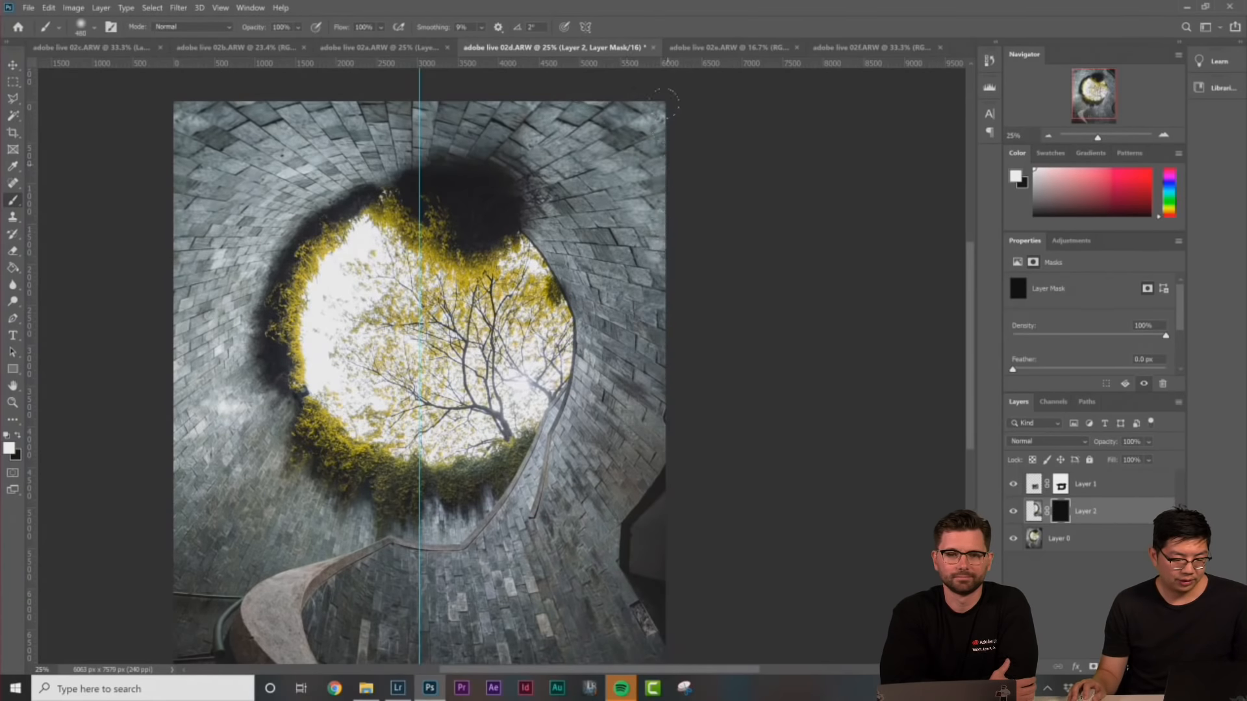
left_click_drag(520, 94, 641, 103)
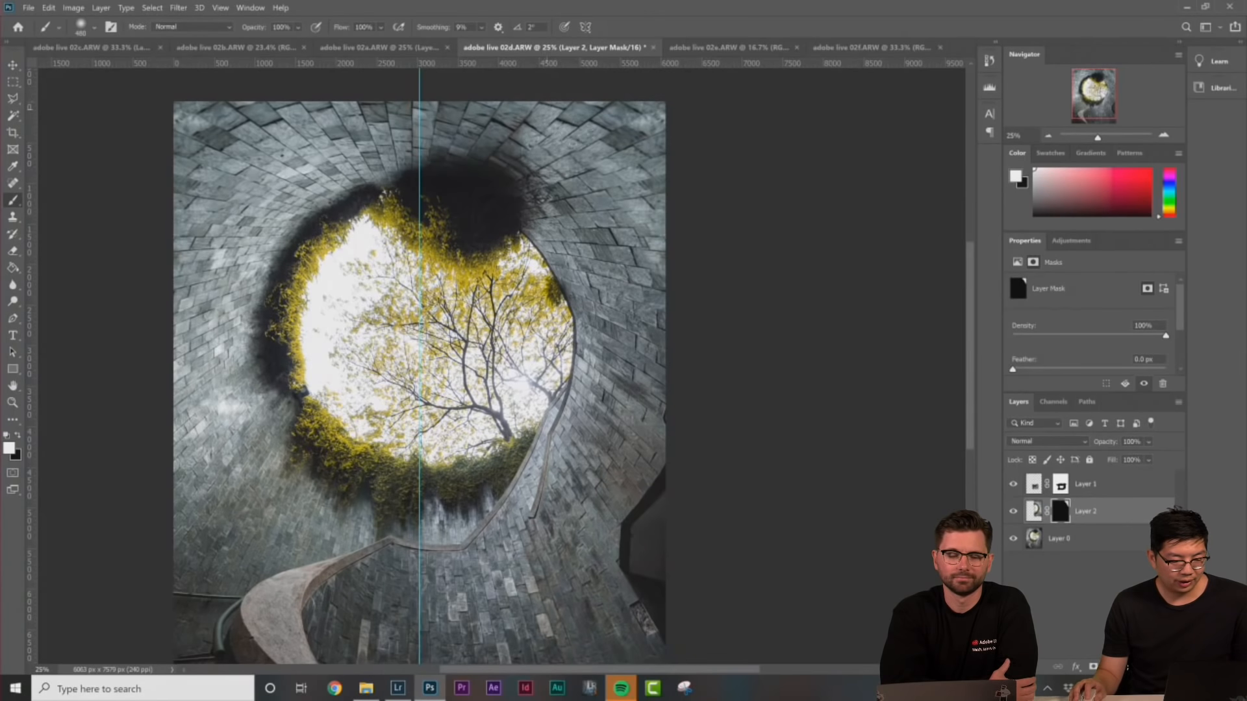
Start distorting Layer 2's image, stretching its left and right edges slightly outward
left_click(11, 83)
left_click(1027, 517)
right_click(618, 142)
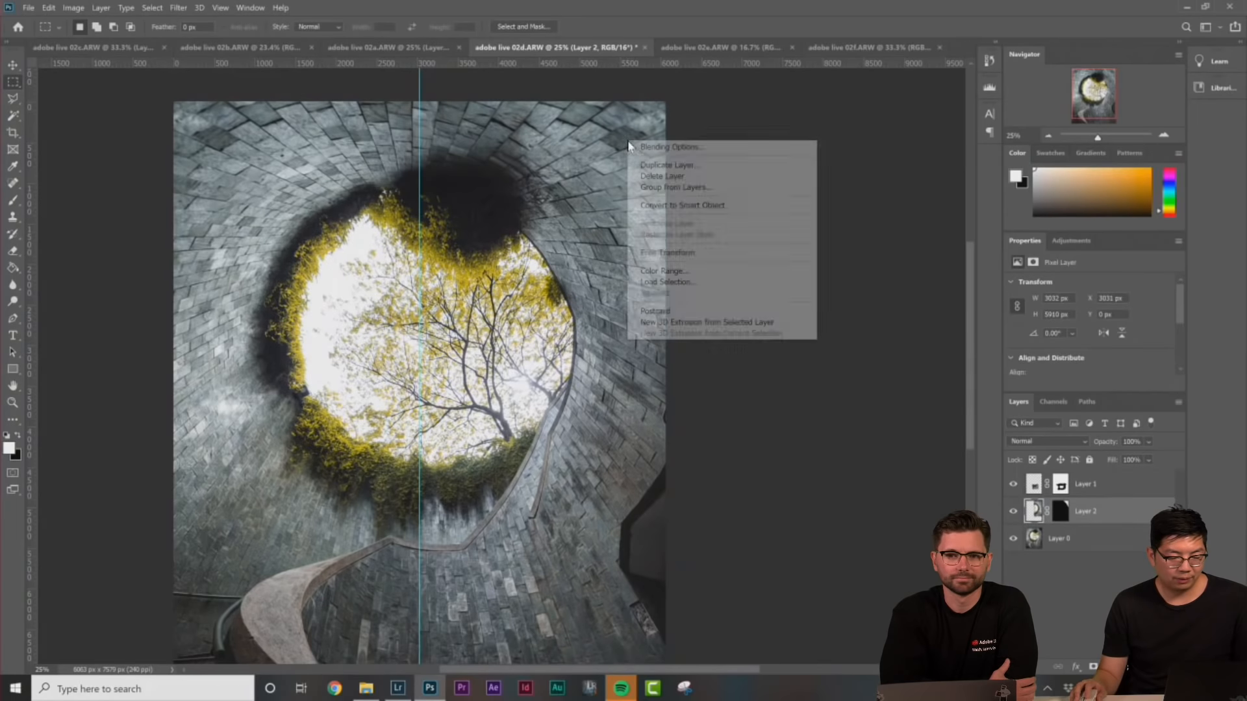
left_click(669, 251)
right_click(618, 121)
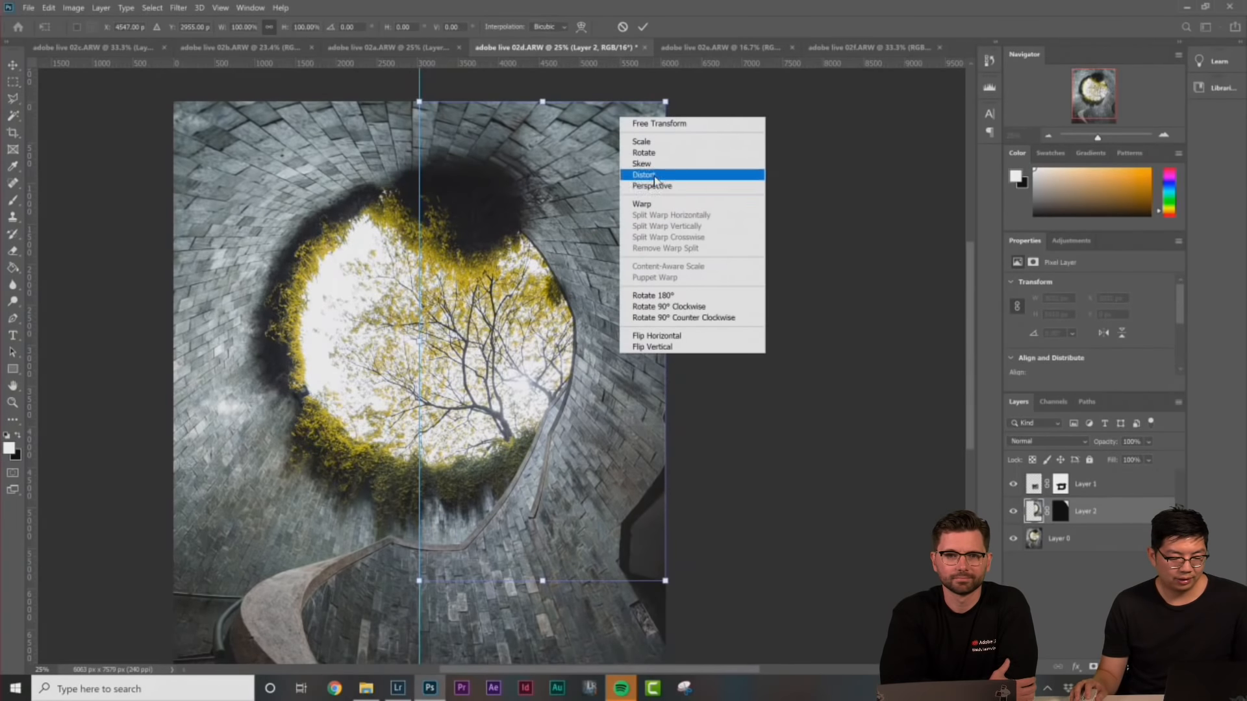
left_click(649, 174)
mouse_move(419, 341)
left_mouse_down()
mouse_move(387, 324)
mouse_move(409, 328)
left_mouse_up()
left_click_drag(664, 349, 676, 354)
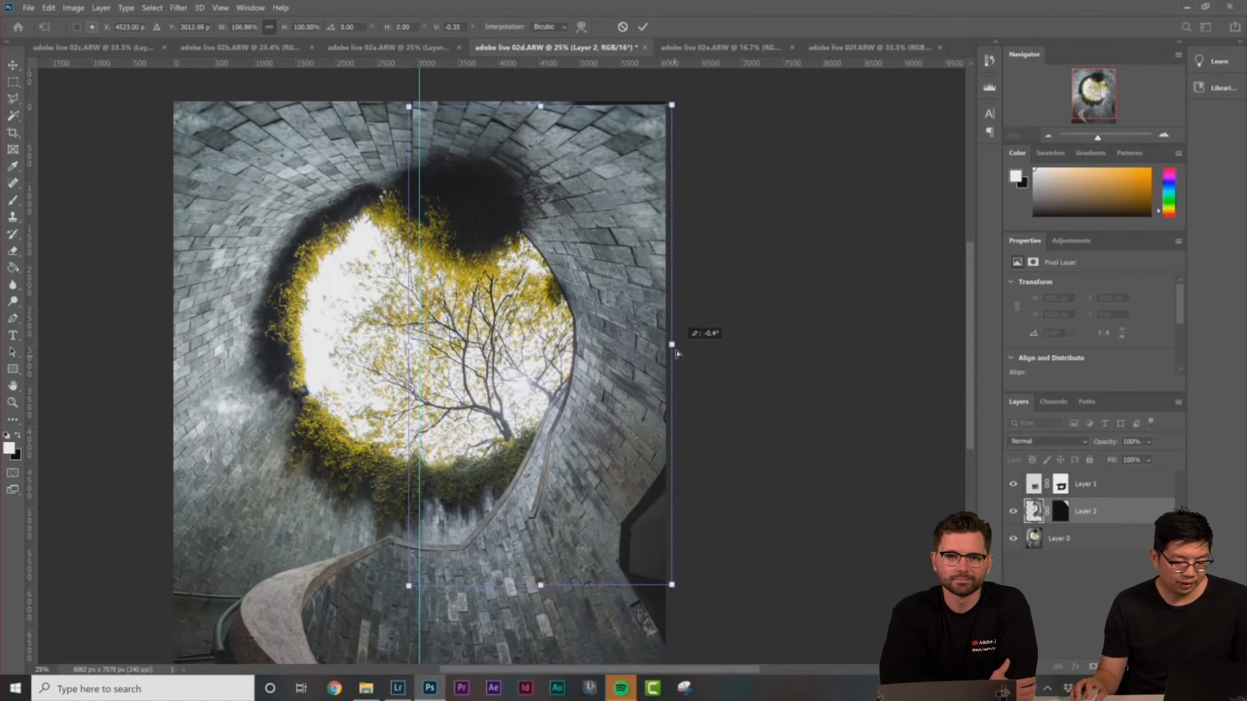
Distort the mirrored half by pulling its upper corners up and outward and its lower-right corner down to align the bricks
left_click_drag(672, 106, 668, 87)
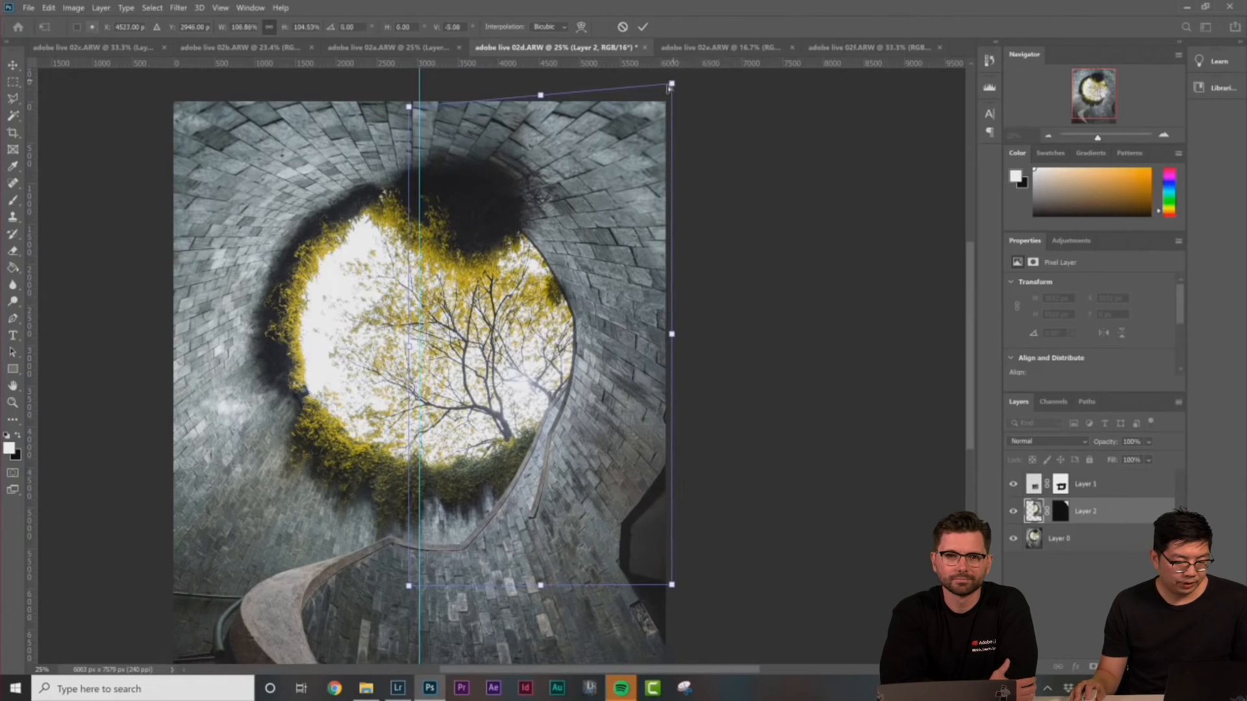
left_click_drag(416, 107, 374, 84)
left_click_drag(672, 331, 672, 324)
mouse_move(375, 82)
left_mouse_down()
mouse_move(366, 77)
mouse_move(377, 81)
left_mouse_up()
left_click_drag(623, 187, 633, 191)
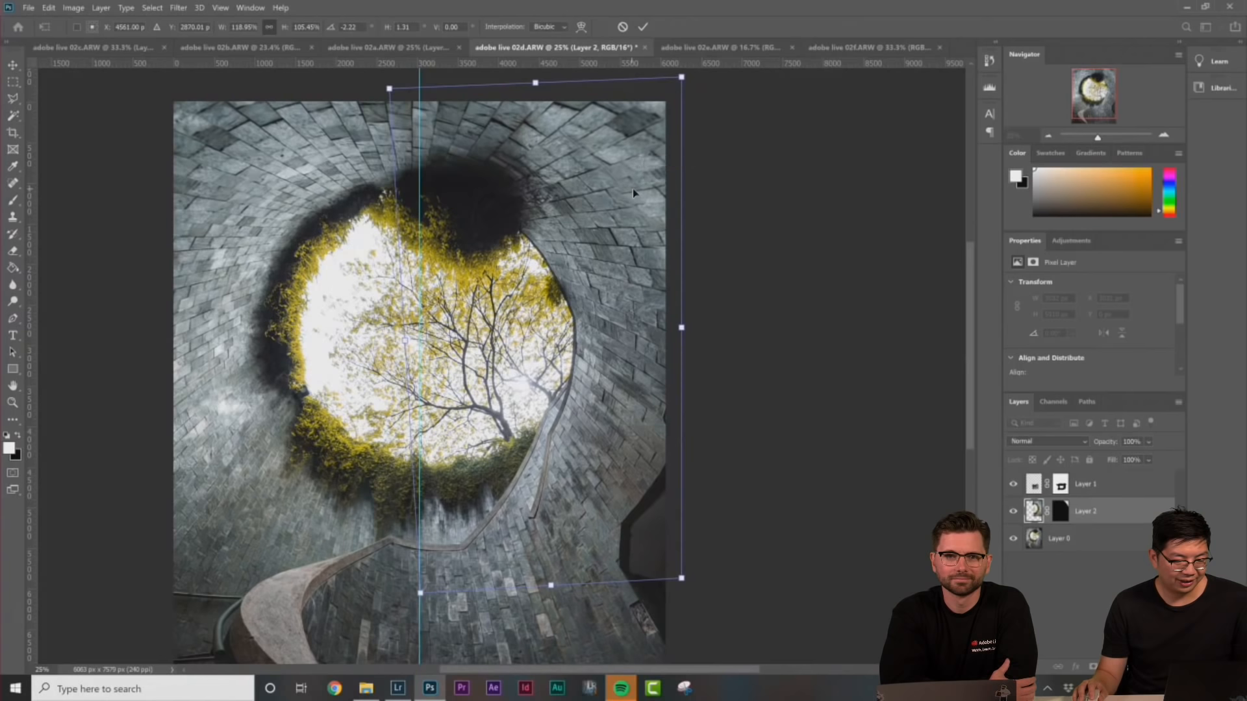
left_click_drag(393, 93, 373, 78)
left_click_drag(683, 586, 683, 598)
left_click_drag(608, 250, 606, 254)
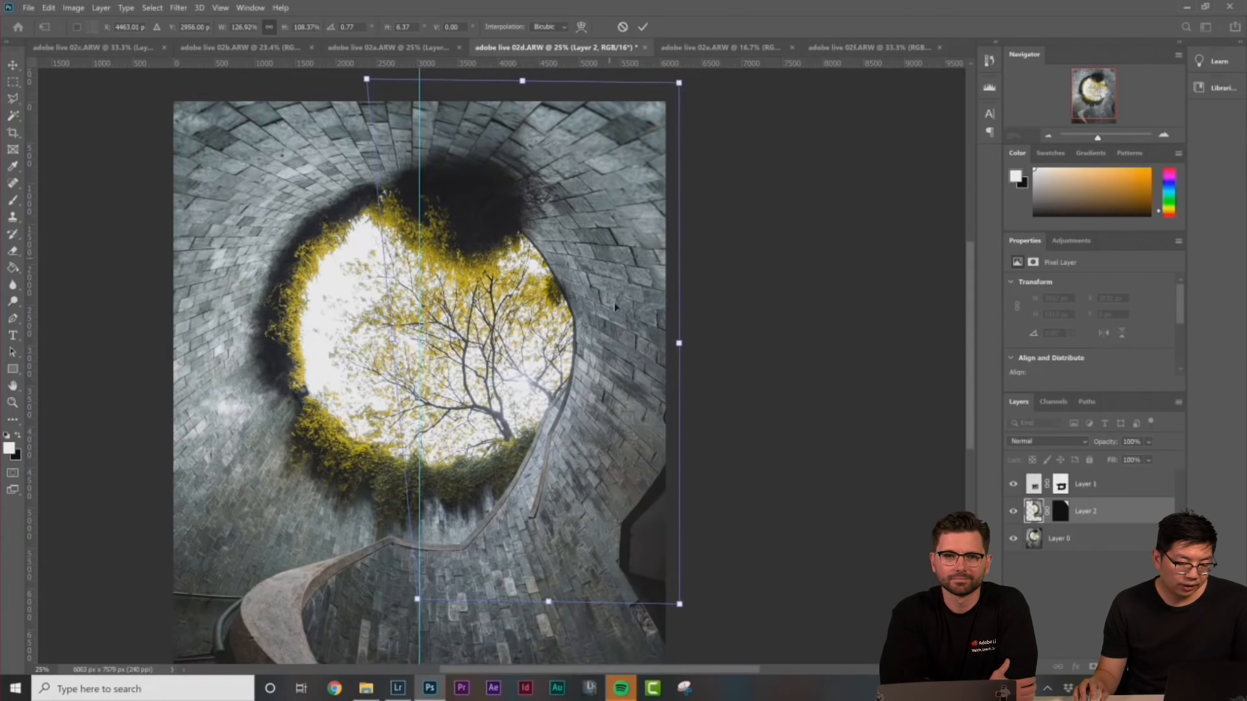
Distort the mirrored half's lower corners outward and shift its right edge slightly inward
right_click(631, 218)
left_click(690, 276)
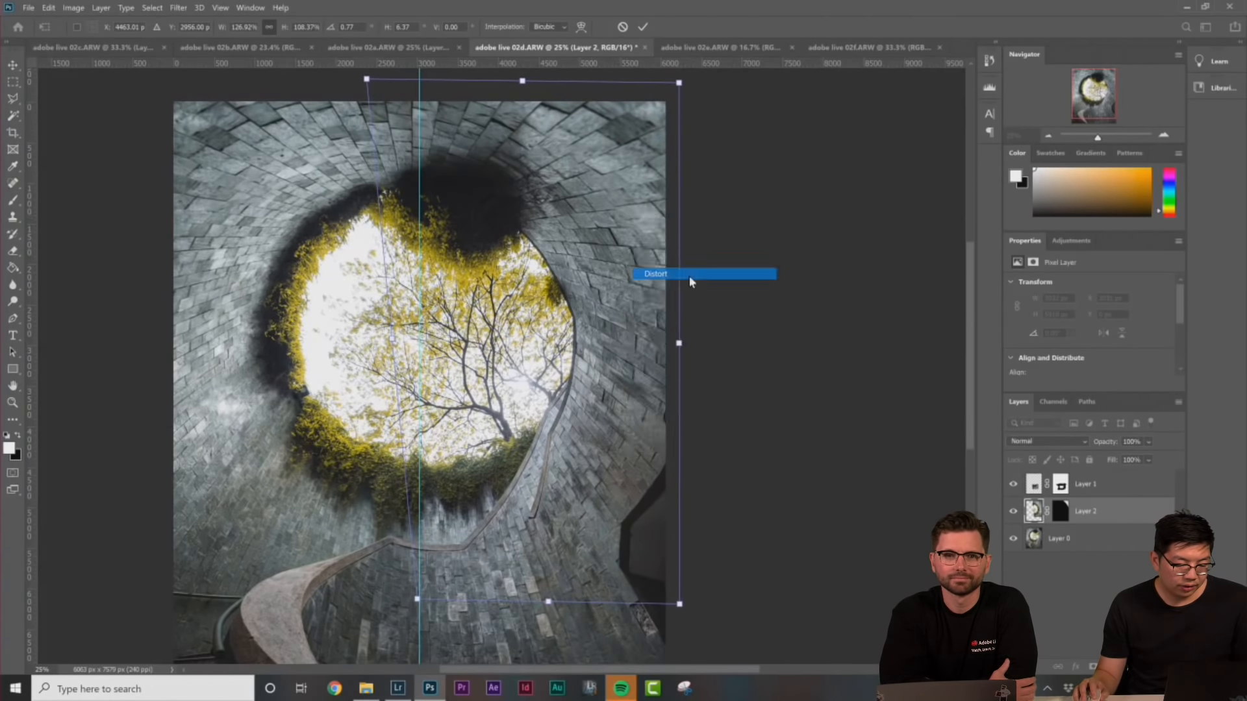
left_click_drag(416, 598, 401, 605)
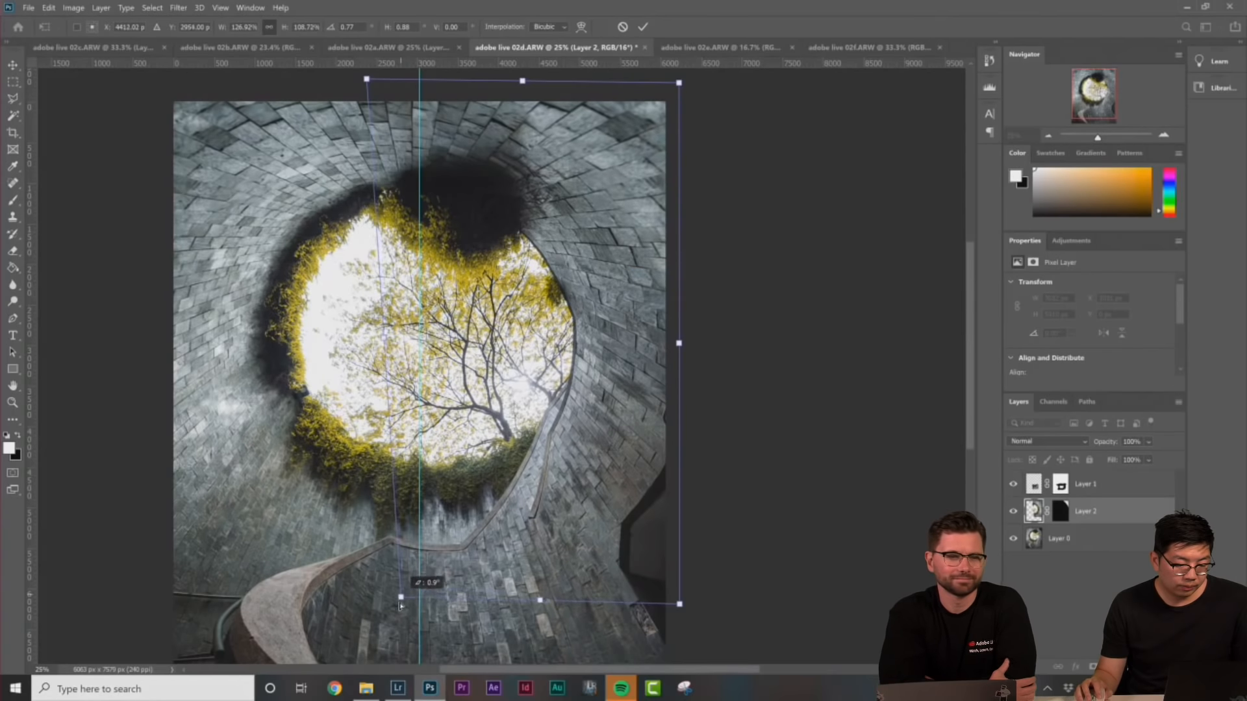
left_click_drag(679, 605, 682, 615)
left_click_drag(685, 347, 676, 341)
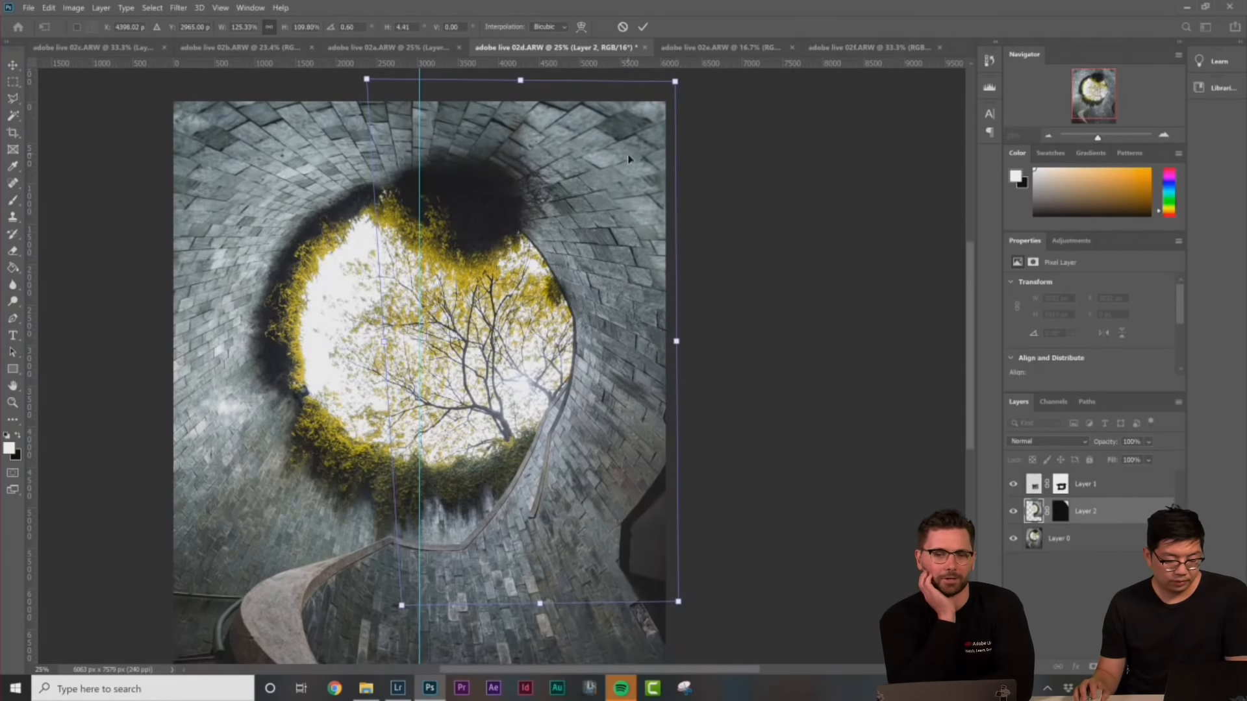
Scale the mirrored half from its upper-right corner, then distort its upper-left corner and right edge to fit the wall
key("ctrl+minus")
right_click(622, 192)
left_click(648, 218)
left_click_drag(670, 143, 645, 192)
right_click(634, 172)
left_click(649, 231)
left_click_drag(457, 140, 460, 153)
left_click_drag(670, 320, 672, 325)
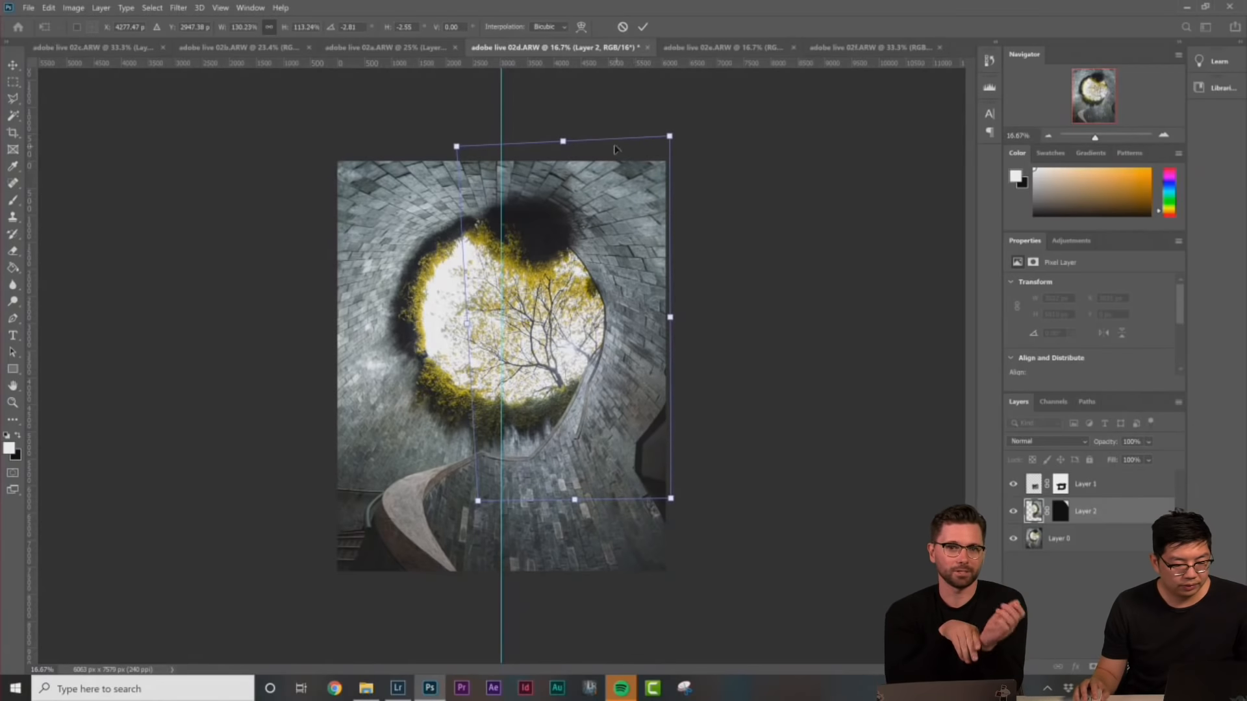
Pull the mirrored half's lower-right corner well down and outward, fine-tune its upper corners and edges, and apply the transform
left_click_drag(564, 144, 559, 138)
left_click_drag(676, 501, 688, 548)
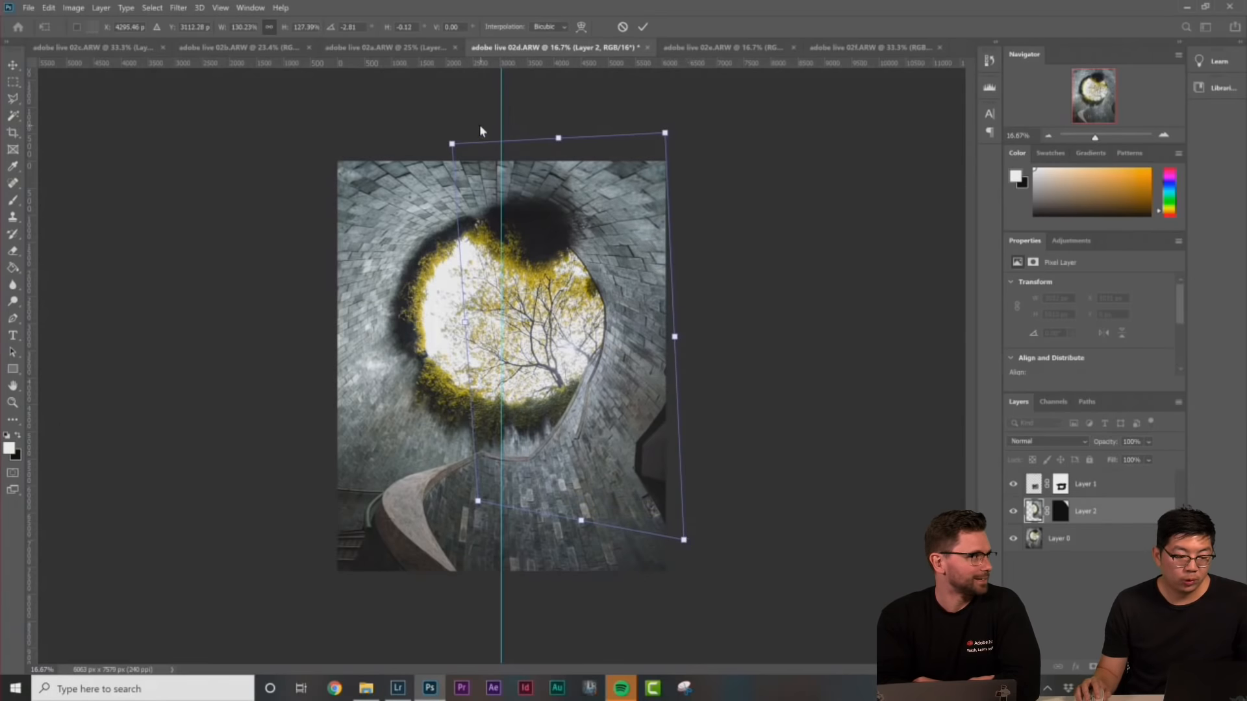
left_click_drag(453, 146, 465, 156)
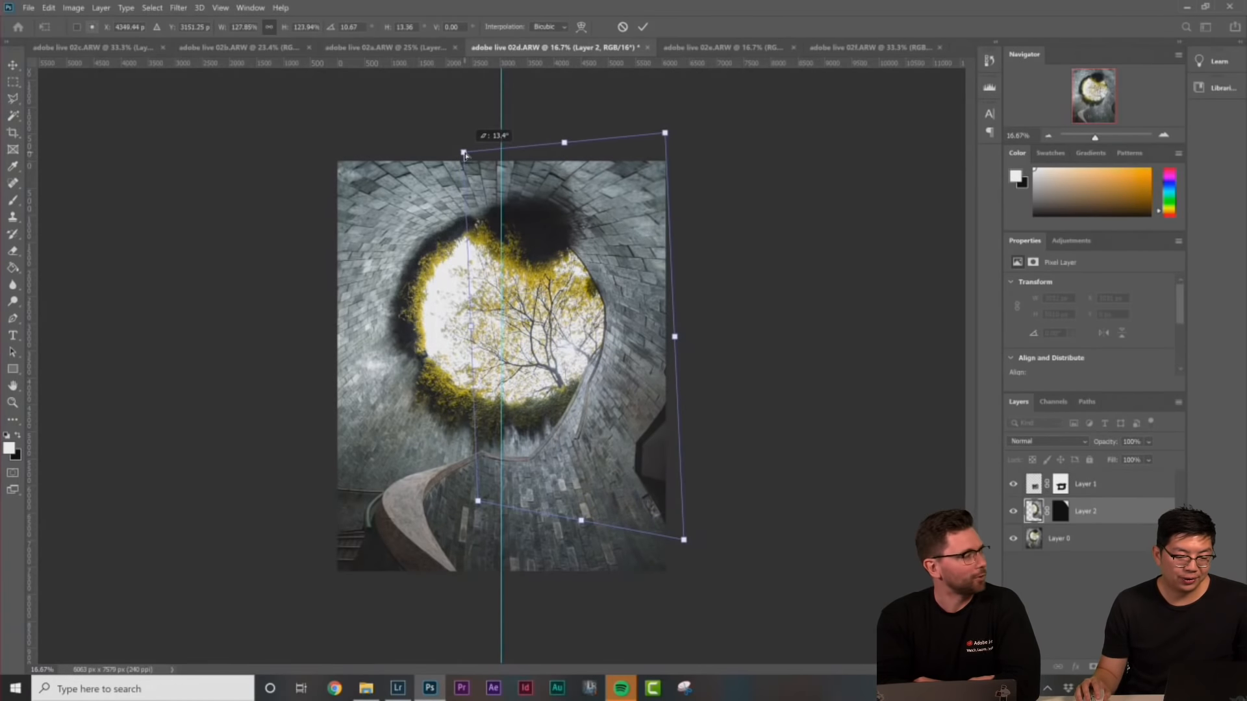
left_click_drag(667, 134, 672, 137)
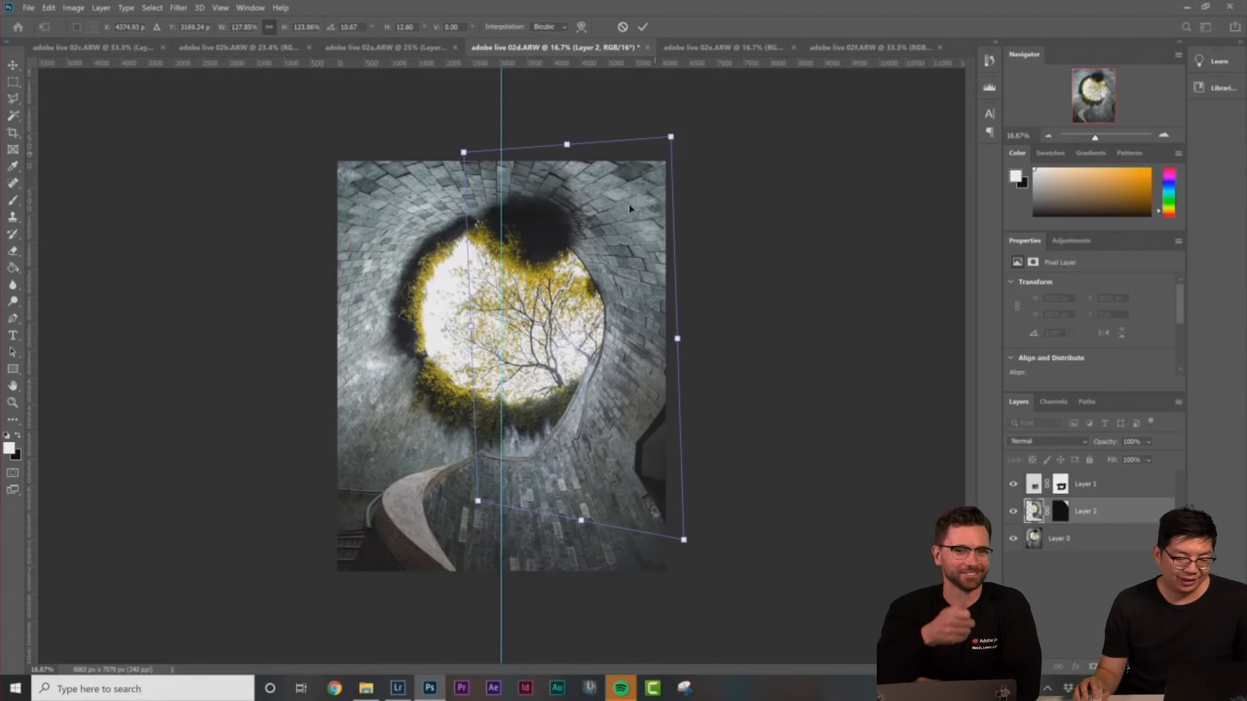
left_click_drag(460, 157, 457, 149)
left_click_drag(677, 338, 679, 343)
key("Return")
key("m")
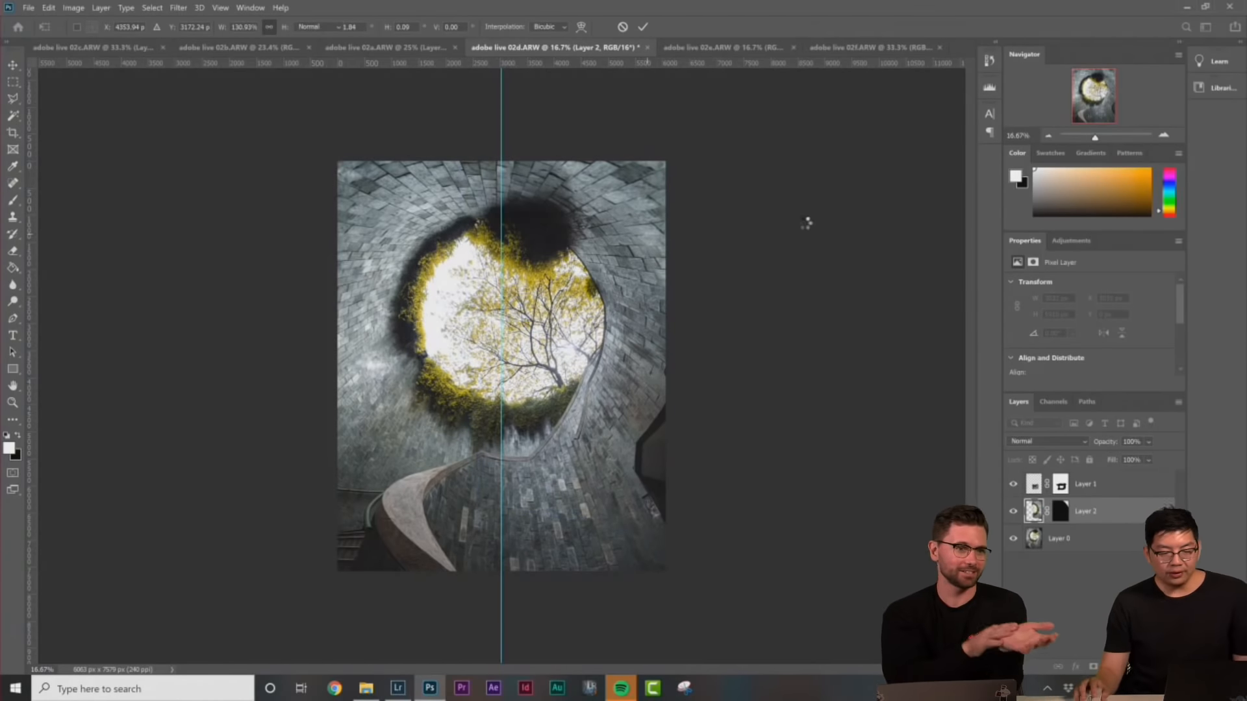
Make Layer 2's mask active, clear the guide from the canvas, and check the blended corner
left_click(1060, 511)
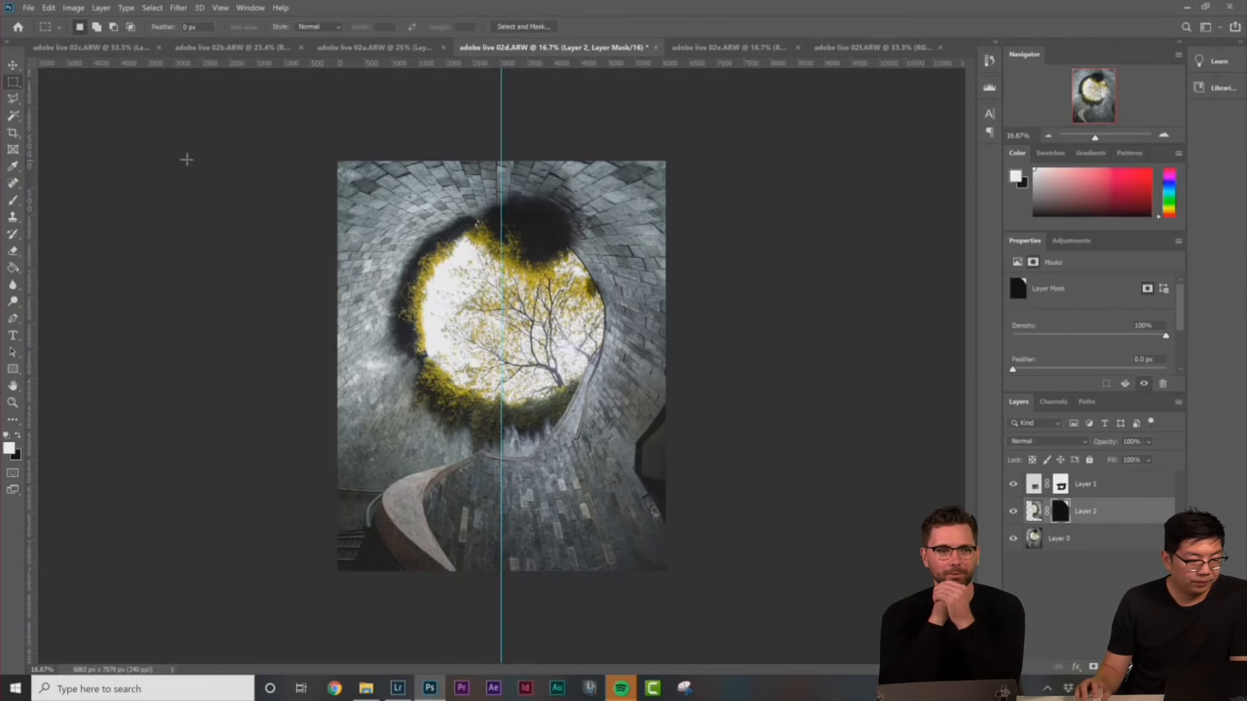
left_click(13, 200)
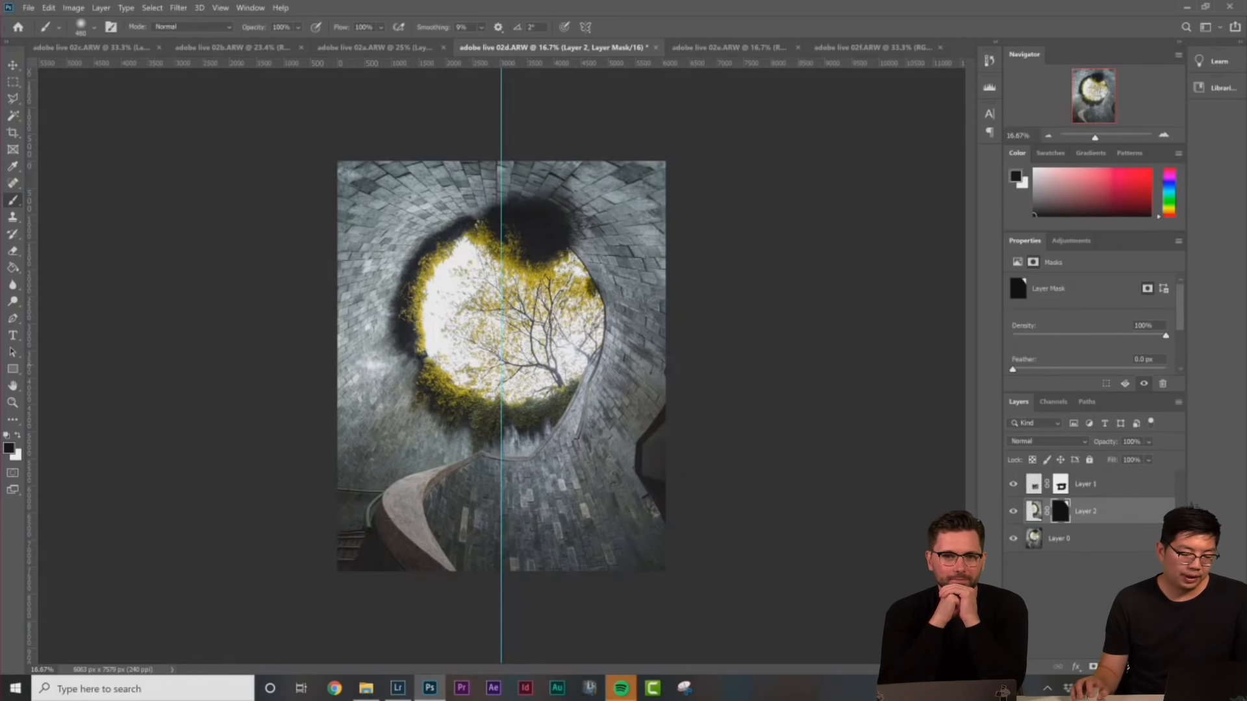
left_click(12, 82)
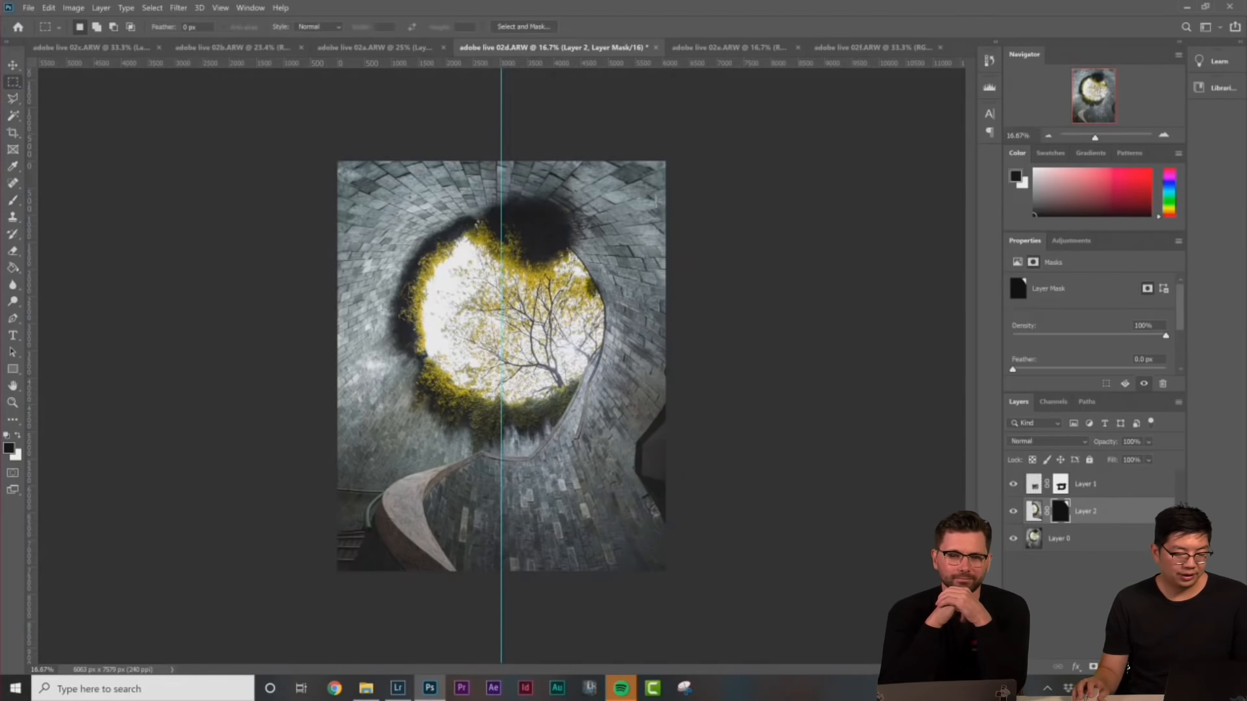
key("ctrl+plus")
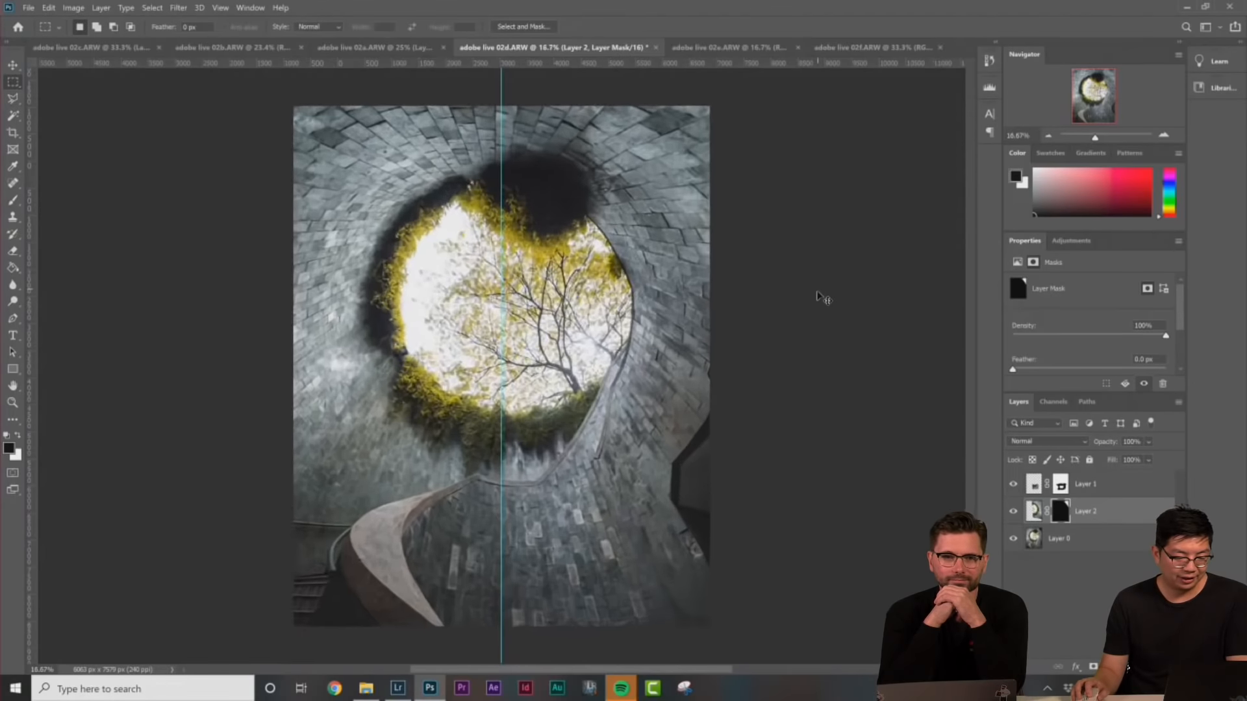
left_click(235, 8)
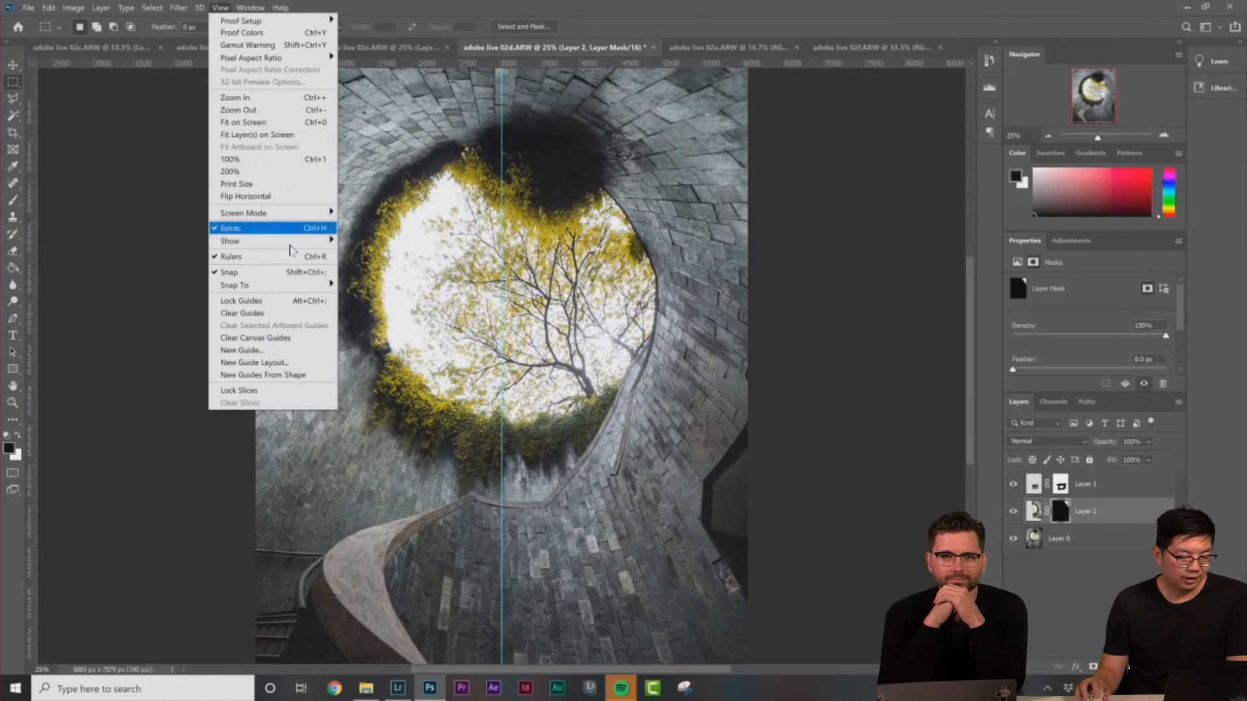
left_click(261, 317)
key("ctrl+minus")
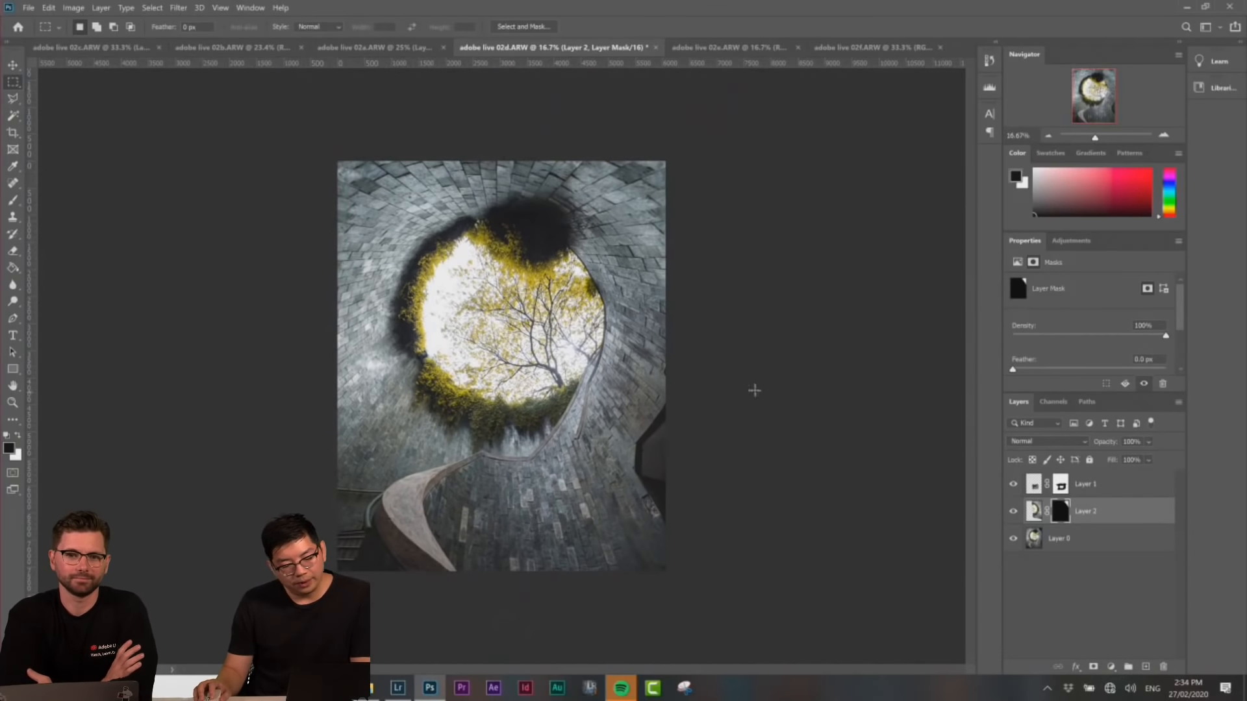
key("ctrl+plus")
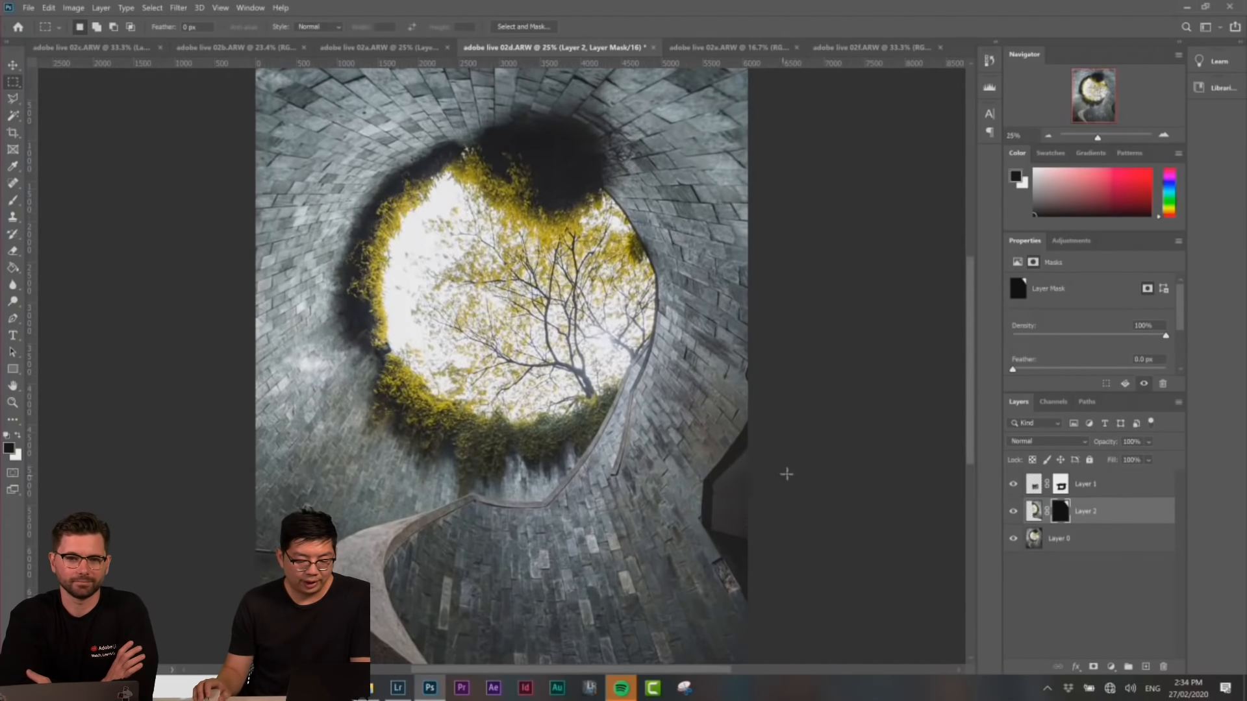
Copy the lower-right wall section of adobe live 02f.ARW and paste it into adobe live 02d.ARW as a new layer
left_click(864, 48)
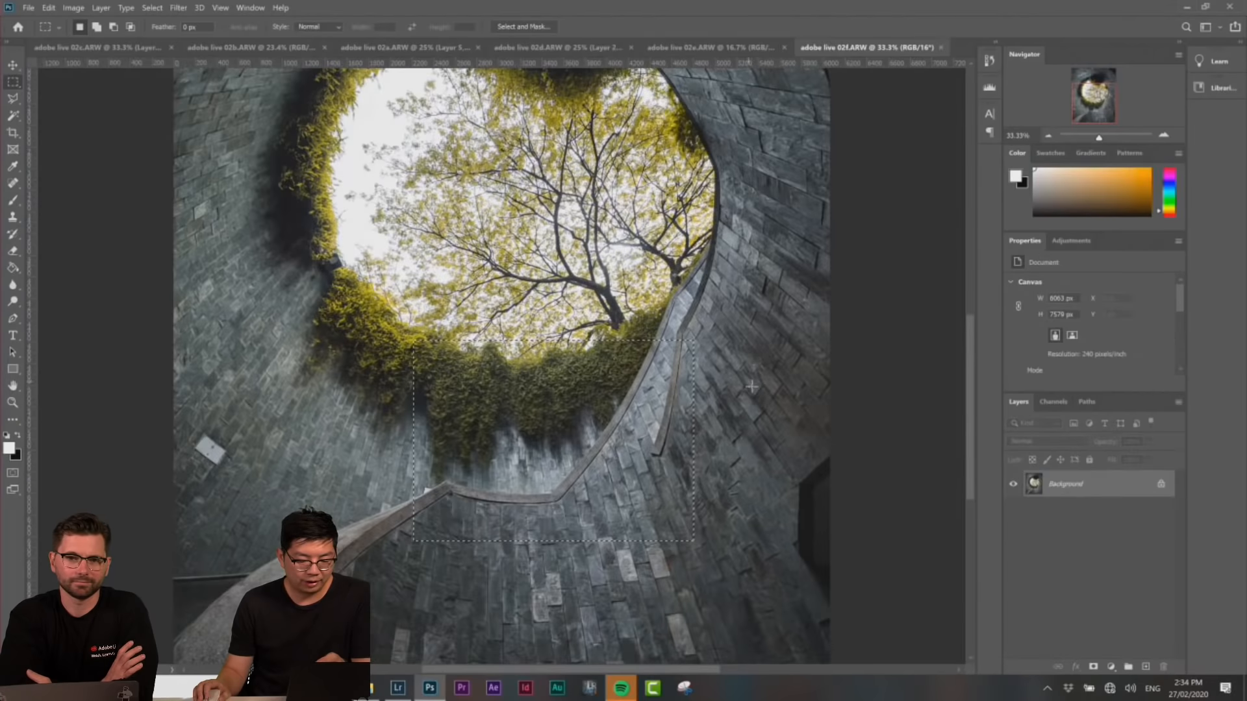
scroll(864, 419, "down", 2)
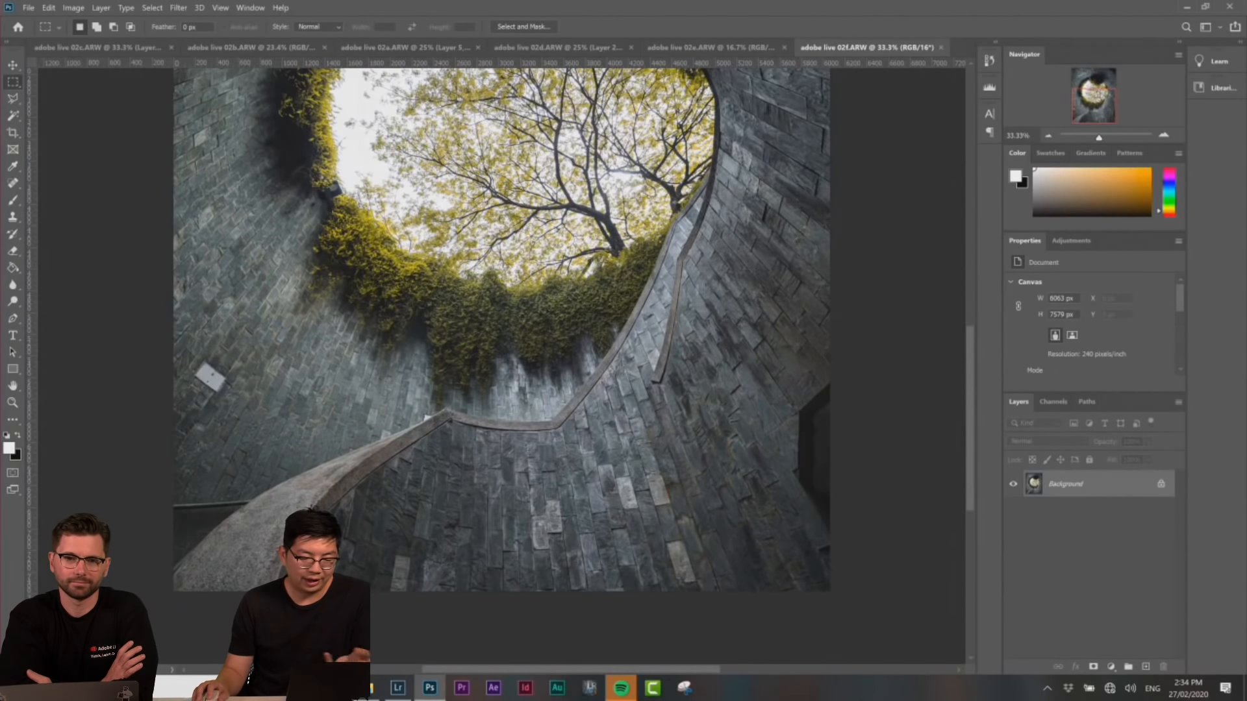
left_click_drag(685, 318, 874, 644)
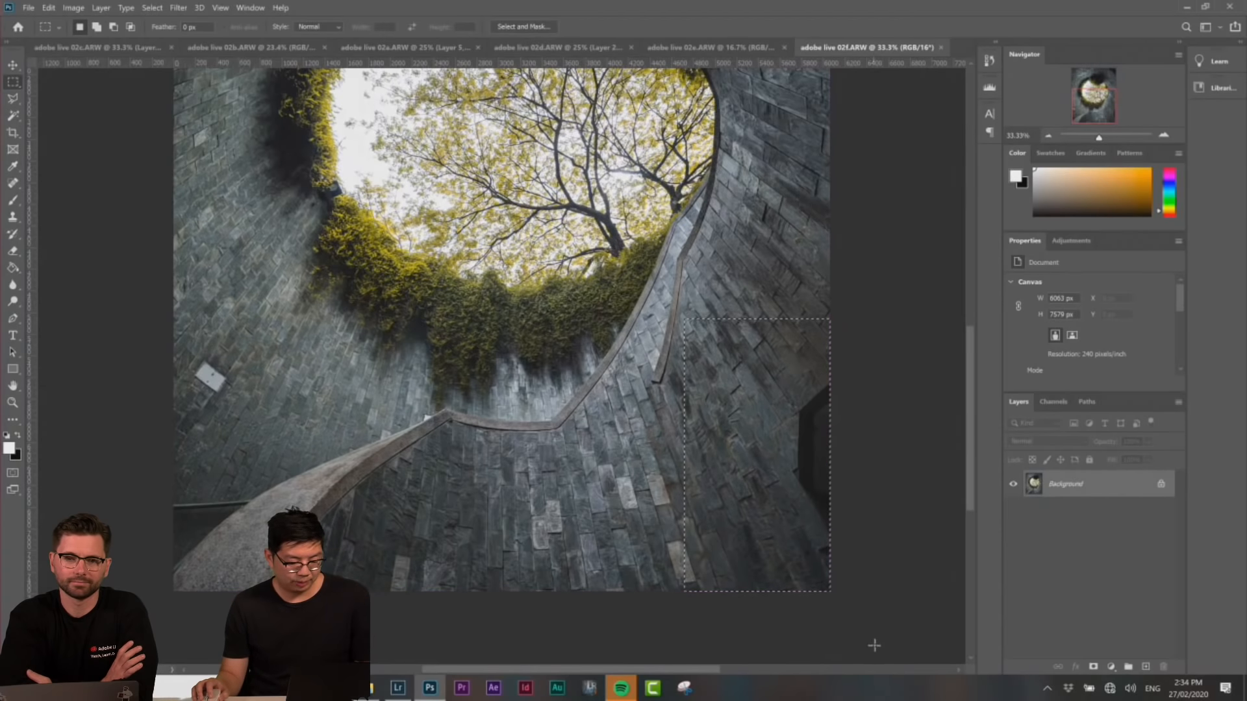
left_click(559, 47)
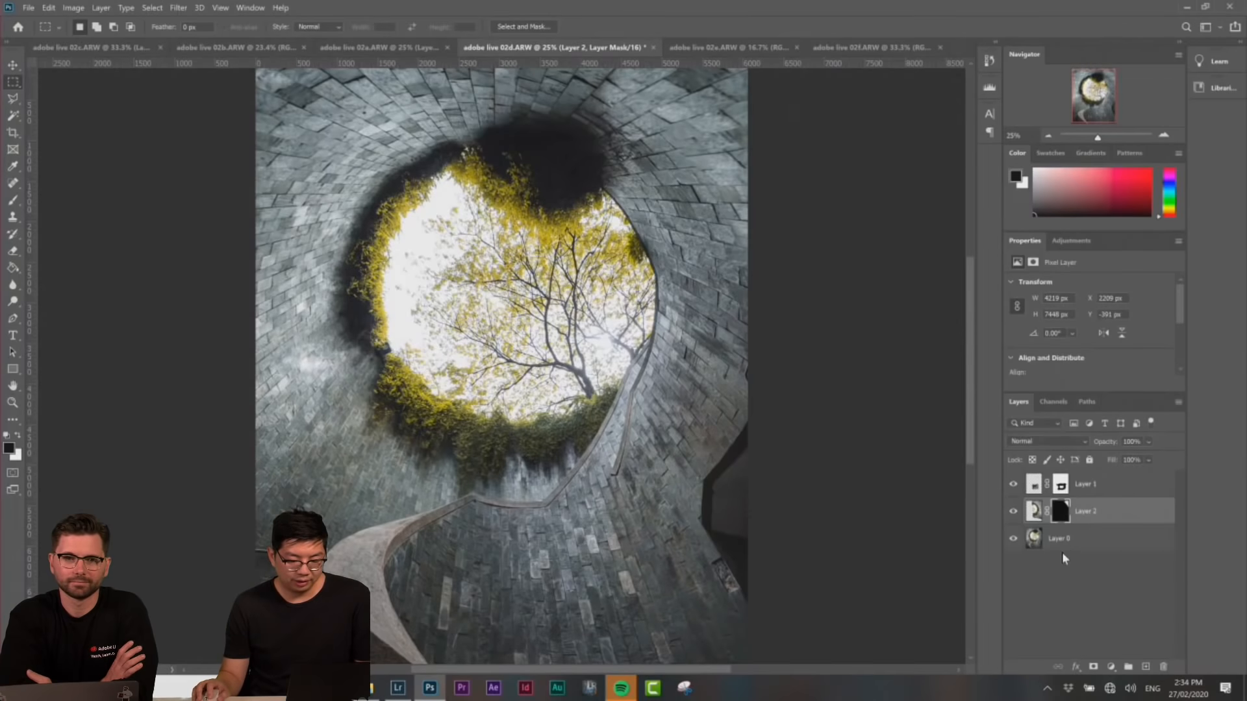
key("ctrl+v")
Move the pasted wall patch over the tunnel's lower-right corner and scale it up to about 132%
scroll(773, 474, "down", 3)
left_click_drag(499, 237, 728, 450)
right_click(717, 425)
left_click(774, 538)
left_click_drag(795, 347, 844, 283)
Distort the wall patch's upper-left and lower-left corners to line up with the surrounding bricks, and apply the transform
right_click(716, 353)
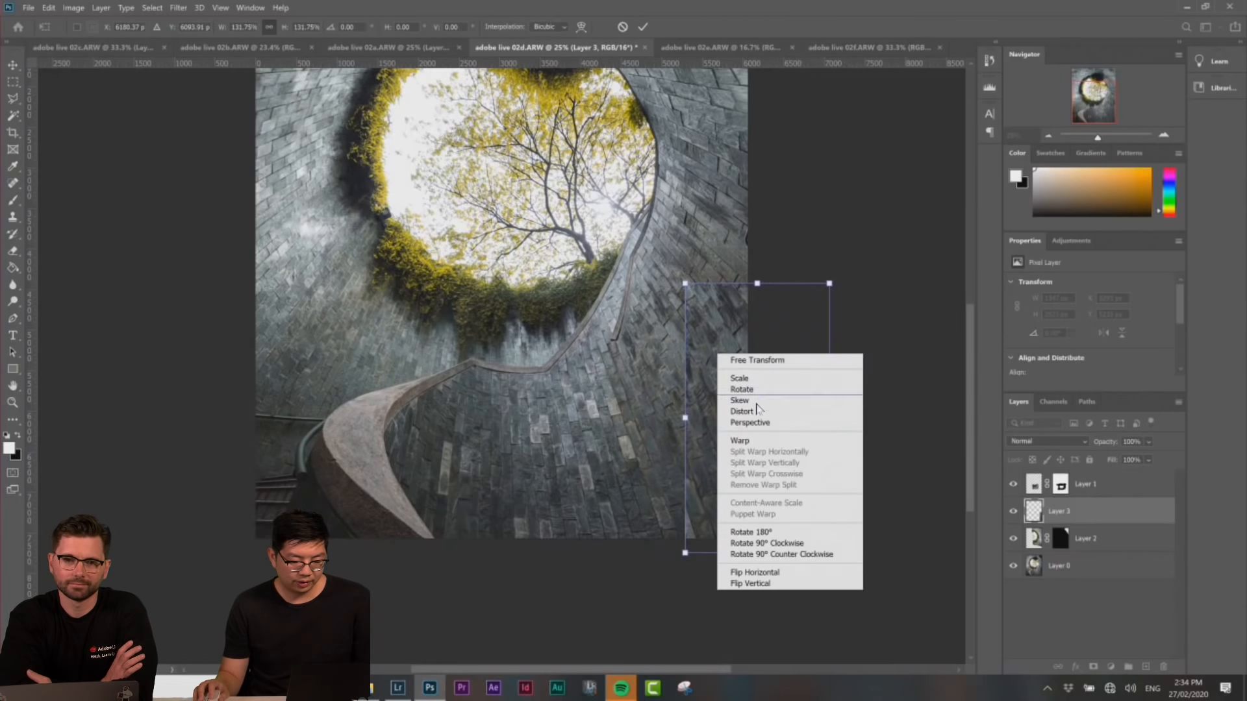
left_click(757, 411)
left_click_drag(685, 284, 673, 299)
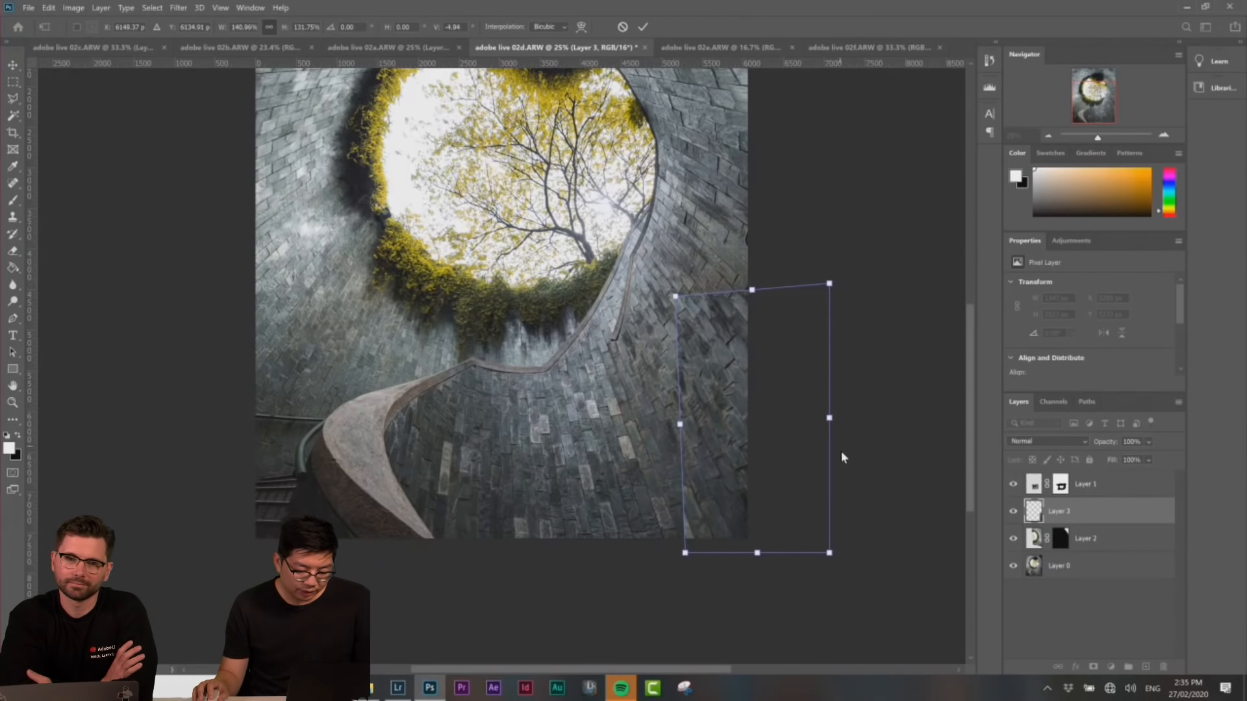
left_click_drag(685, 556, 690, 565)
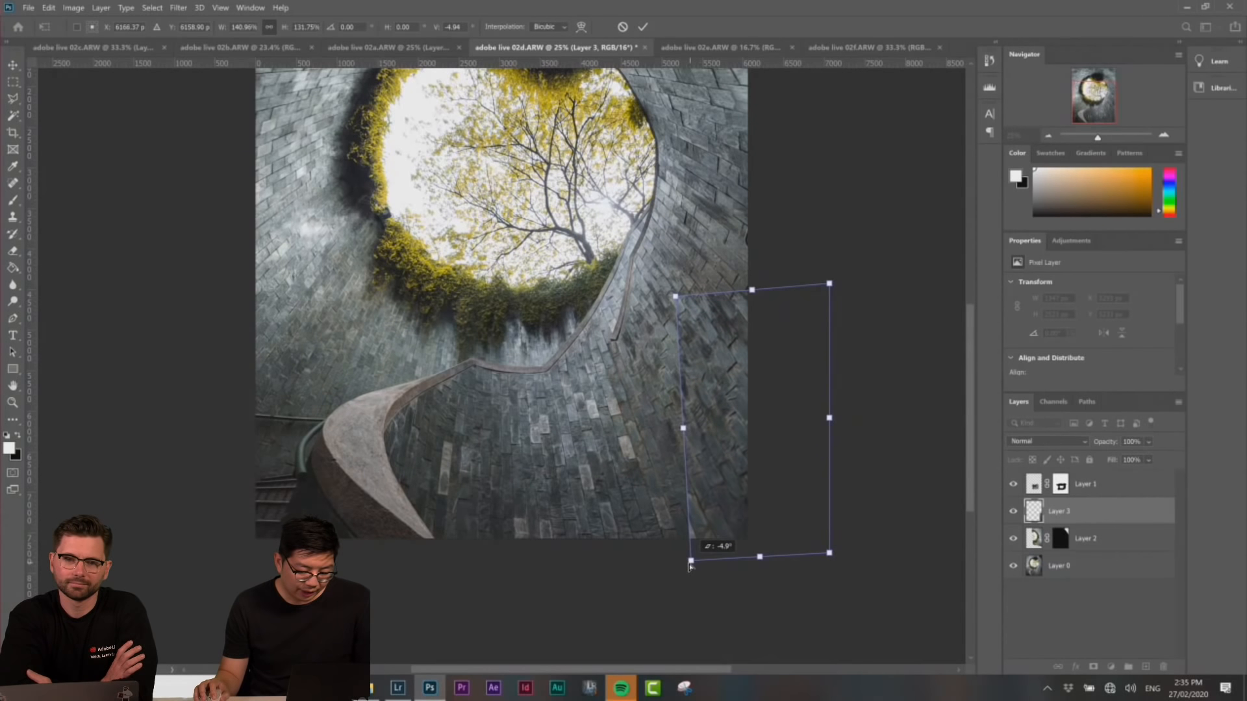
left_click_drag(674, 300, 668, 301)
key("Return")
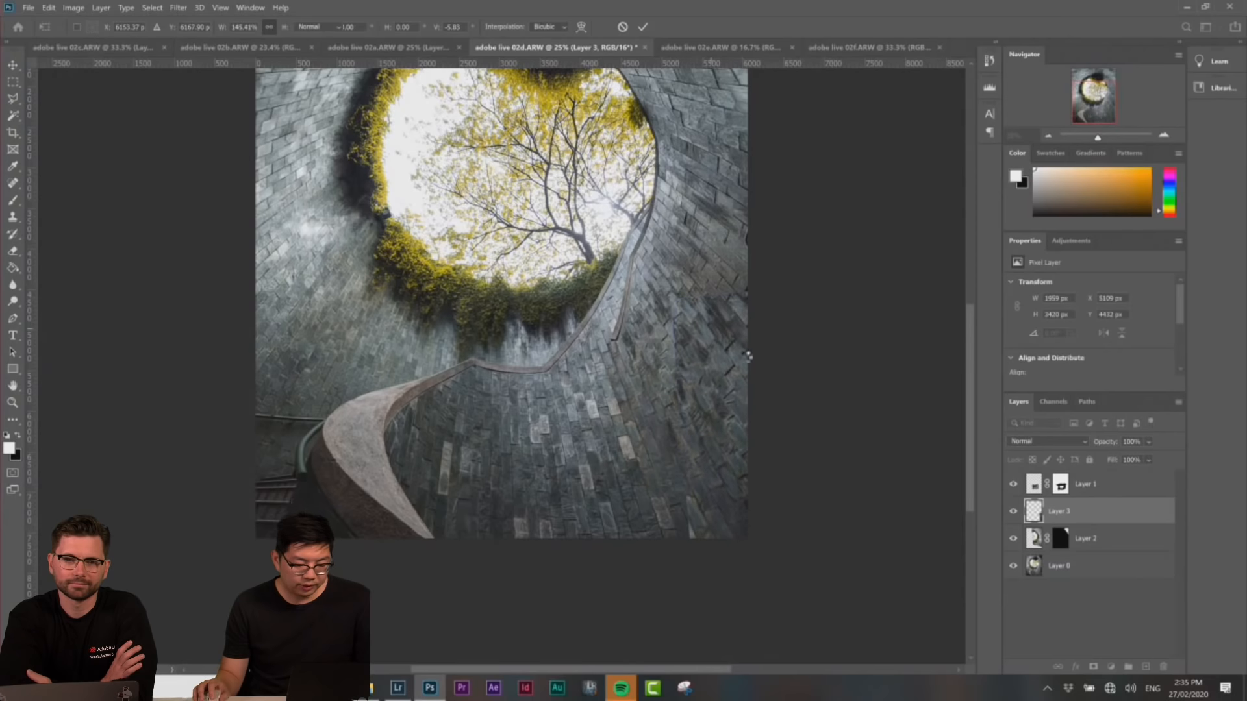
key("m")
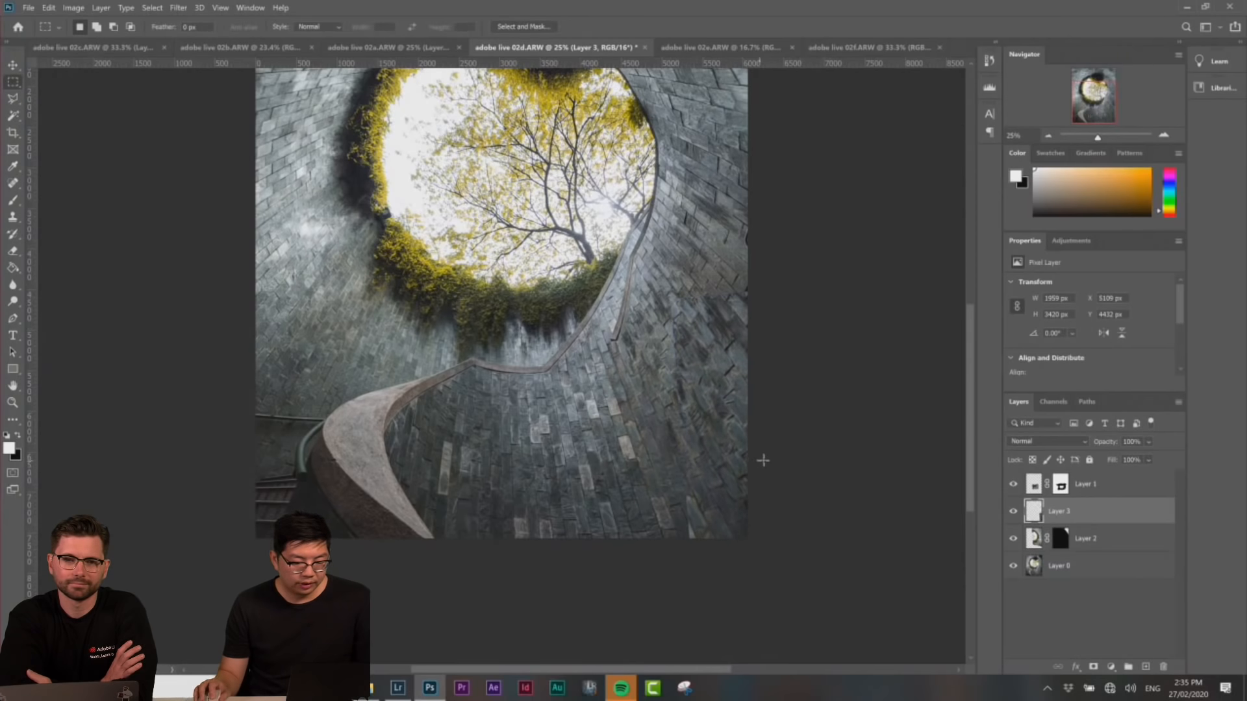
Add a layer mask to the wall patch and paint black along its edges to blend it into the wall
left_click(1093, 667)
left_click(12, 202)
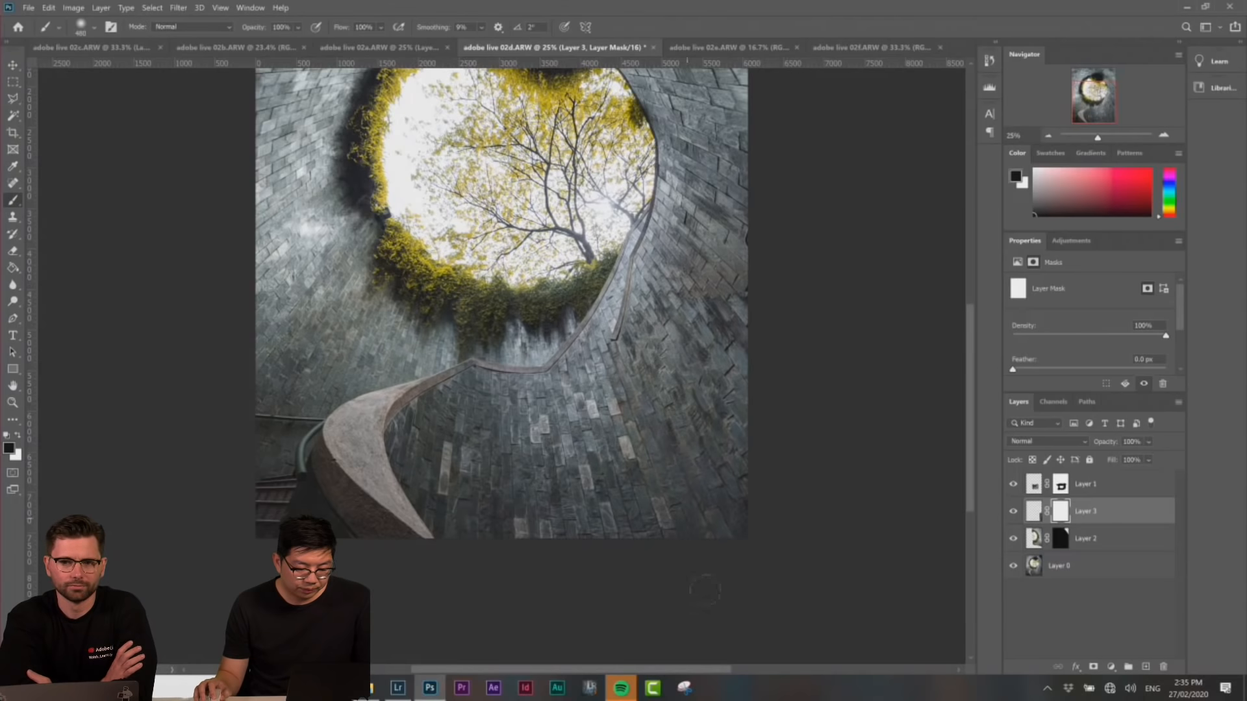
left_click(14, 85)
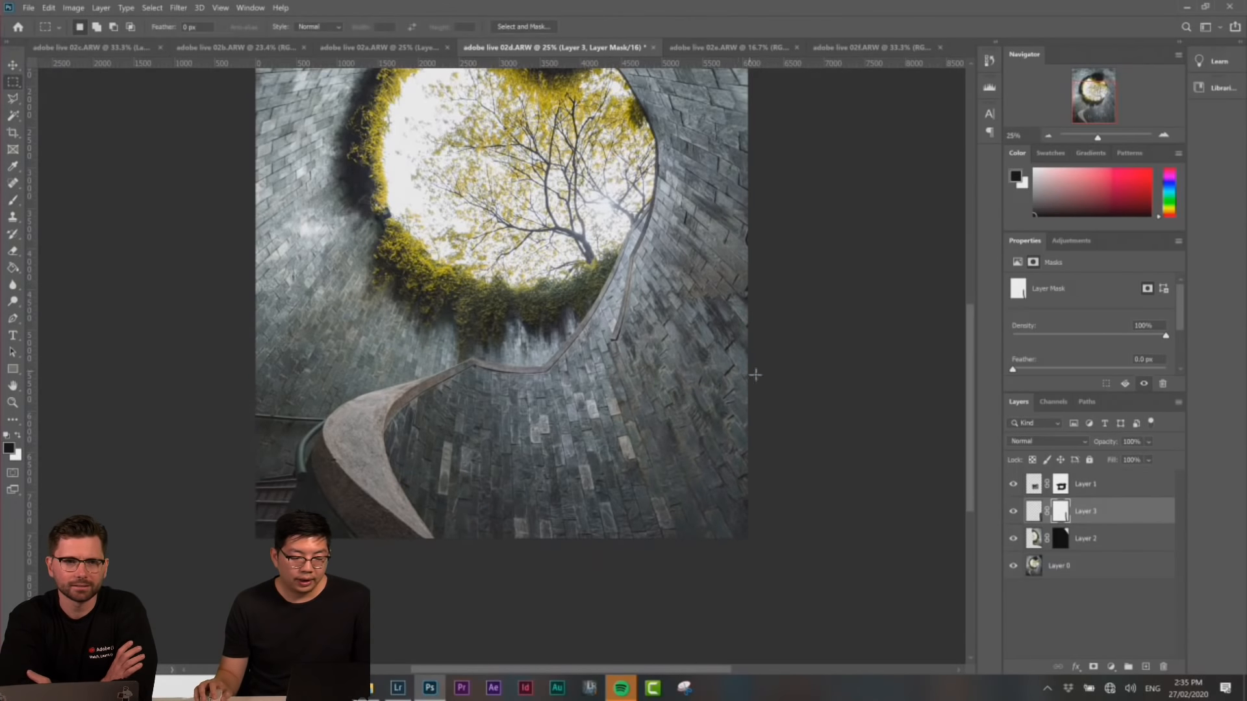
left_click_drag(739, 379, 738, 366)
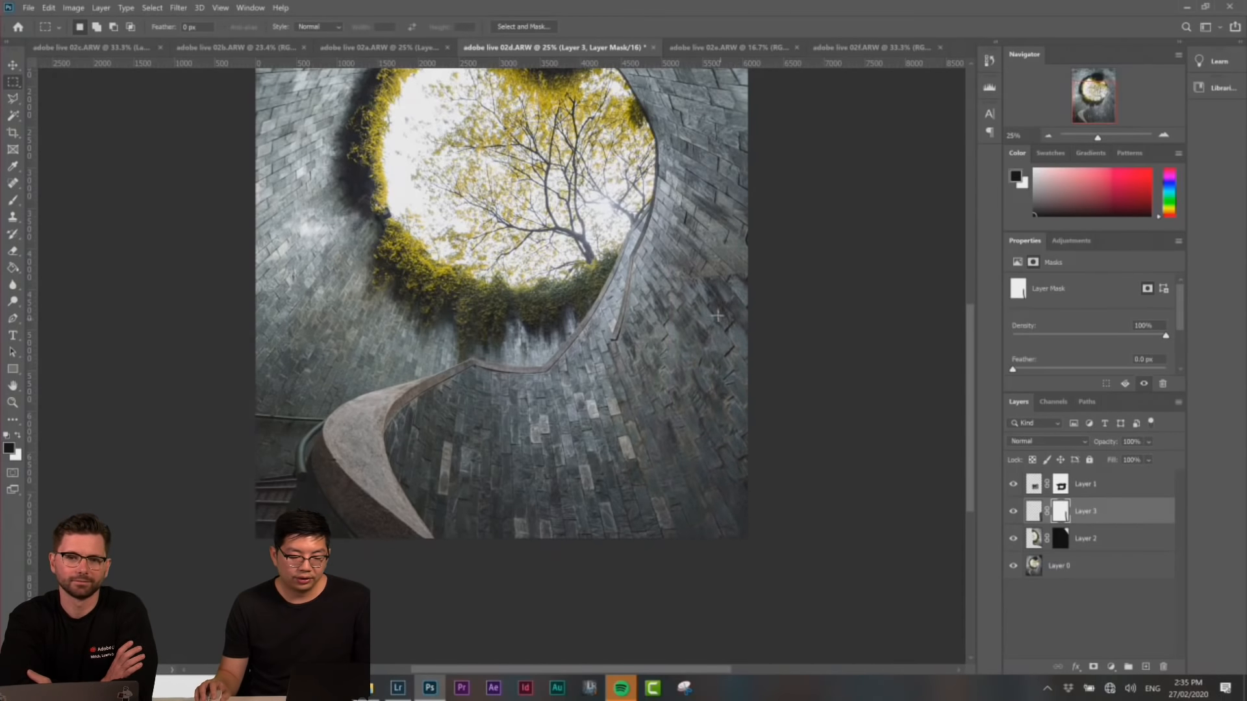
left_click(13, 203)
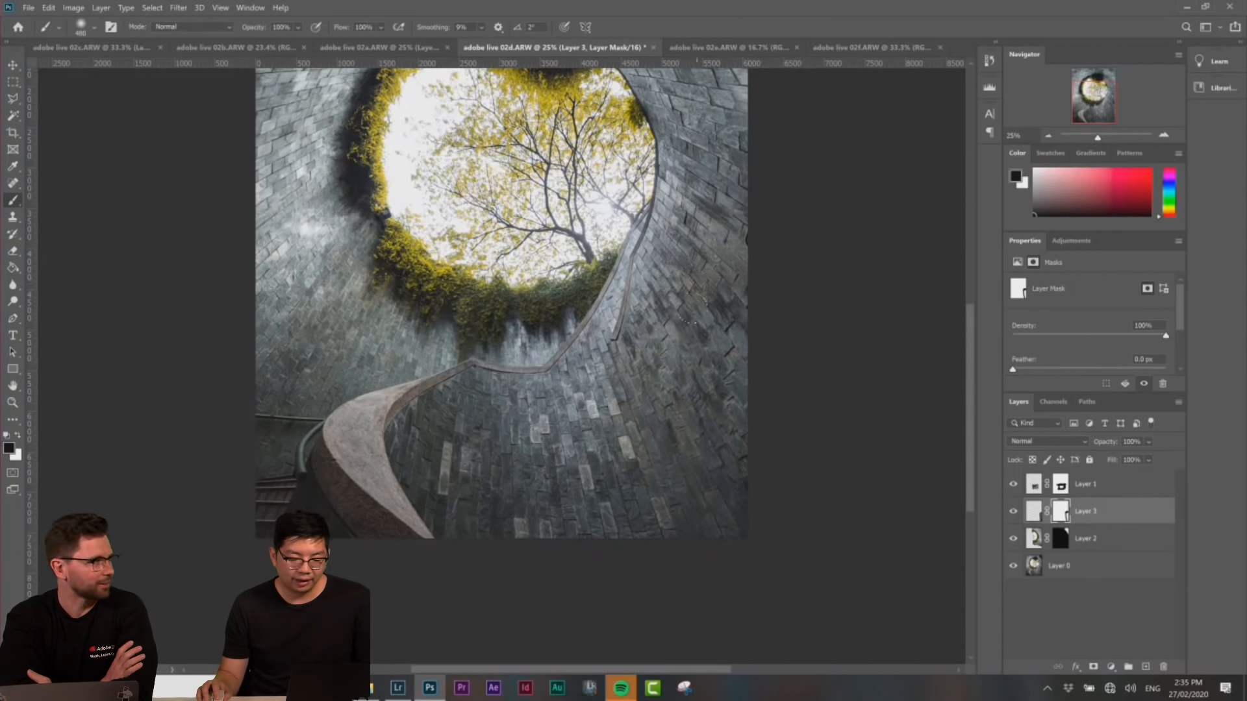
left_click(13, 84)
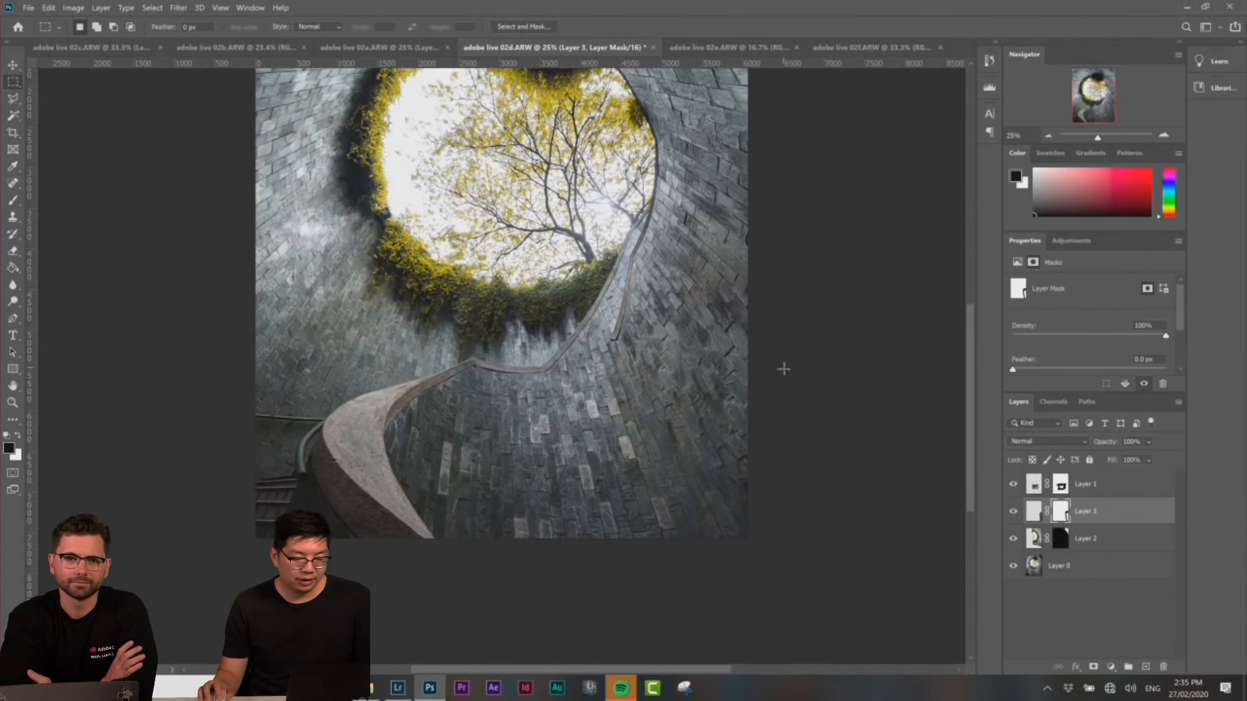
Enlarge the masked wall patch to about 110%, distort its left corners and upper-right corner to fit the wall, and apply the transform
right_click(721, 362)
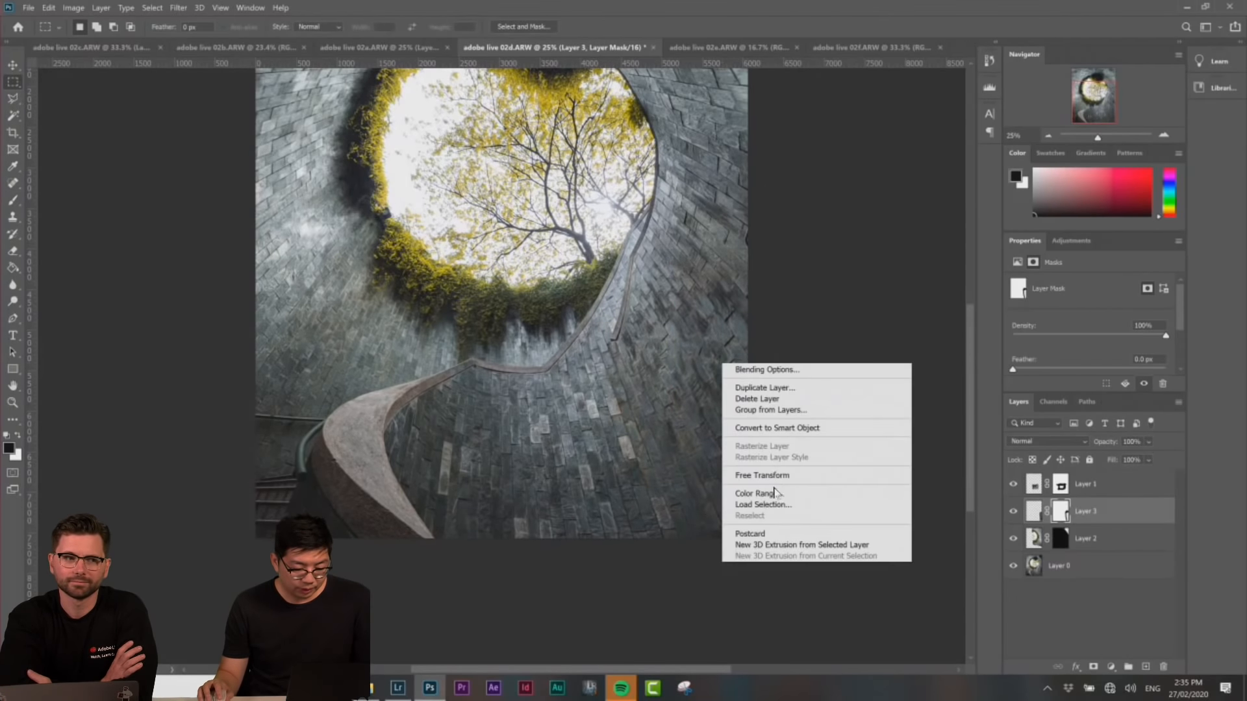
left_click(773, 474)
left_click_drag(829, 533, 848, 556)
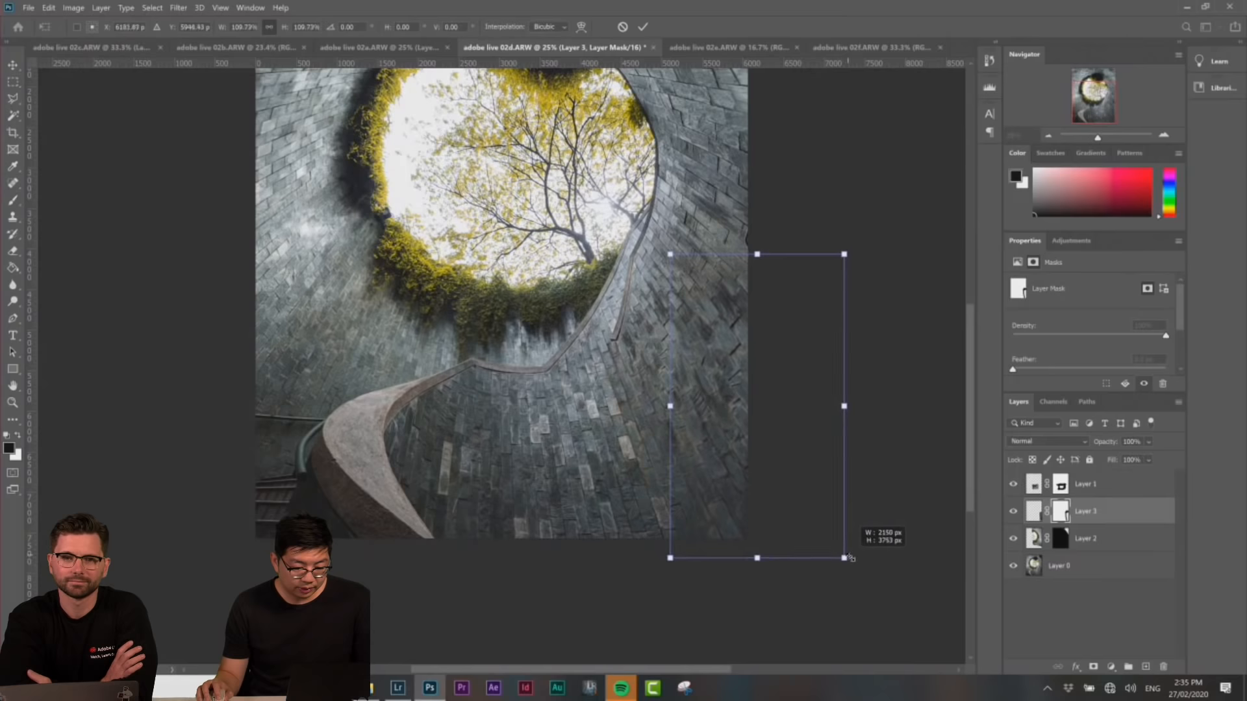
right_click(734, 363)
left_click(761, 421)
left_click_drag(669, 266, 661, 266)
left_click_drag(673, 557, 676, 548)
left_click_drag(846, 256, 848, 222)
key("Return")
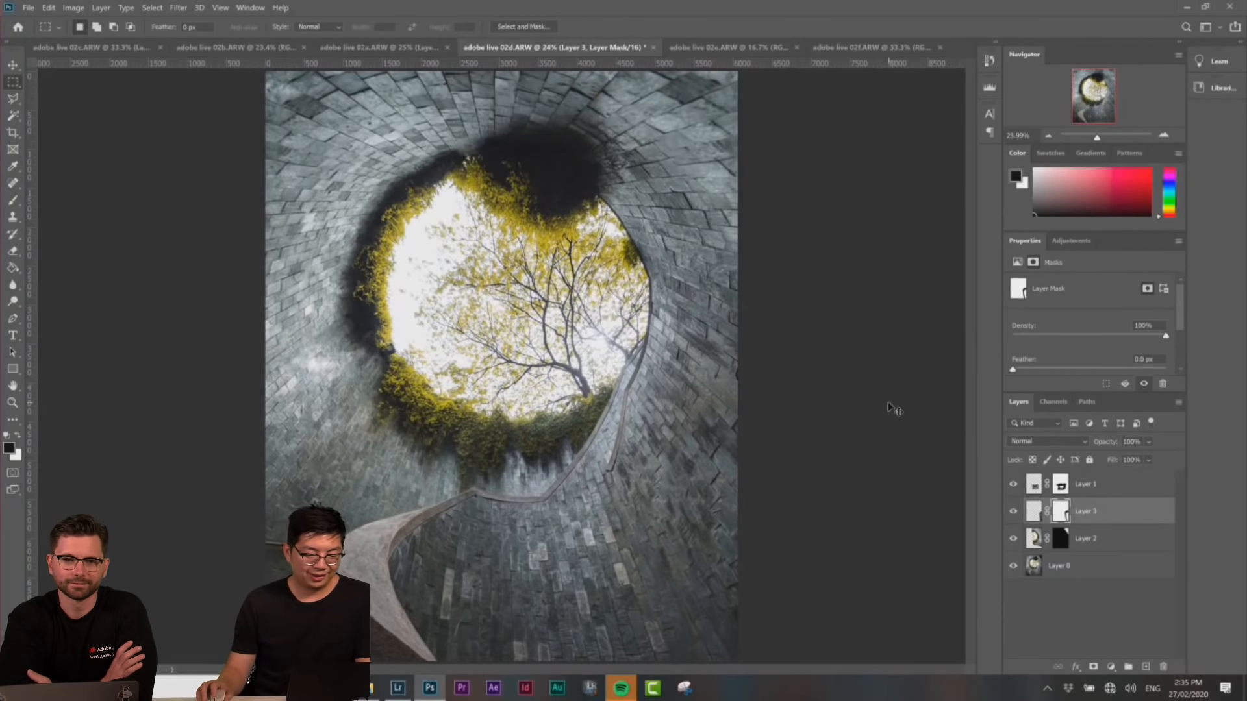
Copy a rectangular area around the standing woman in adobe live 02e.ARW and paste it into adobe live 02d.ARW above Layer 1
key("ctrl+minus")
key("ctrl+plus")
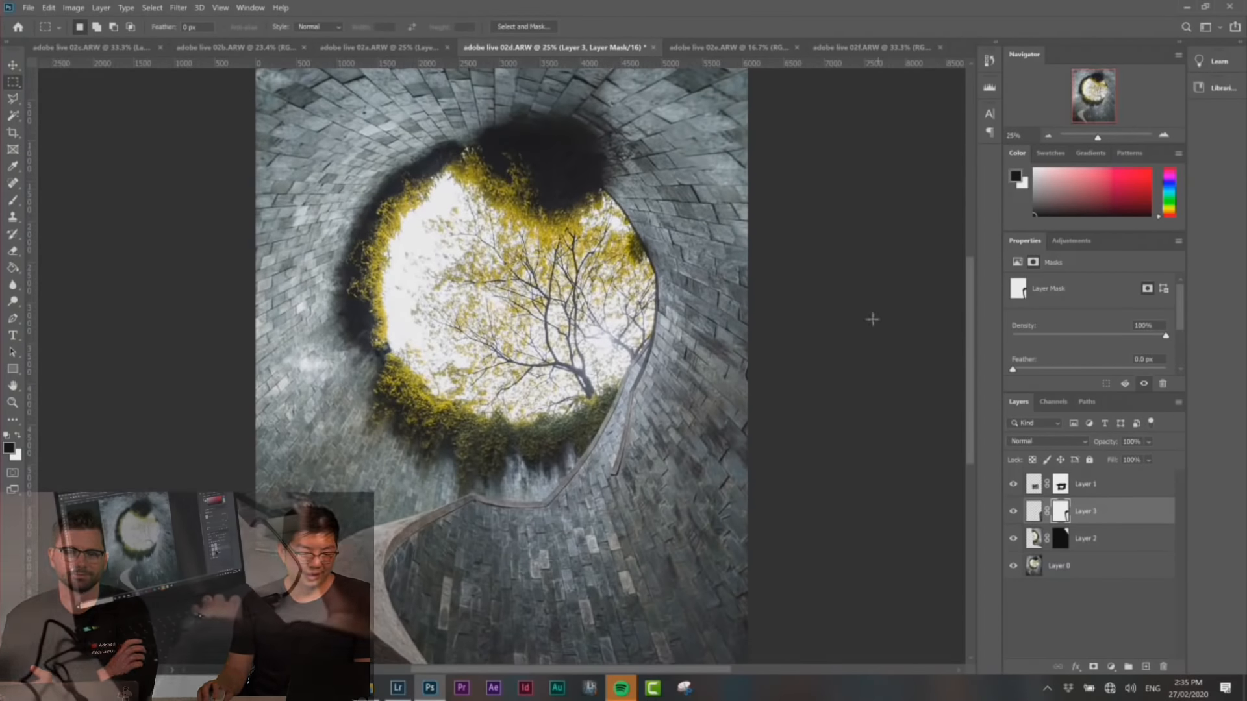
key("ctrl+minus")
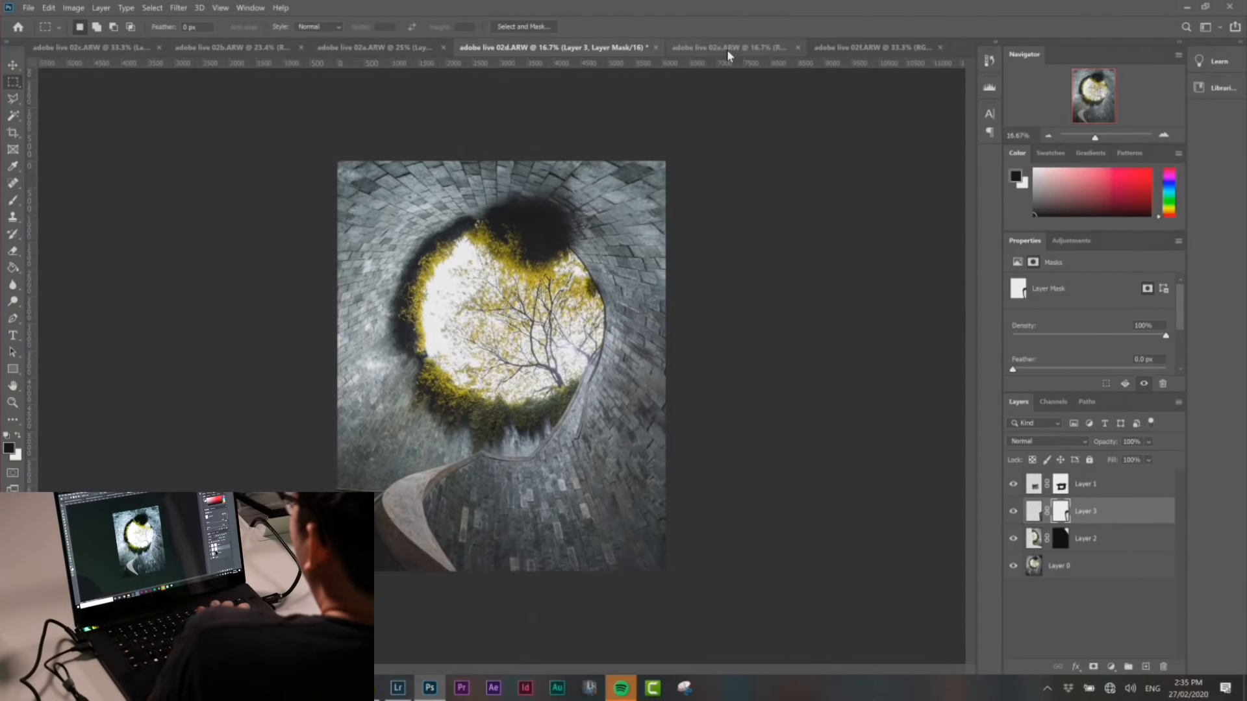
left_click(726, 50)
key("ctrl+plus")
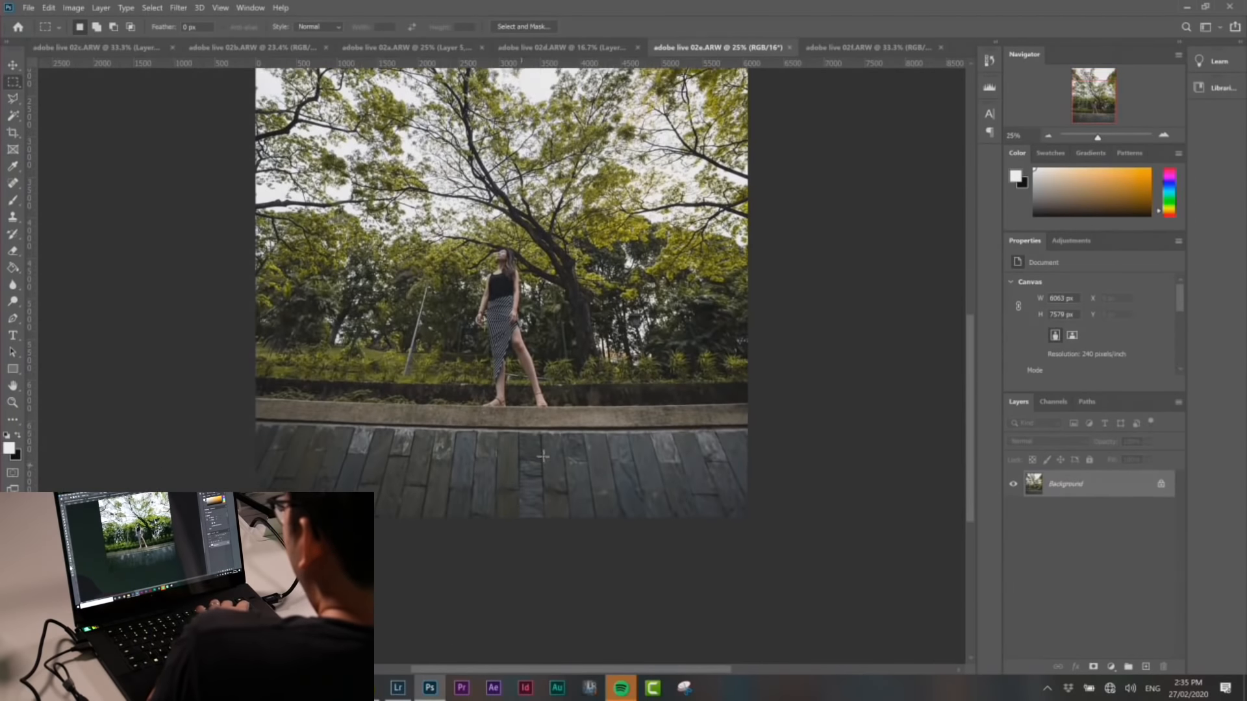
scroll(543, 457, "down", 1)
key("ctrl+plus")
left_click_drag(396, 155, 627, 471)
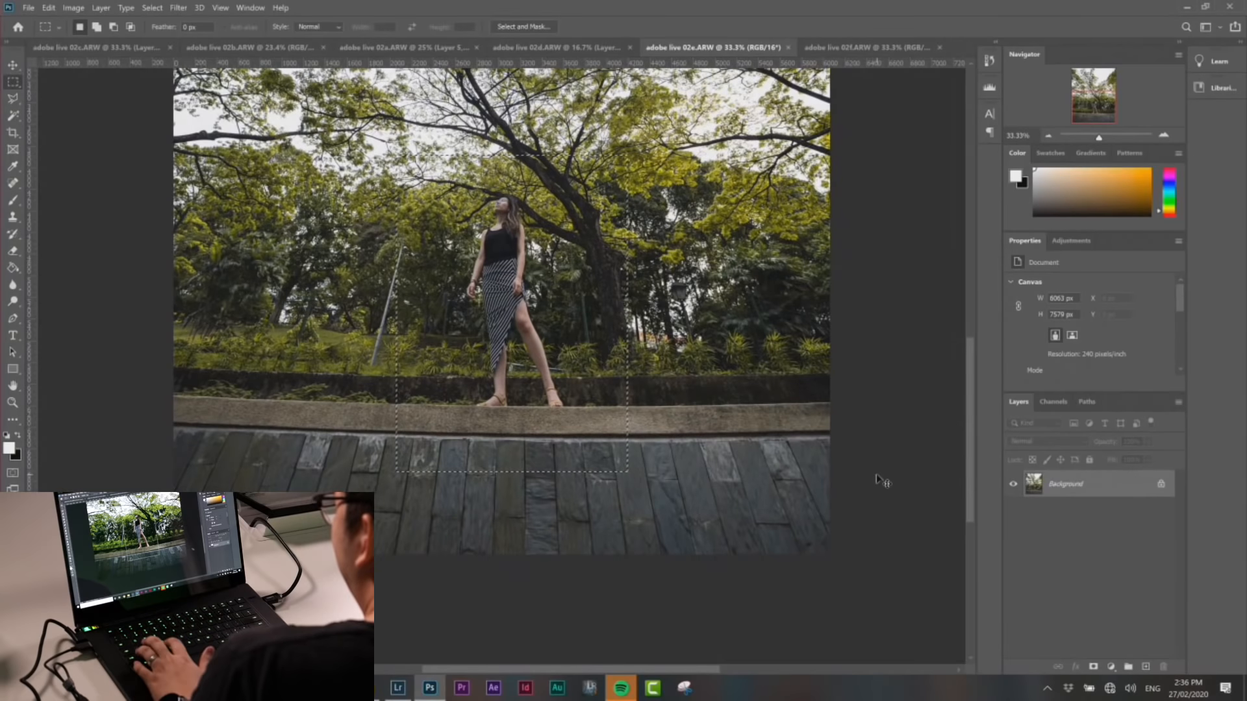
key("ctrl+shift+Tab")
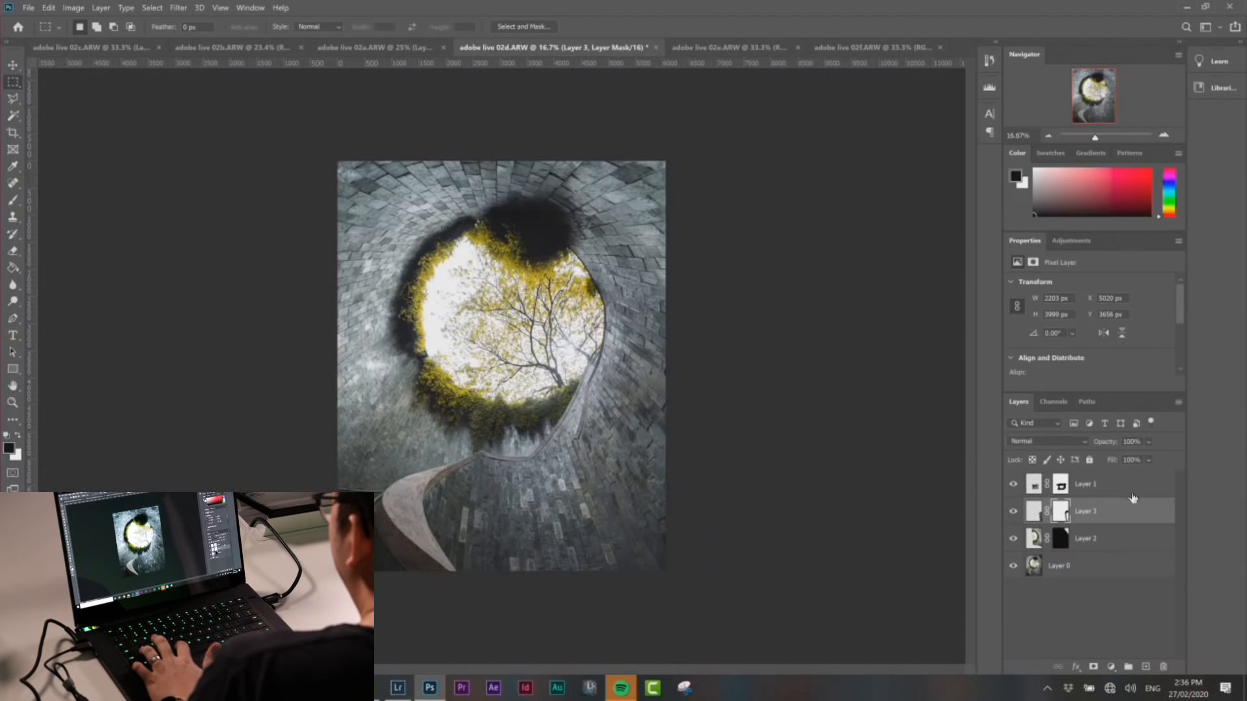
key("ctrl+v")
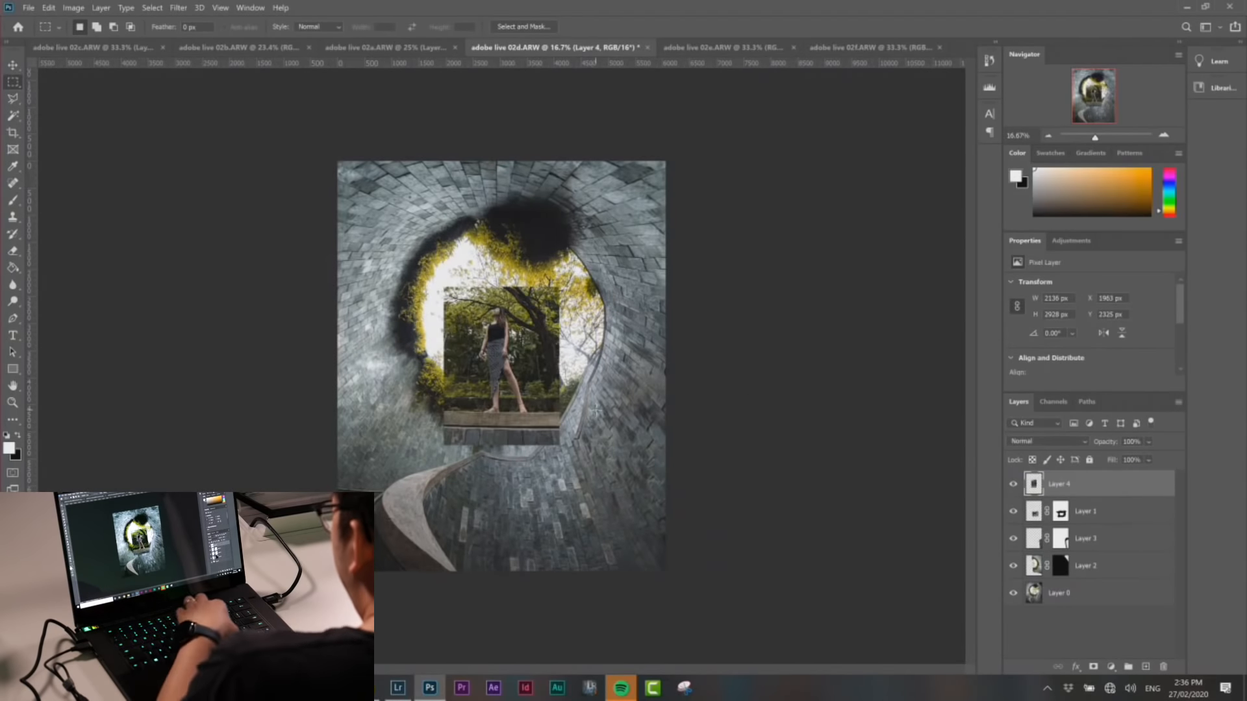
Free-transform the pasted woman down to about 45% and place her above the curved ledge at the tunnel opening
key("ctrl+plus")
left_click_drag(520, 464, 487, 370)
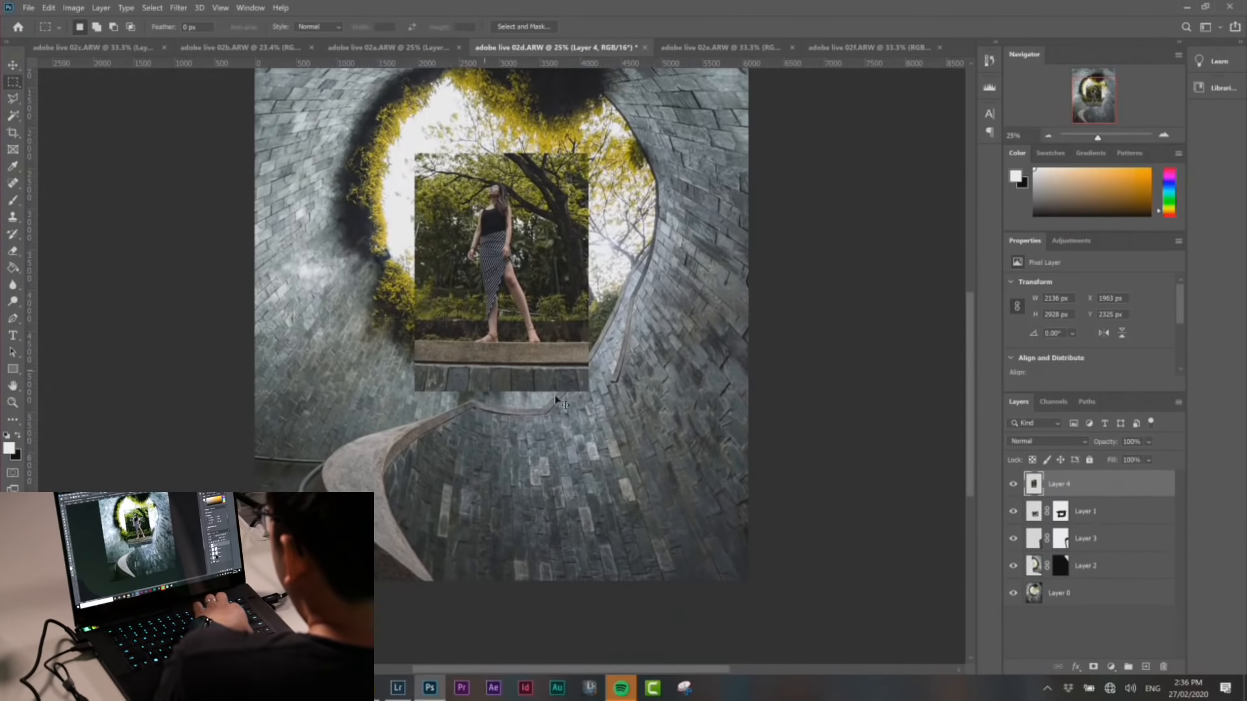
key("ctrl+plus")
key("ctrl+plus")
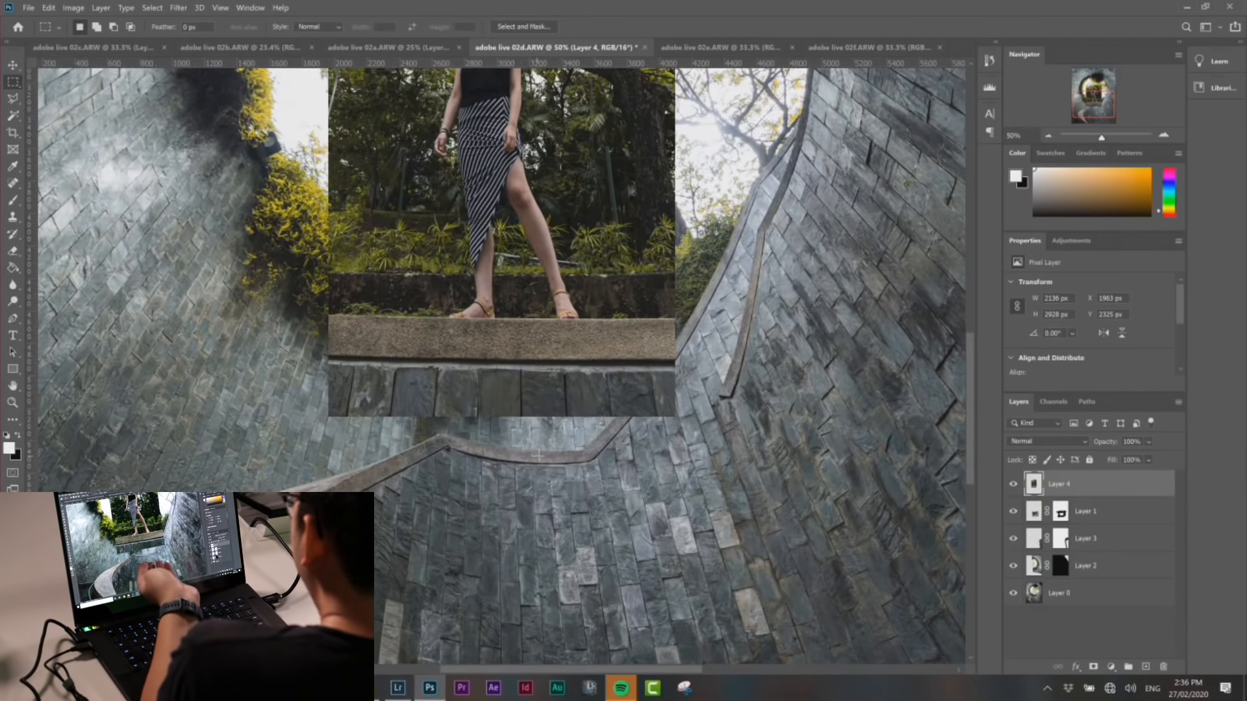
right_click(557, 320)
left_click(584, 435)
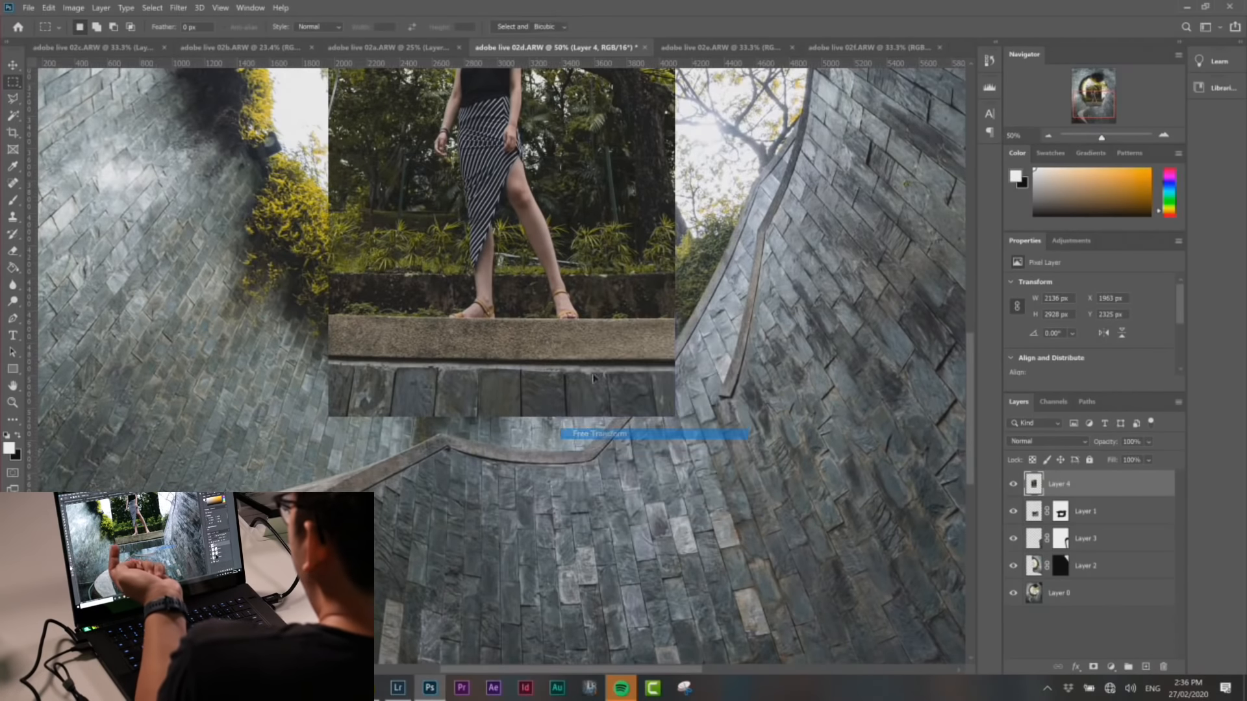
left_click_drag(583, 299, 618, 432)
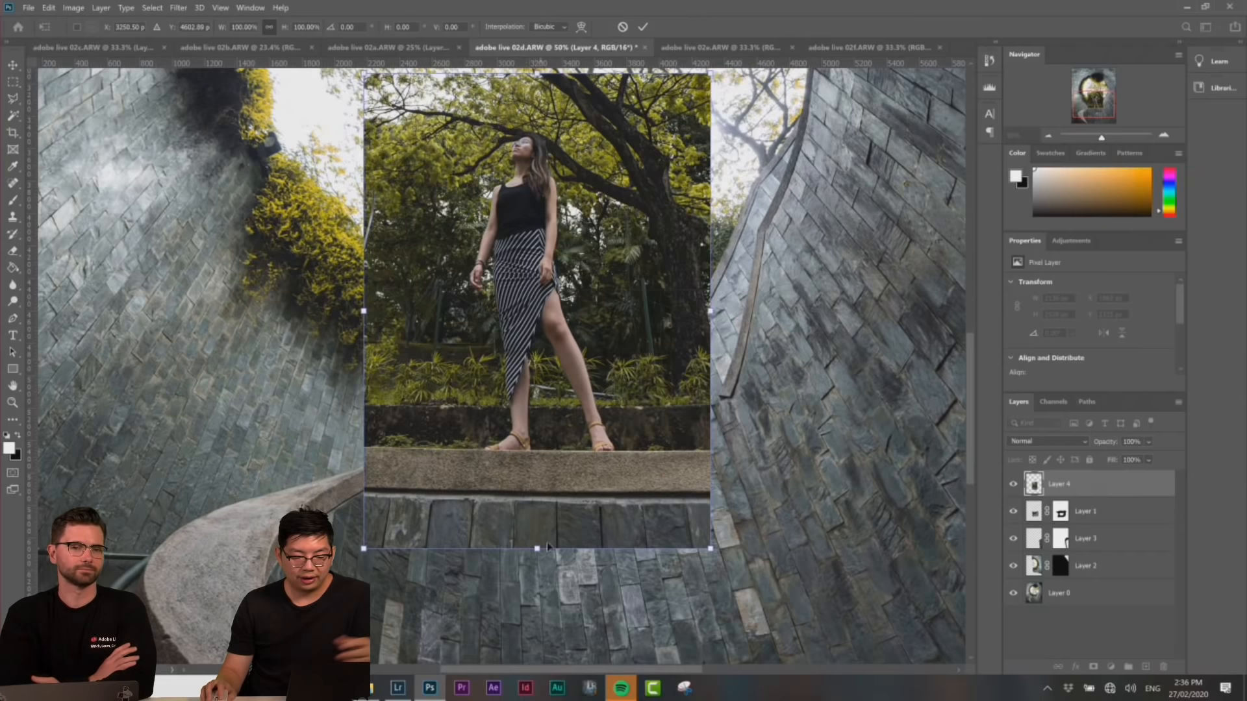
left_click_drag(538, 548, 537, 357)
left_click_drag(545, 294, 528, 416)
left_click_drag(521, 192, 519, 288)
left_click_drag(511, 362, 514, 322)
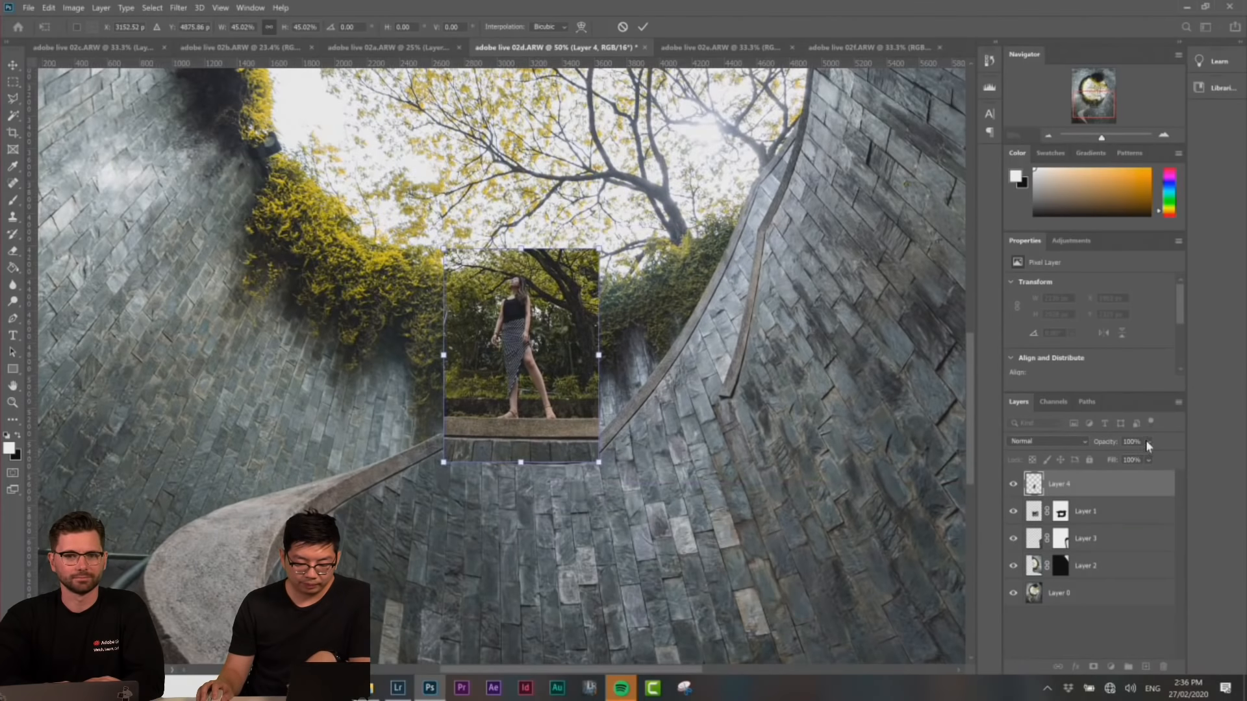
Set Layer 4's opacity to 50% and move the woman down so her feet meet the curved ledge
type("50")
key("Return")
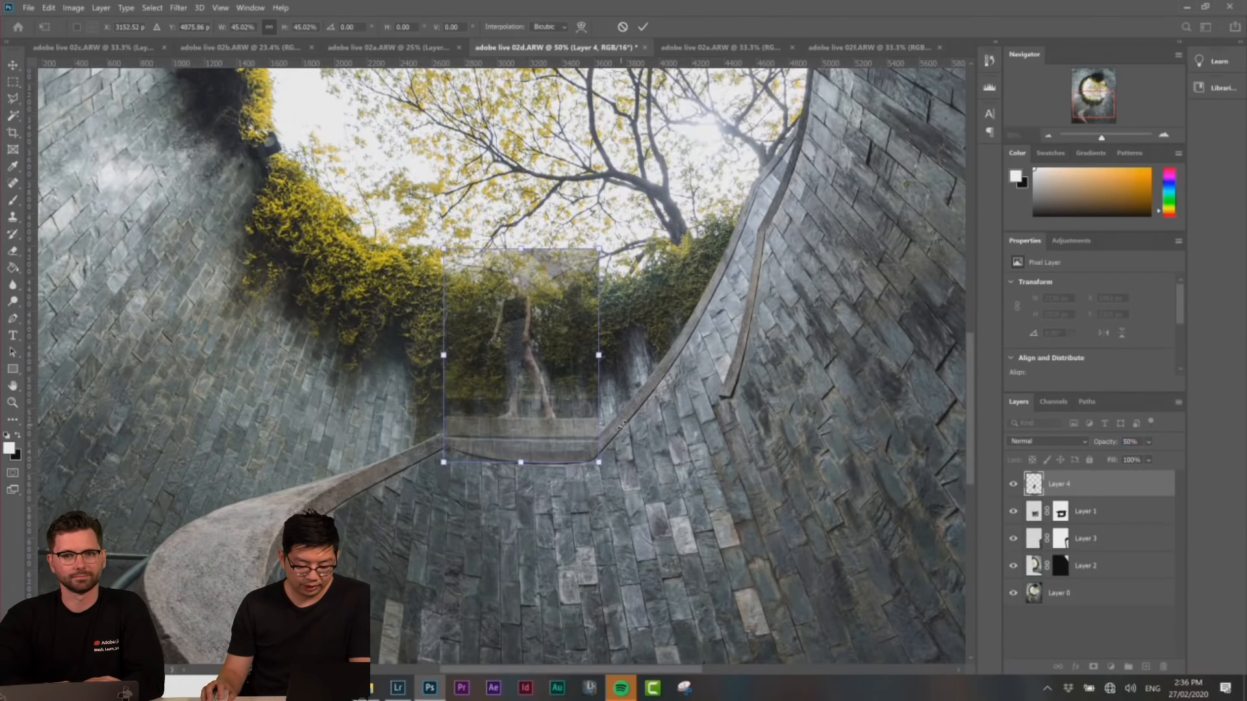
key("ctrl+plus")
scroll(592, 410, "down", 3)
left_click_drag(544, 325, 545, 359)
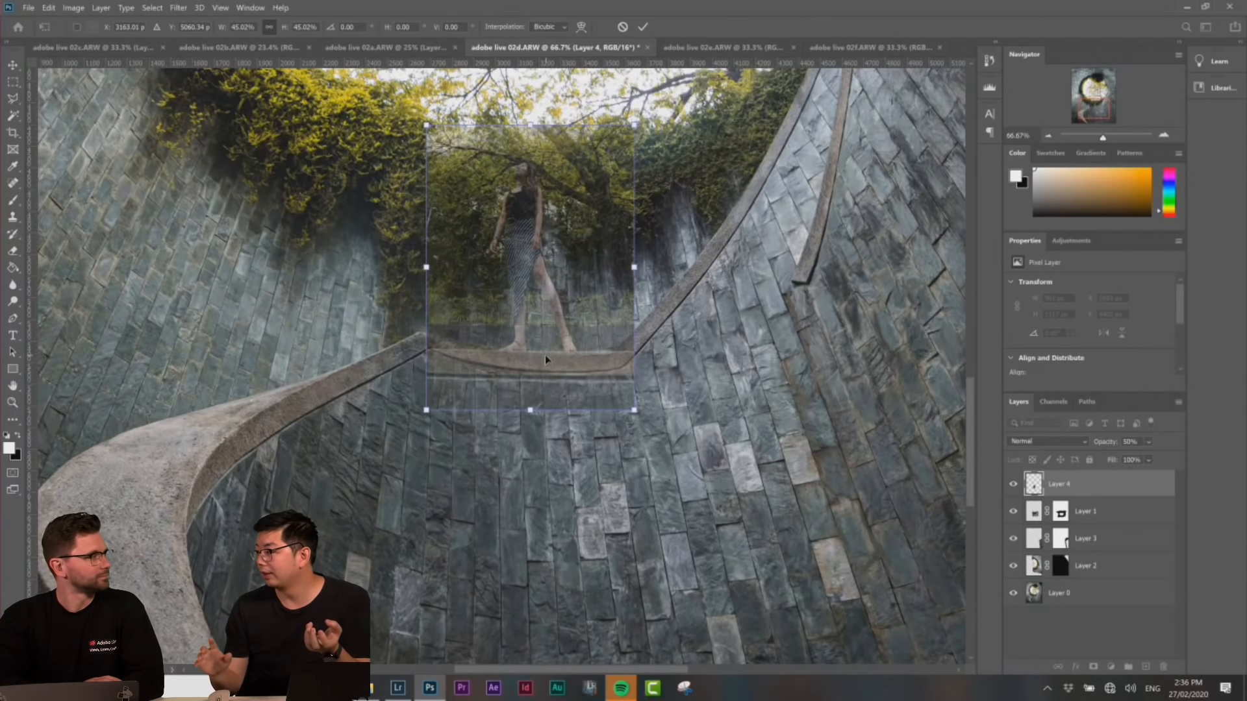
right_click(555, 249)
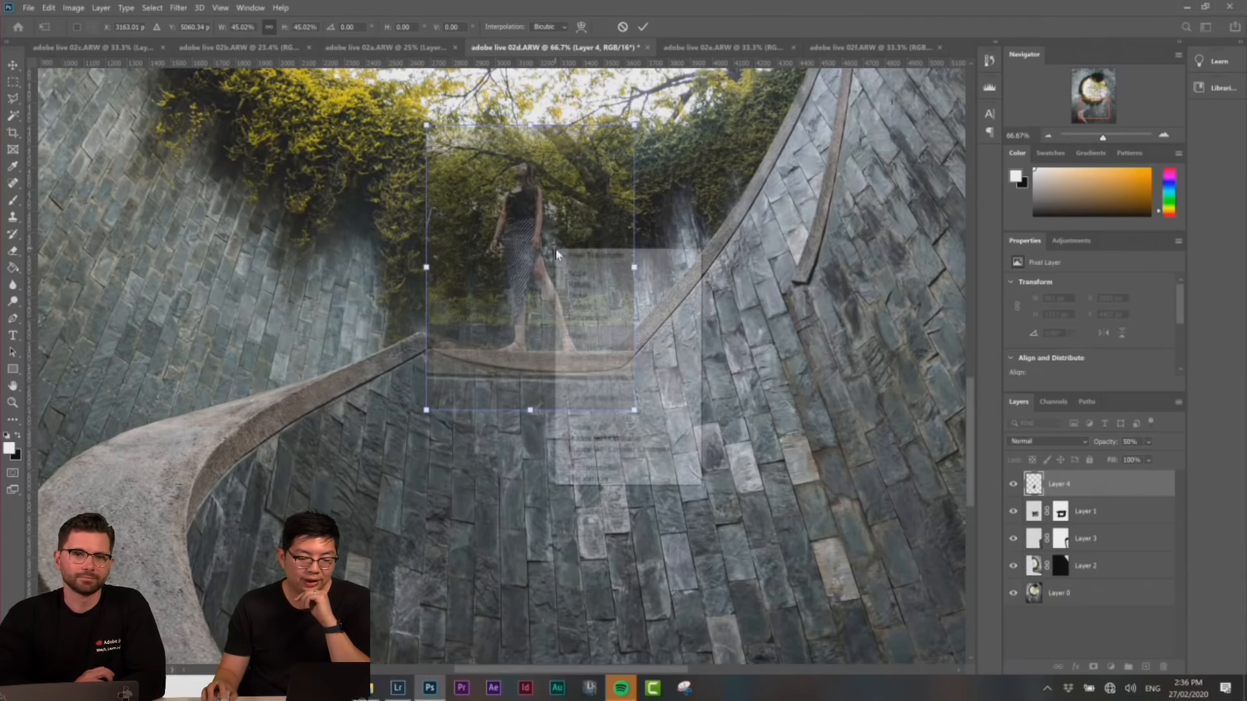
right_click(543, 272)
left_click(435, 268)
key("ctrl+plus")
right_click(590, 275)
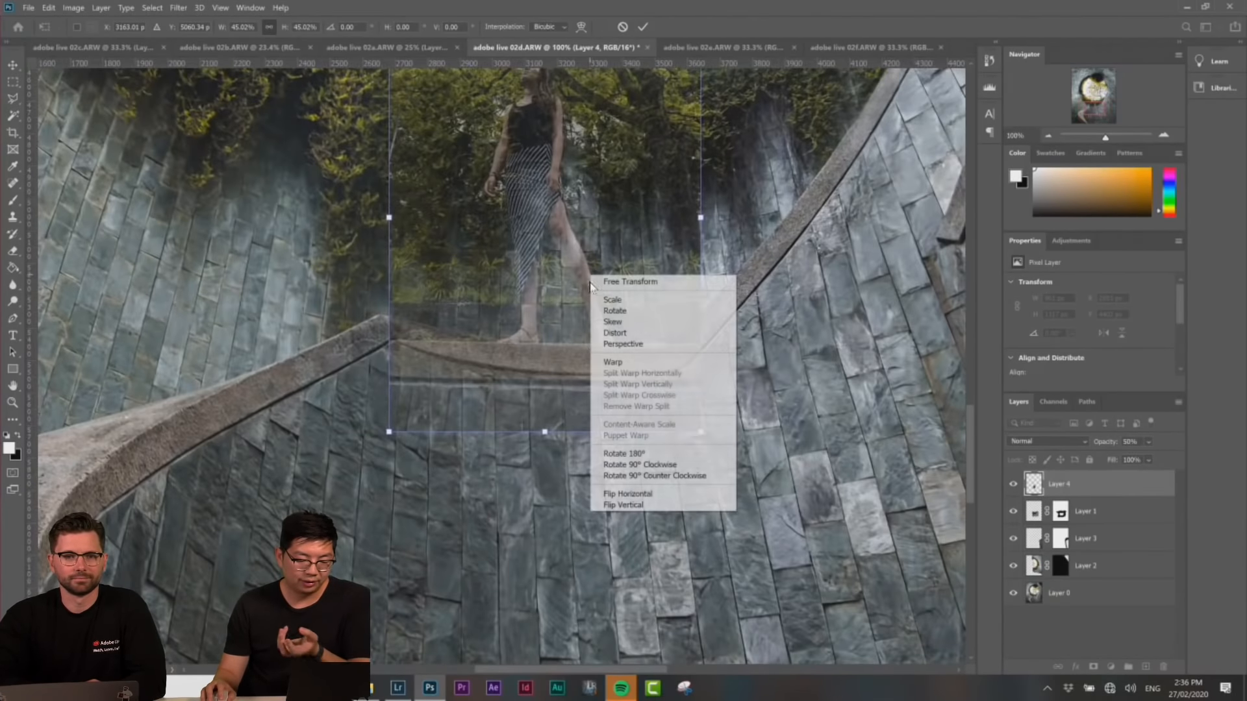
left_click(528, 281)
Shrink the woman layer further to about 690 by 947 px, align her feet with the ledge, and apply the transform
right_click(566, 250)
left_click(542, 420)
left_click_drag(546, 432, 546, 409)
left_click_drag(576, 266, 574, 317)
left_click_drag(540, 455, 542, 356)
left_click_drag(567, 213, 582, 267)
mouse_move(550, 413)
left_mouse_down()
mouse_move(551, 378)
mouse_move(555, 410)
left_mouse_up()
left_click_drag(556, 106, 557, 104)
key("Return")
key("m")
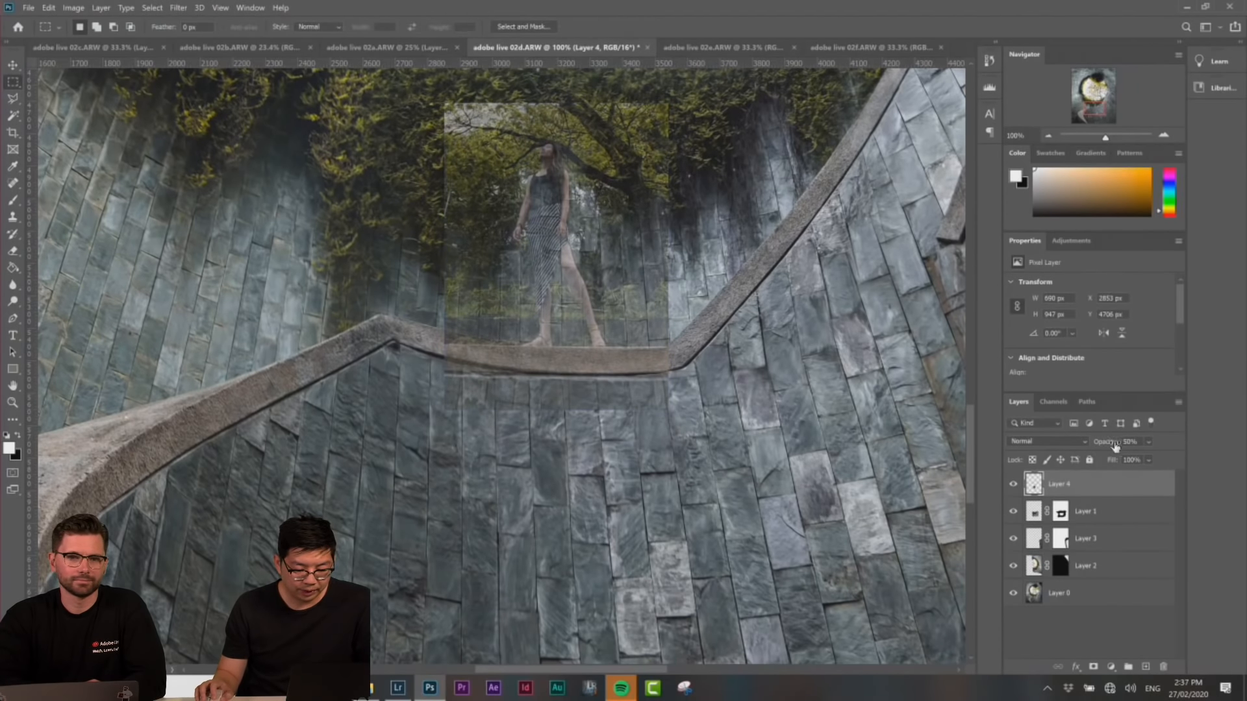
Restore Layer 4's opacity to 100% and hide the layer to view the whole tunnel without the woman
key("0")
key("ctrl+0")
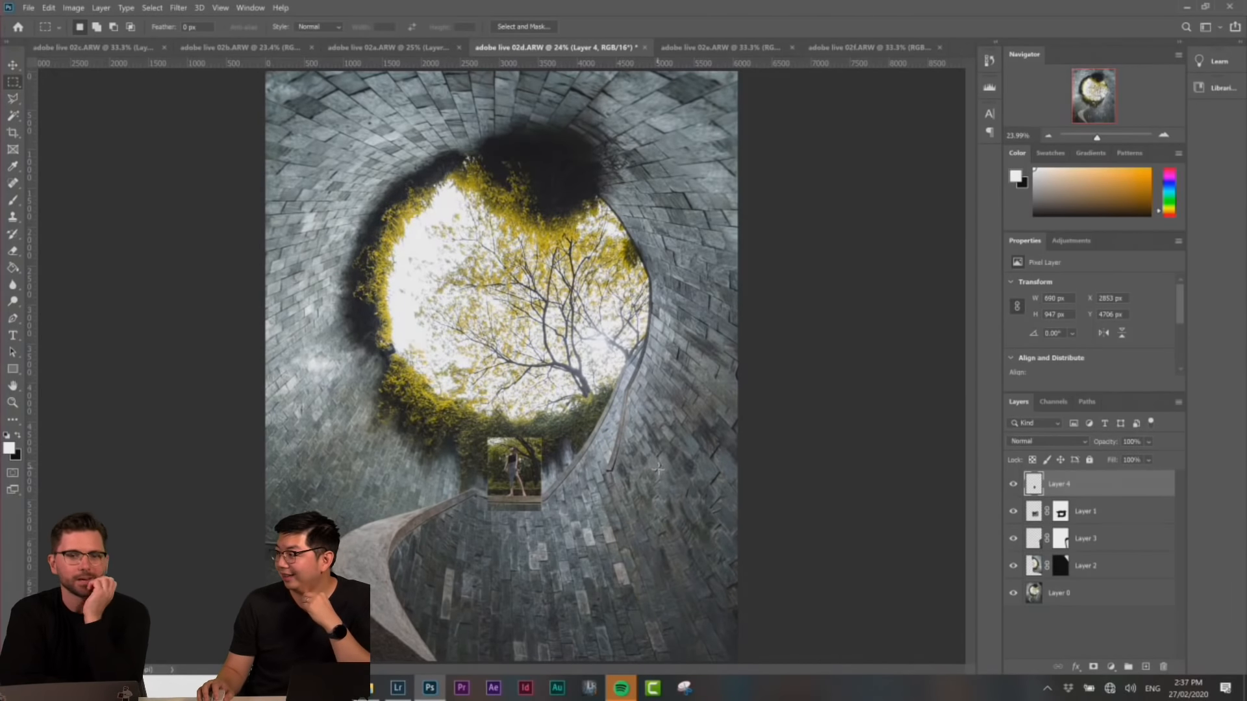
left_click(1013, 484)
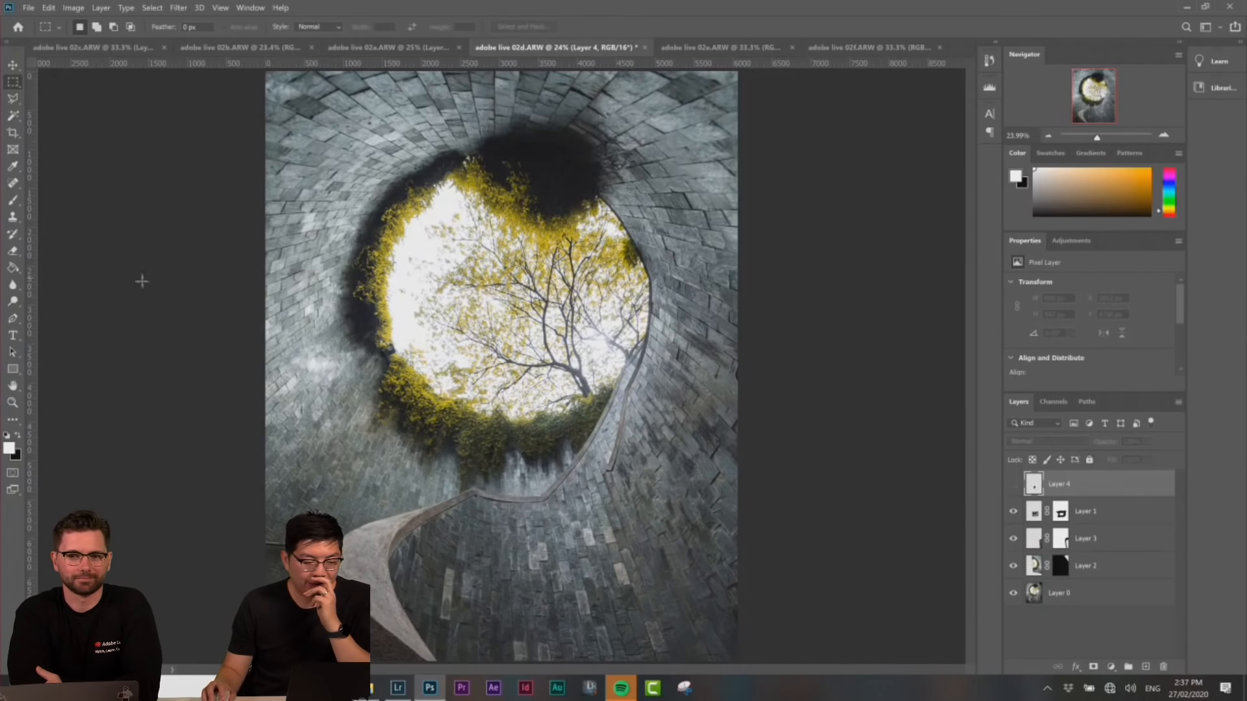
Place a vertical guide down the image's centre, make Layer 4 visible and move the woman onto the guide
left_click_drag(34, 267, 500, 276)
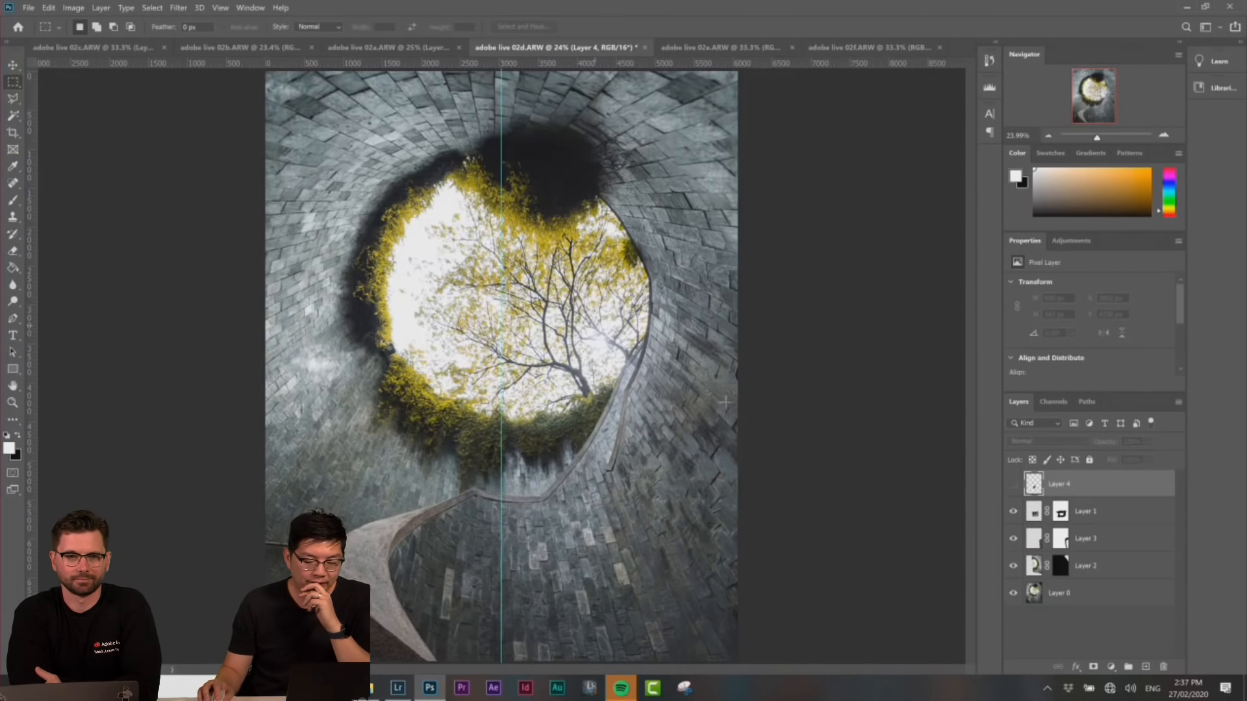
left_click(1013, 484)
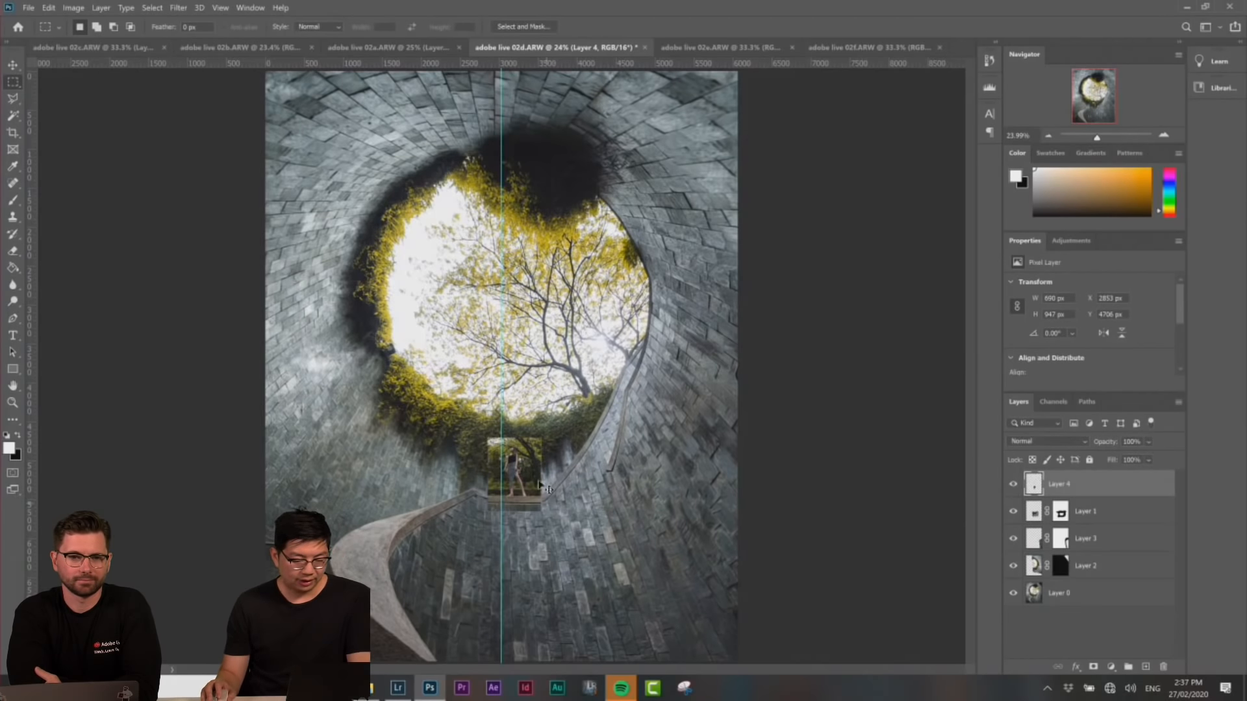
key("ctrl+plus")
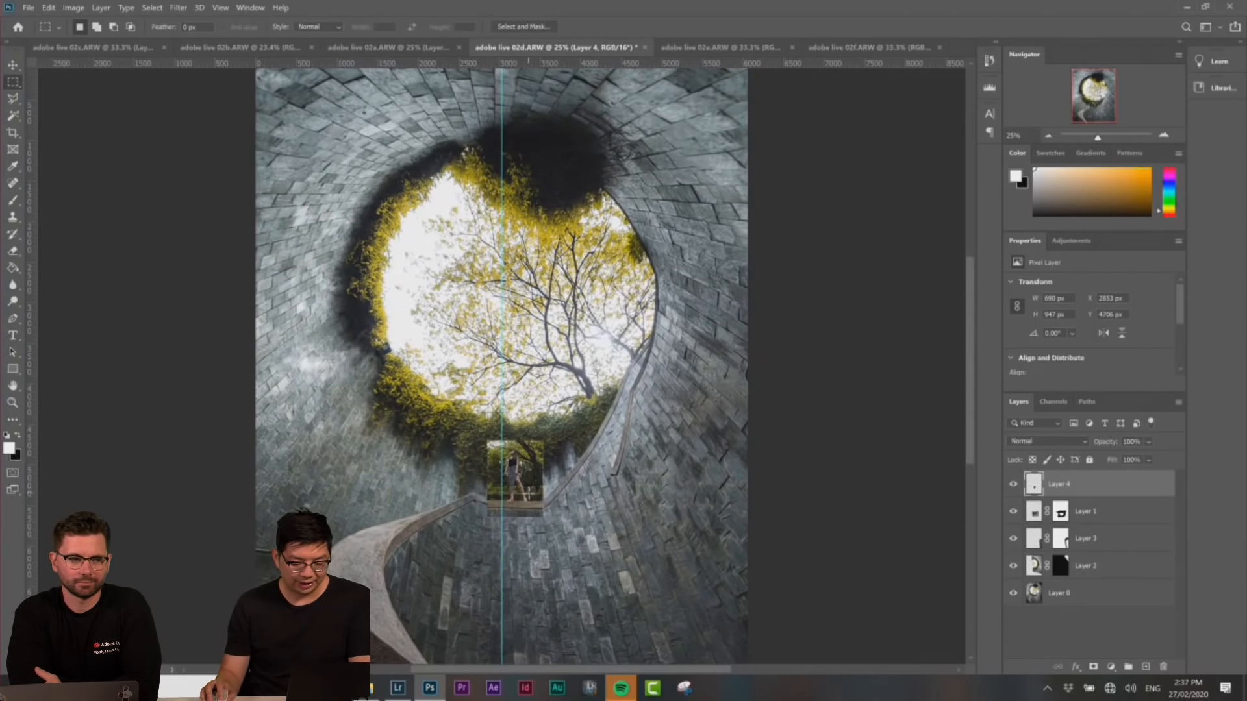
key("ctrl+plus")
left_click_drag(528, 514, 496, 391)
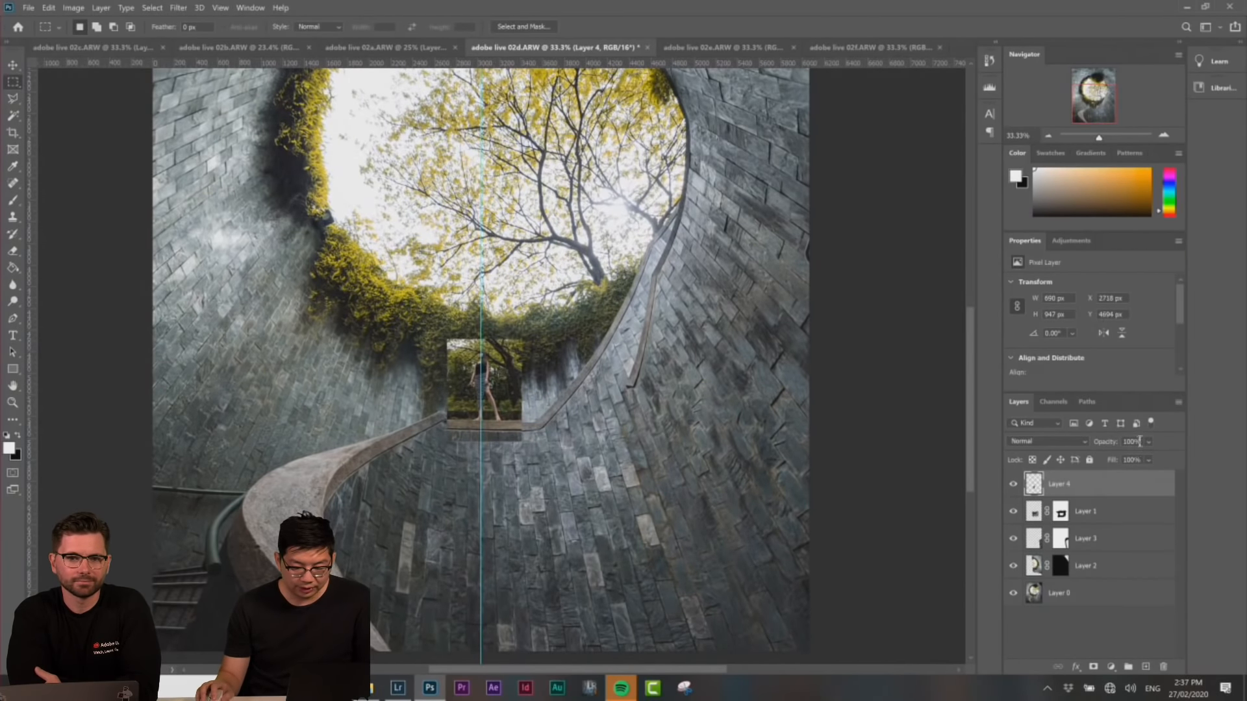
Set Layer 4's opacity to 50% and nudge the woman to X 2711 px, Y 4710 px so the two ledges line up
type("50")
key("Return")
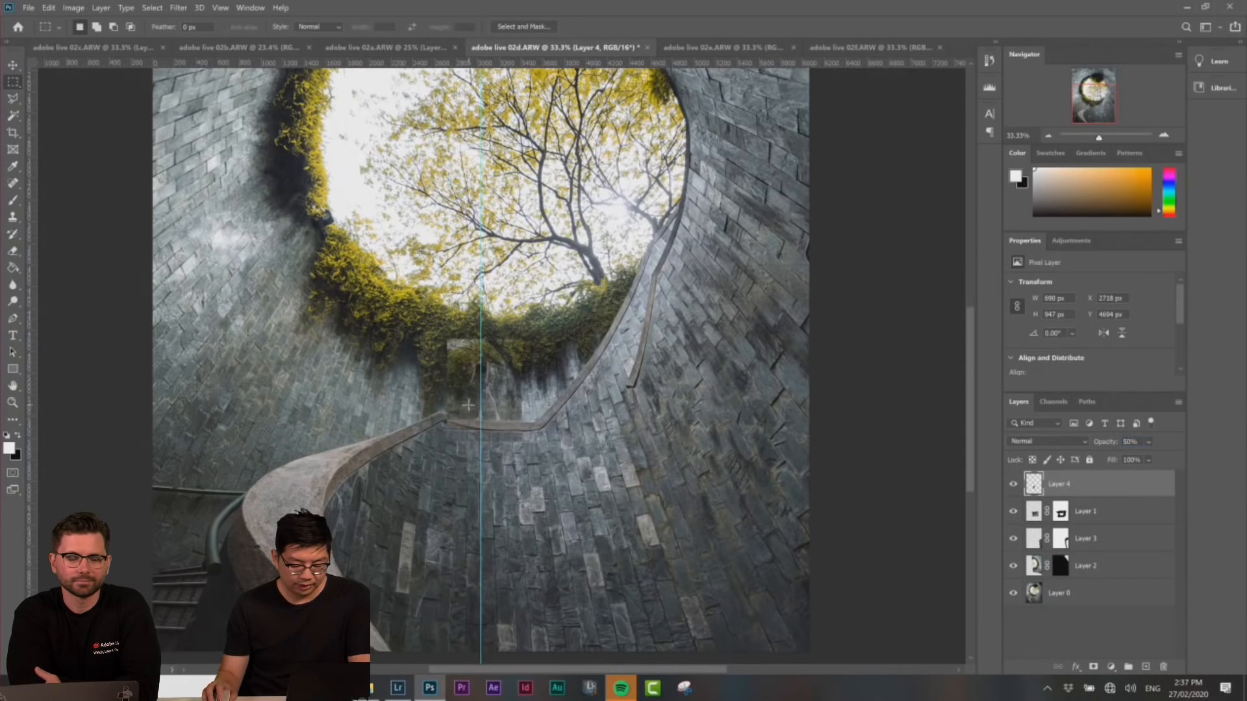
key("ctrl+plus")
key("ctrl+plus")
left_click_drag(500, 397, 503, 404)
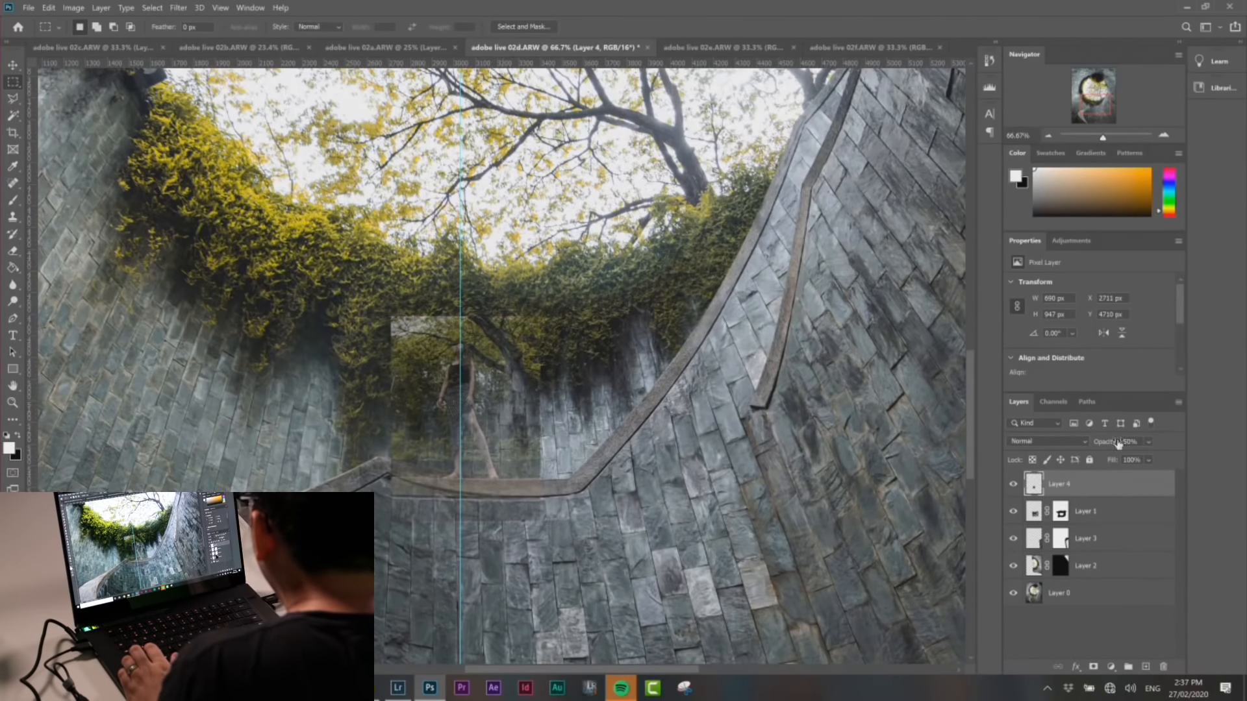
Restore Layer 4's opacity to 100% and clear the guides
key("Return")
left_click(220, 7)
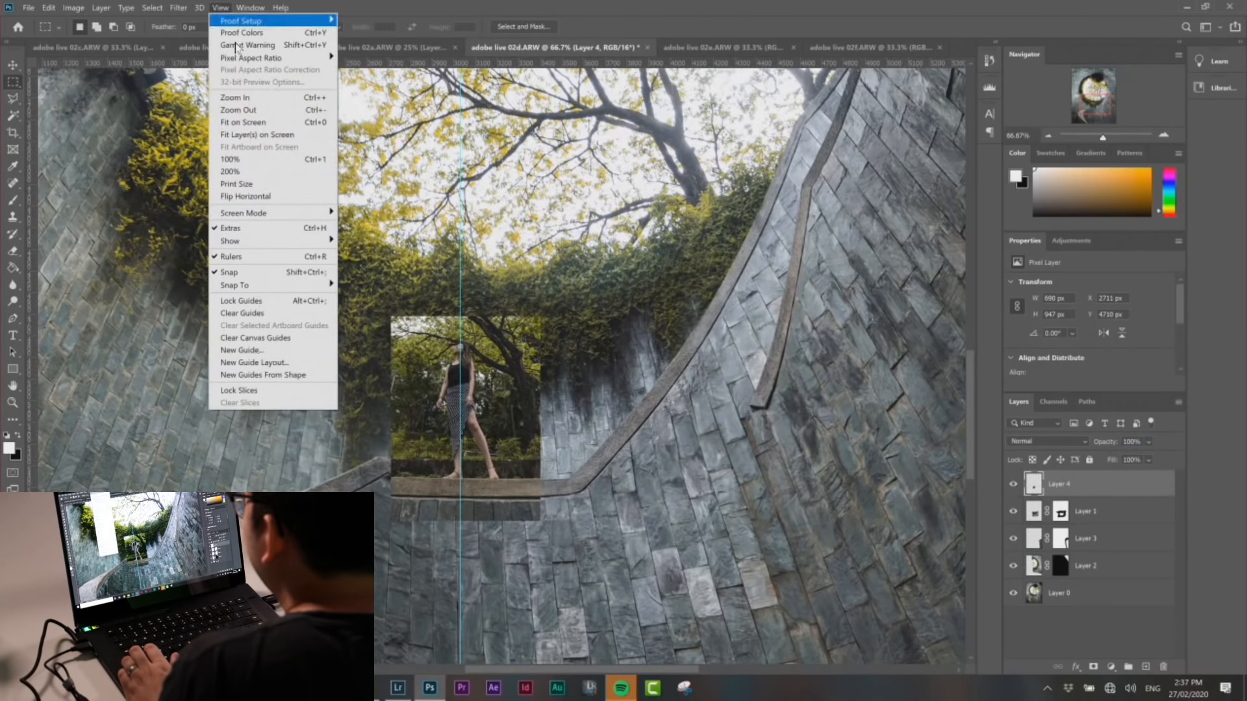
left_click(255, 315)
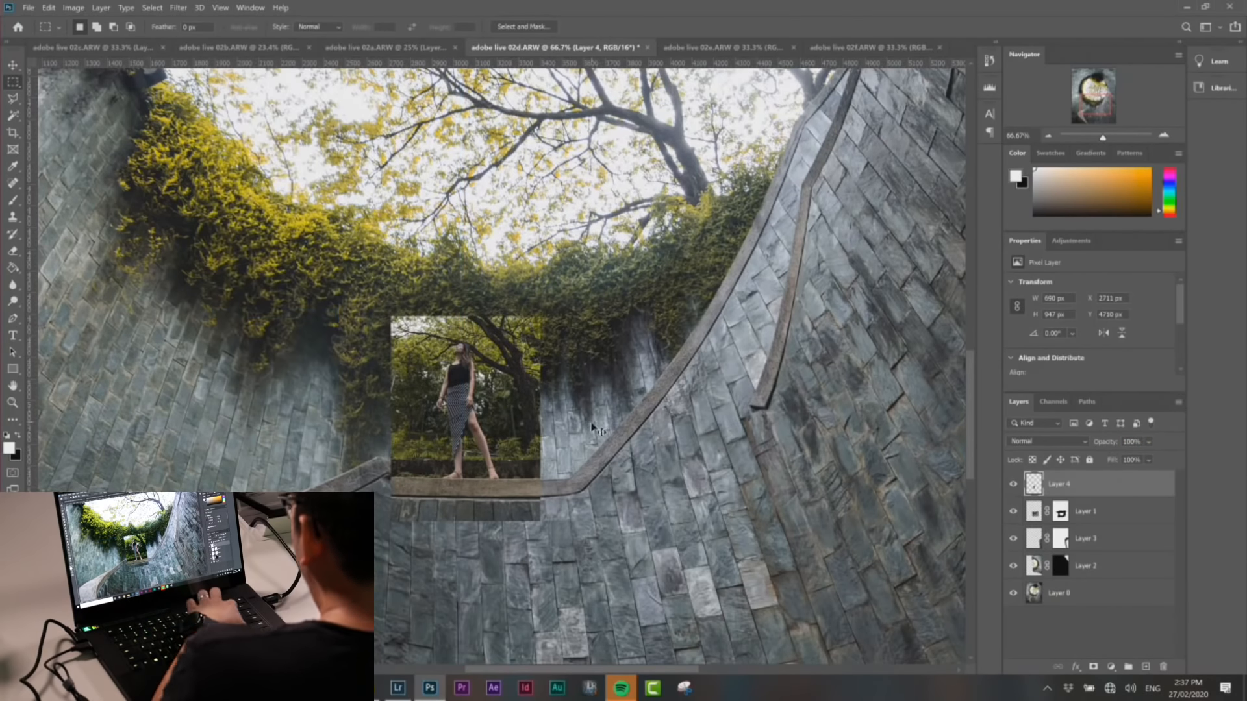
Try Select Subject on the woman, set the Magic Wand tolerance to 20, and clear the selection
key("ctrl+plus")
scroll(646, 657, "down", 3)
key("ctrl+plus")
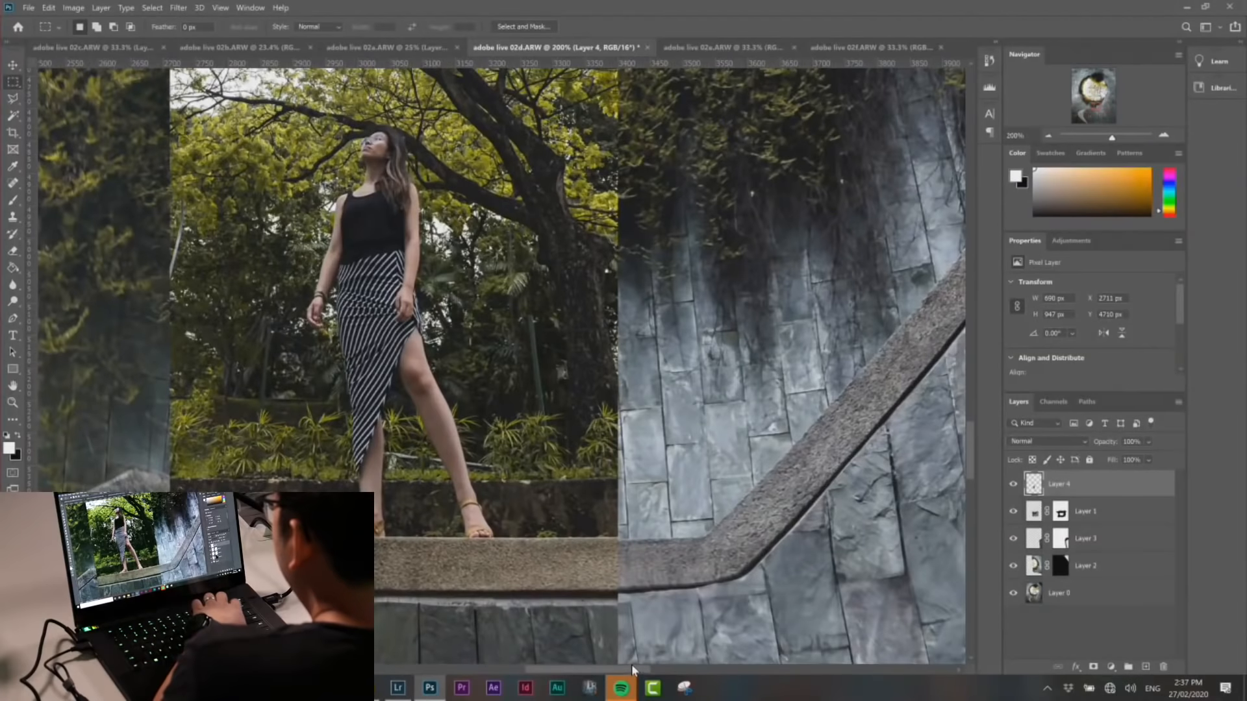
key("ctrl+minus")
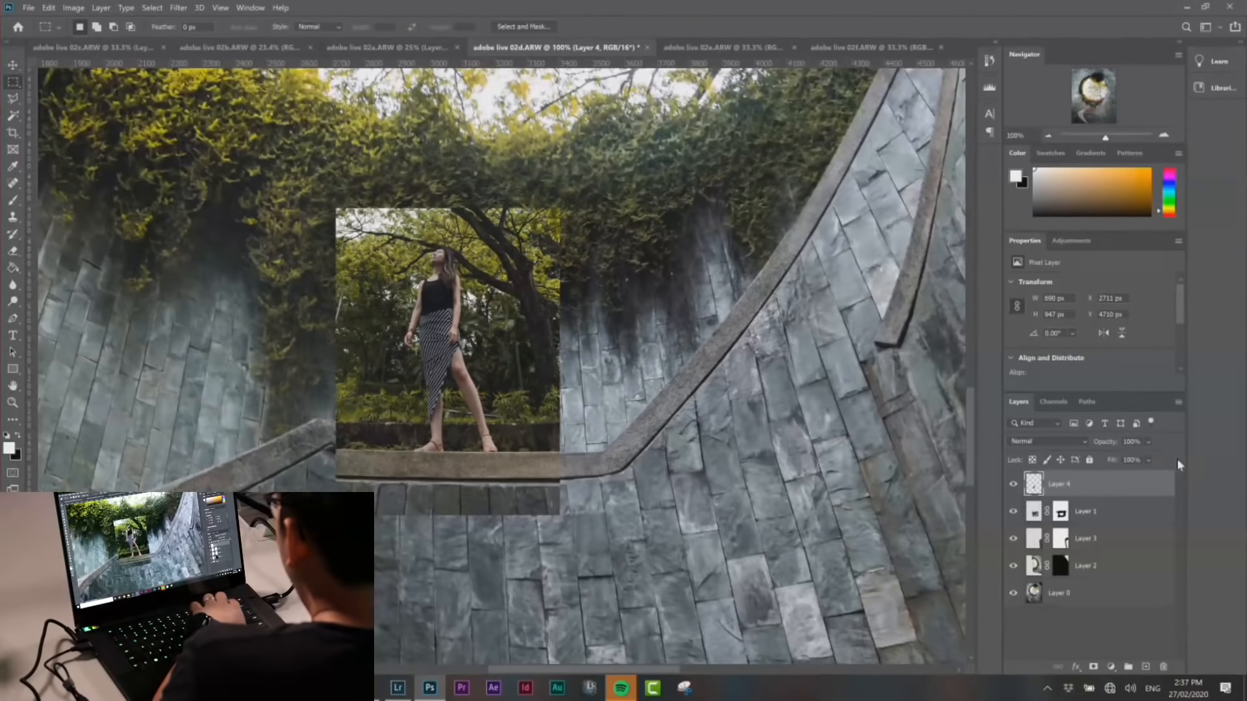
left_click(18, 116)
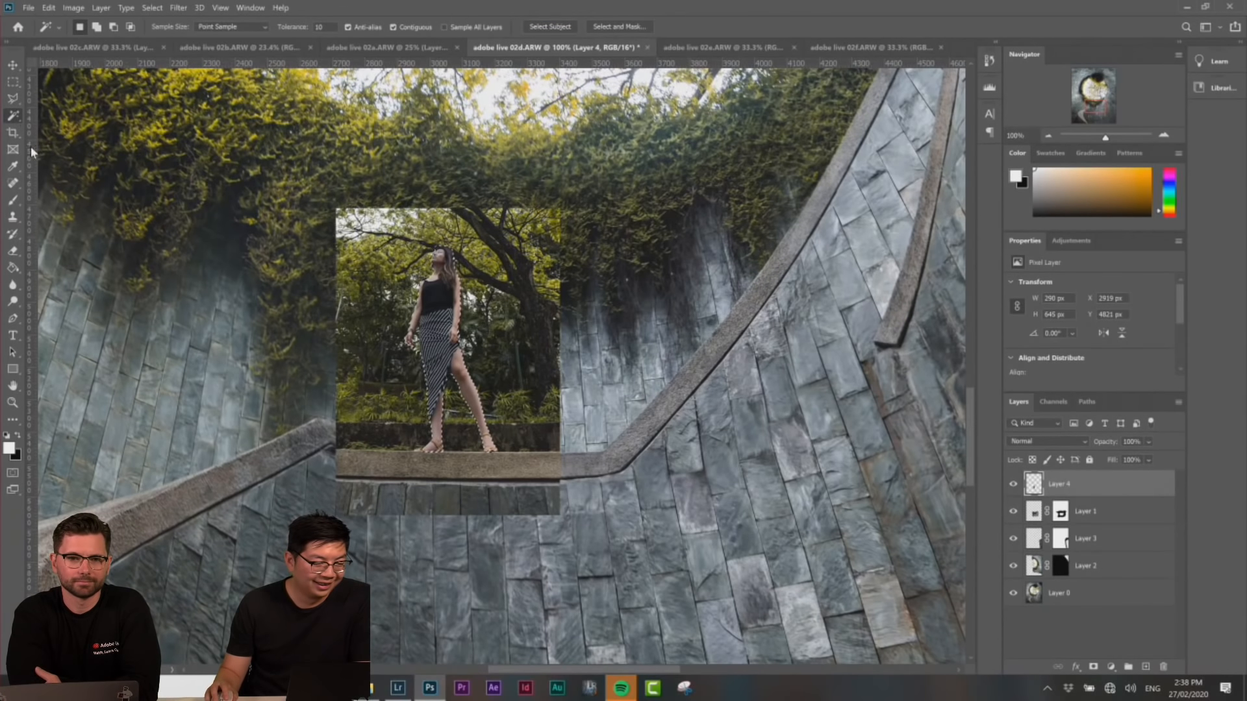
double_click(328, 27)
type("2")
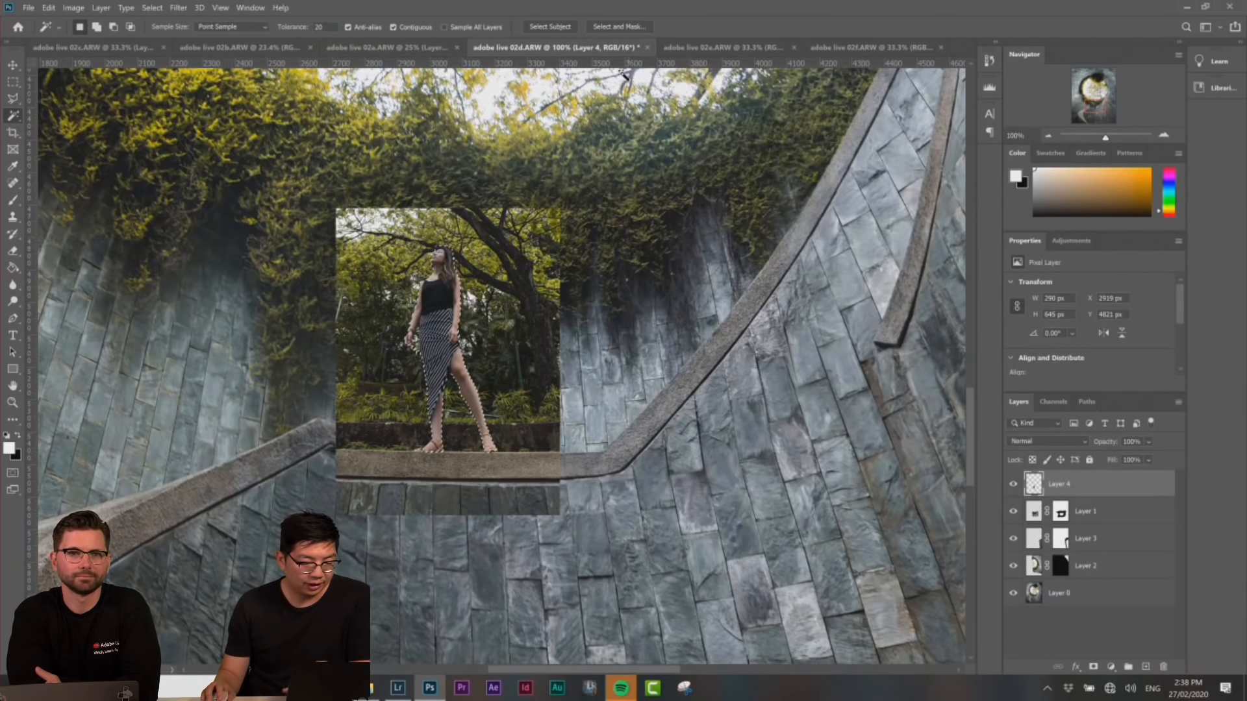
left_click(550, 26)
left_click(709, 274)
key("m")
key("ctrl+d")
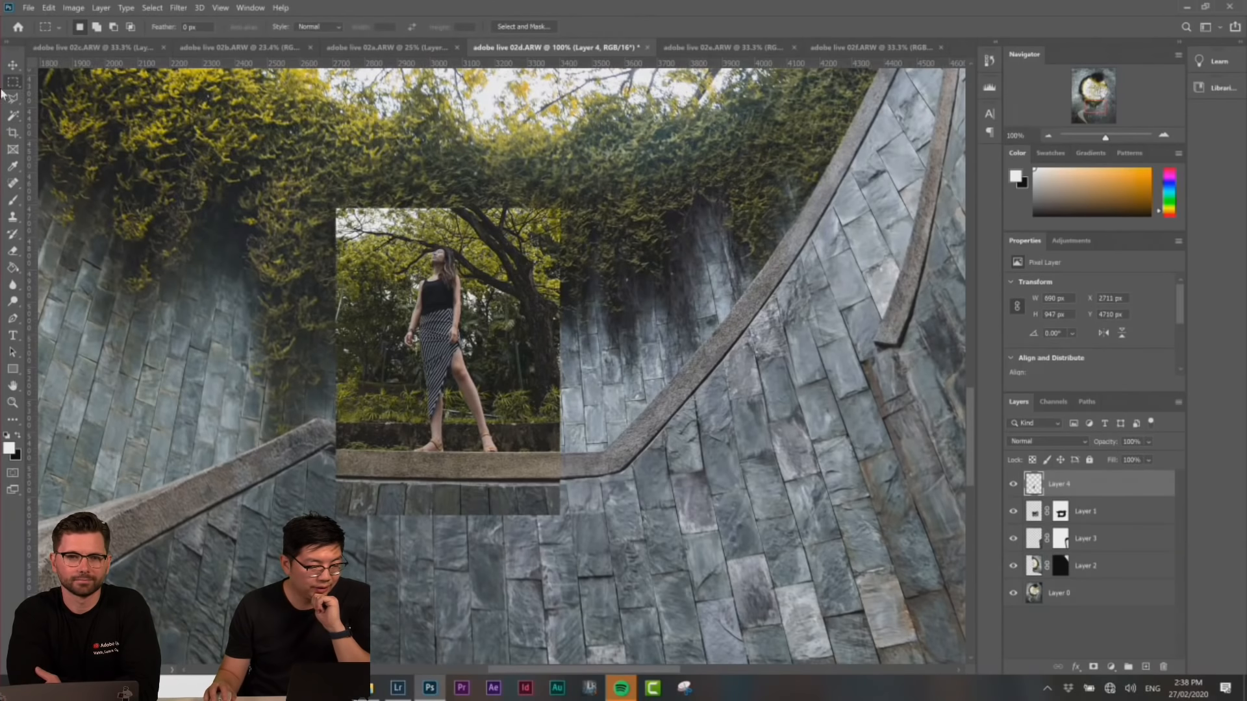
Select the woman with Select Subject and subtract the excess area above her head with the Polygonal Lasso
left_click(13, 116)
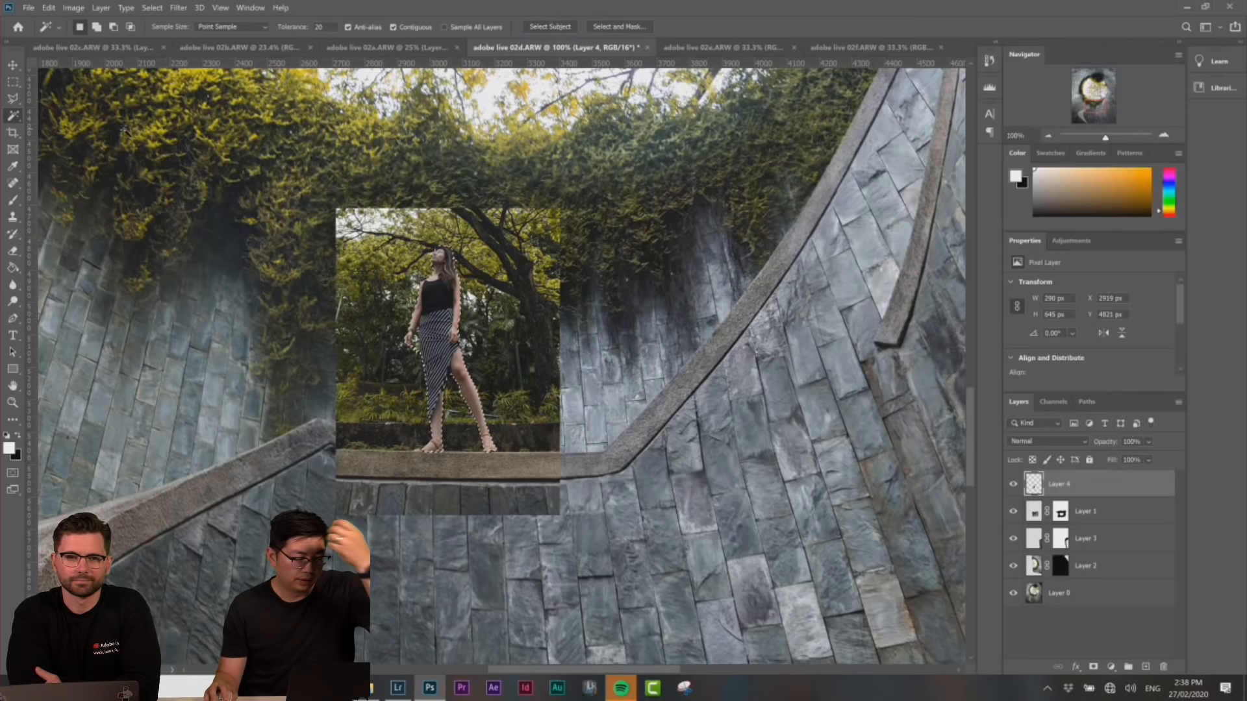
left_click(13, 99)
key("ctrl+plus")
key("ctrl+plus")
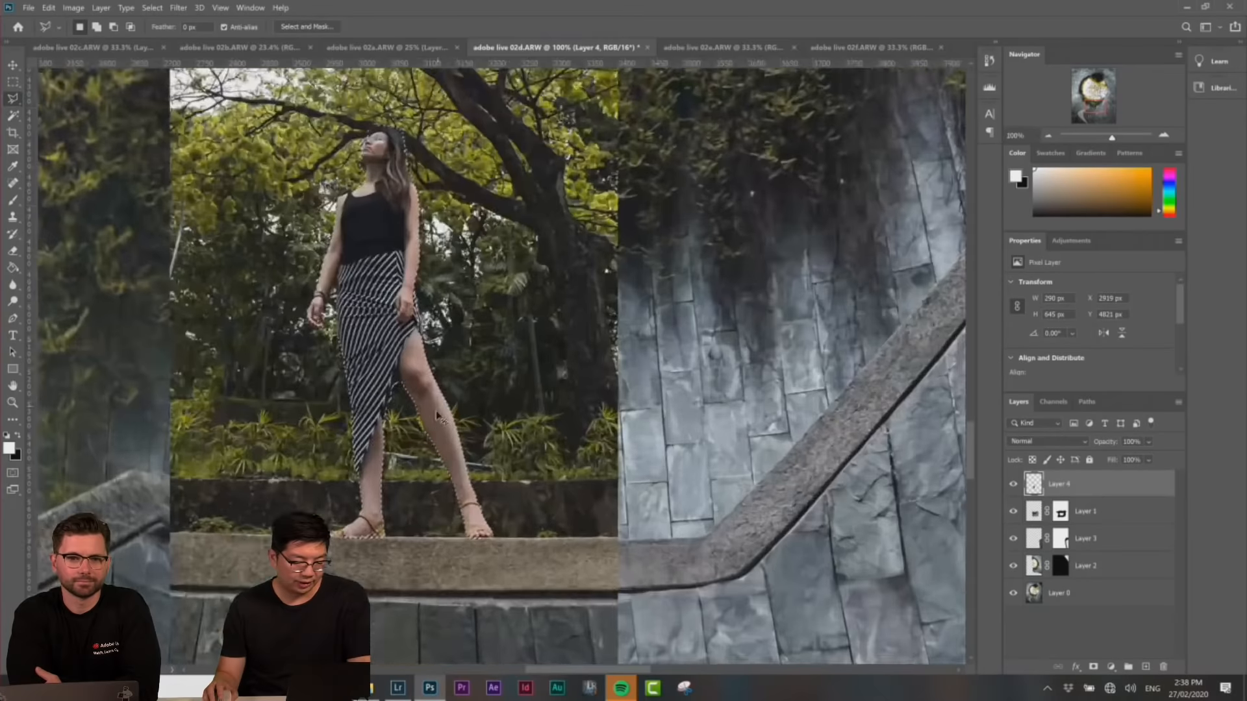
scroll(648, 382, "left", 10)
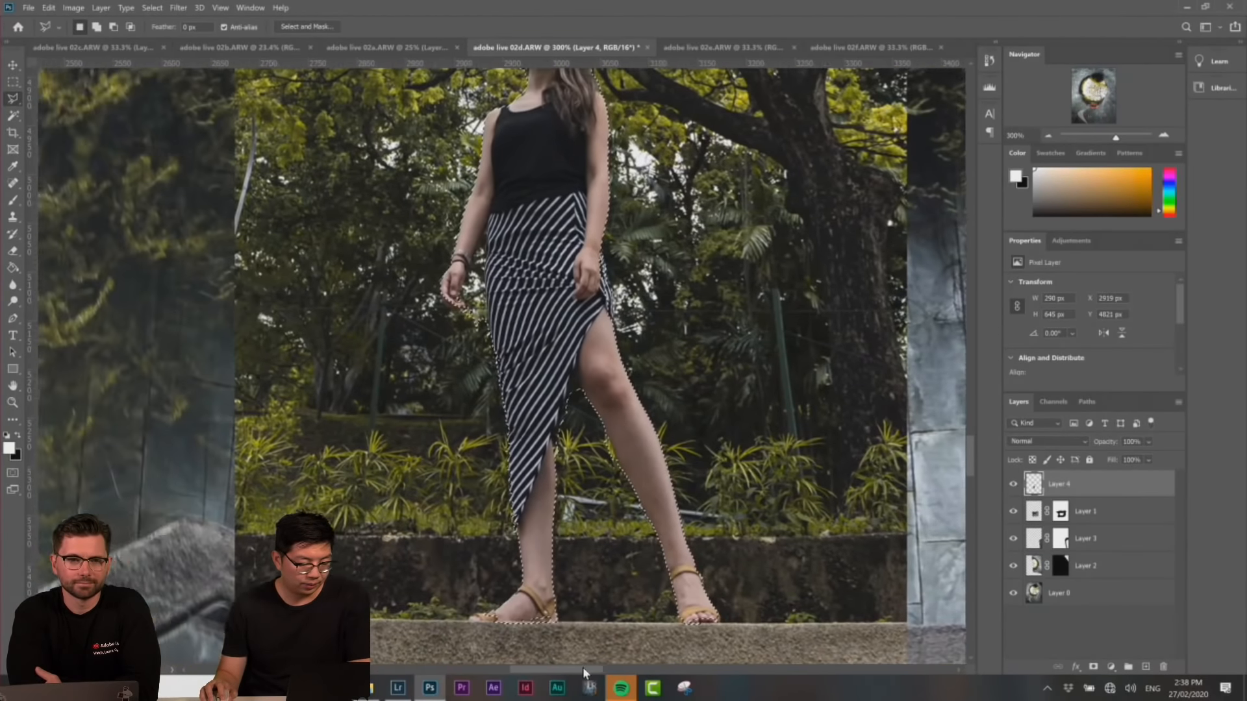
scroll(647, 381, "up", 2)
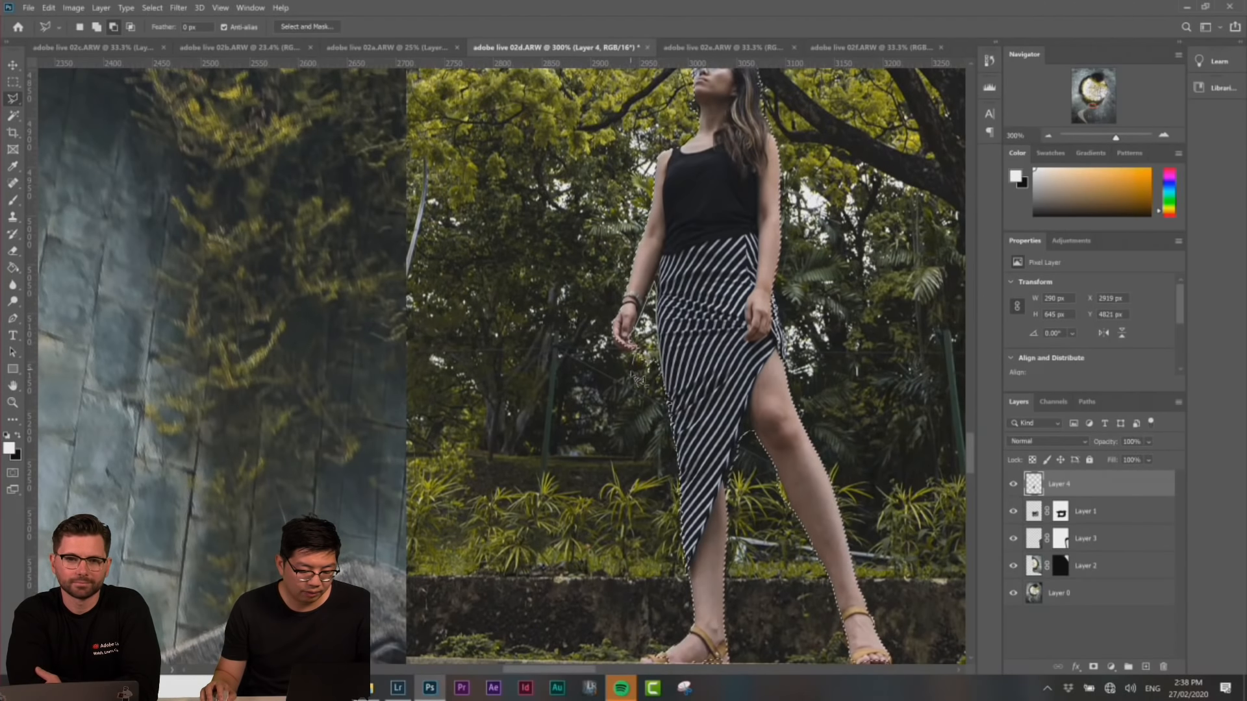
scroll(639, 458, "up", 6)
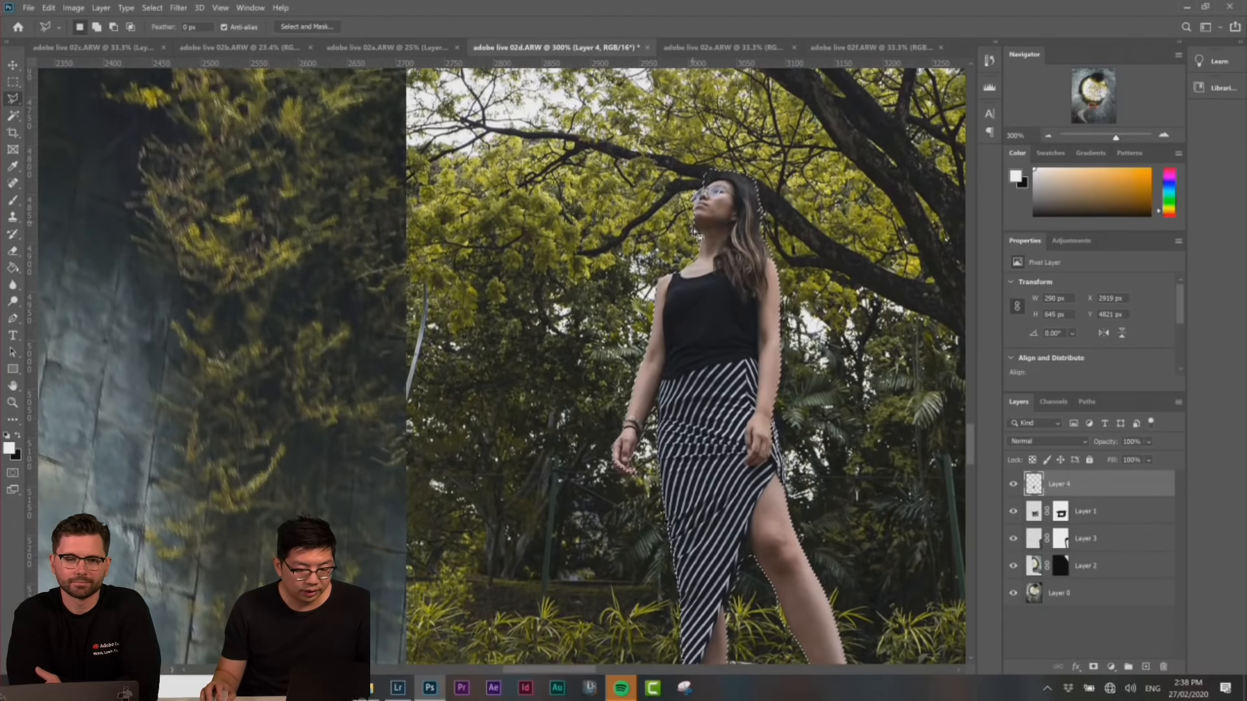
key("alt")
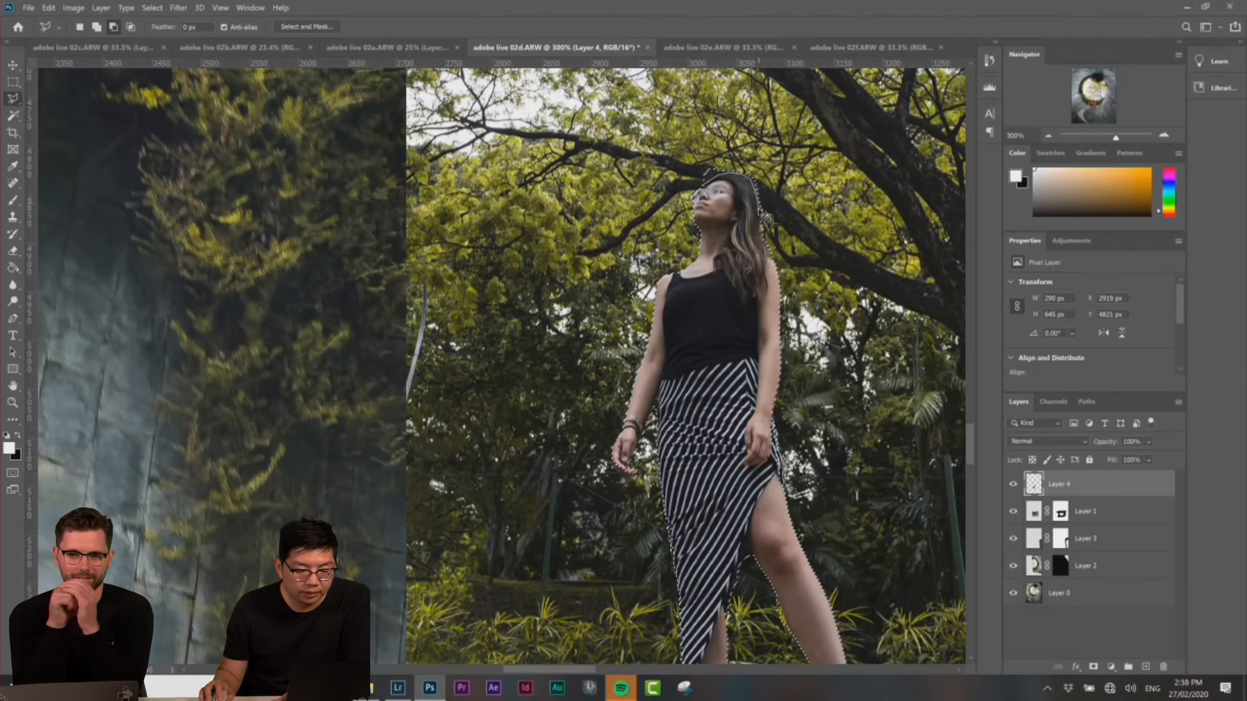
double_click(788, 144)
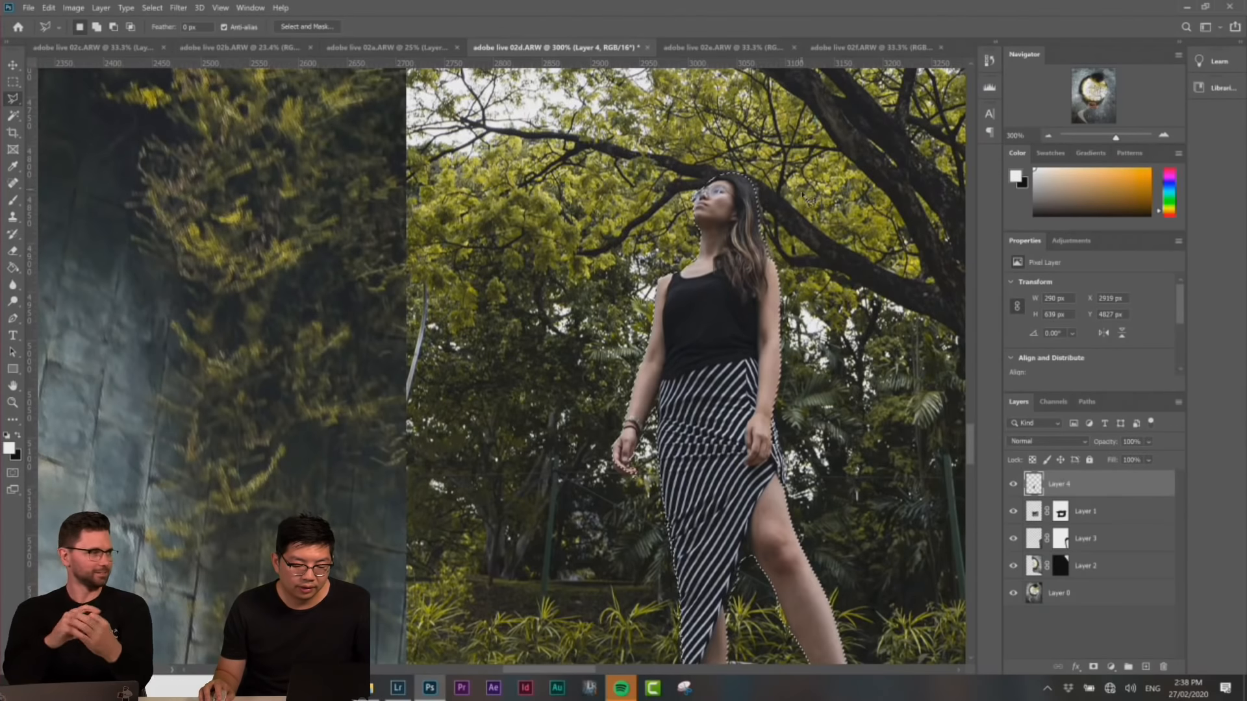
Add the missed area at the skirt slit and a strip of ledge beneath the feet to the selection with the Polygonal Lasso
scroll(786, 289, "down", 5)
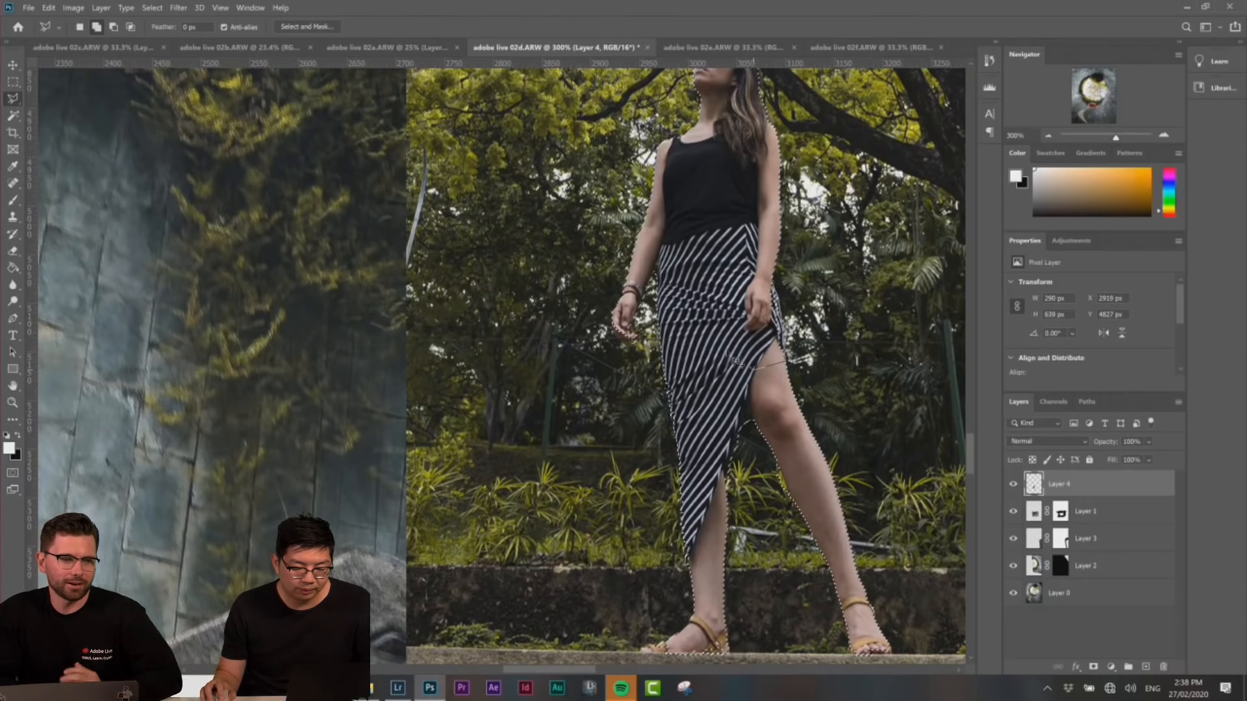
scroll(795, 363, "down", 3)
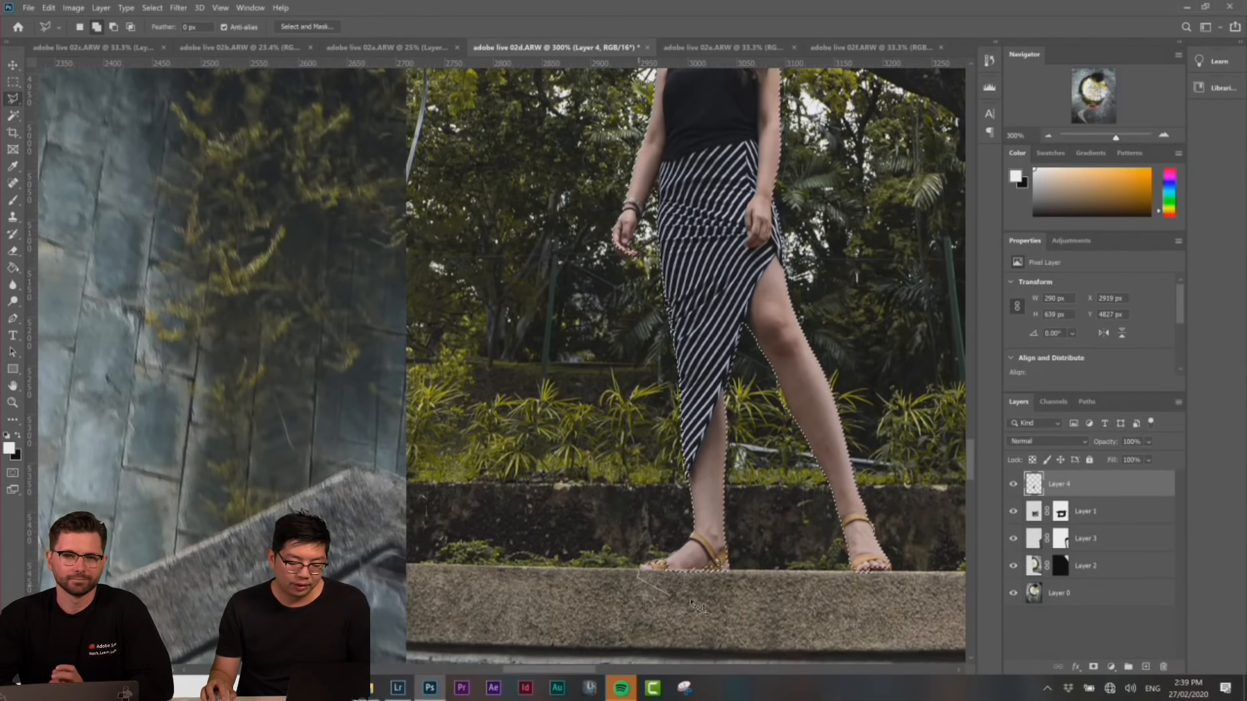
left_click(724, 595)
double_click(727, 556)
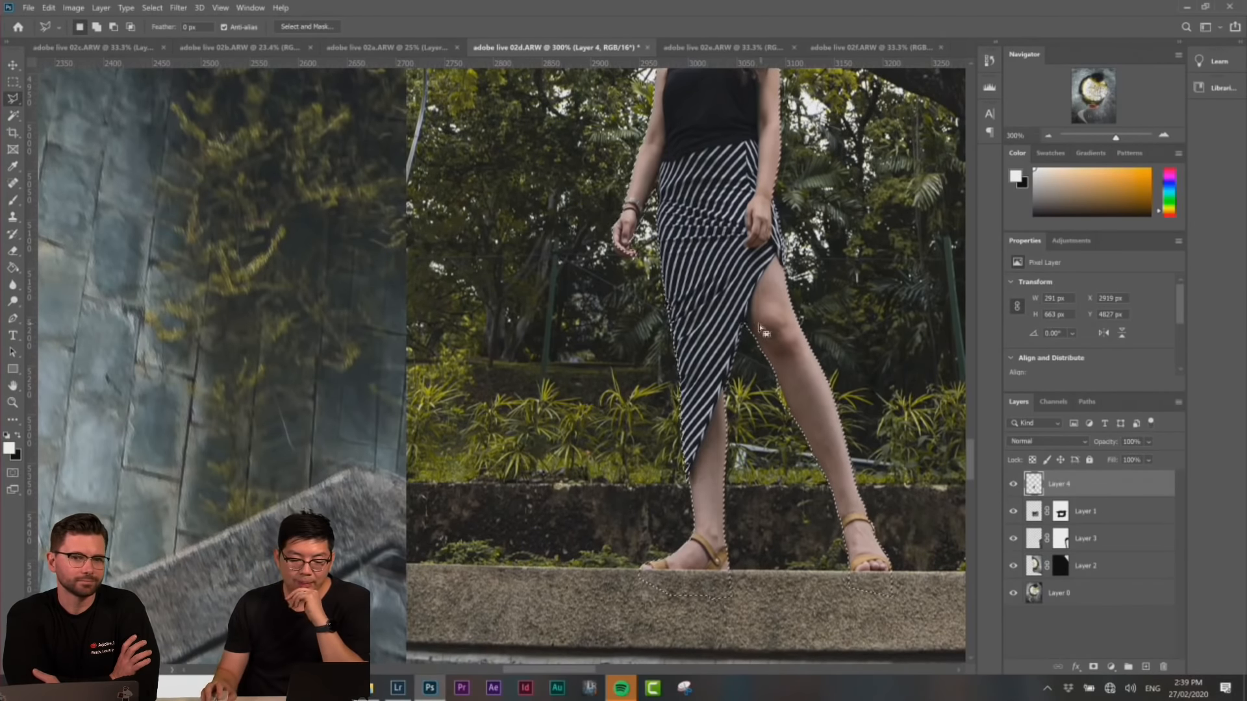
Add a layer mask to Layer 4 from the selection to cut the woman out of her background
scroll(760, 344, "down", 2)
scroll(600, 667, "right", 5)
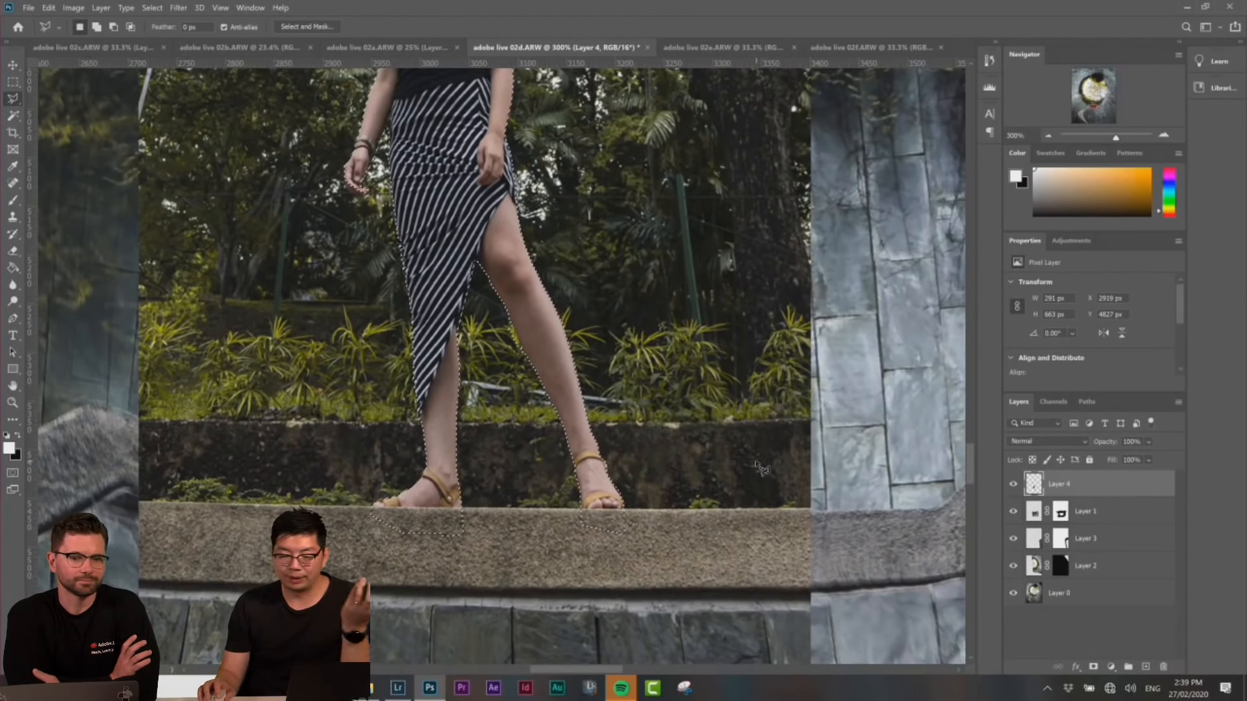
scroll(635, 398, "up", 1)
scroll(635, 398, "up", 5)
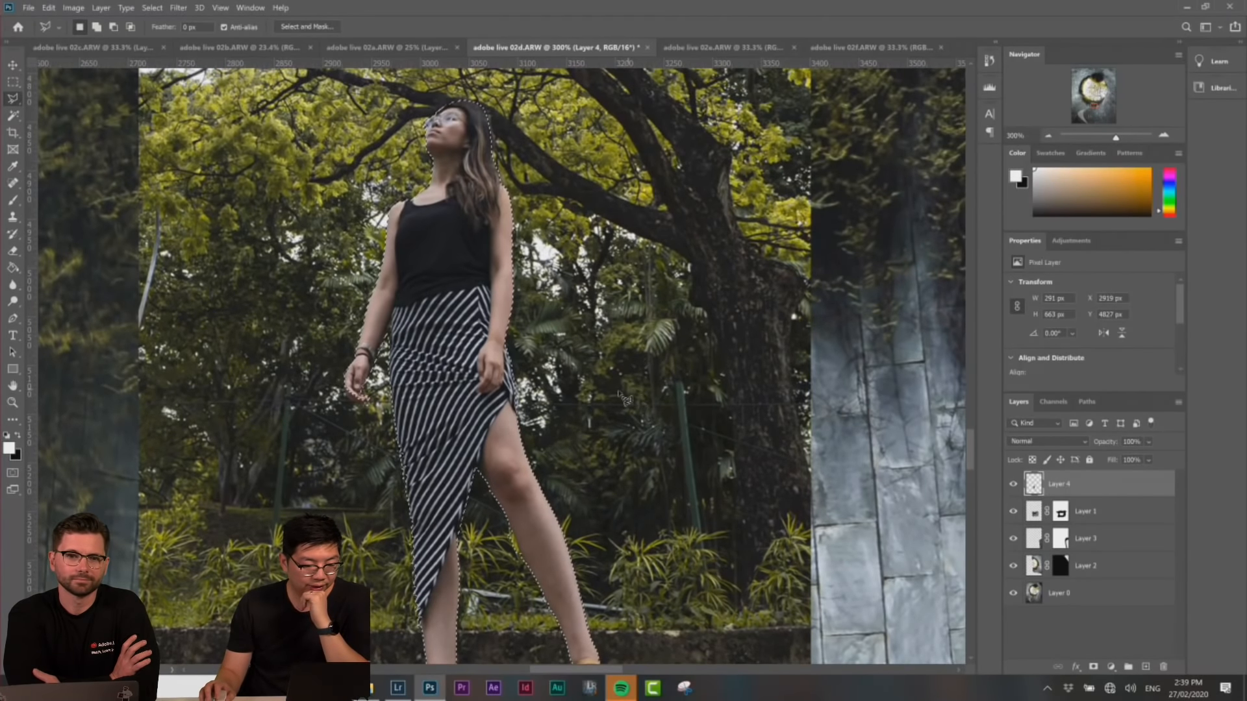
left_click(1095, 668)
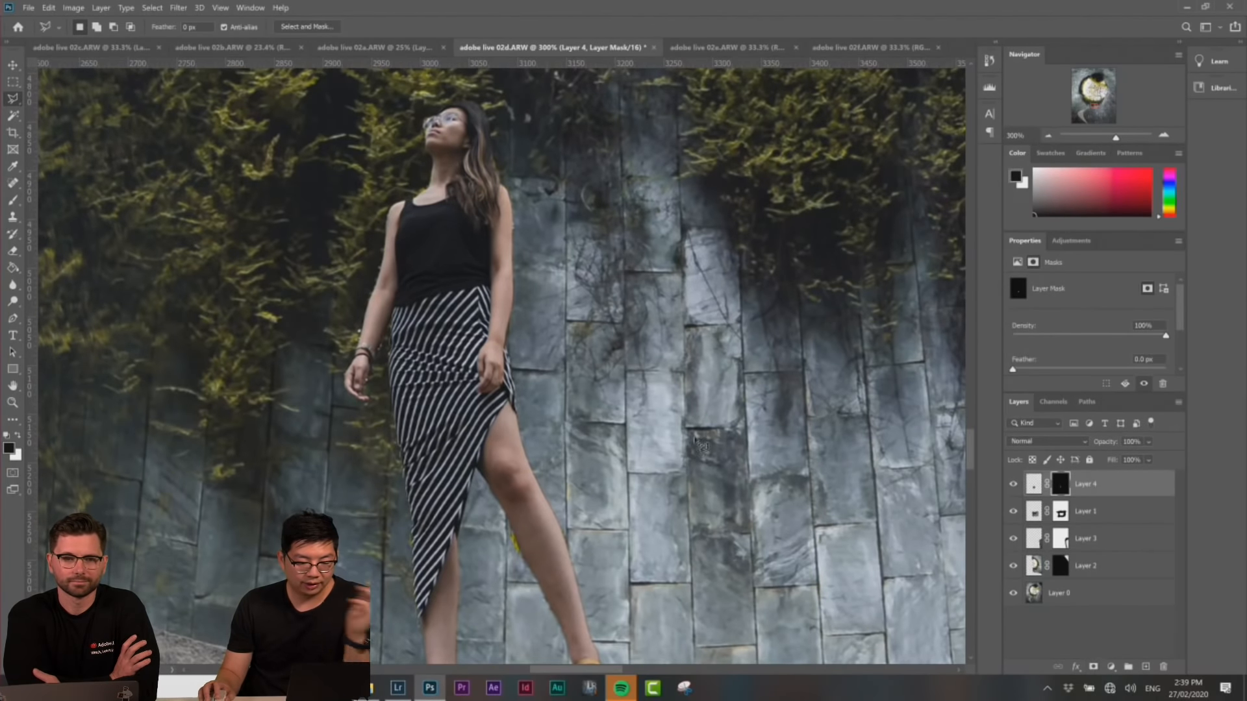
Outline the ledge section and wall below the woman's feet on Layer 0 with the Polygonal Lasso and copy it to a new layer
left_click(13, 82)
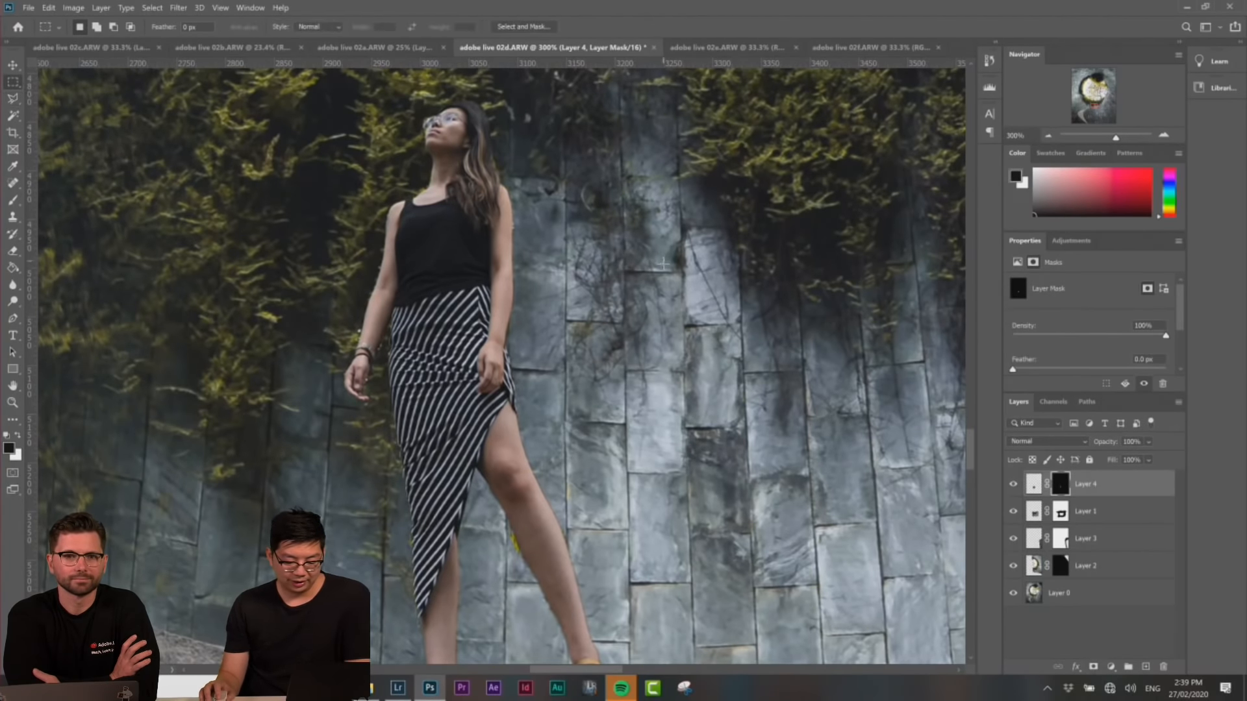
key("ctrl+minus")
key("ctrl+minus")
scroll(663, 278, "down", 4)
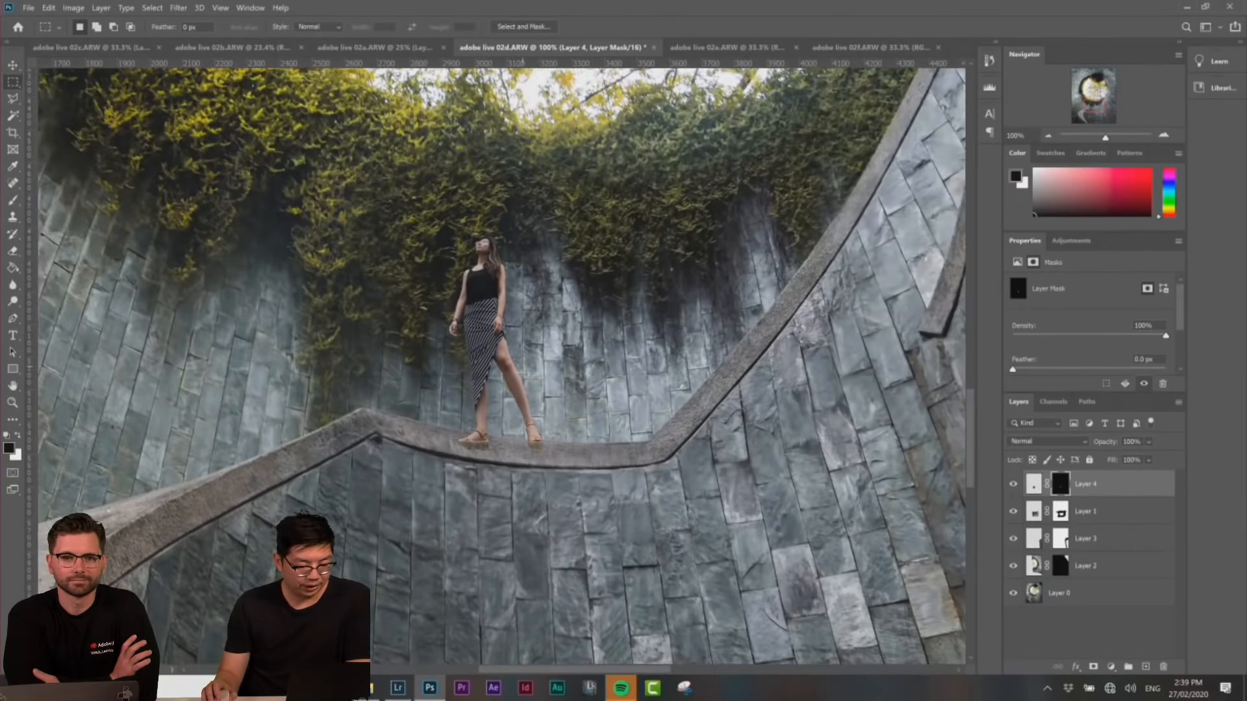
key("ctrl+plus")
left_click(13, 99)
left_click(1039, 592)
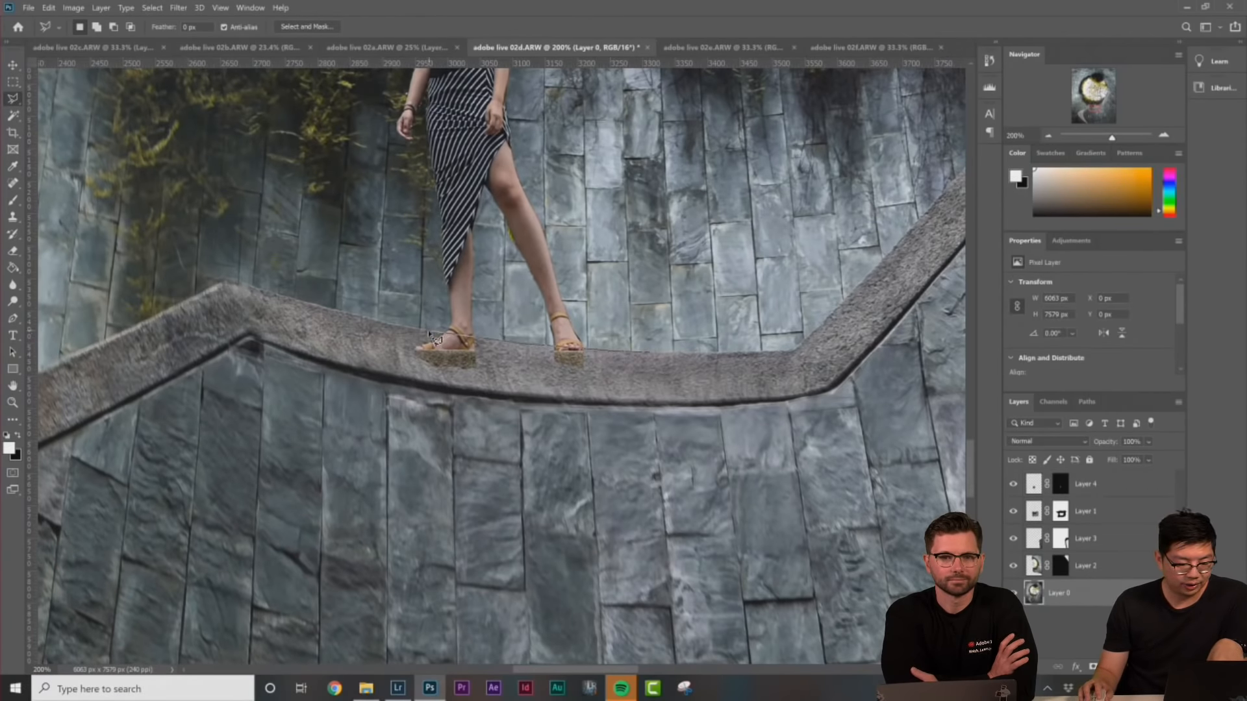
left_click(334, 312)
left_click(251, 489)
left_click(608, 529)
double_click(798, 508)
right_click(512, 369)
left_click(611, 454)
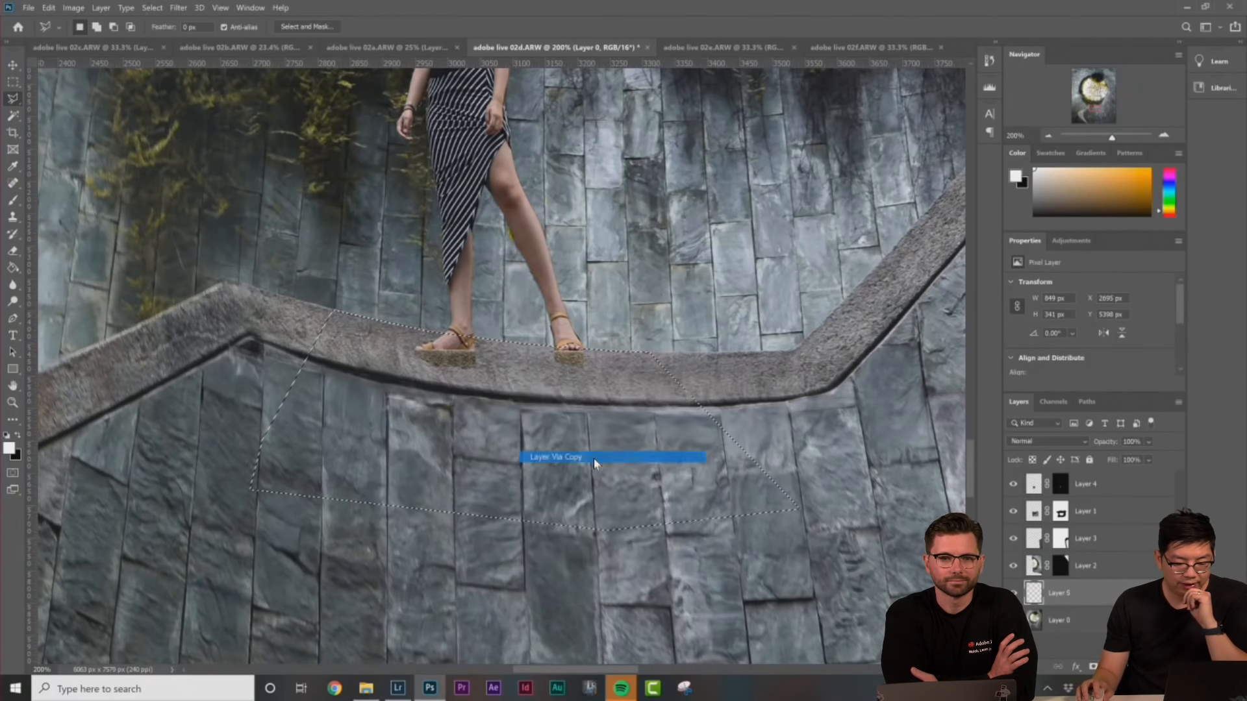
Try moving the copied ledge piece, Layer 5, above all the other layers, and return it to just above Layer 0
left_click_drag(1054, 579, 1081, 486)
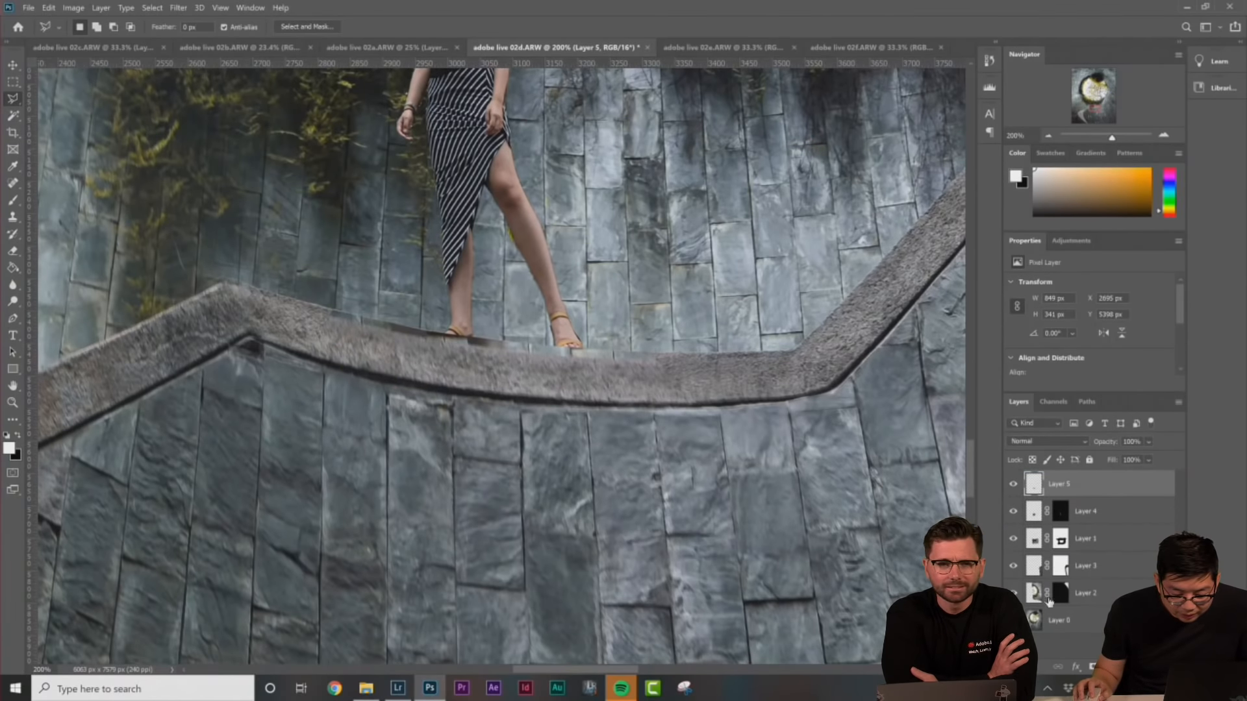
left_click_drag(1036, 594, 1046, 594)
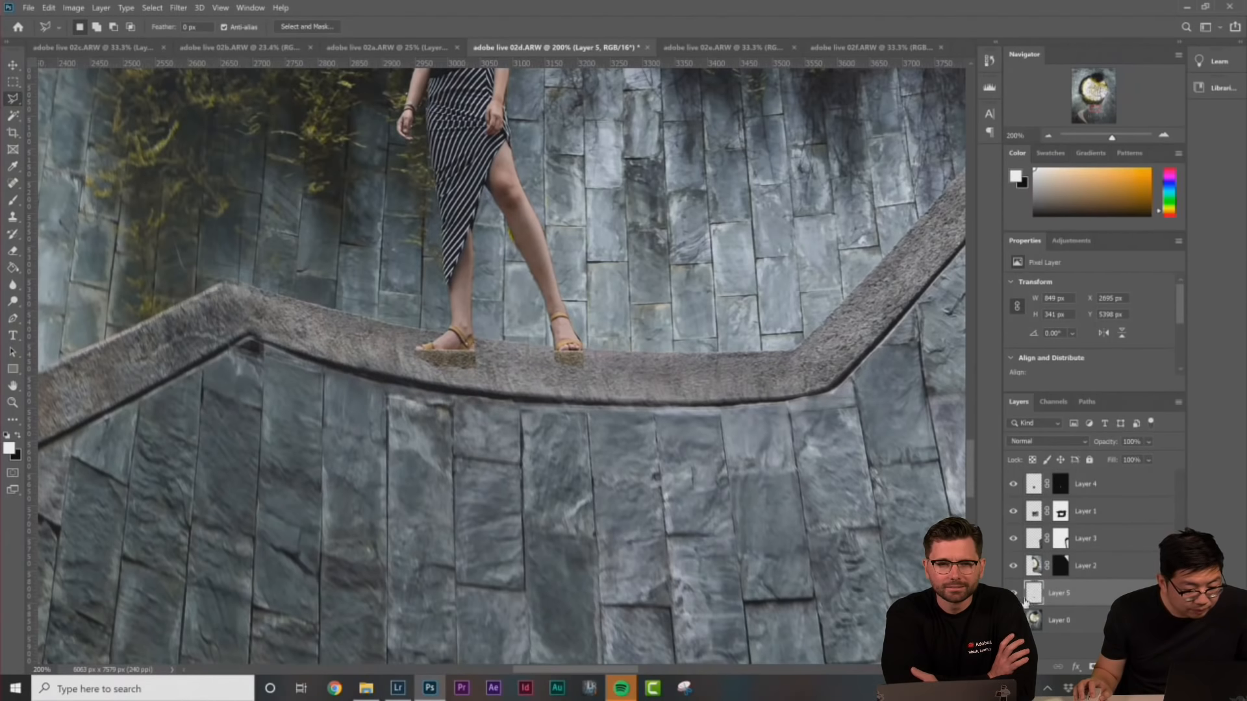
left_click(1014, 486)
left_click(1014, 486)
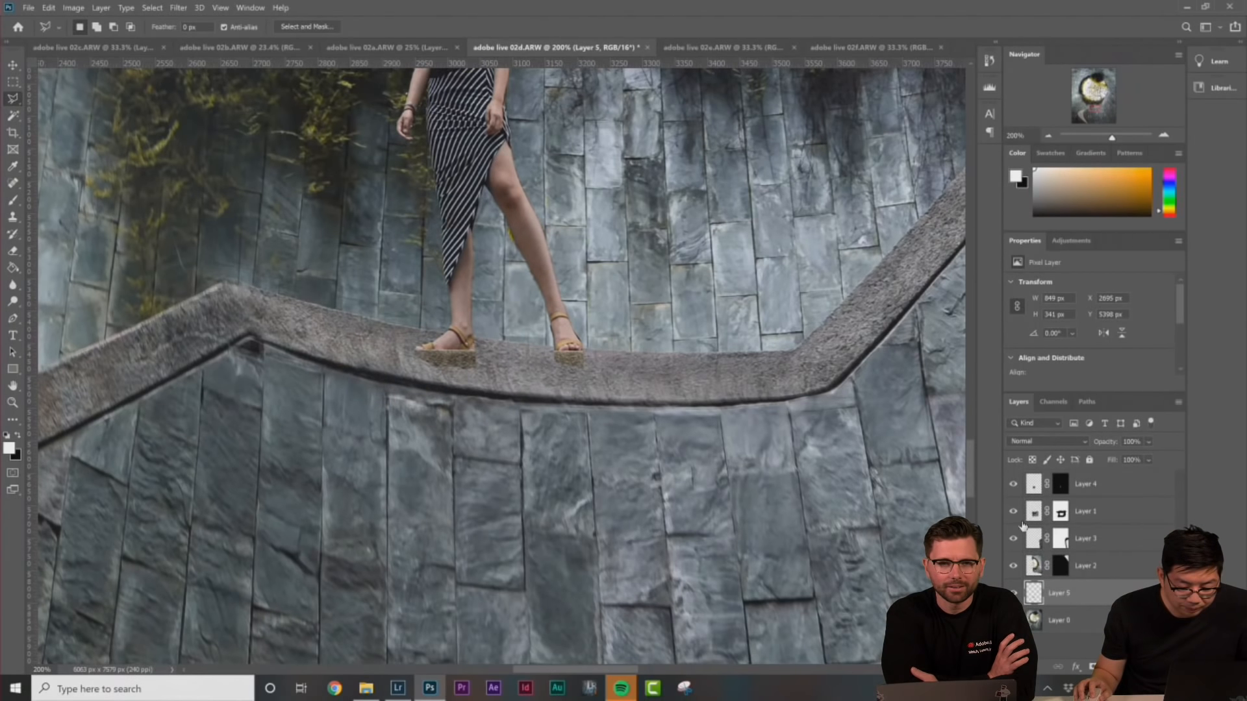
With the woman's Layer 4 hidden, stamp all visible layers into a new merged layer above Layer 1, and show Layer 4 again
left_click(1013, 485)
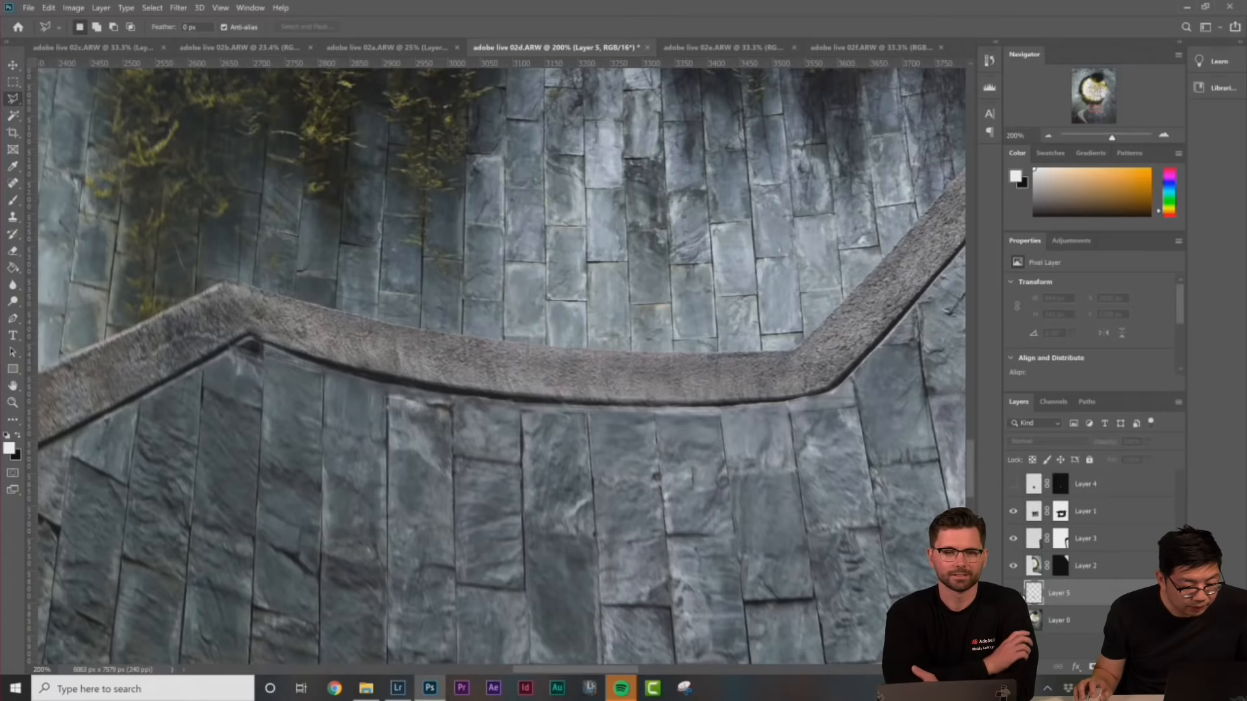
left_click(1015, 593, "alt")
left_click(1013, 620)
left_click(1013, 620)
left_click(1013, 620)
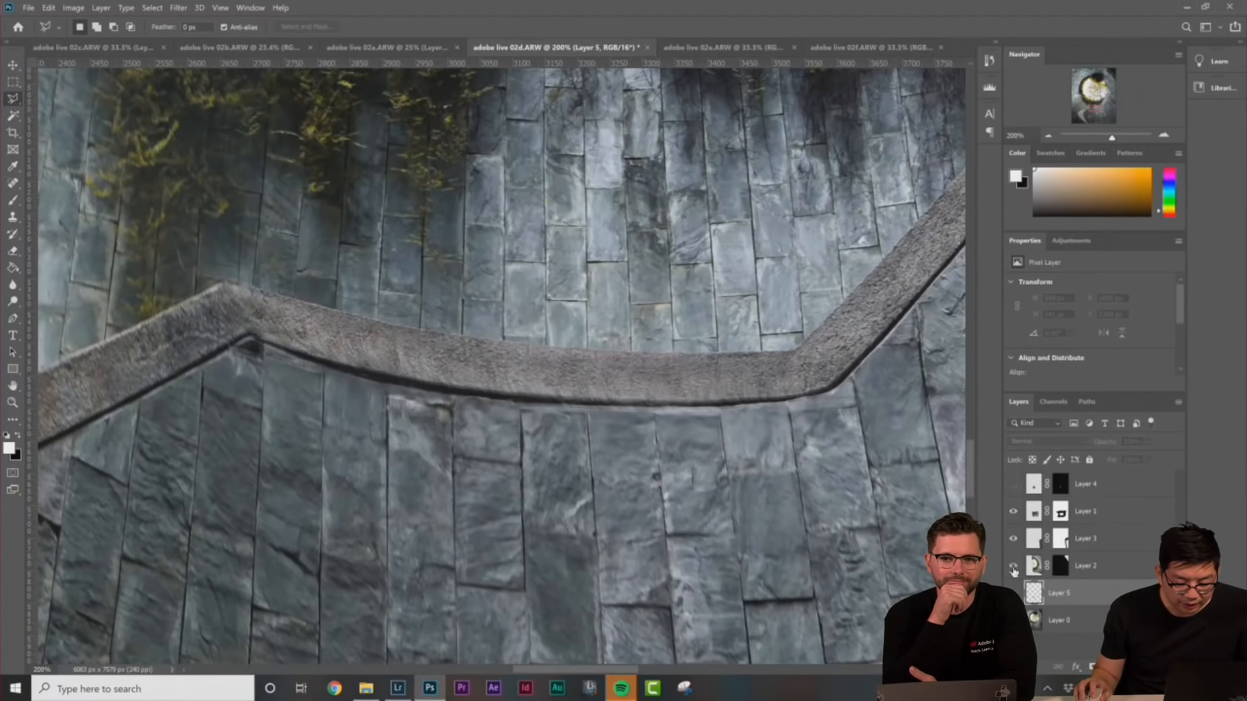
left_click(1014, 513)
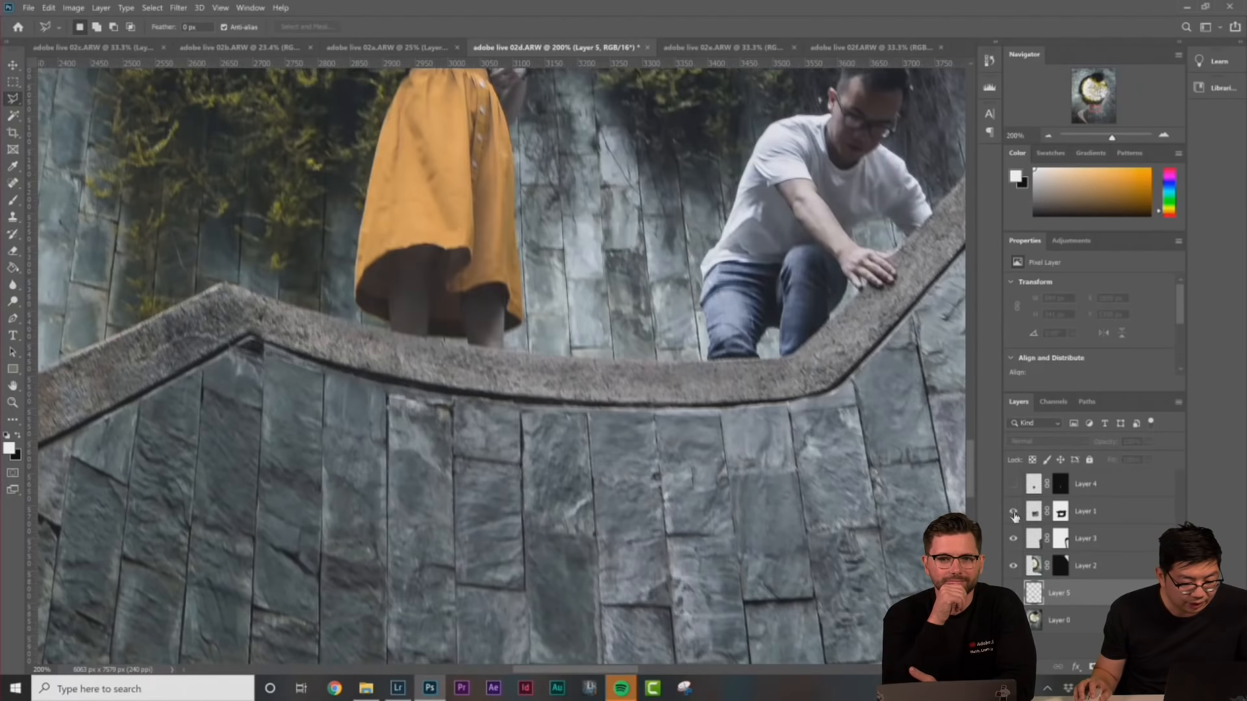
left_click(1015, 513)
left_click(1094, 514)
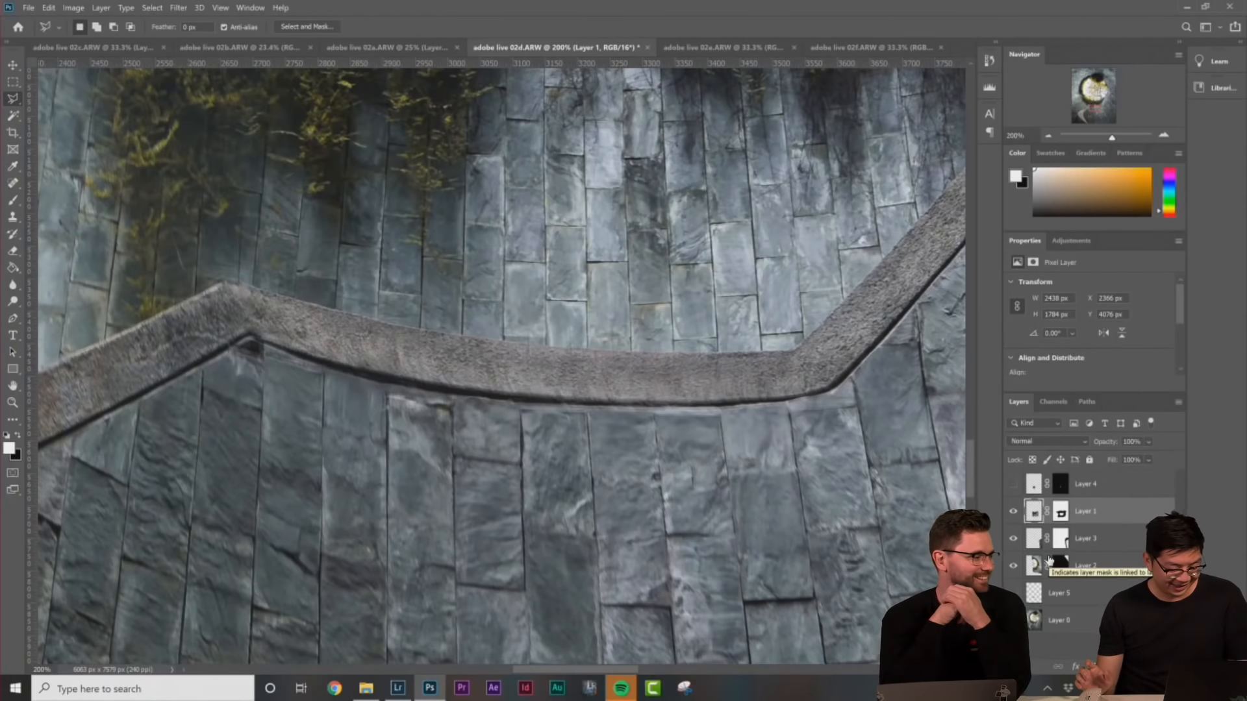
key("ctrl+shift+alt+e")
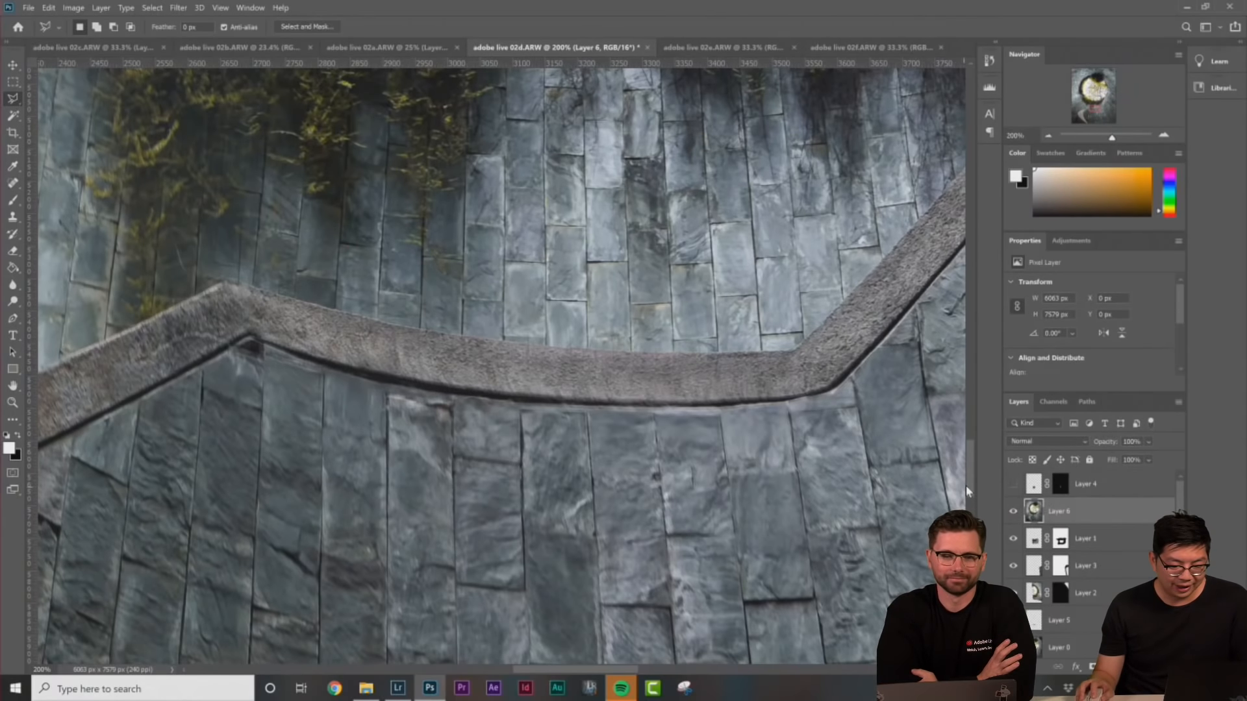
left_click(1013, 484)
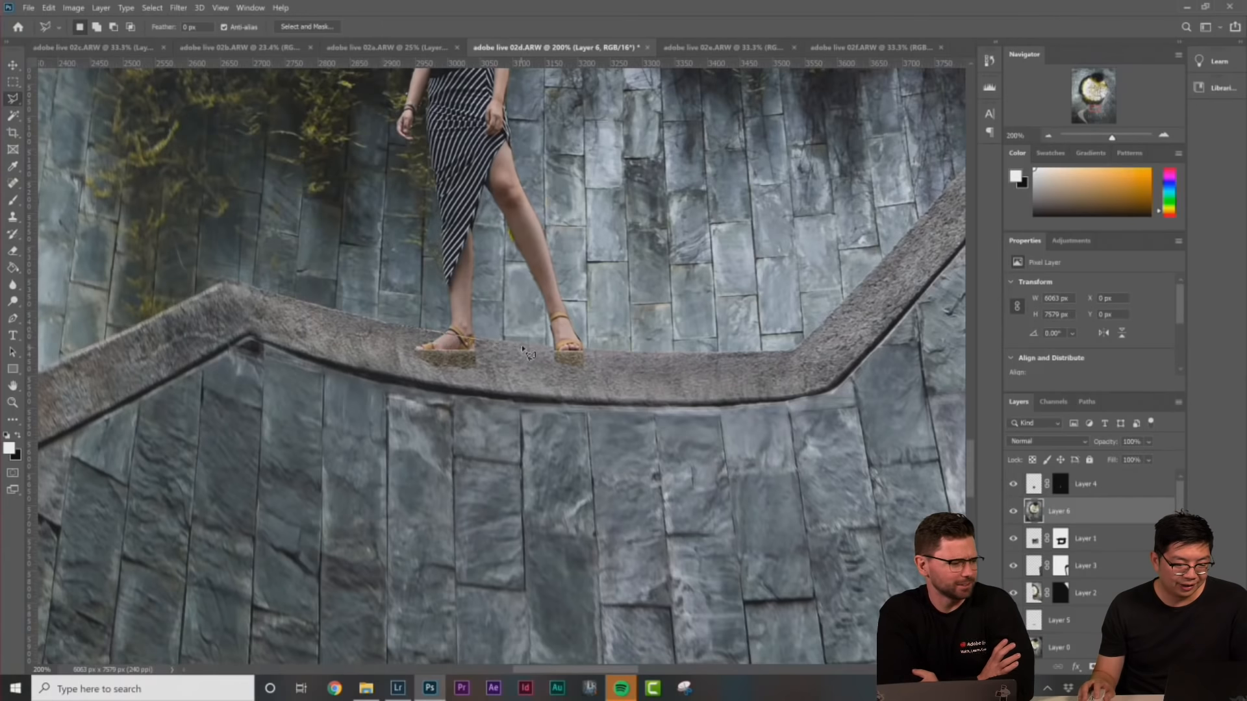
Copy the ledge and wall section below the woman's feet from the merged layer with the Polygonal Lasso, and place the copy above Layer 4
left_click(711, 354)
left_click(713, 494)
left_click(472, 535)
left_click(332, 446)
double_click(353, 357)
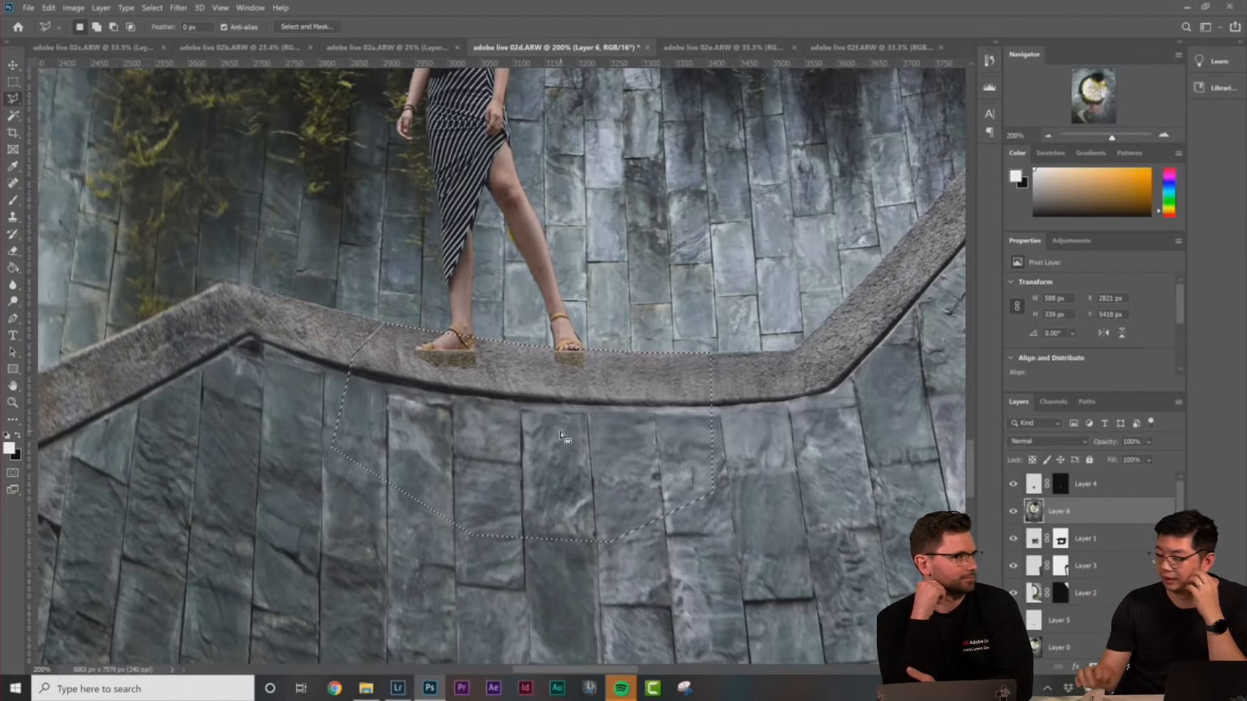
right_click(529, 376)
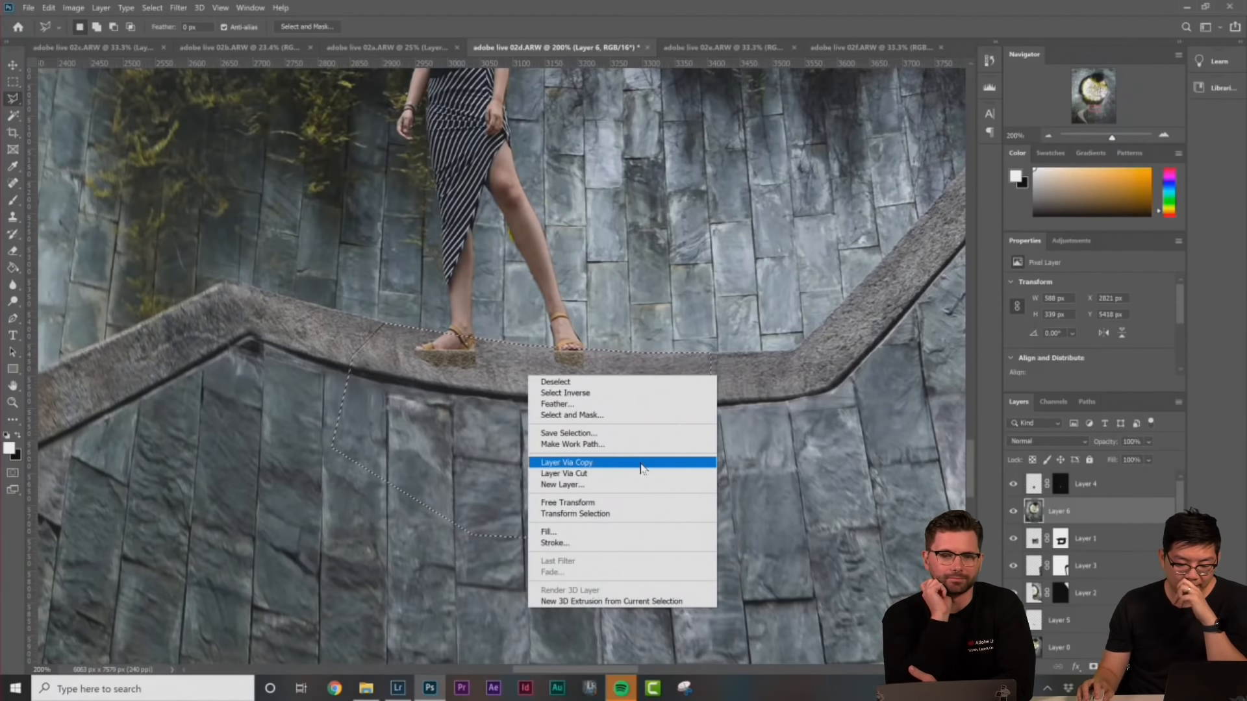
left_click(642, 463)
left_click_drag(1083, 513, 1092, 482)
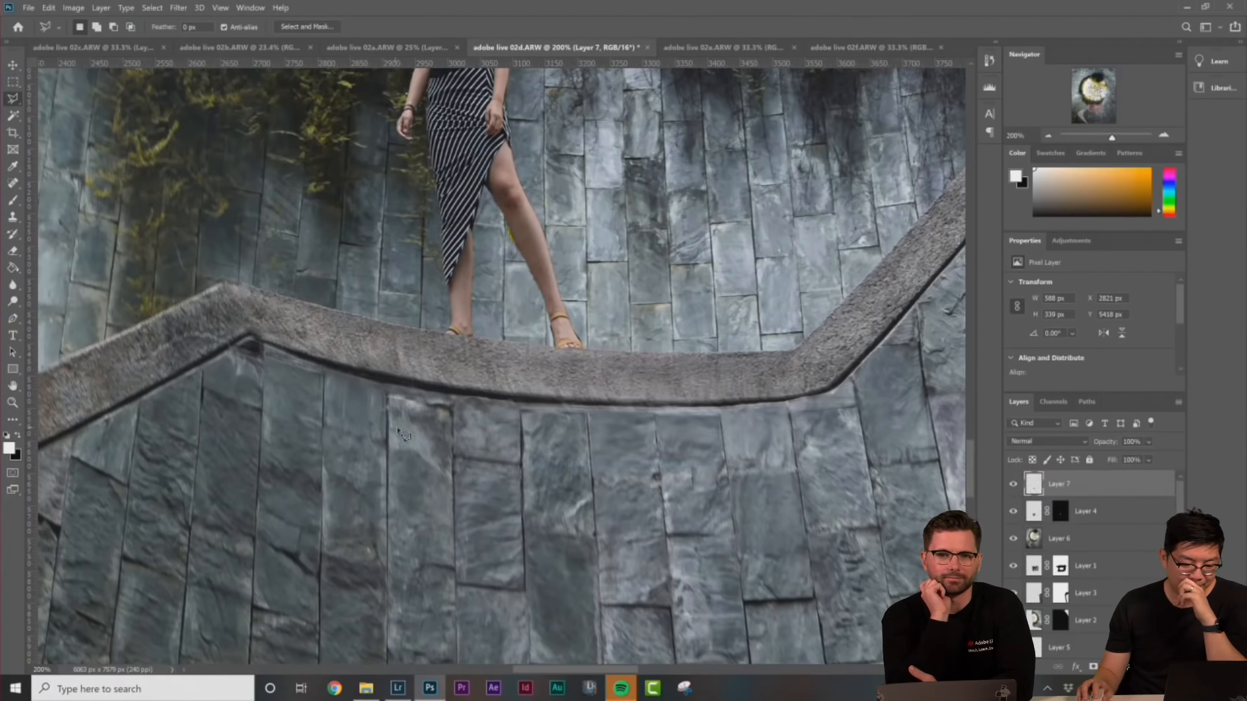
Start transforming the woman on Layer 4 and use Perspective to adjust the box's lower-left corner and right edge slightly
key("m")
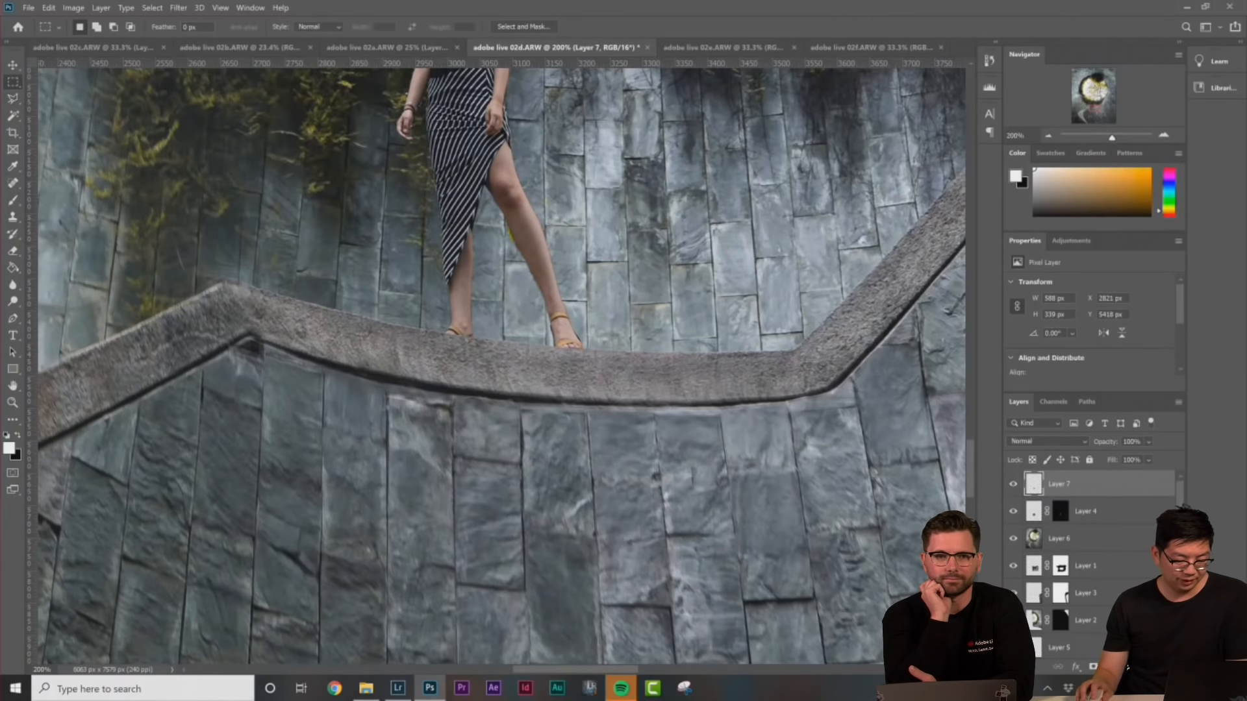
key("ctrl+0")
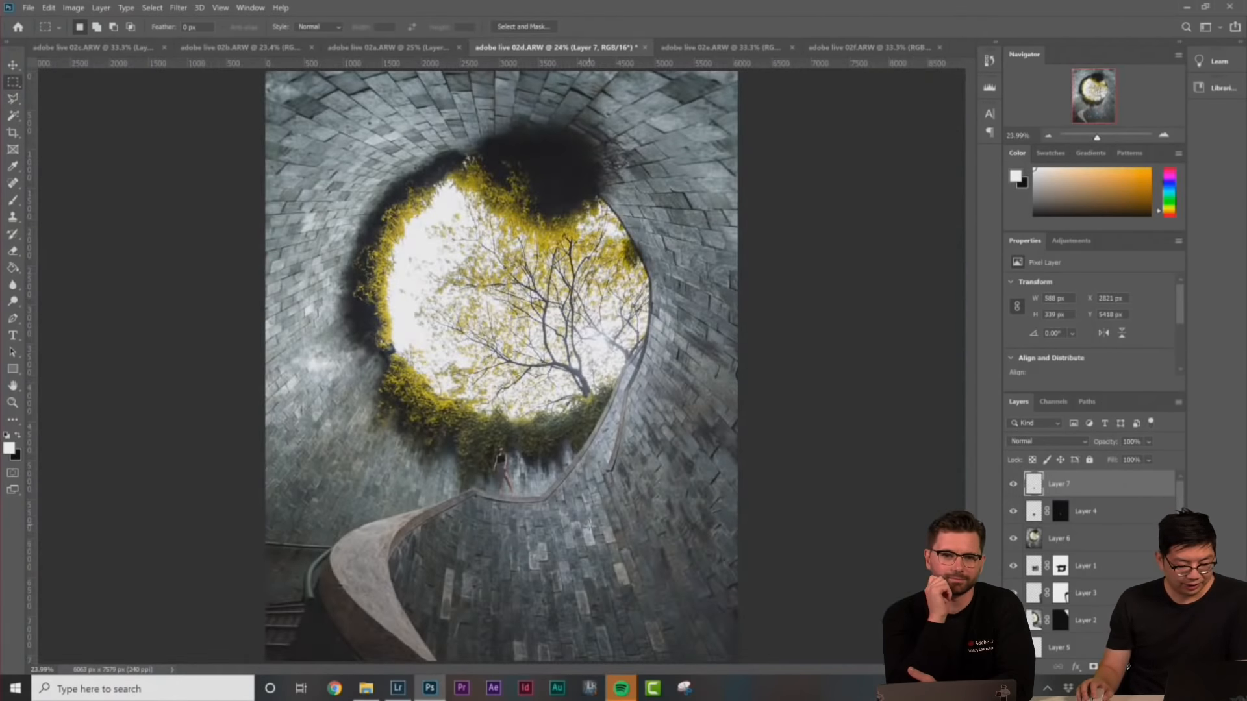
key("ctrl+plus")
scroll(589, 529, "down", 4)
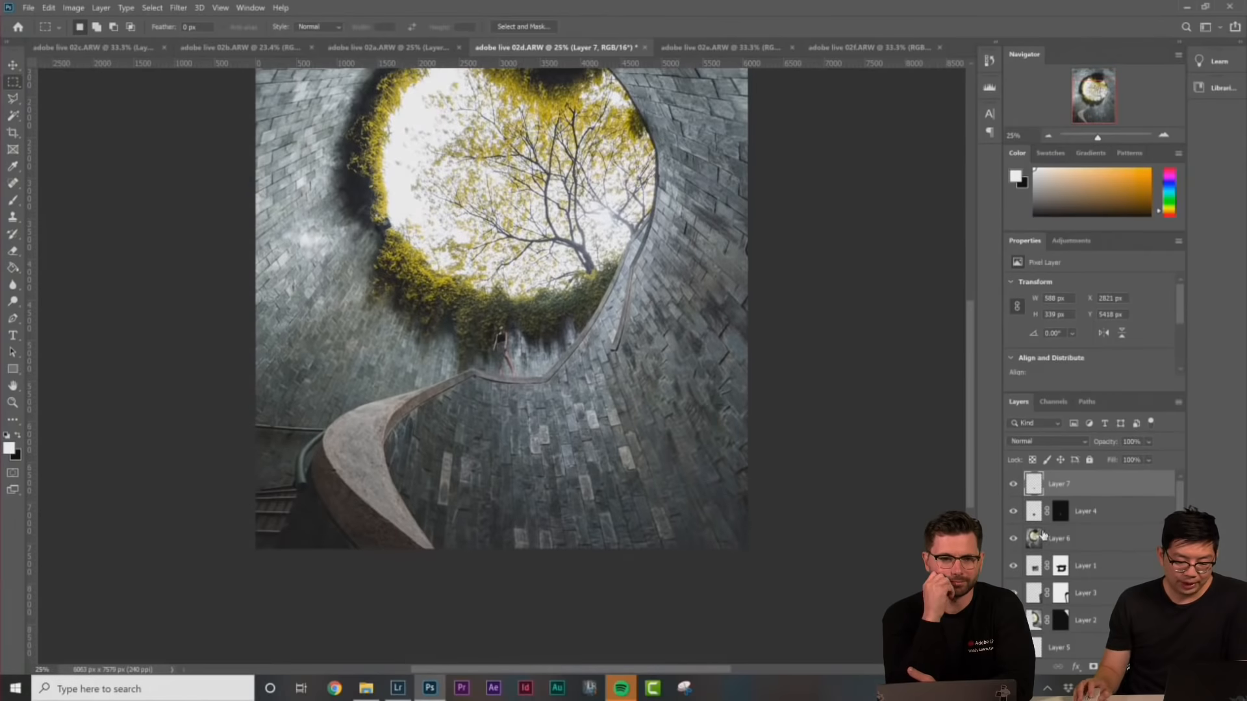
left_click(1036, 518)
scroll(514, 294, "up", 3)
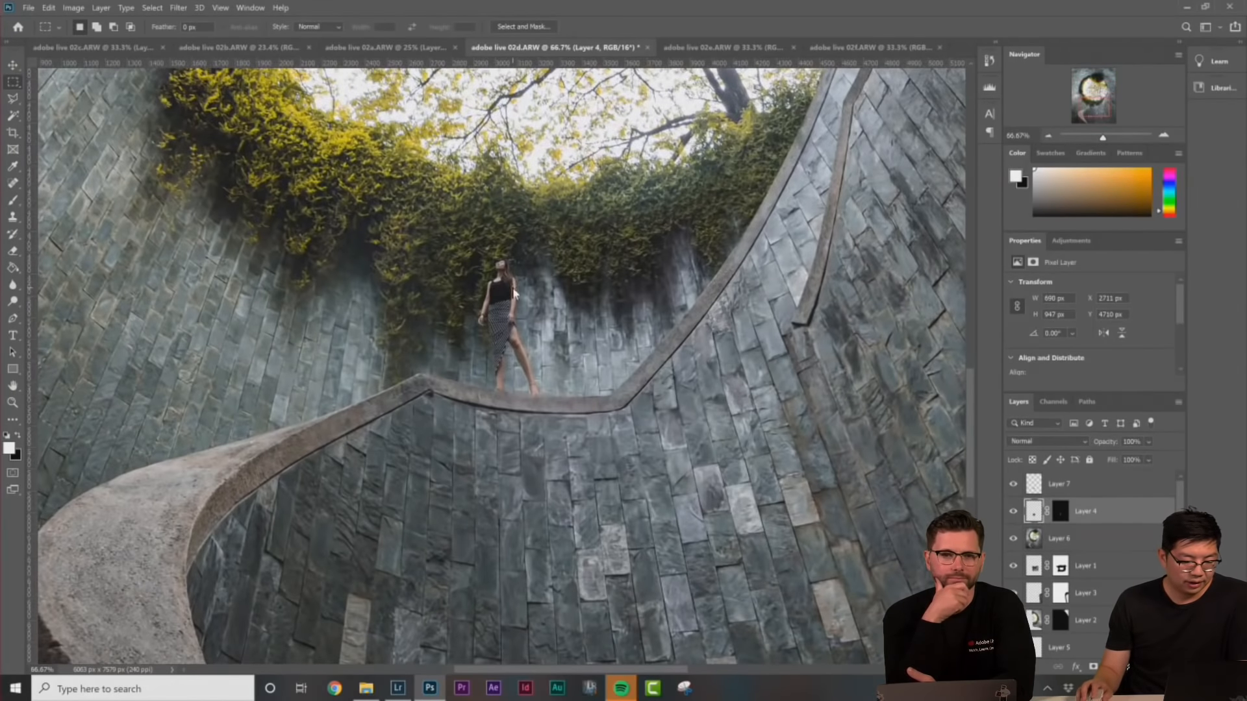
right_click(514, 293)
left_click(543, 407)
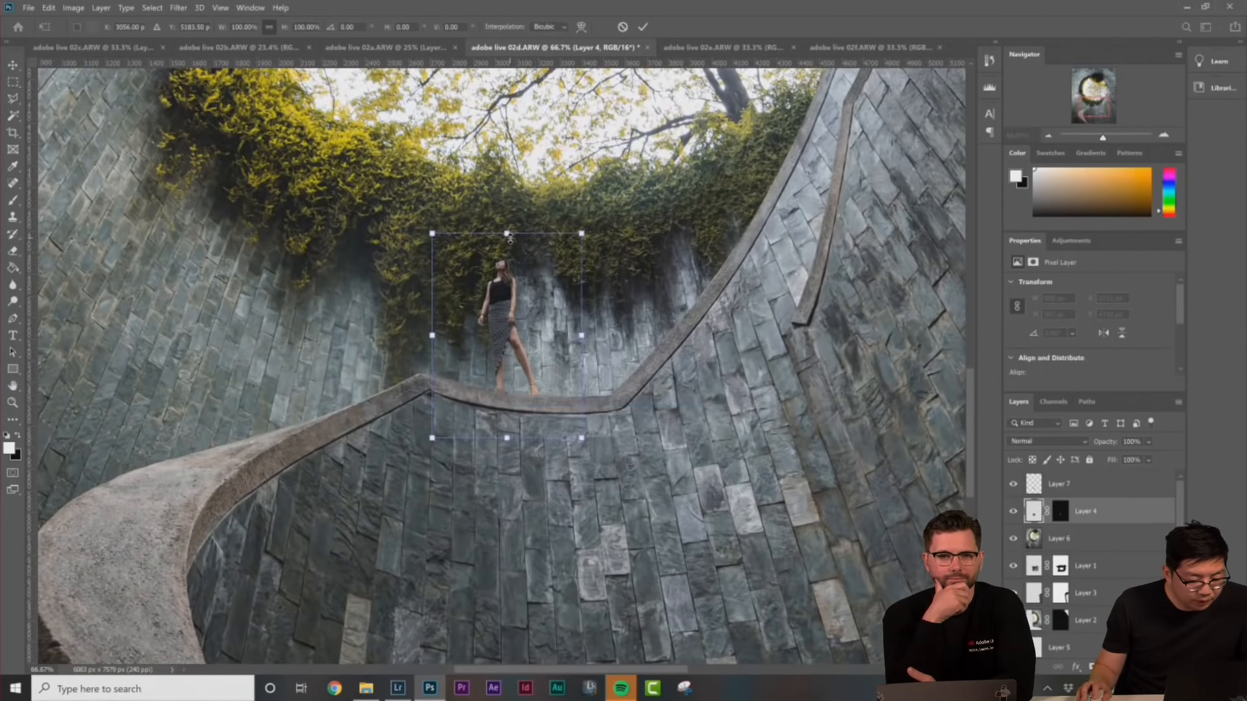
right_click(513, 300)
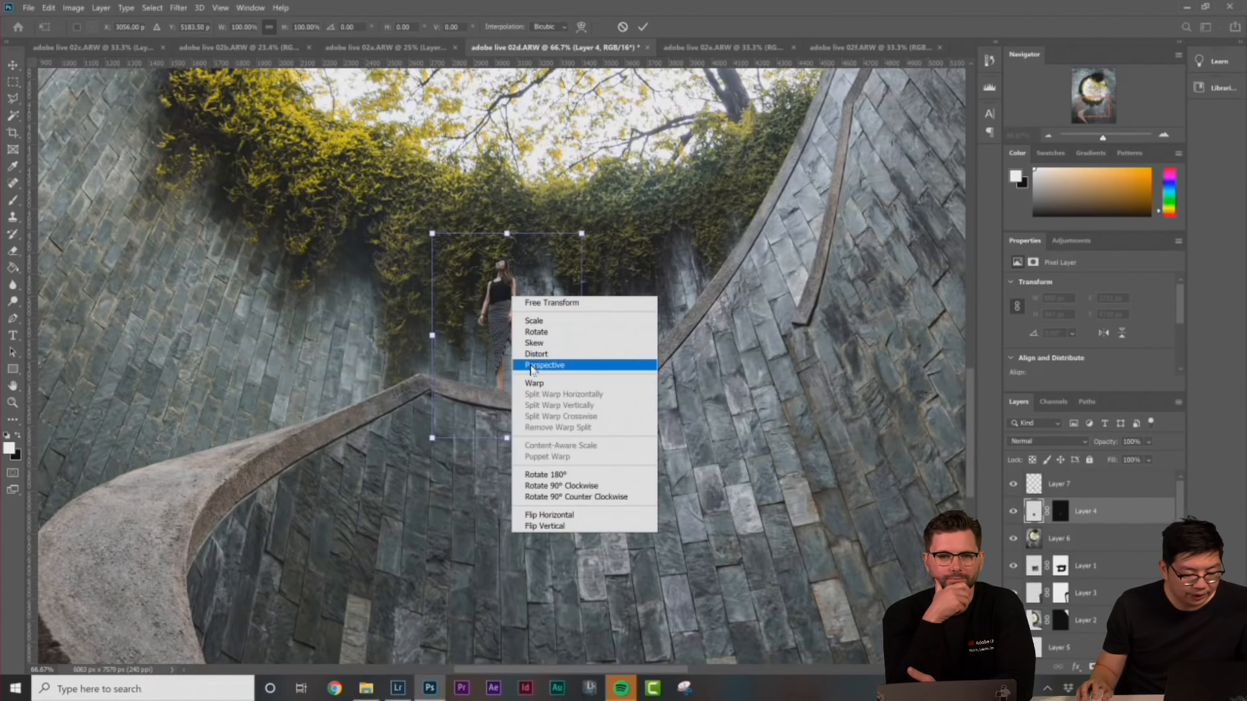
left_click(546, 364)
left_click_drag(434, 443, 434, 443)
left_click_drag(582, 341, 583, 342)
Distort the woman's transform box by shifting its upper edge slightly to the right, and apply the transform
right_click(489, 298)
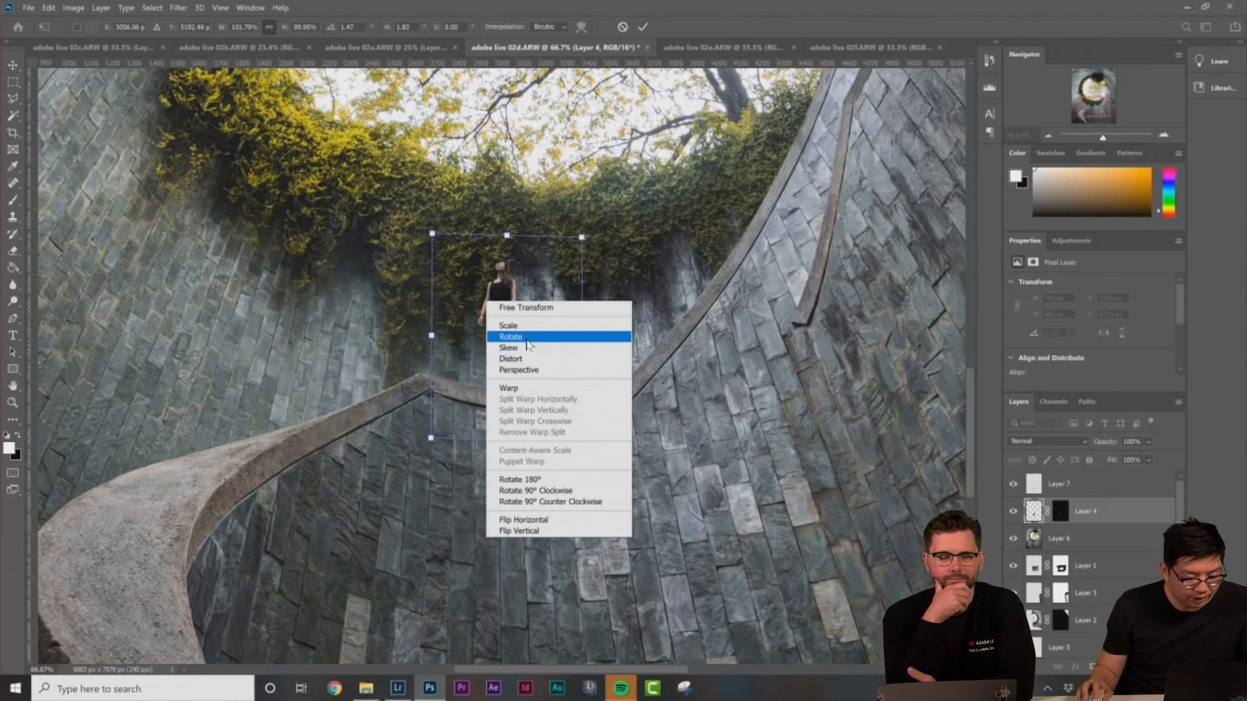
left_click(520, 356)
mouse_move(507, 235)
left_mouse_down()
mouse_move(523, 240)
mouse_move(511, 239)
left_mouse_up()
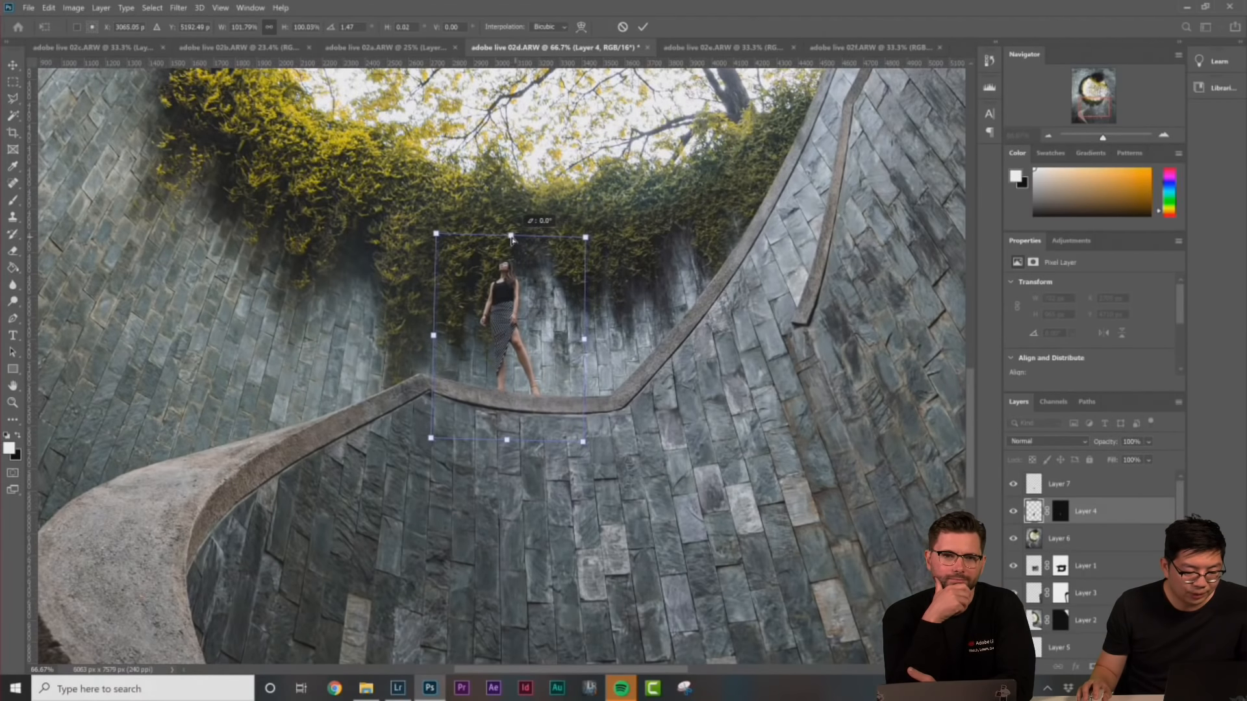
right_click(502, 299)
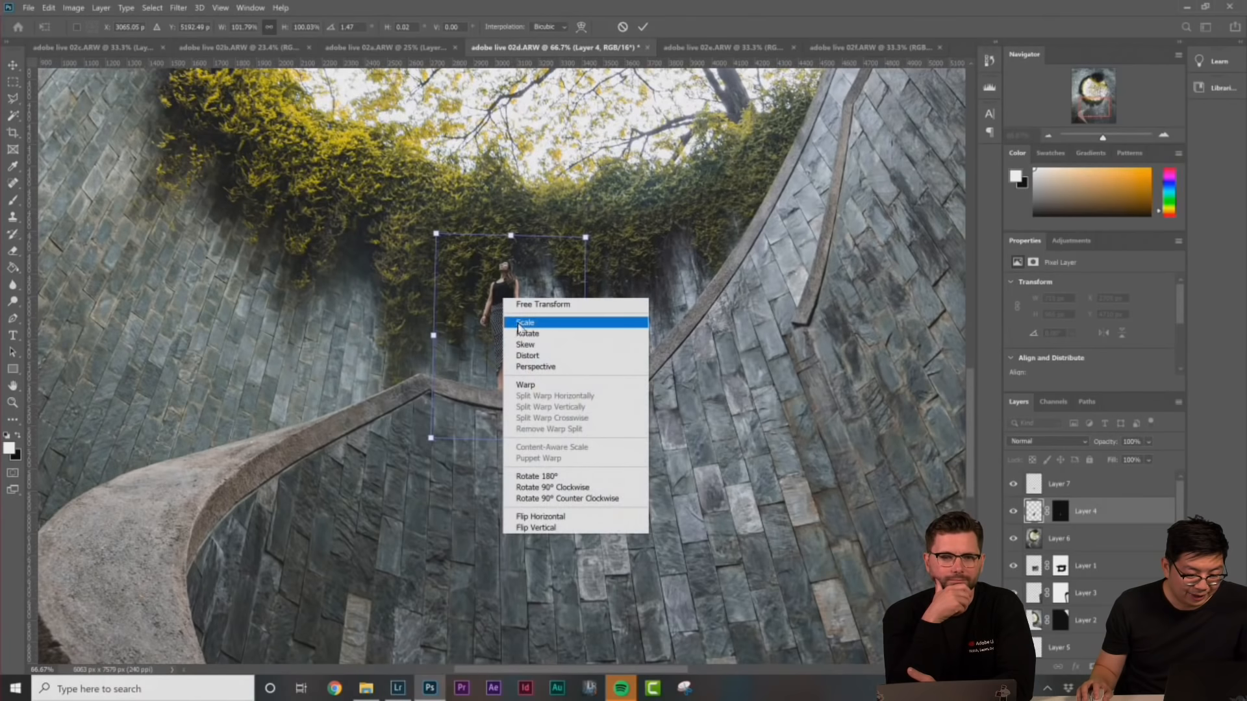
left_click(500, 323)
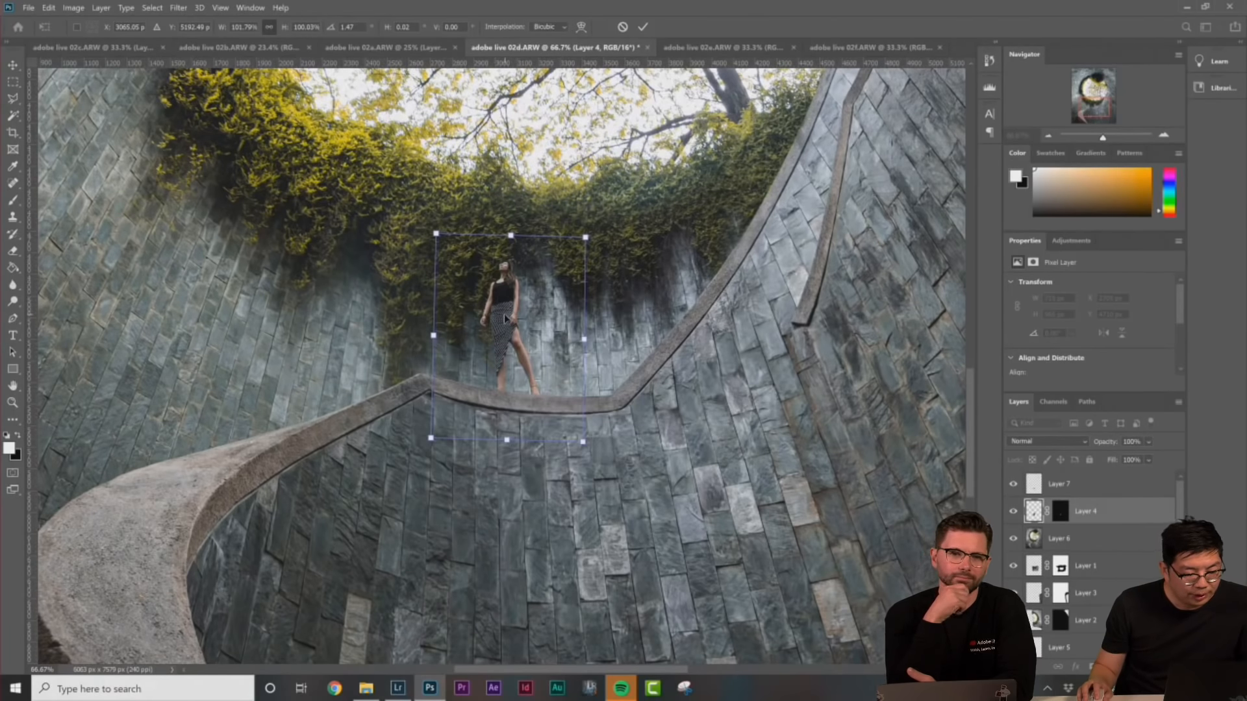
key("Return")
Try stretching the woman's head and torso on the masked Layer 4 upward to about 111% height with a marquee selection
key("ctrl+plus")
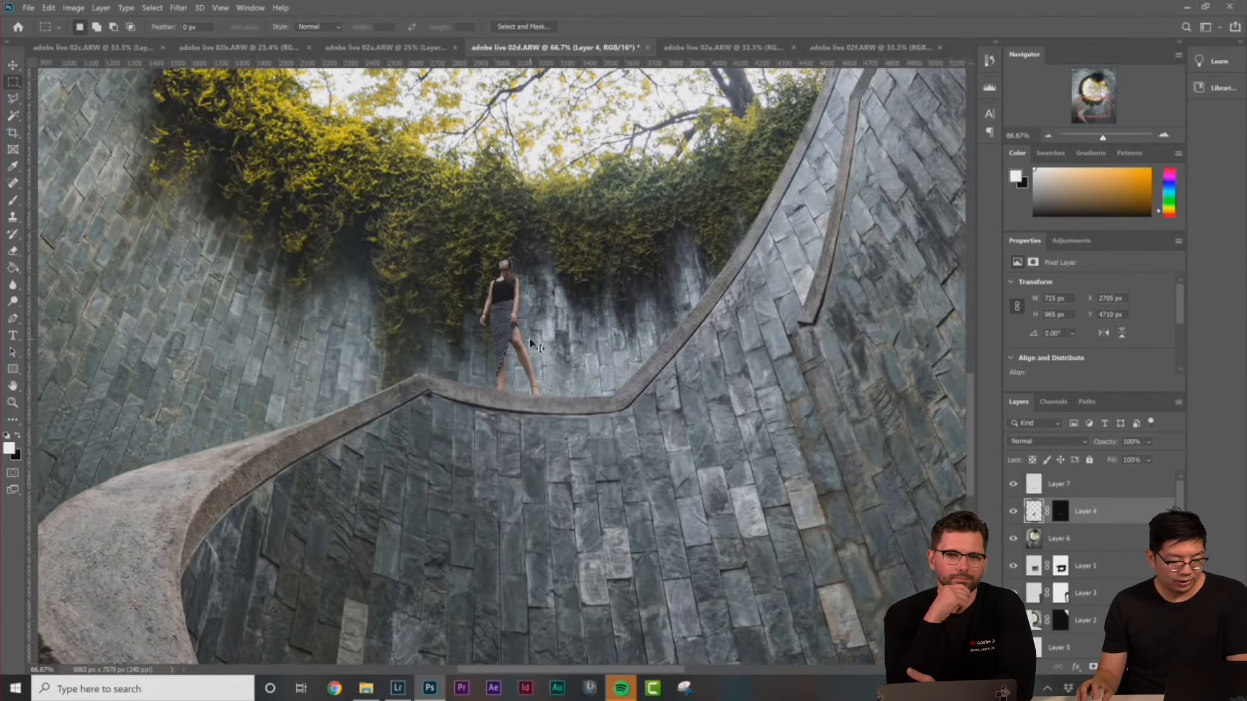
scroll(477, 295, "up", 3)
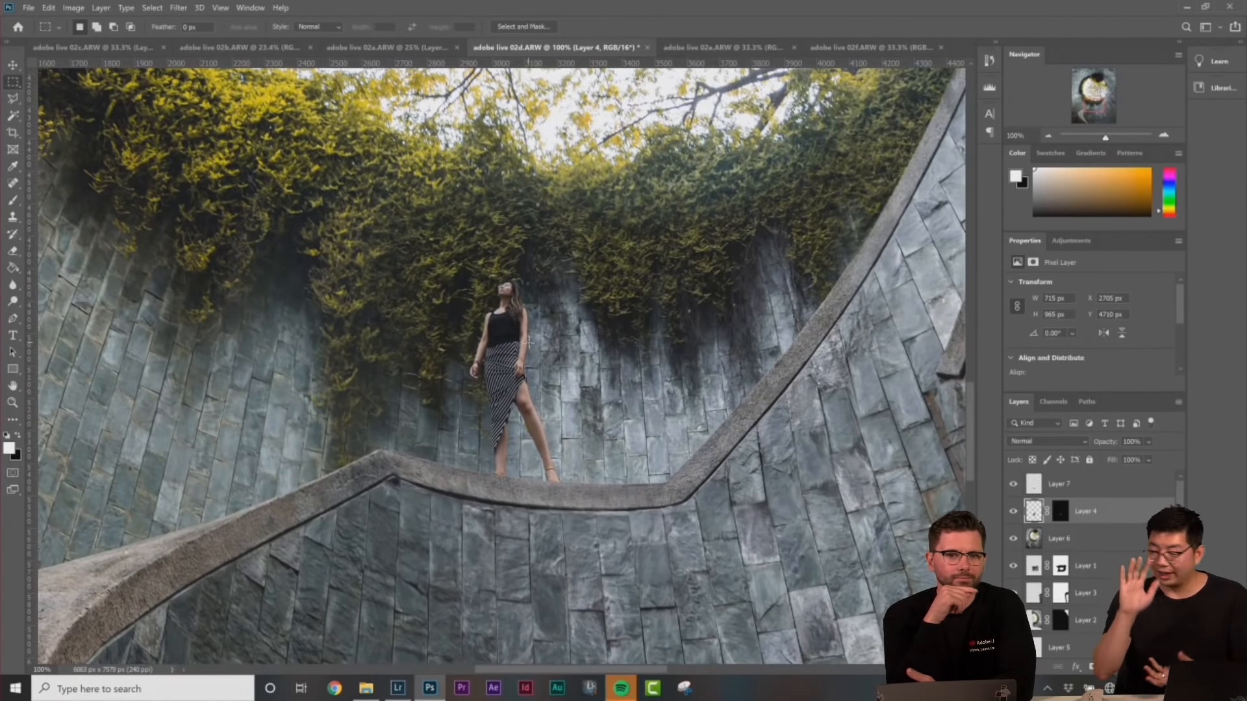
left_click_drag(457, 261, 548, 356)
right_click(515, 323)
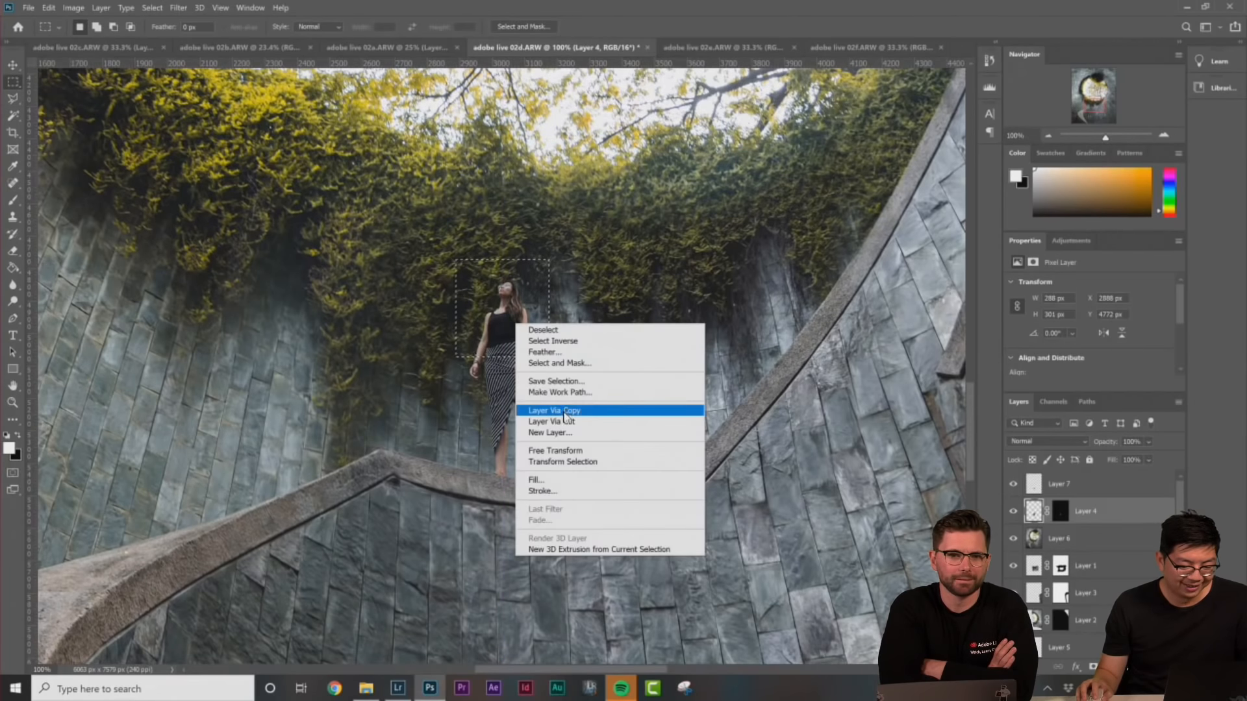
left_click(565, 451)
left_click_drag(502, 260, 502, 248)
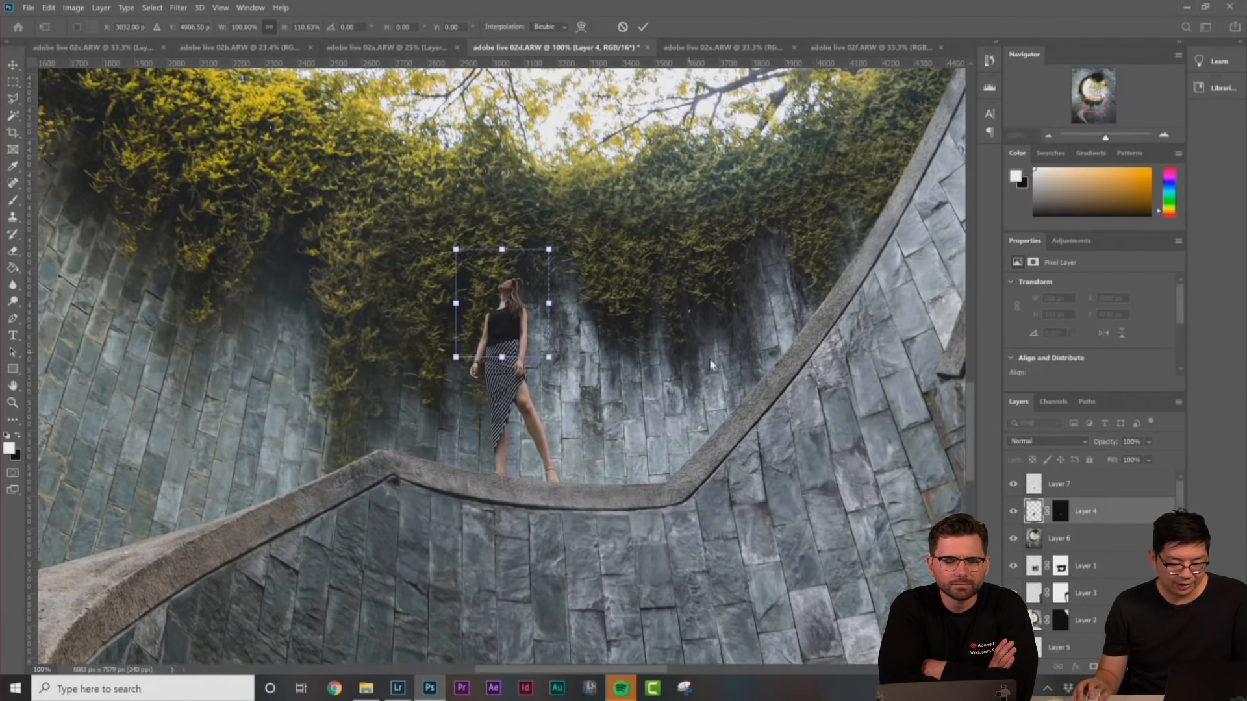
key("Return")
key("ctrl+d")
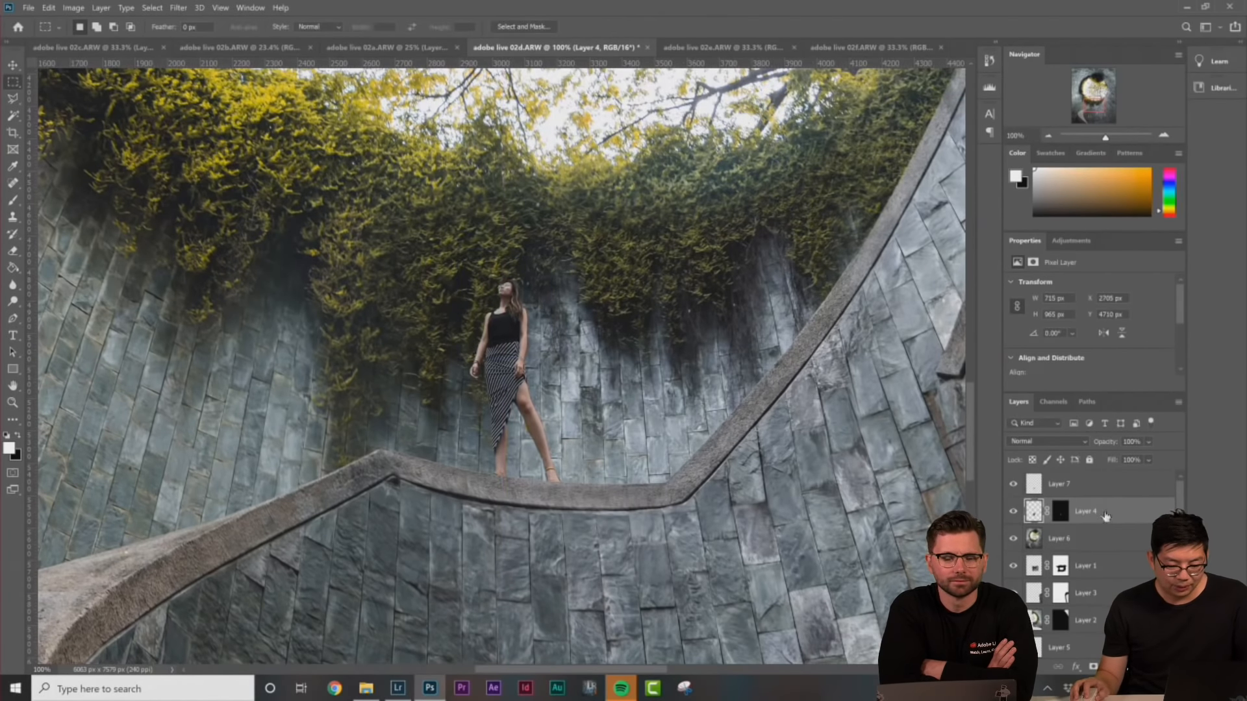
Duplicate Layer 4, bake in the copy's mask by converting it to a smart object and rasterizing it, and hide the original
right_click(1091, 520)
left_click(1011, 201)
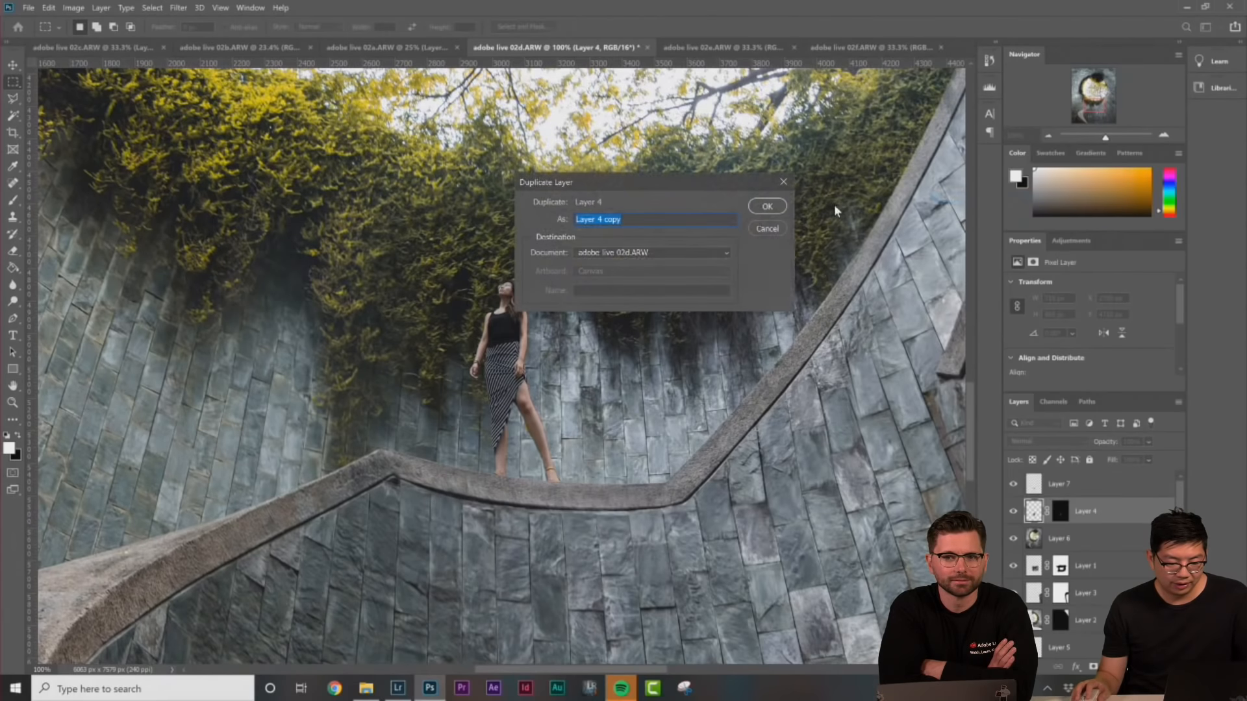
left_click(765, 203)
right_click(1143, 513)
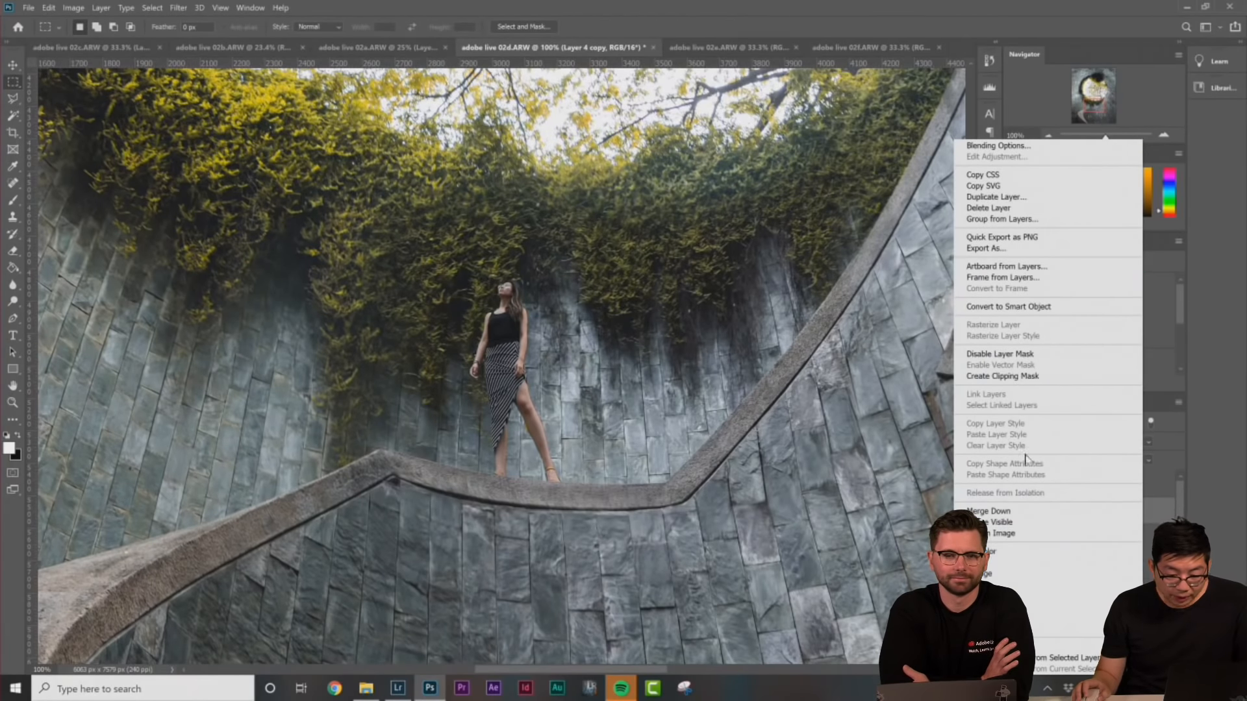
left_click(1045, 307)
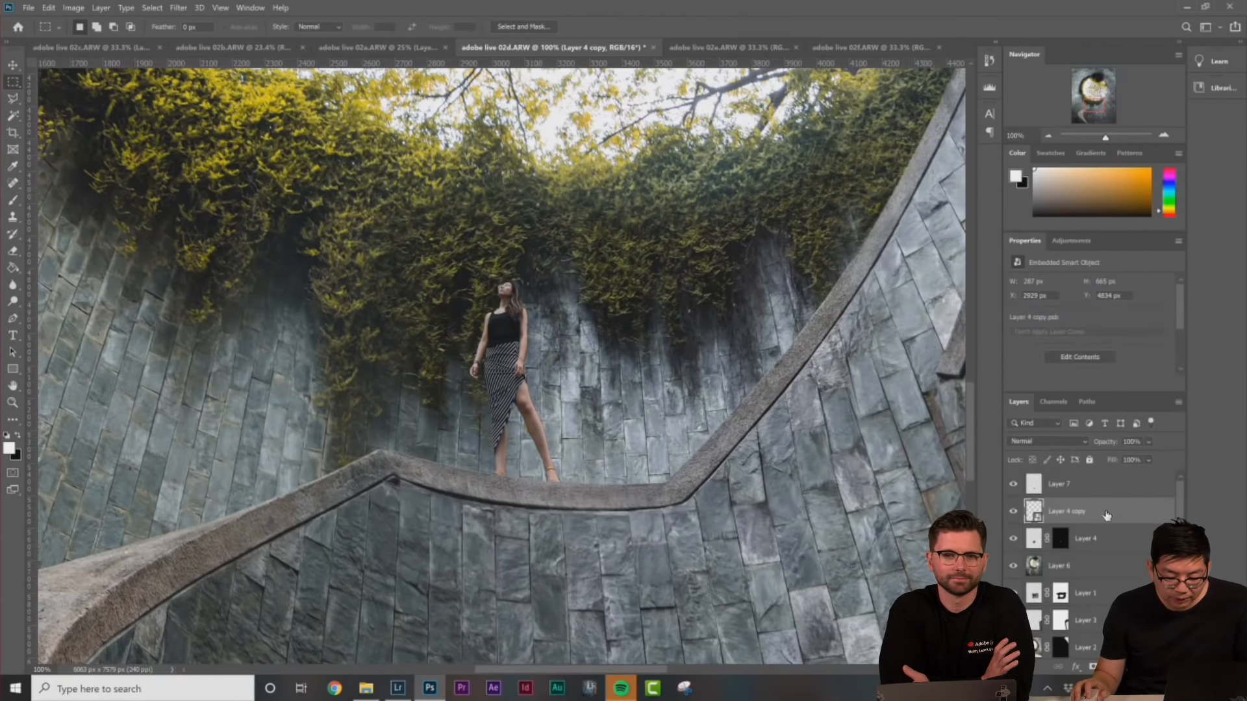
right_click(1097, 510)
left_click(1003, 354)
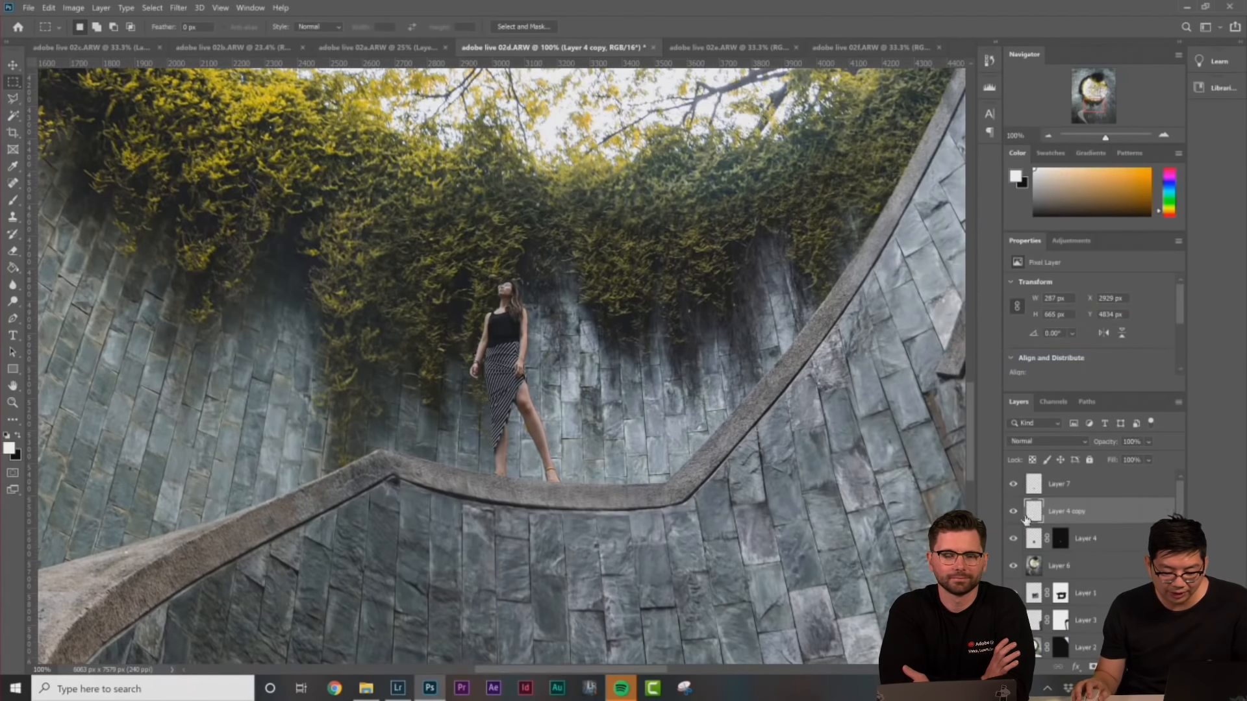
left_click(1012, 512)
left_click(1012, 512)
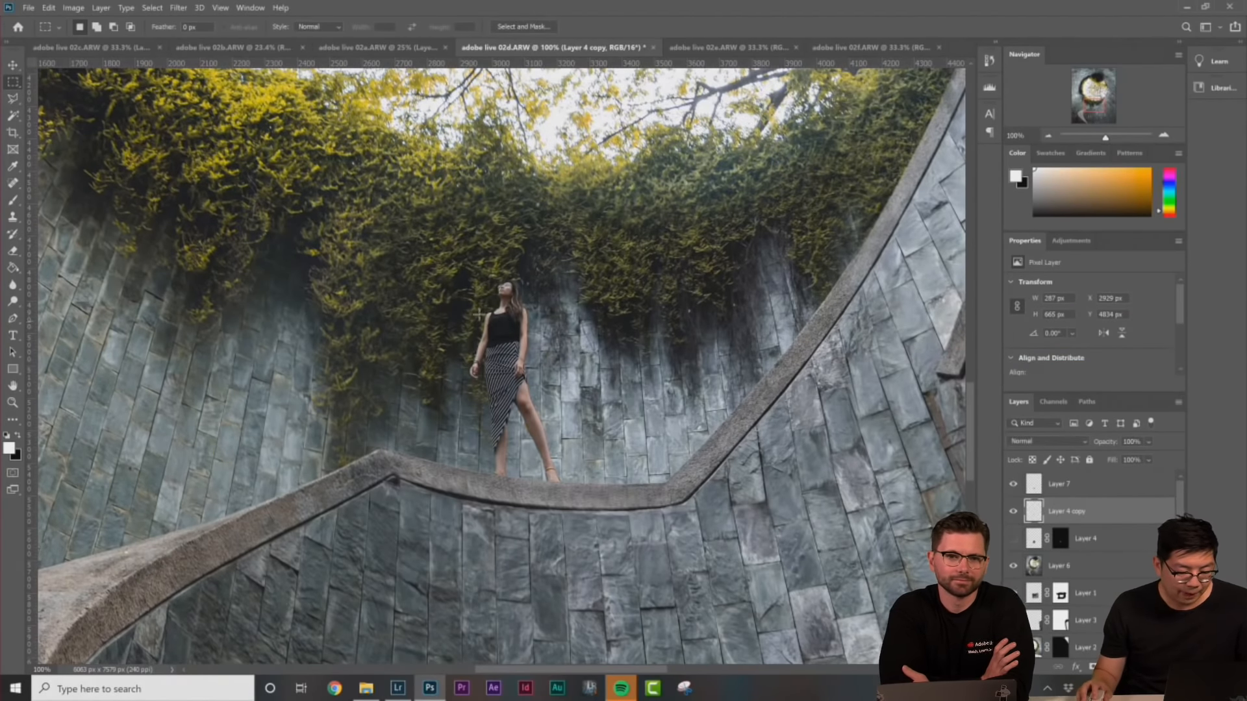
Select the woman's head and torso on Layer 4 copy with a rectangular marquee and stretch them upward to about 110% height
left_click_drag(454, 265, 546, 361)
right_click(500, 310)
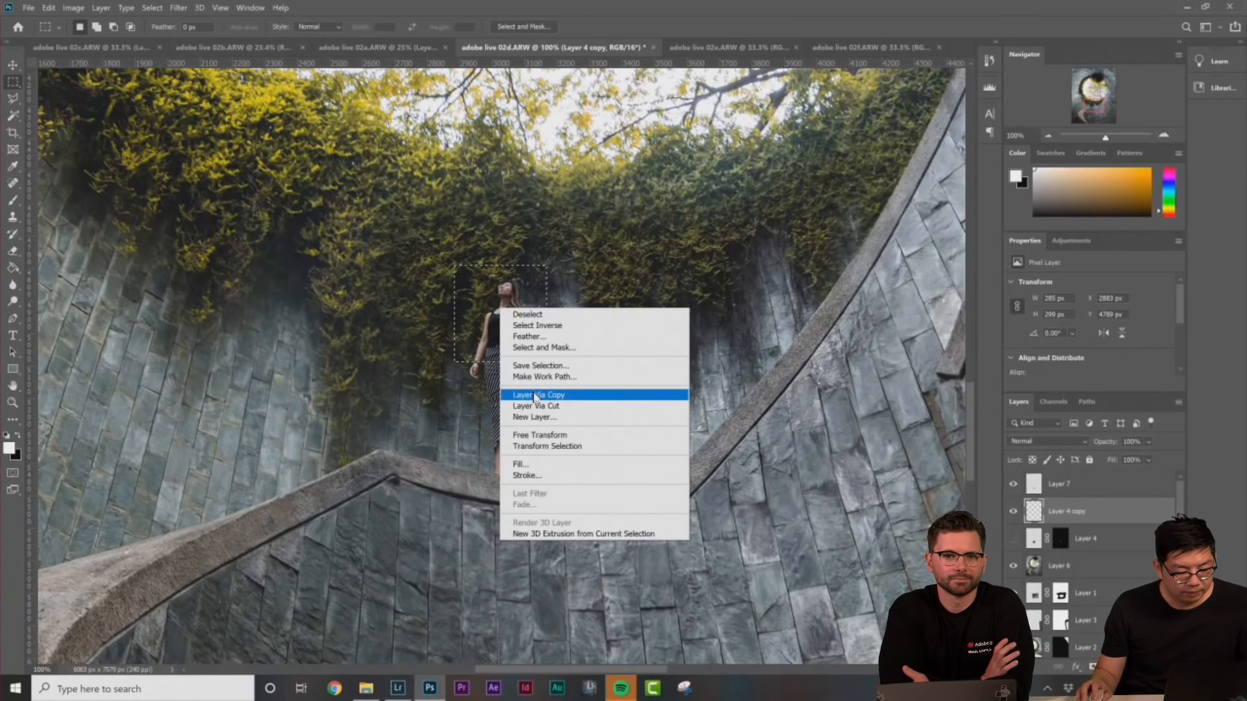
left_click(536, 435)
left_click_drag(500, 265, 504, 256)
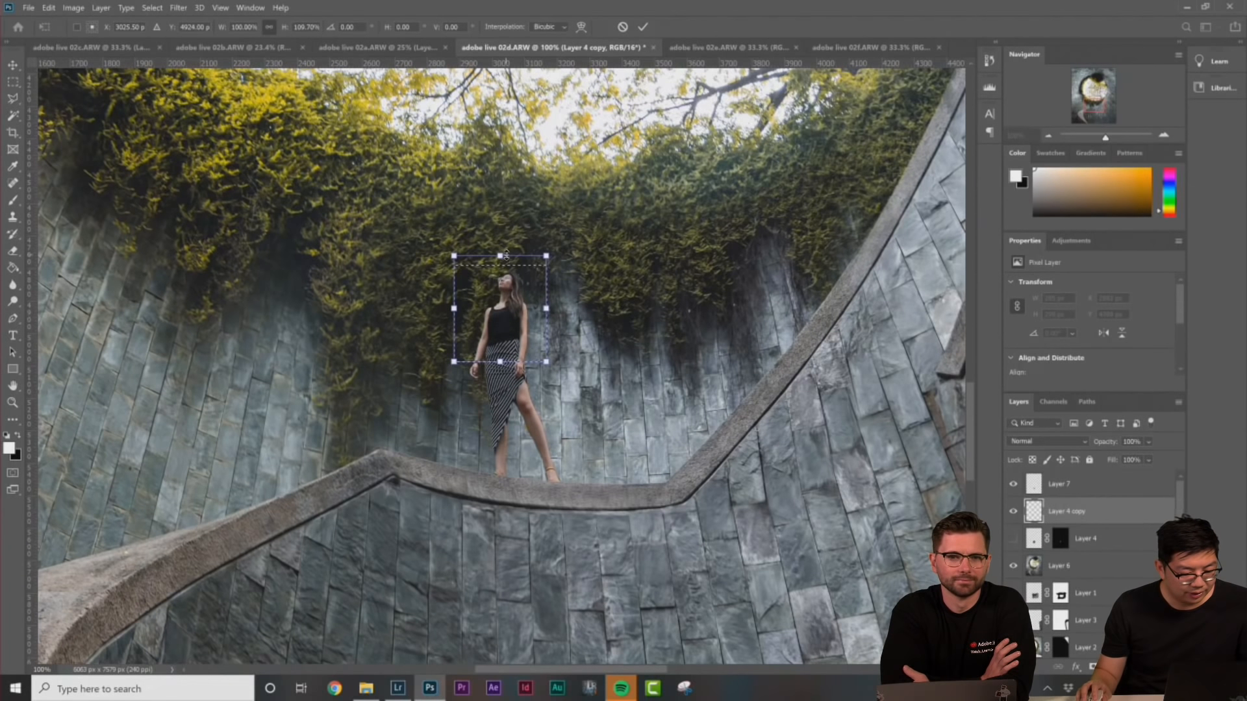
key("Return")
key("m")
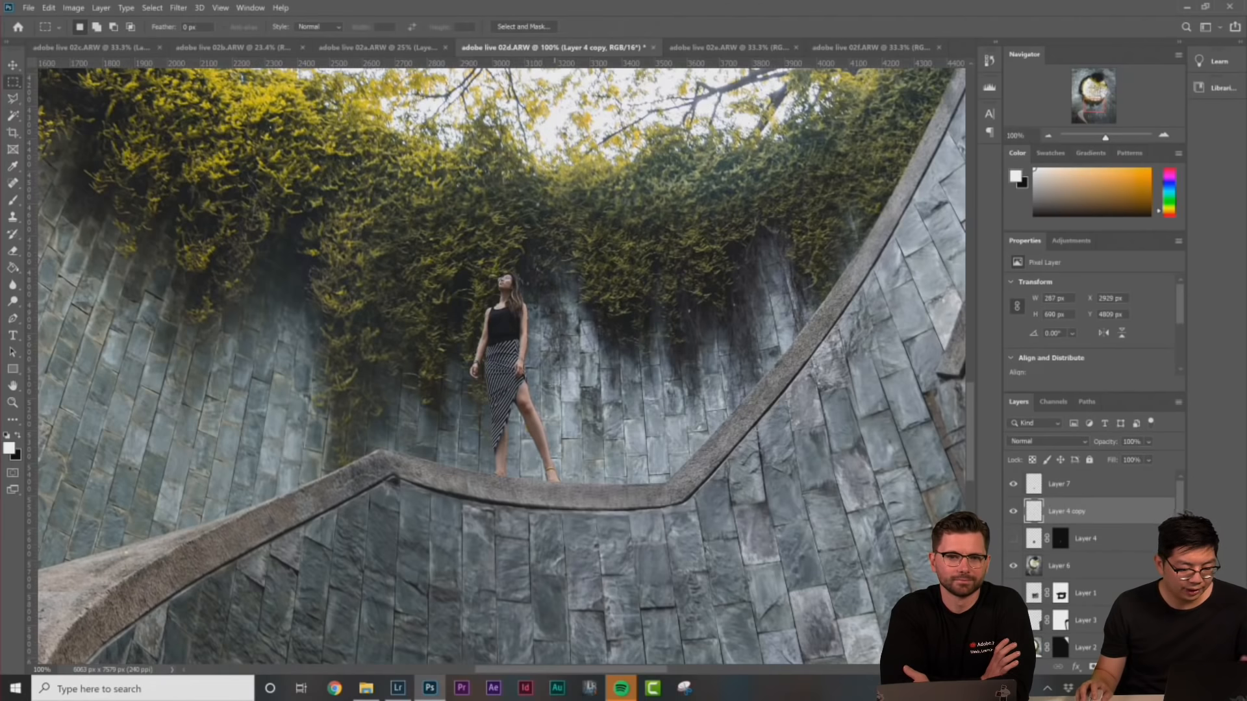
Scale the whole woman on Layer 4 copy down proportionally to about 91%, 261 by 628 px, keeping her feet at the ledge
right_click(516, 347)
left_click(551, 465)
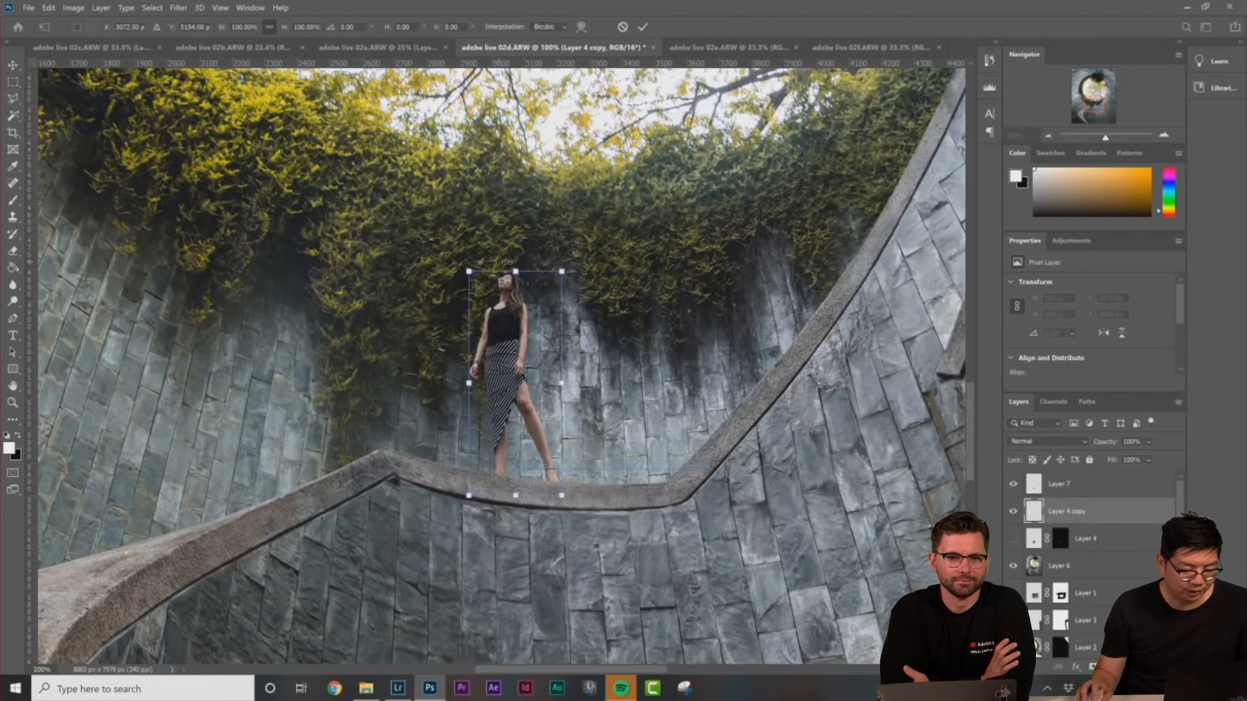
left_click_drag(516, 270, 520, 288)
left_click_drag(505, 387, 500, 386)
left_click_drag(518, 289, 520, 294)
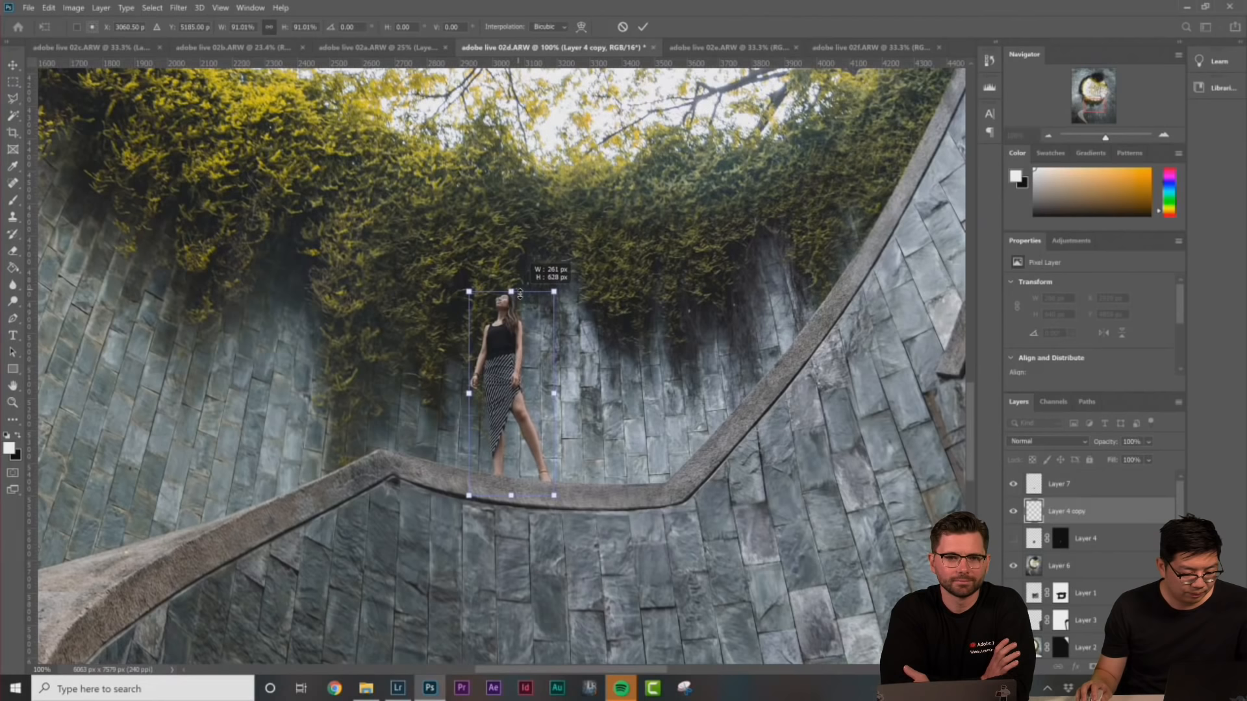
key("Return")
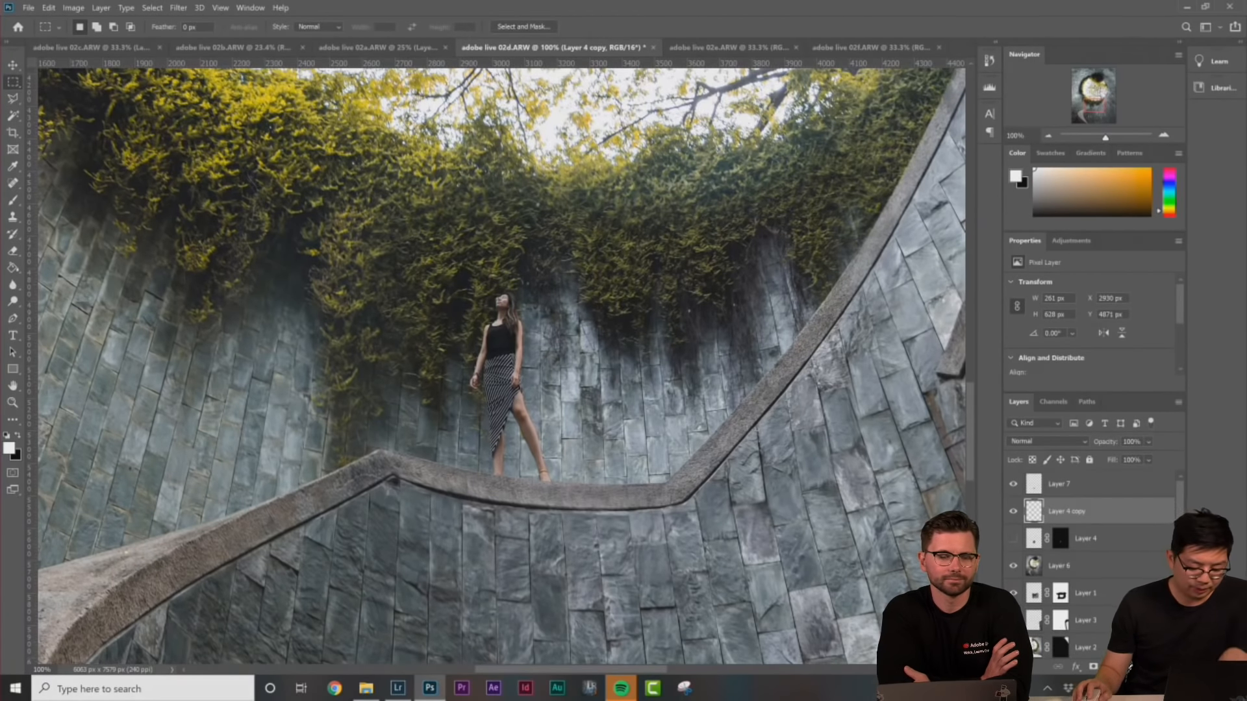
Add a Brightness/Contrast adjustment layer above Layer 4 copy and clip it to the woman
key("ctrl+0")
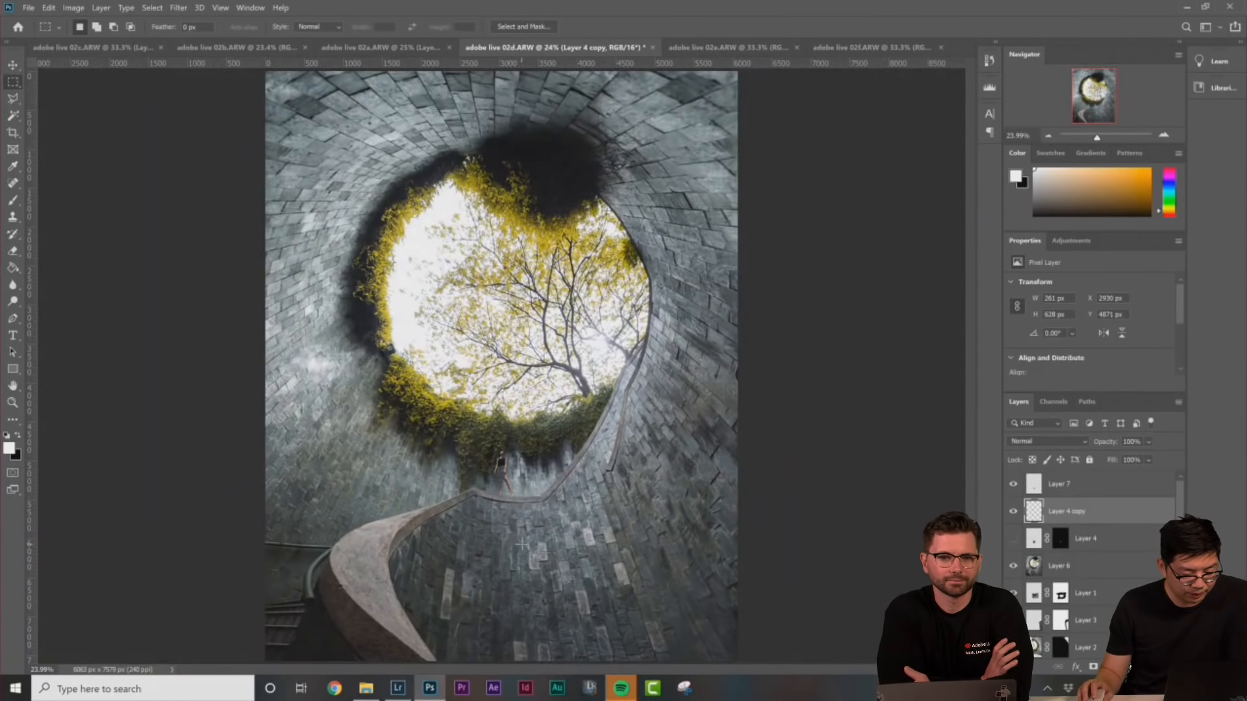
key("ctrl+plus")
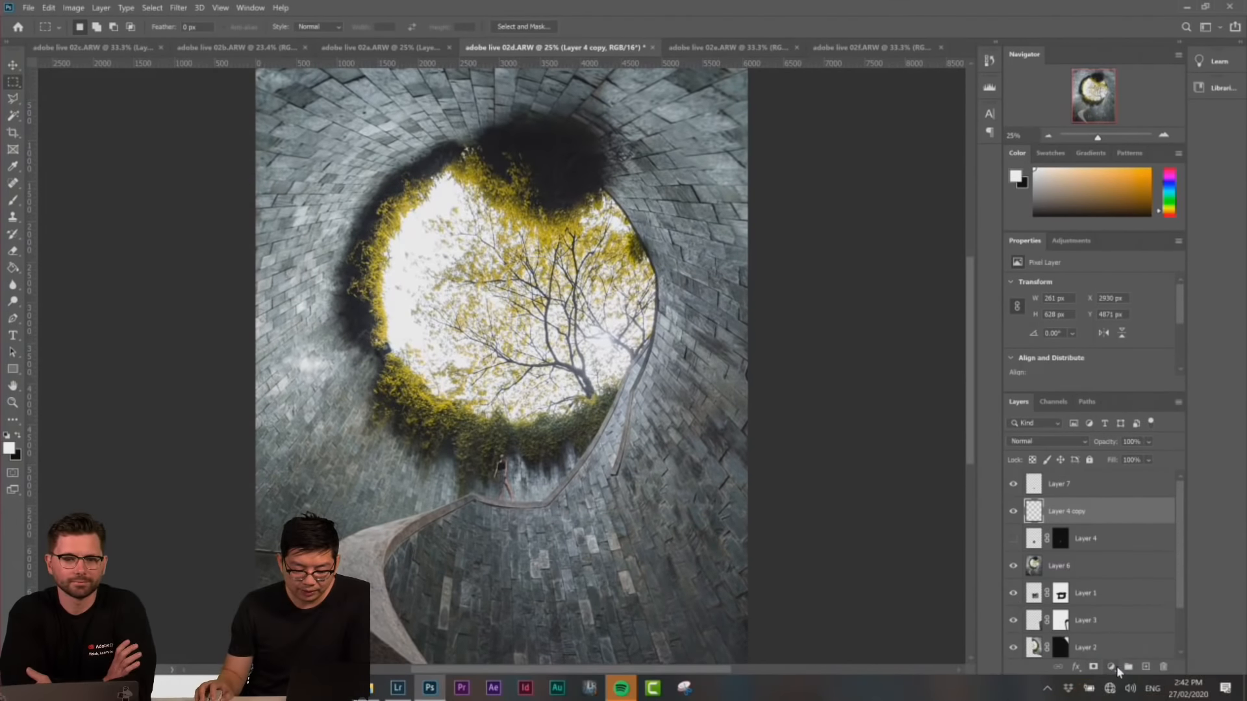
left_click(1110, 666)
left_click(1146, 479)
right_click(1131, 518)
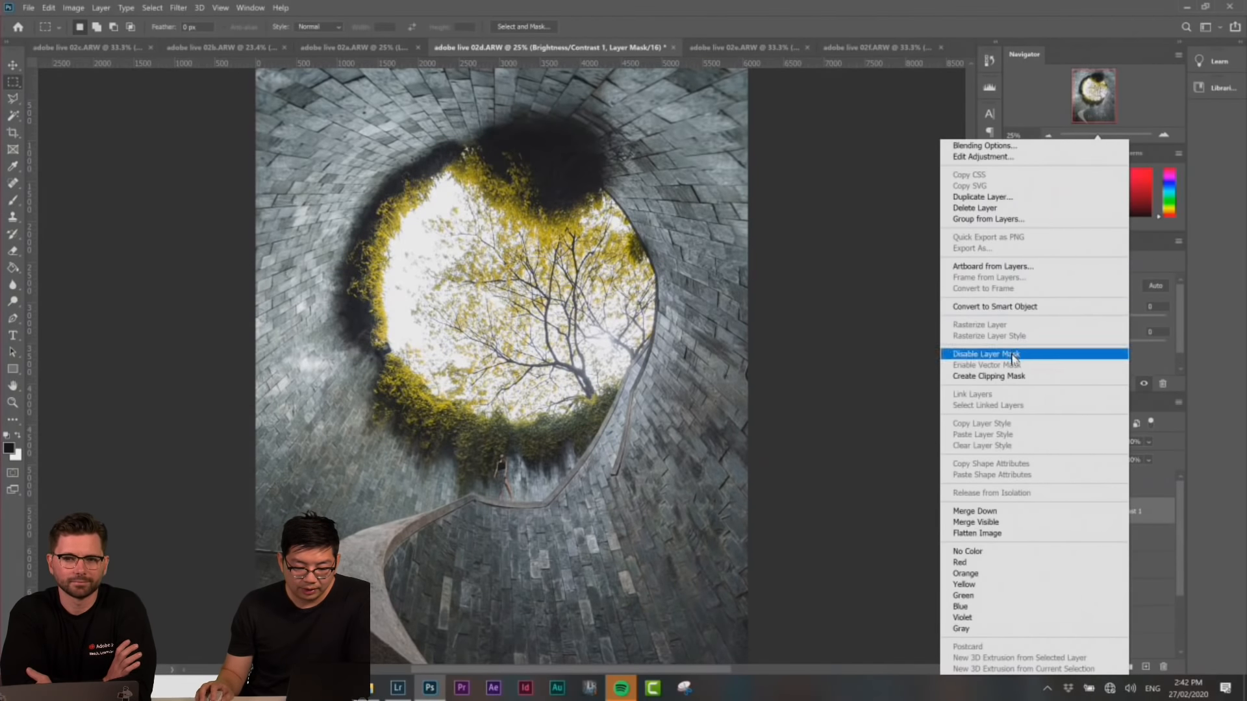
left_click(1000, 376)
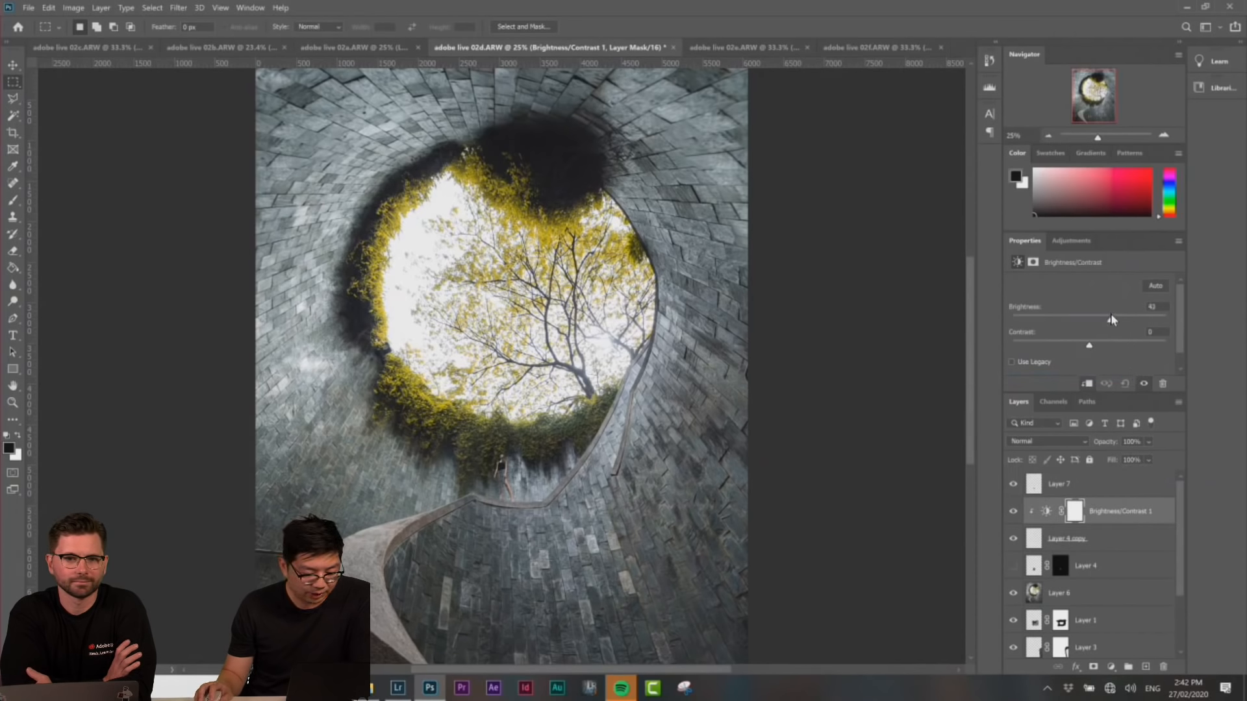
Set the clipped Brightness/Contrast adjustment to brightness 20 and contrast -5, checking the woman up close against the wall
left_click_drag(1112, 317, 1083, 344)
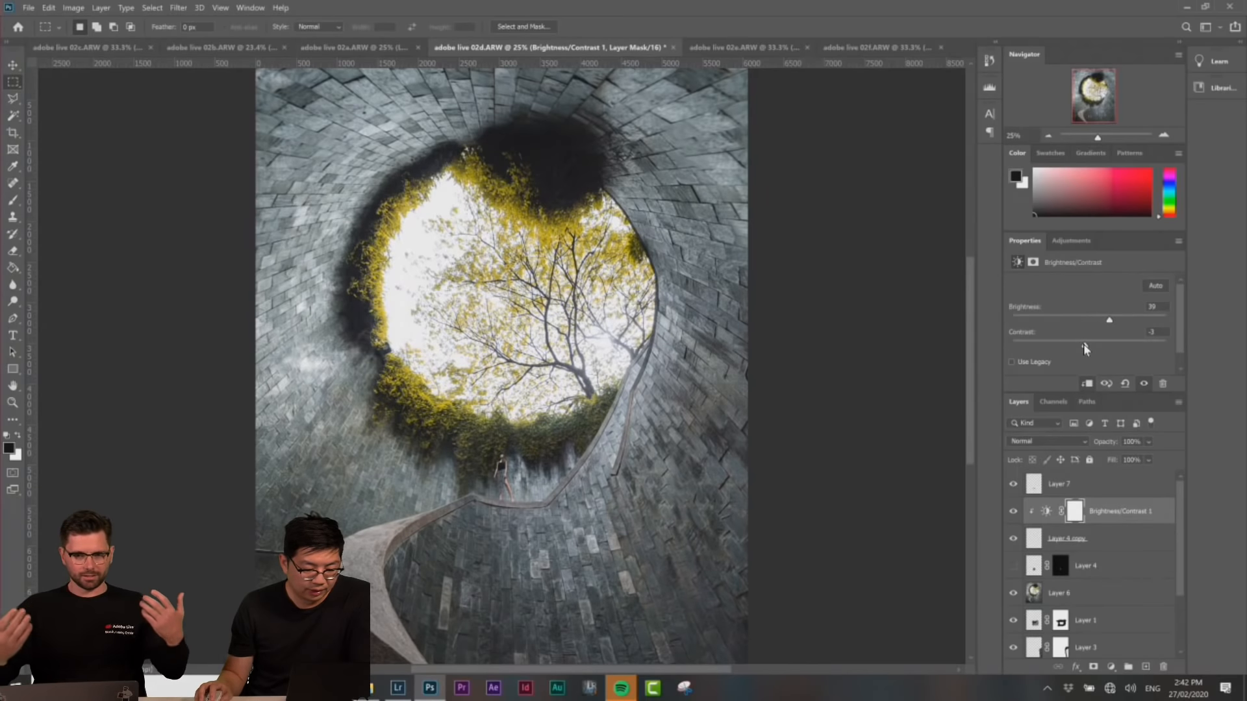
key("ctrl+plus")
left_click_drag(515, 495, 565, 331)
key("ctrl+plus")
key("ctrl+plus")
key("ctrl+plus")
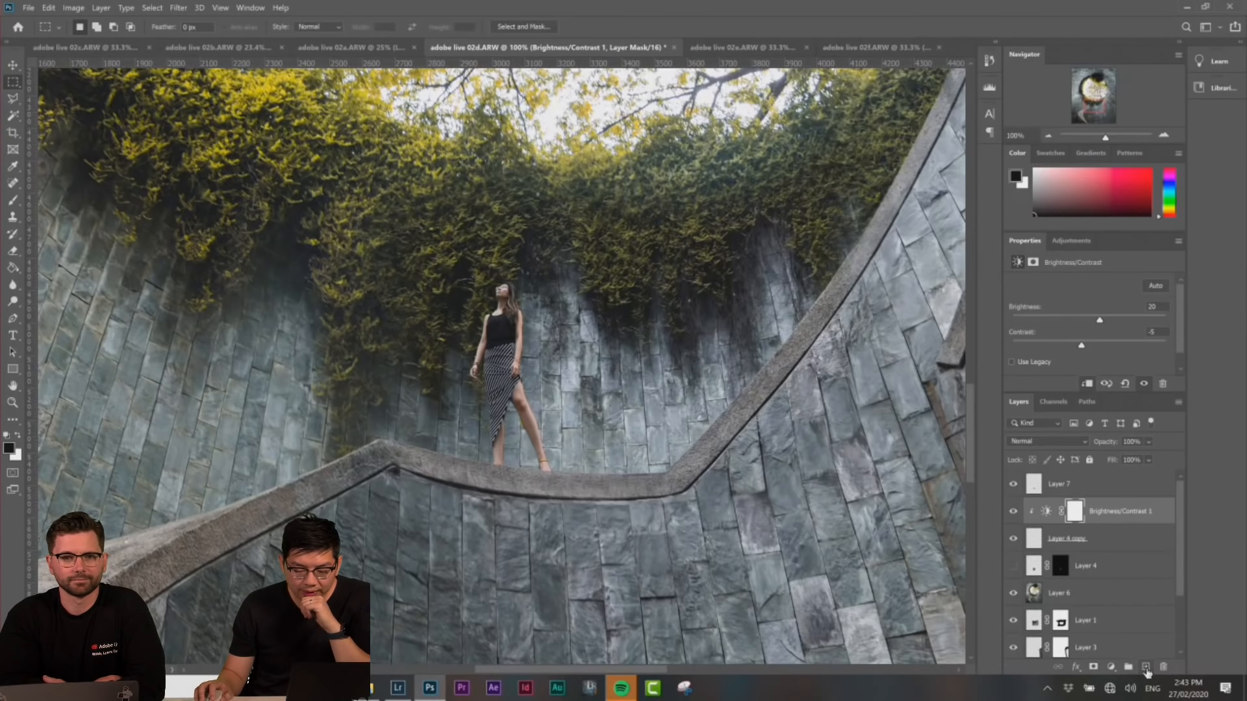
Add a Color Balance adjustment clipped to the woman and nudge its midtones slightly toward cyan, green and blue
left_click(1116, 673)
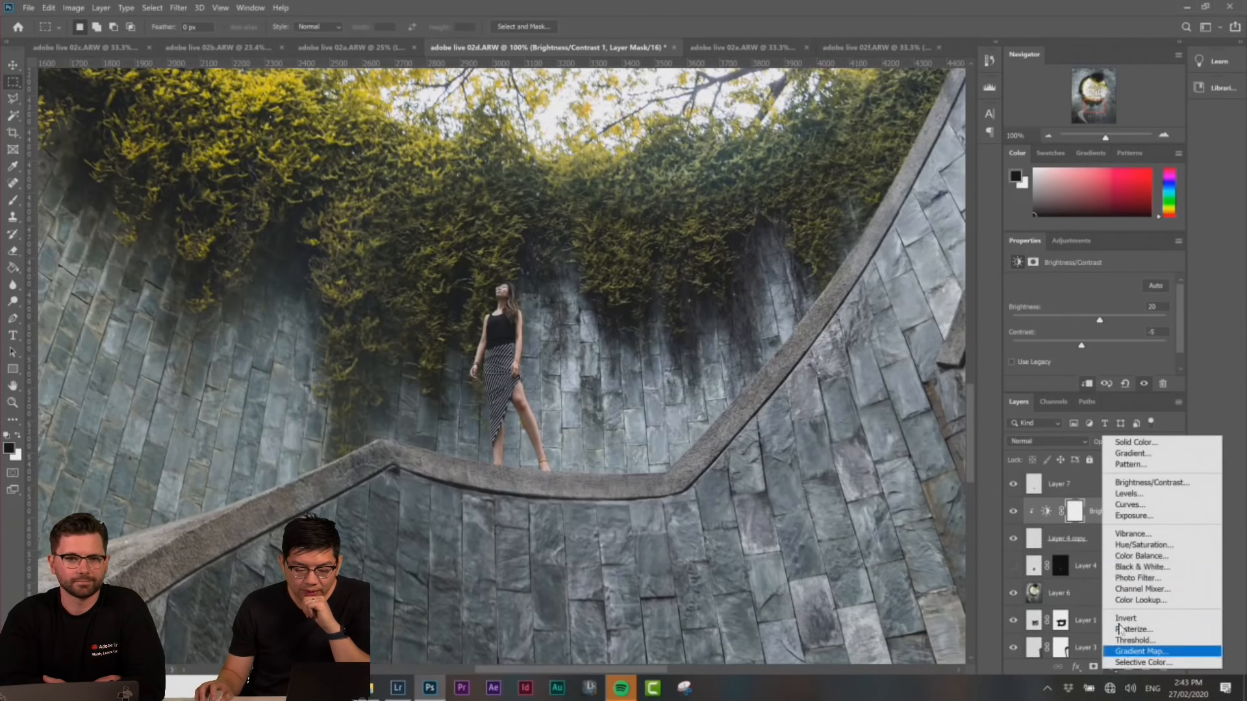
left_click(1140, 555)
right_click(1109, 516)
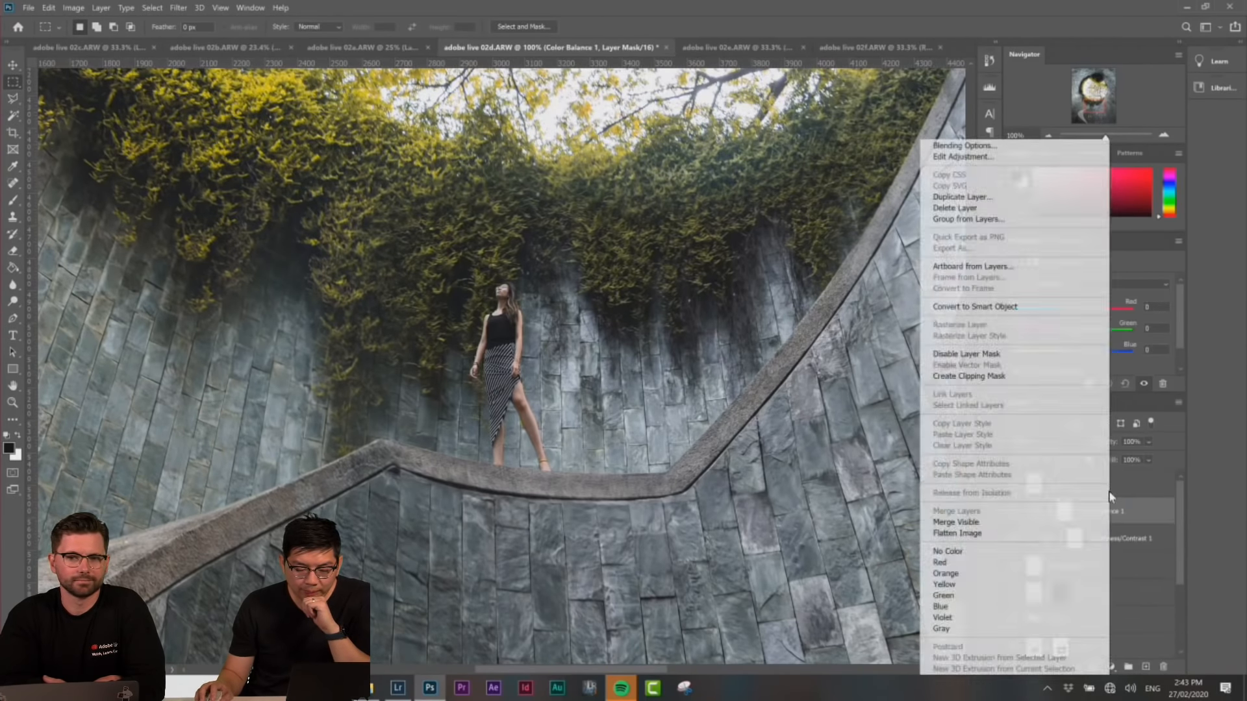
left_click(990, 375)
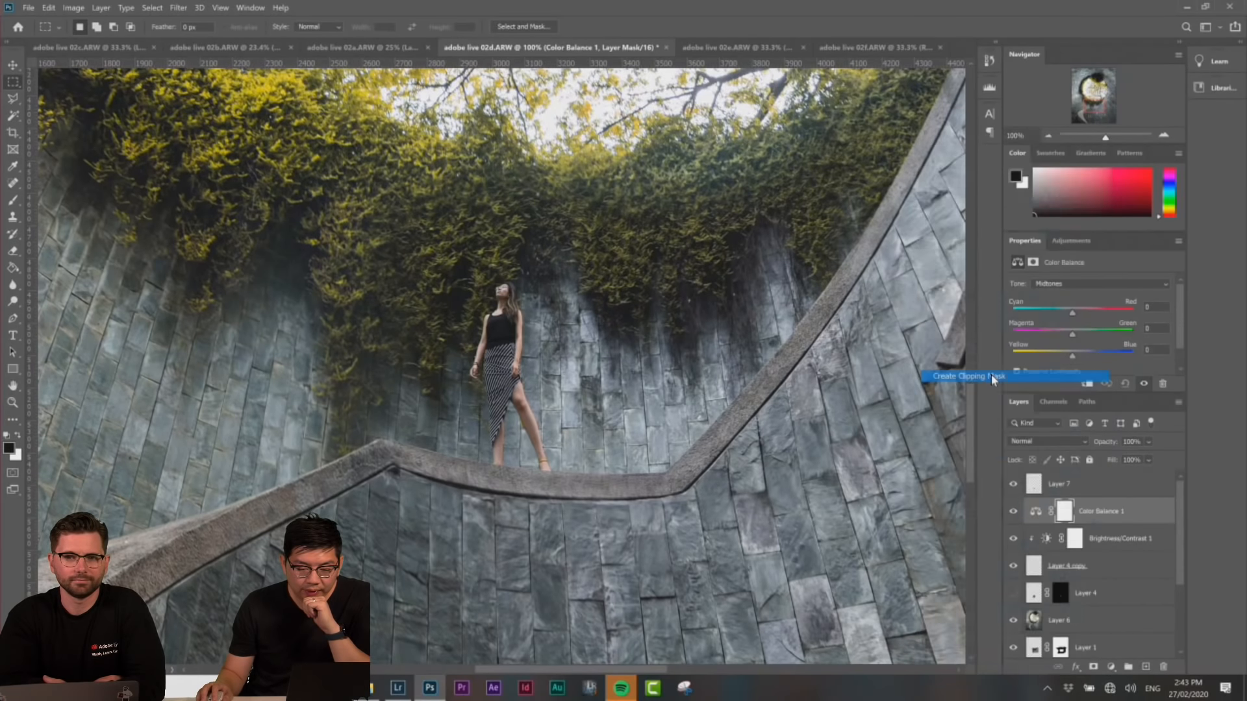
left_click_drag(1071, 311, 1066, 310)
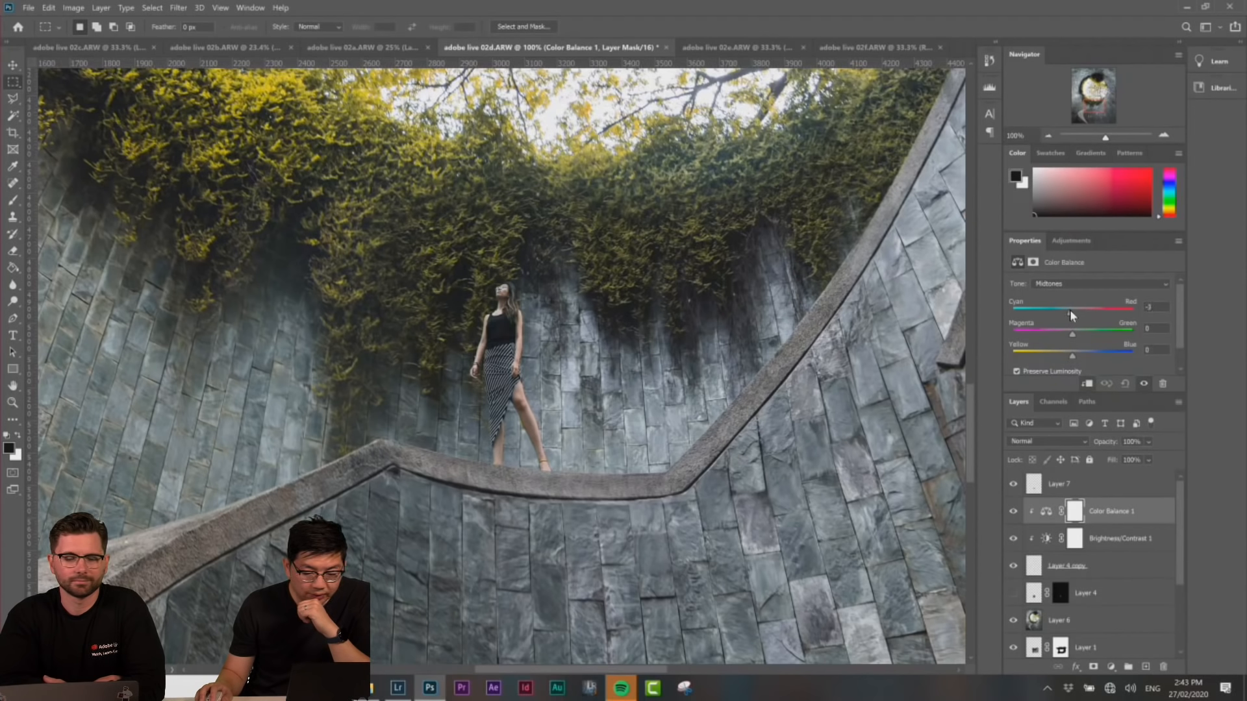
left_click_drag(1071, 361, 1077, 361)
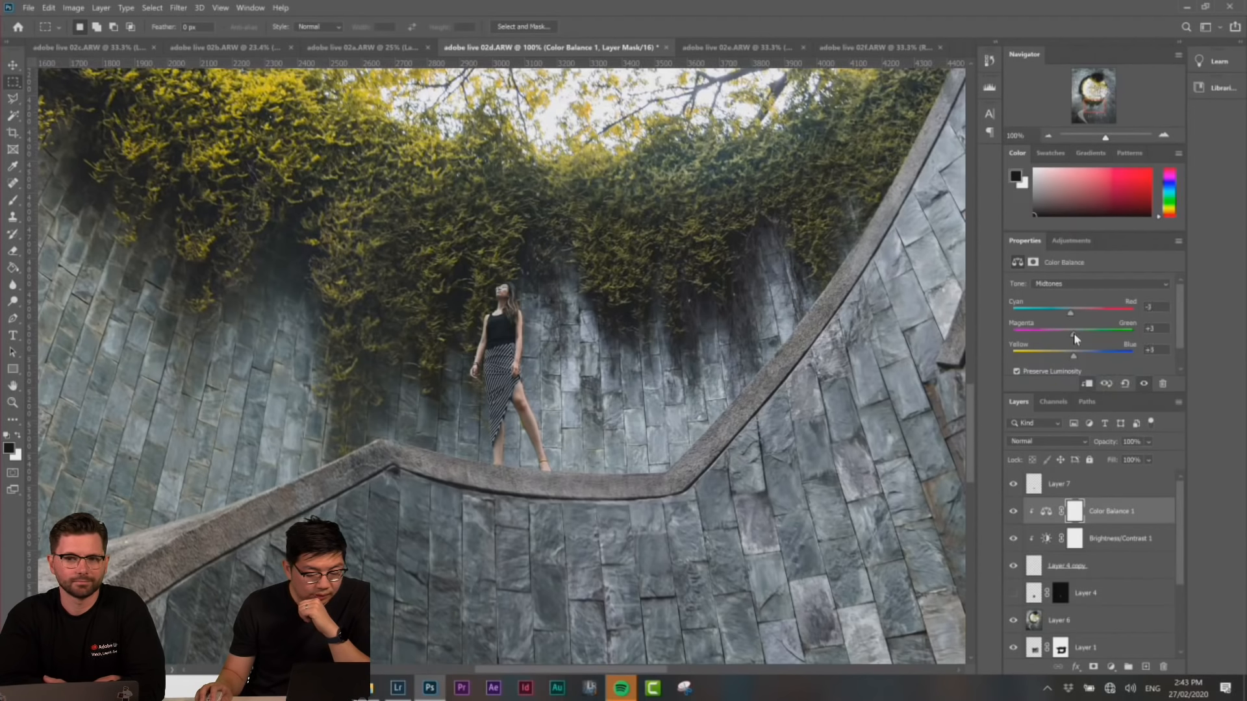
Transform the woman on Layer 4 copy, slightly distorting her lower edge and stretching her upward to 272 by 642 px
left_click(1118, 566)
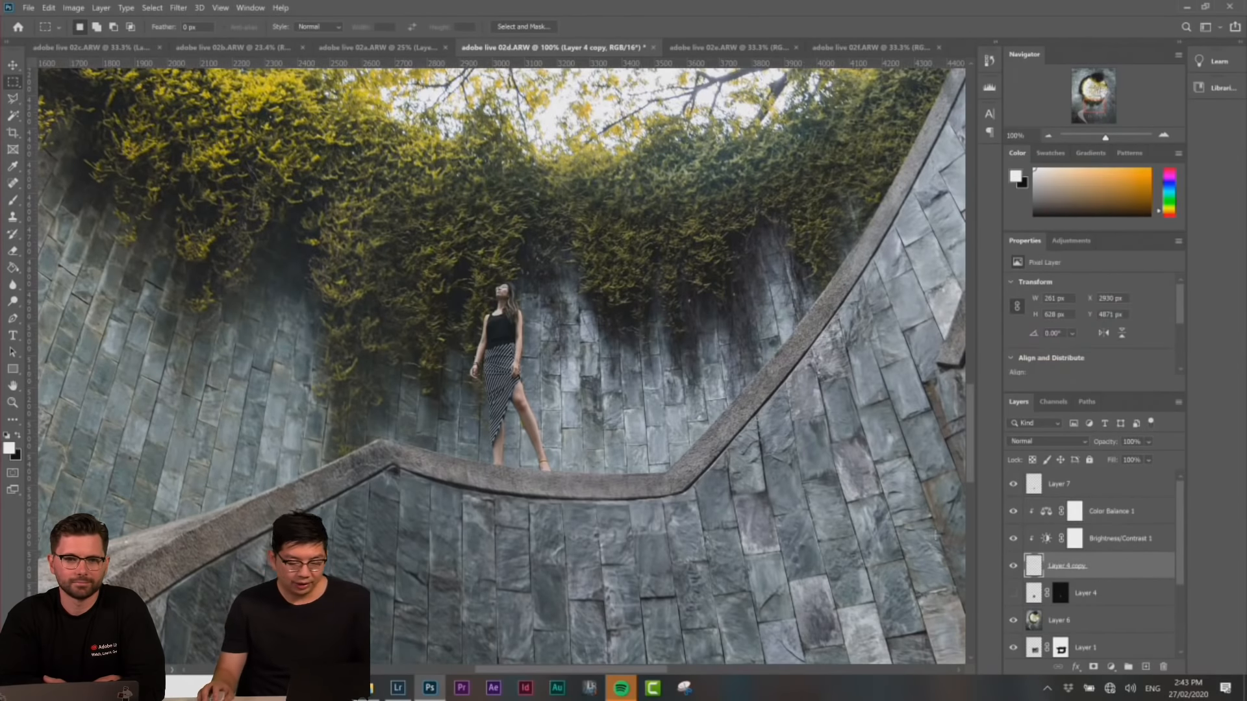
right_click(495, 321)
left_click(527, 436)
right_click(513, 338)
left_click(552, 401)
left_click_drag(468, 493, 468, 492)
left_click_drag(503, 379, 501, 380)
right_click(506, 305)
left_click(521, 331)
left_click_drag(513, 281, 513, 275)
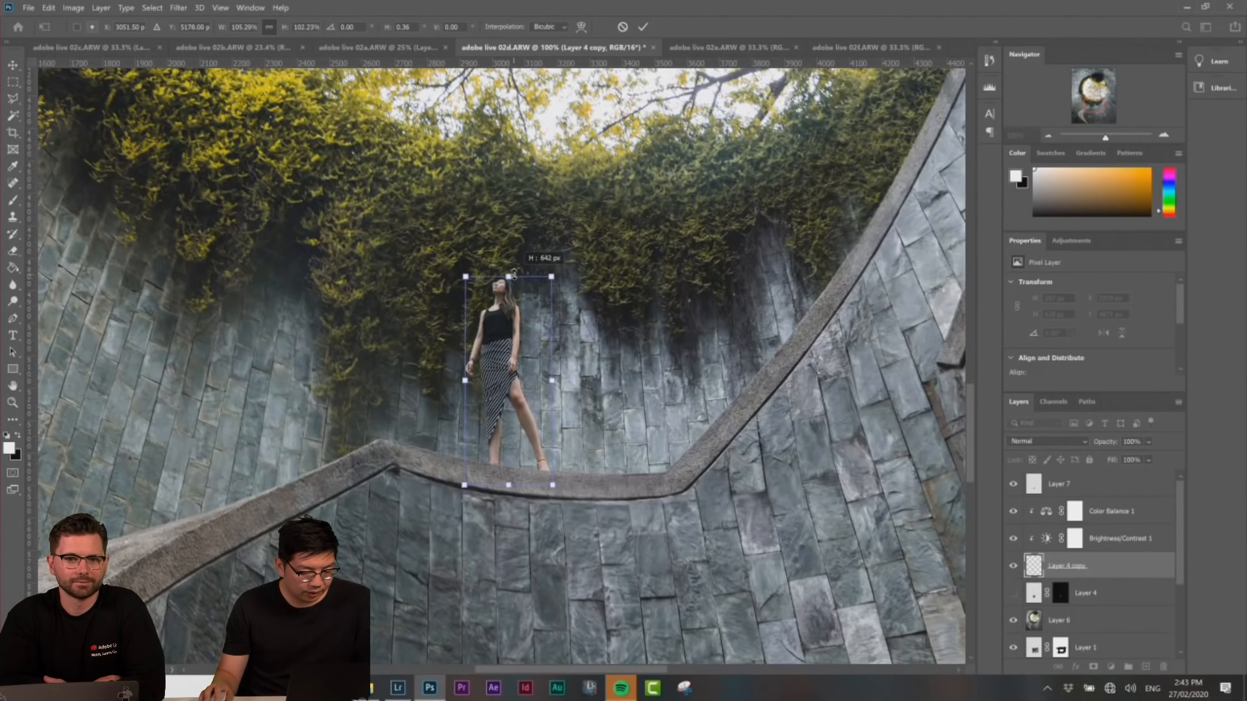
key("Return")
key("ctrl+0")
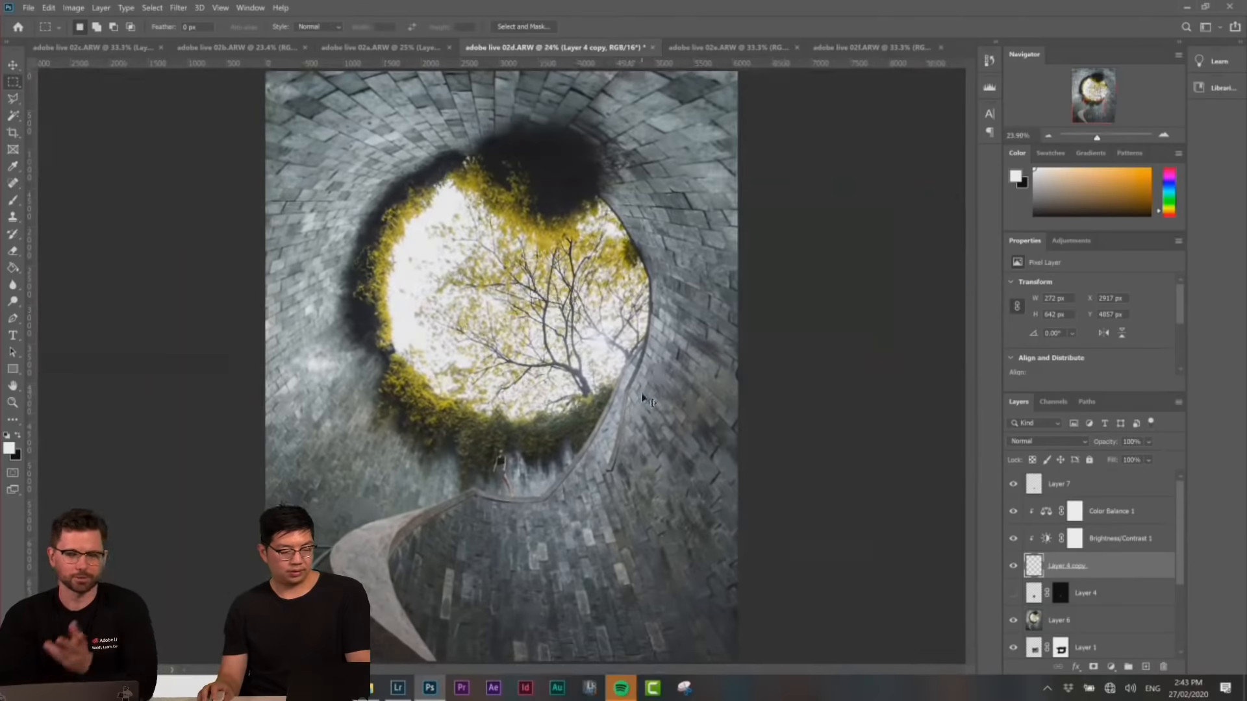
key("ctrl+minus")
key("ctrl+plus")
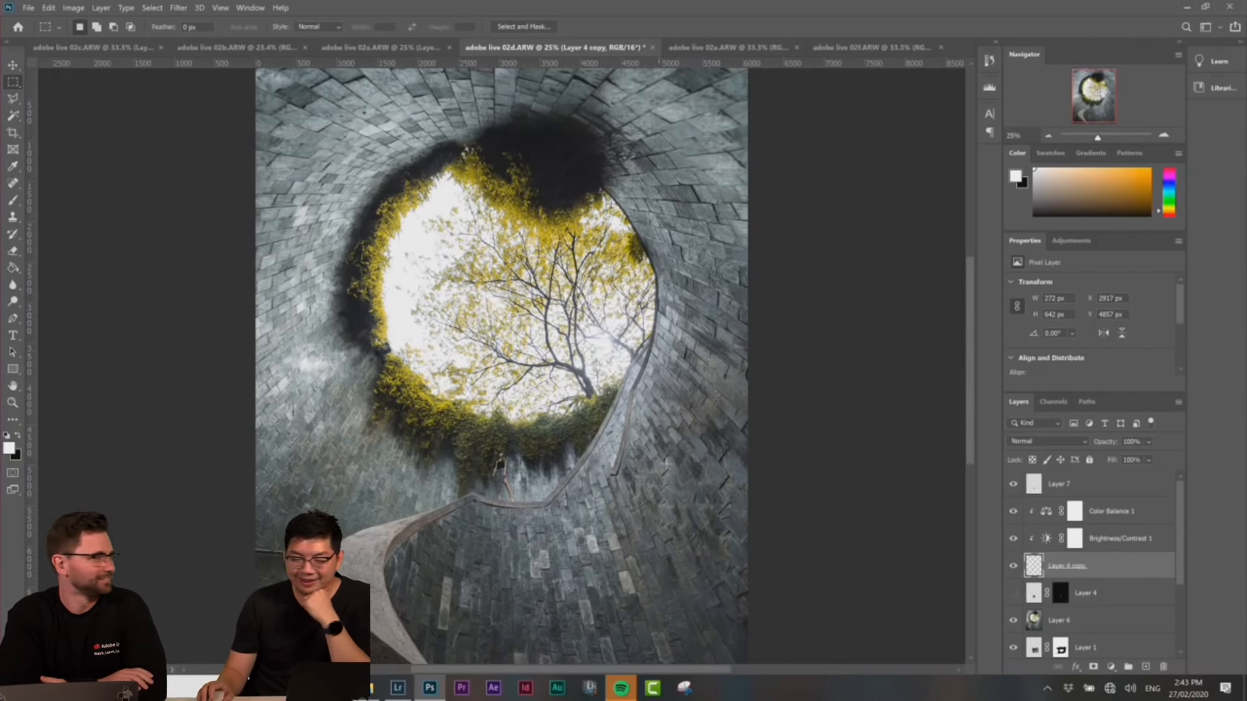
scroll(685, 513, "up", 1)
scroll(680, 459, "down", 2)
key("ctrl+0")
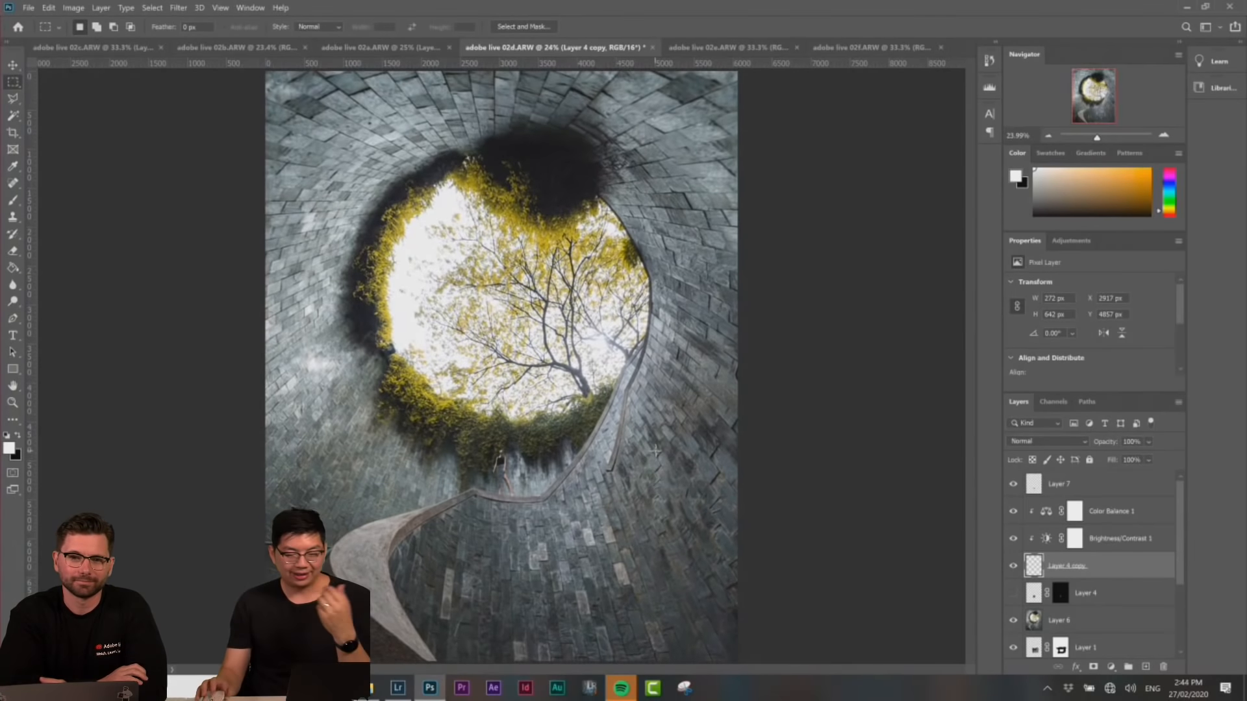